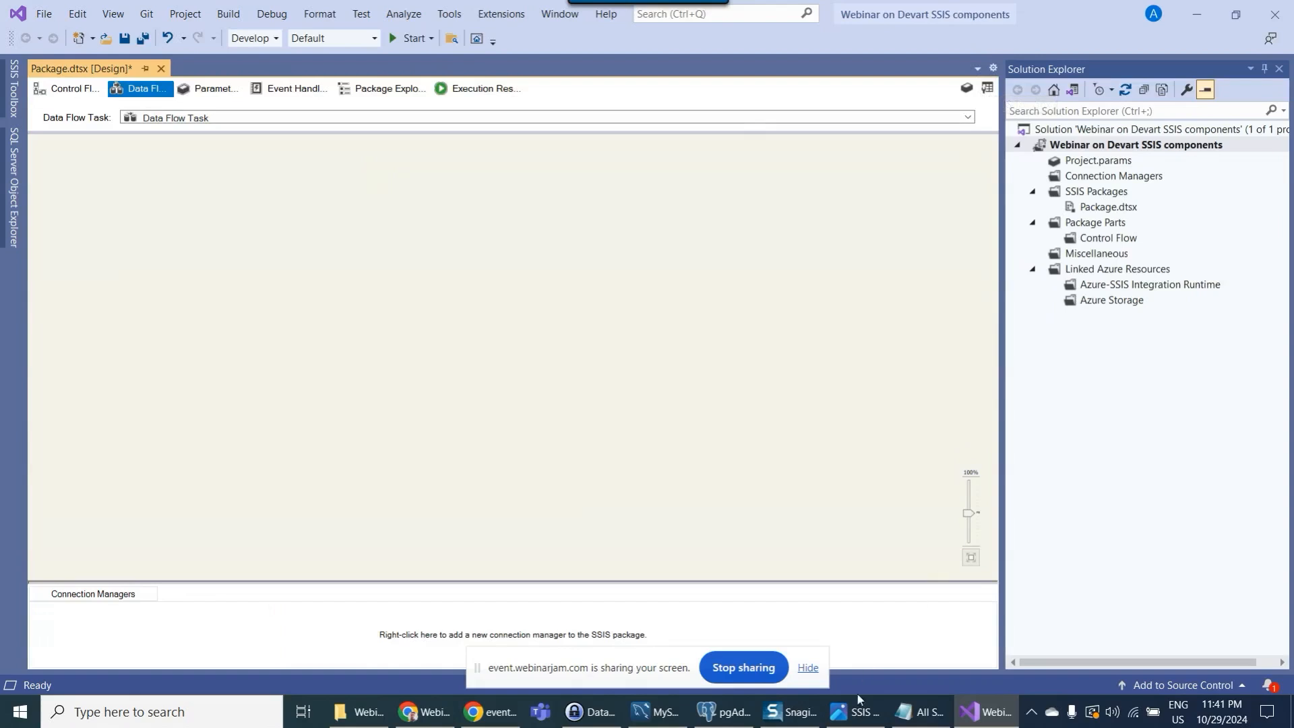
# - Find the MySQL components in the SSIS Toolbox and add a Devart MySQL Source to the data flow
pyautogui.click(857, 712)
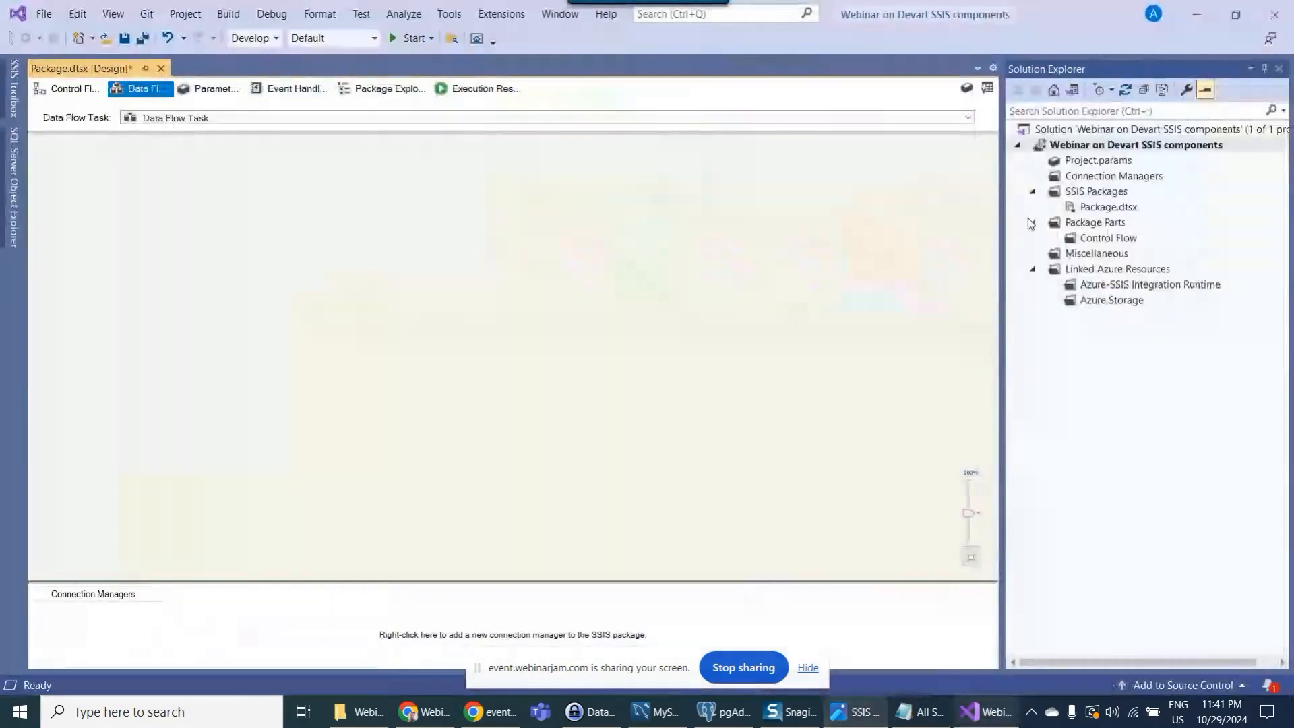
pyautogui.click(987, 88)
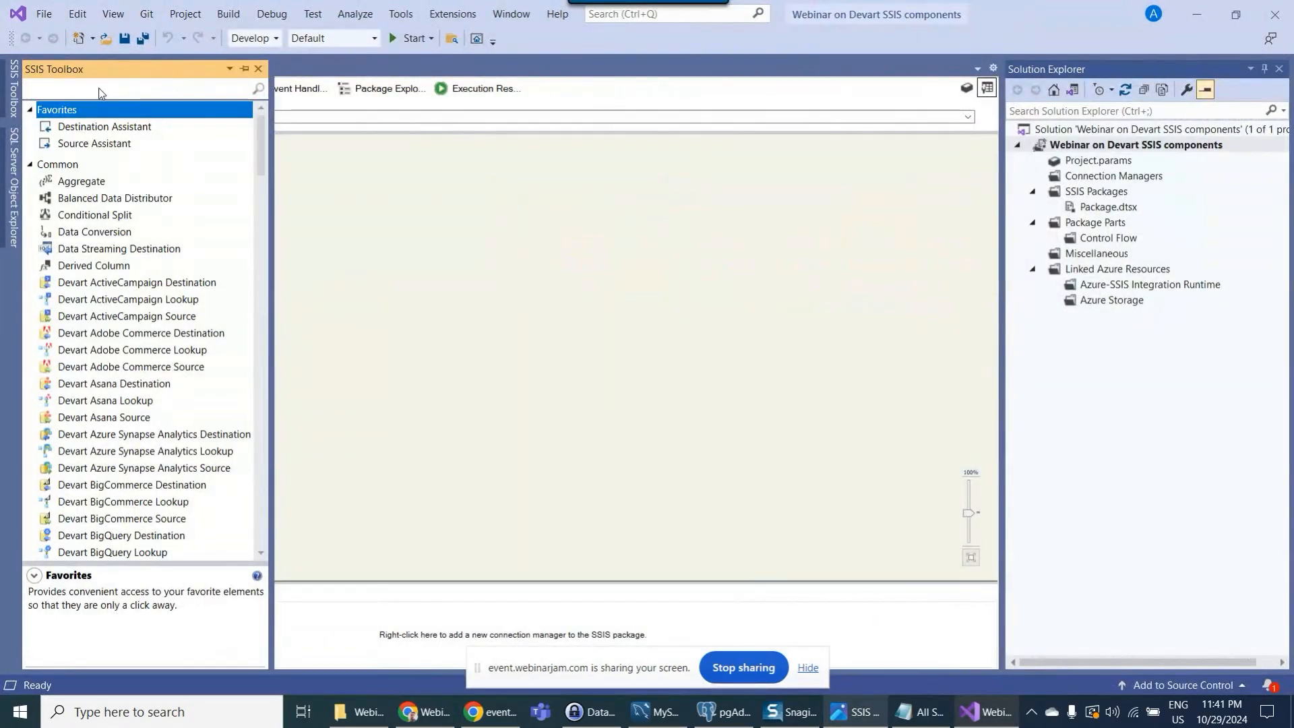
pyautogui.write('mysql')
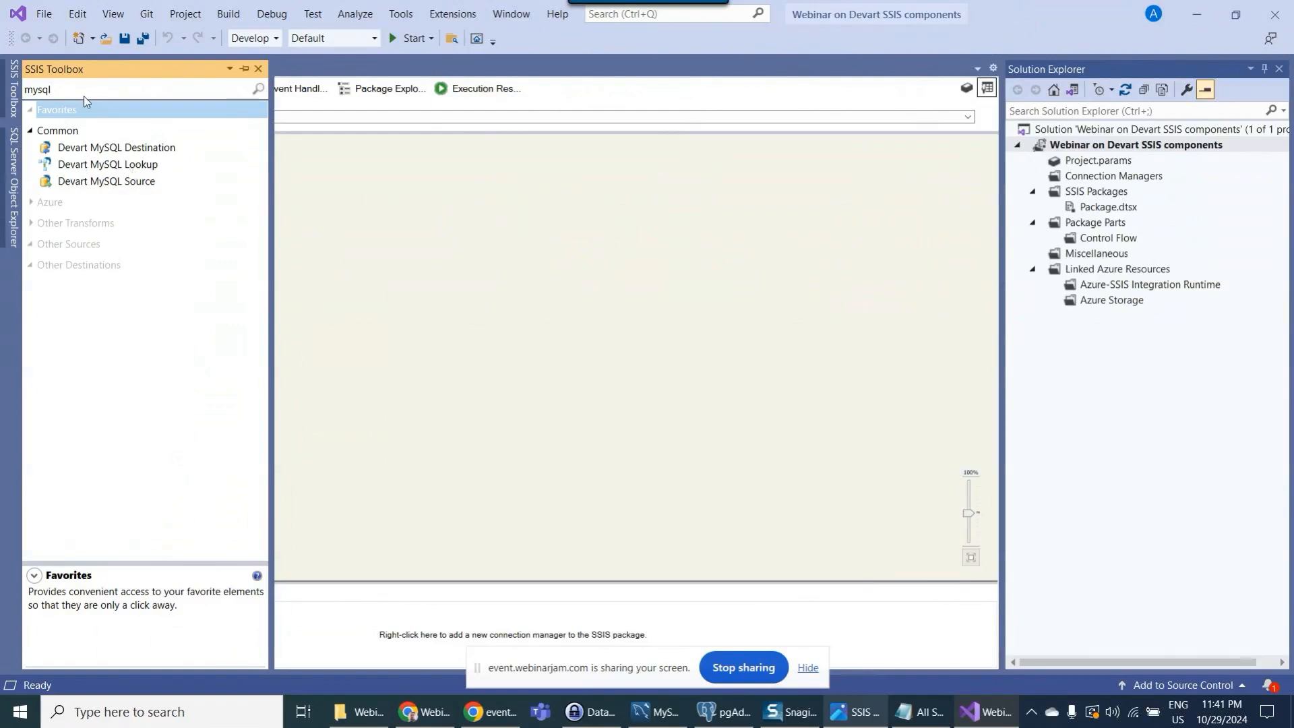
pyautogui.moveTo(108, 182); pyautogui.dragTo(170, 175)
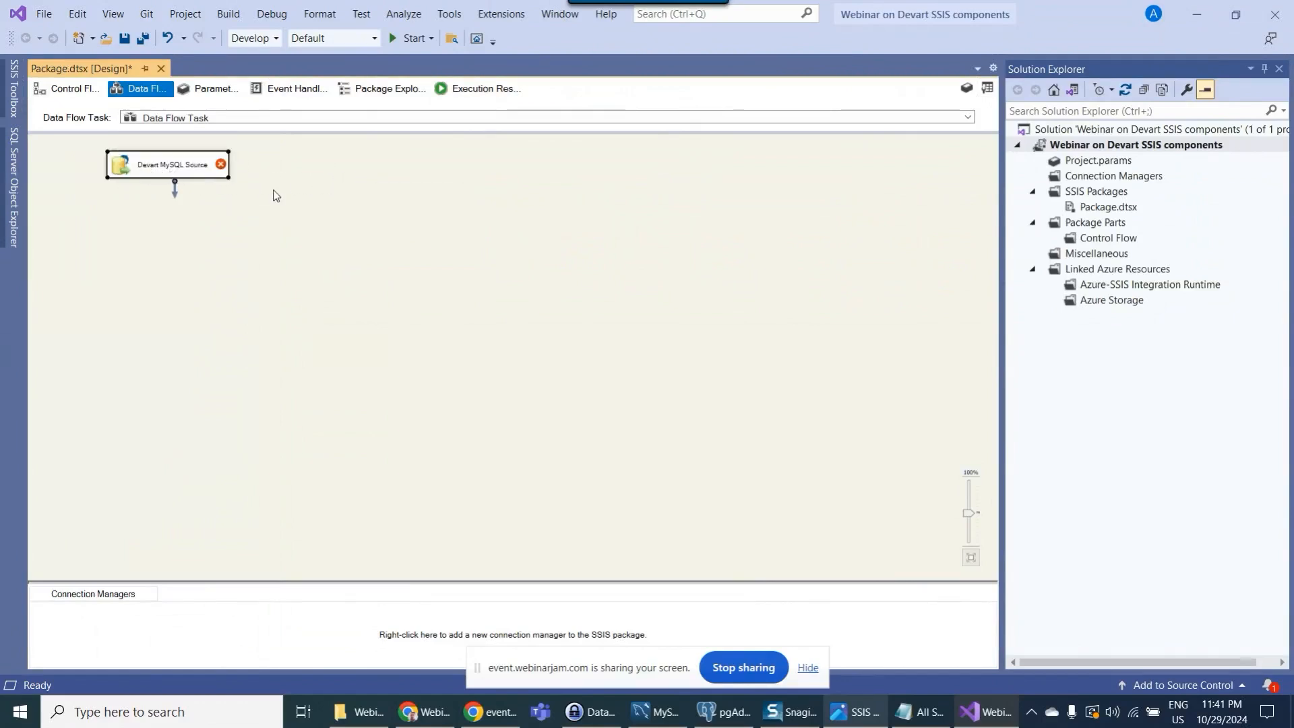
# - Switch to MySQL Workbench and expand the customer schema down to its list of tables
pyautogui.click(648, 707)
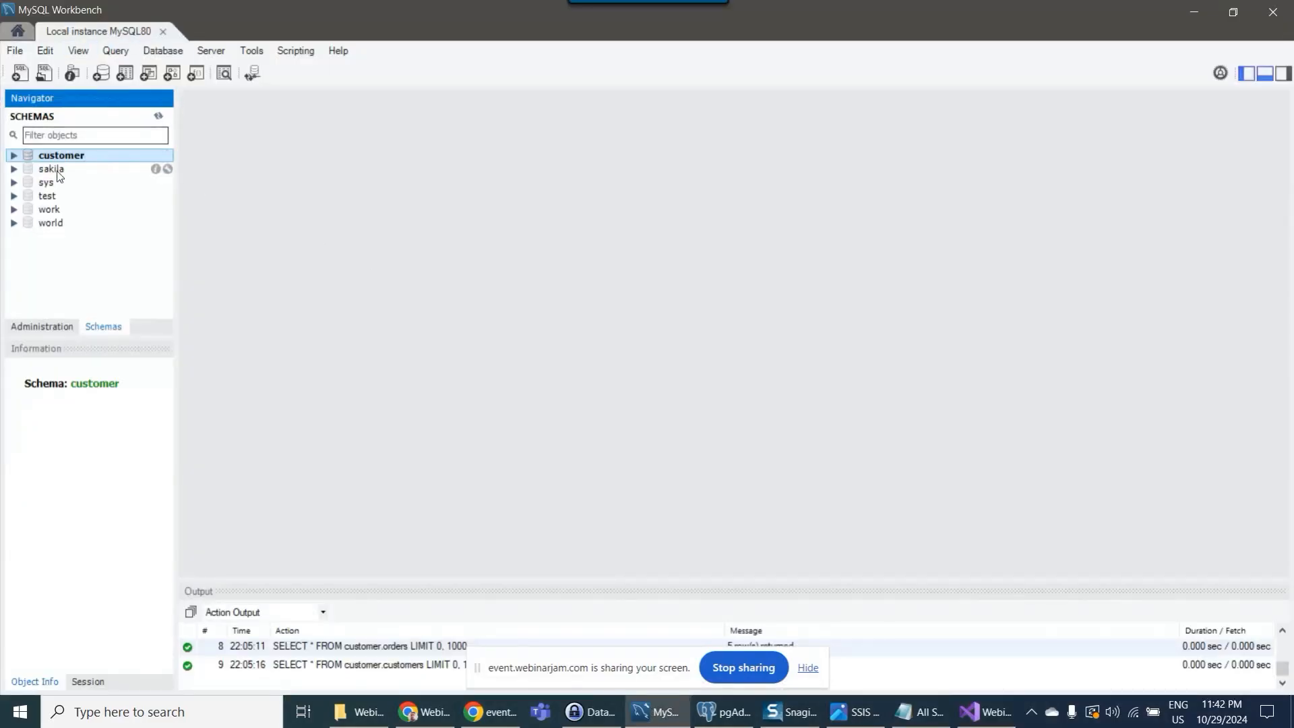
pyautogui.click(13, 157)
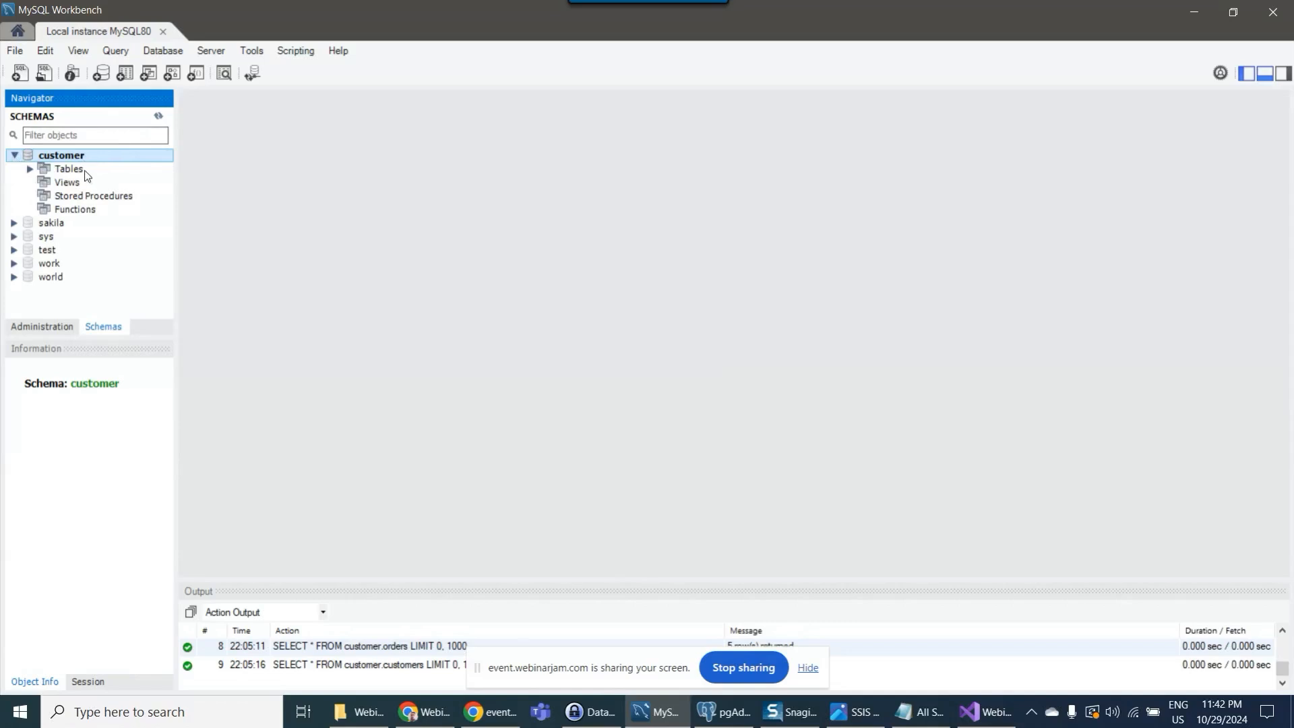
pyautogui.click(31, 169)
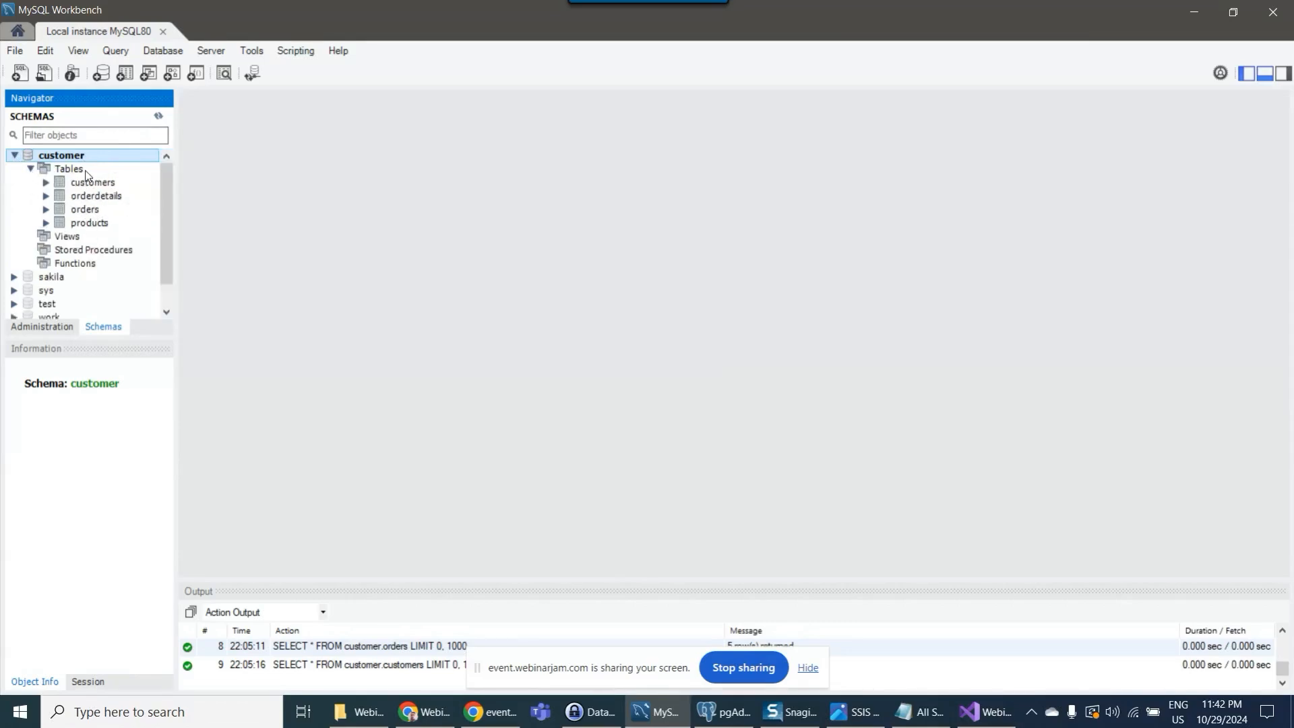
# - Create a new SQL query and paste in the SELECT statements for customer.orders and customer.customers from the Notepad file All Select queries.txt
pyautogui.click(20, 73)
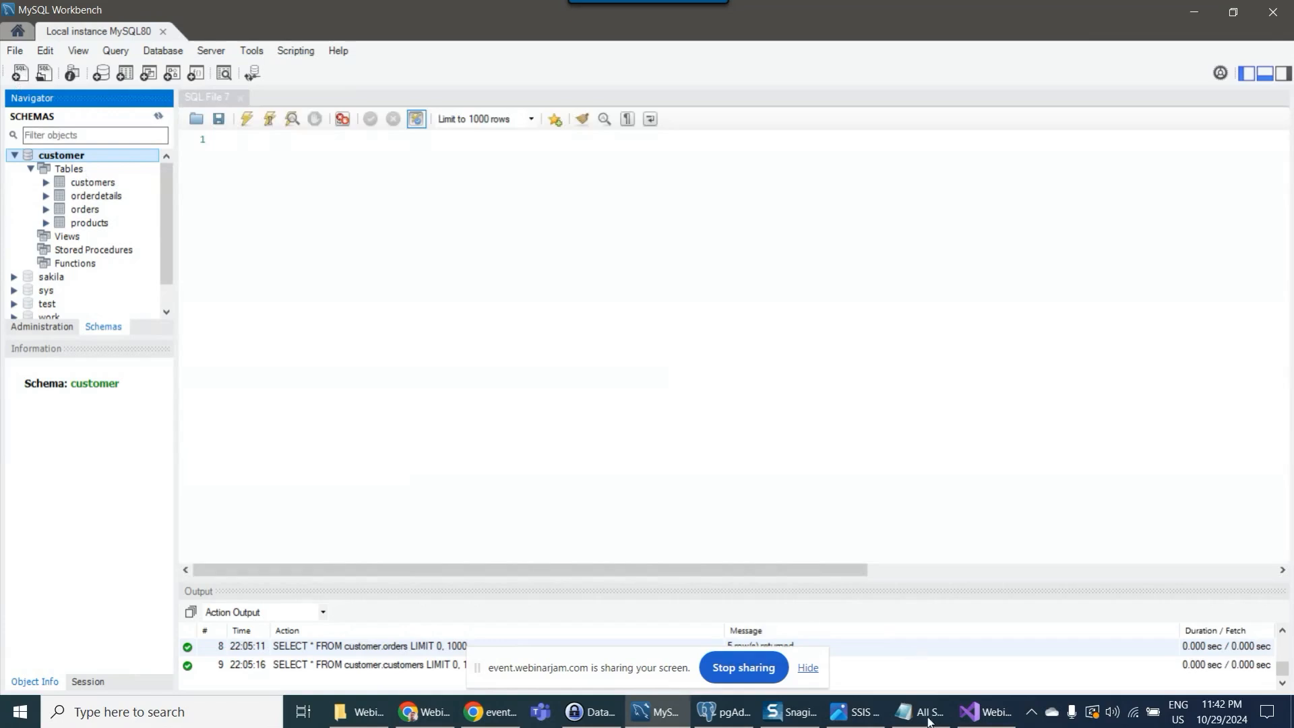
pyautogui.click(925, 714)
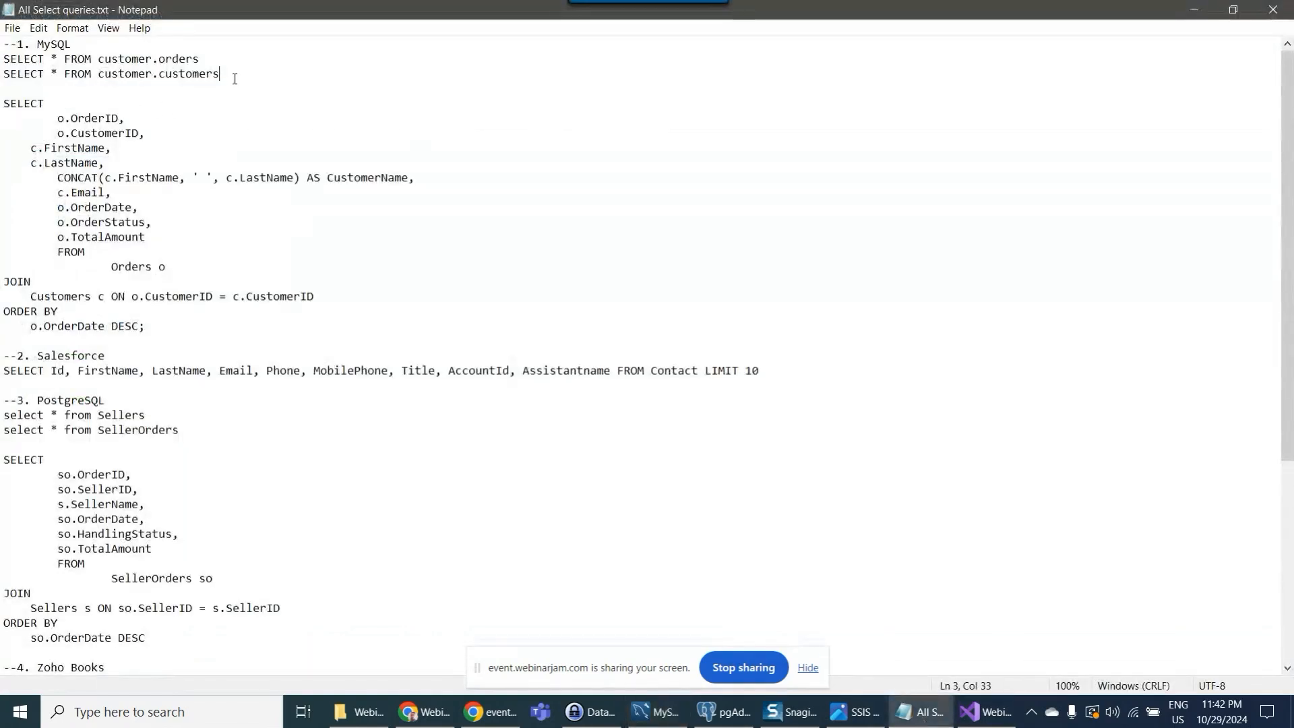
pyautogui.moveTo(235, 77); pyautogui.dragTo(2, 59)
pyautogui.hotkey('ctrl', 'c')
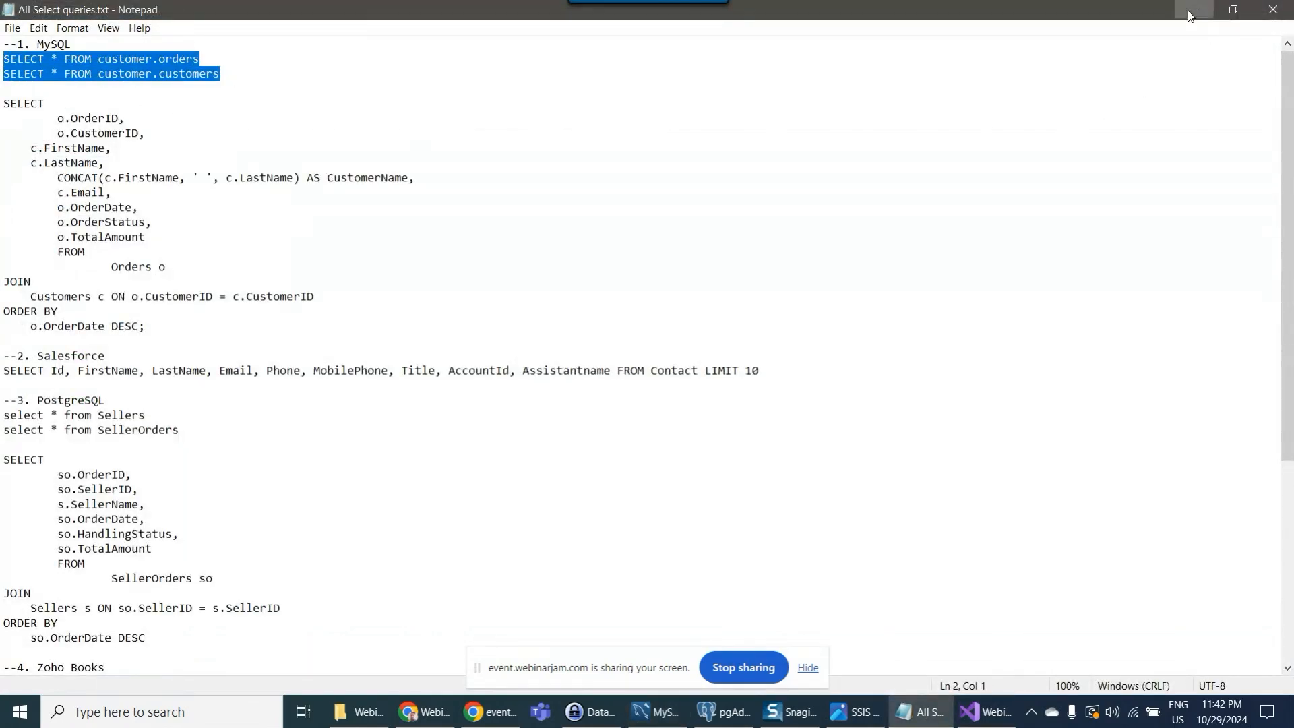
pyautogui.click(1193, 11)
pyautogui.click(598, 214)
pyautogui.hotkey('ctrl', 'v')
# - Run the customer.orders query and the customer.customers query separately to view each table's rows
pyautogui.click(425, 137)
pyautogui.moveTo(425, 137); pyautogui.dragTo(238, 139)
pyautogui.click(247, 119)
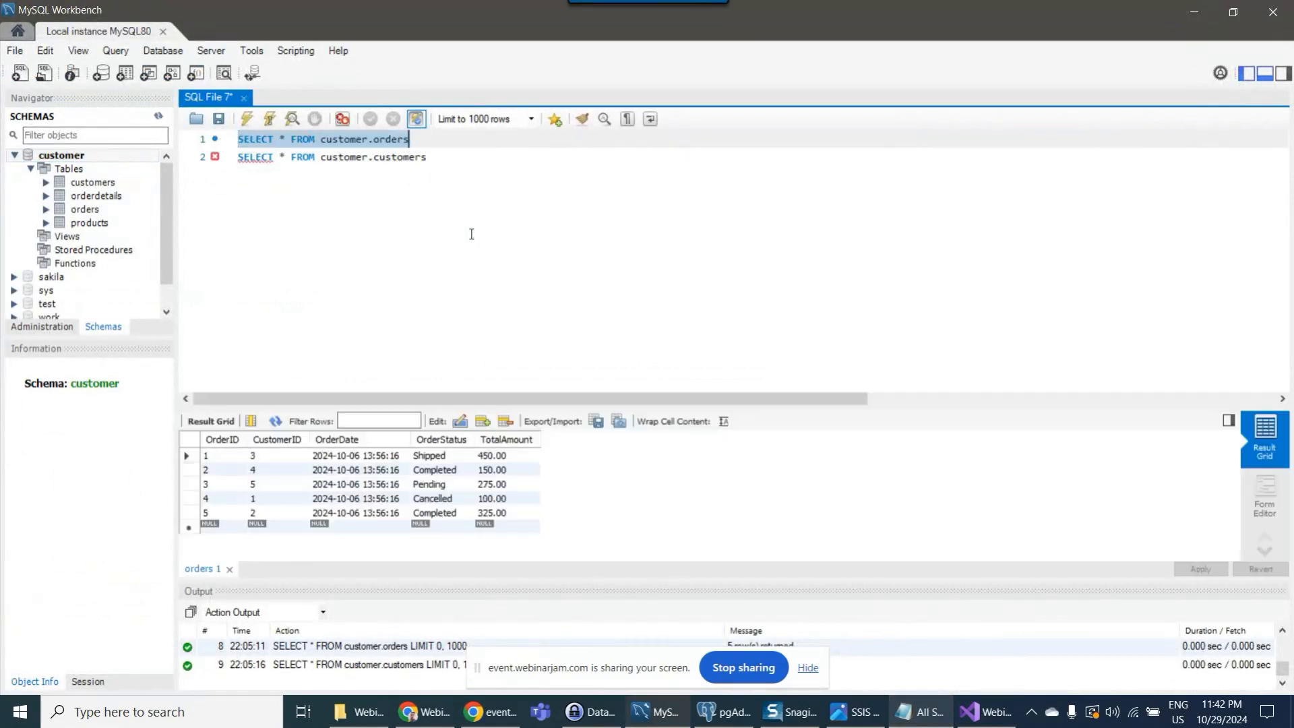
pyautogui.moveTo(427, 157); pyautogui.dragTo(237, 157)
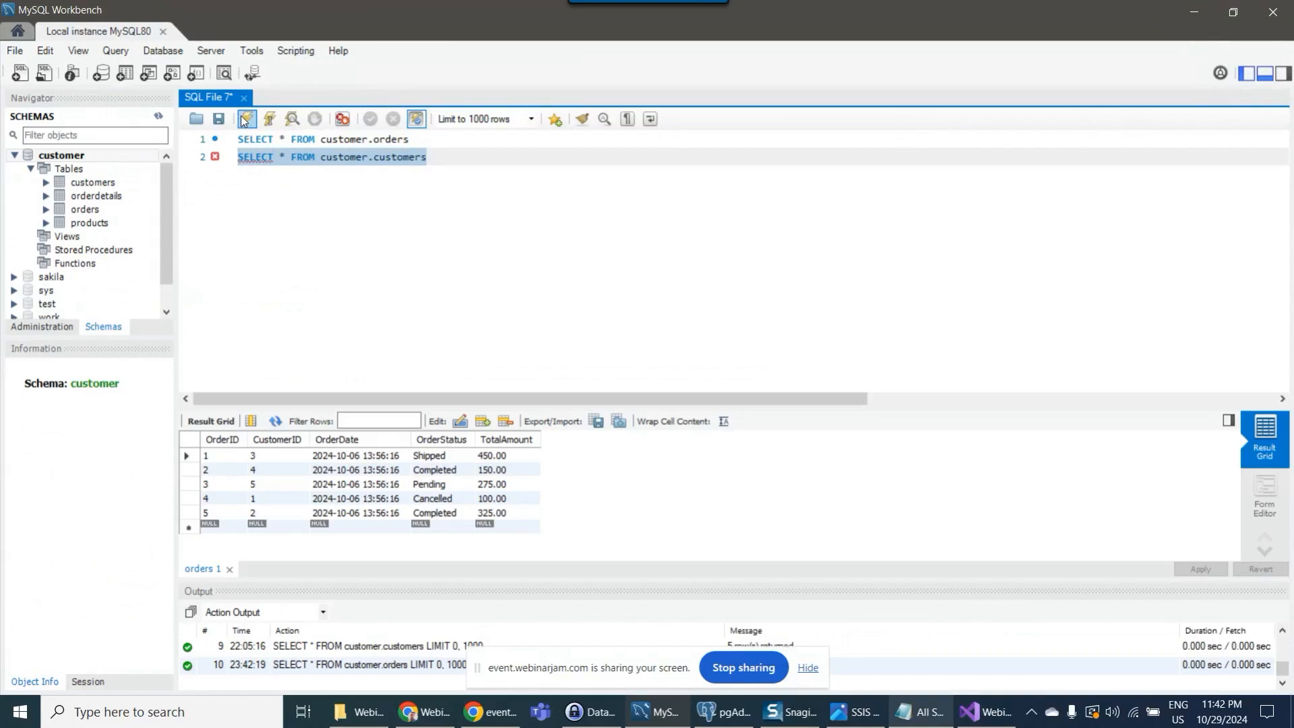
pyautogui.click(246, 119)
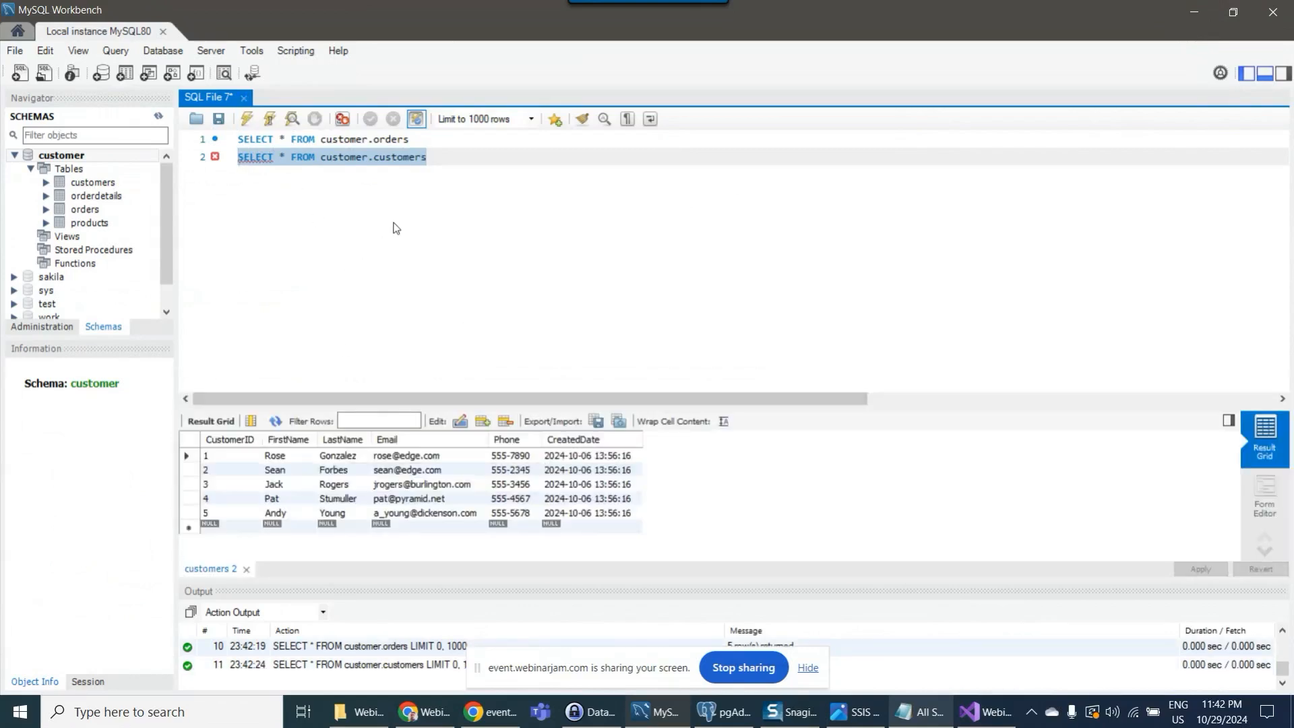
# - Copy the MySQL query joining Orders and Customers from the Notepad file into the Workbench script below the existing statements
pyautogui.click(918, 712)
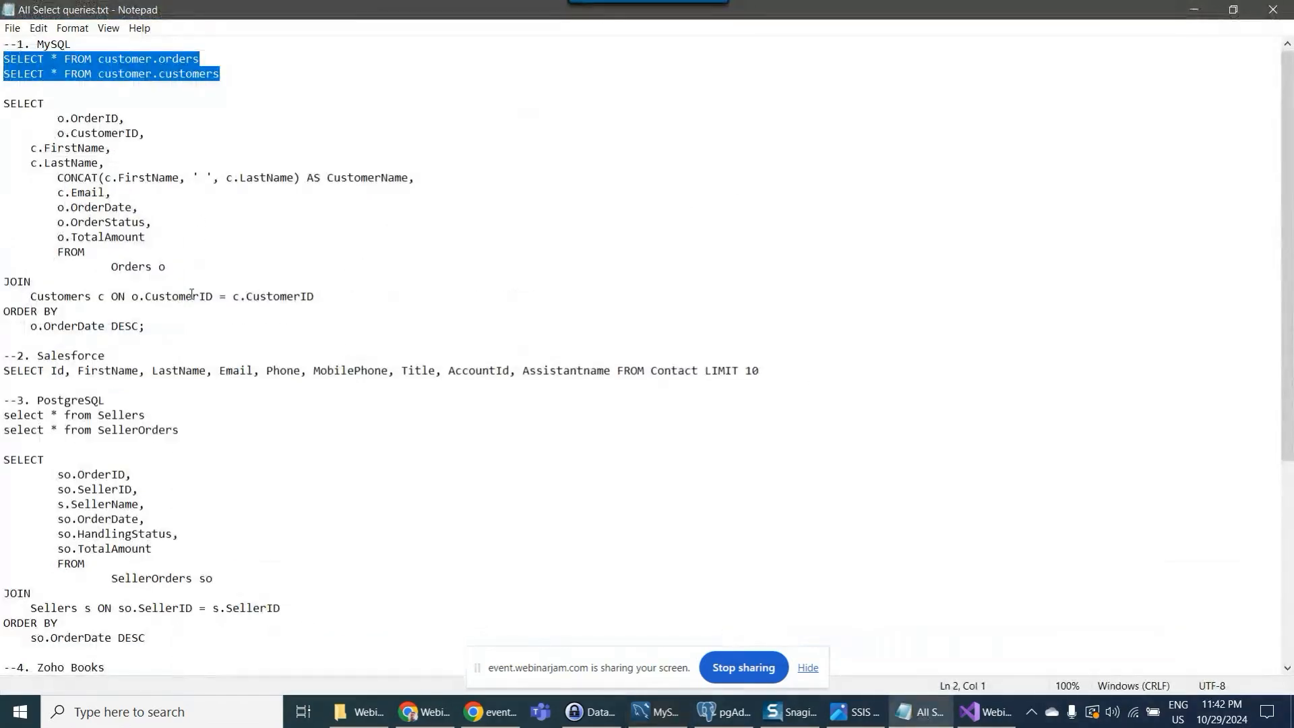
pyautogui.moveTo(179, 323); pyautogui.dragTo(3, 103)
pyautogui.hotkey('ctrl', 'c')
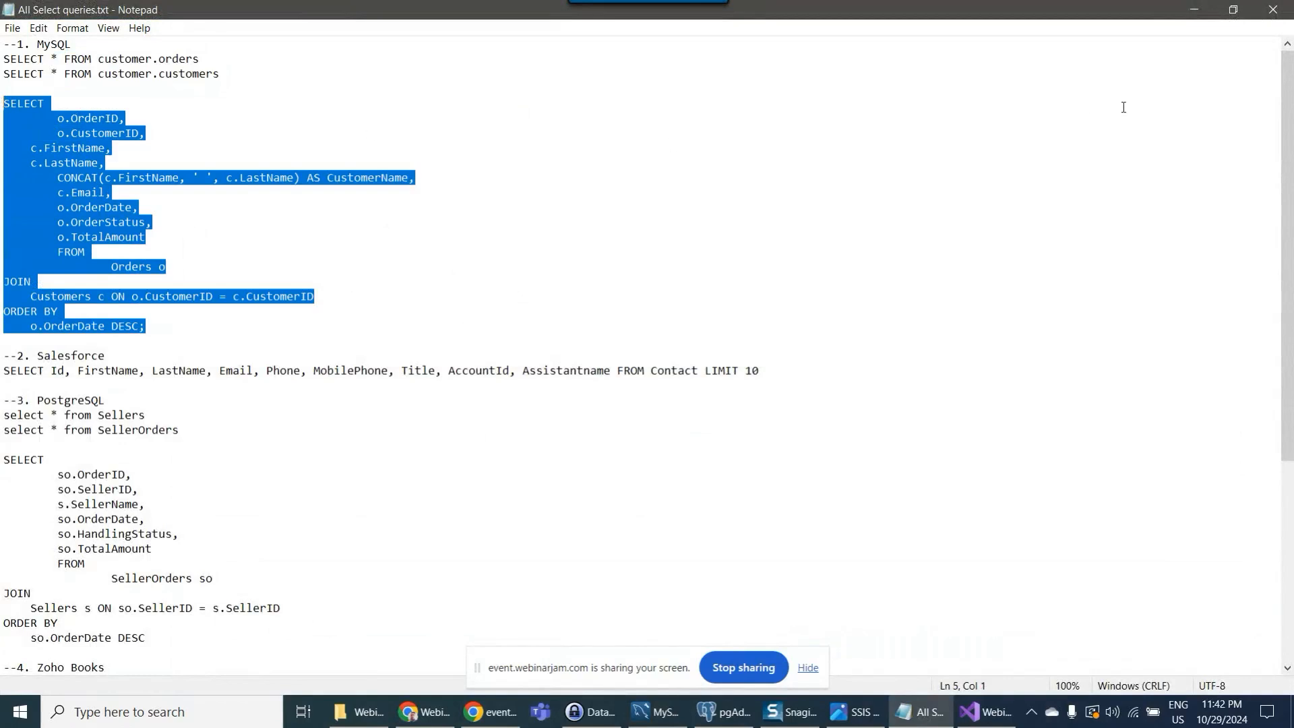
pyautogui.click(1193, 9)
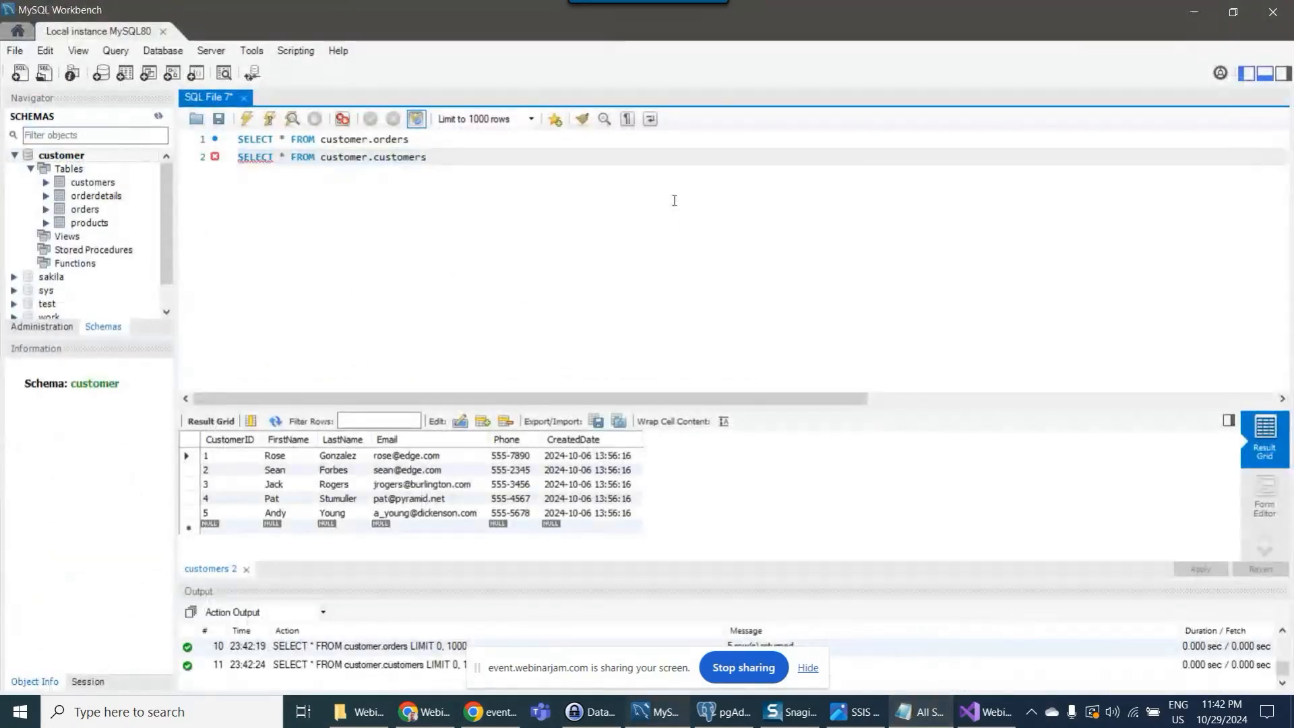
pyautogui.hotkey('ctrl', 'v')
# - Select only the Orders and Customers join query in the script and execute it to view the combined rows
pyautogui.scroll(2, 661, 208)
pyautogui.scroll(-2, 536, 249)
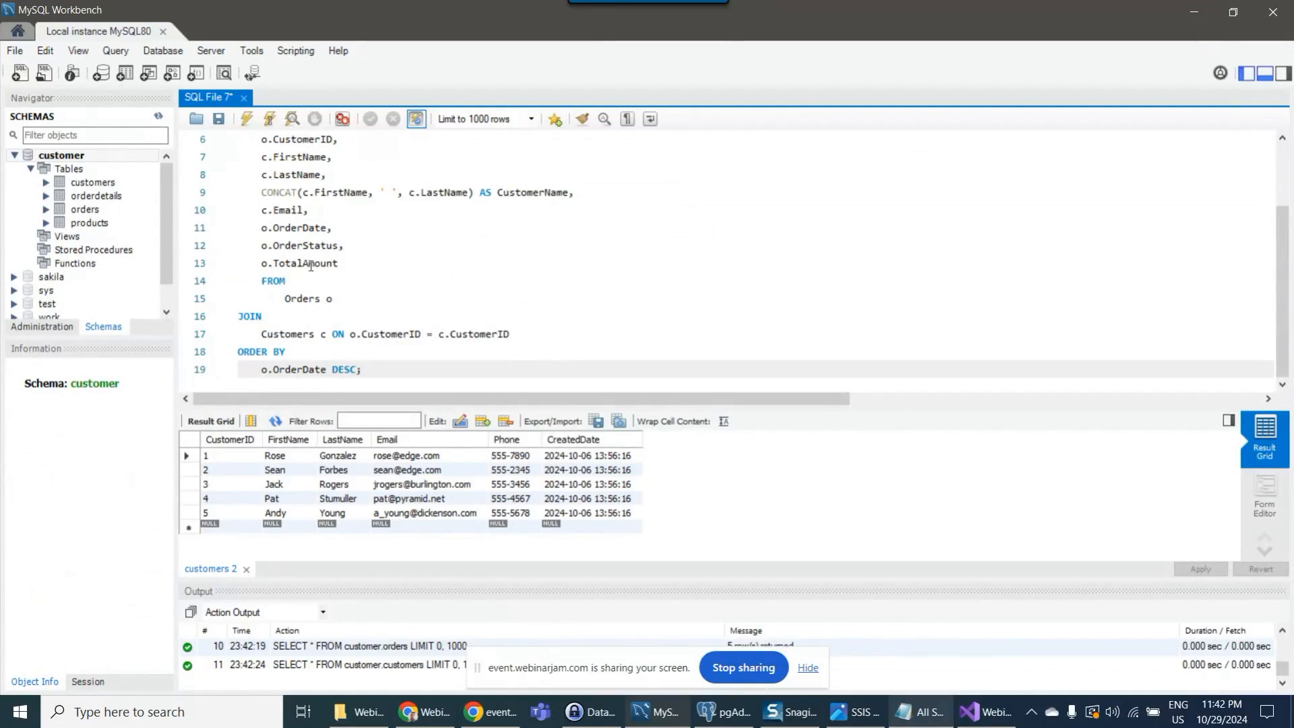
pyautogui.scroll(1, 311, 265)
pyautogui.tripleClick(243, 158)
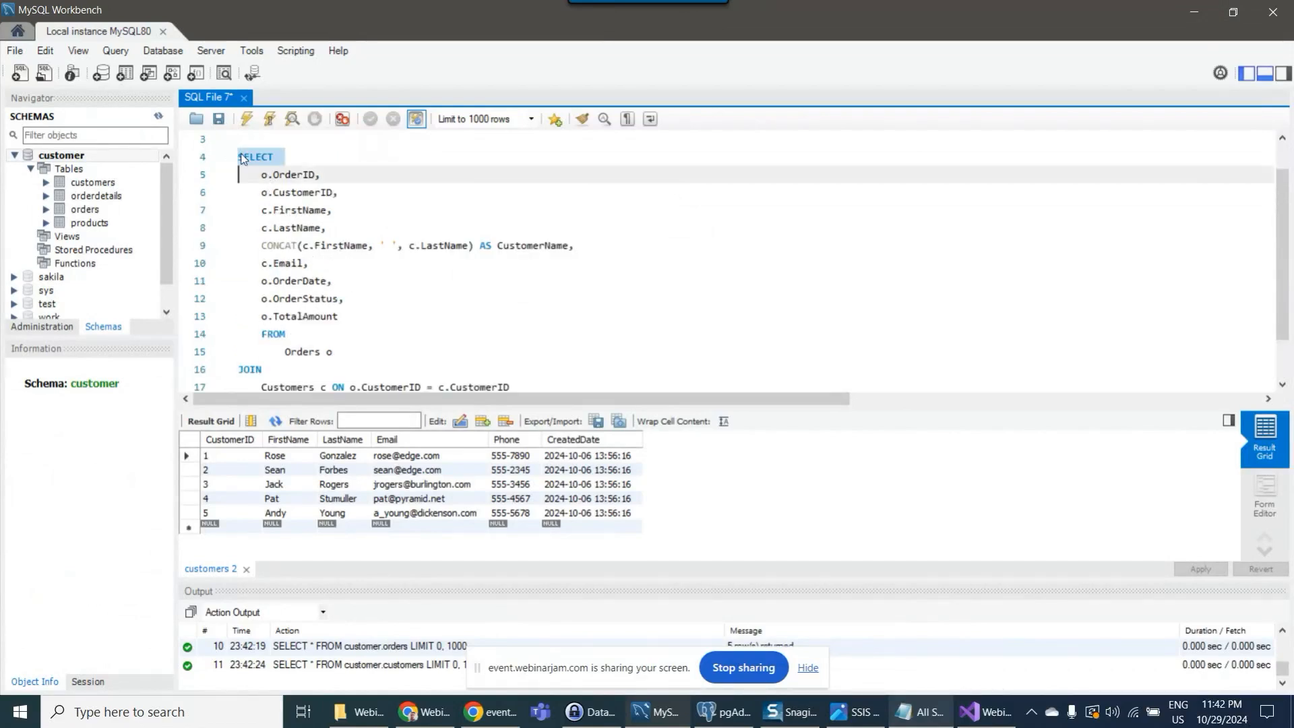
pyautogui.click(239, 156)
pyautogui.scroll(-1, 288, 205)
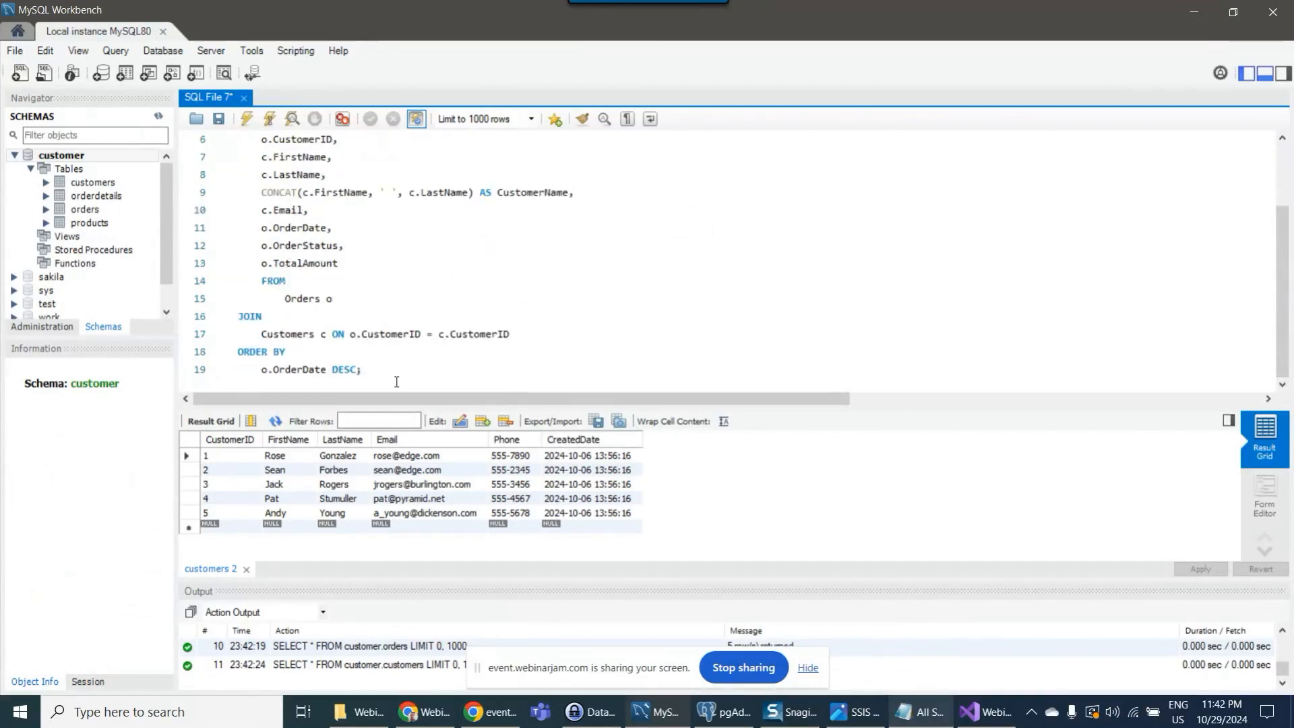
pyautogui.keyDown('shift'); pyautogui.click(394, 376); pyautogui.keyUp('shift')
pyautogui.scroll(2, 387, 284)
pyautogui.click(247, 121)
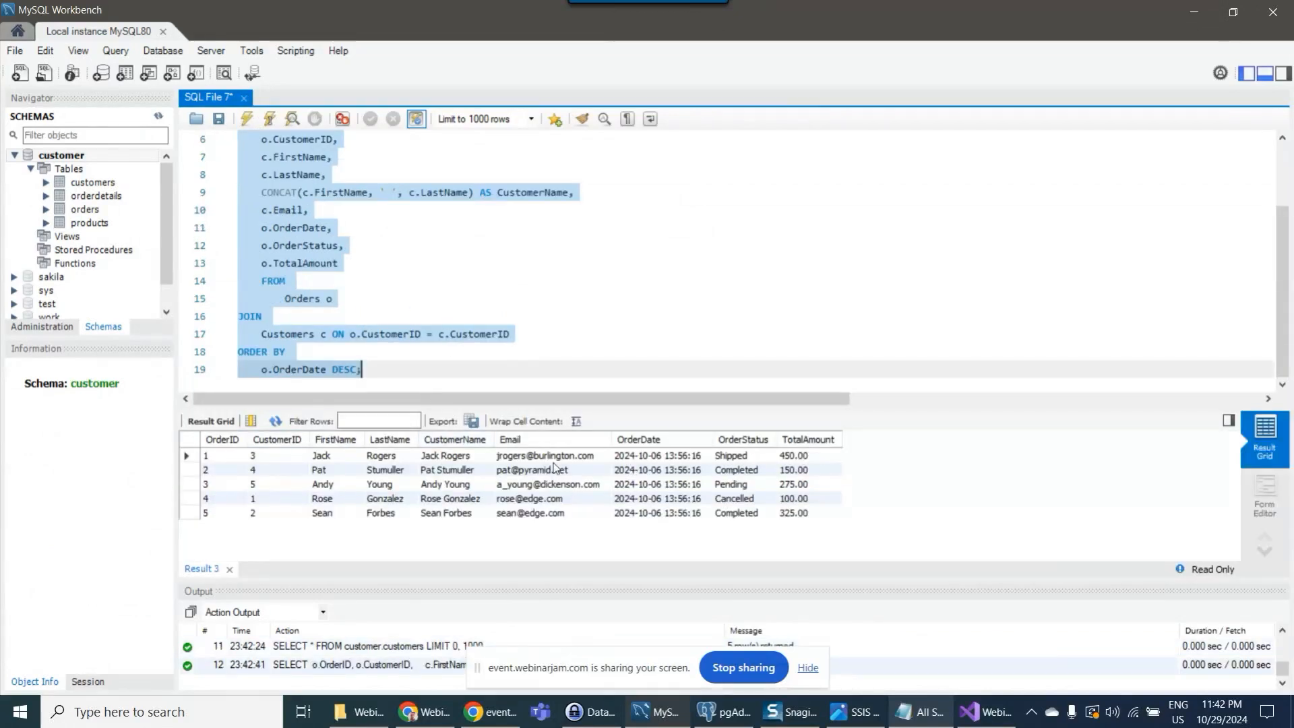
pyautogui.scroll(2, 489, 326)
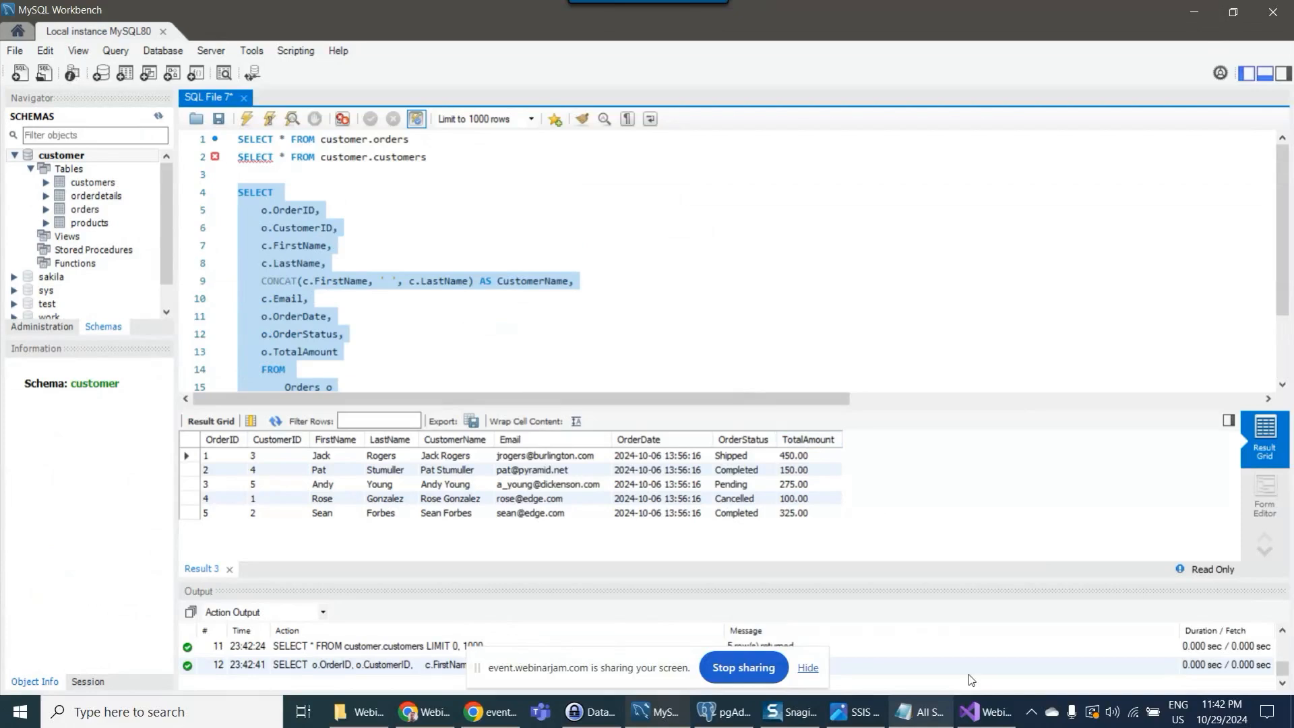
# - Switch to Visual Studio, open the editor of the Devart MySQL Source and start creating a new connection manager
pyautogui.click(986, 712)
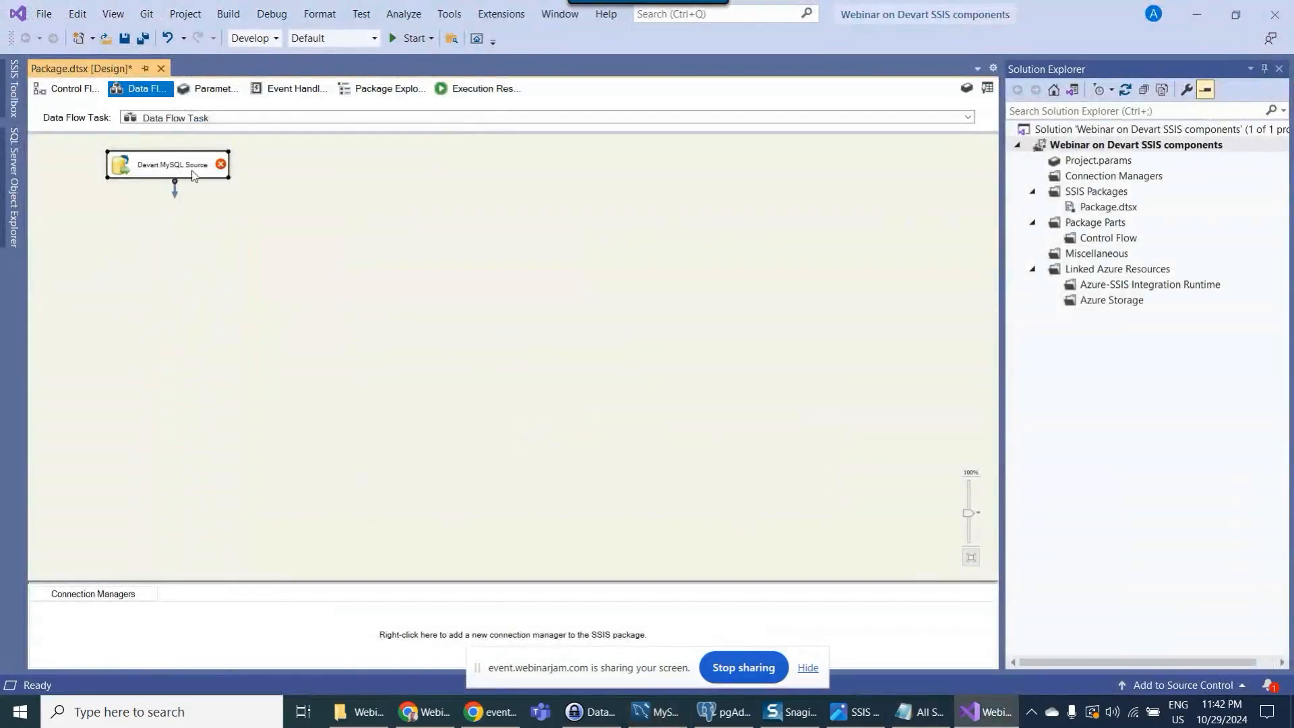
pyautogui.rightClick(197, 173)
pyautogui.click(250, 180)
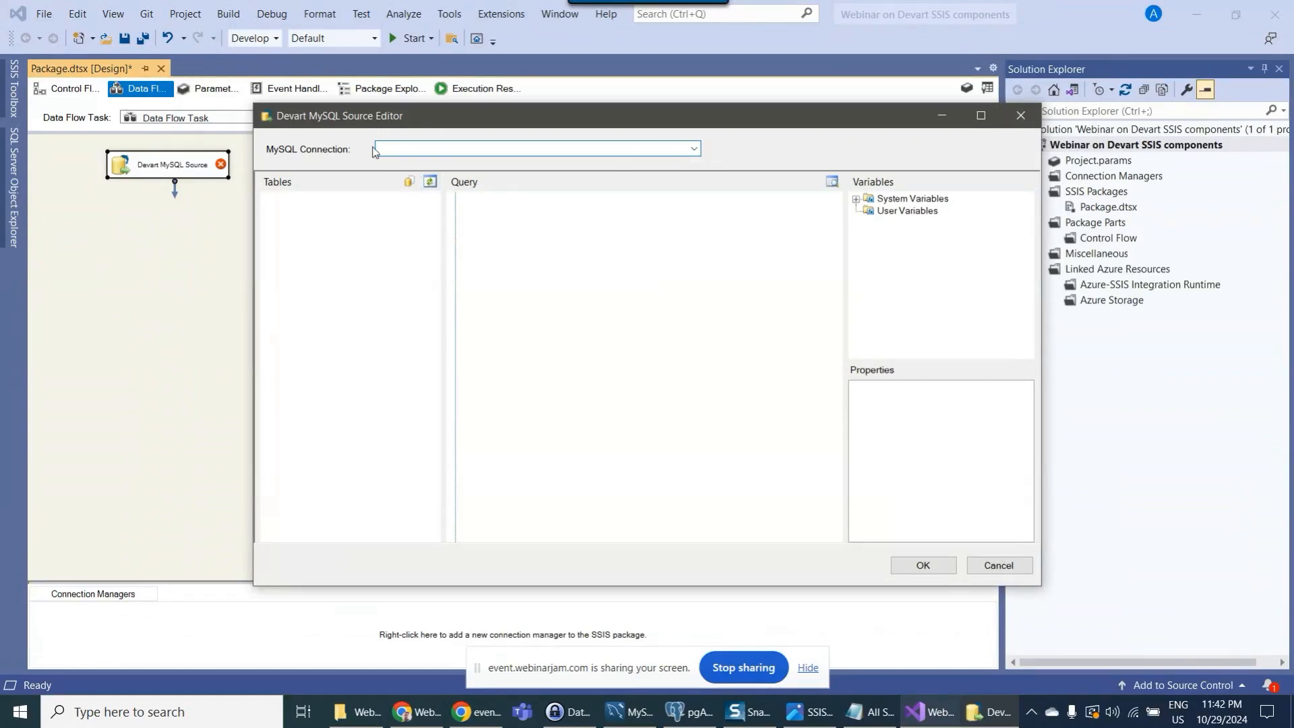
pyautogui.click(693, 149)
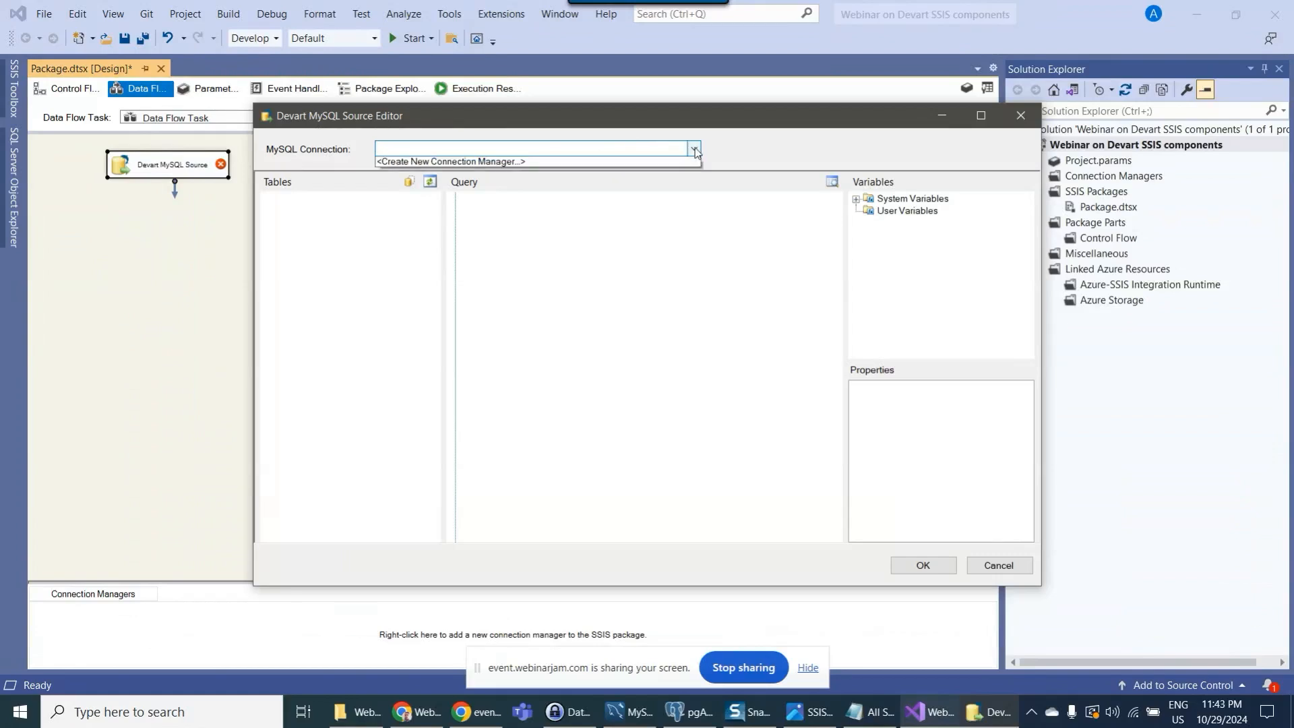
pyautogui.click(607, 175)
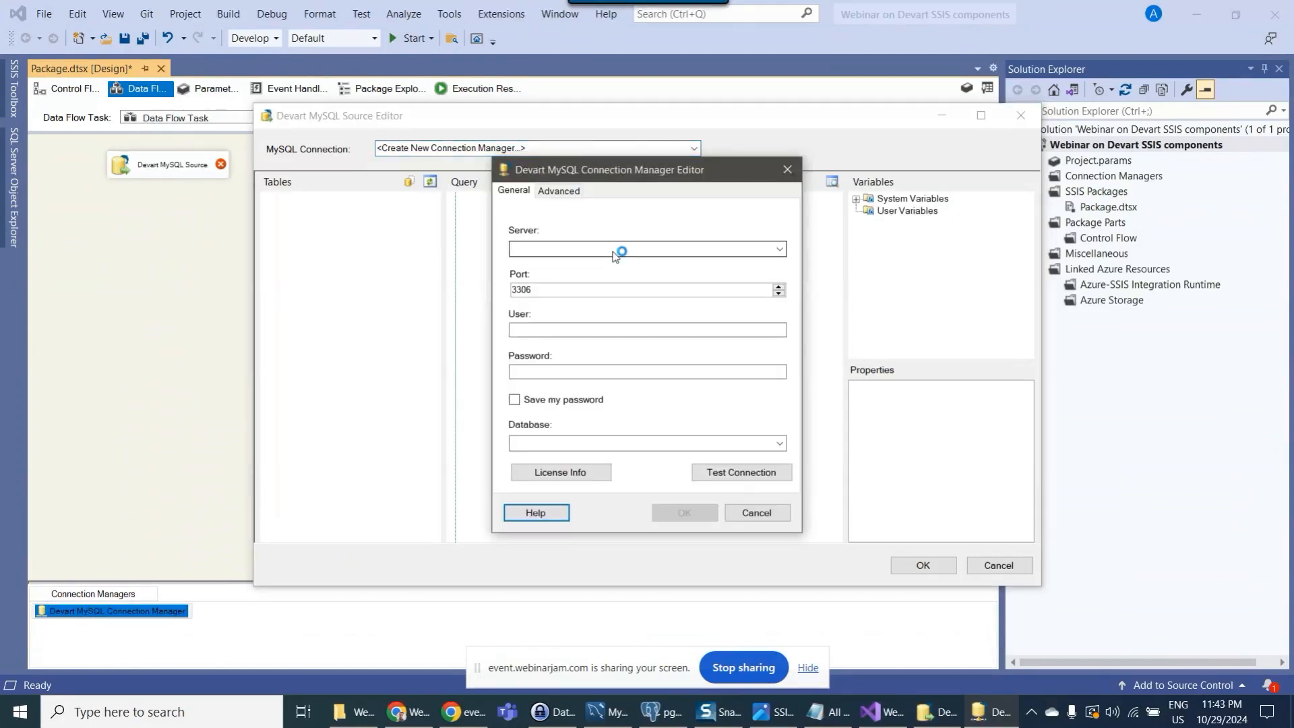
# - Look up the hostname in MySQL Workbench's database connection settings and set the connection manager's server to localhost
pyautogui.click(615, 257)
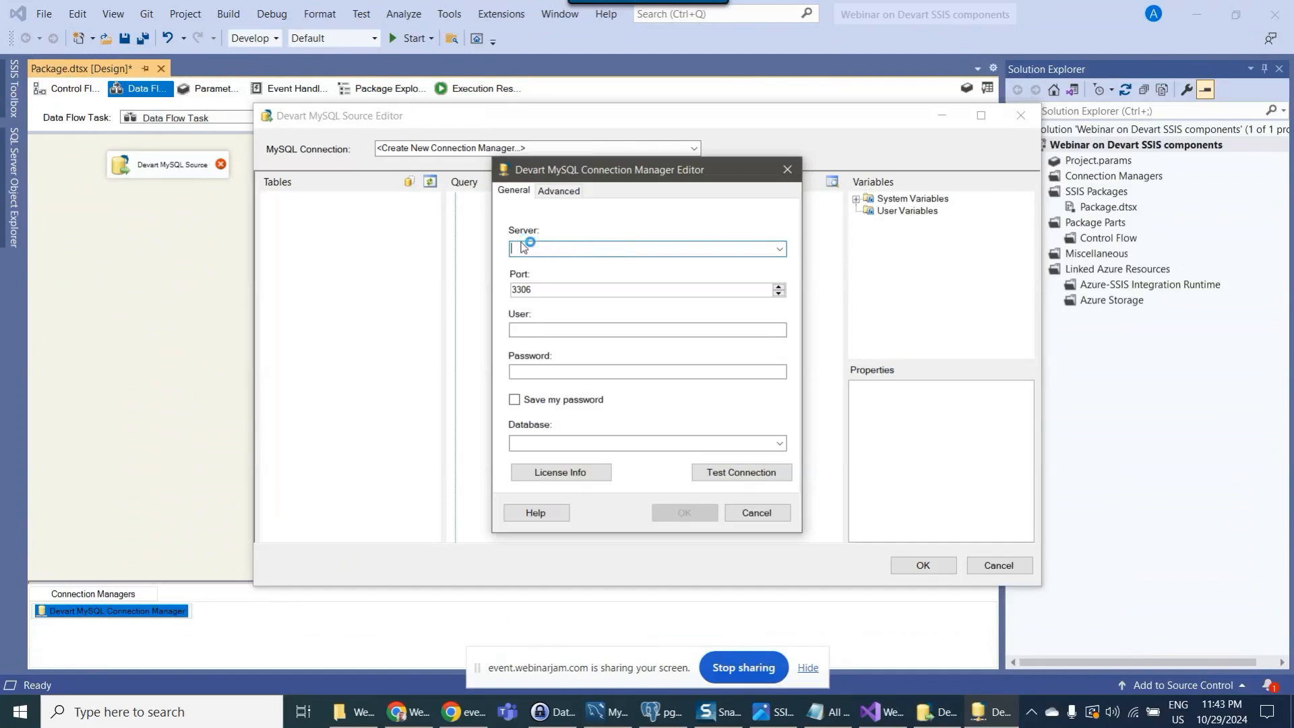
pyautogui.click(607, 711)
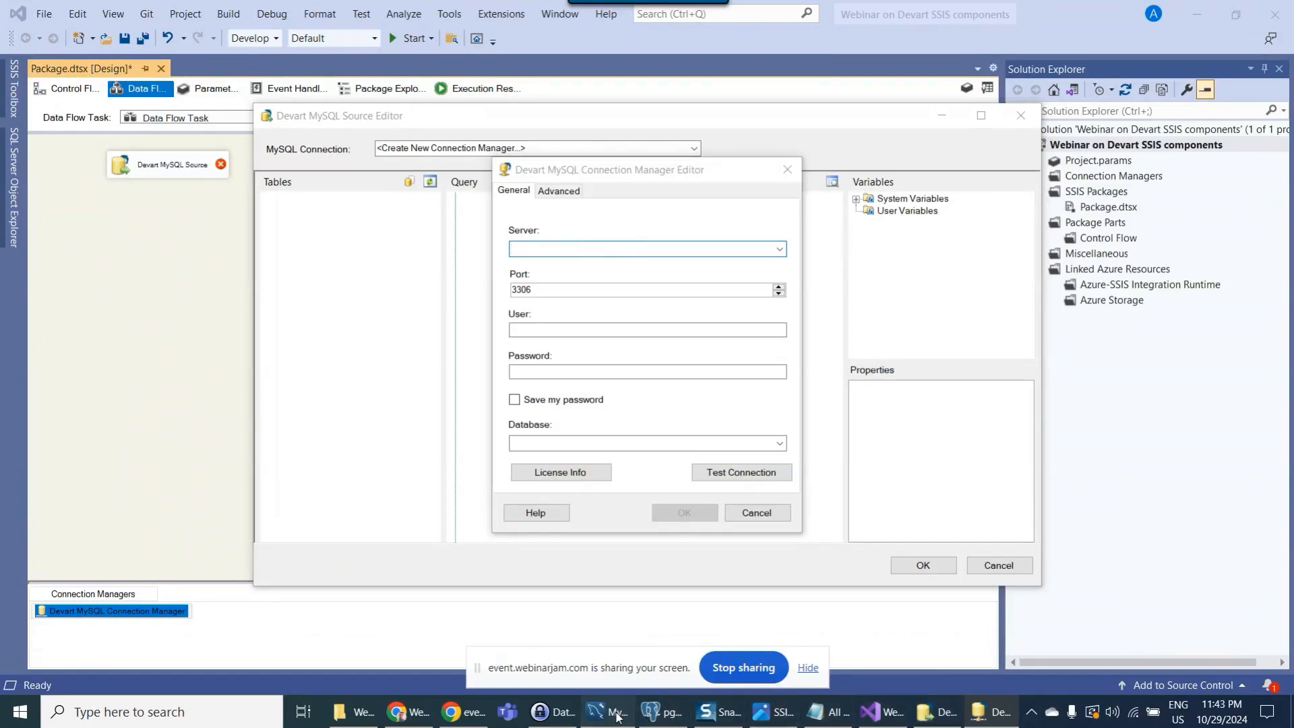
pyautogui.click(162, 50)
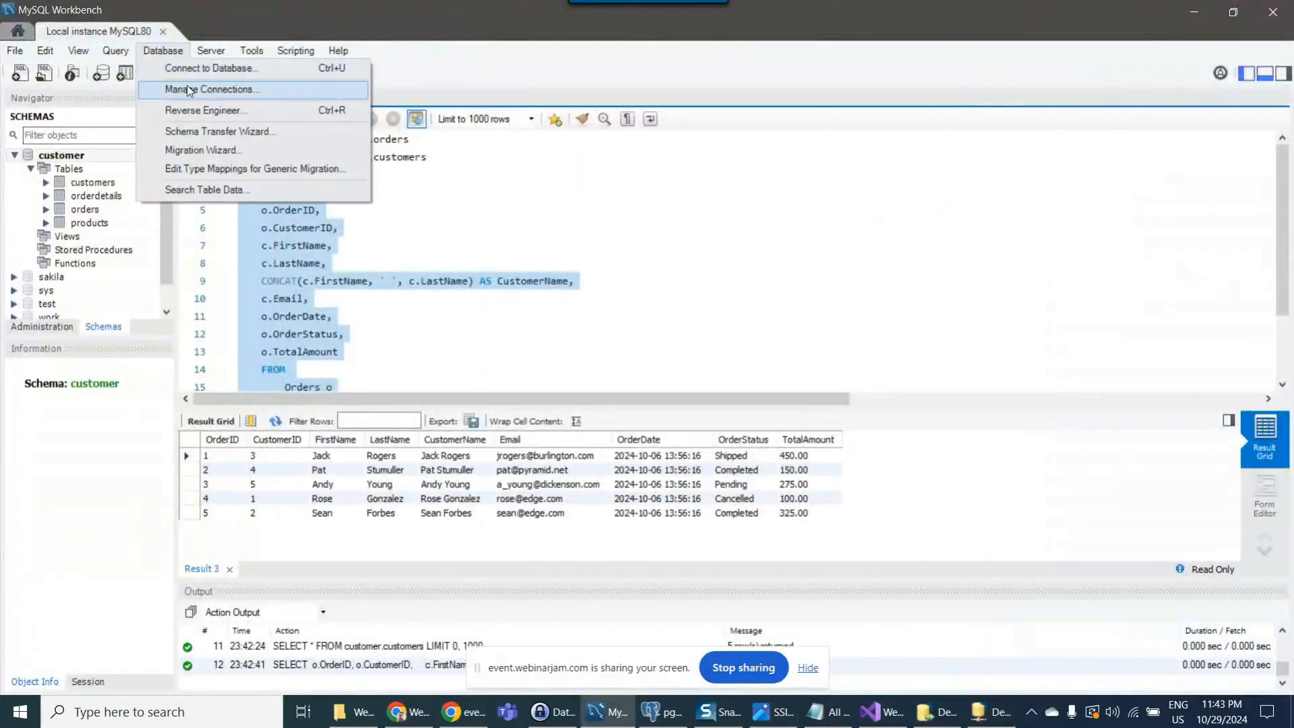
pyautogui.click(190, 70)
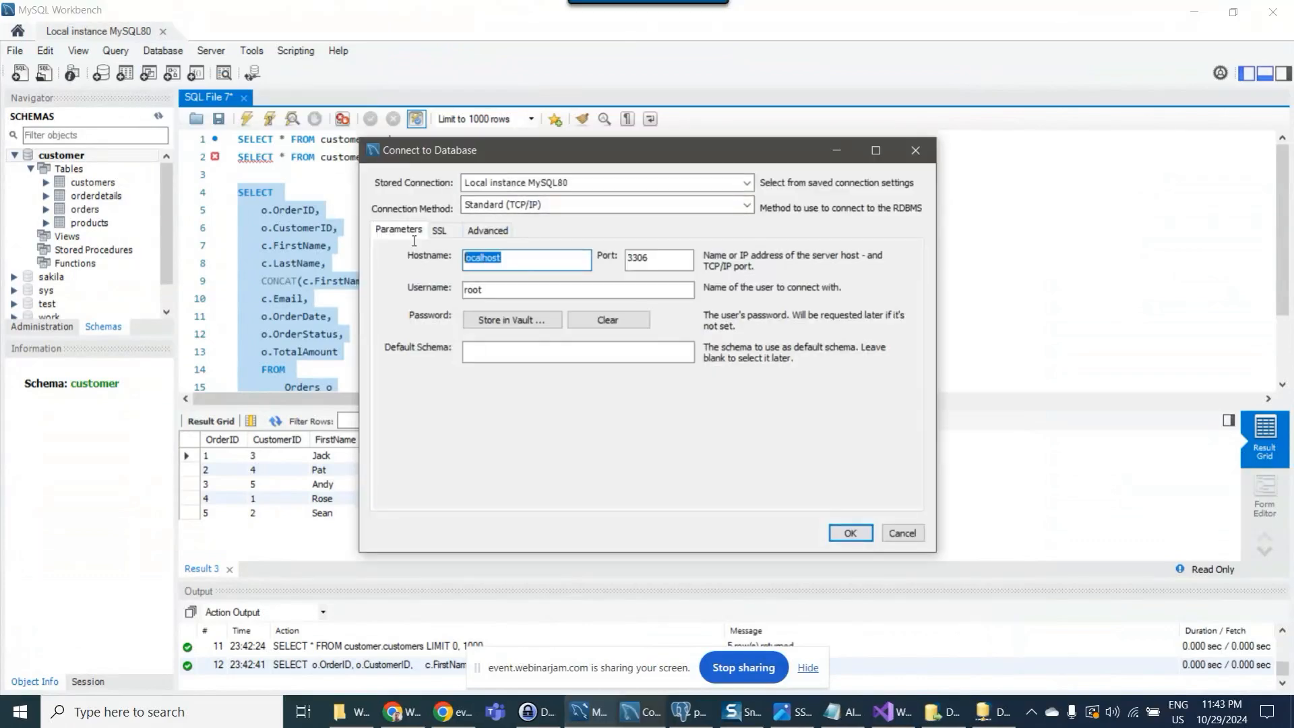
pyautogui.click(893, 712)
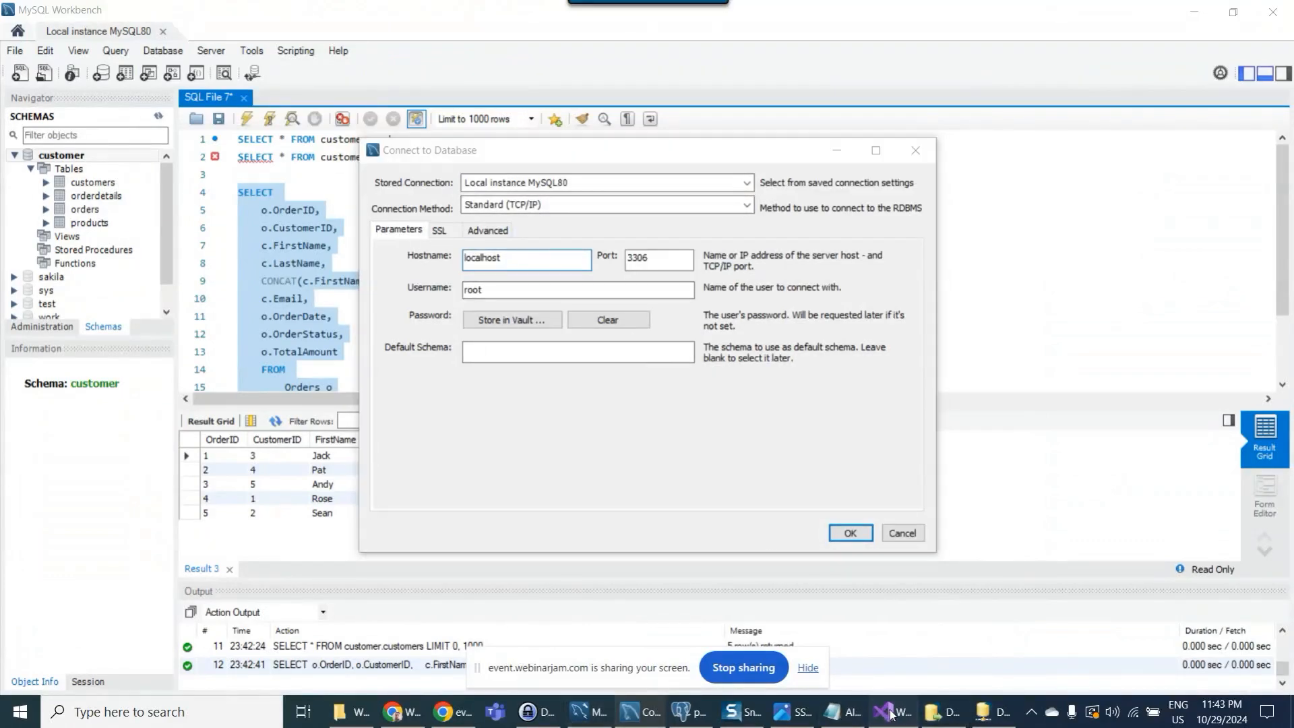
pyautogui.write('localhost')
# - Check the username in the Workbench connection settings and set the connection manager's user to root
pyautogui.click(626, 330)
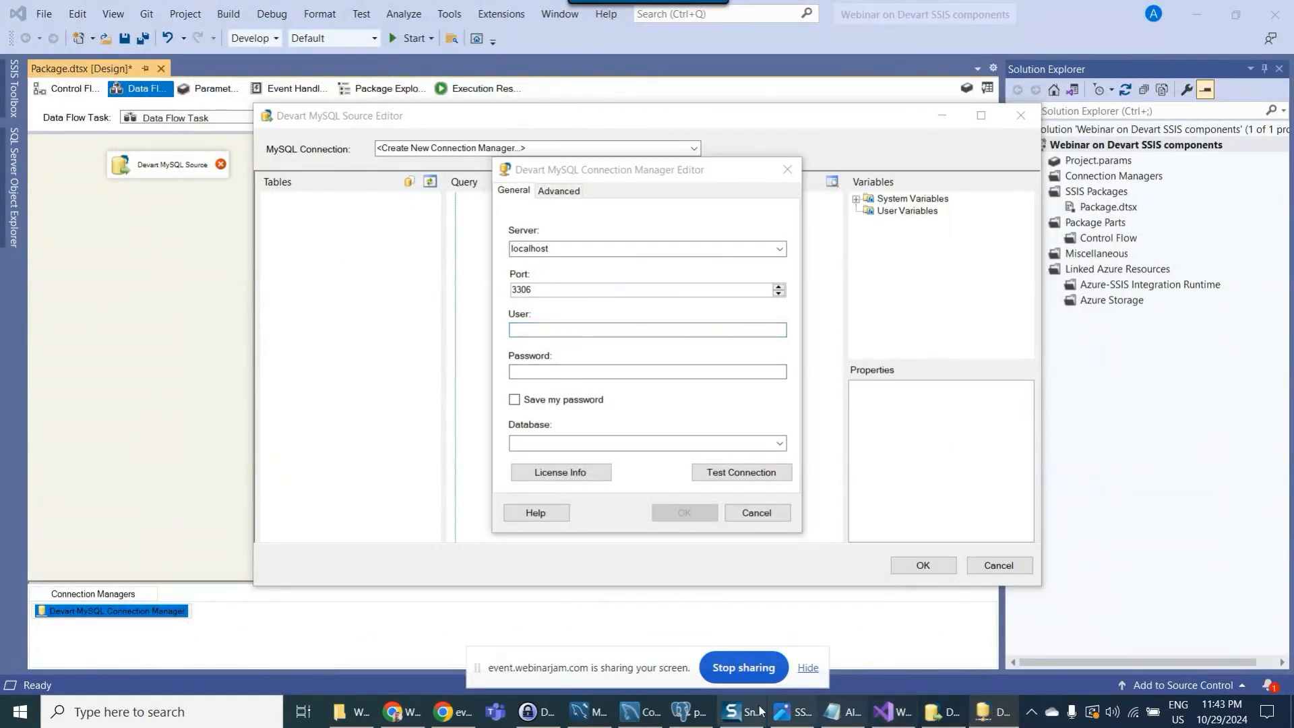
pyautogui.click(641, 714)
pyautogui.press('Tab')
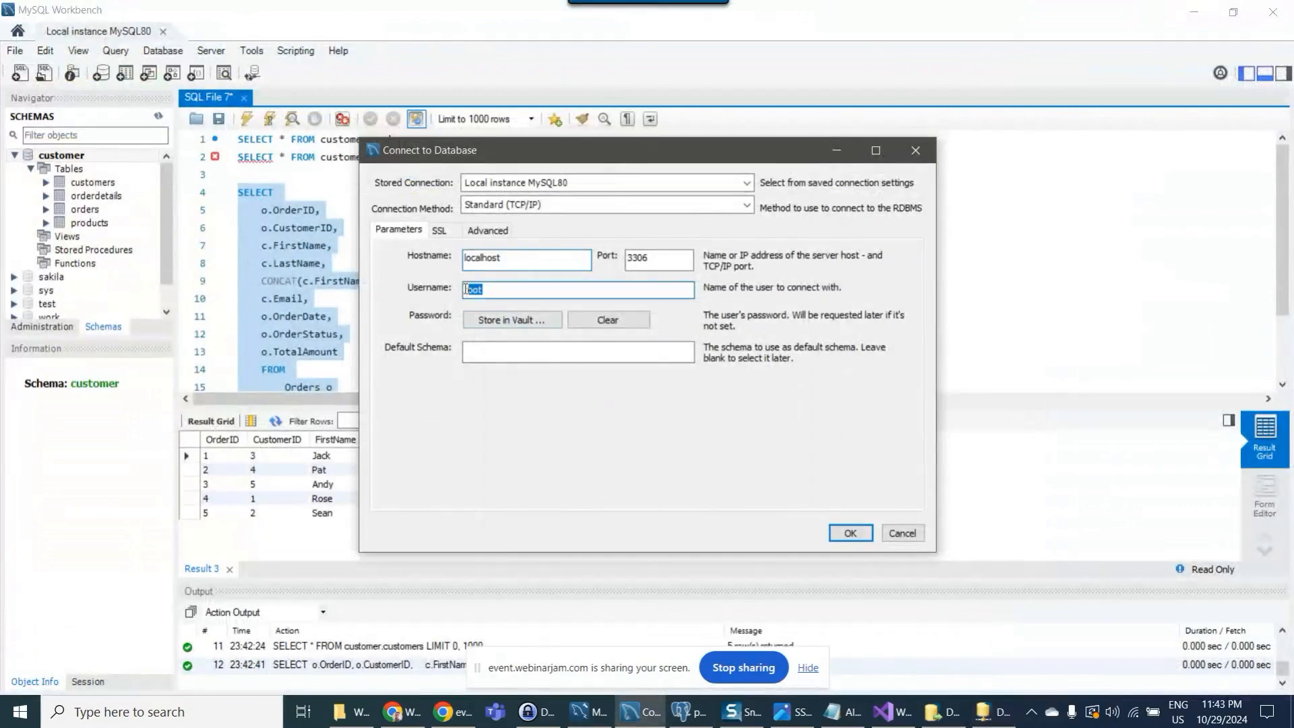
pyautogui.click(985, 717)
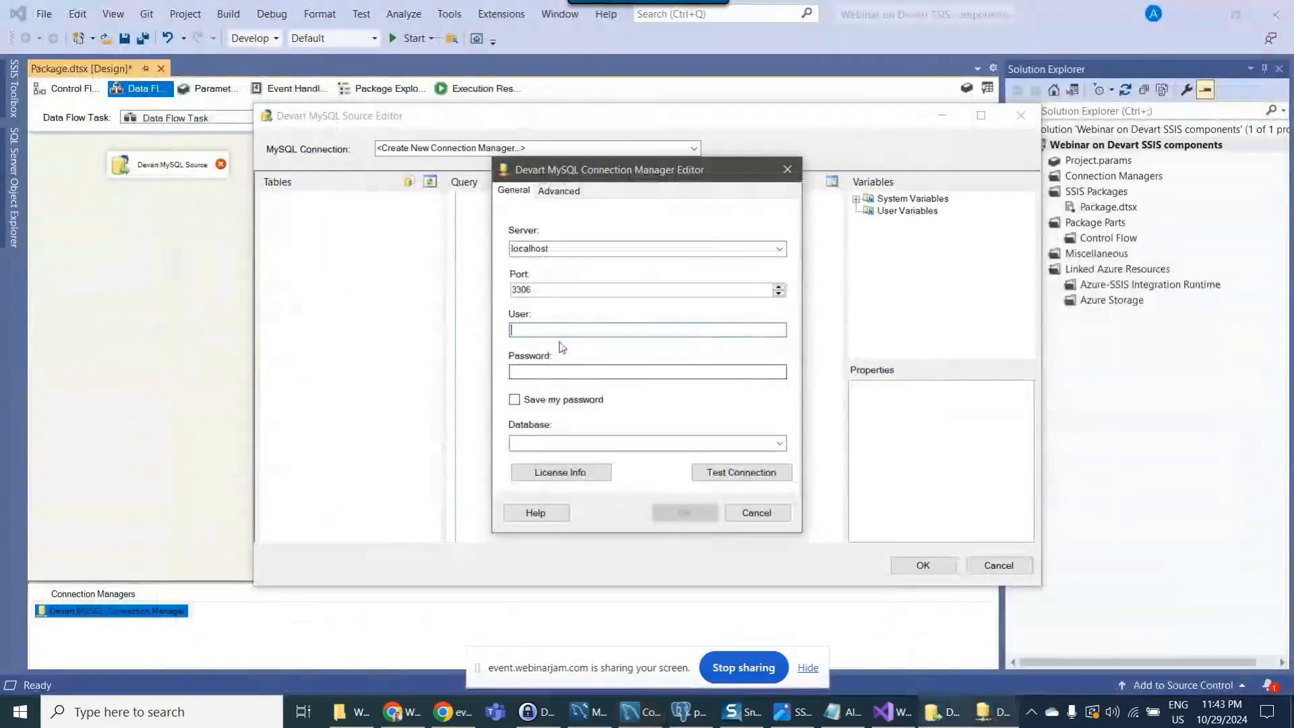
# - Copy the MySQL credentials password from KeePass, paste it as the connection manager's password and enable saving the password
pyautogui.click(604, 370)
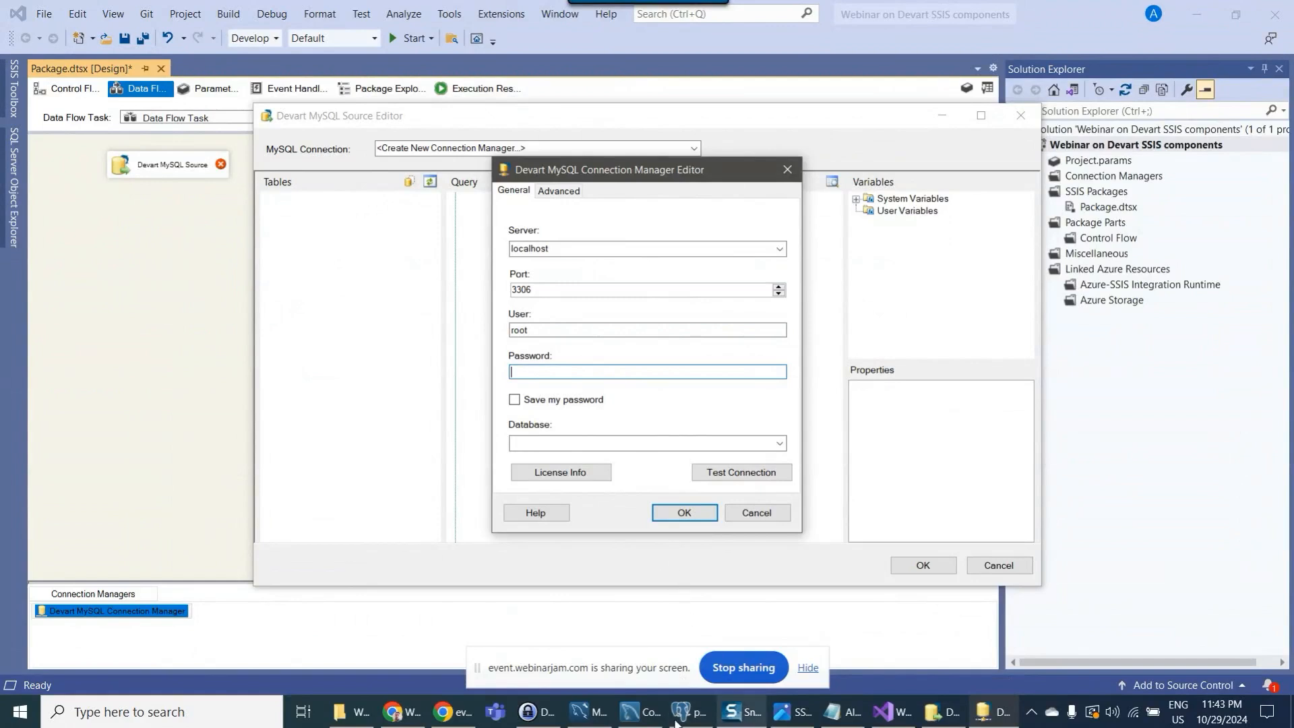
pyautogui.click(531, 712)
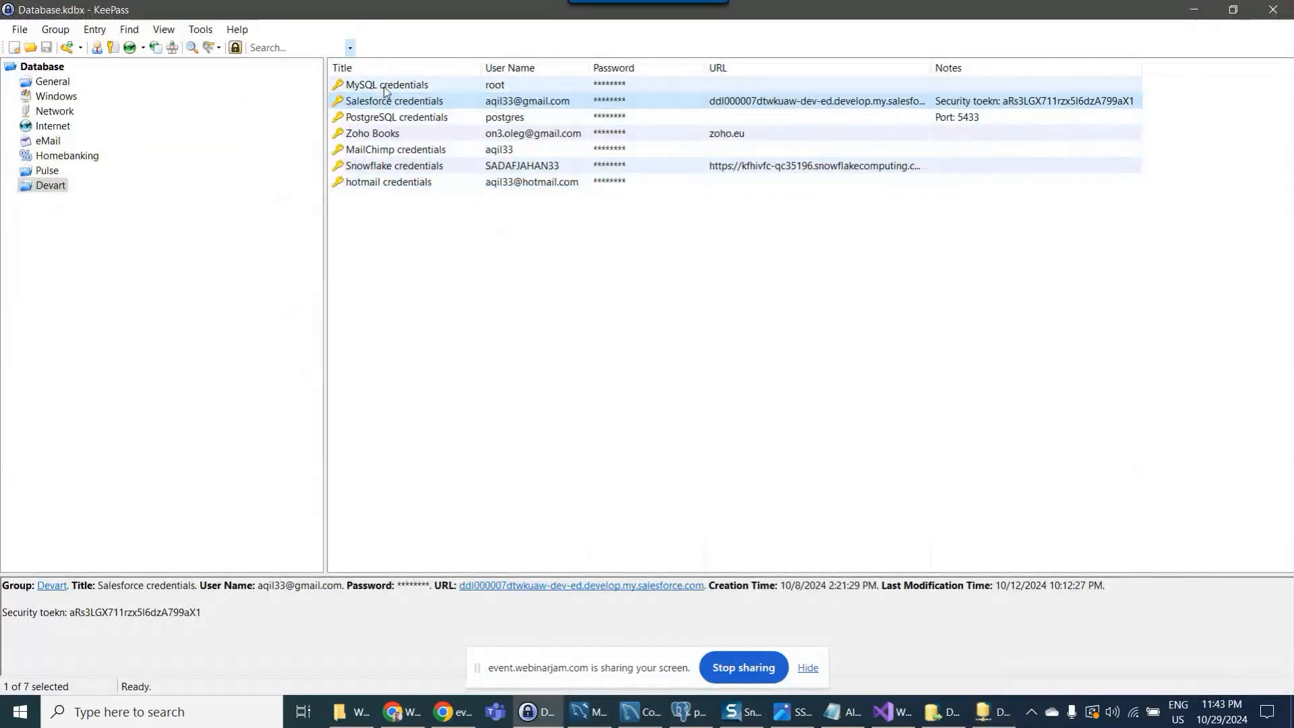
pyautogui.rightClick(386, 86)
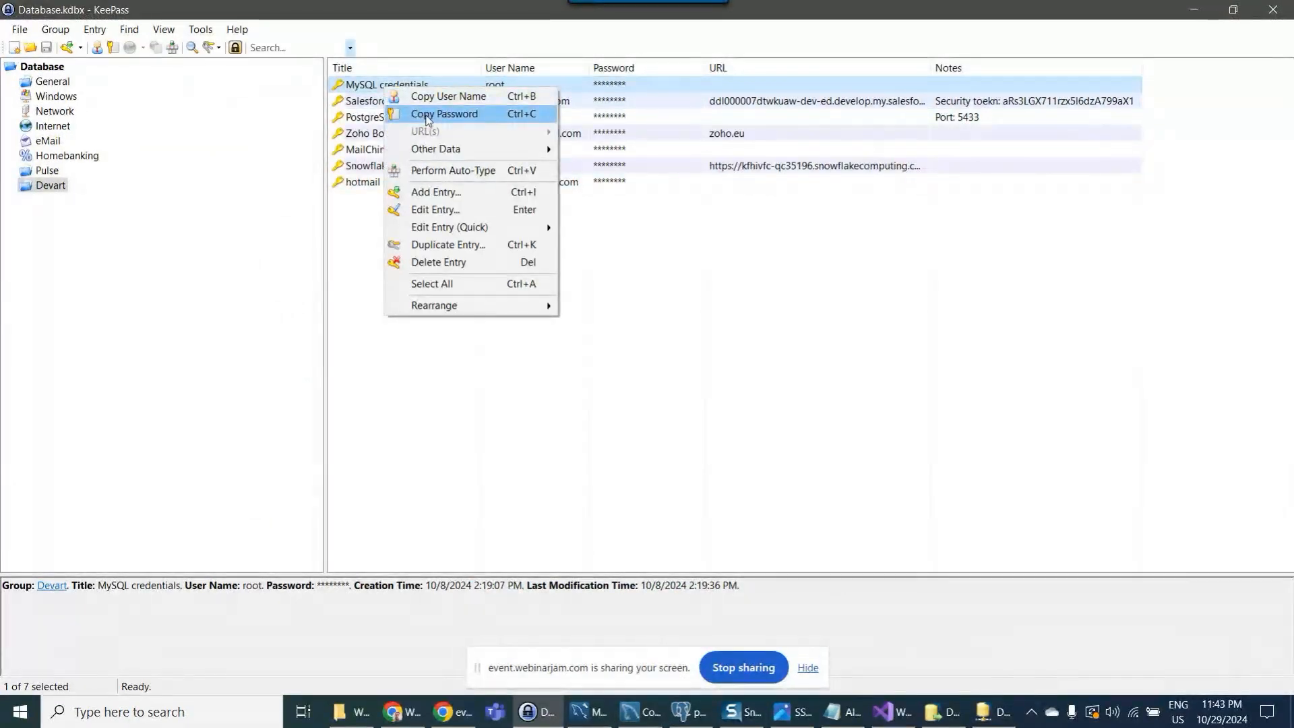
pyautogui.click(419, 114)
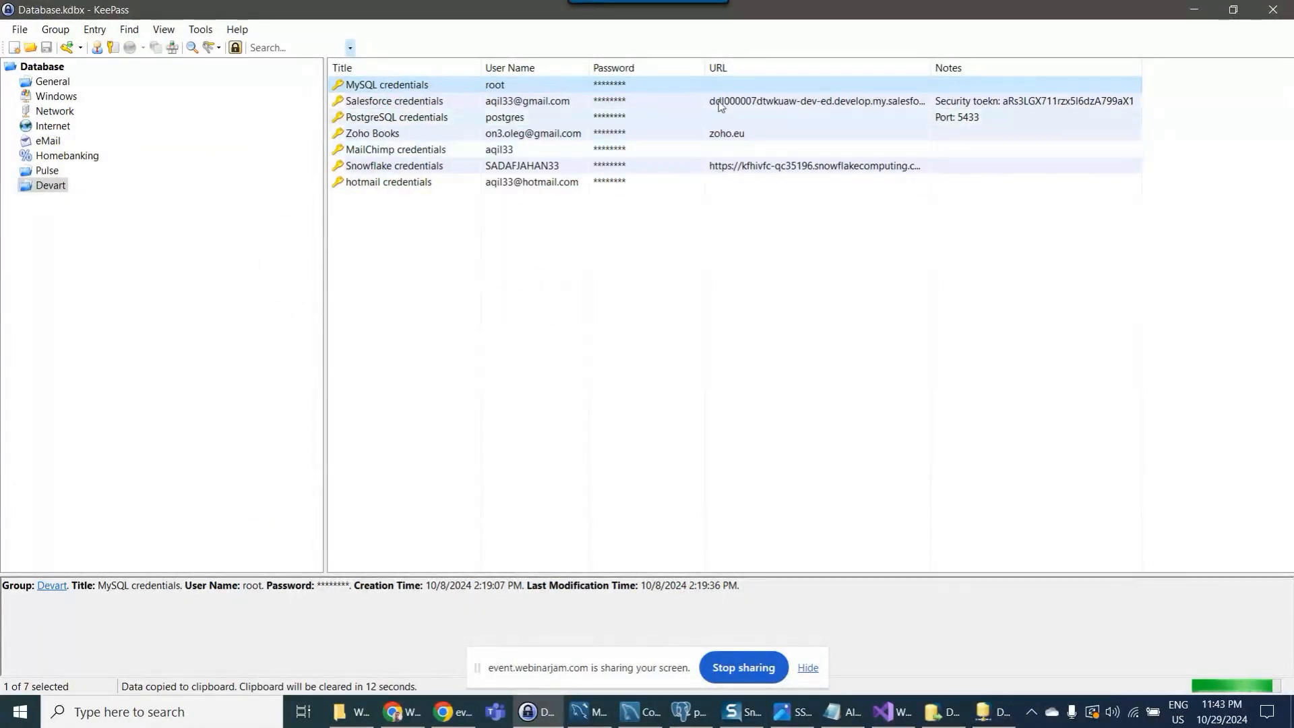
pyautogui.click(1194, 9)
pyautogui.hotkey('ctrl', 'v')
pyautogui.click(514, 398)
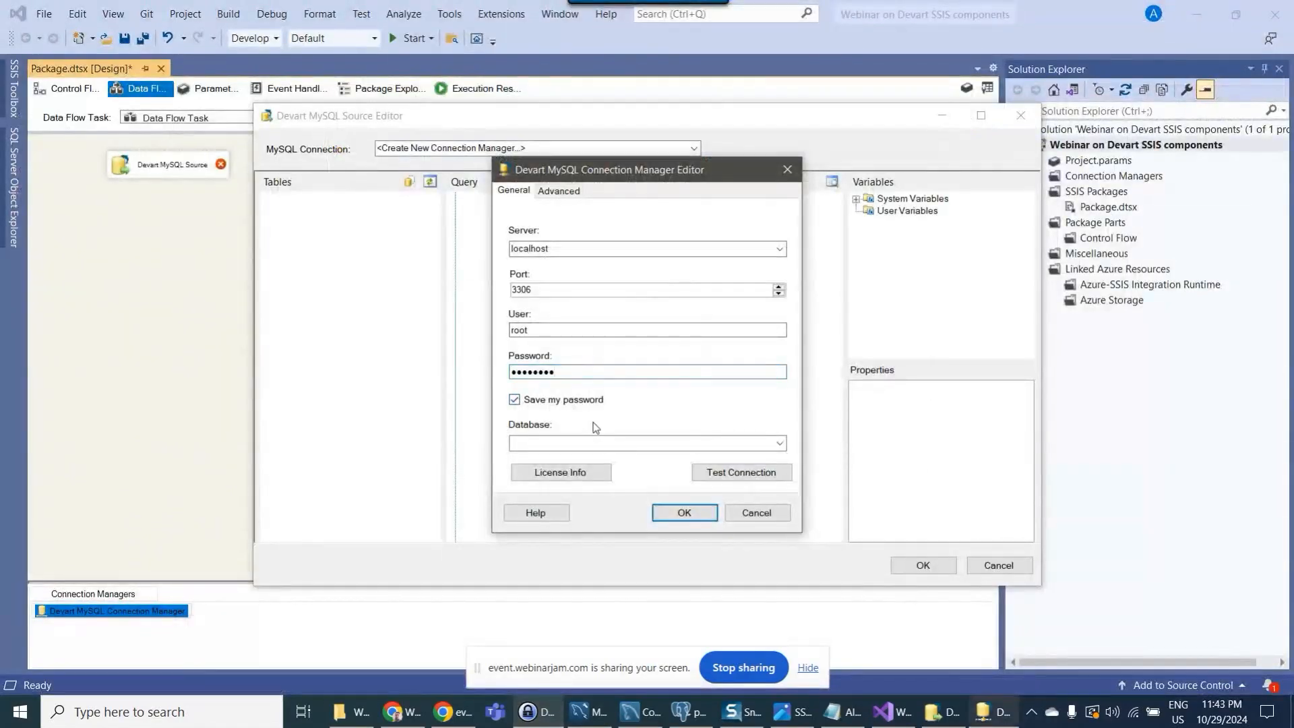
# - Select the customer database for the connection, test it and accept the connection manager settings
pyautogui.click(780, 444)
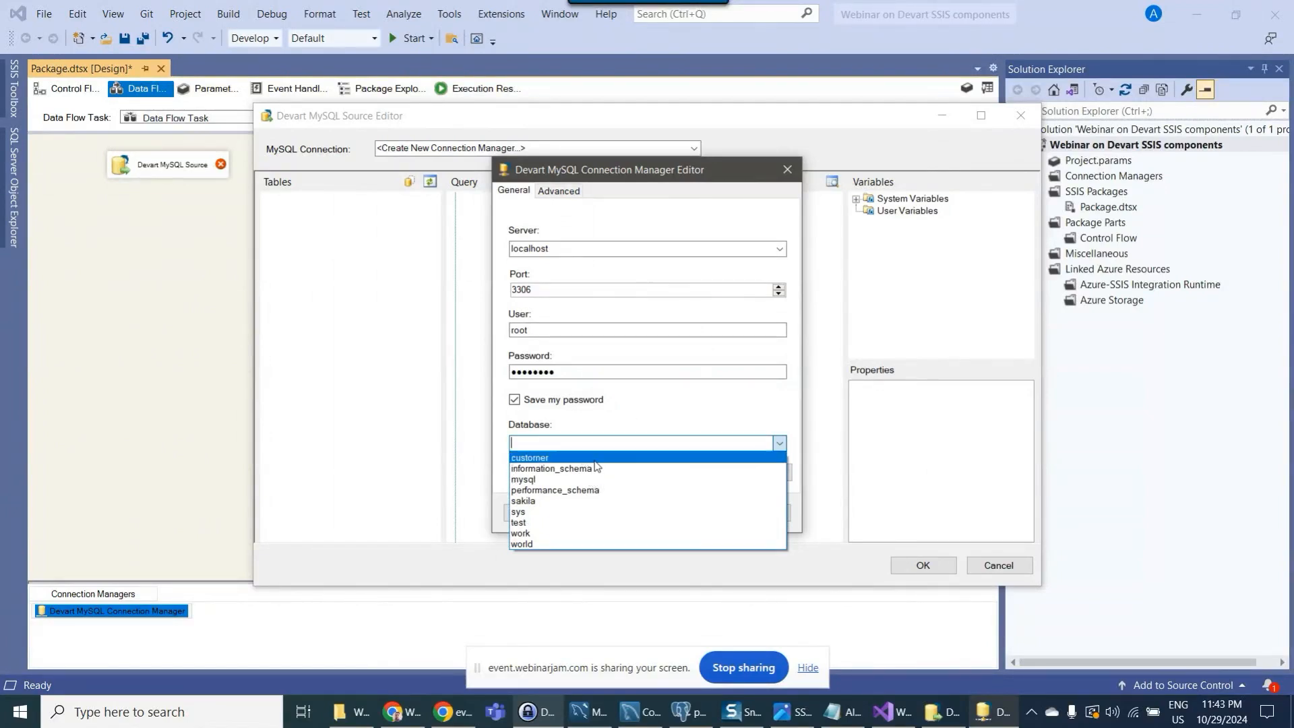
pyautogui.click(543, 458)
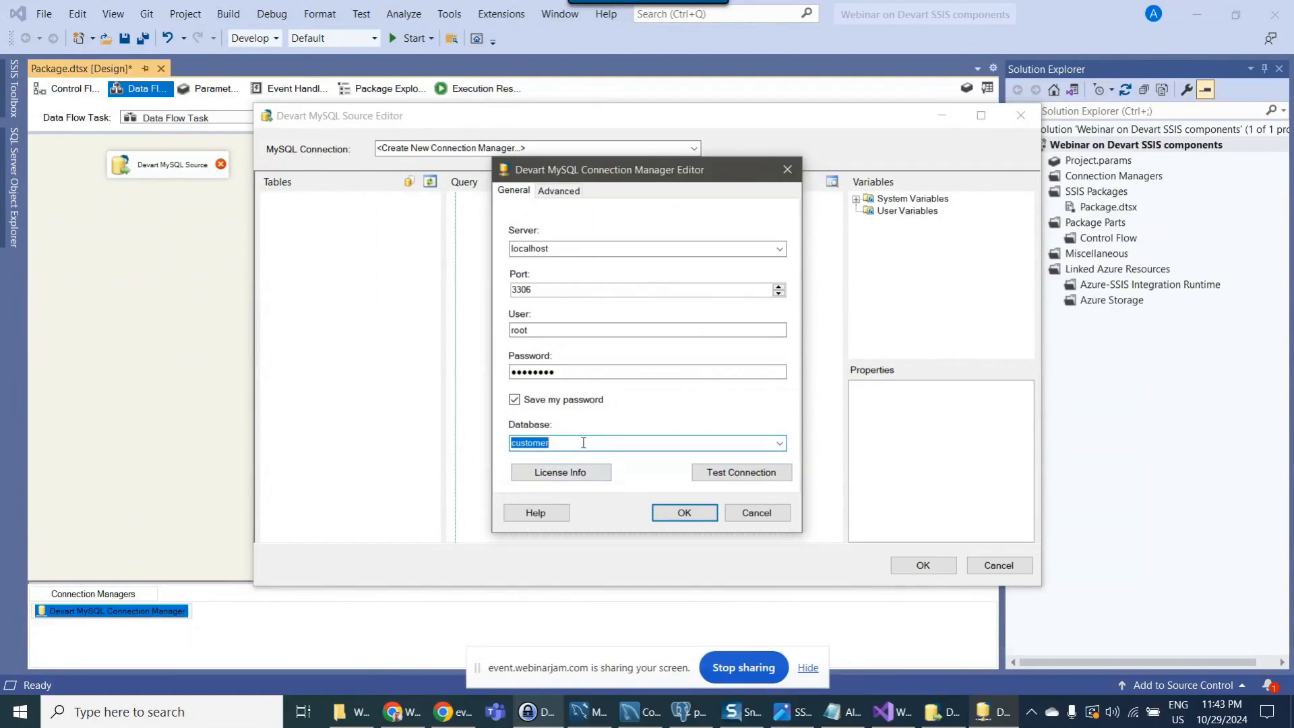
pyautogui.click(734, 474)
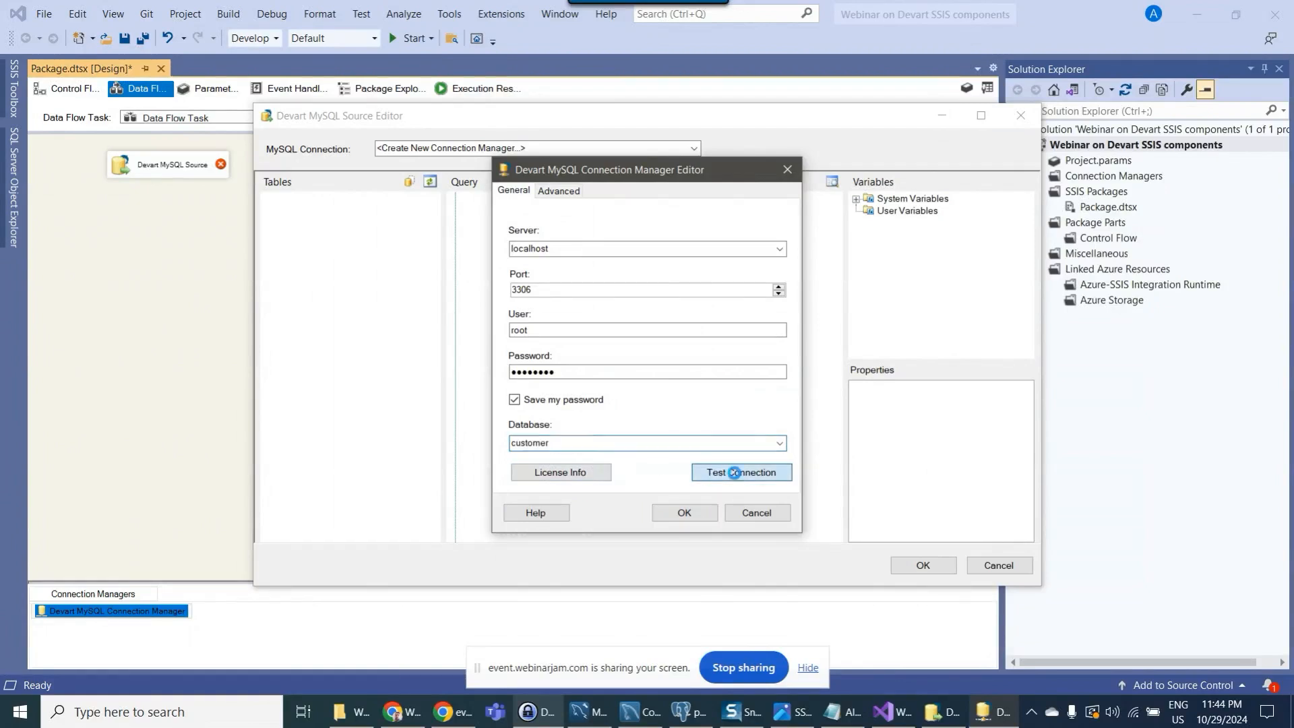
pyautogui.click(717, 426)
pyautogui.click(683, 513)
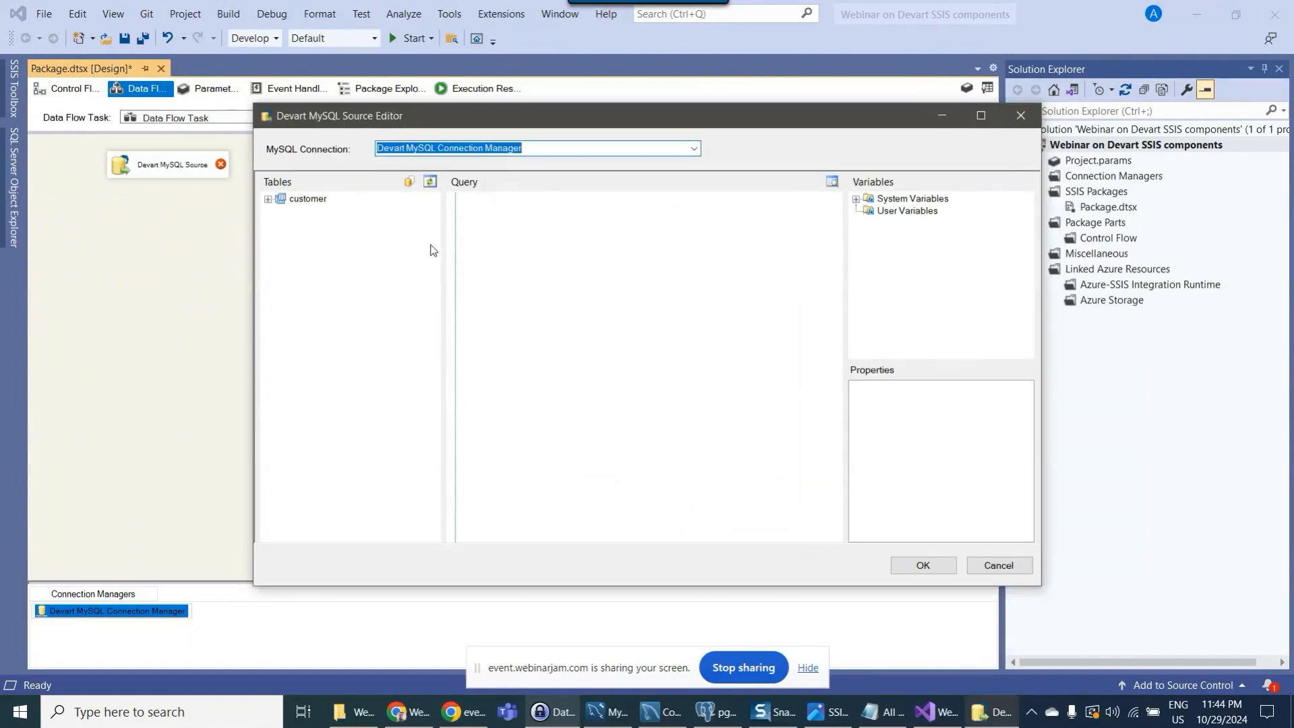
# - Expand the customer schema in the source editor and generate a select-all query from its customers table
pyautogui.moveTo(320, 133); pyautogui.dragTo(407, 130)
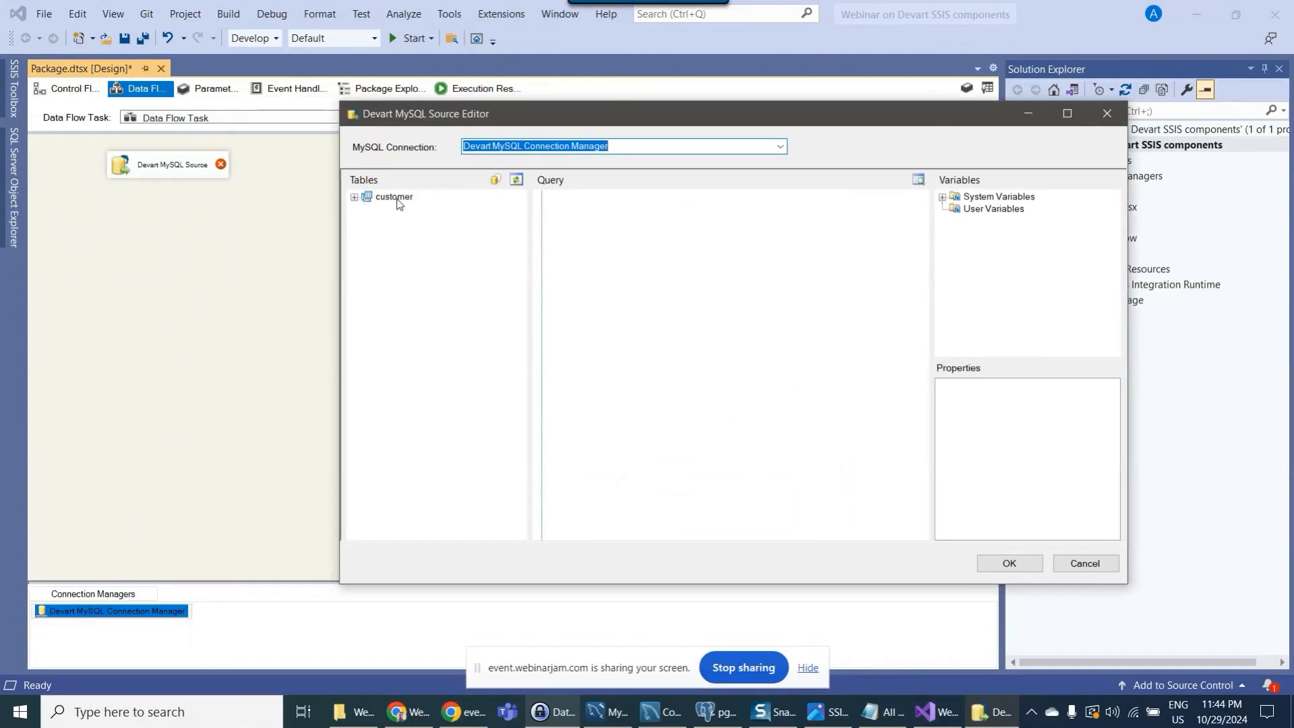
pyautogui.click(396, 199)
pyautogui.click(354, 198)
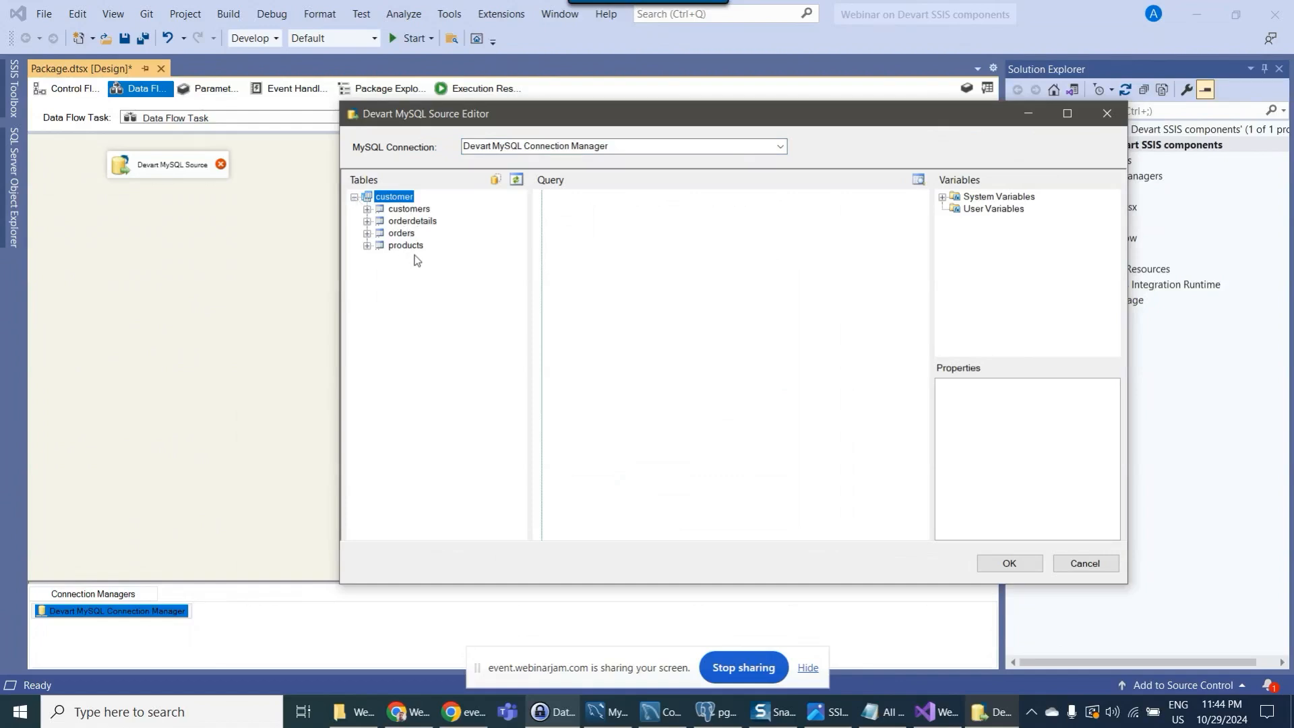
pyautogui.click(408, 209)
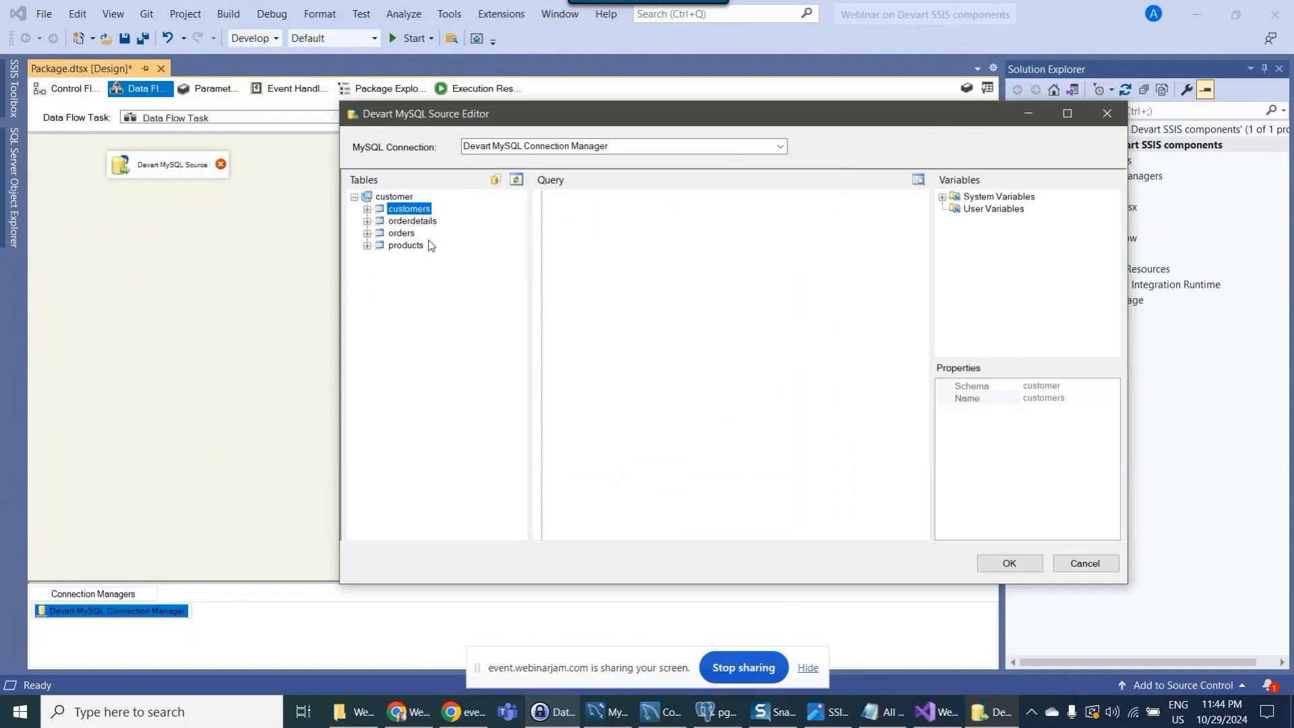
pyautogui.moveTo(408, 211); pyautogui.dragTo(607, 222)
pyautogui.moveTo(618, 126); pyautogui.dragTo(463, 113)
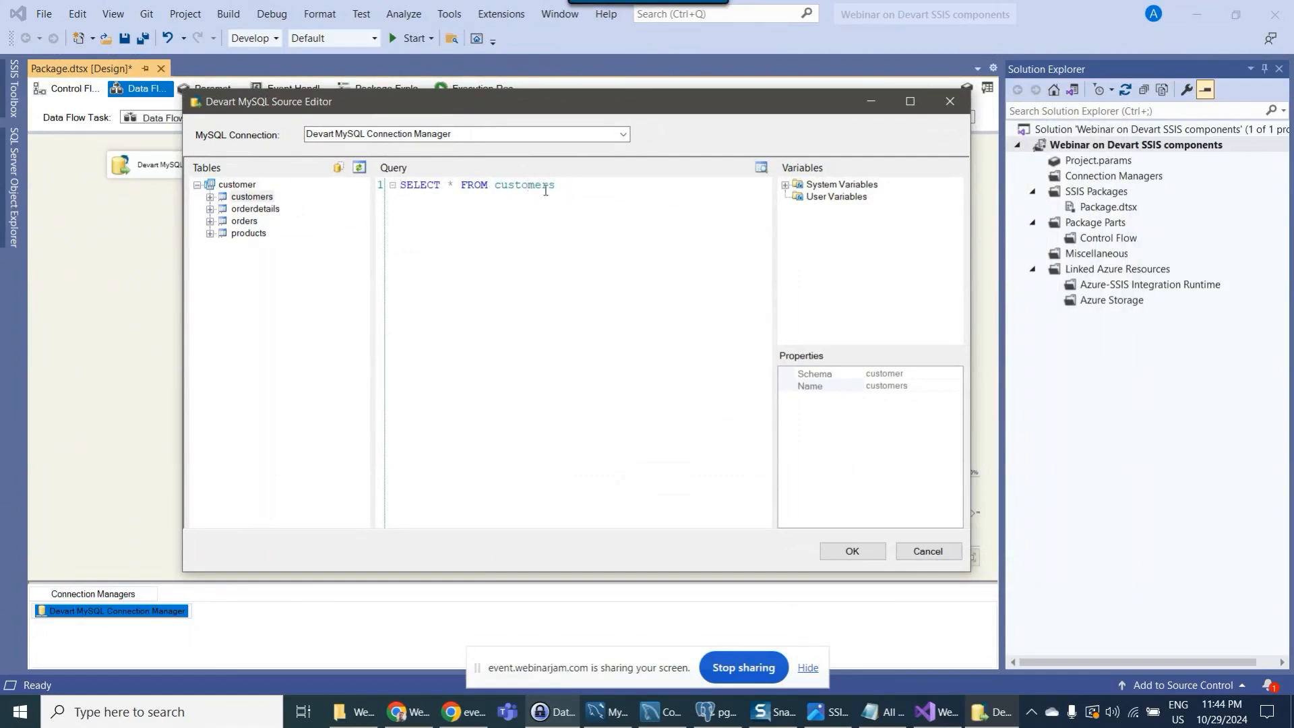
# - Preview the rows returned by the customers table query and close the preview
pyautogui.click(762, 170)
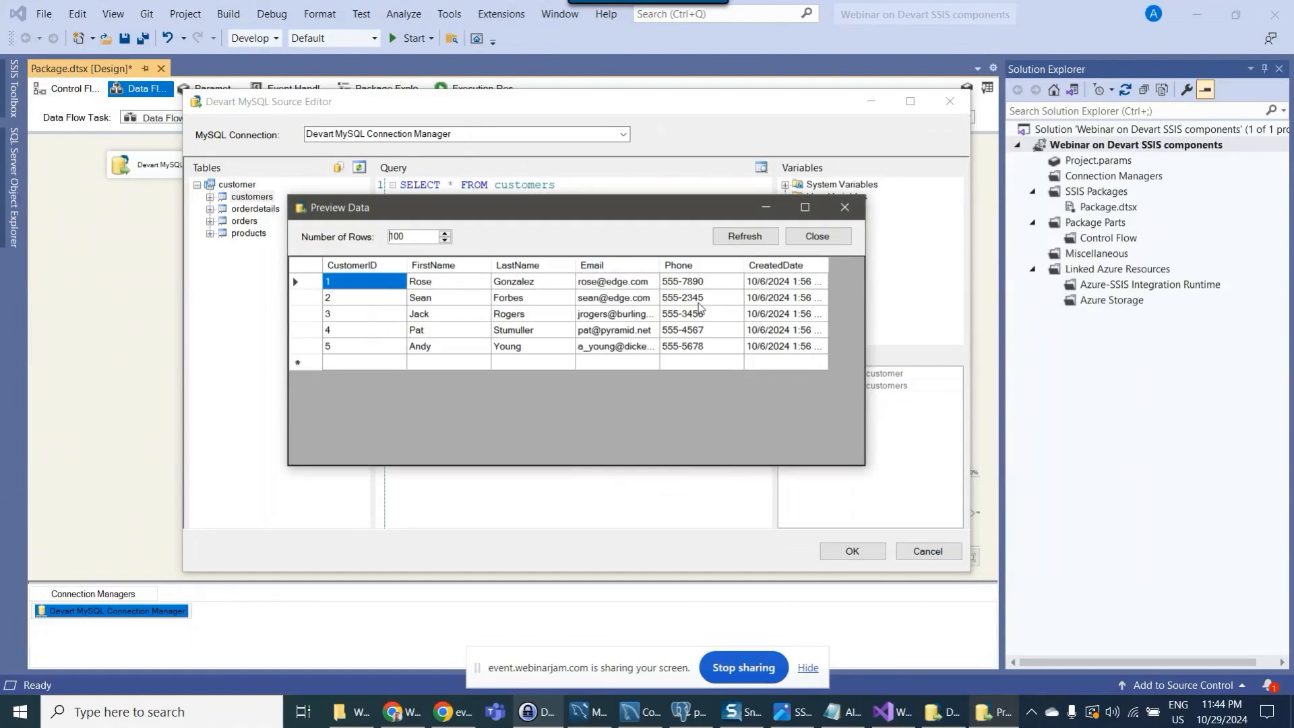
pyautogui.moveTo(618, 216); pyautogui.dragTo(648, 277)
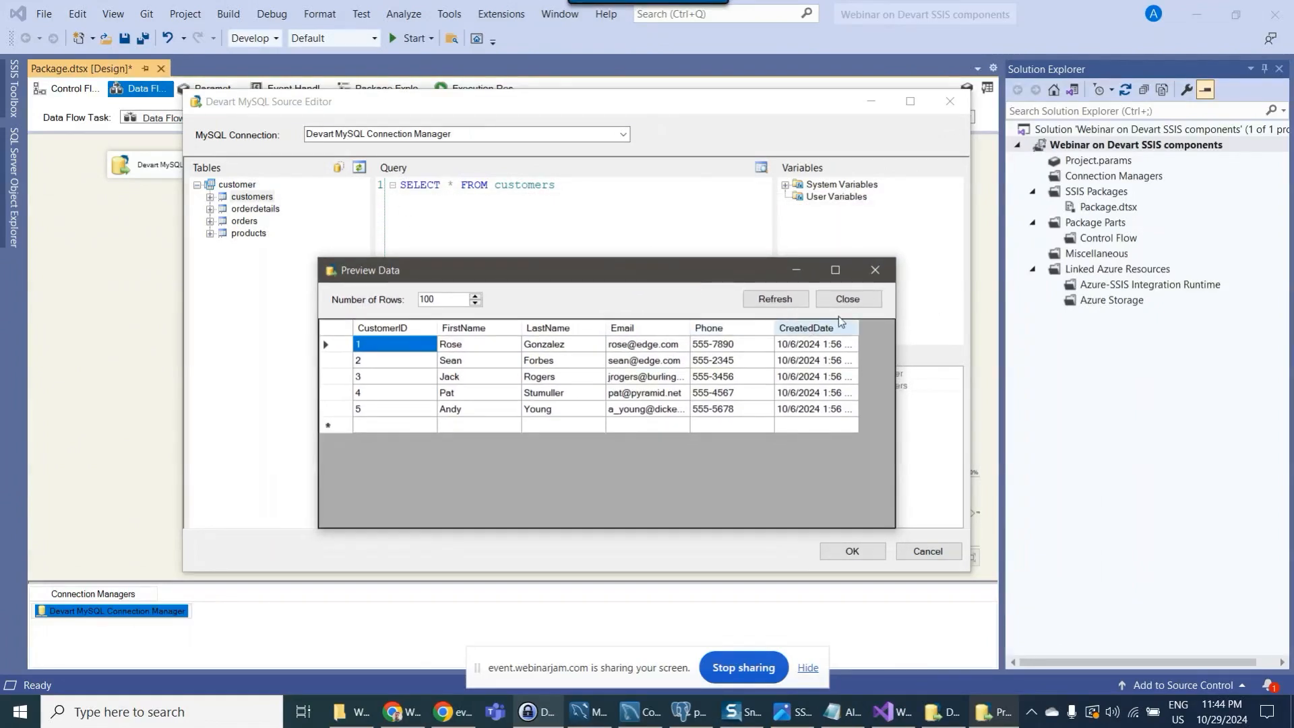
pyautogui.click(847, 298)
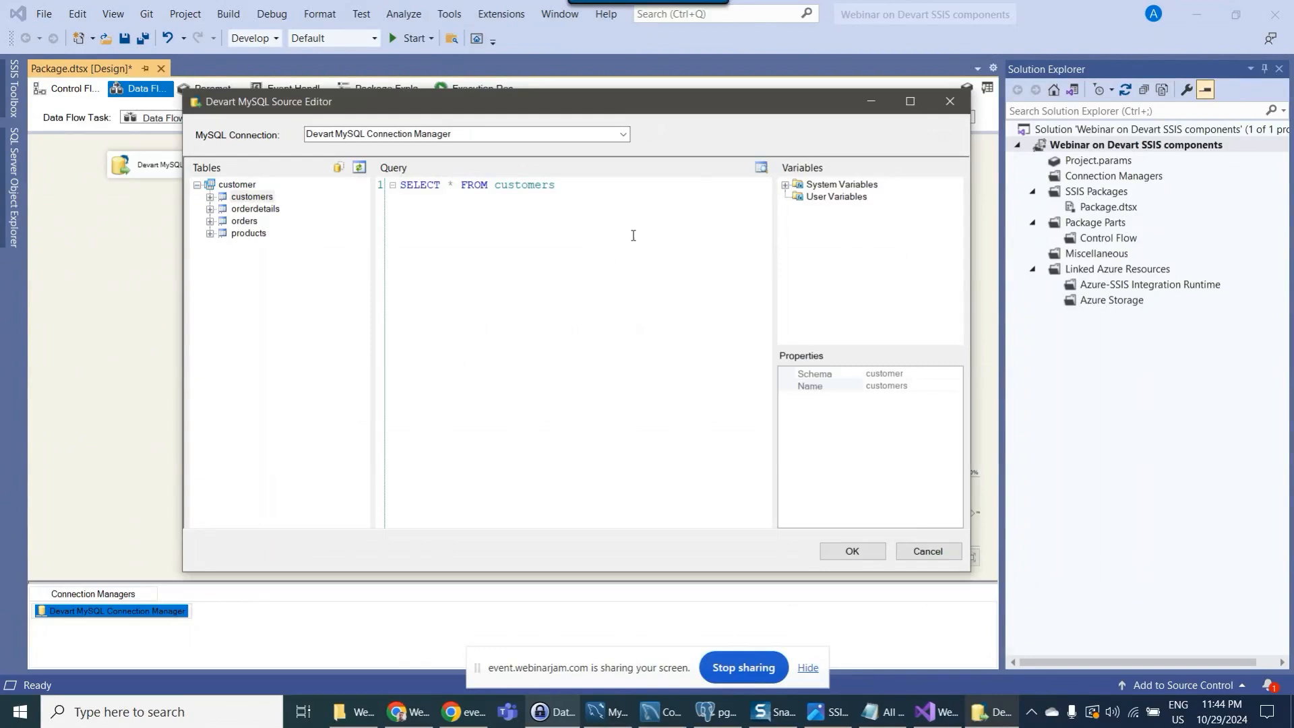
# - Copy the Orders and Customers join query from MySQL Workbench and replace the source editor's query with it
pyautogui.click(605, 713)
pyautogui.click(901, 533)
pyautogui.click(268, 210)
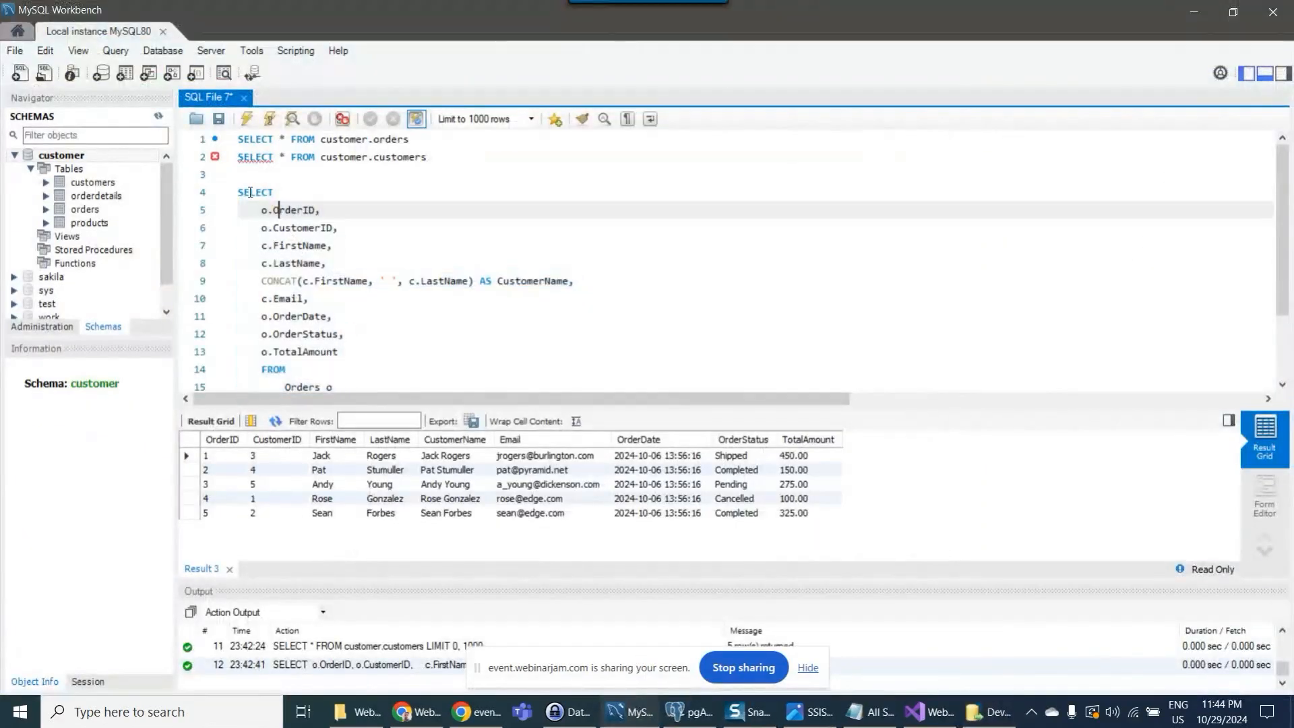
pyautogui.scroll(-2, 395, 322)
pyautogui.hotkey('ctrl', 'a')
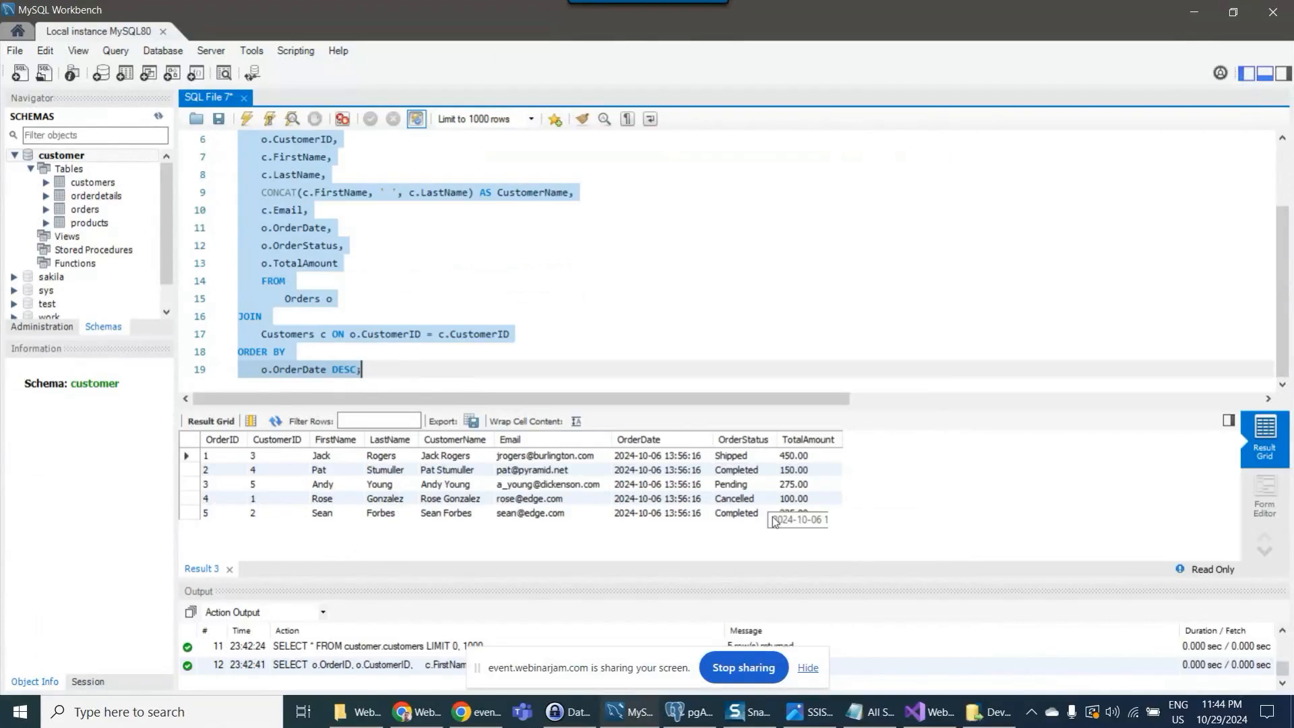
pyautogui.click(931, 712)
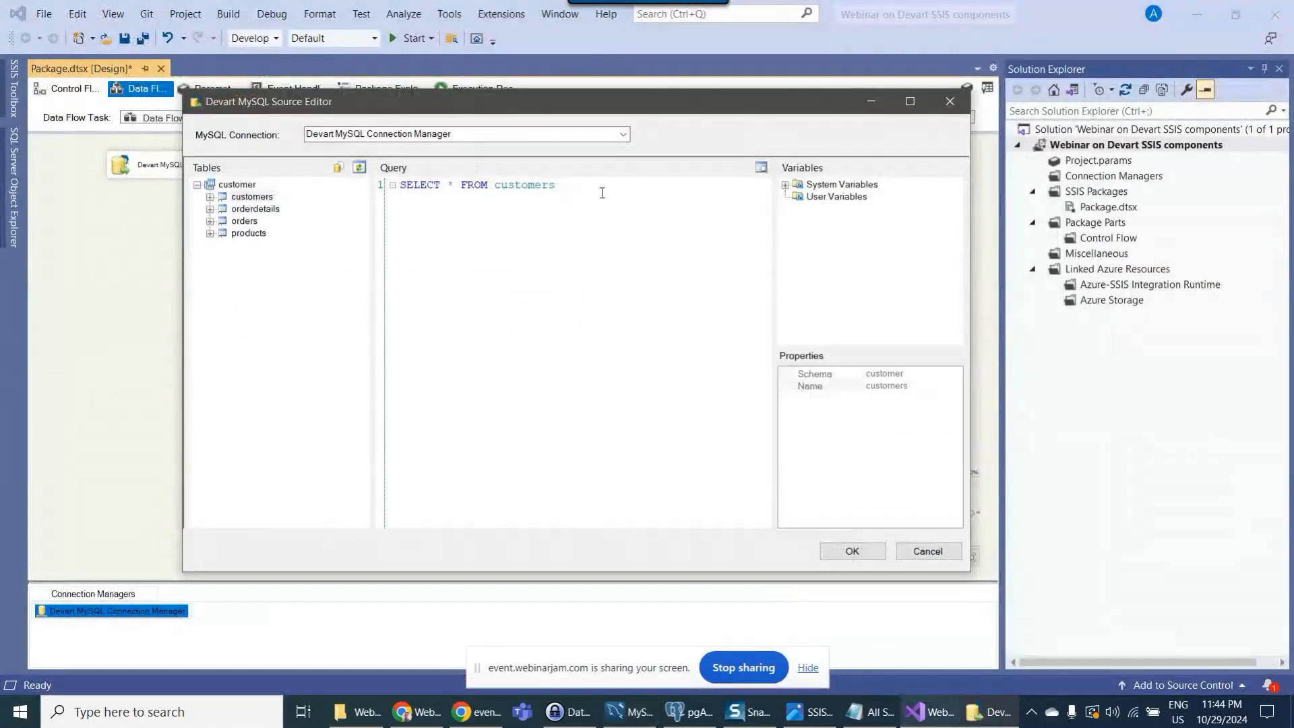
pyautogui.hotkey('ctrl', 'a')
pyautogui.hotkey('ctrl', 'v')
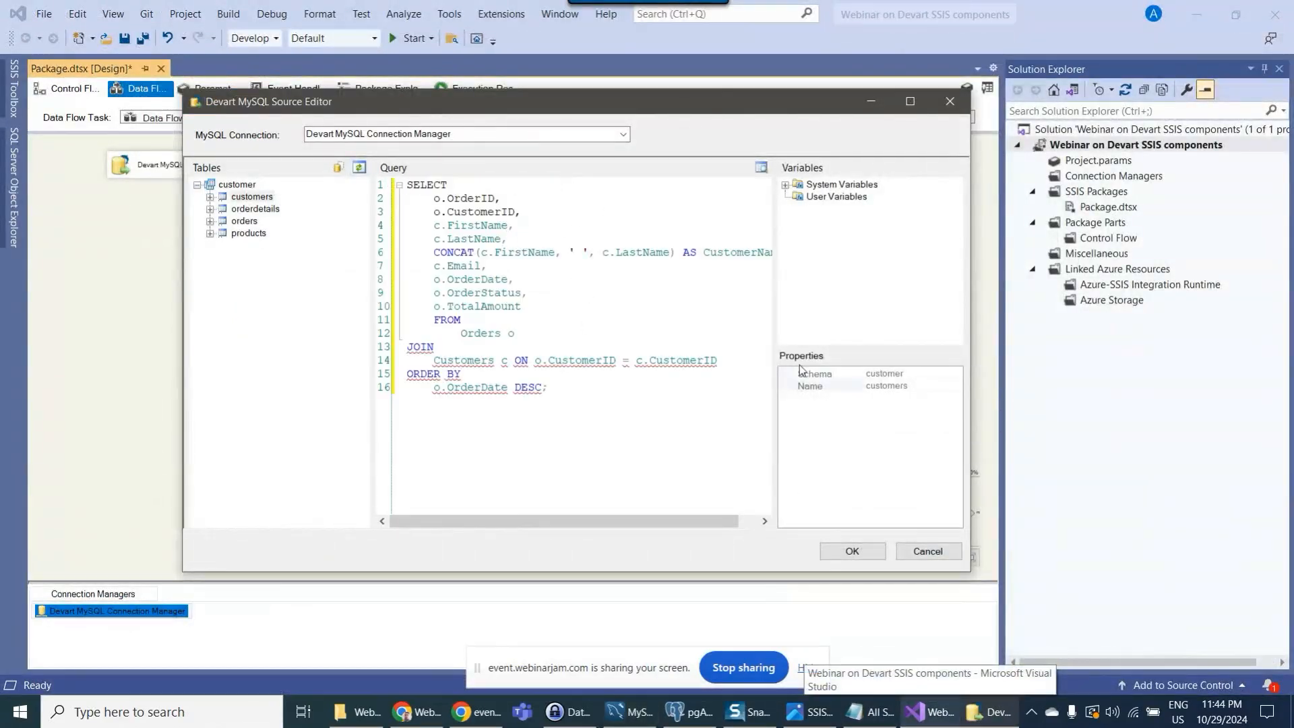
# - Preview the joined orders and customers data in a widened preview window, close it and accept the MySQL source settings
pyautogui.click(760, 167)
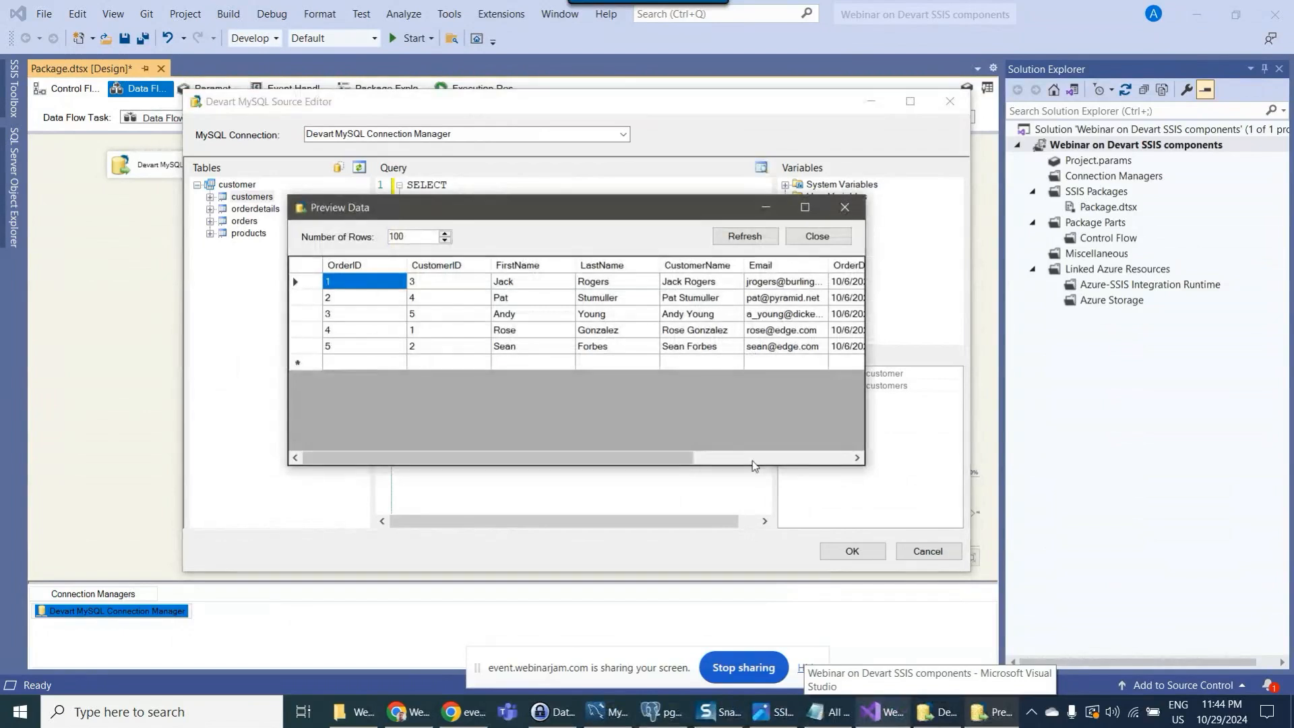
pyautogui.moveTo(928, 492); pyautogui.dragTo(1119, 577)
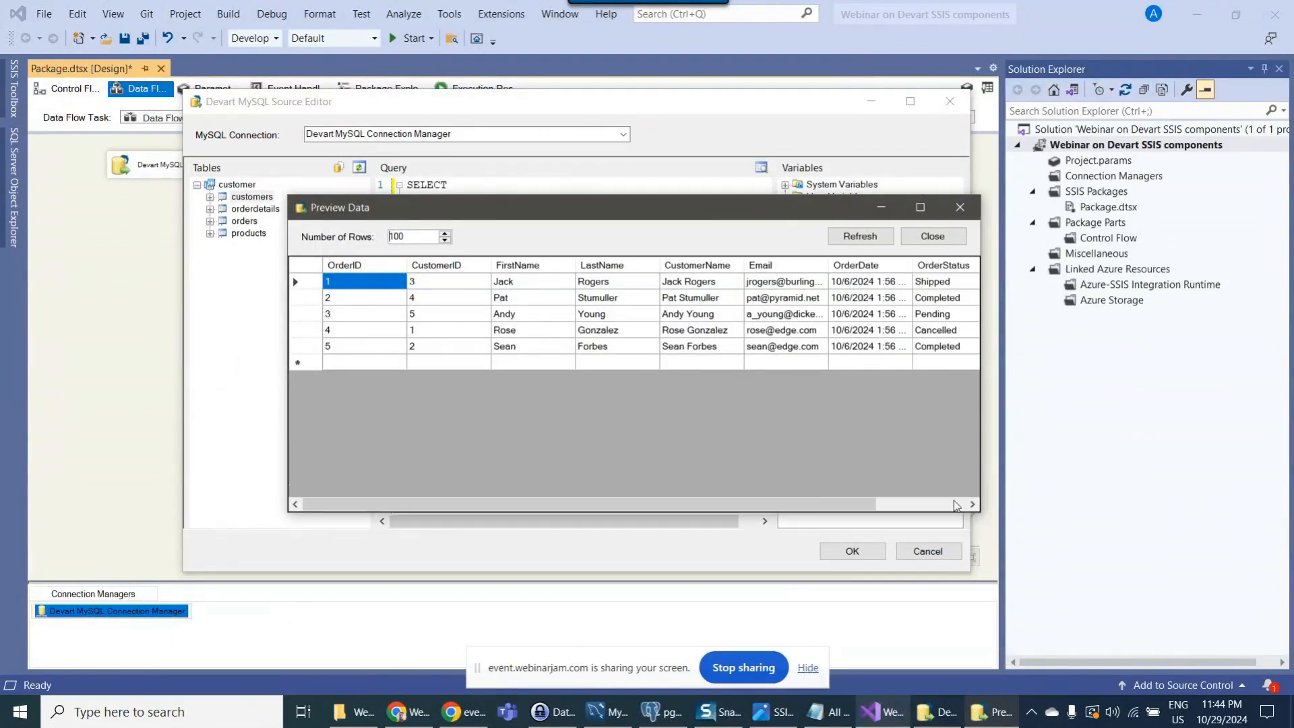
pyautogui.click(934, 236)
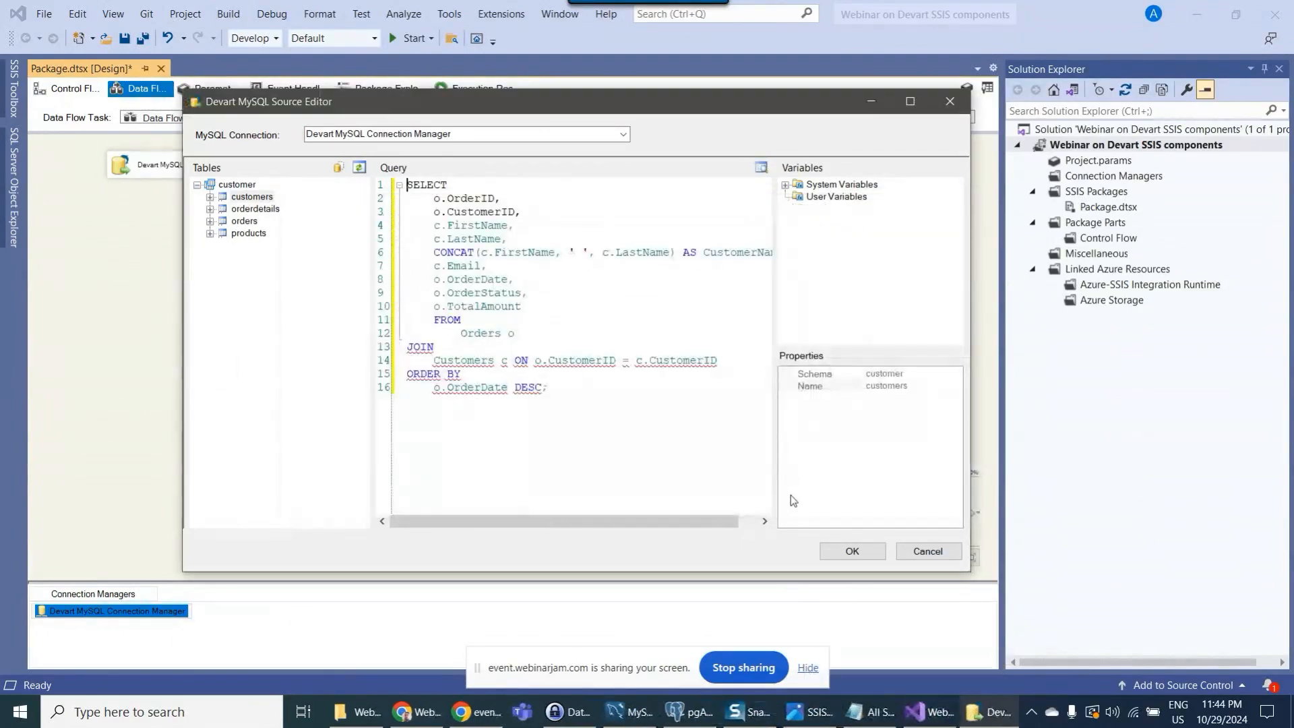
pyautogui.click(851, 551)
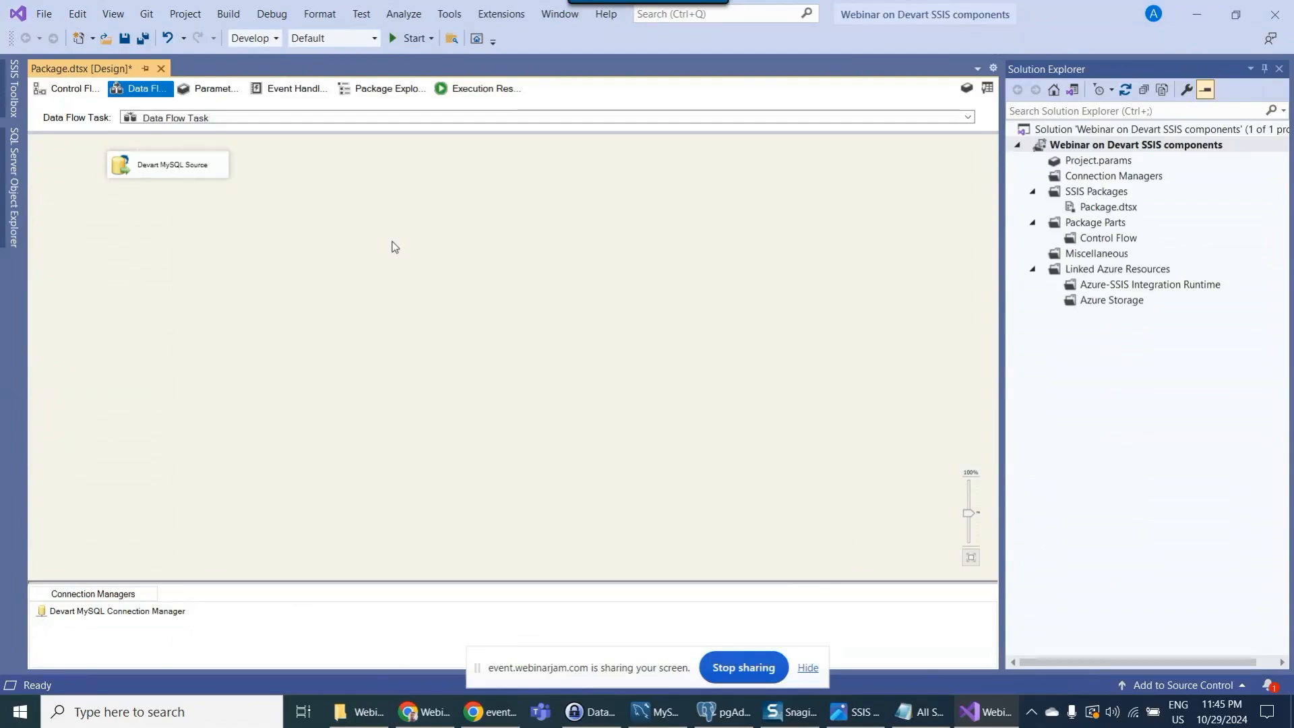
# - Switch to the Salesforce Setup page in Chrome and open the Developer Console
pyautogui.click(427, 709)
pyautogui.click(505, 20)
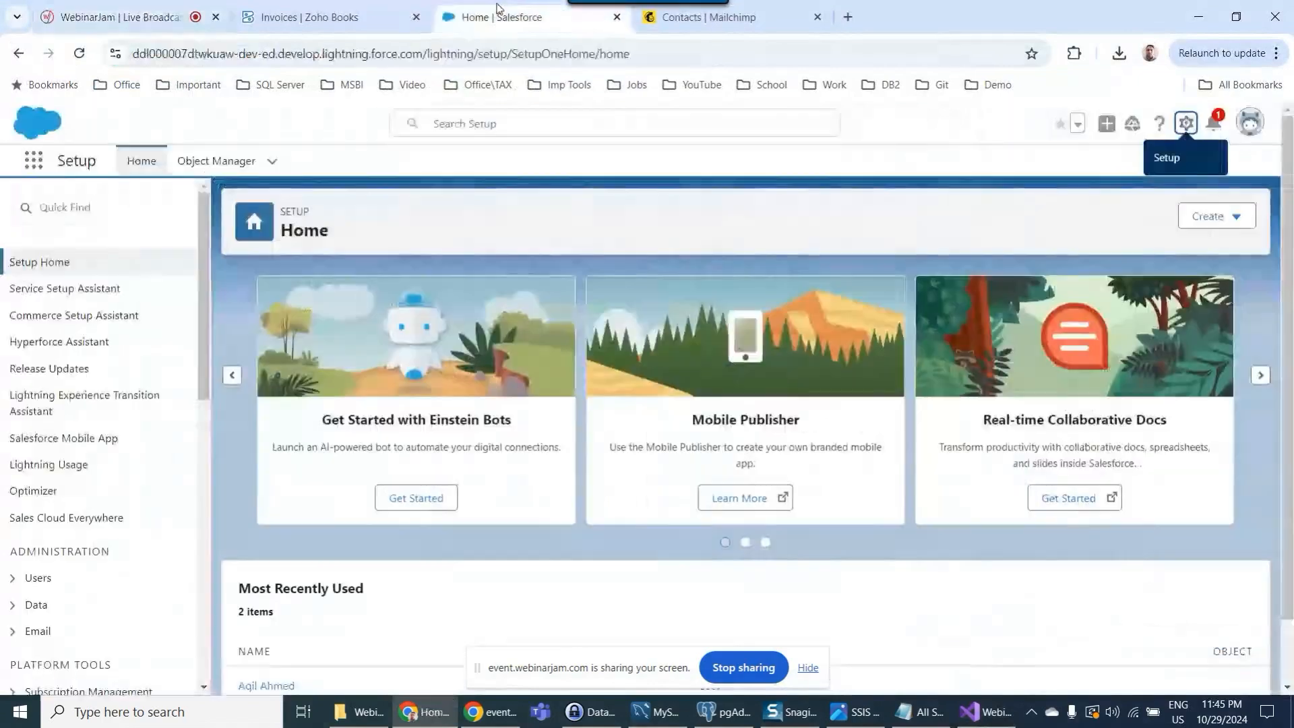
pyautogui.click(1186, 124)
pyautogui.click(1111, 277)
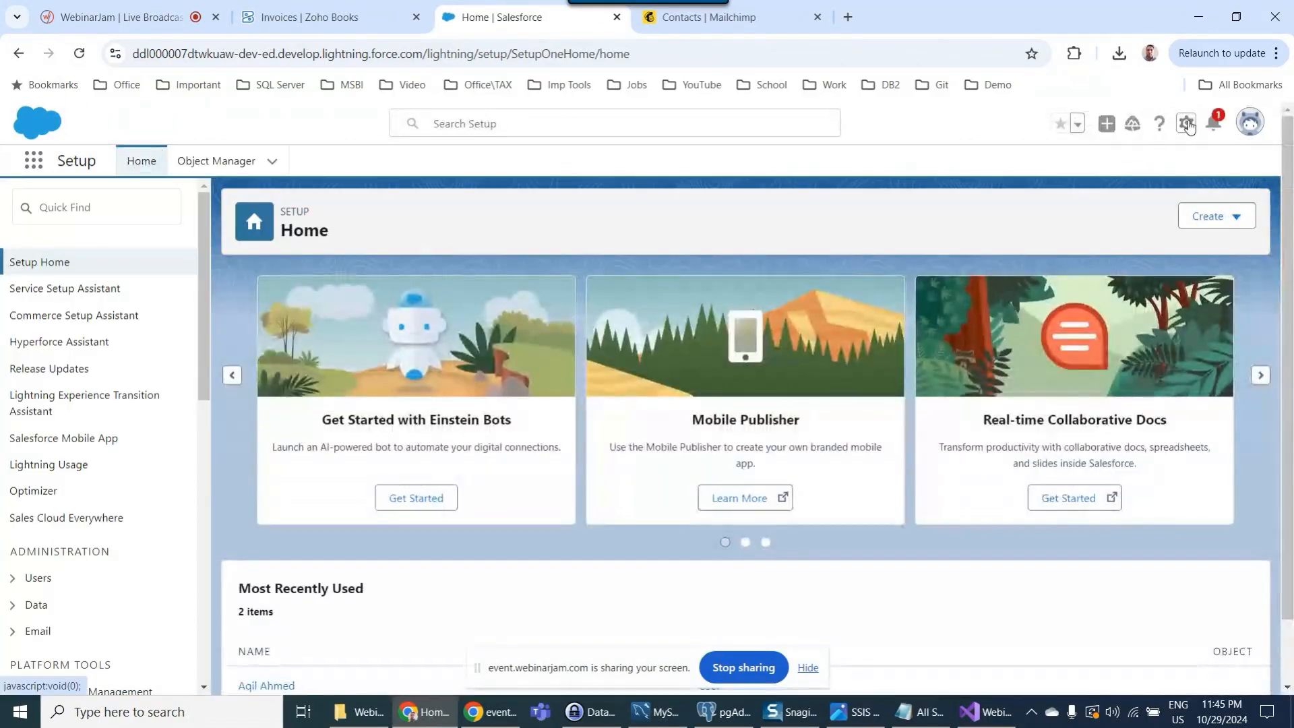
pyautogui.click(1187, 124)
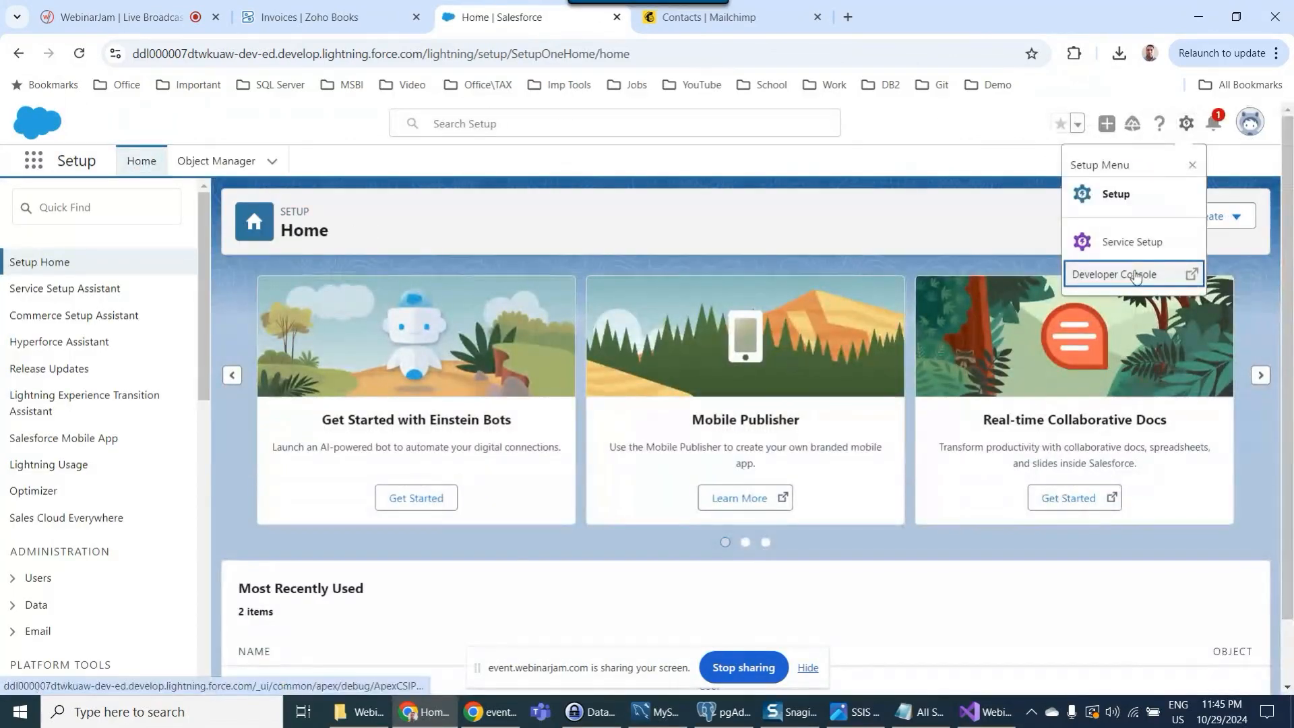
pyautogui.click(1179, 274)
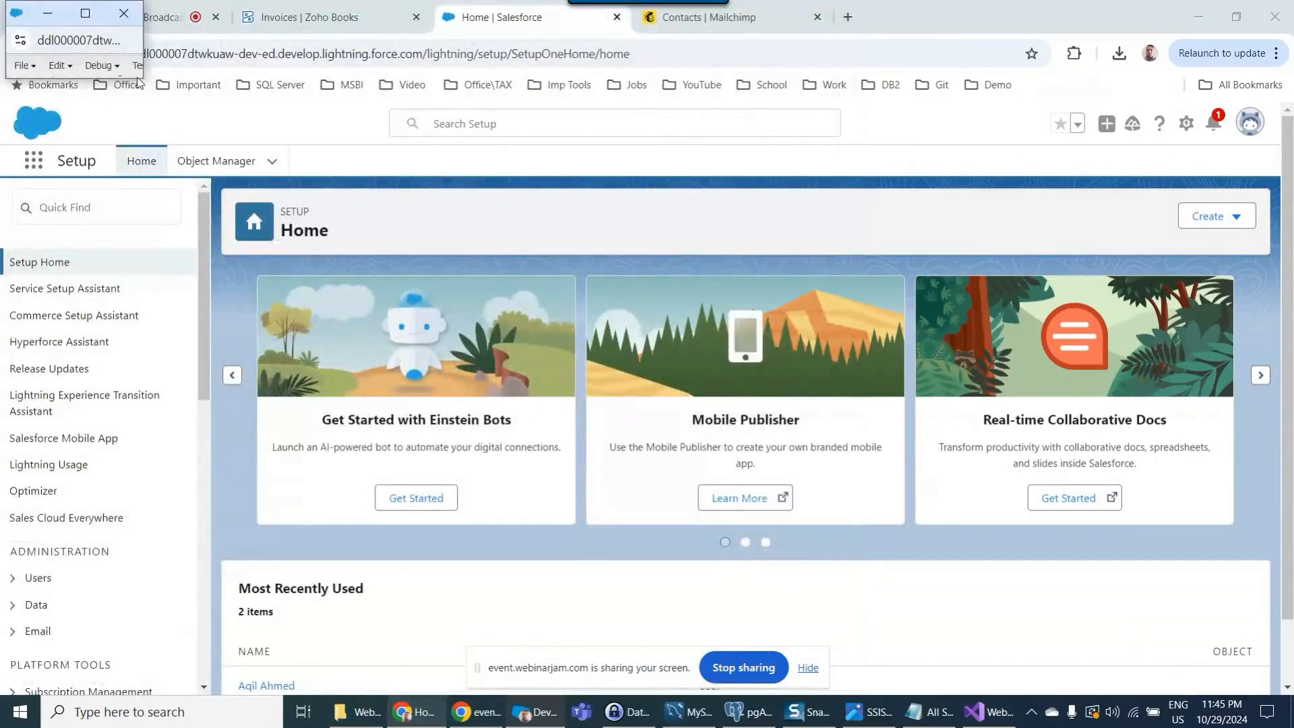
# - Enlarge the Developer Console window and close the open Contact query results
pyautogui.moveTo(141, 79); pyautogui.dragTo(931, 679)
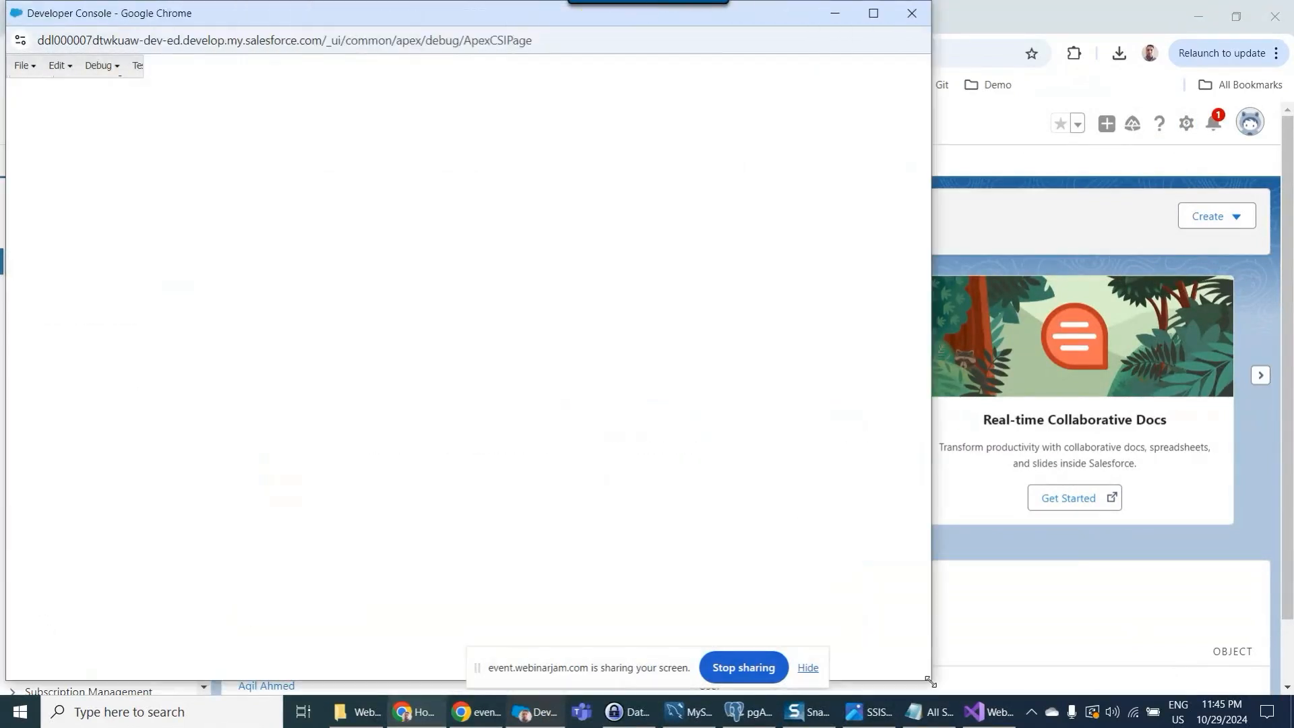
pyautogui.click(114, 85)
pyautogui.click(114, 85)
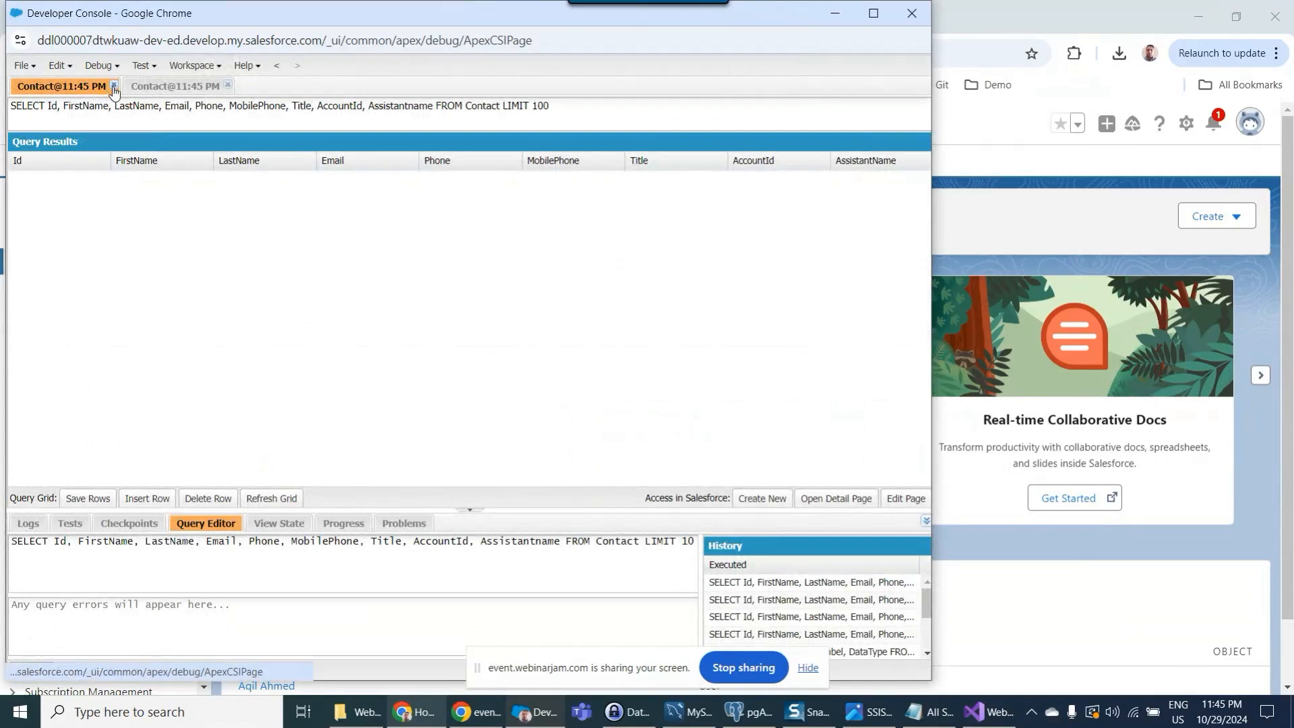
pyautogui.click(114, 85)
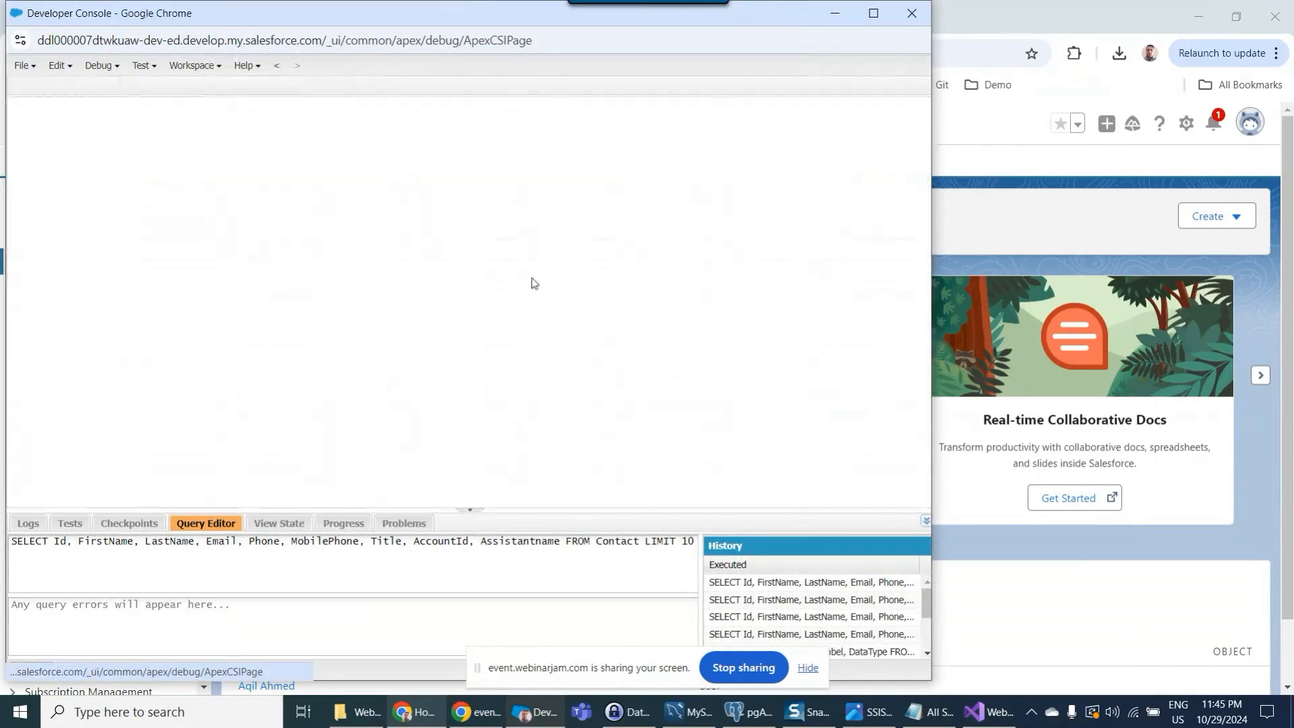
# - Look up the Salesforce Contact query in the All Select queries text file in Notepad, select it, and return to the Developer Console
pyautogui.click(929, 711)
pyautogui.scroll(-3, 206, 309)
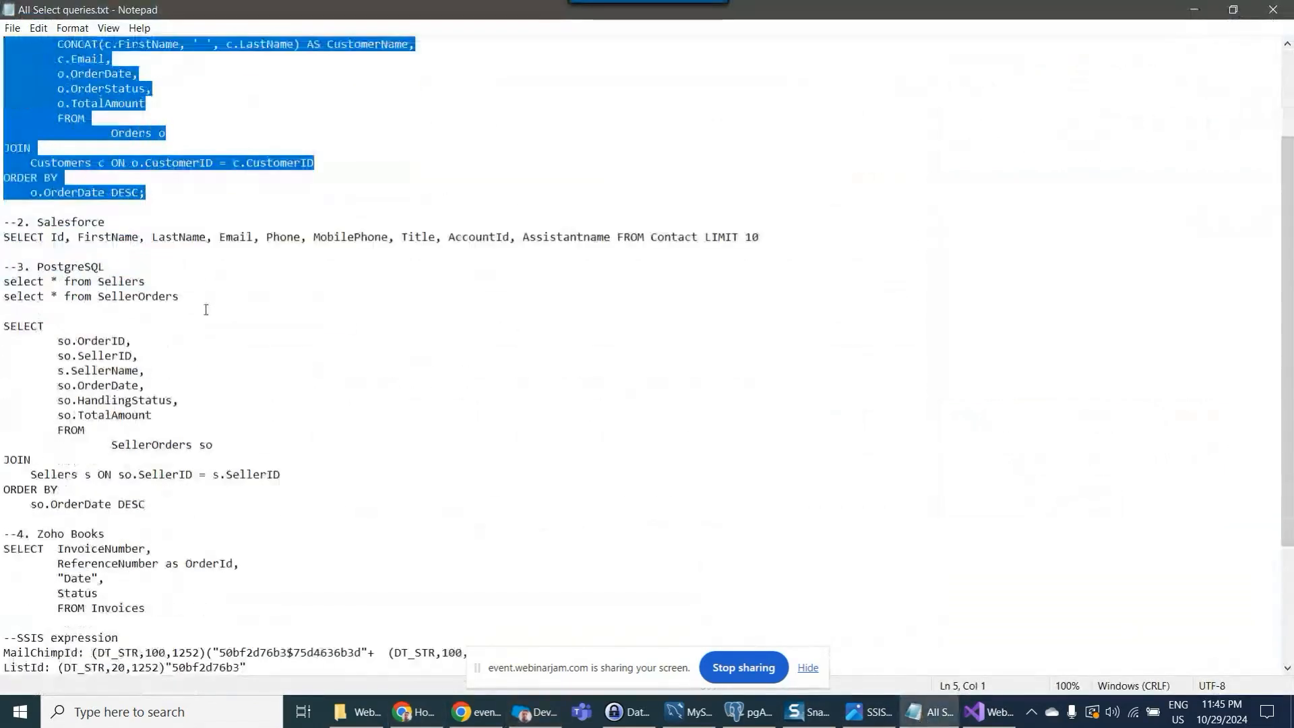
pyautogui.click(760, 237)
pyautogui.hotkey('shift', 'Home')
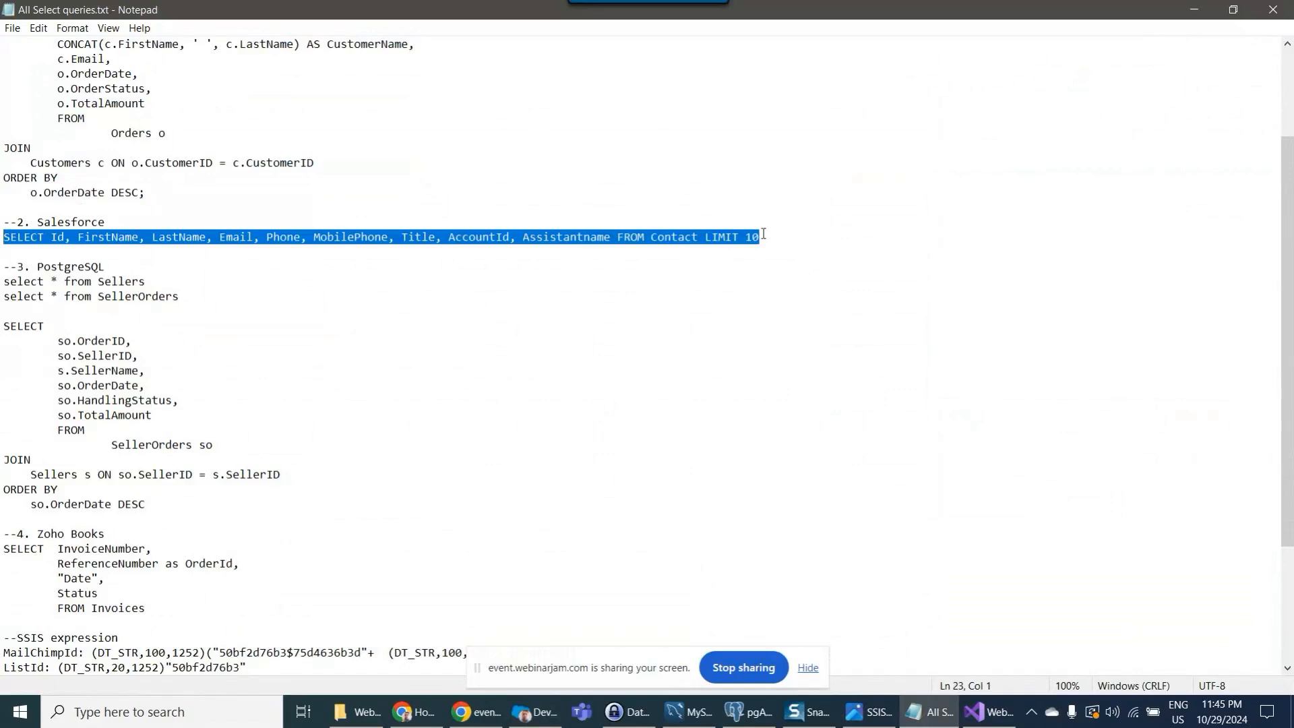
pyautogui.click(1193, 10)
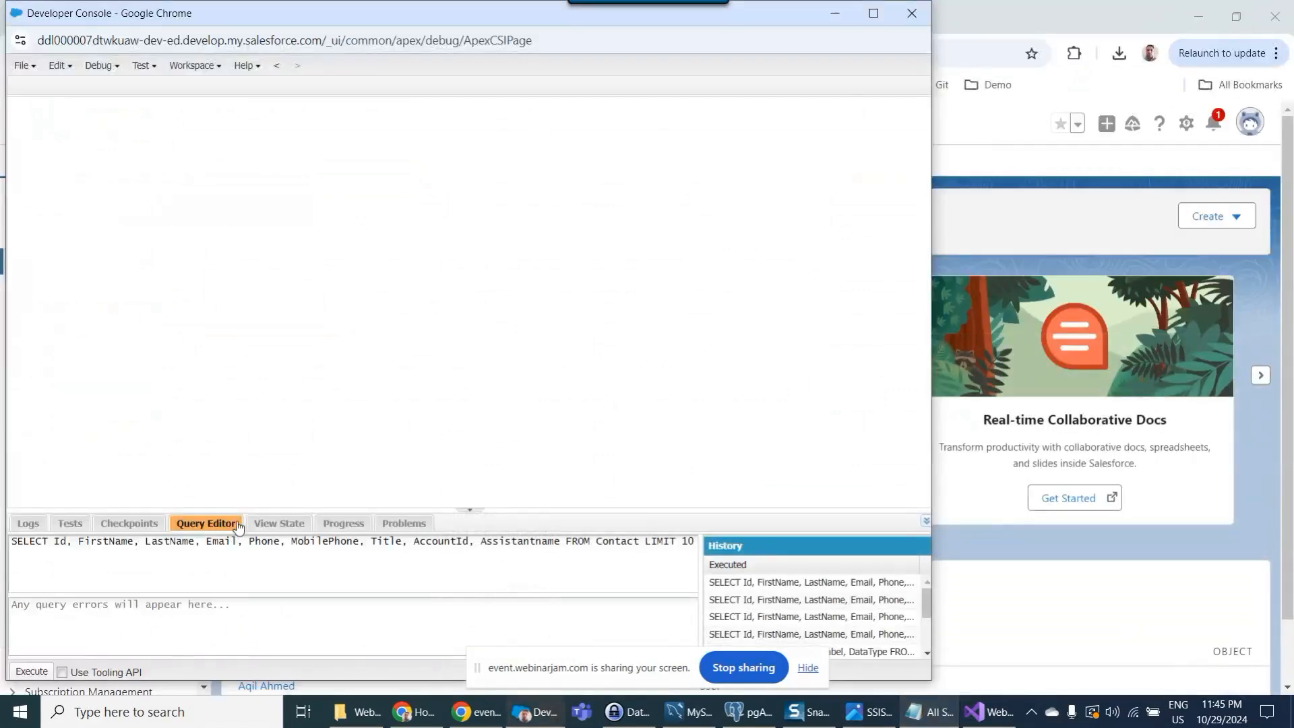
# - Run the Contact query in the Query Editor with LIMIT 10 and again with LIMIT 5, and close the Developer Console
pyautogui.click(470, 543)
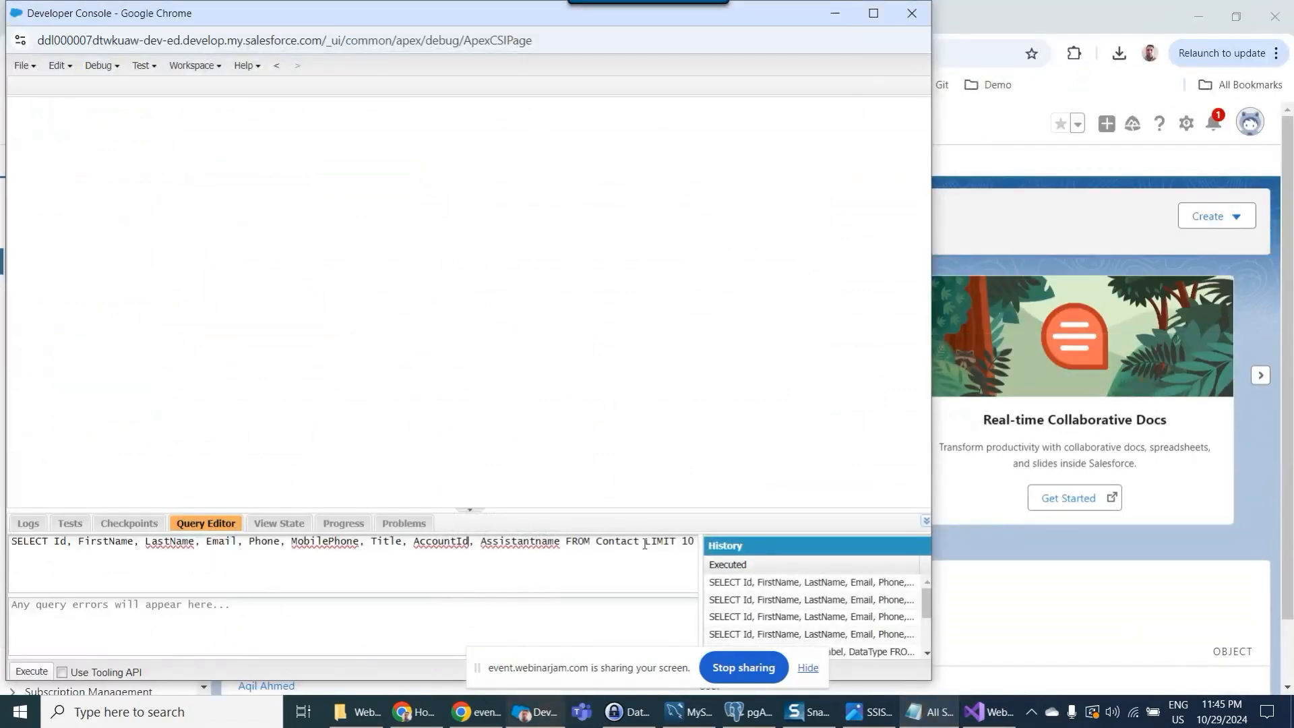
pyautogui.hotkey('shift', 'Home')
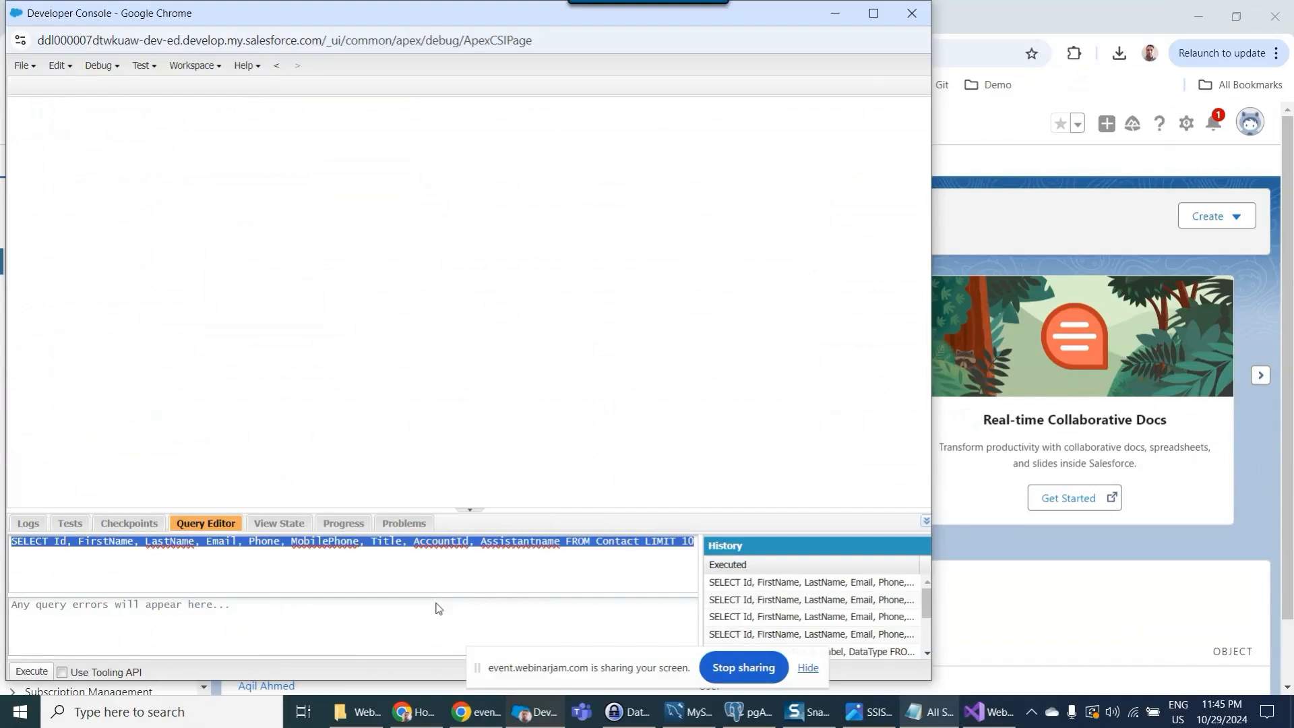
pyautogui.press('End')
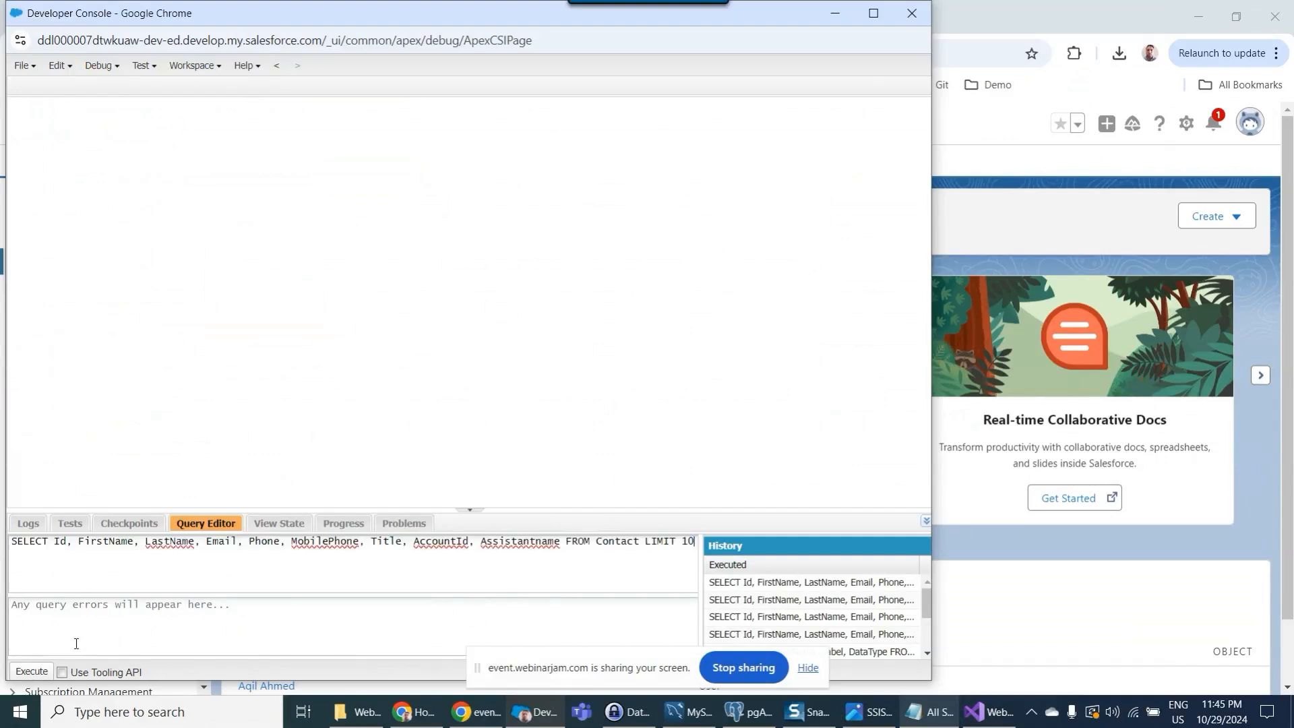
pyautogui.click(30, 671)
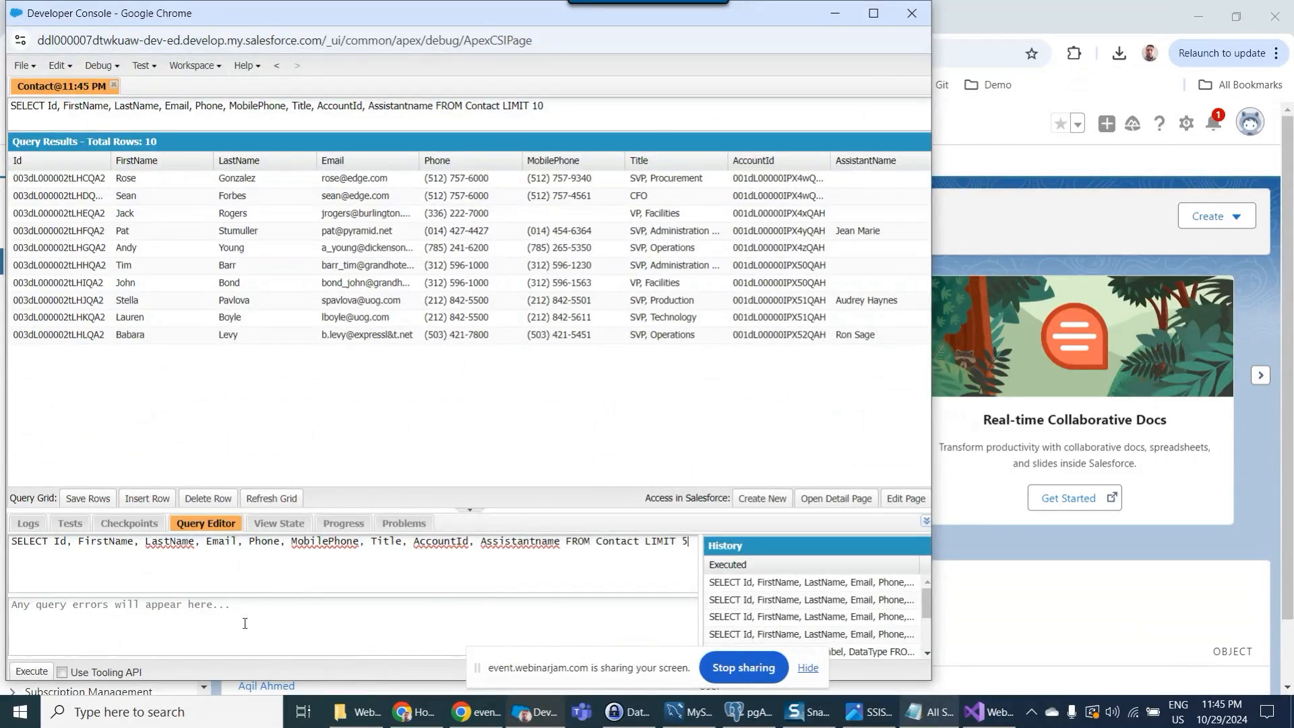
pyautogui.click(28, 671)
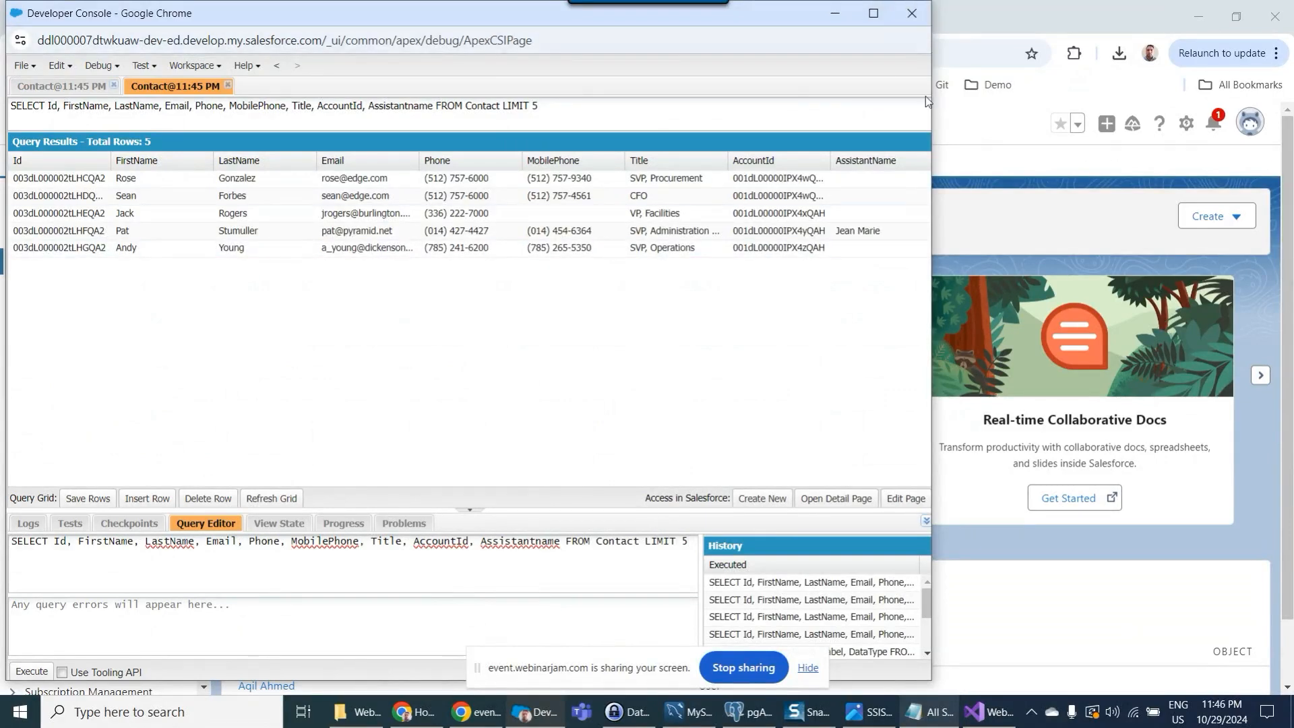
pyautogui.click(912, 13)
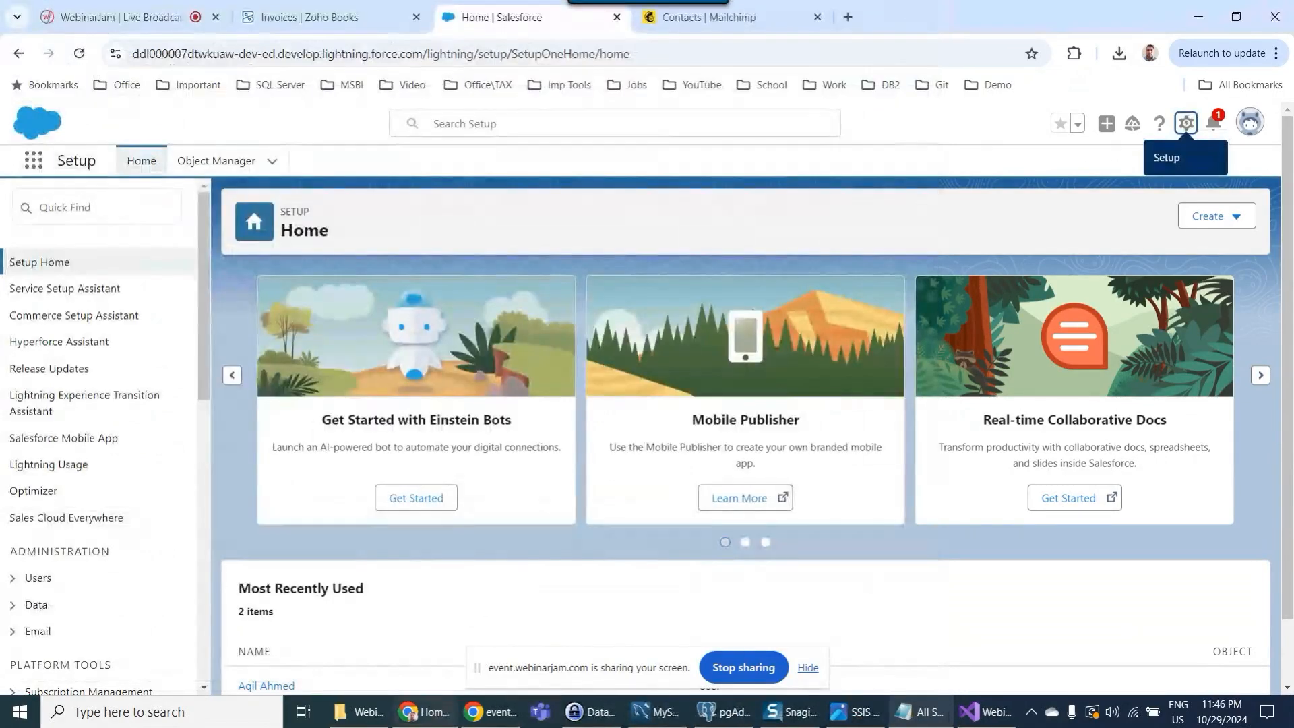
# - Switch to Visual Studio, search the SSIS Toolbox for "sales" and add a Devart Salesforce Source beside the MySQL source
pyautogui.click(988, 716)
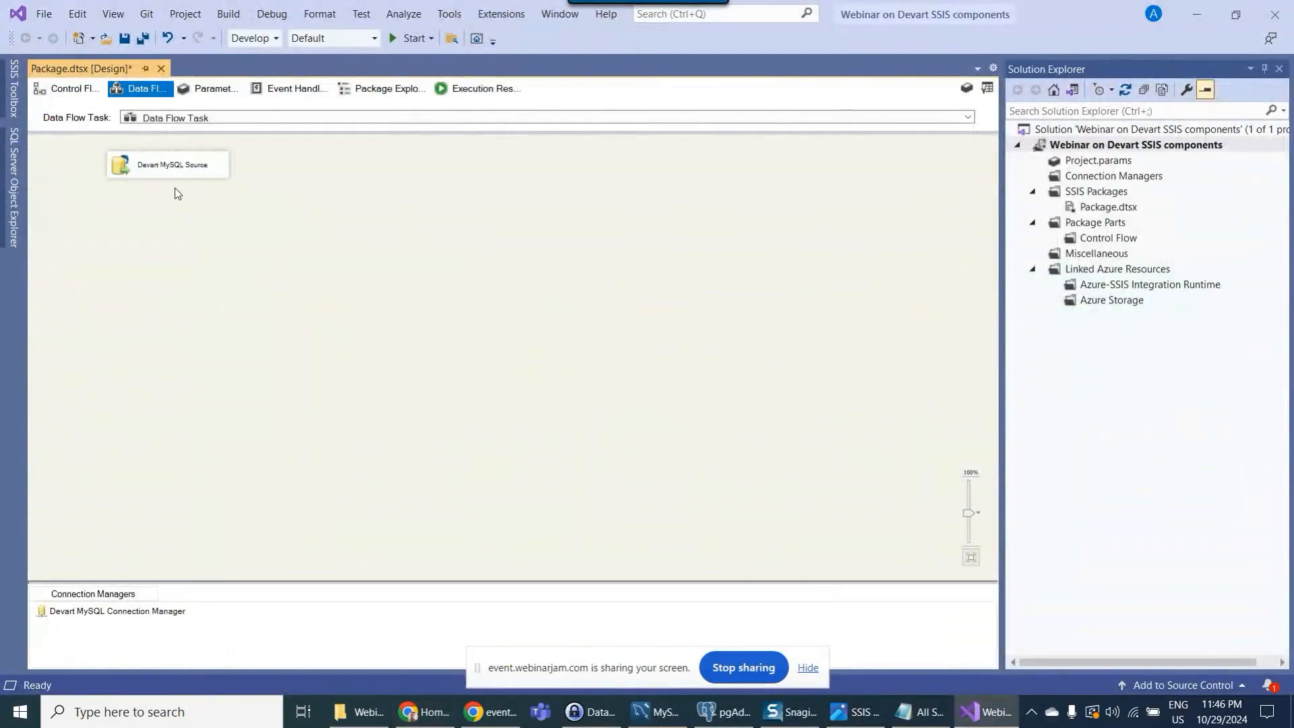
pyautogui.click(987, 88)
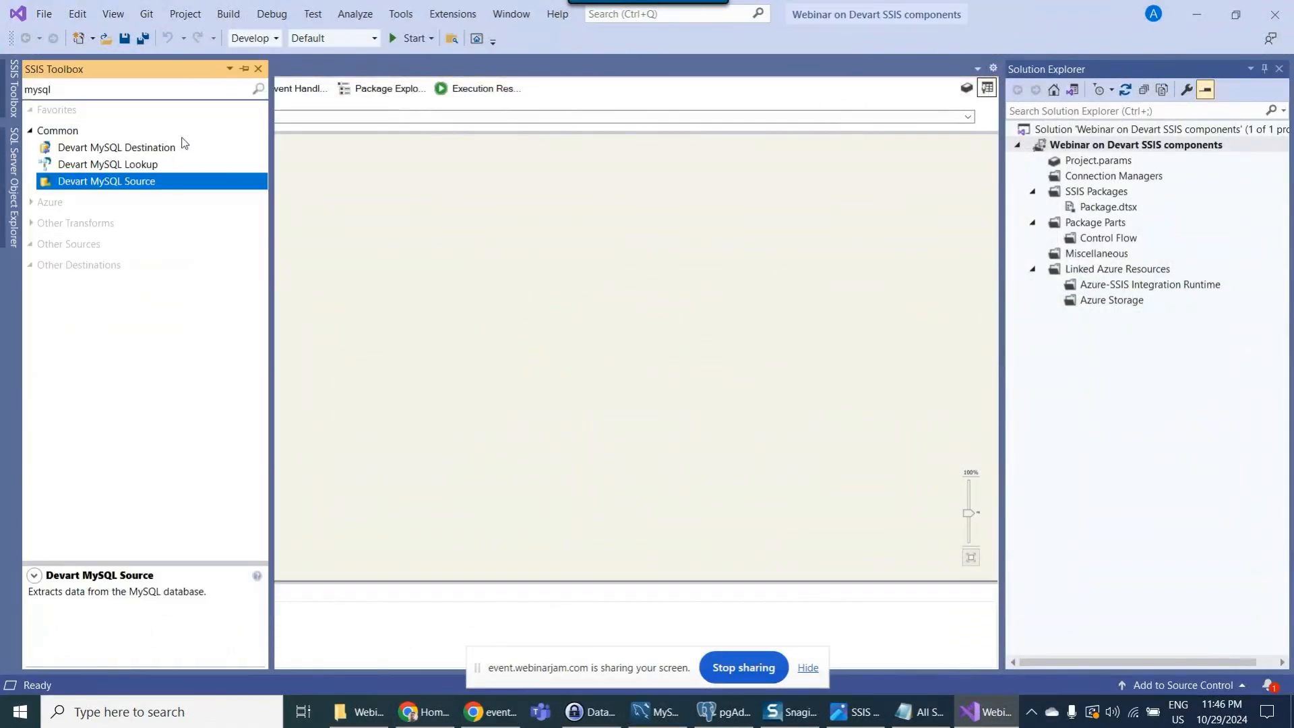
pyautogui.click(8, 81)
pyautogui.write('s')
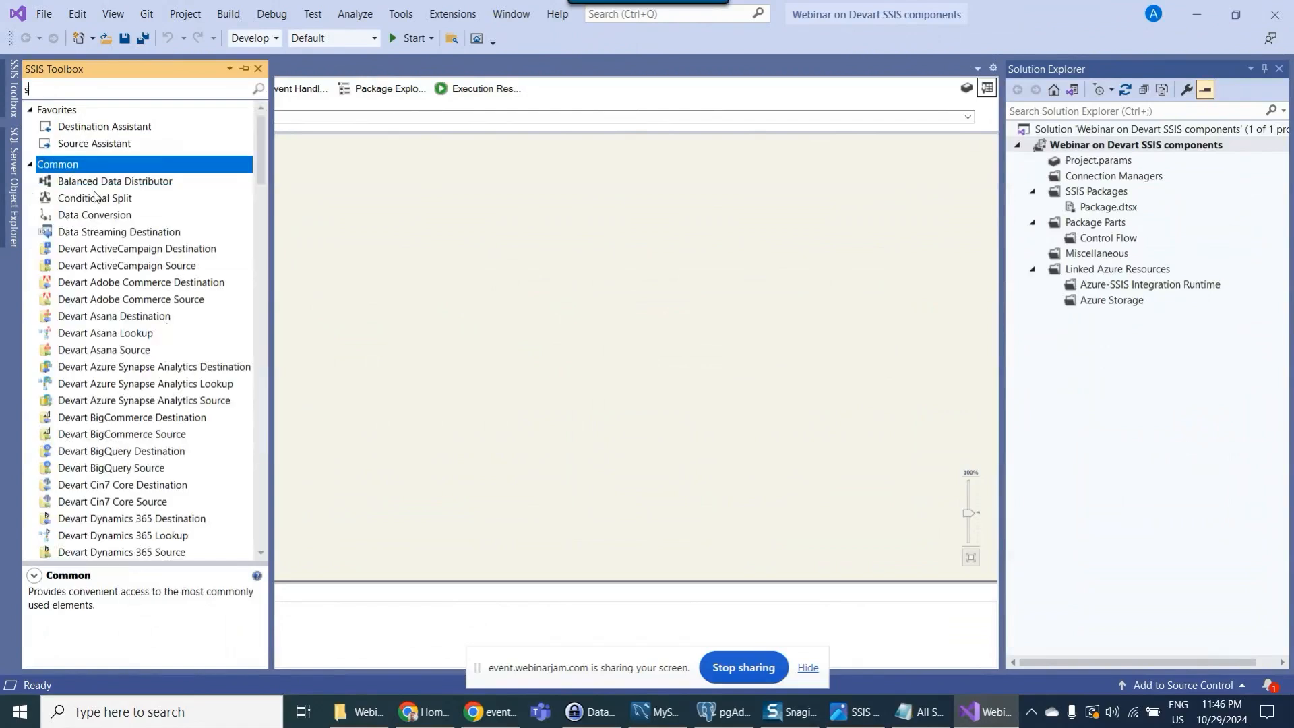
pyautogui.write('ales')
pyautogui.moveTo(137, 237); pyautogui.dragTo(304, 170)
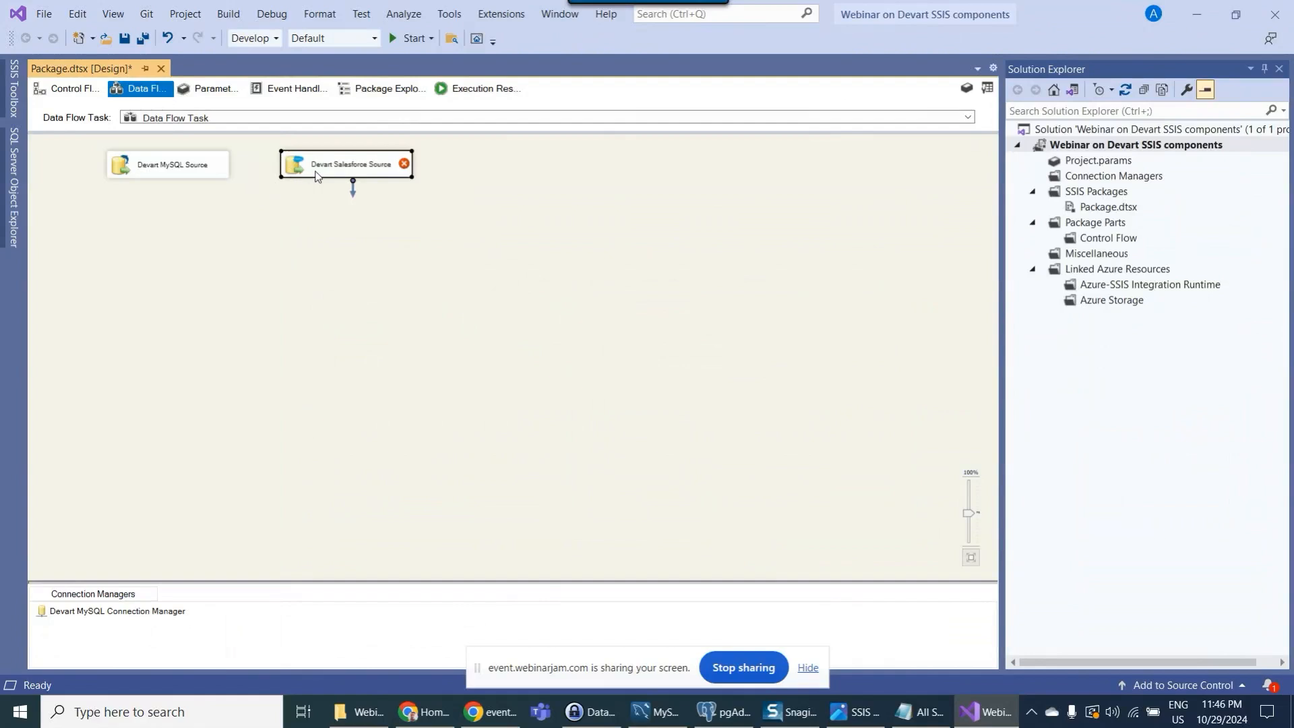
# - Open the Devart Salesforce Source for editing and start creating a new connection manager for it
pyautogui.rightClick(314, 174)
pyautogui.click(337, 179)
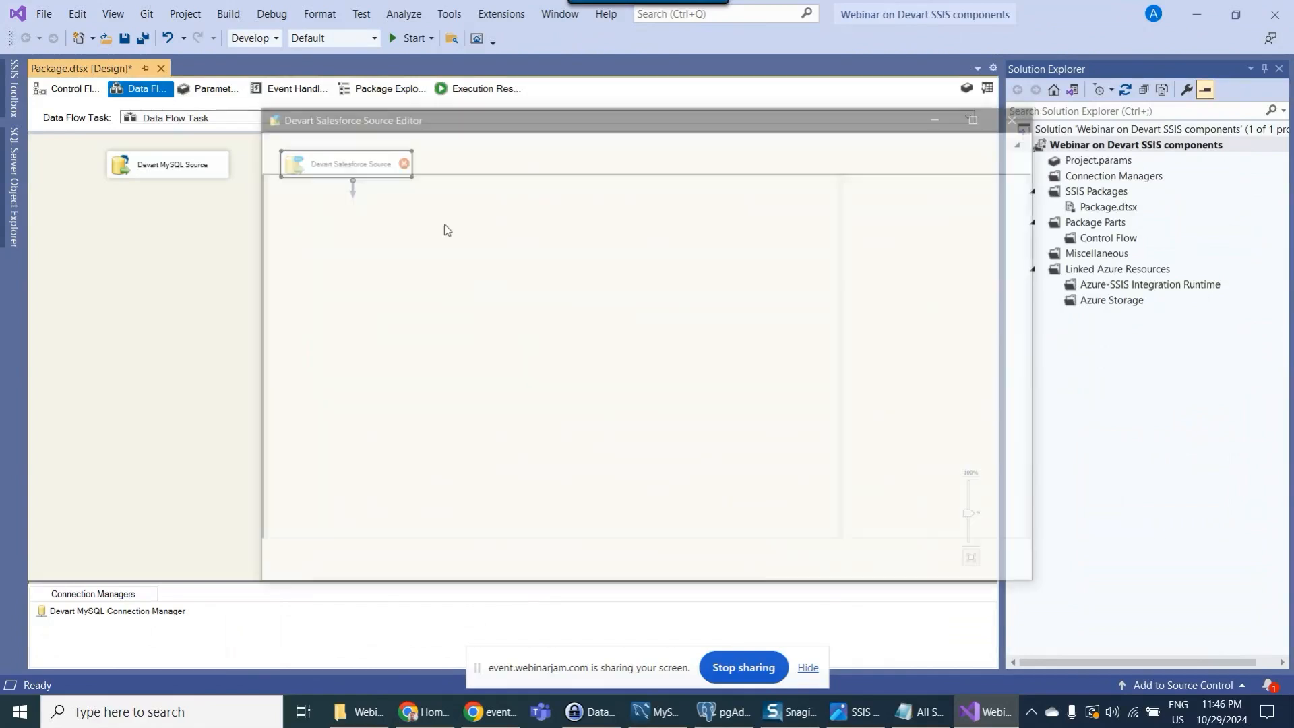
pyautogui.click(711, 149)
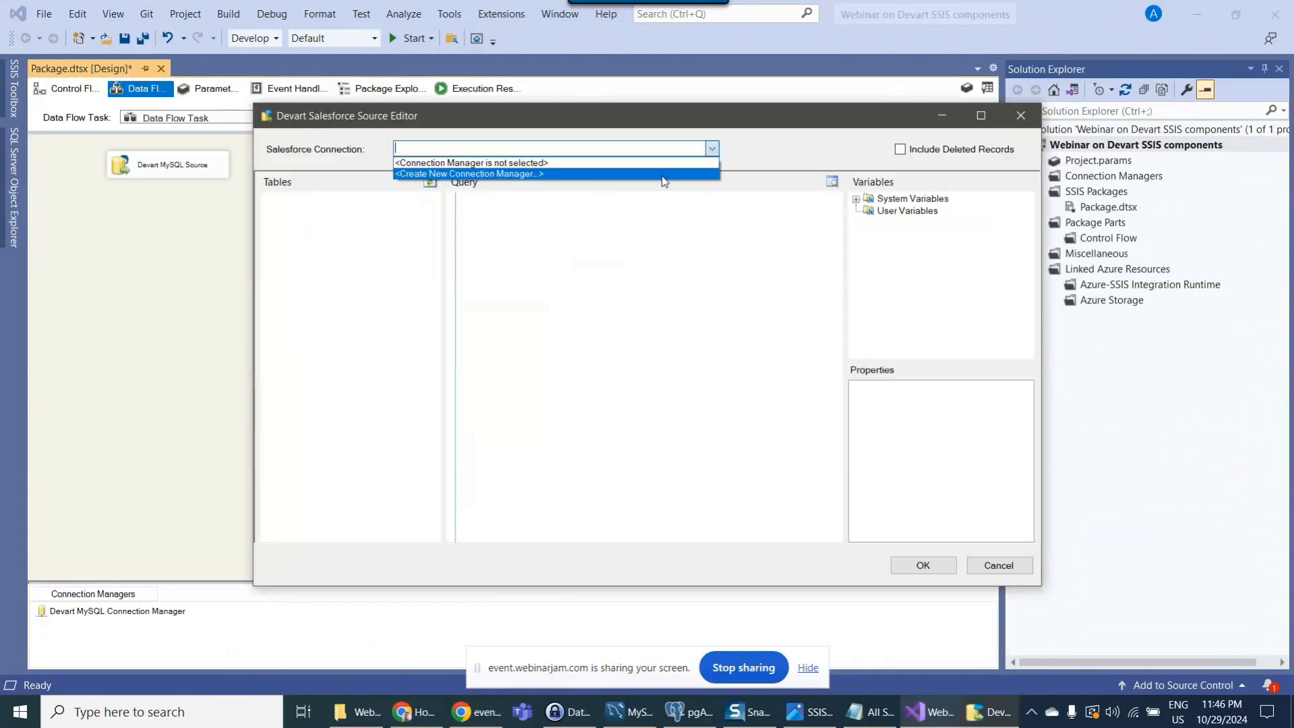
pyautogui.click(659, 176)
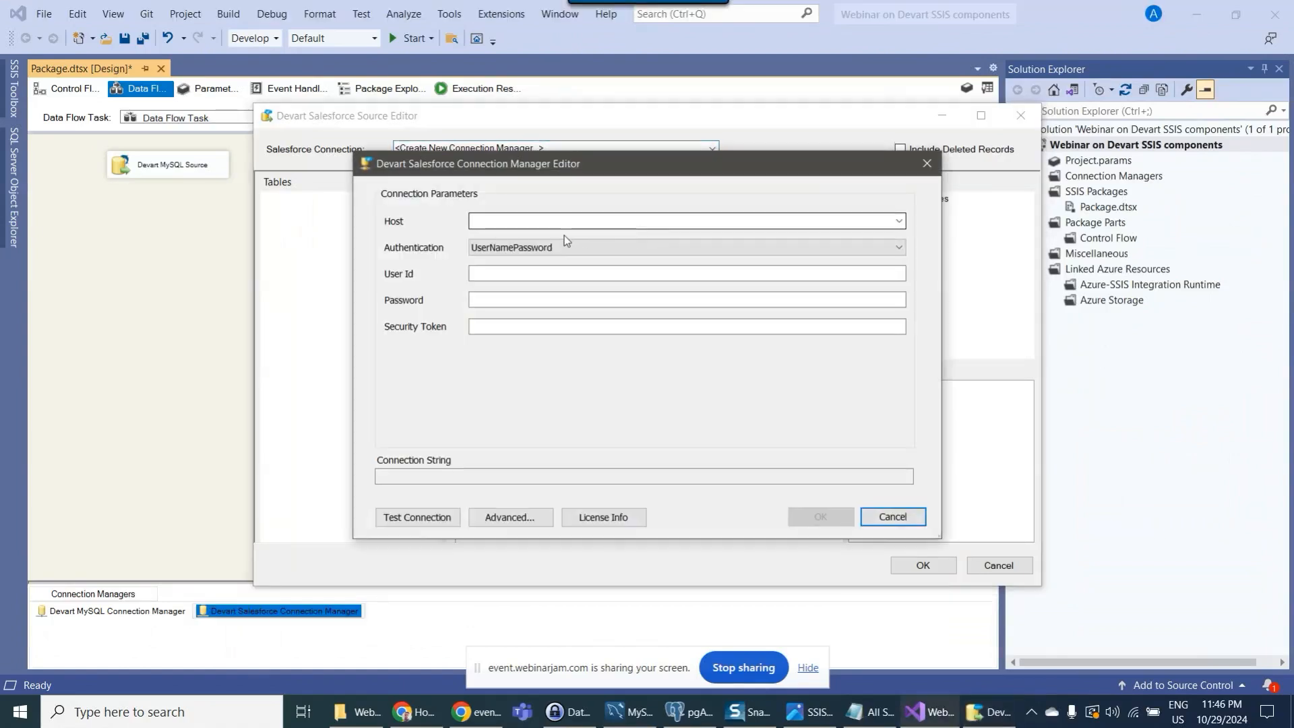
# - Copy the URL from the Salesforce credentials entry in KeePass and paste it as the connection's host
pyautogui.click(551, 224)
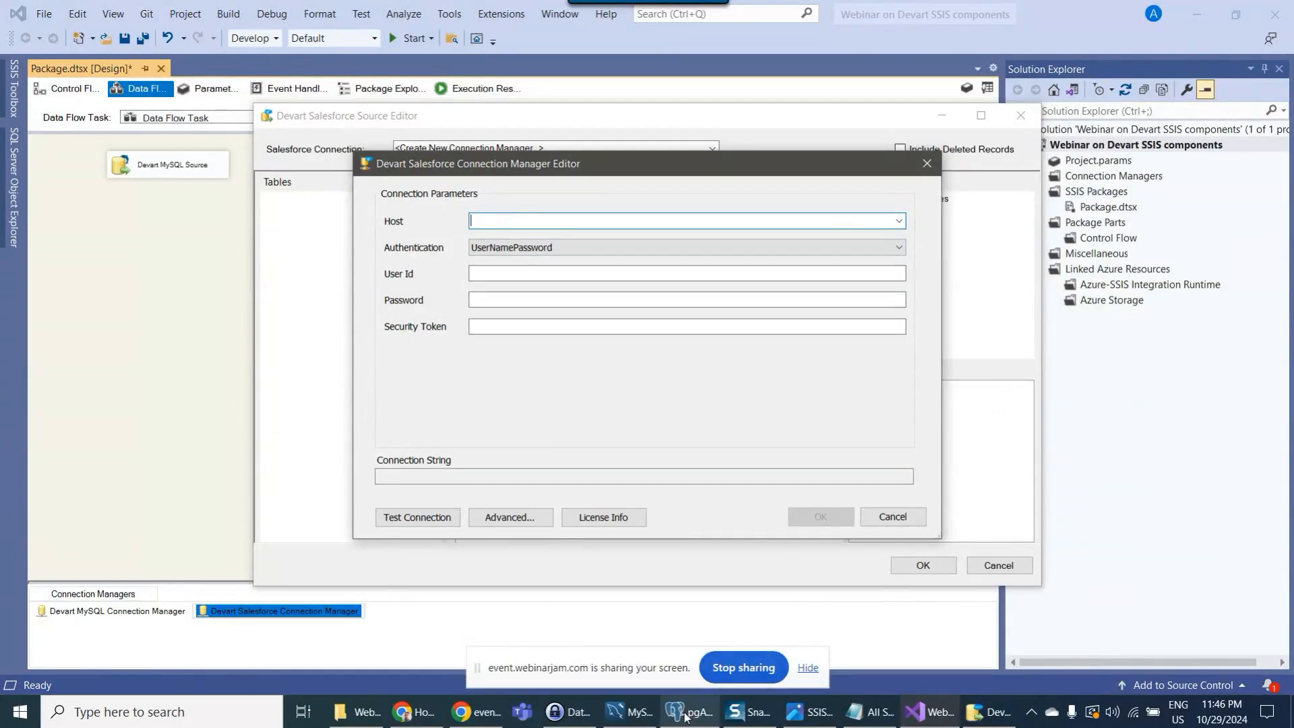
pyautogui.click(568, 711)
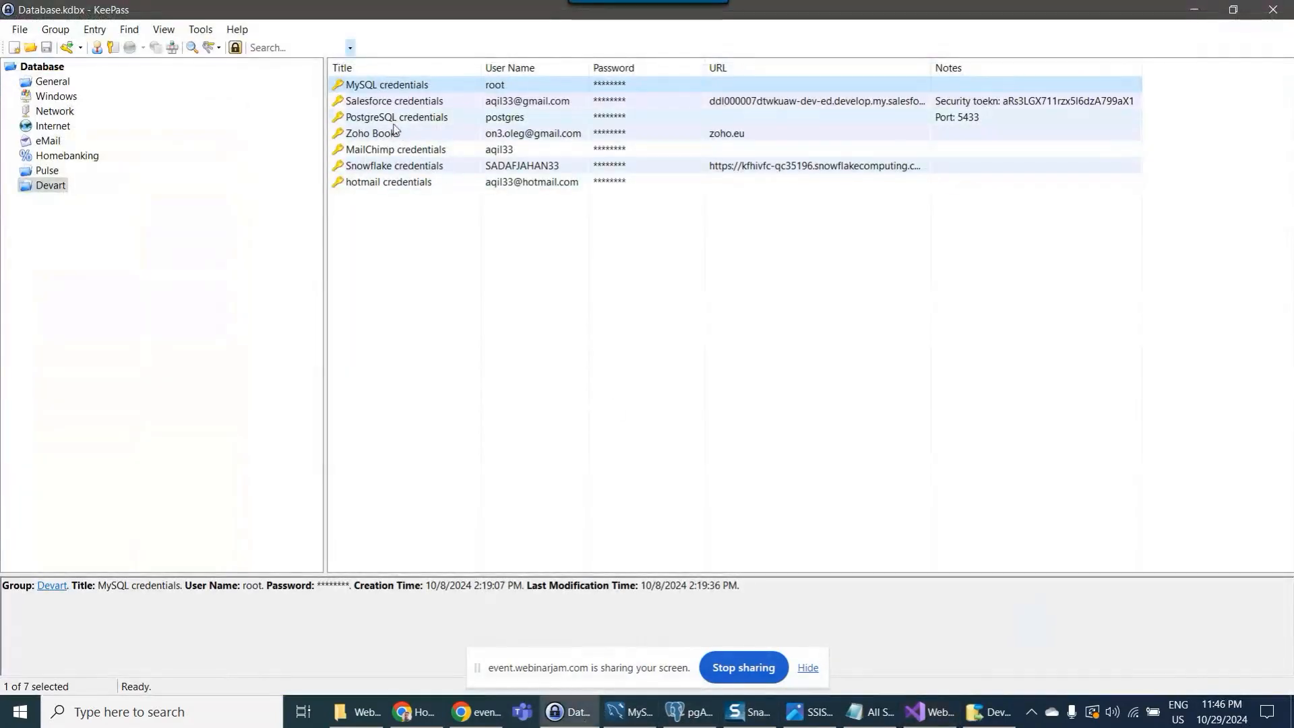
pyautogui.click(391, 103)
pyautogui.rightClick(390, 103)
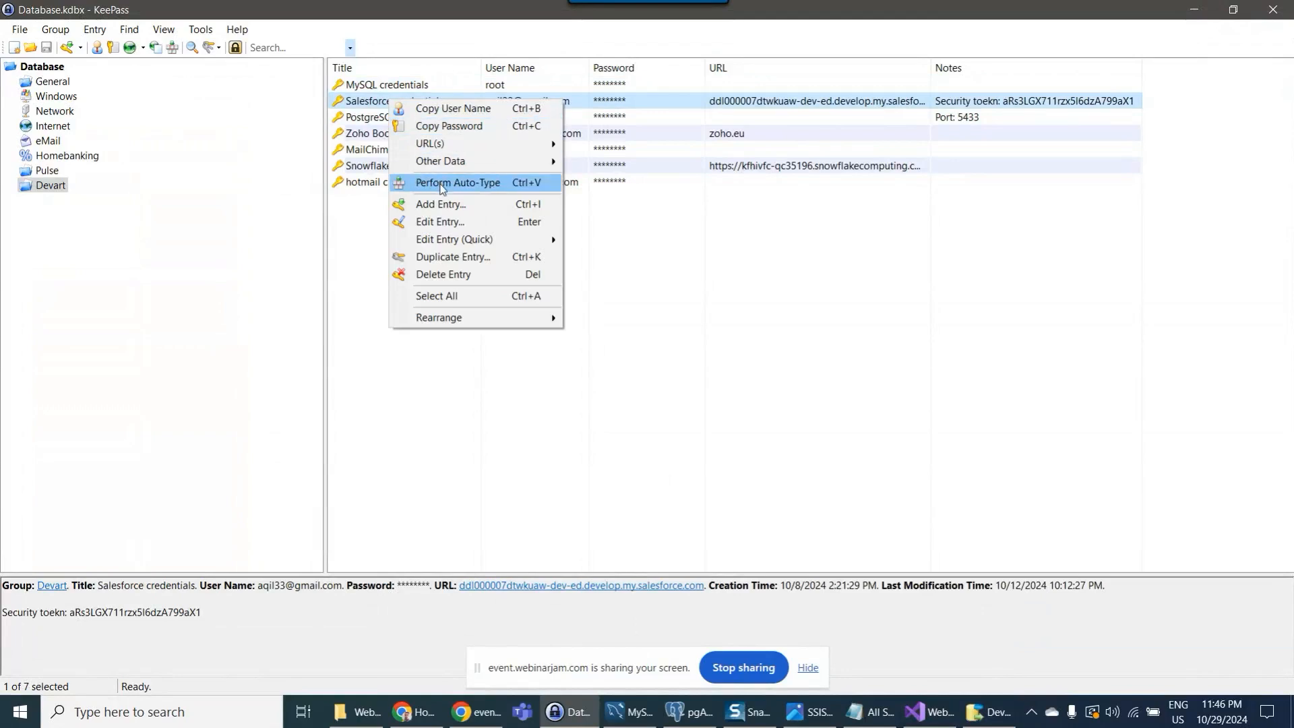
pyautogui.click(464, 229)
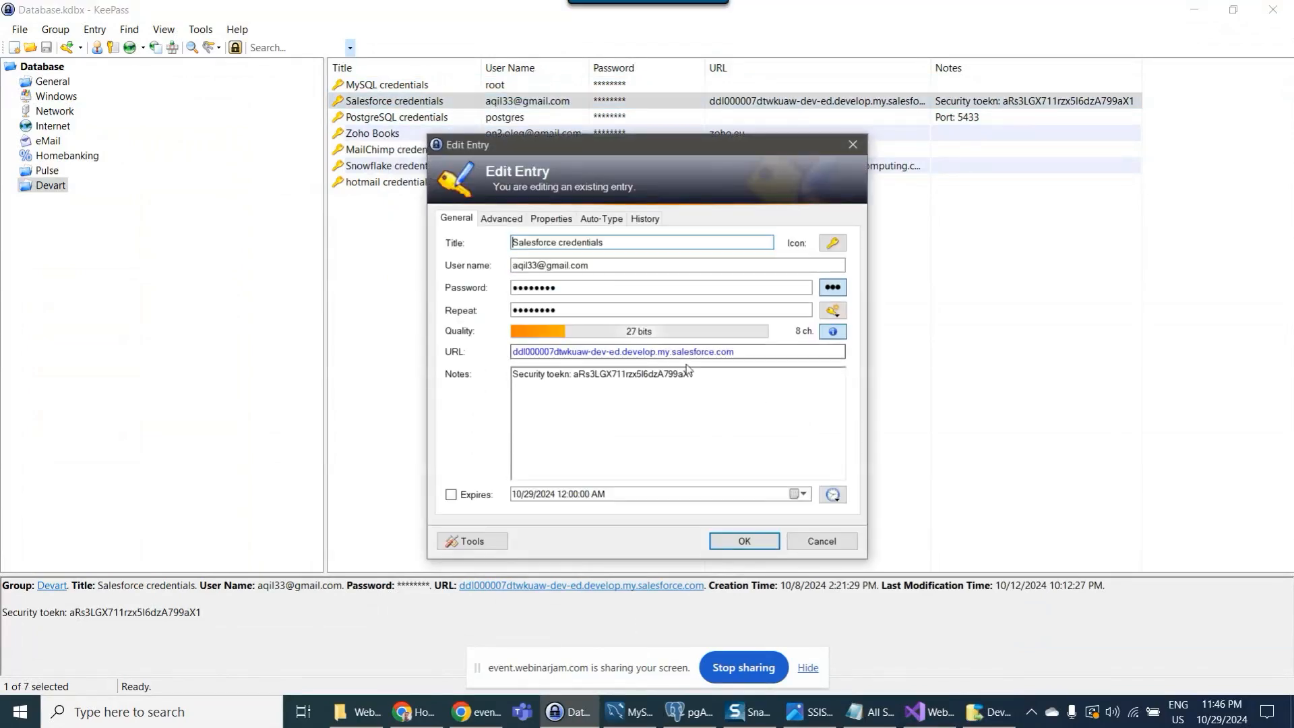
pyautogui.moveTo(738, 351); pyautogui.dragTo(511, 353)
pyautogui.hotkey('ctrl', 'c')
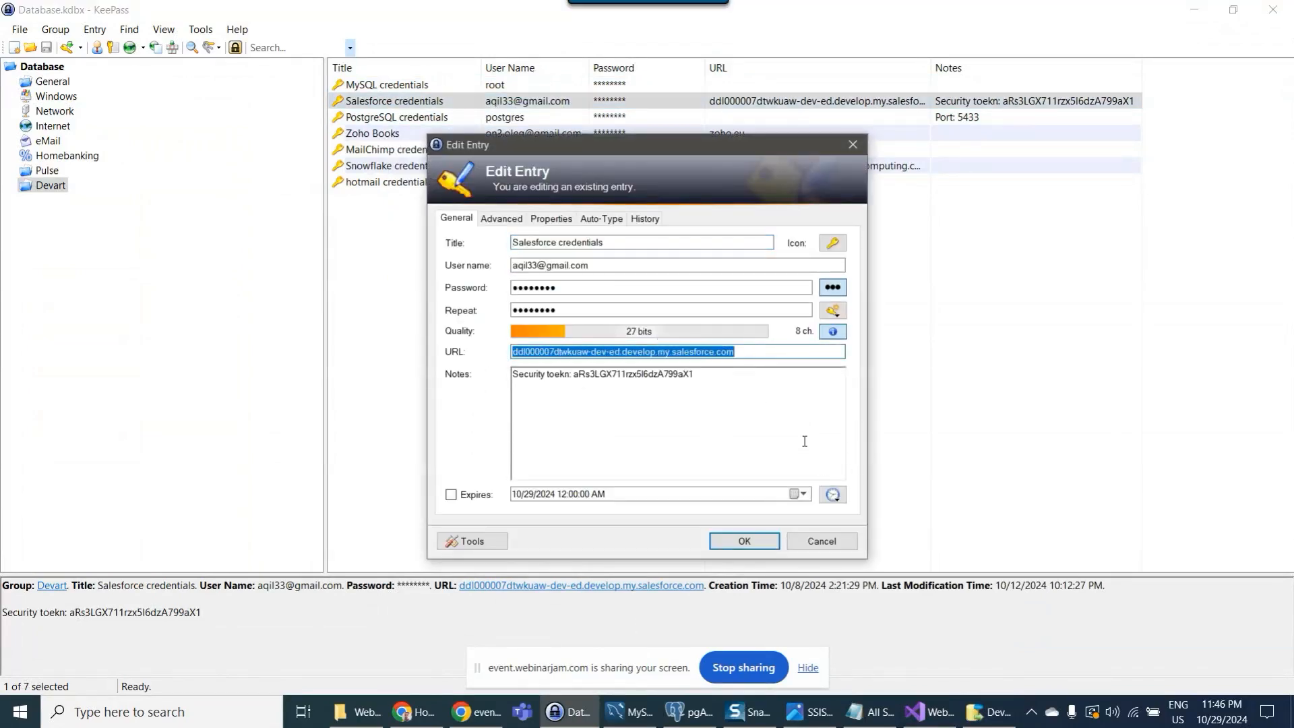
pyautogui.click(990, 713)
pyautogui.click(528, 219)
pyautogui.hotkey('ctrl', 'v')
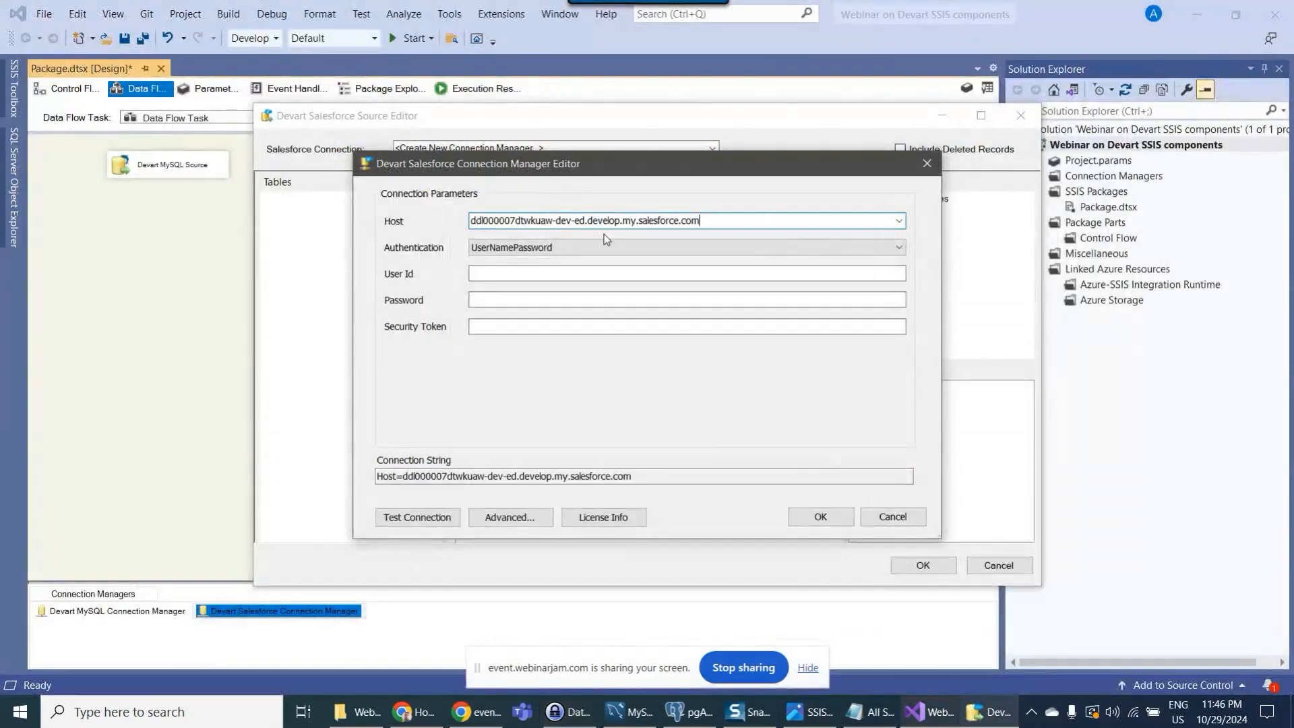
# - Copy the security token from the notes of the KeePass Salesforce entry and paste it into the connection's Security Token field
pyautogui.click(503, 274)
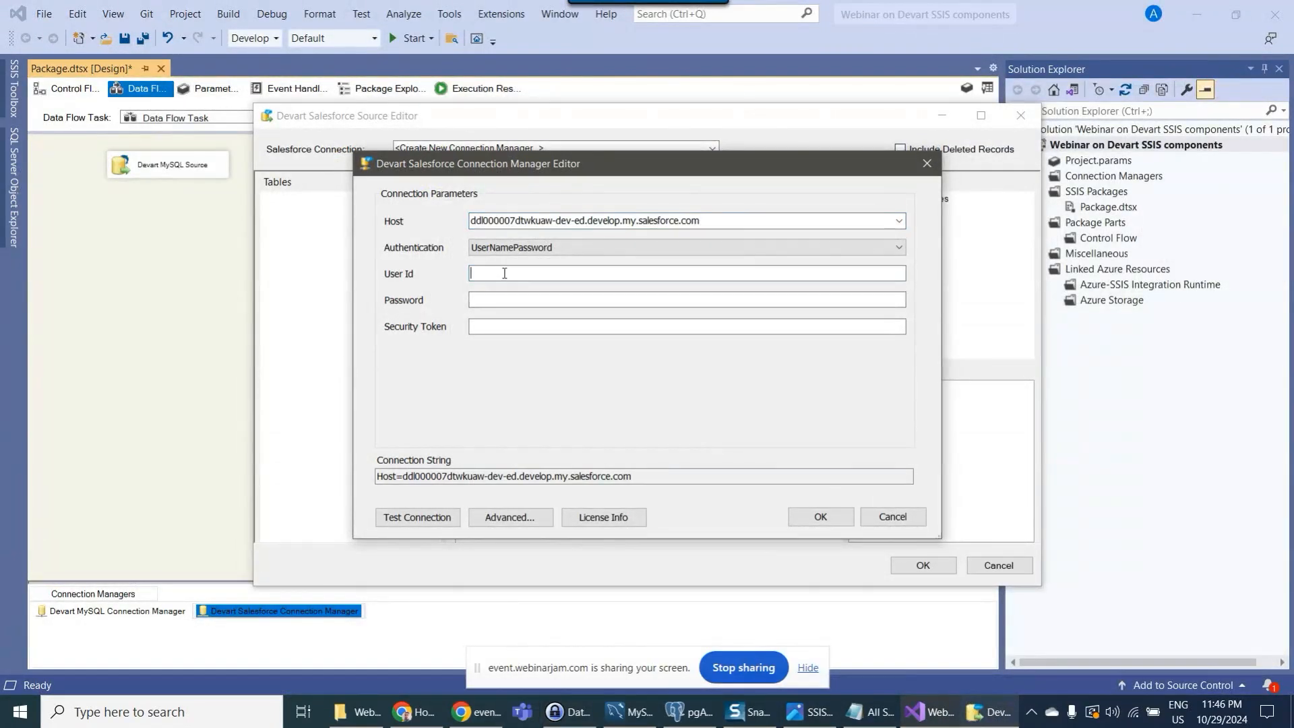
pyautogui.press('Tab')
pyautogui.press('Tab')
pyautogui.click(541, 275)
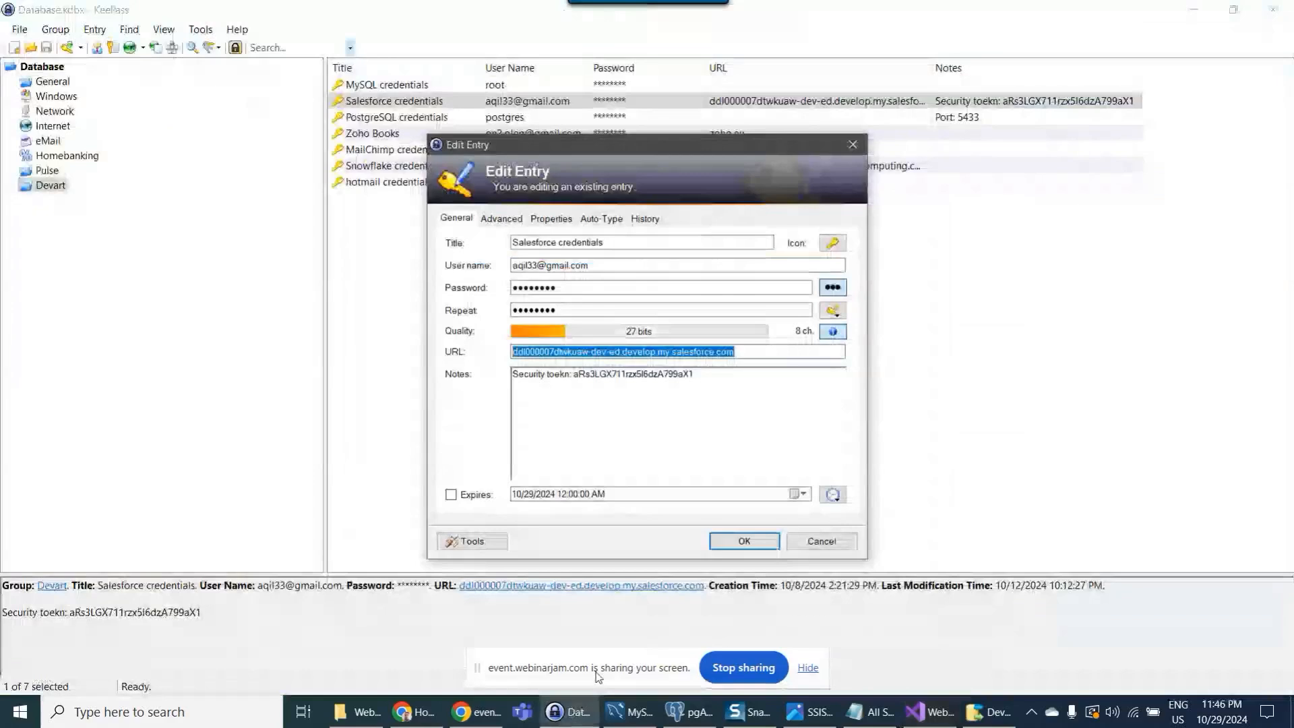
pyautogui.click(569, 712)
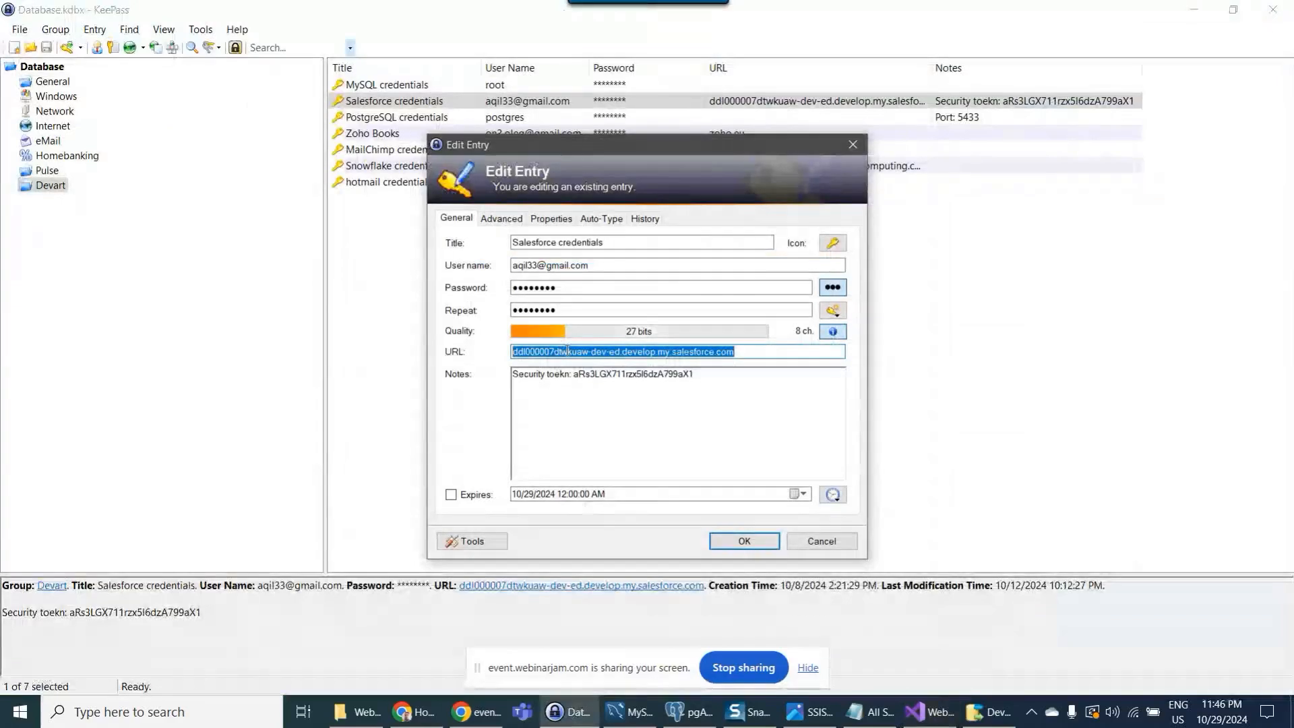
pyautogui.moveTo(694, 374); pyautogui.dragTo(574, 375)
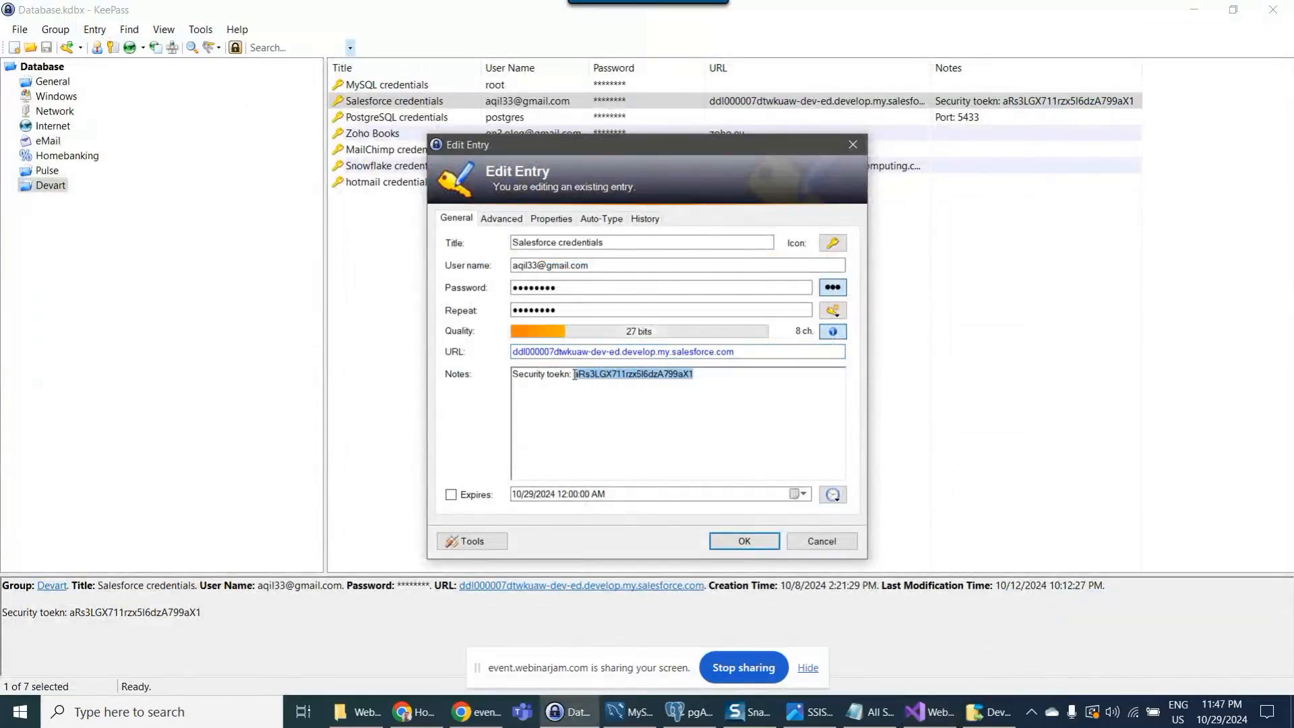
pyautogui.click(988, 711)
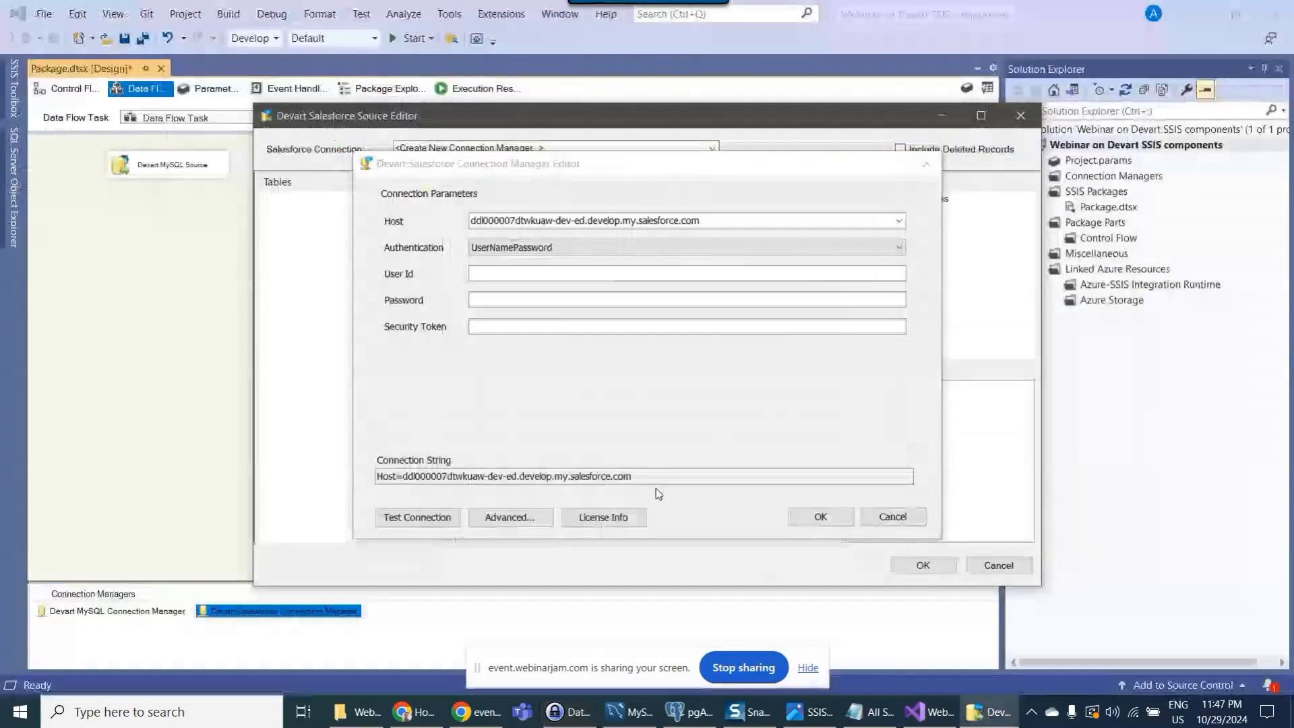
pyautogui.click(535, 326)
pyautogui.hotkey('ctrl', 'v')
# - Close the KeePass entry without changes, copy its Salesforce user name and paste it into the connection's User Id field
pyautogui.click(569, 712)
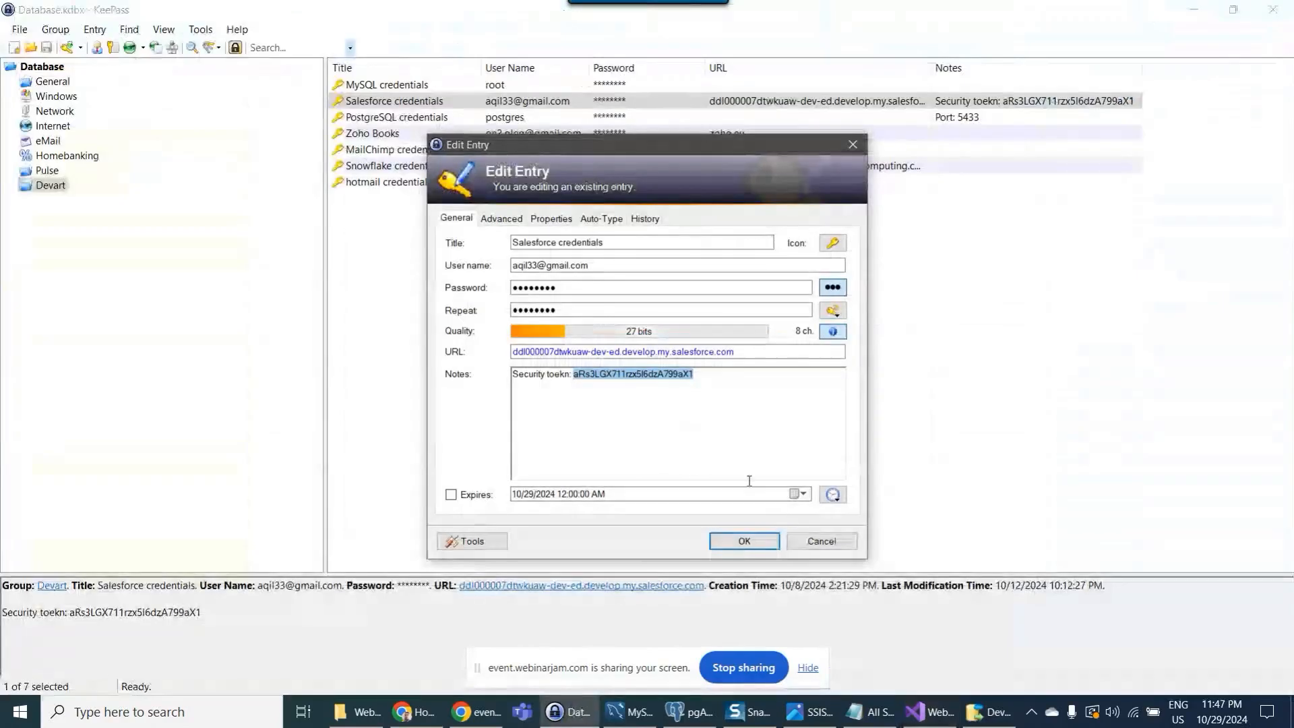
pyautogui.click(822, 541)
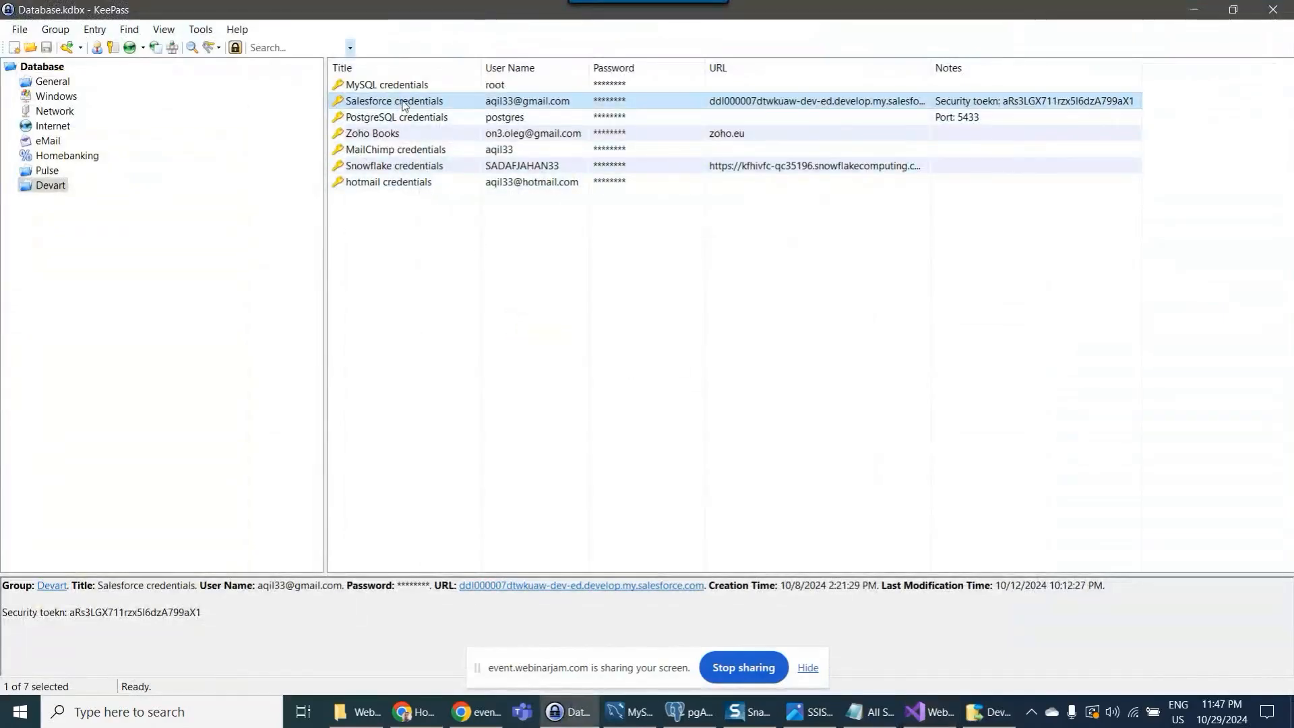
pyautogui.rightClick(404, 103)
pyautogui.click(465, 126)
pyautogui.click(930, 711)
pyautogui.click(551, 273)
pyautogui.hotkey('ctrl', 'v')
pyautogui.click(985, 711)
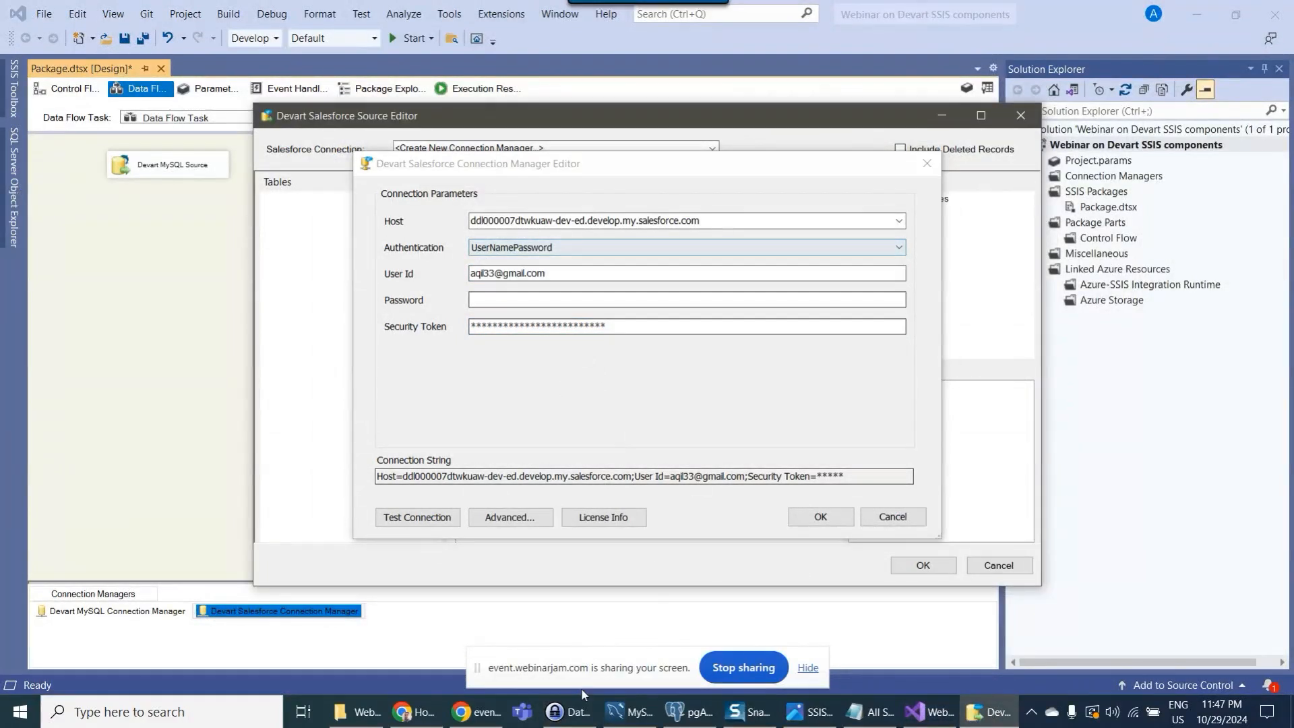
# - Copy the Salesforce password from KeePass and paste it into the connection's Password field
pyautogui.click(568, 712)
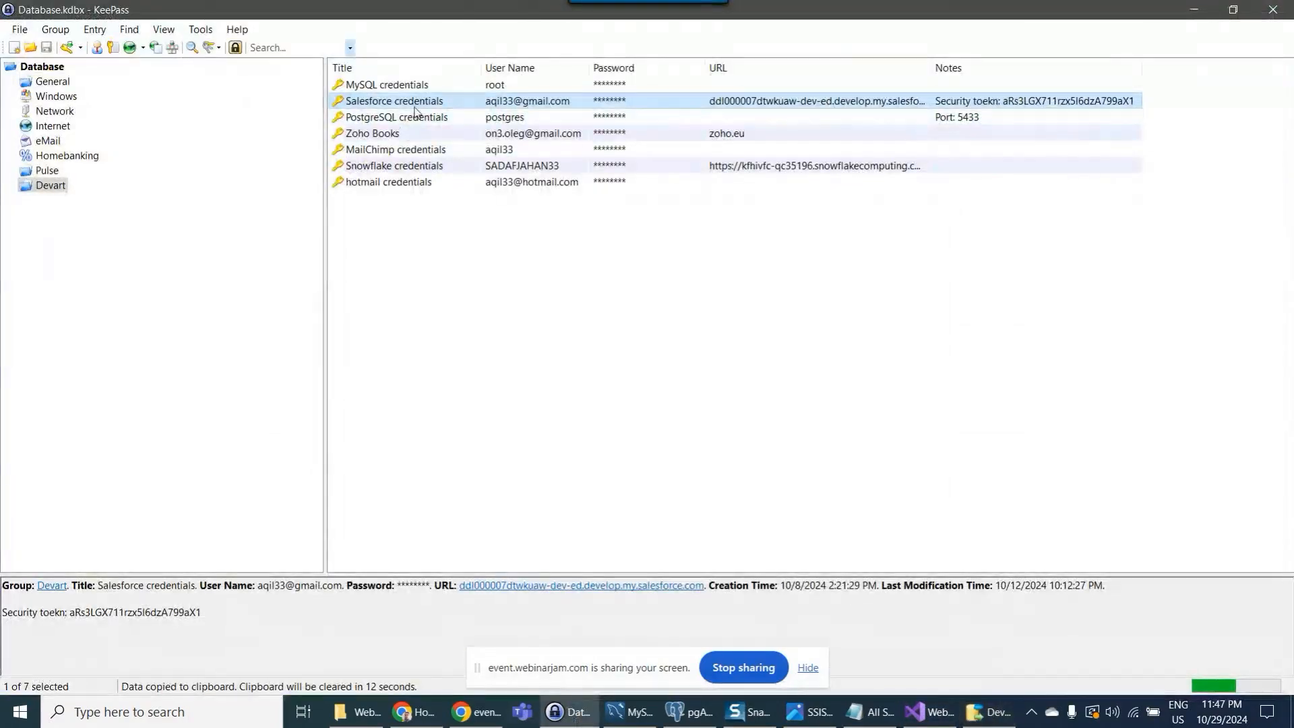
pyautogui.rightClick(417, 107)
pyautogui.click(455, 130)
pyautogui.hotkey('alt', 'Tab')
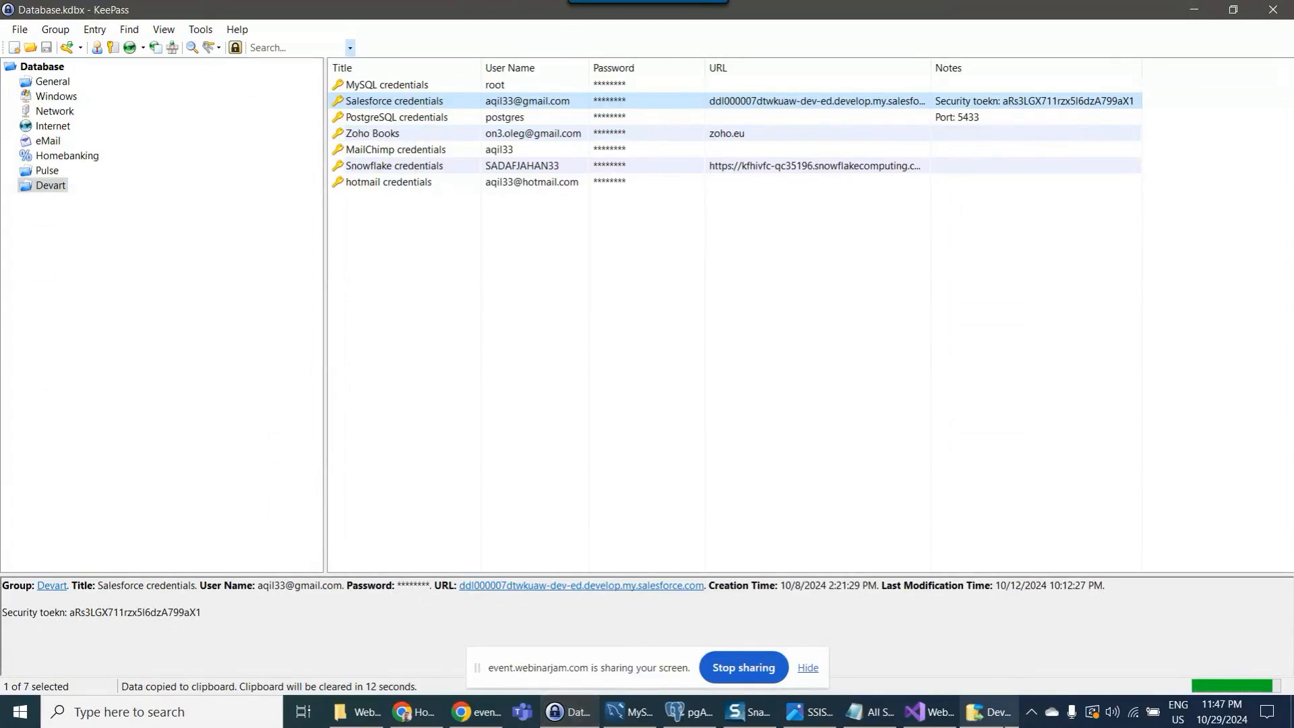
pyautogui.click(526, 299)
pyautogui.hotkey('ctrl', 'v')
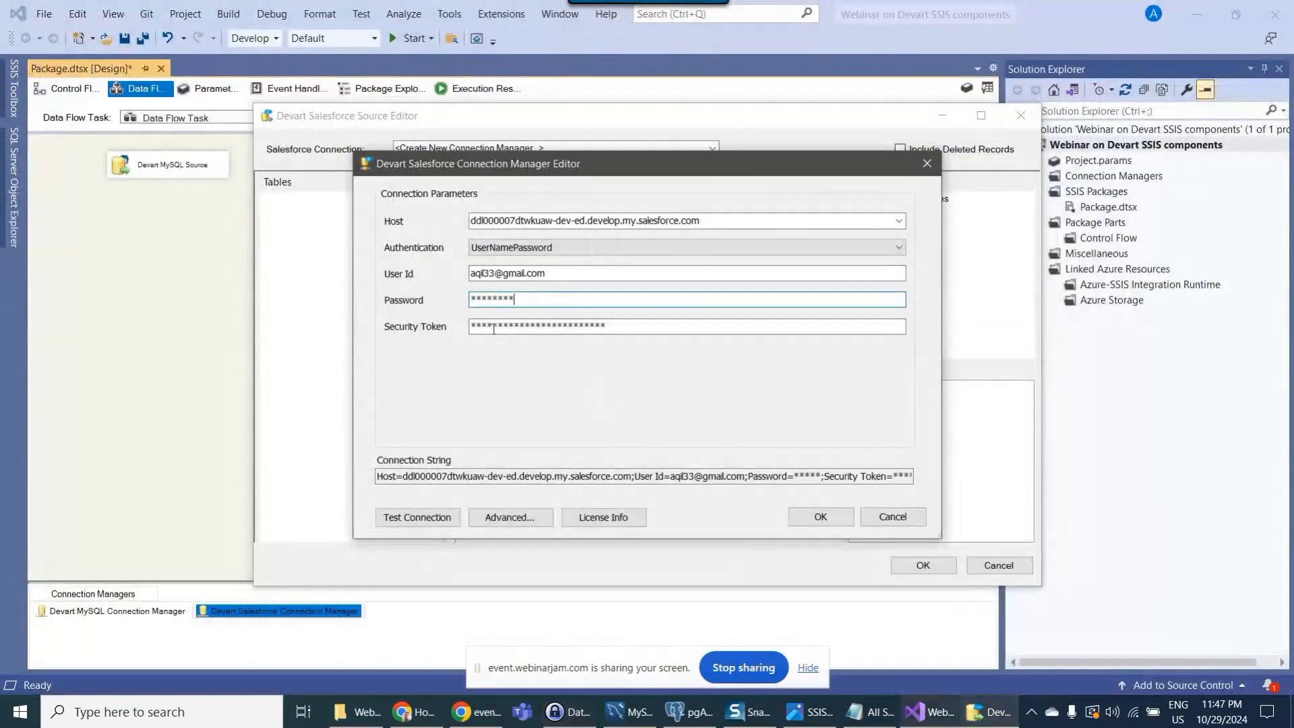
# - Test the Salesforce connection, dismiss the result message and accept the connection manager settings
pyautogui.click(435, 517)
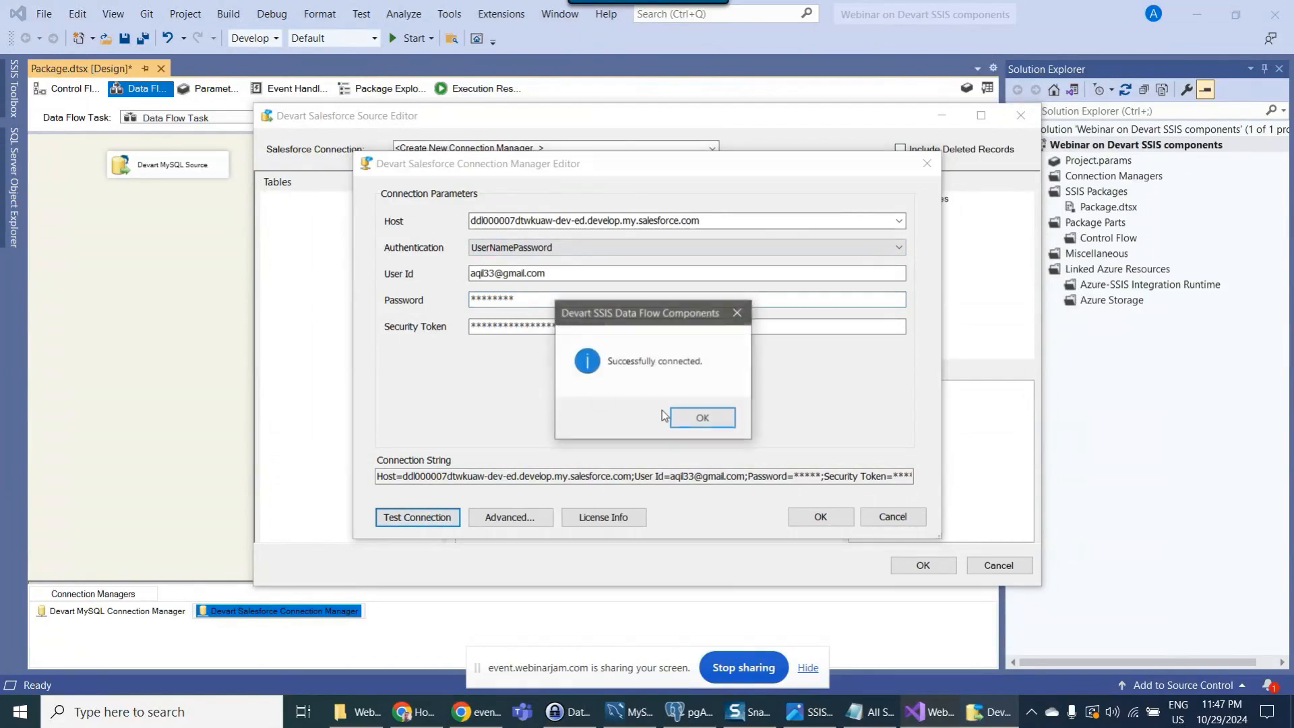
pyautogui.click(704, 417)
pyautogui.click(821, 514)
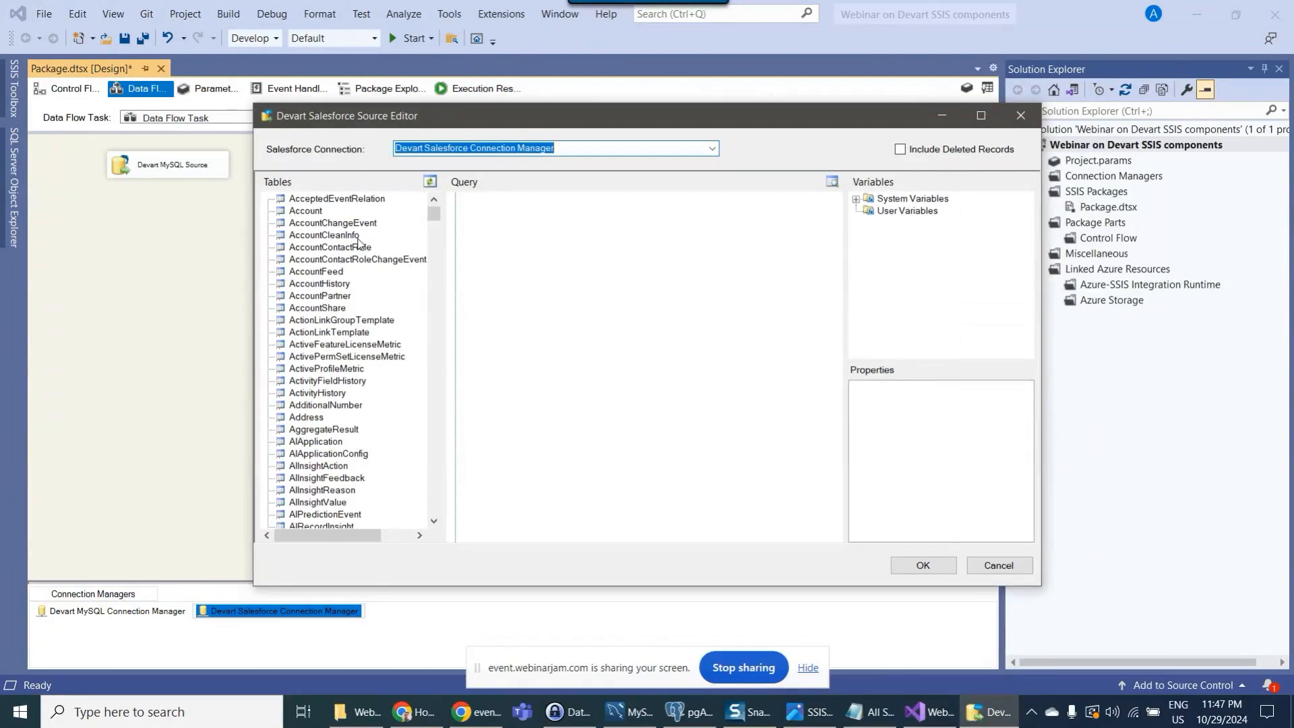
# - Expand the Account table to inspect its columns, generate a query selecting everything from Account and preview its data
pyautogui.scroll(-1, 359, 243)
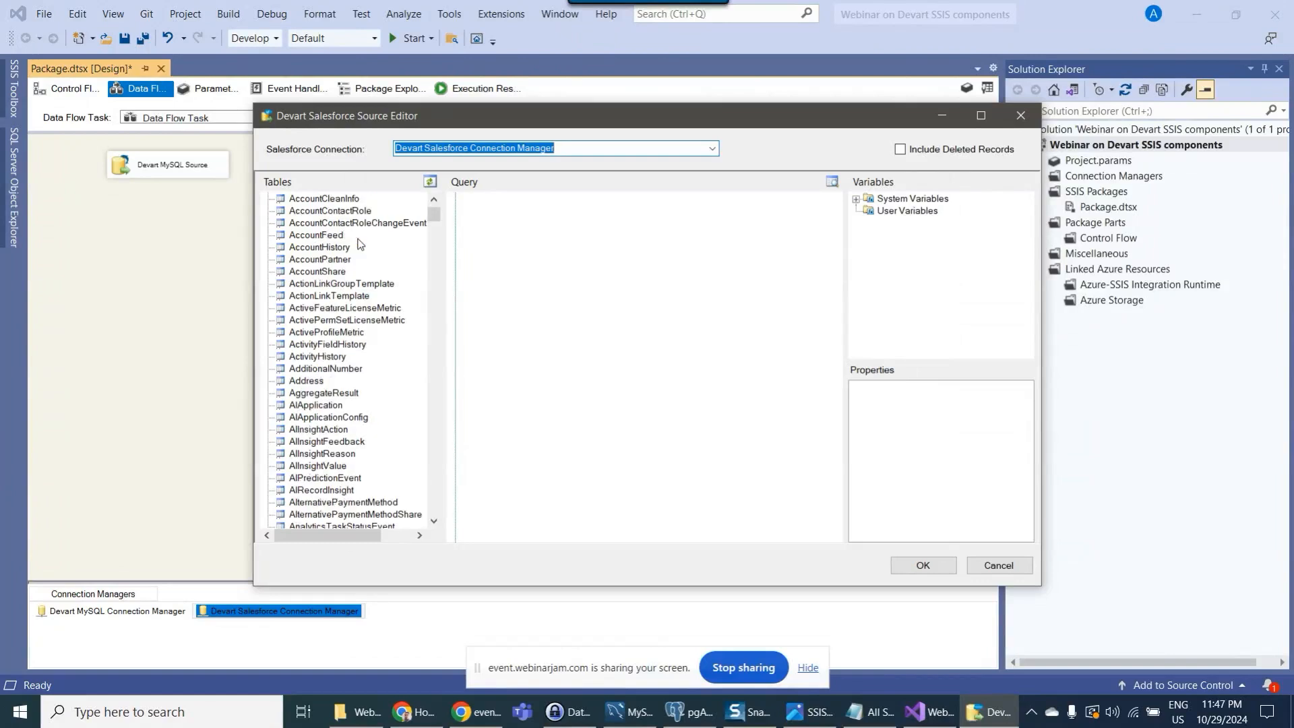
pyautogui.scroll(1, 358, 244)
pyautogui.click(301, 212)
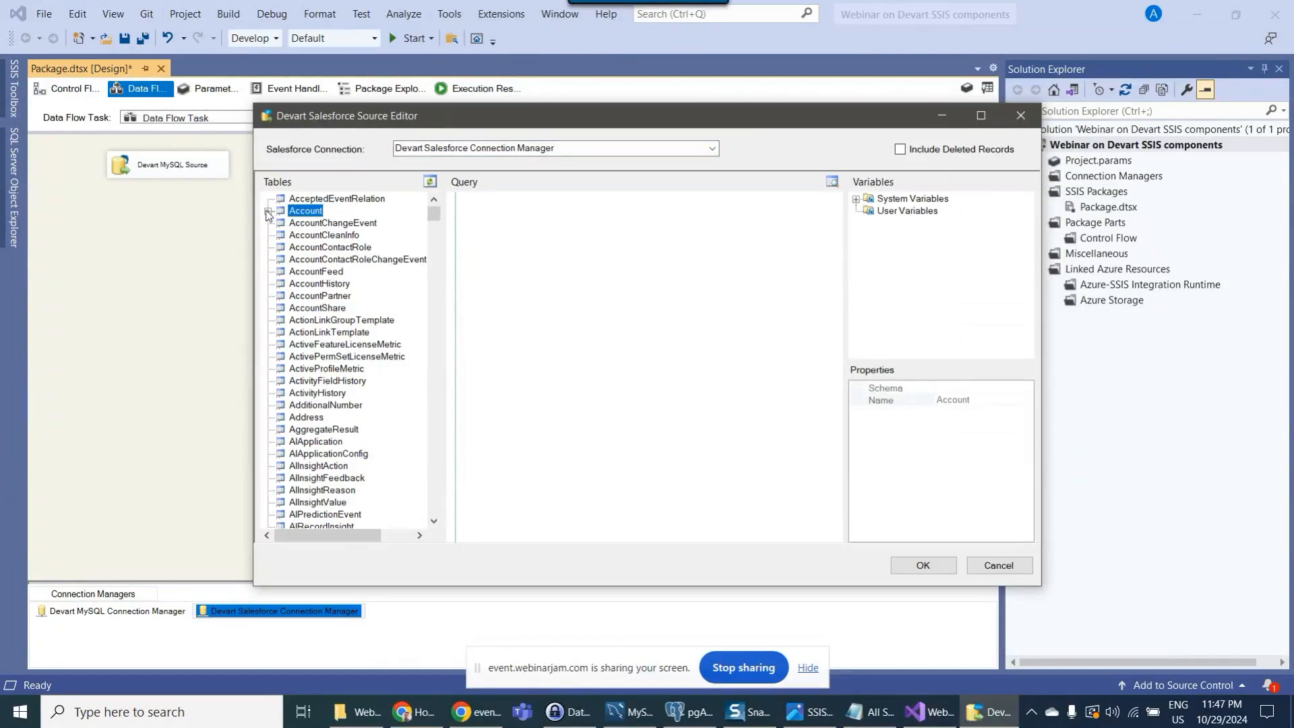
pyautogui.click(268, 212)
pyautogui.scroll(-1, 295, 227)
pyautogui.scroll(1, 295, 228)
pyautogui.click(598, 275)
pyautogui.moveTo(307, 211); pyautogui.dragTo(566, 246)
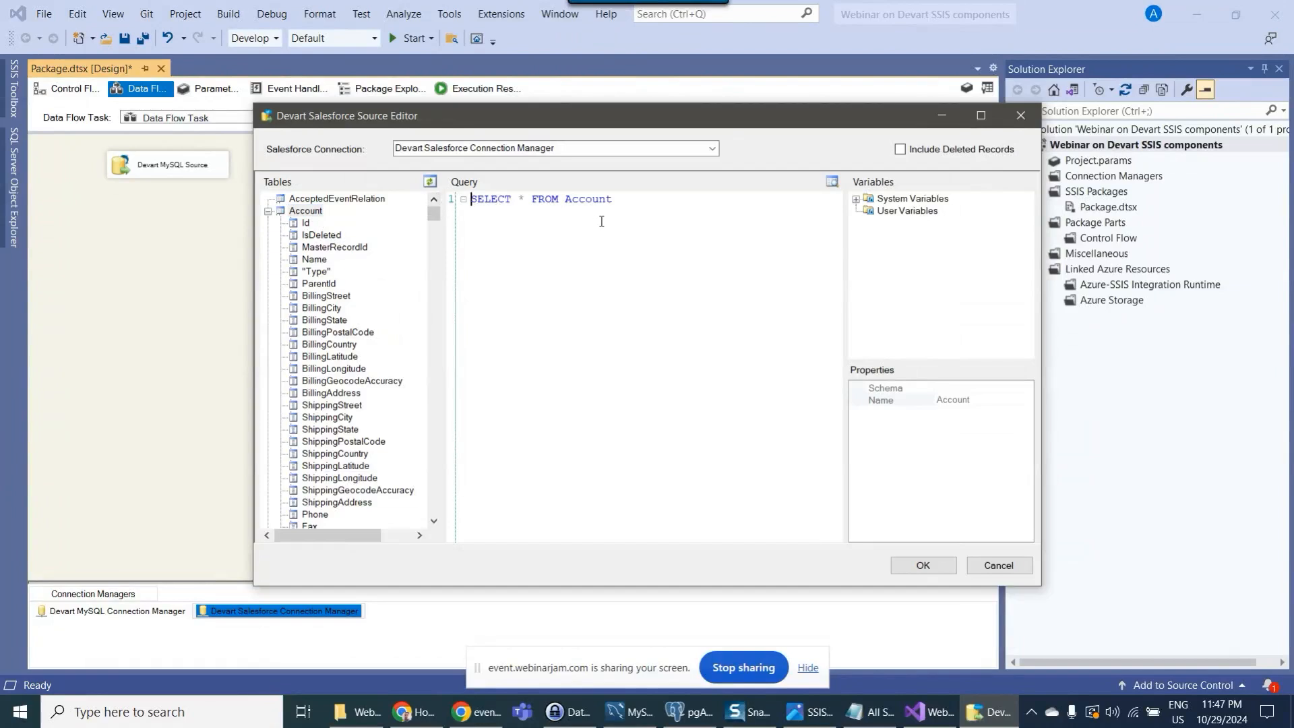
pyautogui.click(267, 211)
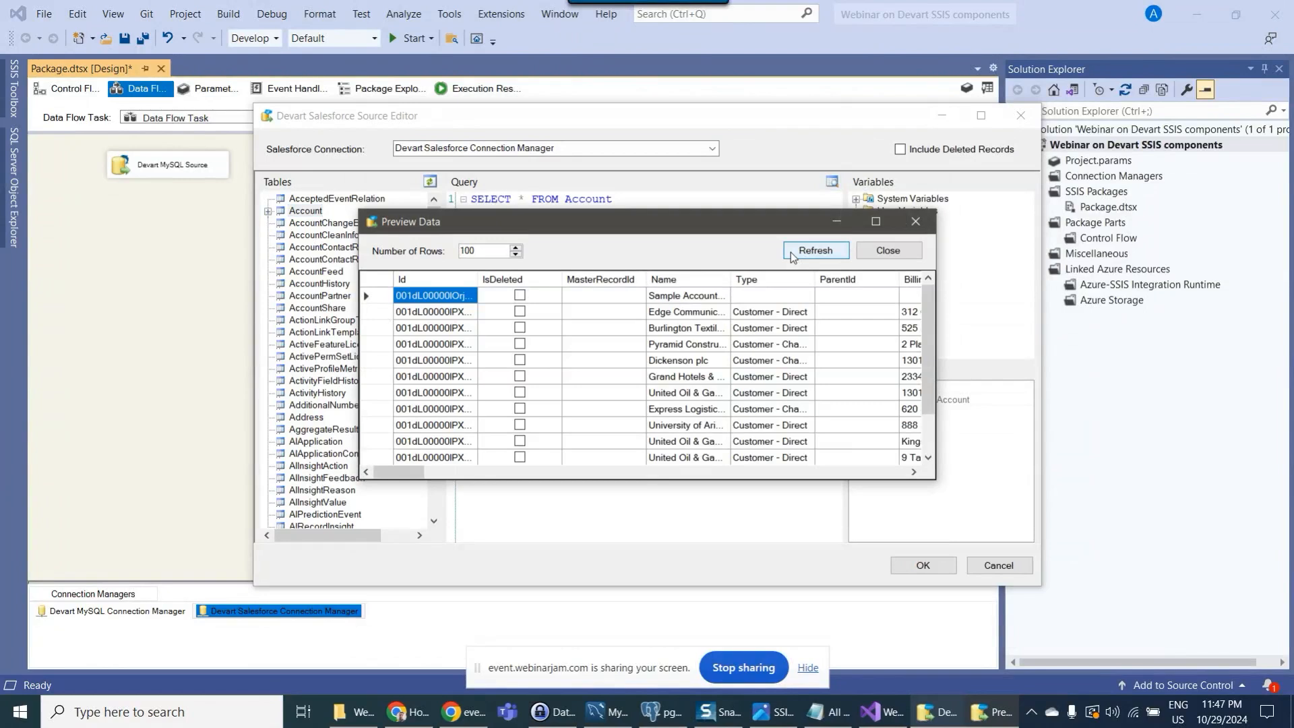
pyautogui.click(888, 250)
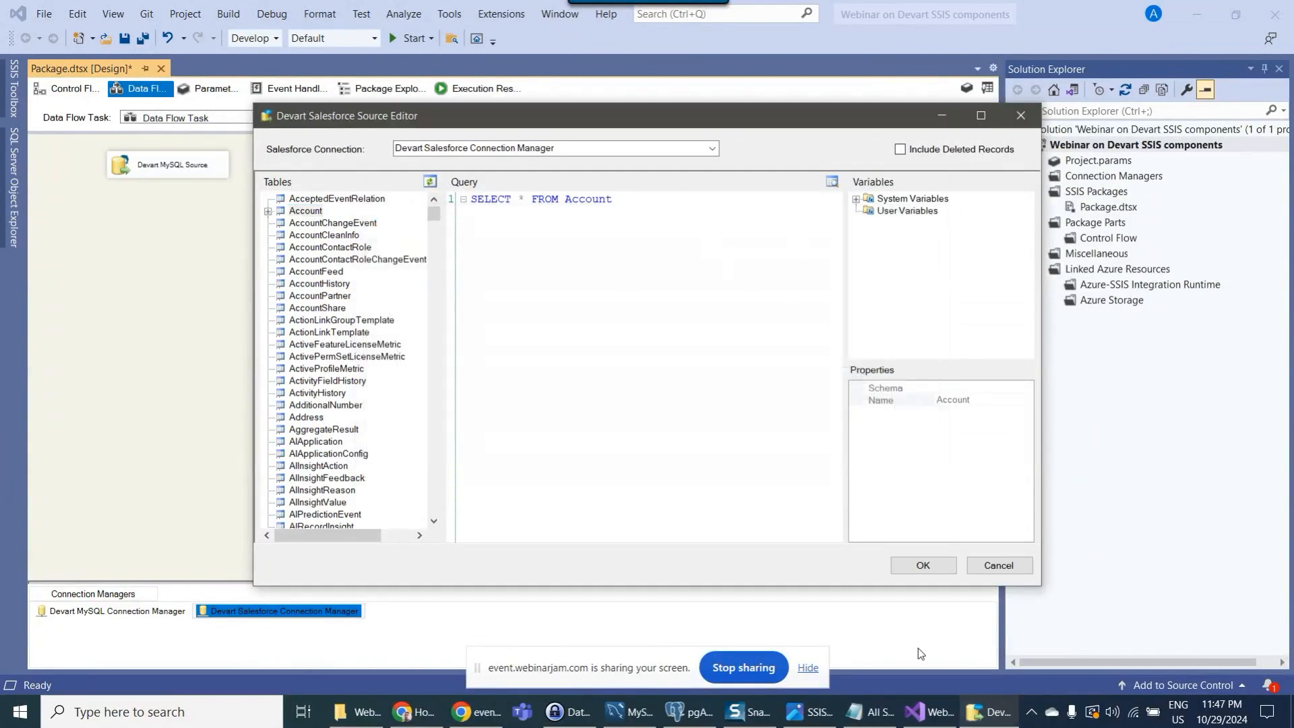
# - Replace the Salesforce source query with the prepared Contact query from the Notepad file, limited to 10 rows
pyautogui.click(869, 711)
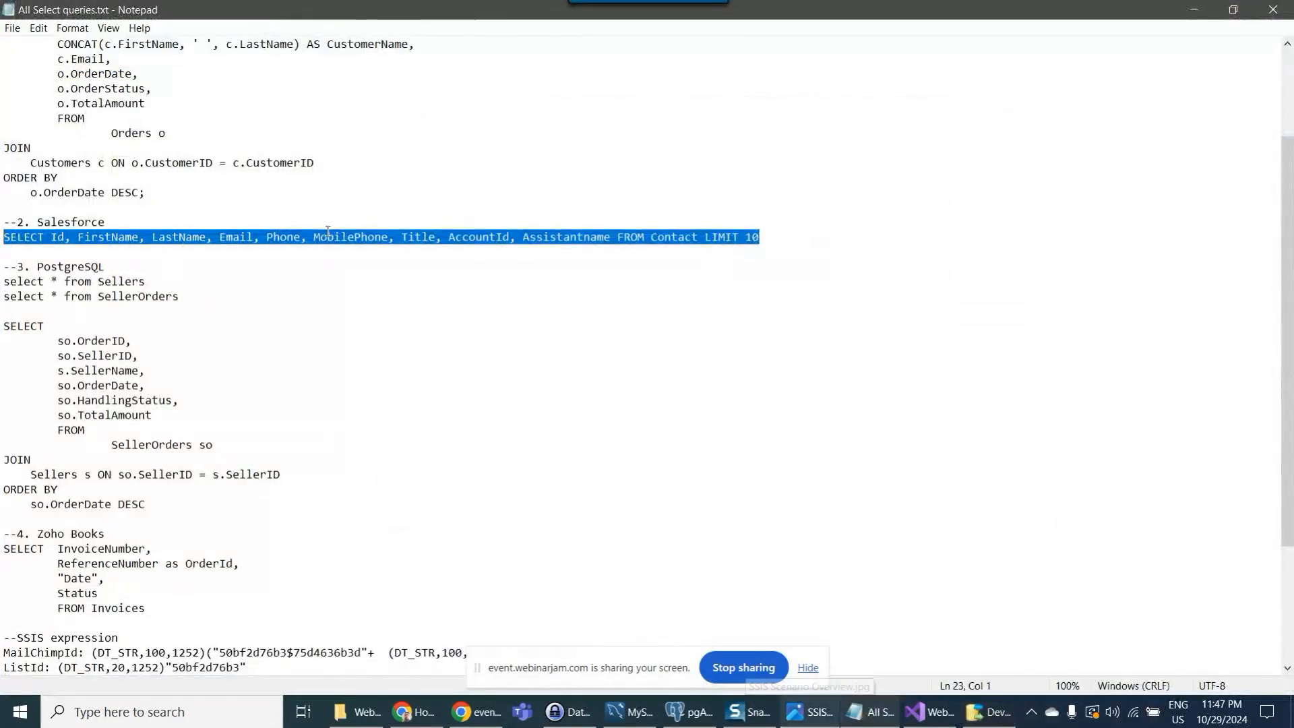
pyautogui.click(1194, 11)
pyautogui.moveTo(708, 203); pyautogui.dragTo(461, 199)
pyautogui.hotkey('ctrl', 'v')
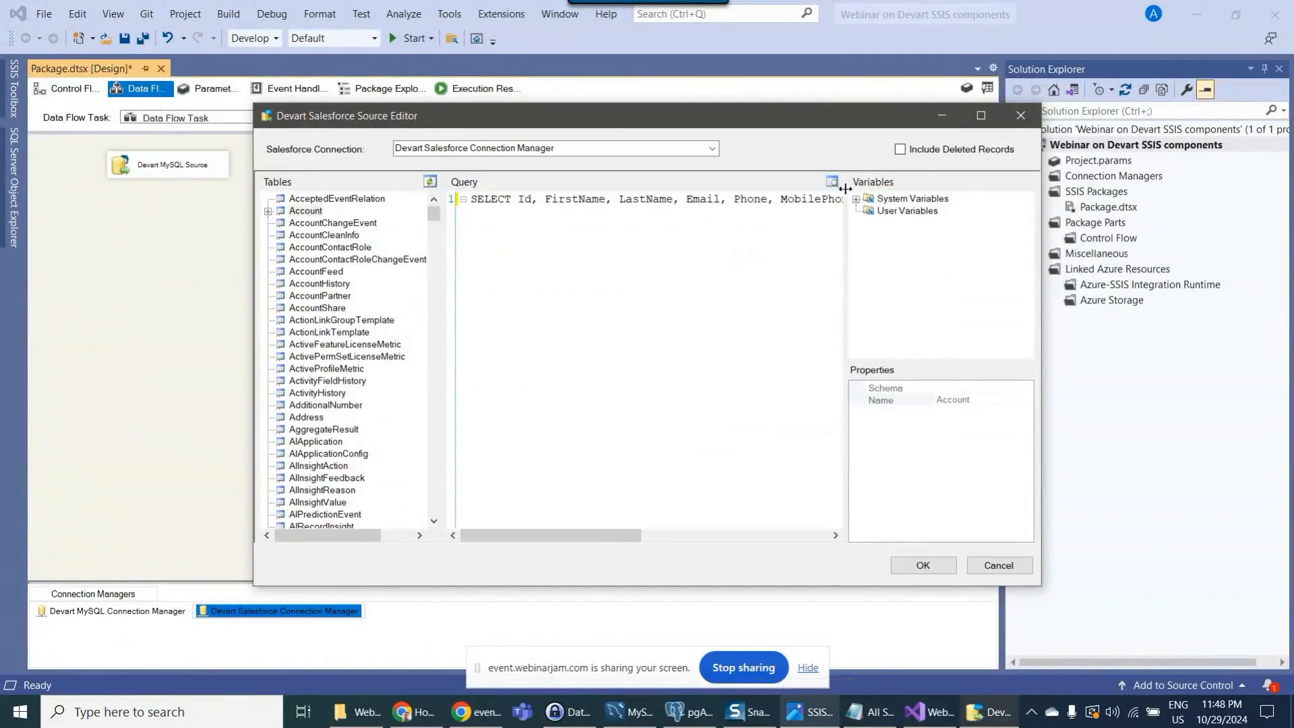
# - Preview the Contact query's data, close the preview and accept the Salesforce source settings
pyautogui.moveTo(652, 475); pyautogui.dragTo(705, 480)
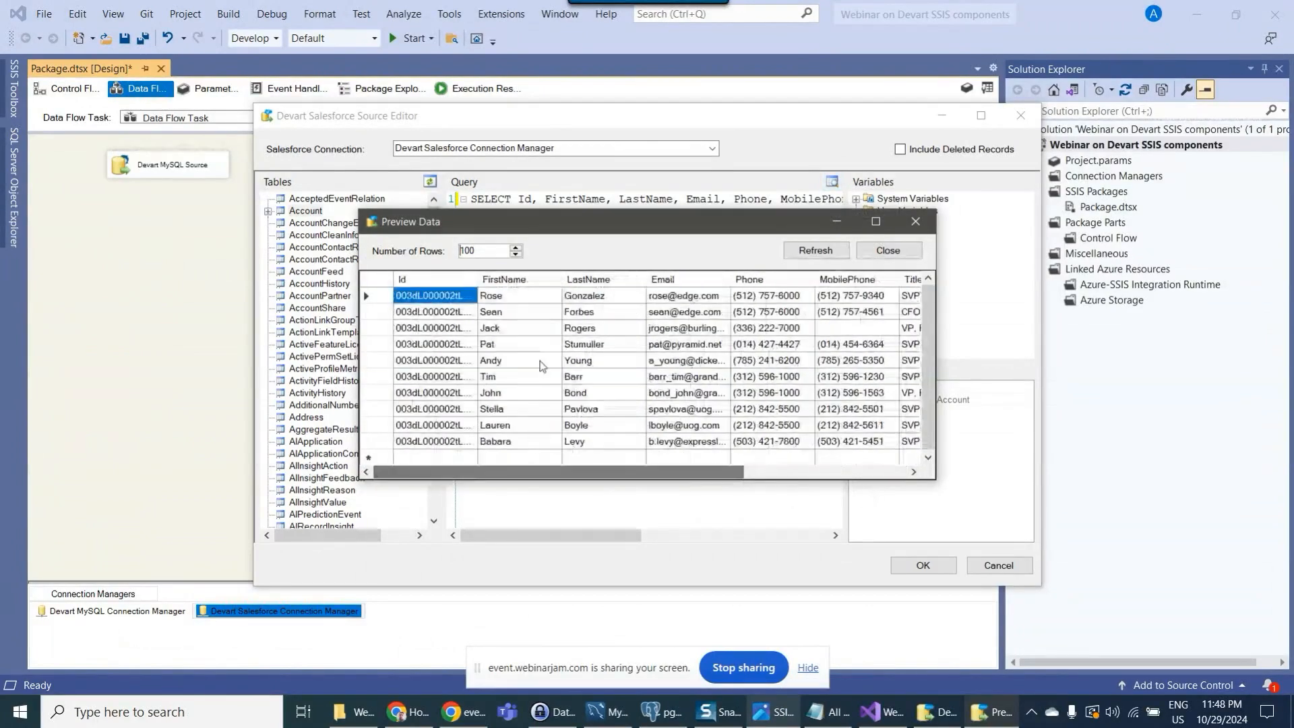
pyautogui.click(886, 252)
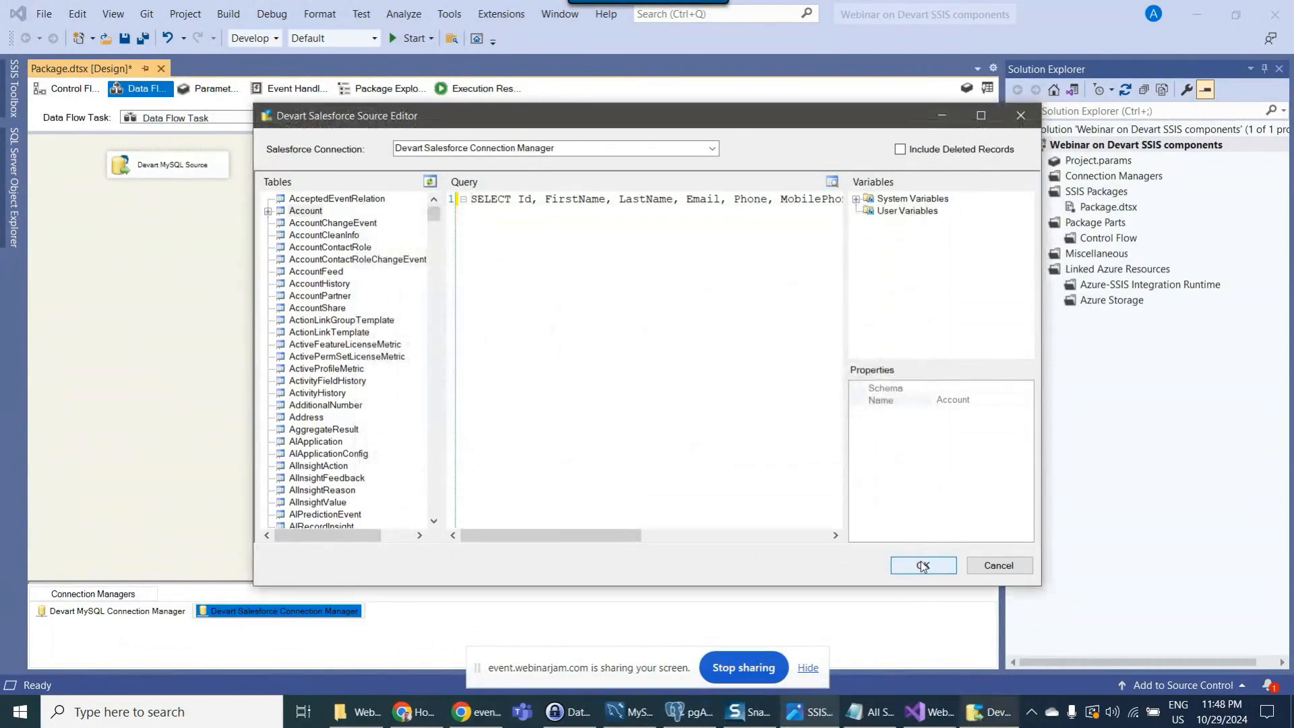
pyautogui.click(922, 566)
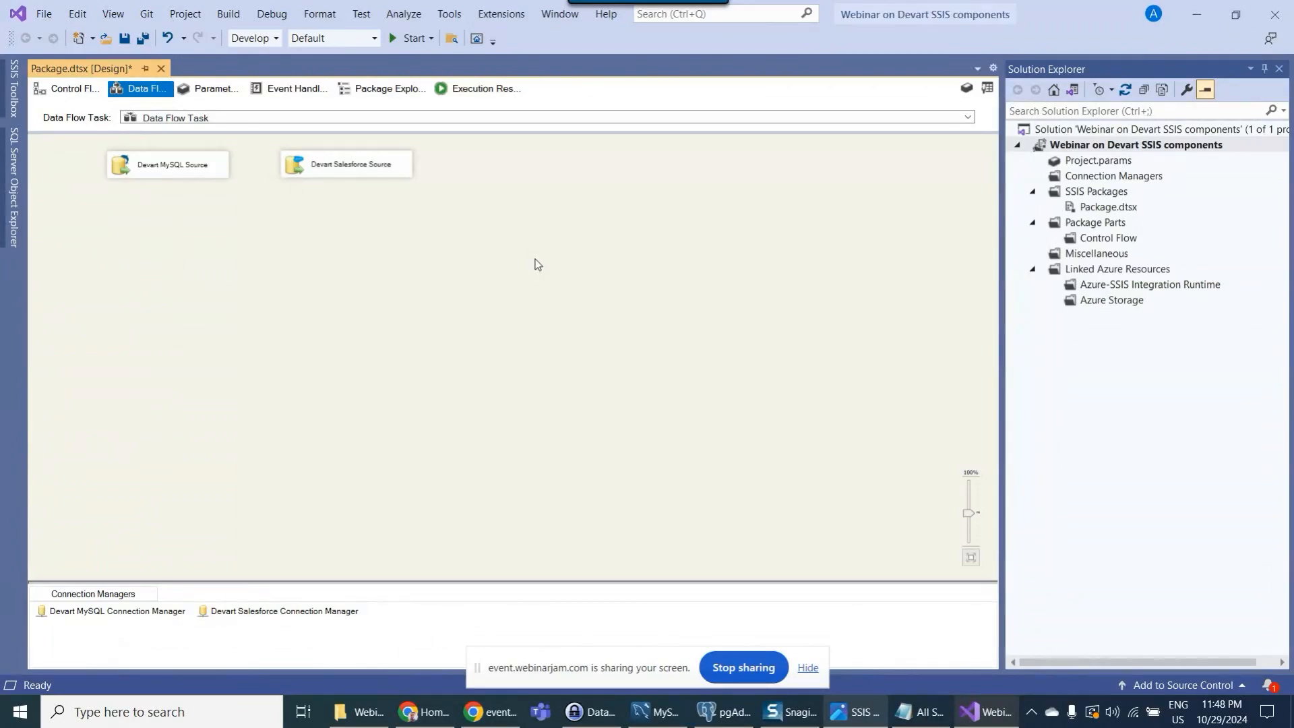
# - Switch to pgAdmin, expand PostgreSQL 17 to the postgres database's public tables and open a Query Tool there
pyautogui.click(723, 712)
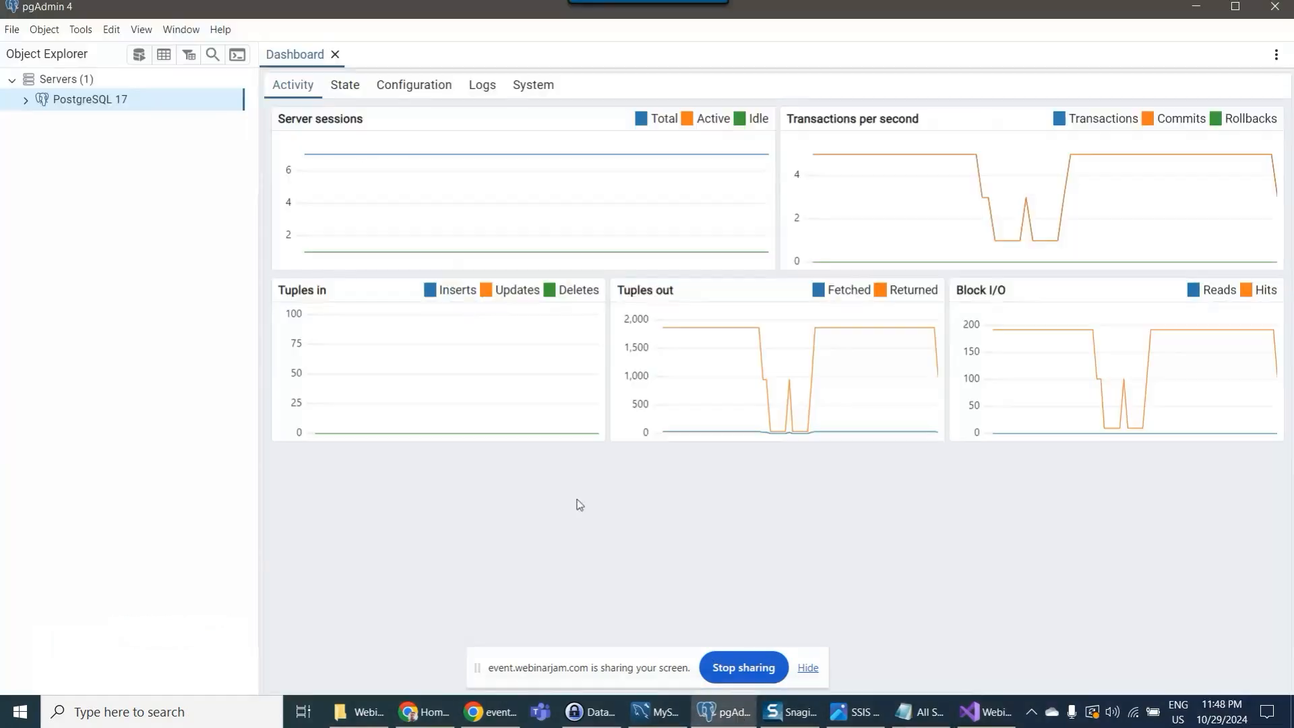
pyautogui.click(26, 100)
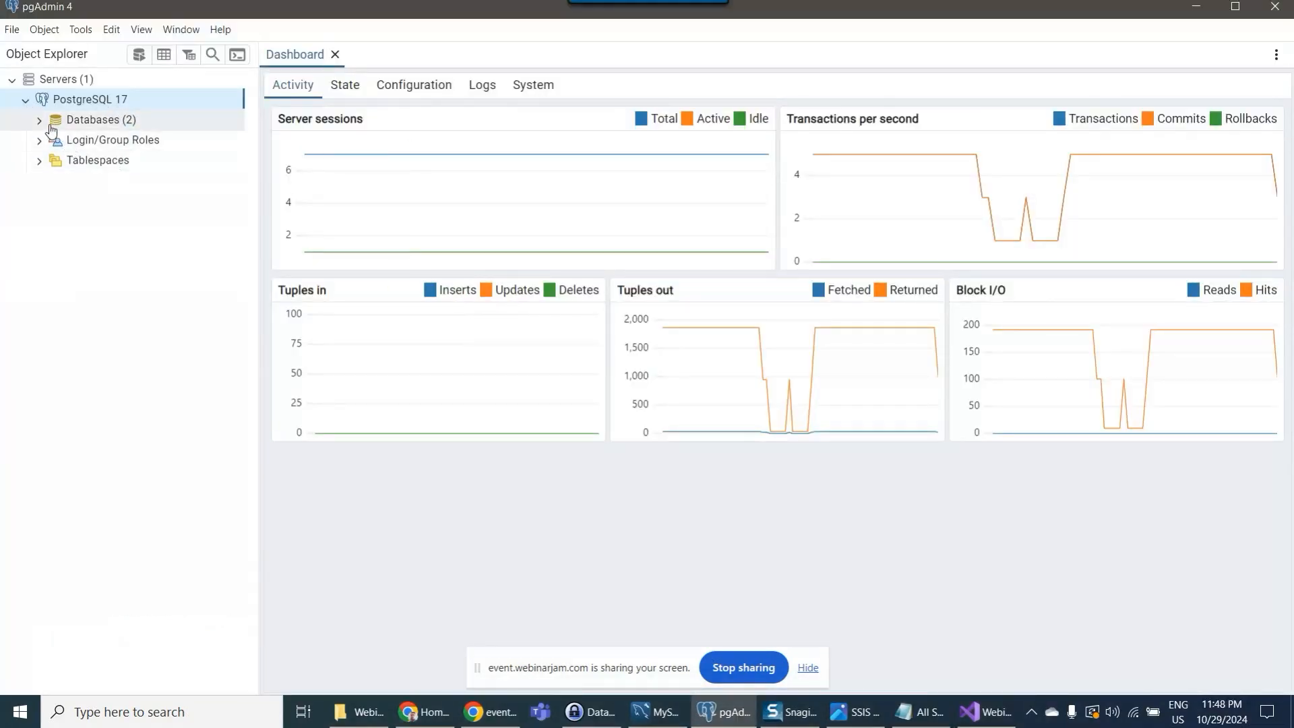
pyautogui.click(39, 122)
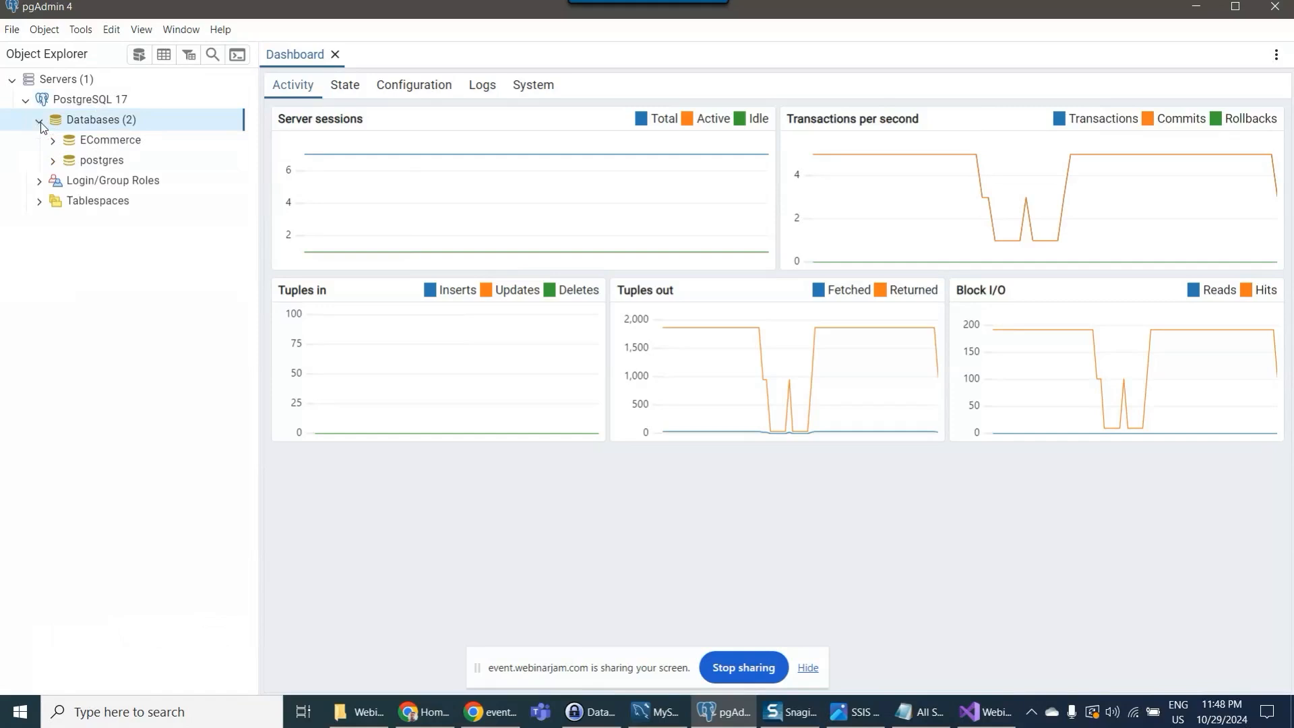
pyautogui.click(95, 140)
pyautogui.click(53, 160)
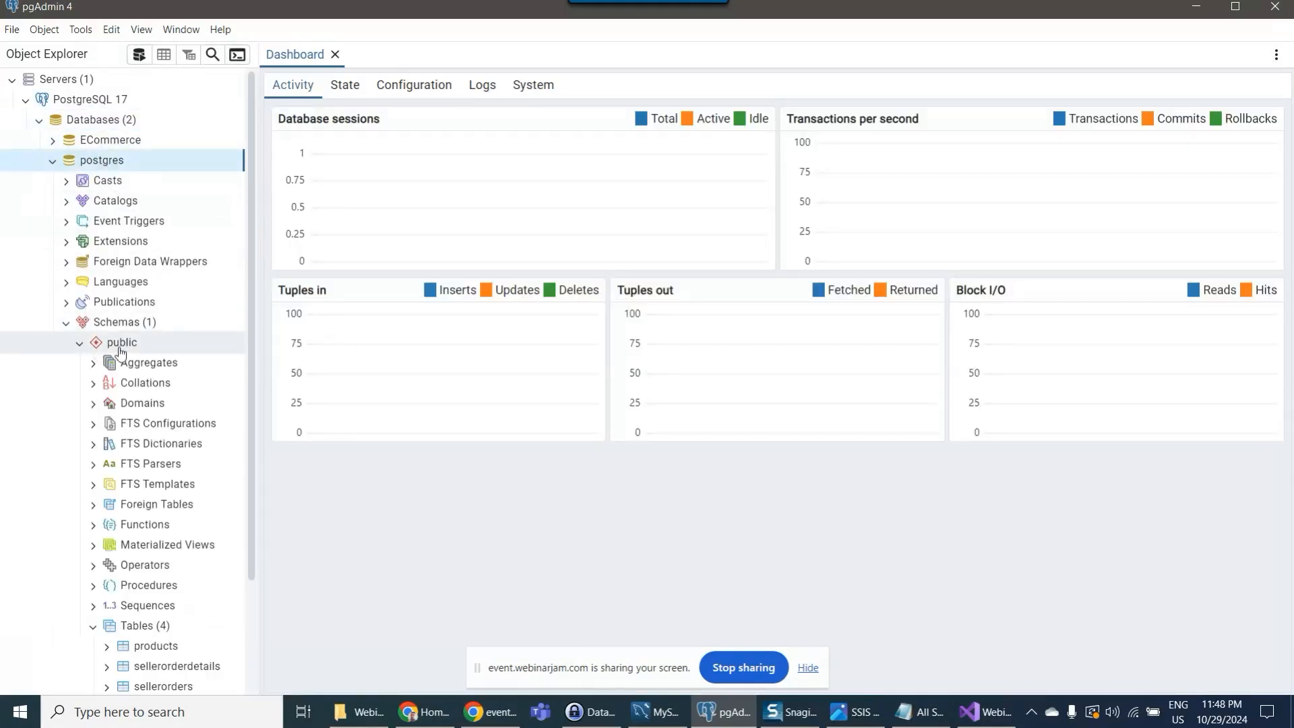
pyautogui.scroll(-2, 117, 354)
pyautogui.scroll(-2, 114, 263)
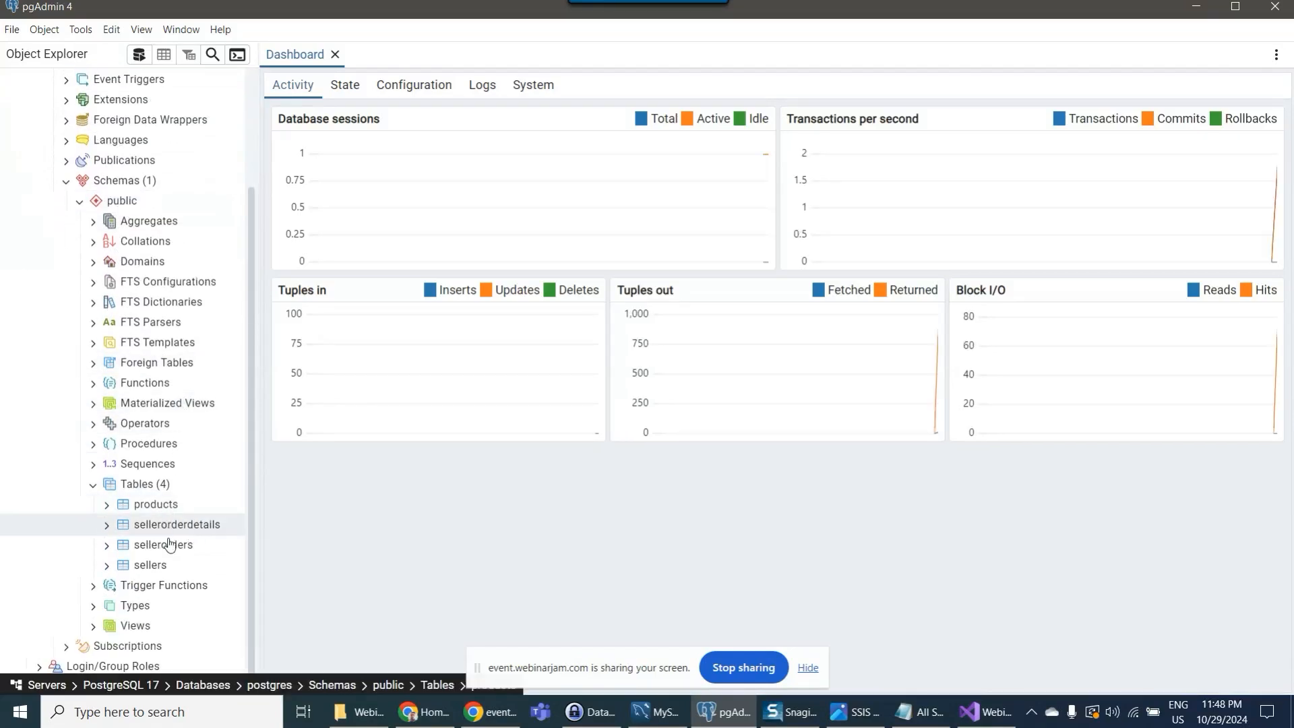
pyautogui.rightClick(146, 486)
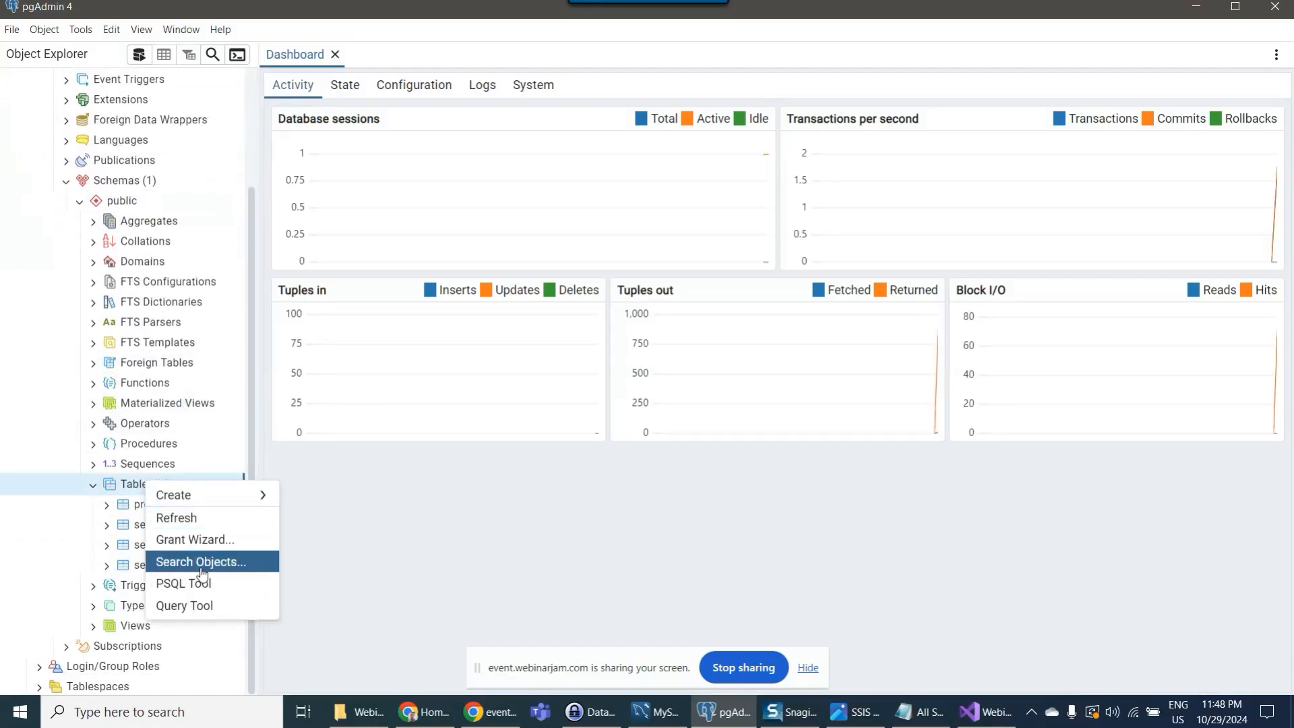
pyautogui.click(184, 605)
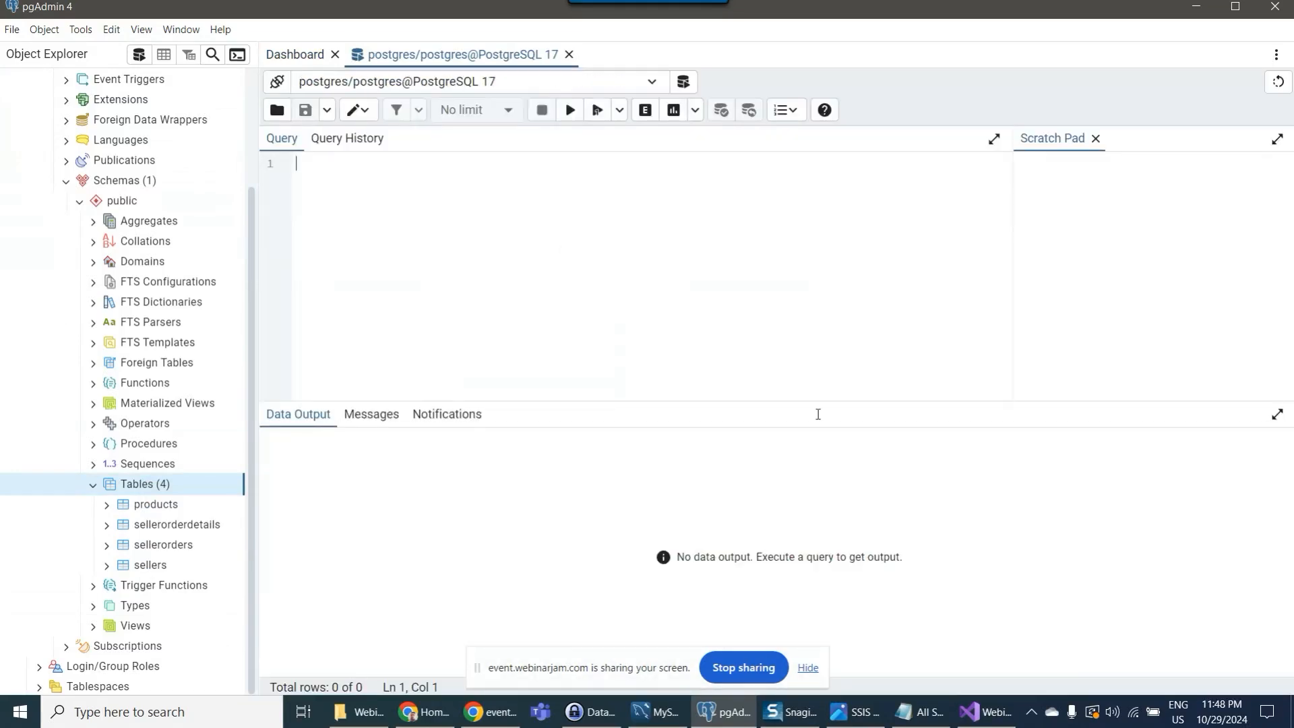
# - Copy the Sellers and SellerOrders select statements from the Notepad file and paste them into the pgAdmin query editor
pyautogui.click(919, 711)
pyautogui.scroll(-2, 192, 356)
pyautogui.moveTo(180, 206); pyautogui.dragTo(3, 192)
pyautogui.hotkey('ctrl', 'c')
pyautogui.click(1193, 10)
pyautogui.click(490, 227)
pyautogui.hotkey('ctrl', 'v')
# - Run the Sellers query and the SellerOrders query separately to view each table's rows
pyautogui.moveTo(460, 162); pyautogui.dragTo(295, 163)
pyautogui.click(571, 110)
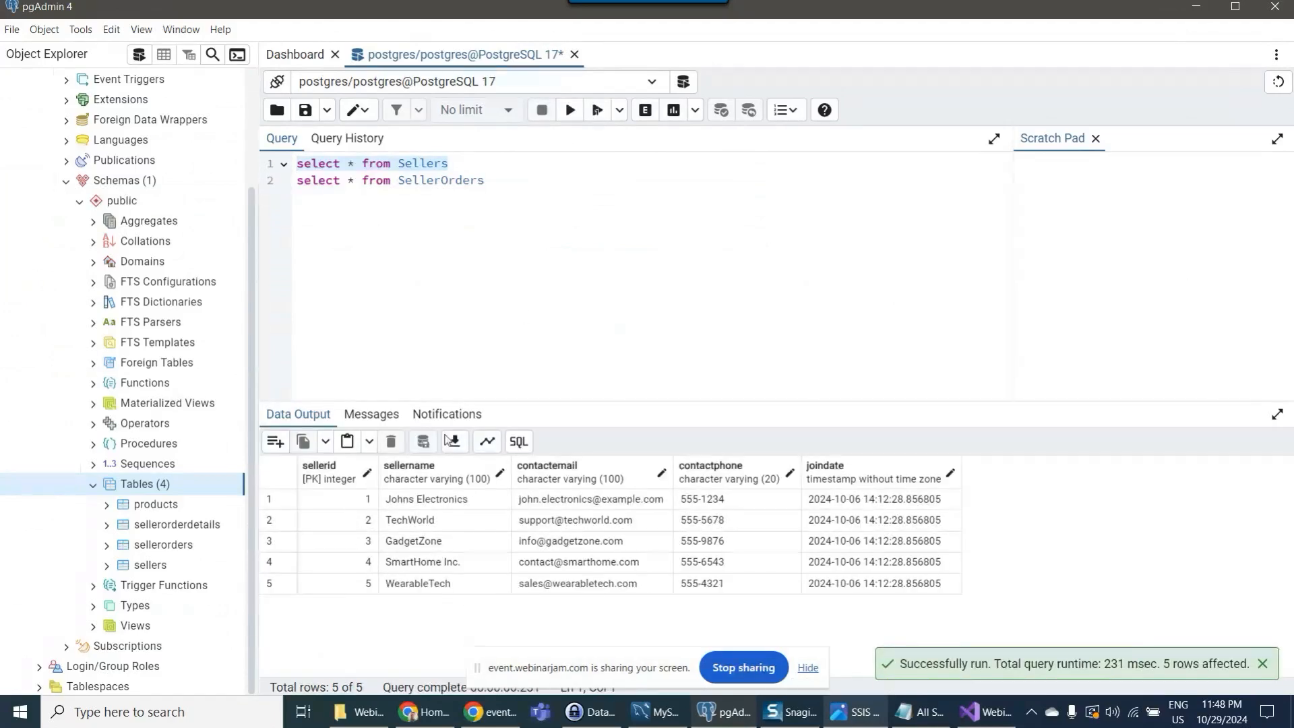
pyautogui.moveTo(513, 192); pyautogui.dragTo(295, 181)
pyautogui.click(570, 110)
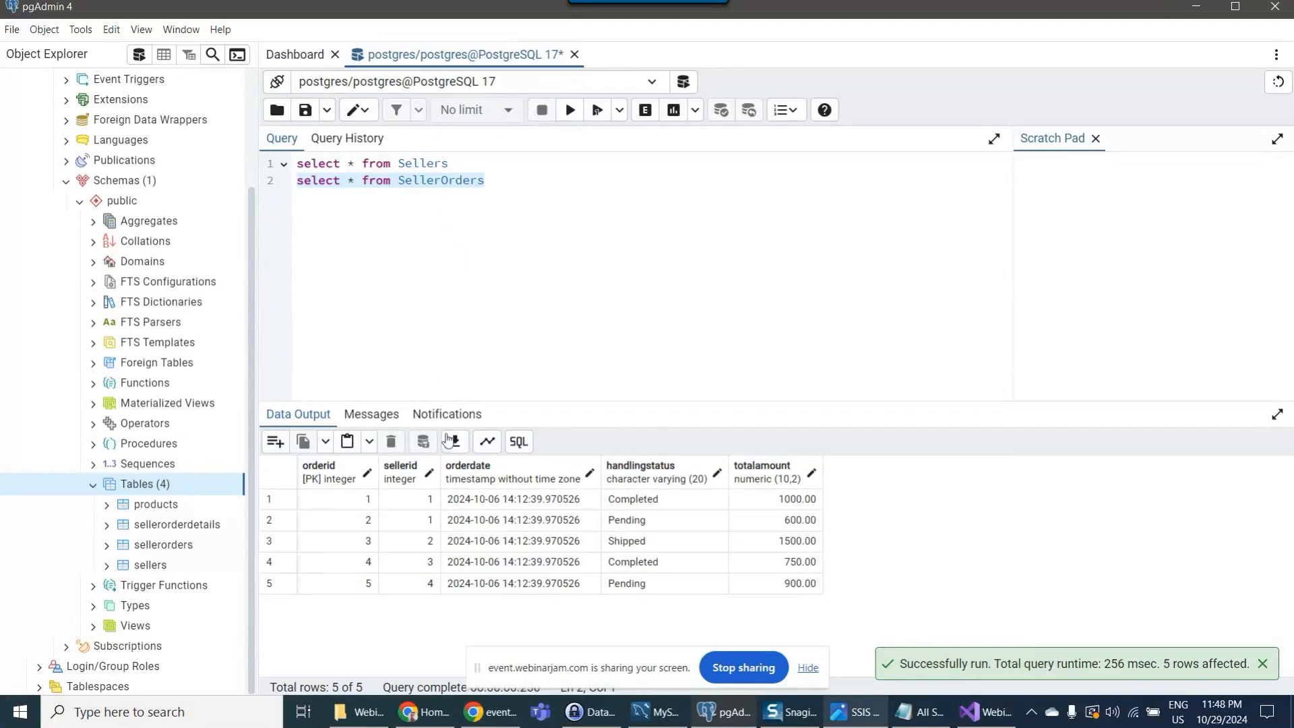
# - Copy the SellerOrders and Sellers join query from Notepad, add it below the existing pgAdmin queries and run only that statement
pyautogui.click(919, 711)
pyautogui.moveTo(182, 418); pyautogui.dragTo(9, 237)
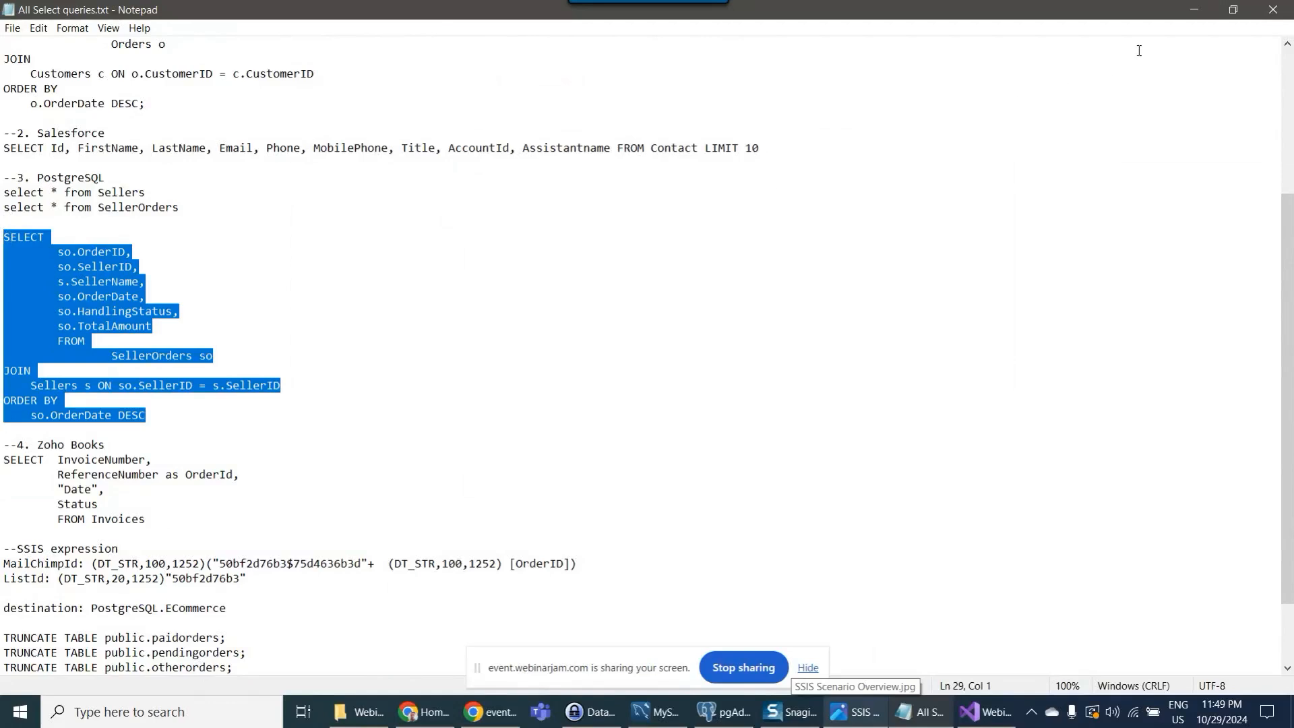
pyautogui.click(1190, 11)
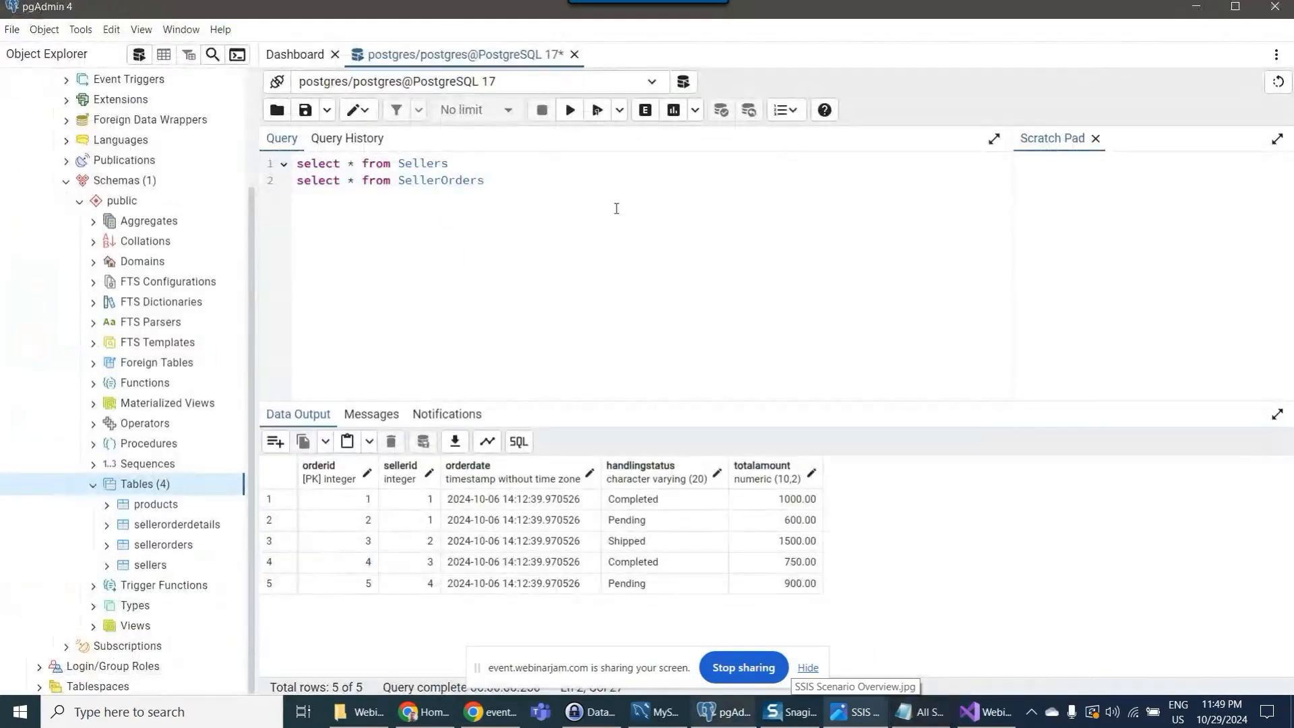
pyautogui.press('Return')
pyautogui.press('Return')
pyautogui.hotkey('ctrl', 'v')
pyautogui.keyDown('shift'); pyautogui.click(303, 192); pyautogui.keyUp('shift')
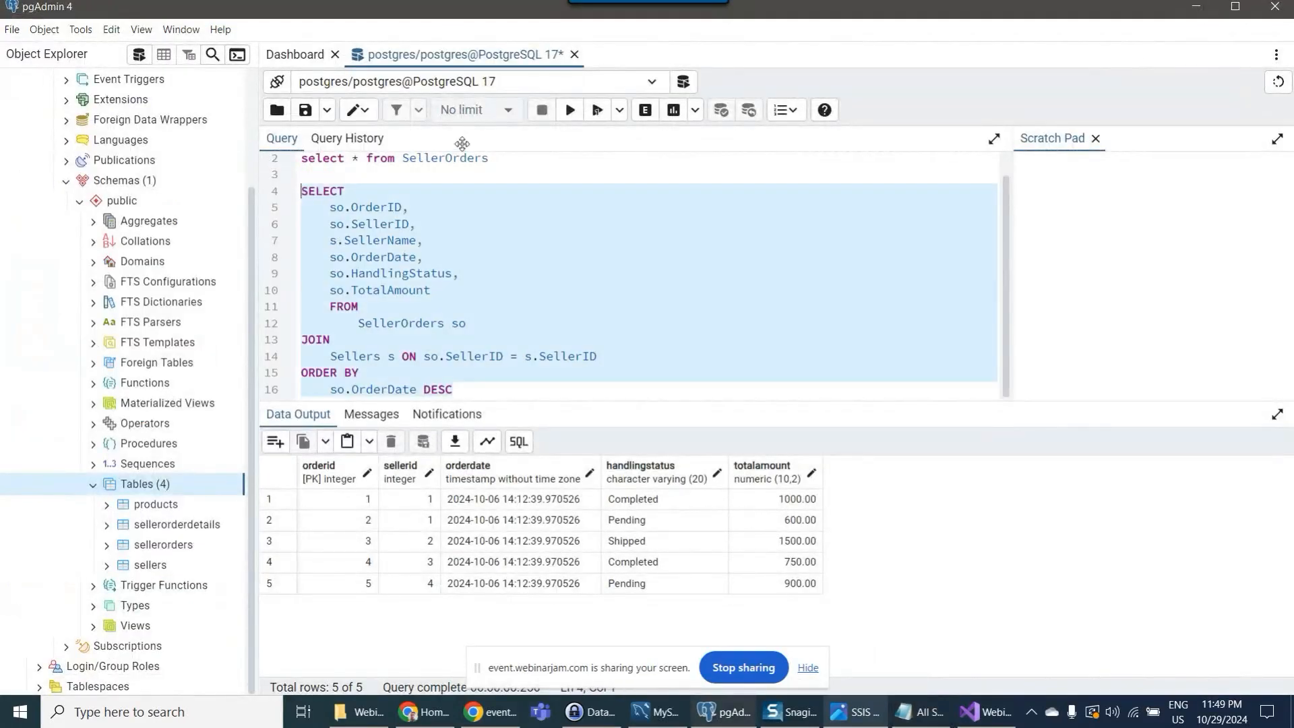
pyautogui.click(570, 110)
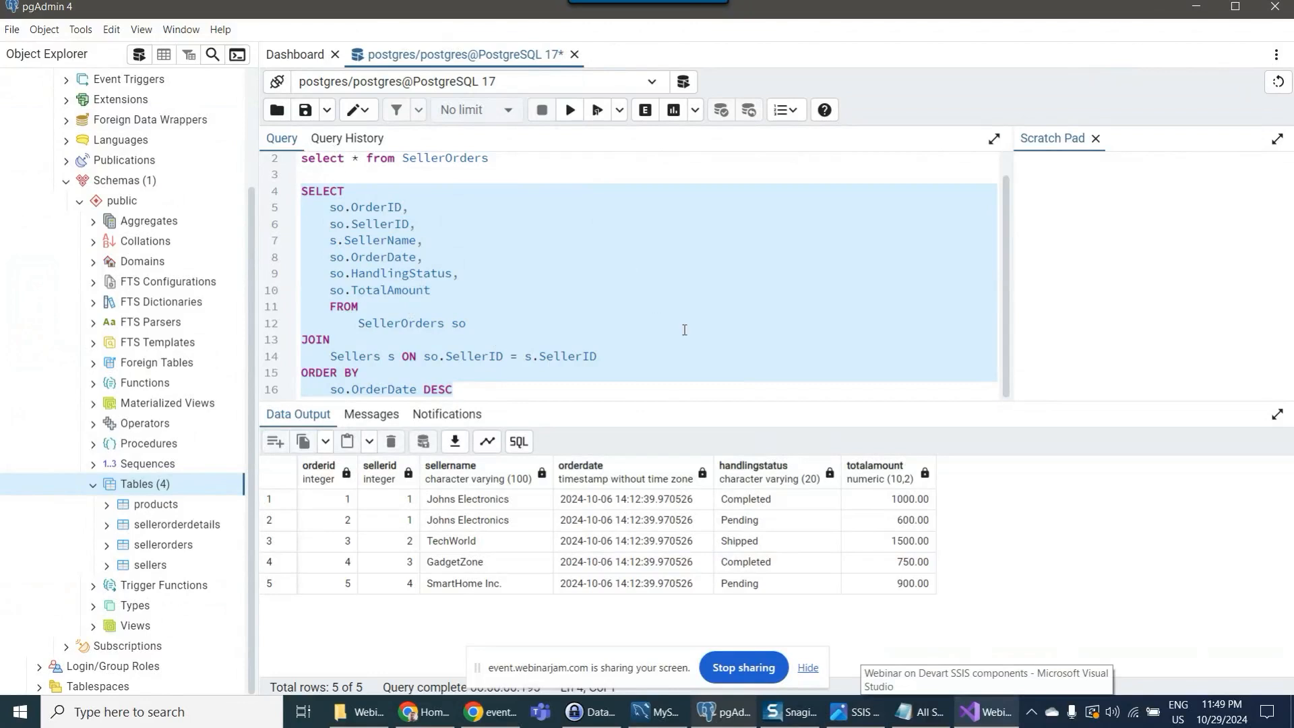
pyautogui.scroll(1, 683, 330)
# - Switch to Visual Studio, search the SSIS Toolbox for "post" and add a Devart PostgreSQL Source beside the Salesforce source
pyautogui.click(992, 713)
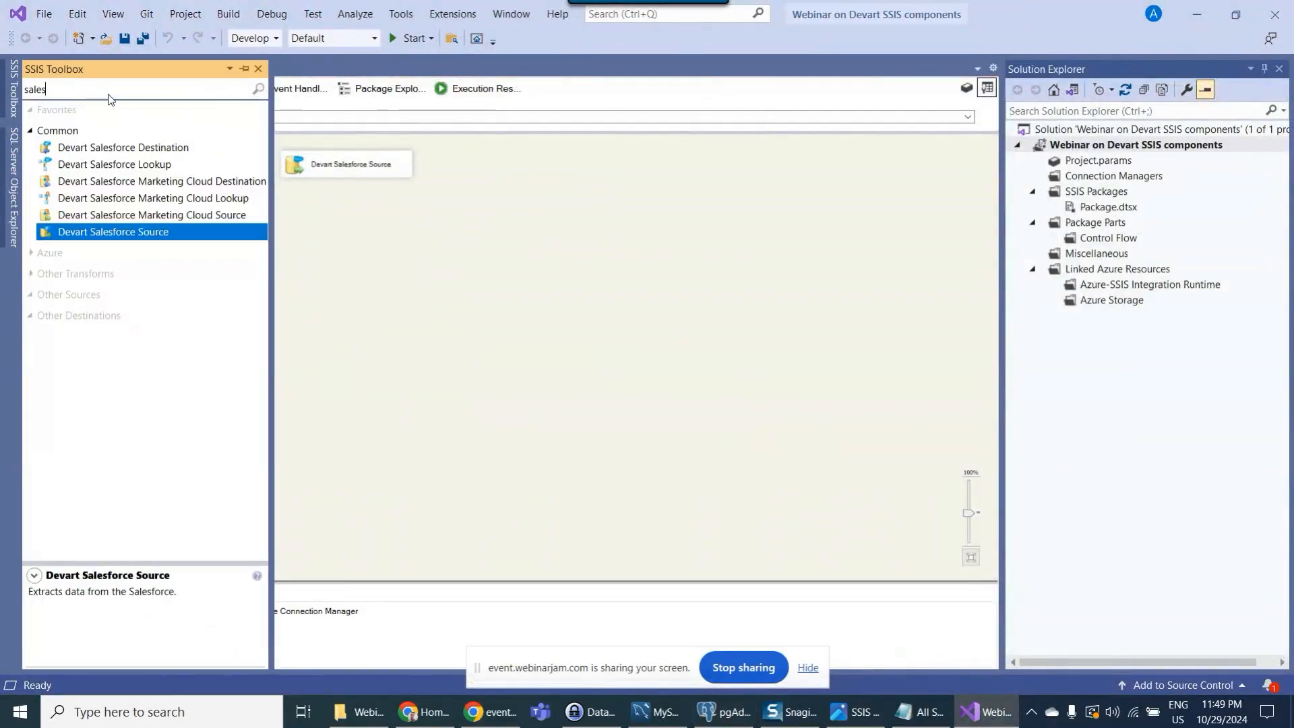
pyautogui.click(110, 94)
pyautogui.press('BackSpace')
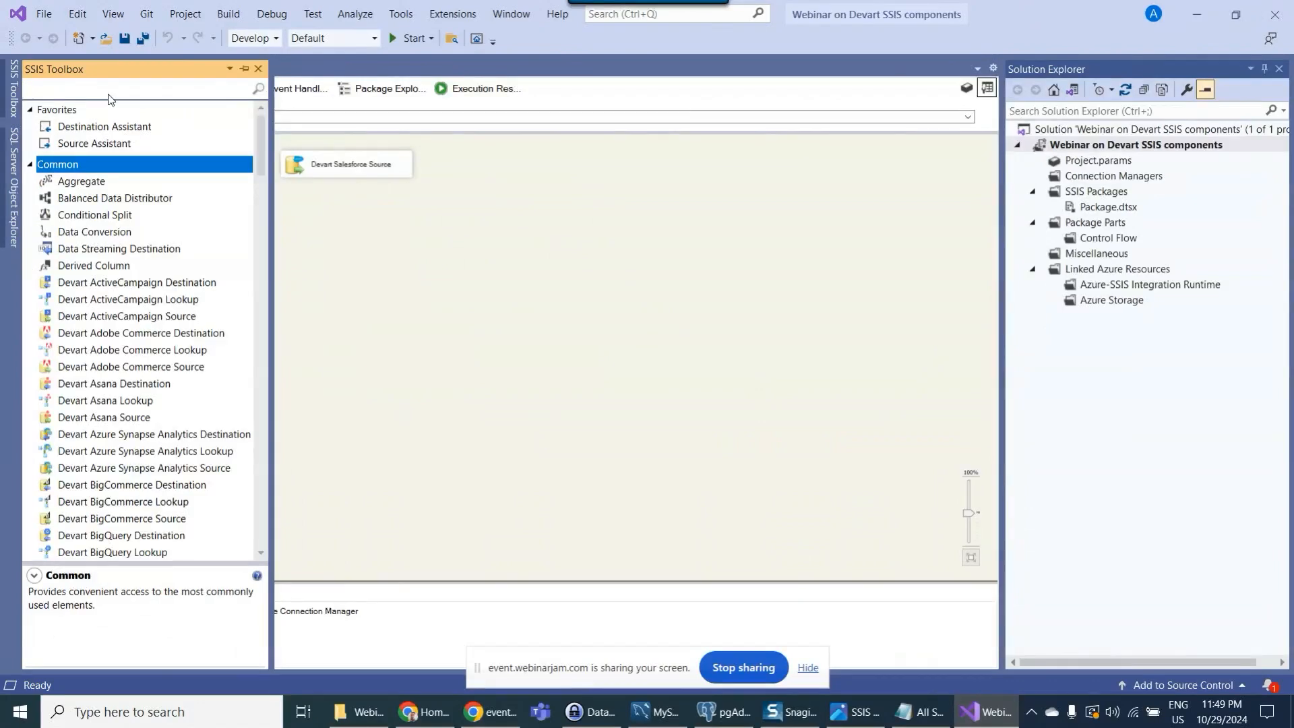
pyautogui.write('post')
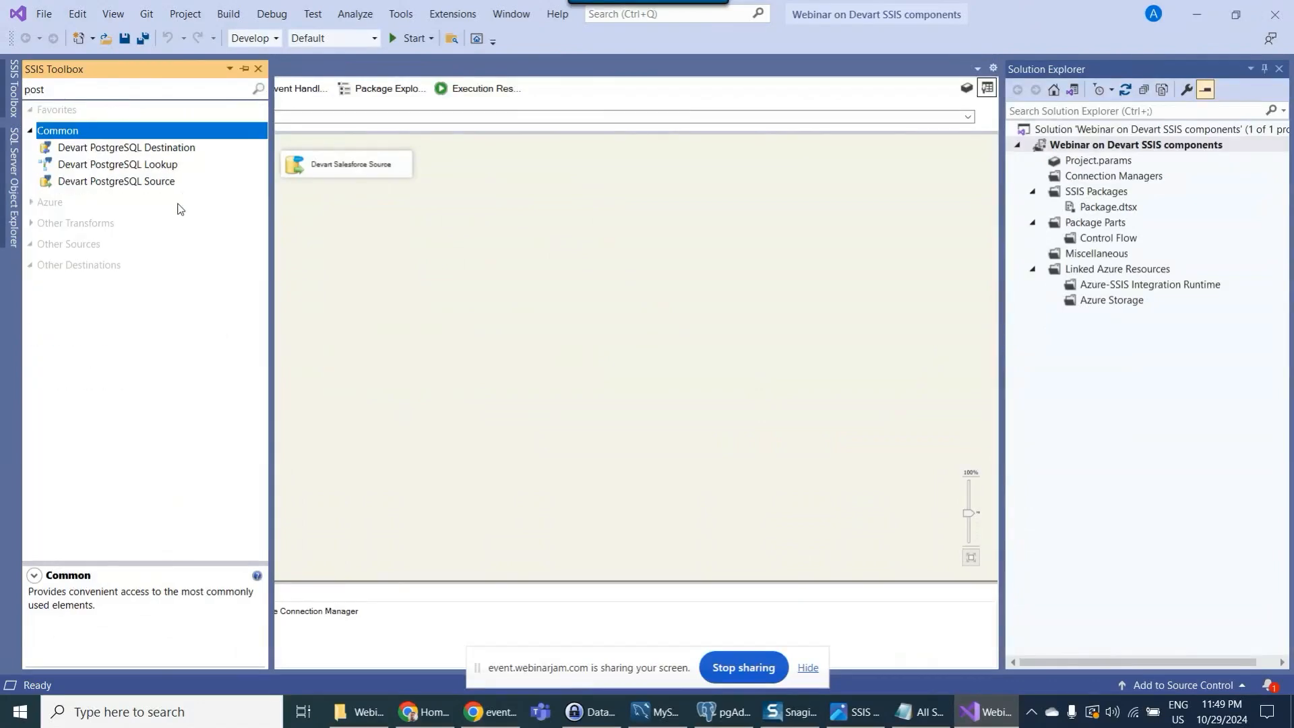
pyautogui.click(115, 185)
pyautogui.moveTo(113, 189); pyautogui.dragTo(500, 166)
# - Open the PostgreSQL source for editing and start creating a new PostgreSQL connection
pyautogui.rightClick(500, 162)
pyautogui.click(527, 174)
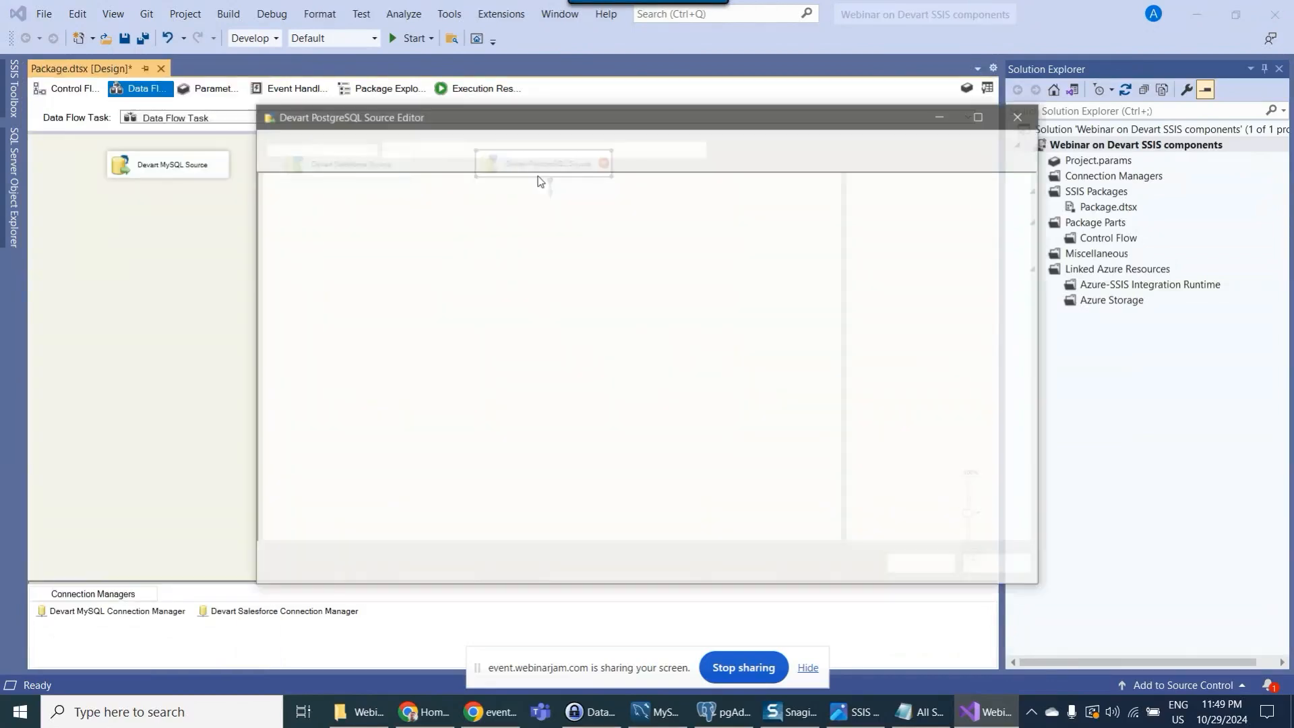
pyautogui.click(701, 148)
pyautogui.click(678, 173)
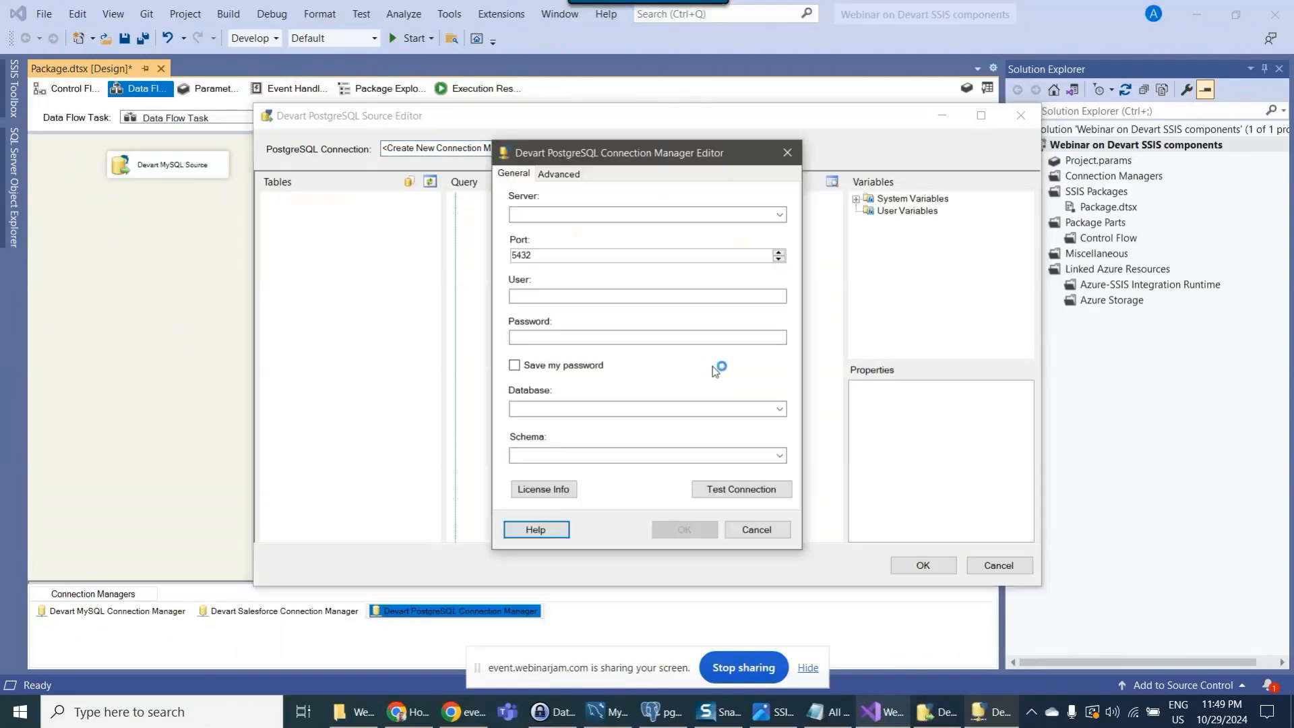
# - Copy the host name localhost from the PostgreSQL 17 server's connection properties in pgAdmin into the new connection's Server field
pyautogui.click(534, 214)
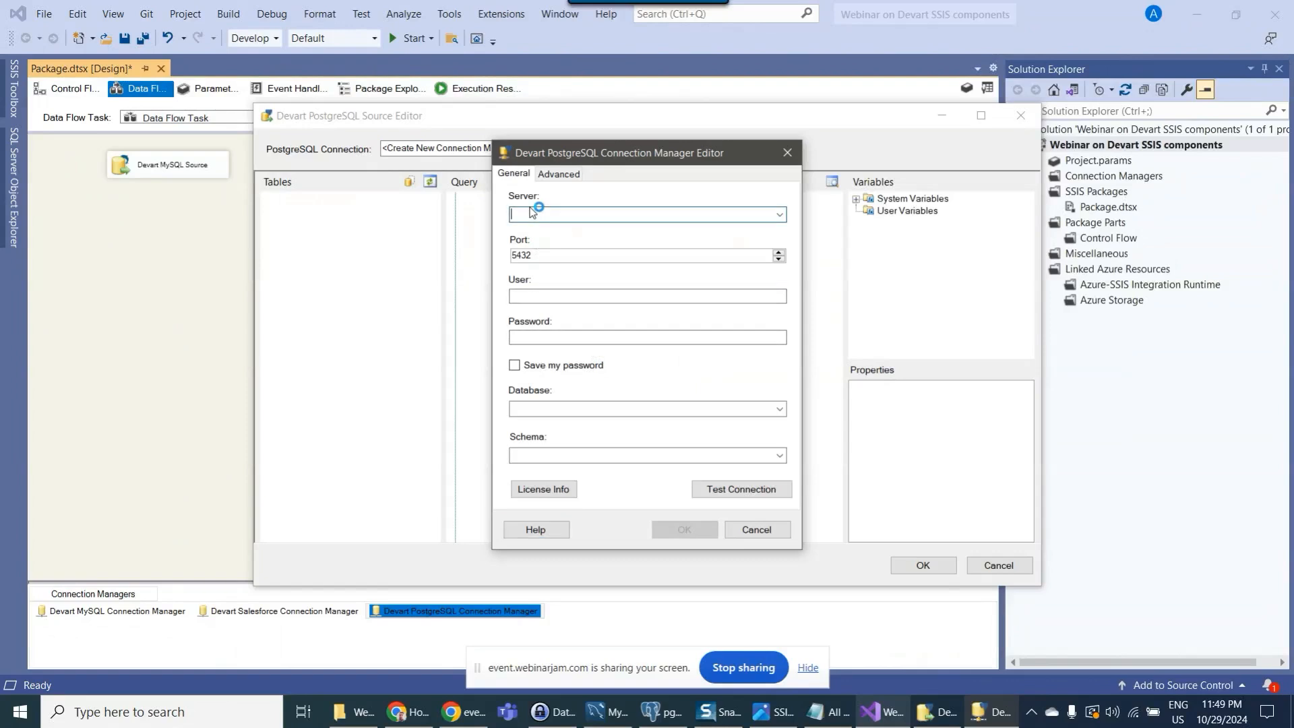
pyautogui.click(662, 712)
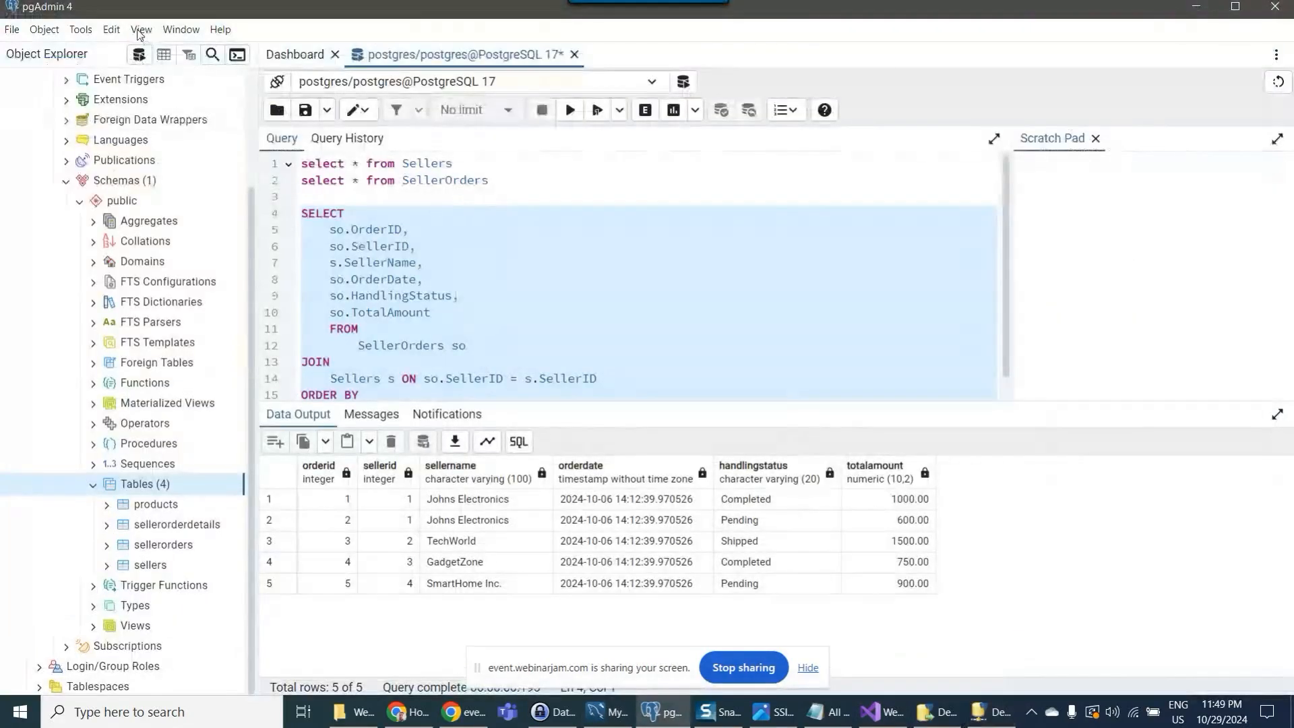
pyautogui.scroll(3, 151, 173)
pyautogui.rightClick(68, 106)
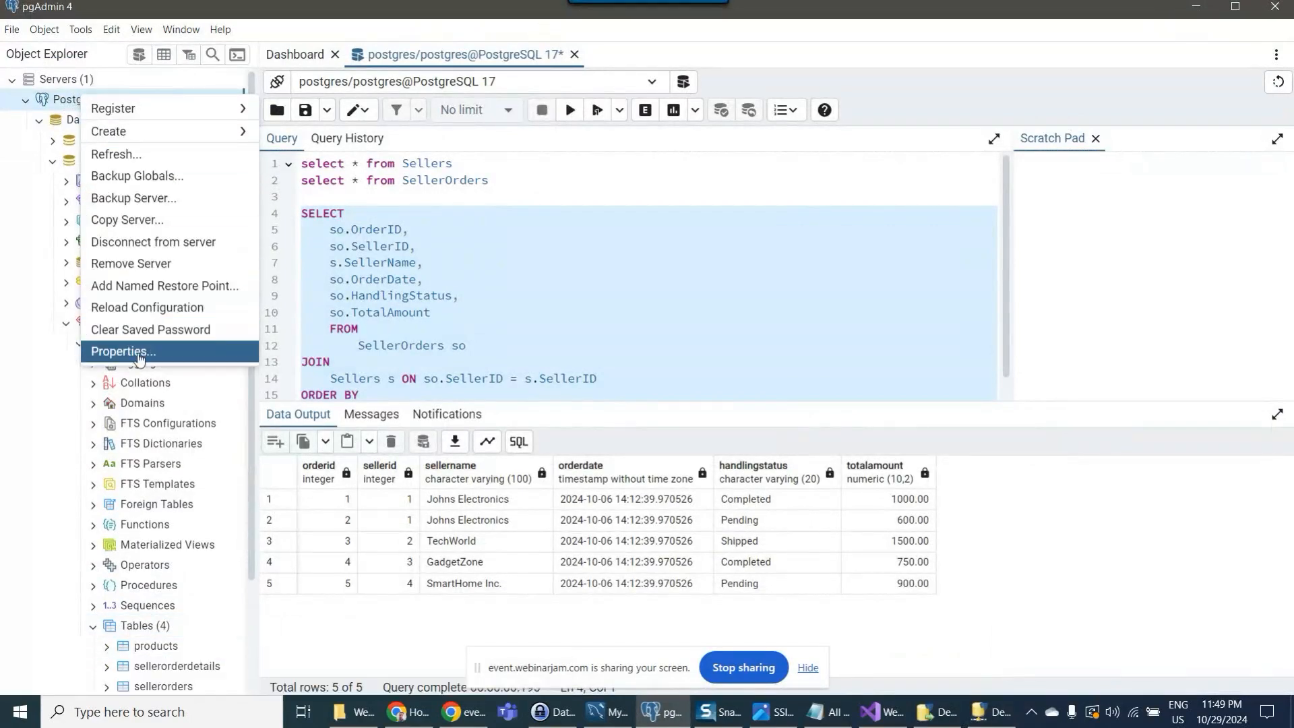
pyautogui.click(141, 351)
pyautogui.click(452, 118)
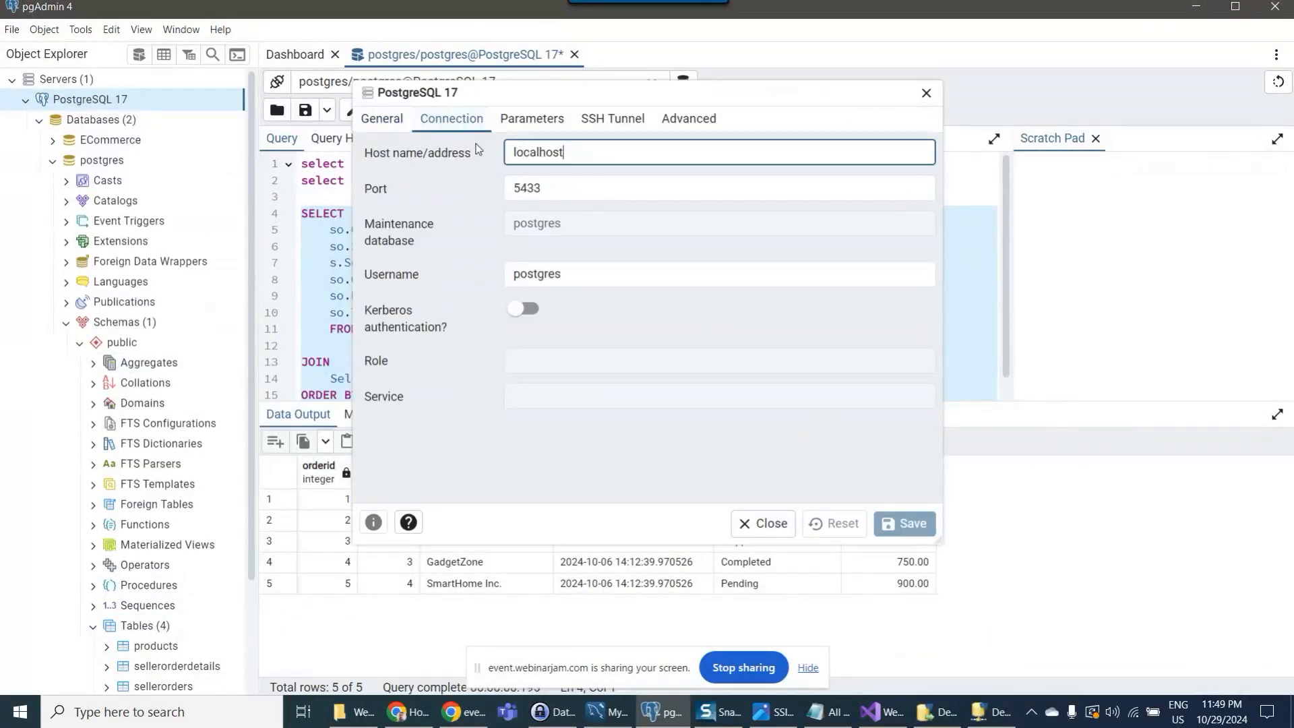
pyautogui.moveTo(586, 156); pyautogui.dragTo(470, 151)
pyautogui.click(989, 714)
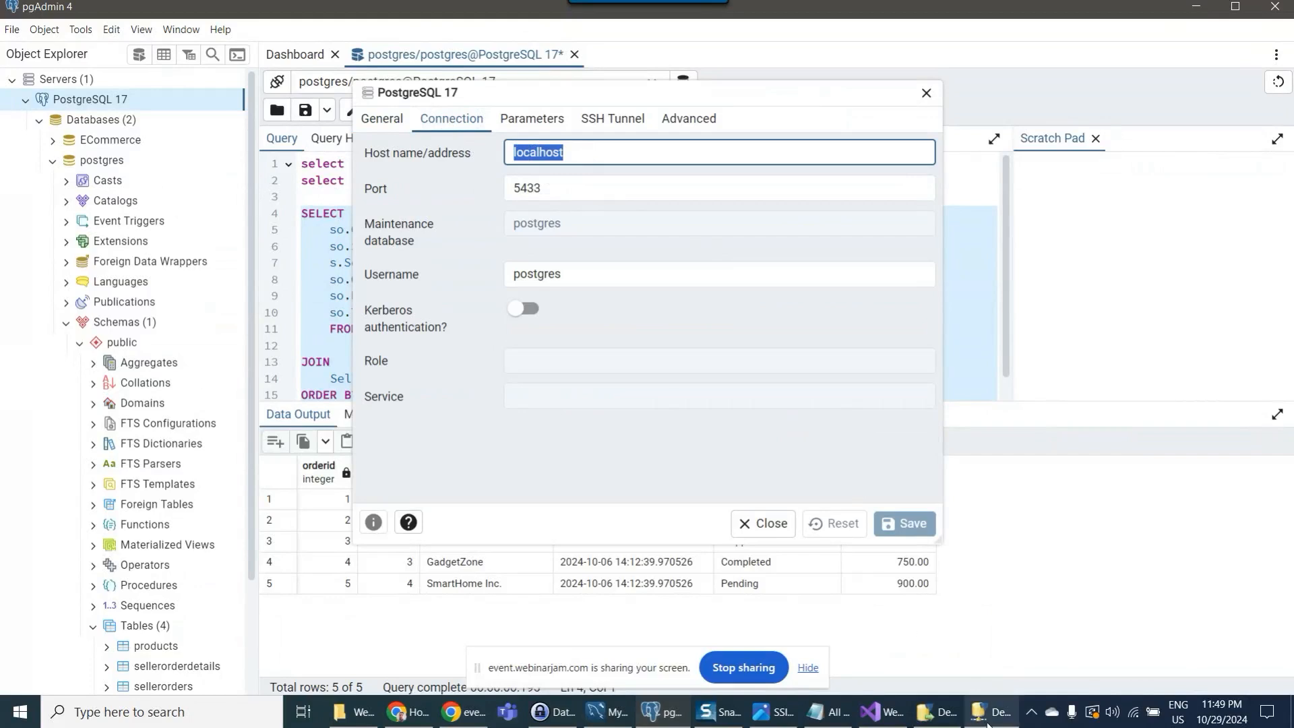
pyautogui.hotkey('ctrl', 'v')
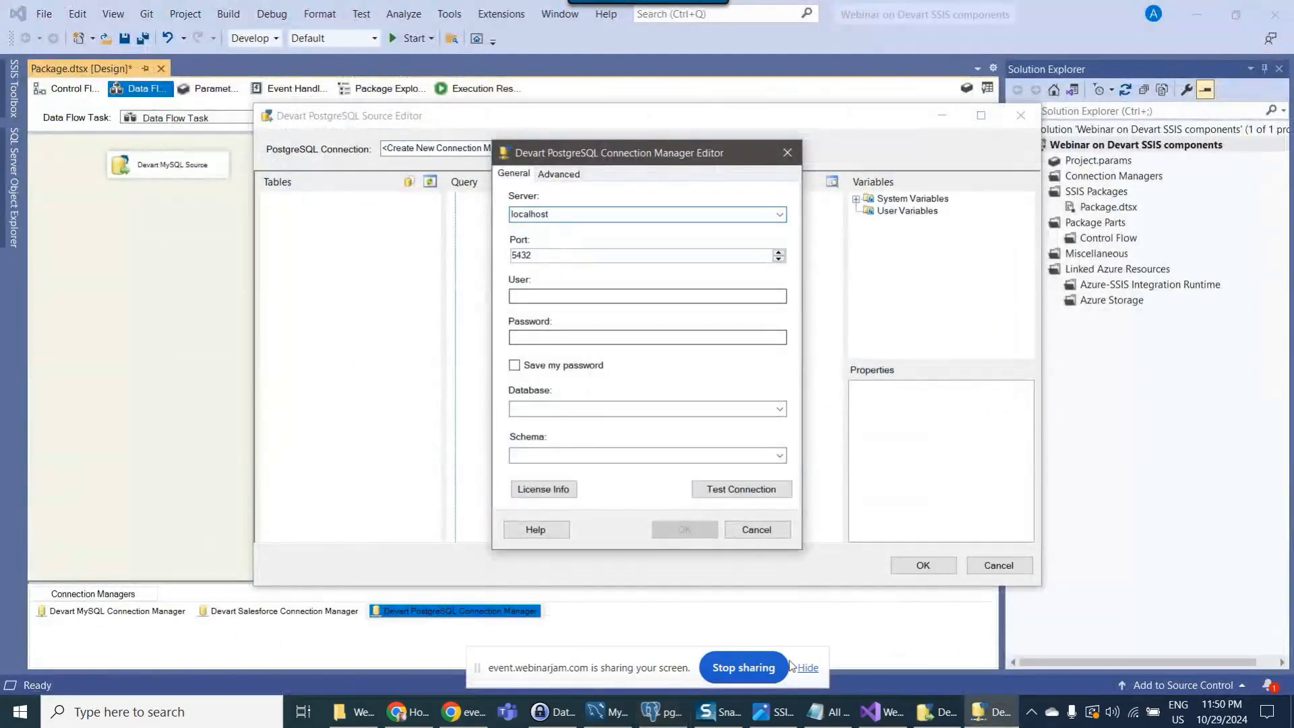
# - Check the port in the PostgreSQL 17 server's connection properties in pgAdmin and set the new connection's port to 5433
pyautogui.click(652, 711)
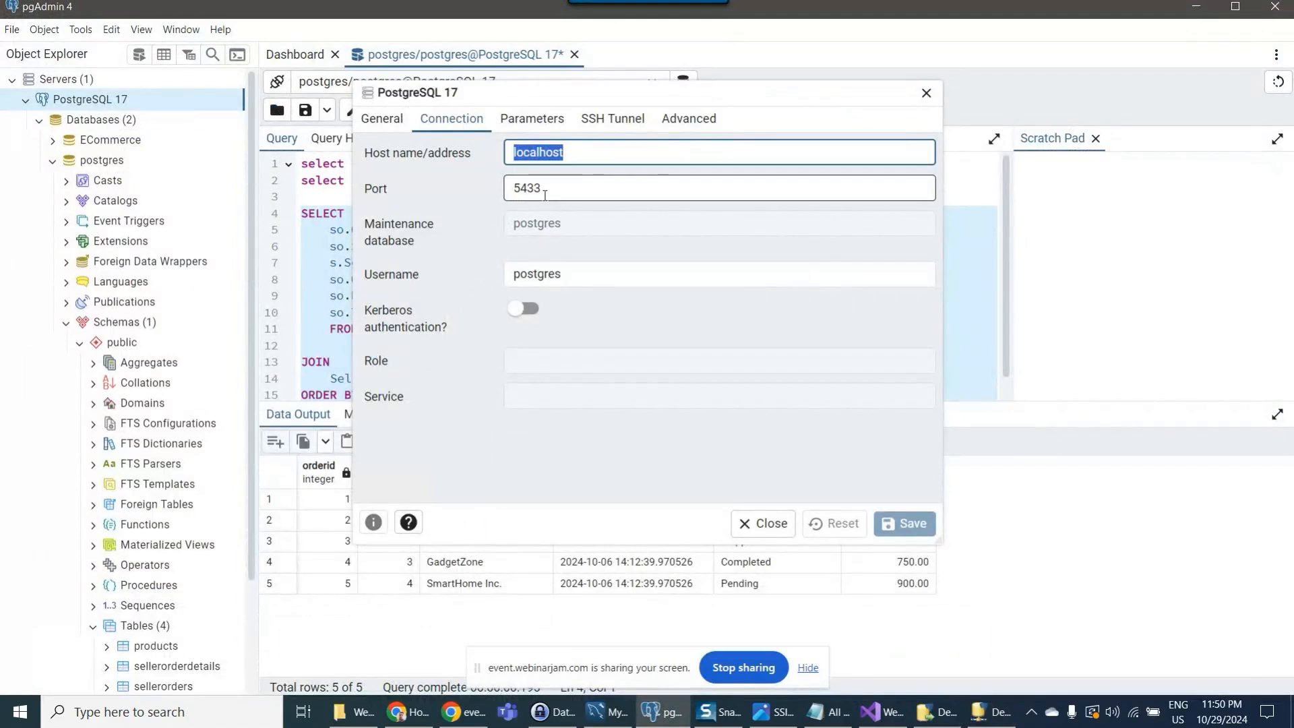
pyautogui.click(997, 712)
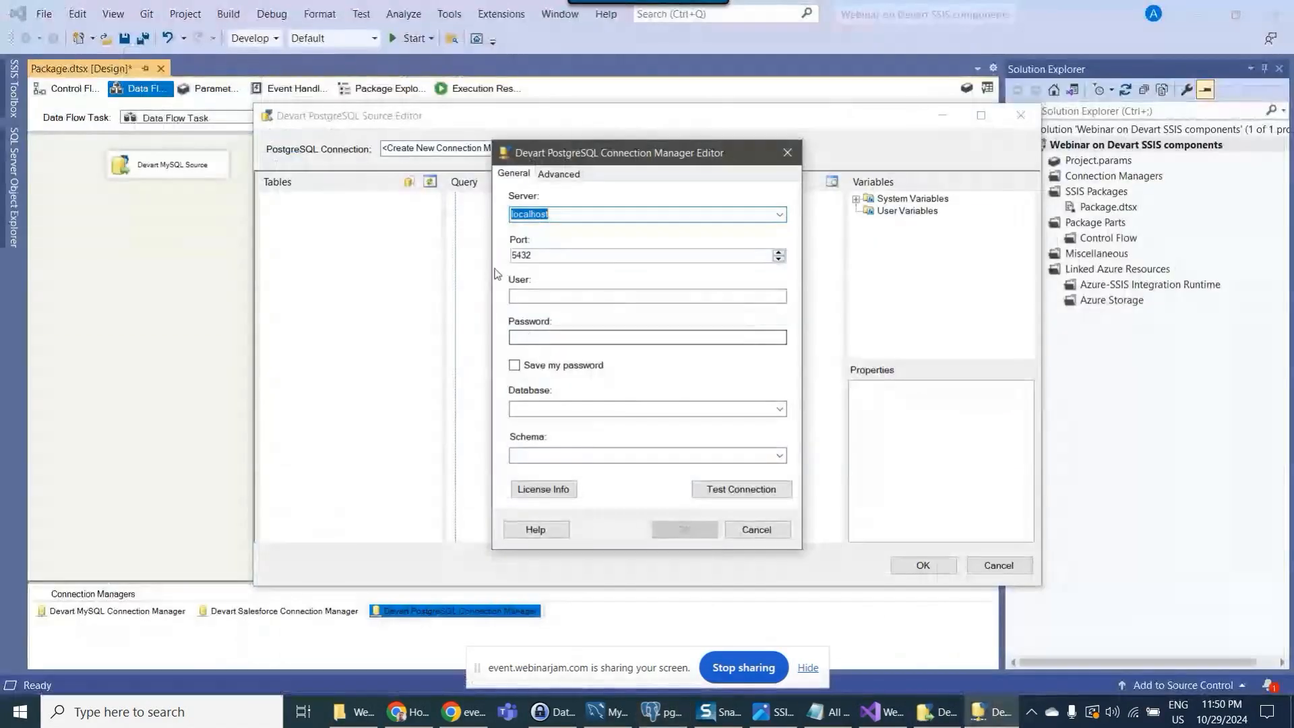
pyautogui.click(549, 257)
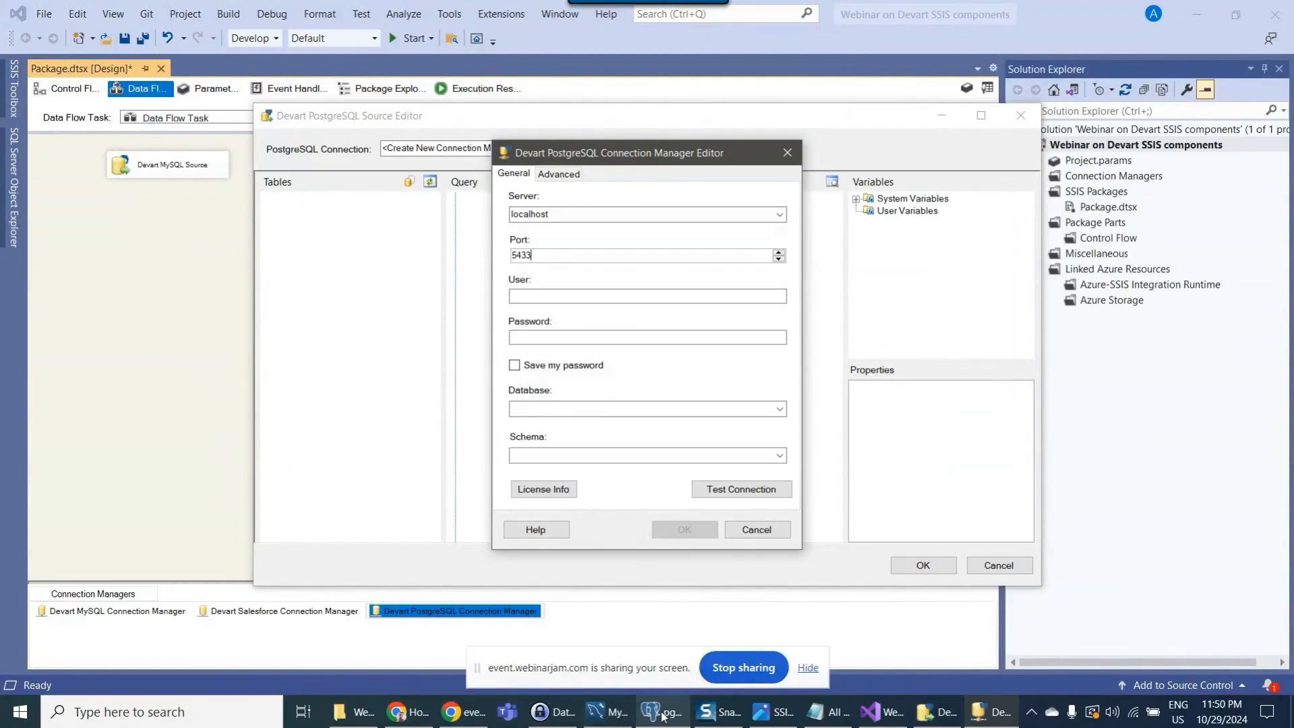
# - Copy the username postgres from pgAdmin into the connection's User field, enter the account password and enable saving it
pyautogui.click(662, 712)
pyautogui.doubleClick(537, 274)
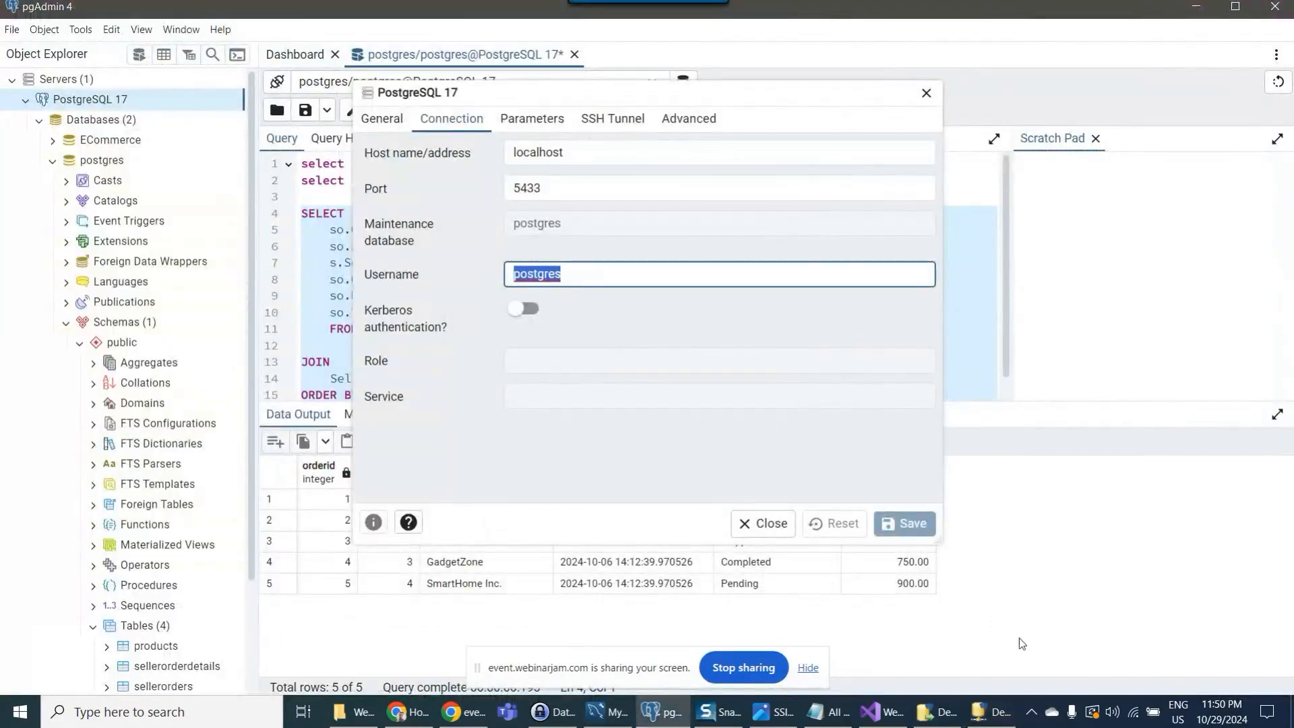
pyautogui.click(990, 712)
pyautogui.click(546, 297)
pyautogui.hotkey('ctrl', 'v')
pyautogui.click(553, 338)
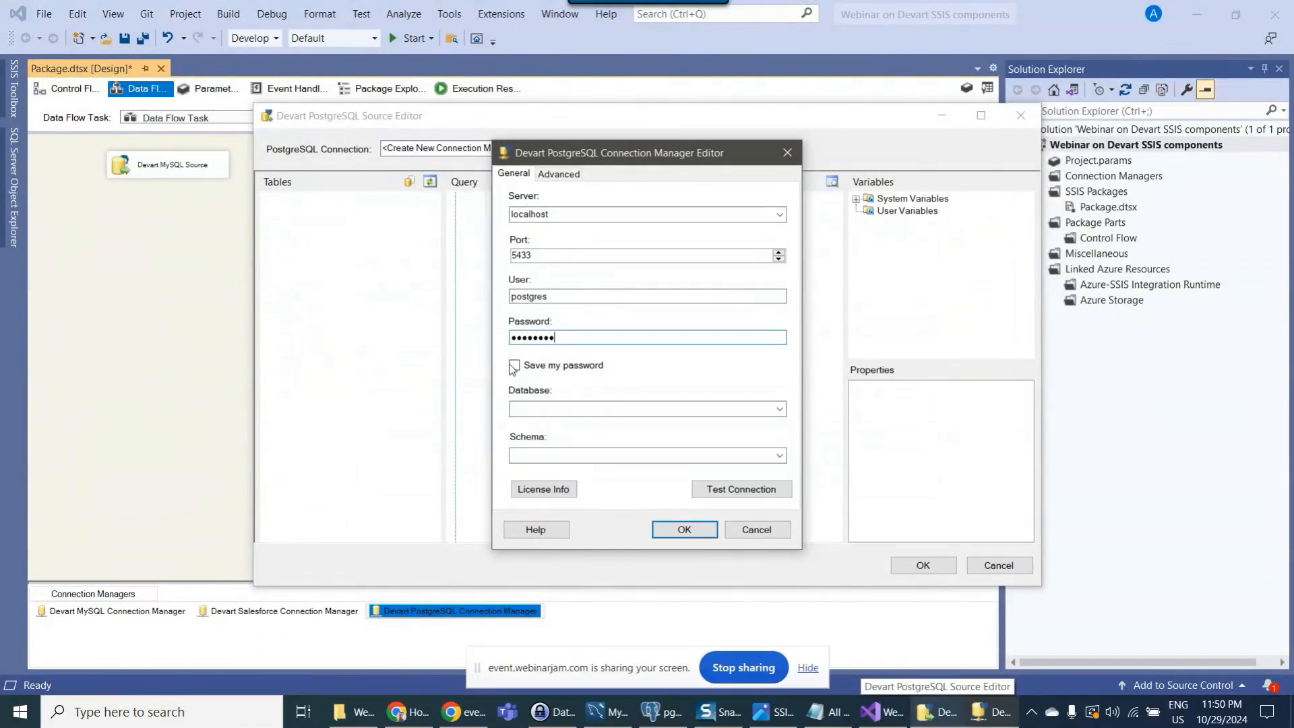
# - Select the postgres database, test the PostgreSQL connection and save the connection manager
pyautogui.click(780, 410)
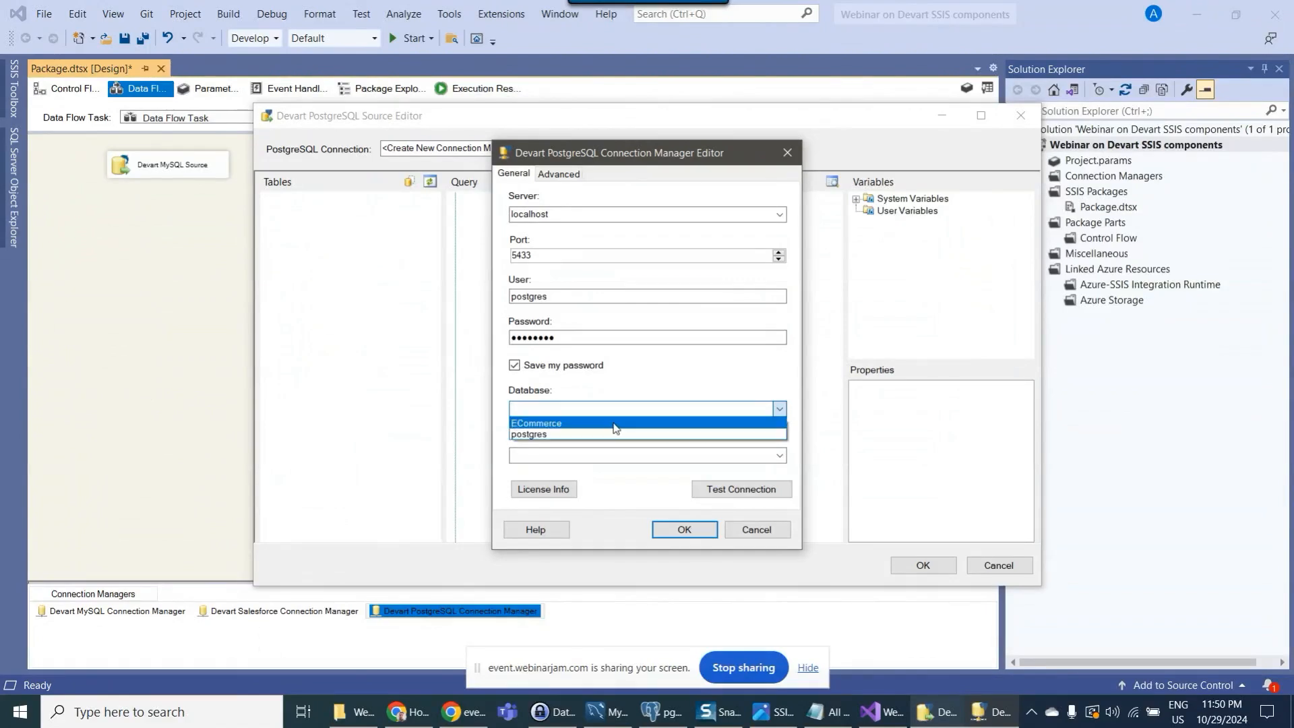
pyautogui.click(565, 434)
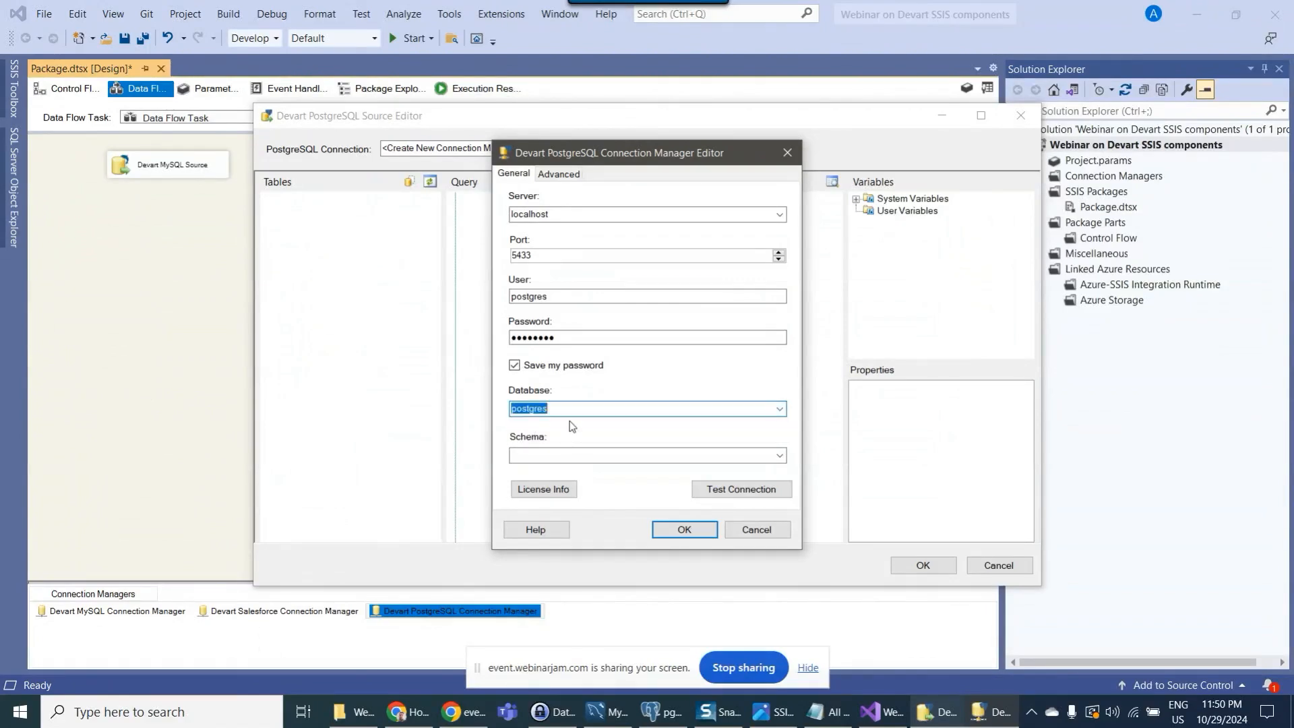
pyautogui.click(743, 492)
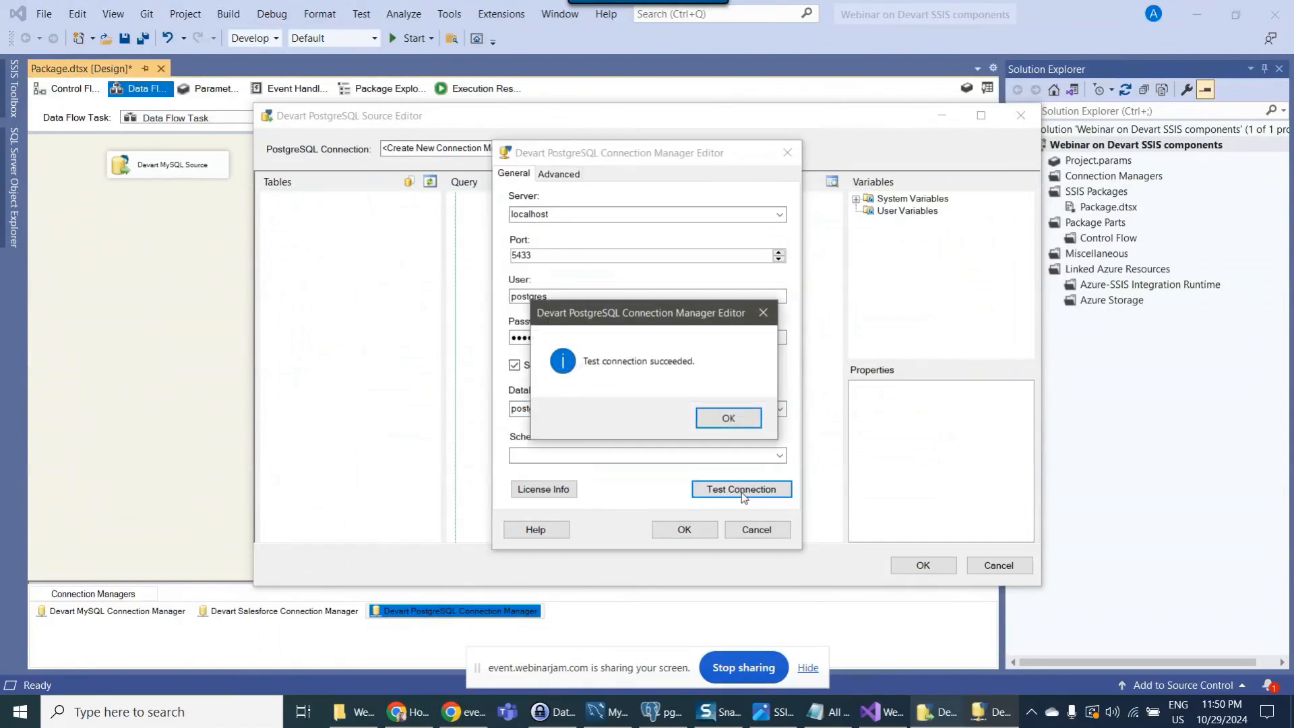
pyautogui.moveTo(646, 315); pyautogui.dragTo(835, 303)
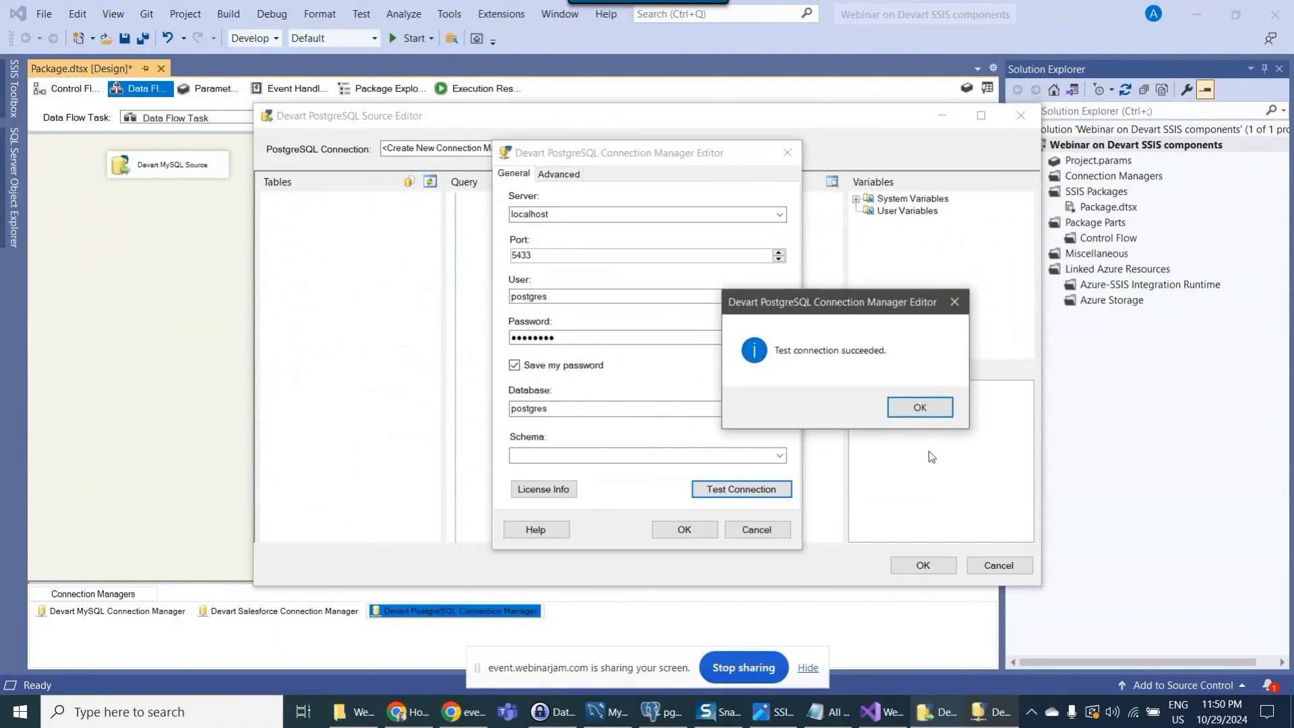
pyautogui.click(917, 407)
pyautogui.click(683, 528)
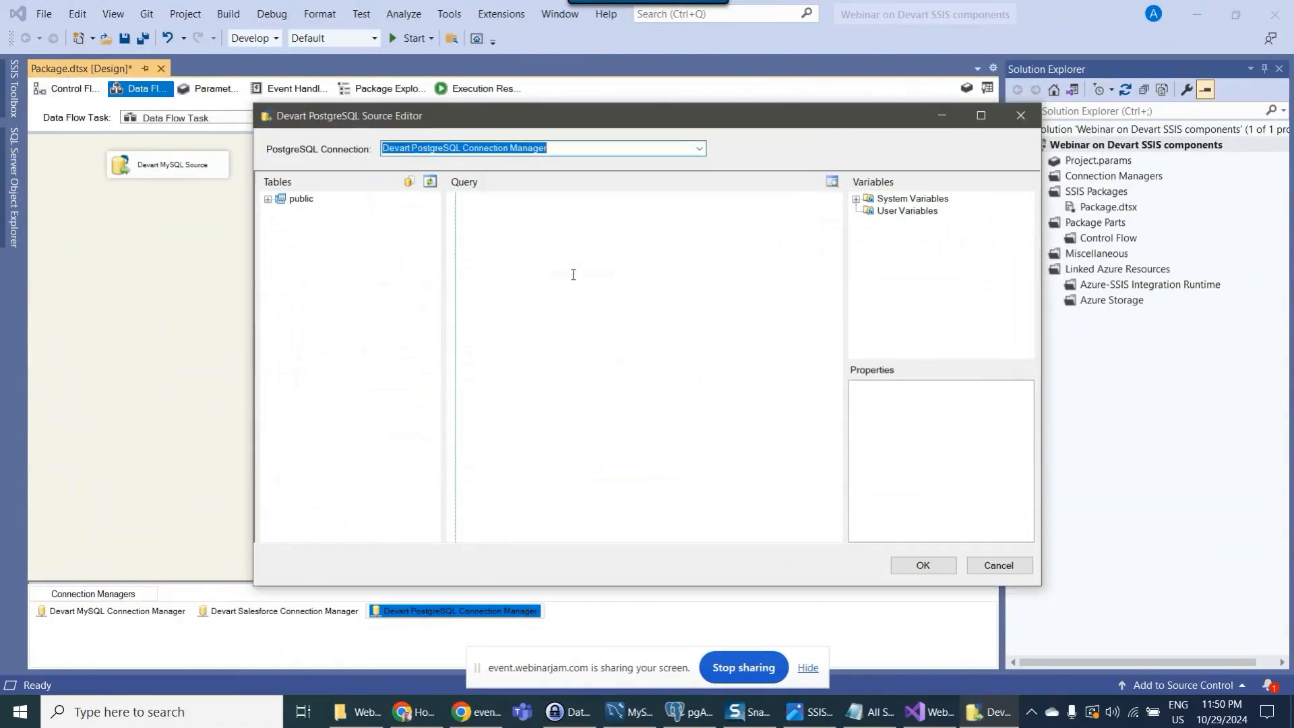
# - Generate a select-all query for the products table in the public schema and preview its data
pyautogui.click(268, 200)
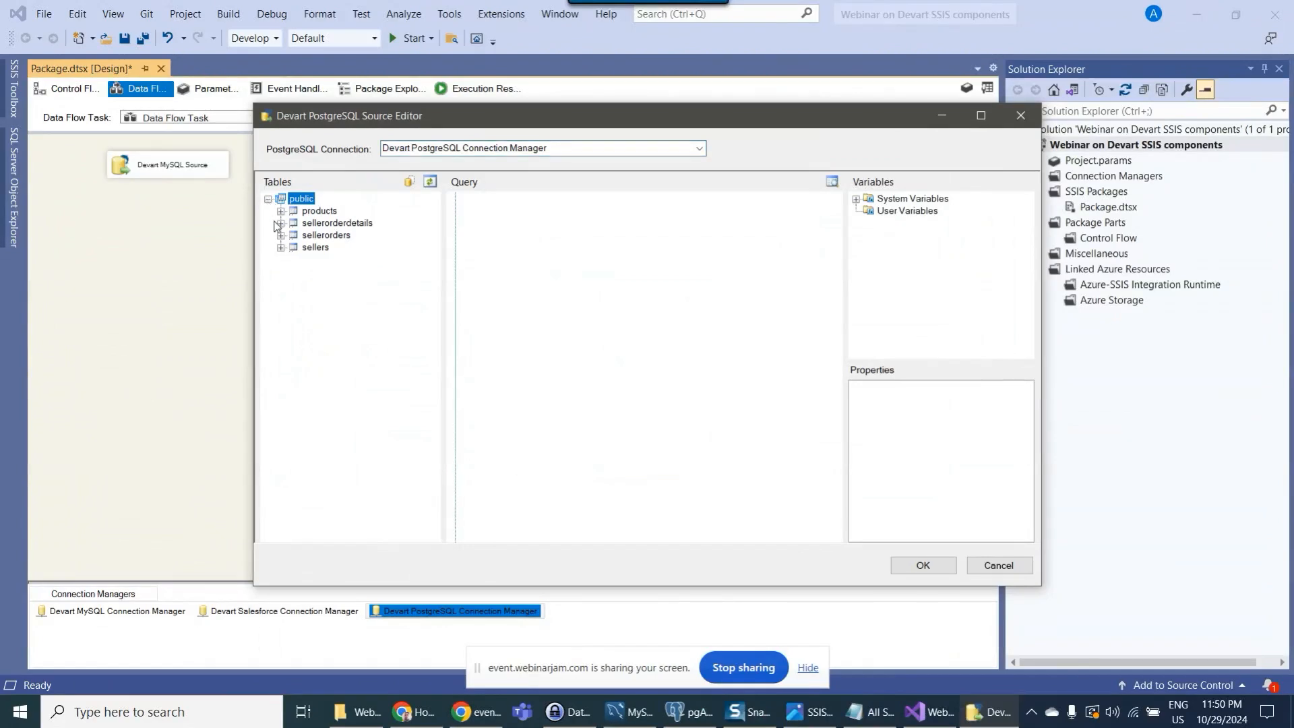
pyautogui.click(319, 211)
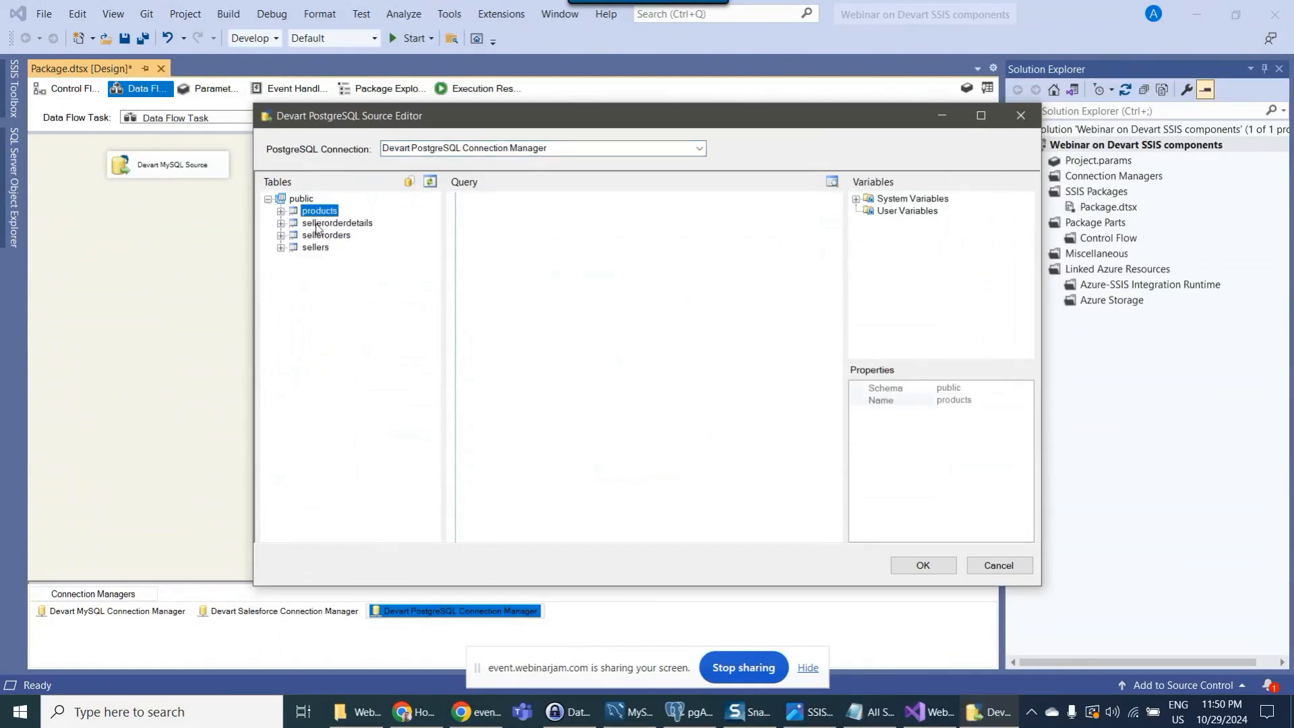
pyautogui.moveTo(322, 212); pyautogui.dragTo(596, 255)
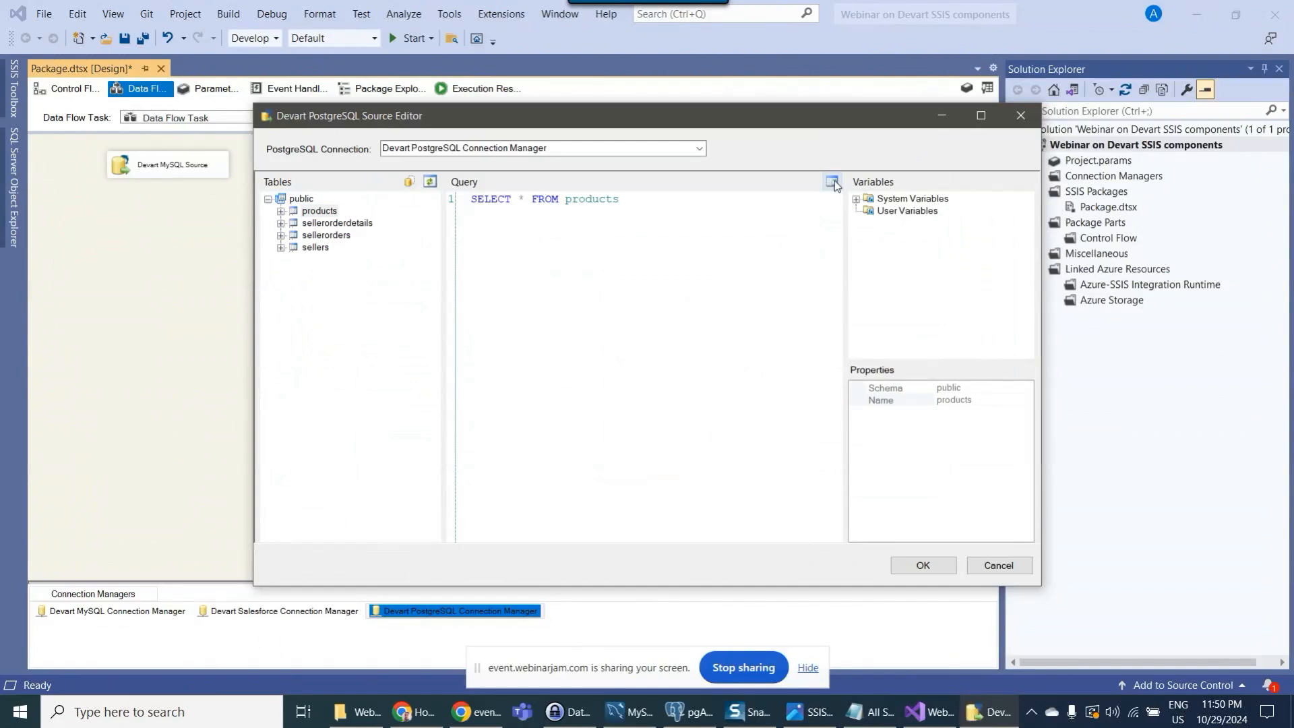
pyautogui.click(831, 182)
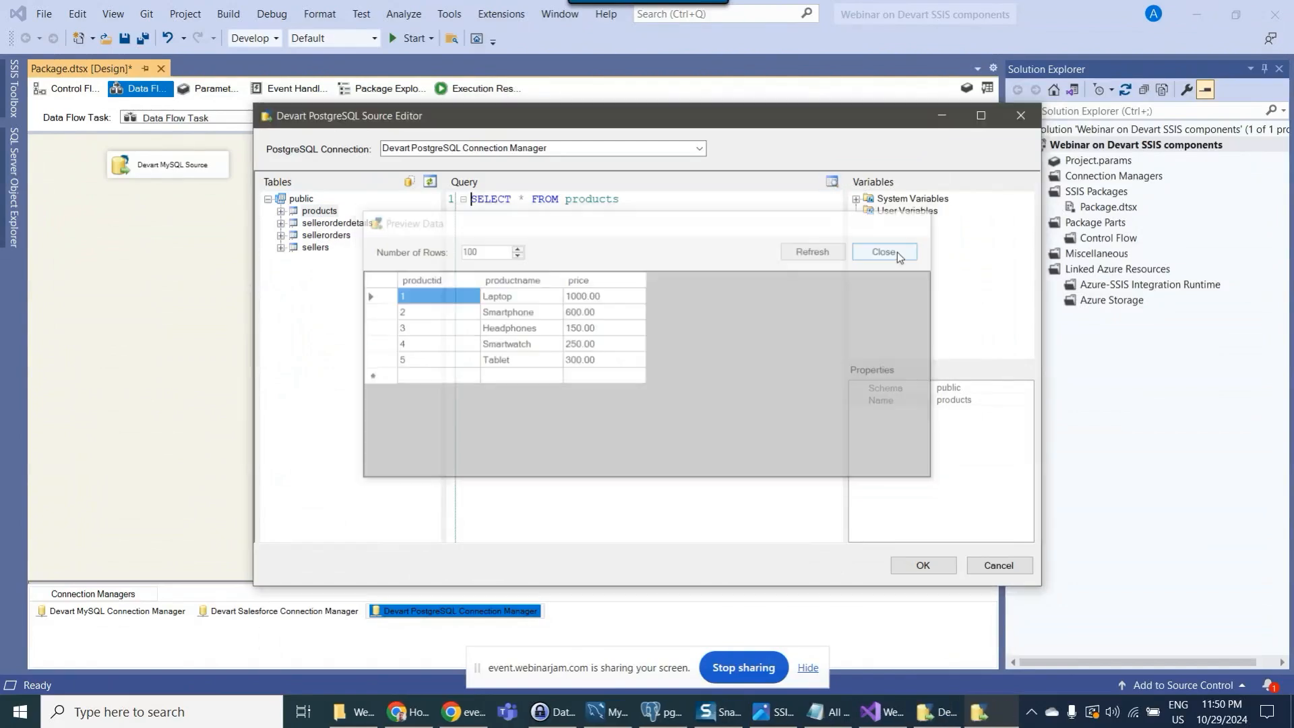
pyautogui.click(896, 252)
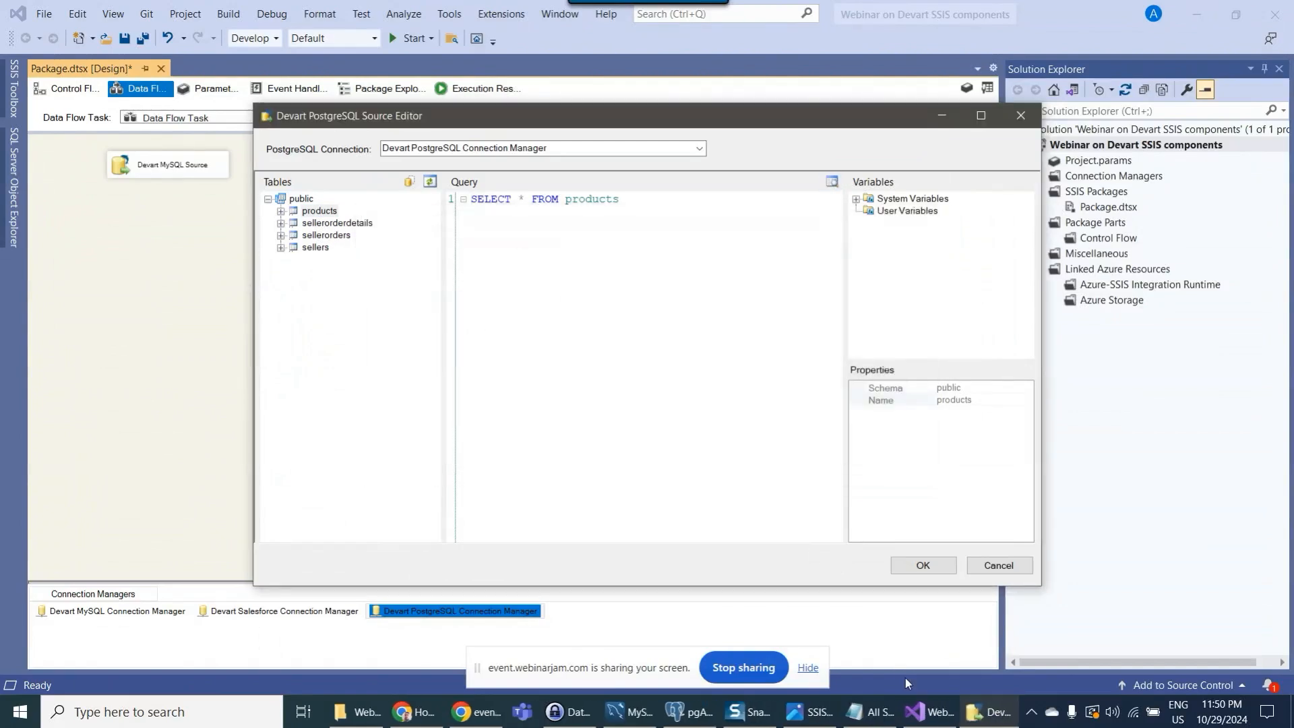
# - Replace the PostgreSQL source's entire query with the SellerOrders and Sellers join query from Notepad
pyautogui.click(870, 711)
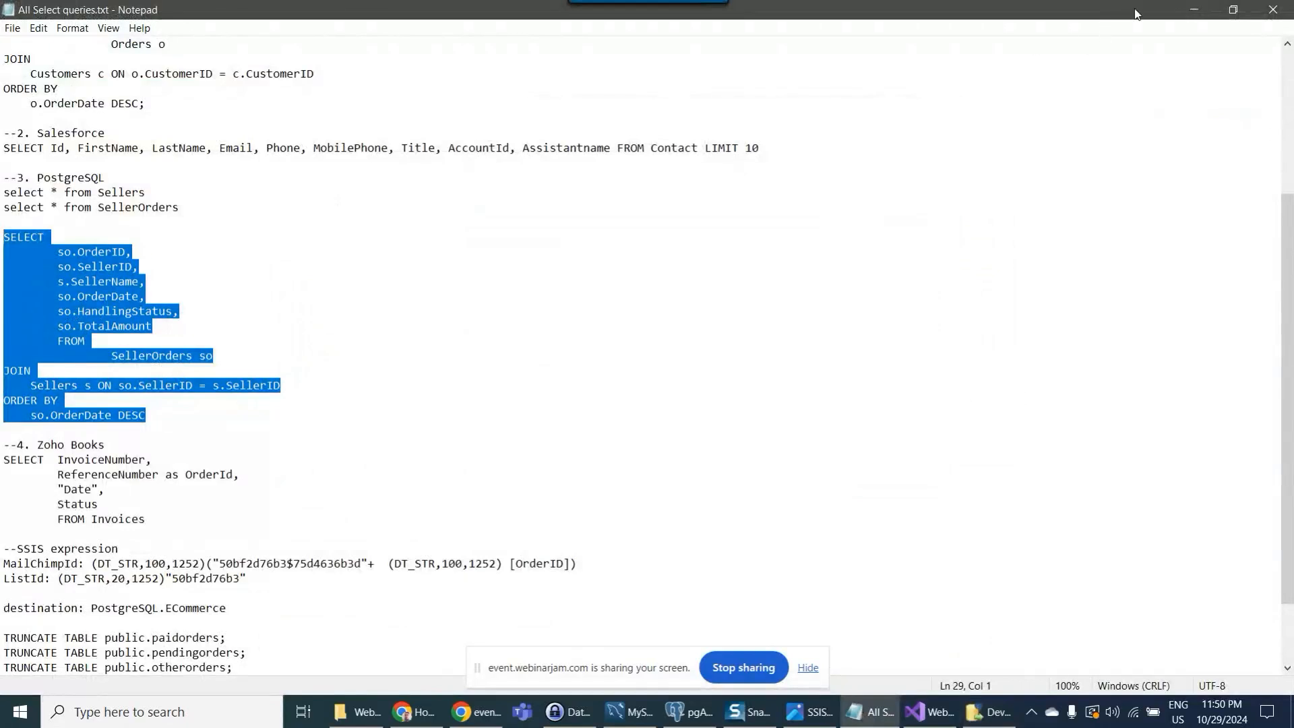
pyautogui.click(1194, 4)
pyautogui.hotkey('ctrl', 'a')
pyautogui.write('SELECT \tso.OrderID, \tso.SellerID, \ts.SellerName, \tso.OrderDate, \tso.HandlingStatus, \tso.TotalAmount \tFROM \t\tSellerOrders so JOIN     Sellers s ON so.SellerID = s.SellerID ORDER BY     so.OrderDate DESC')
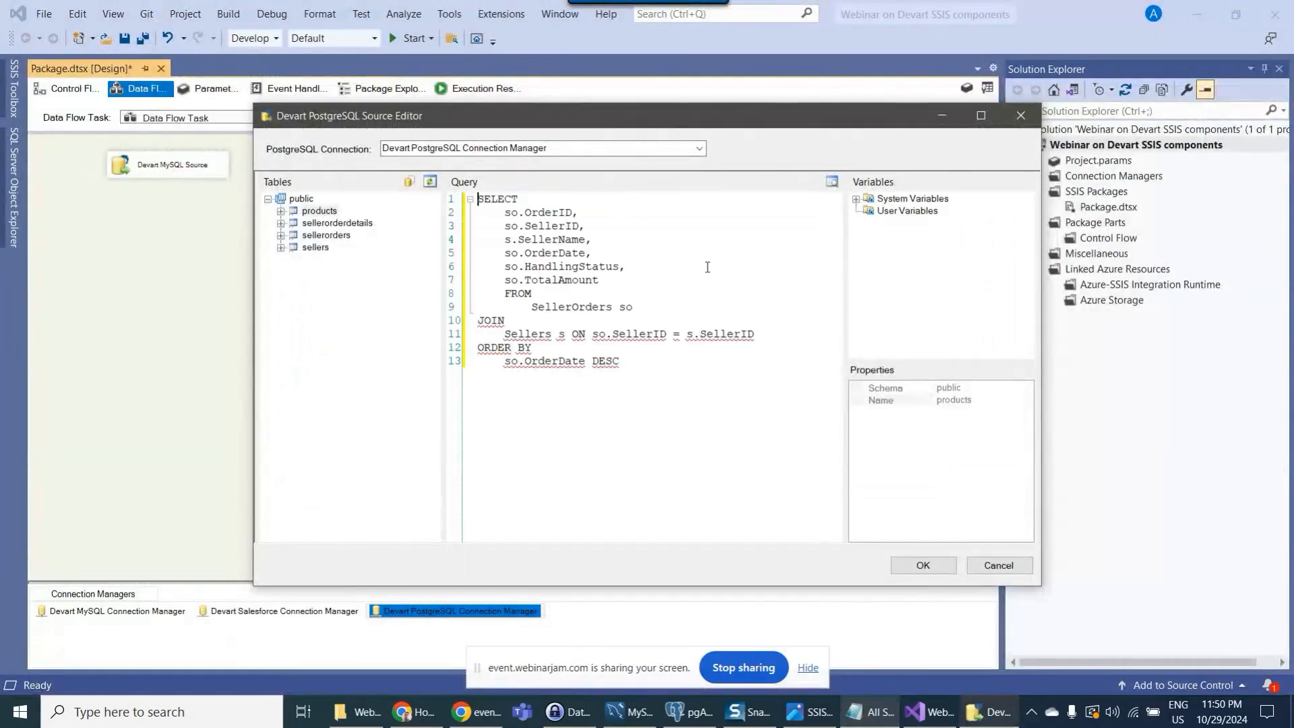
# - Preview the data returned by the seller orders join query and save the PostgreSQL source's settings
pyautogui.click(832, 183)
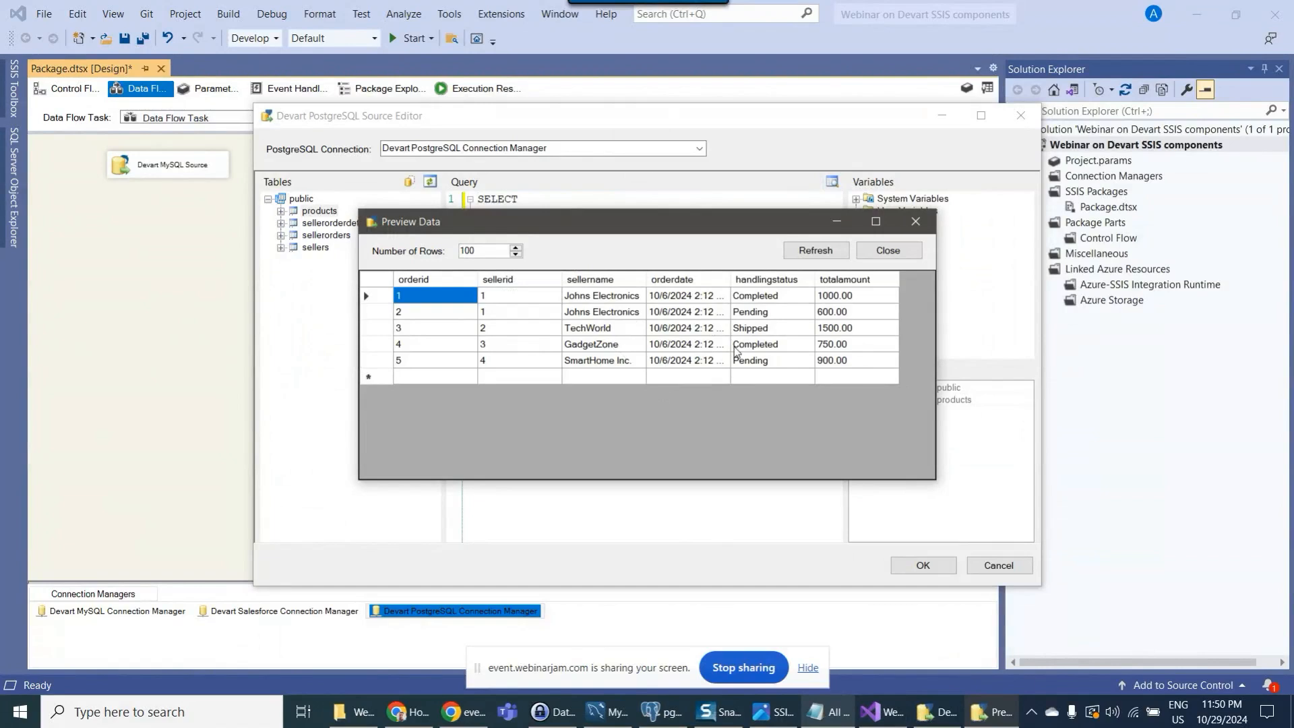
pyautogui.moveTo(677, 232); pyautogui.dragTo(564, 280)
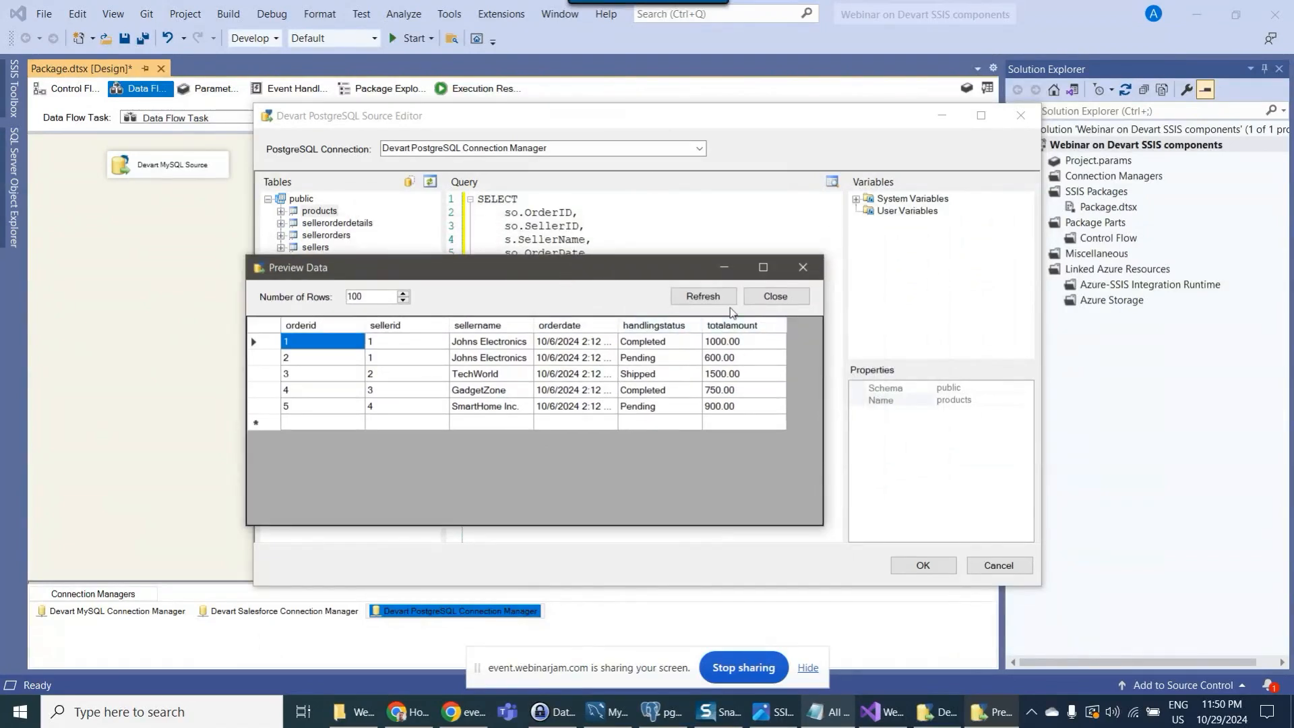
pyautogui.click(775, 296)
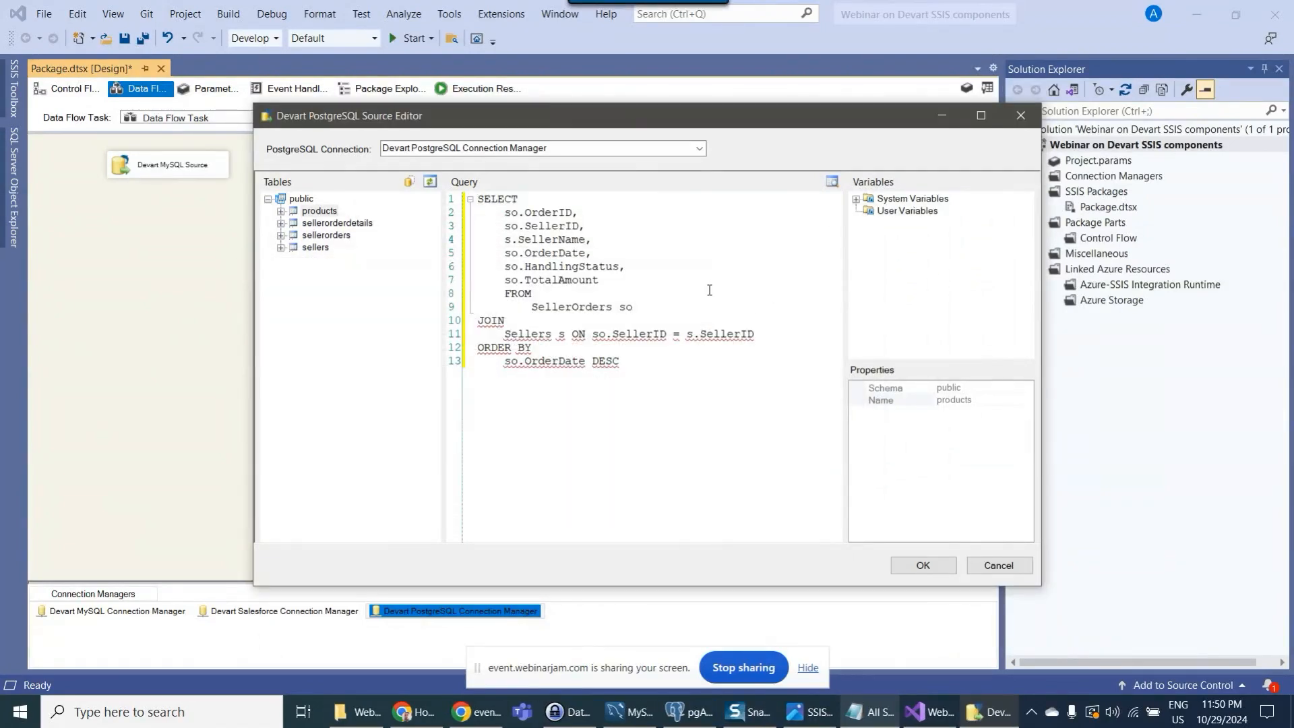
pyautogui.click(921, 566)
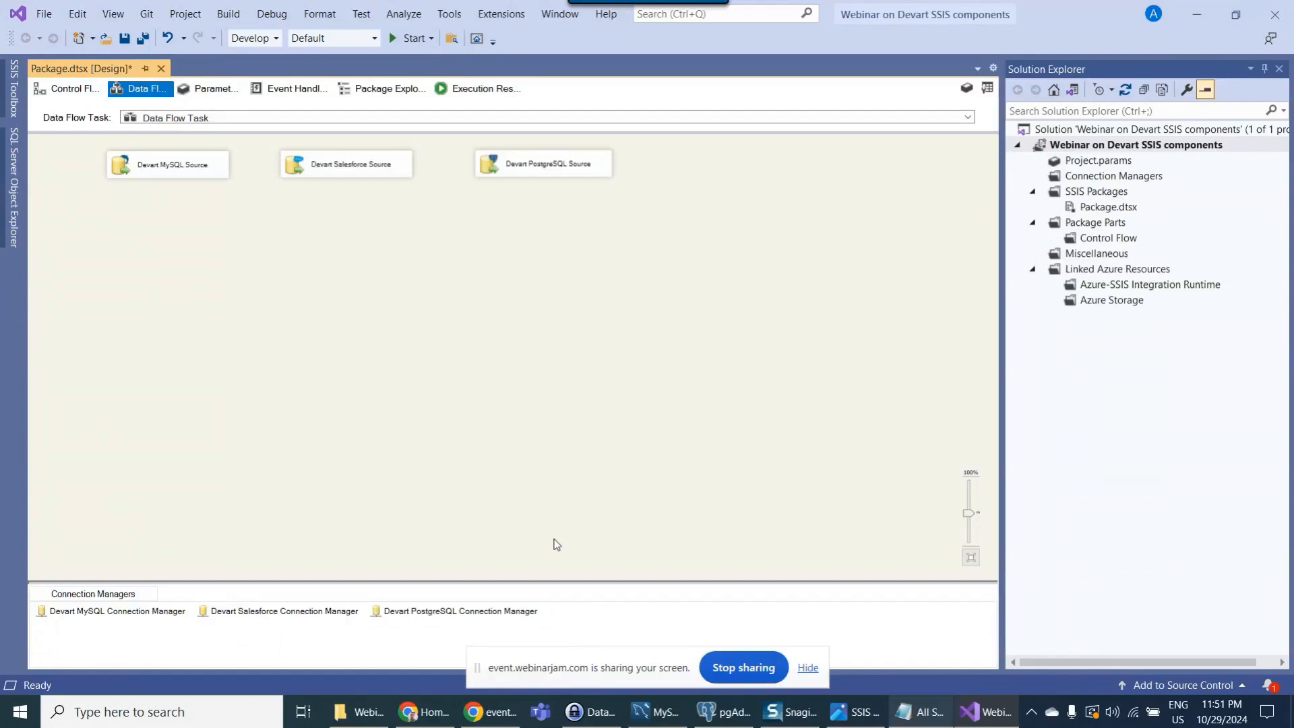
# - Switch to Zoho Books in the browser and review the sales customers and the order numbers and statuses of all invoices
pyautogui.click(423, 711)
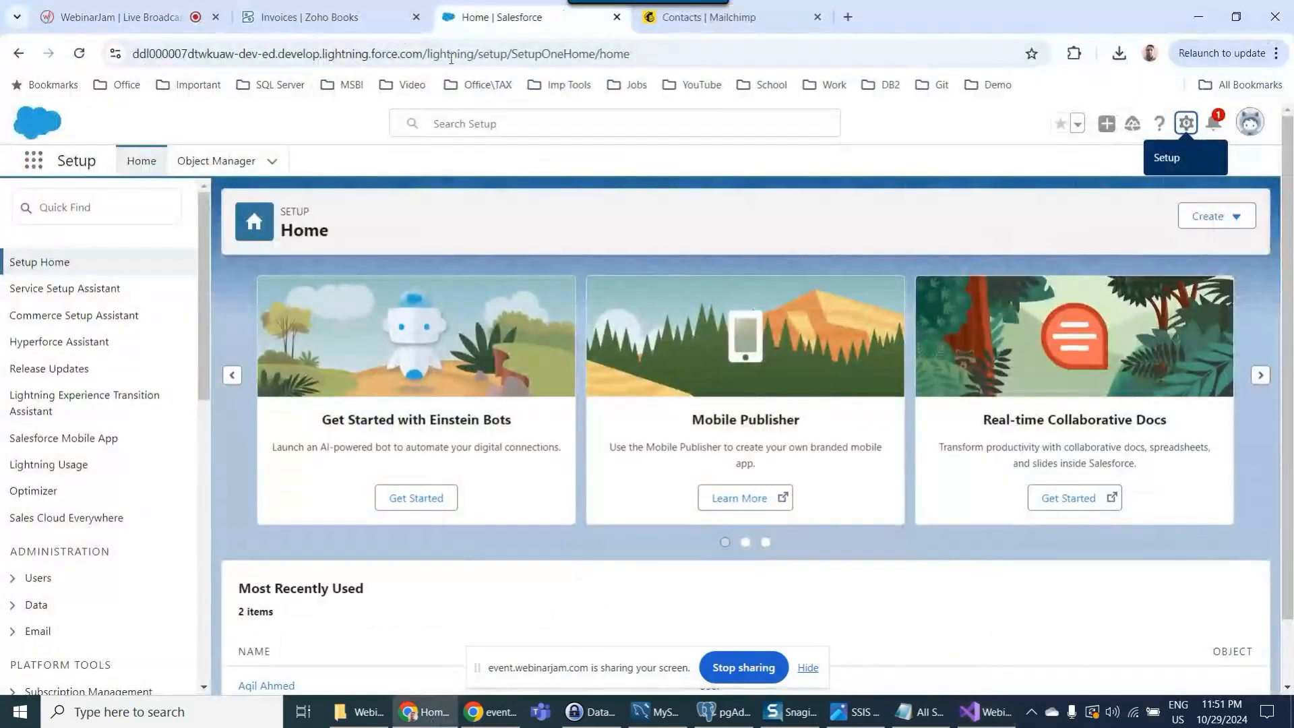
pyautogui.click(334, 14)
pyautogui.click(65, 213)
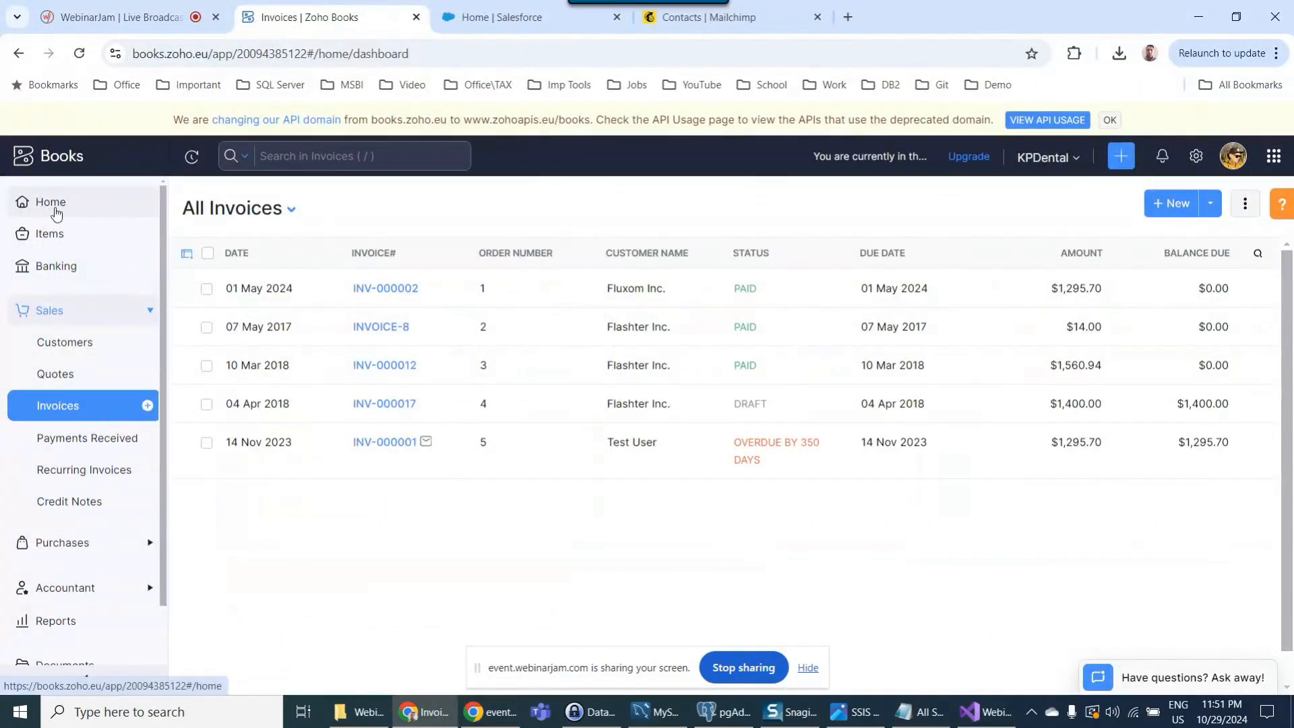
pyautogui.click(67, 311)
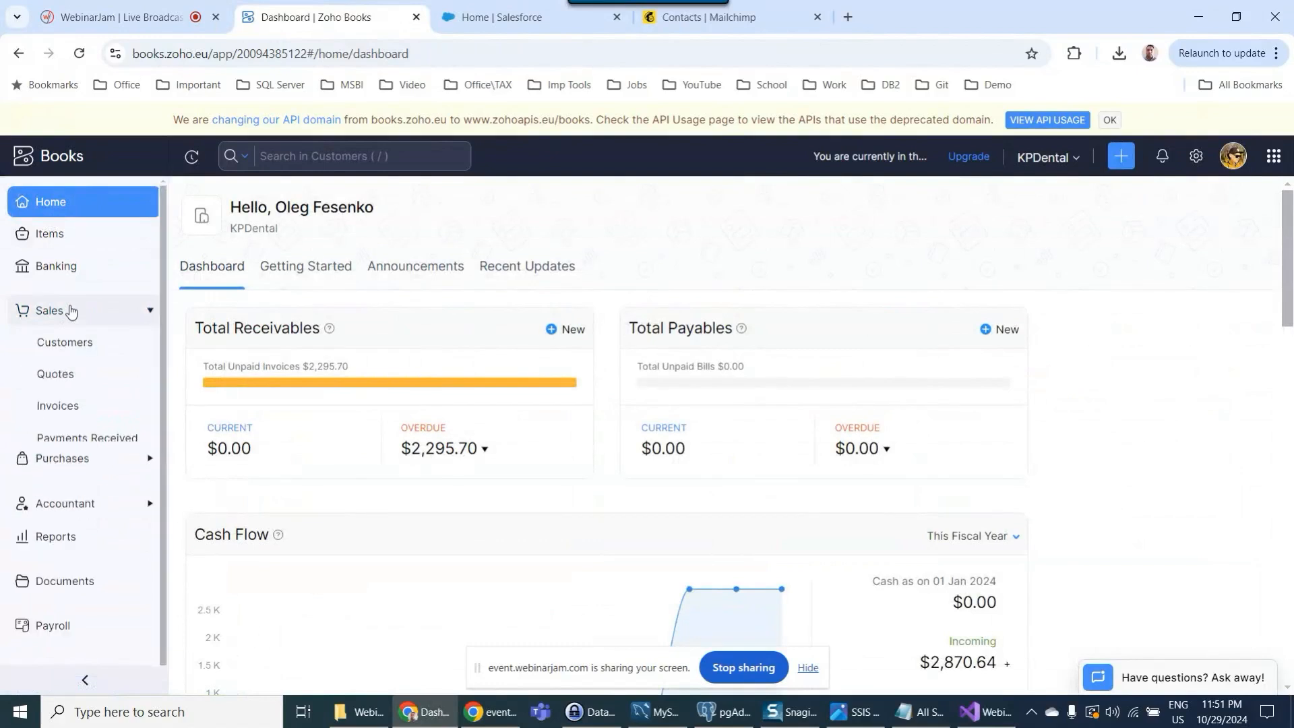
pyautogui.click(70, 346)
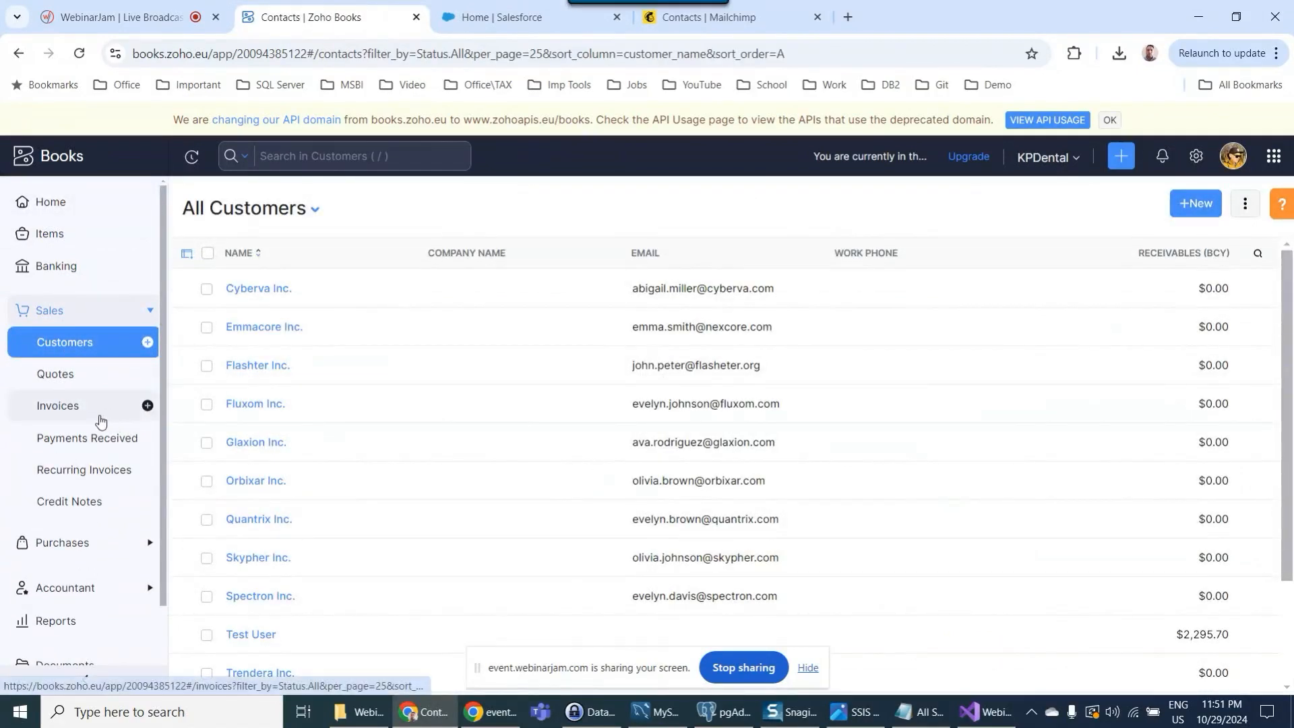
pyautogui.click(66, 406)
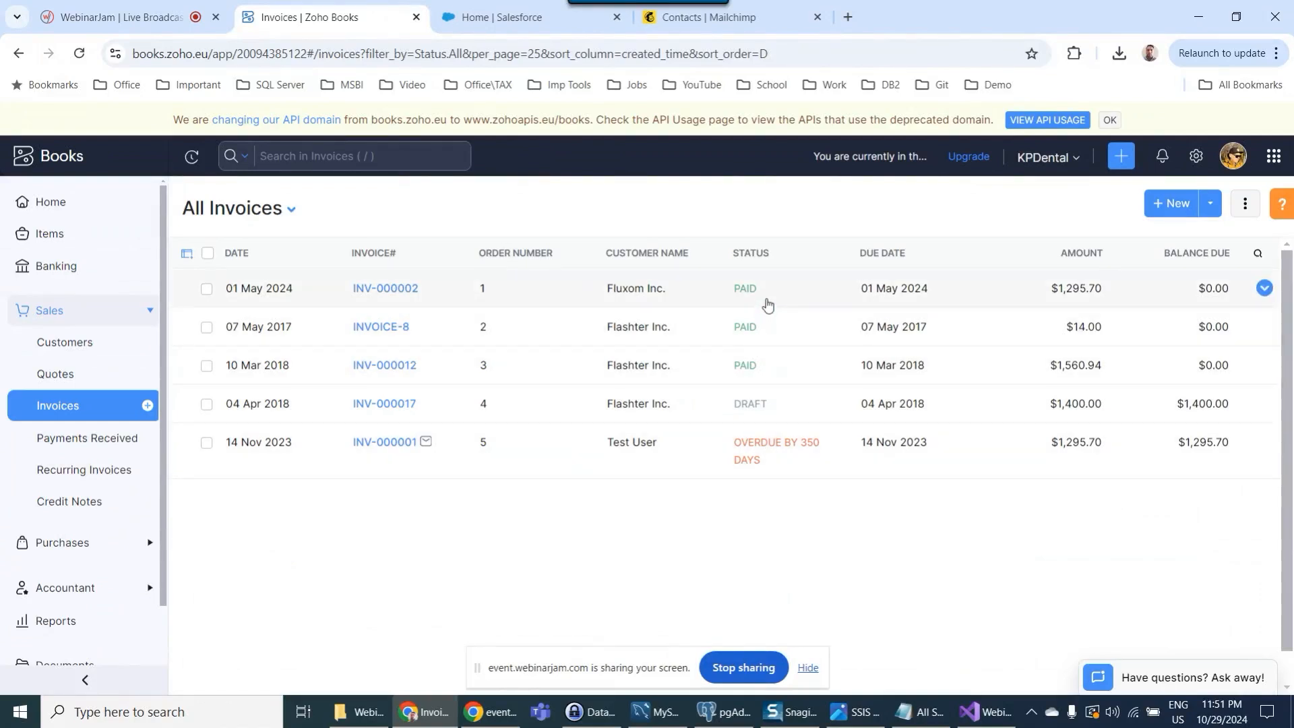
# - Switch to Visual Studio, search the SSIS Toolbox for "zohobo" and add a Devart ZohoBooks Source beside the PostgreSQL source
pyautogui.click(975, 713)
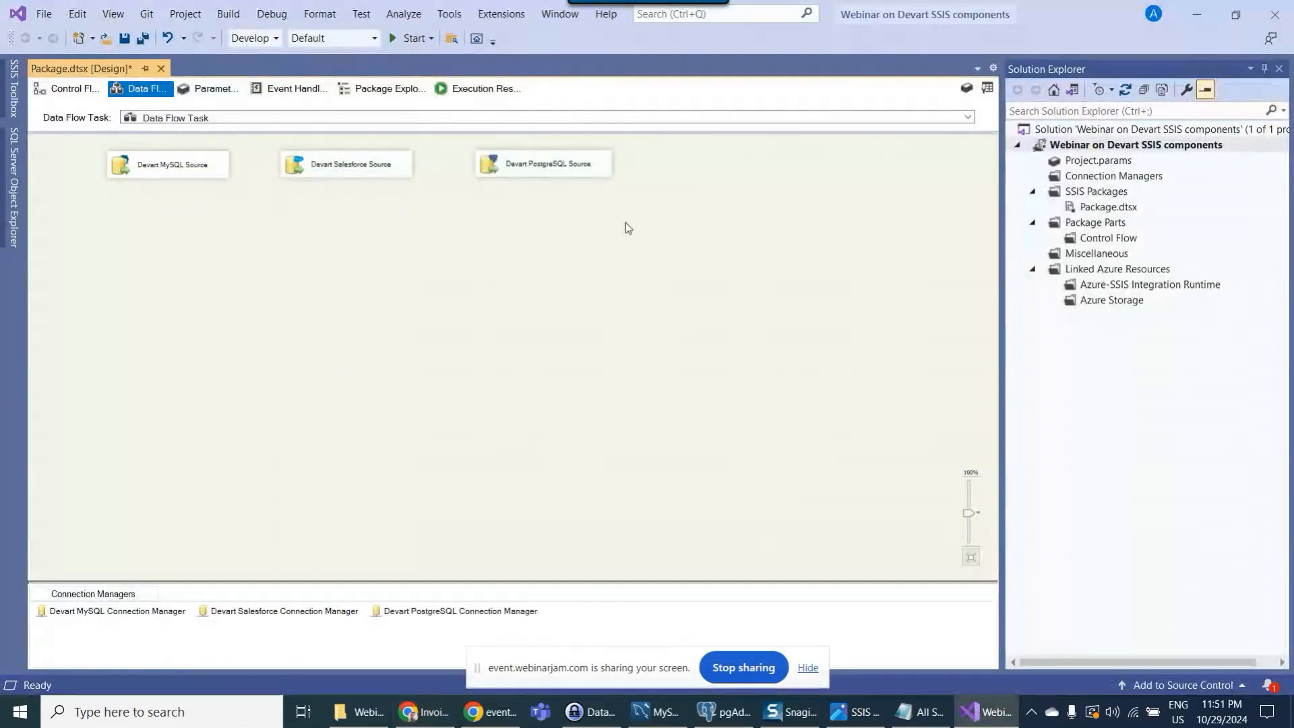
pyautogui.click(14, 87)
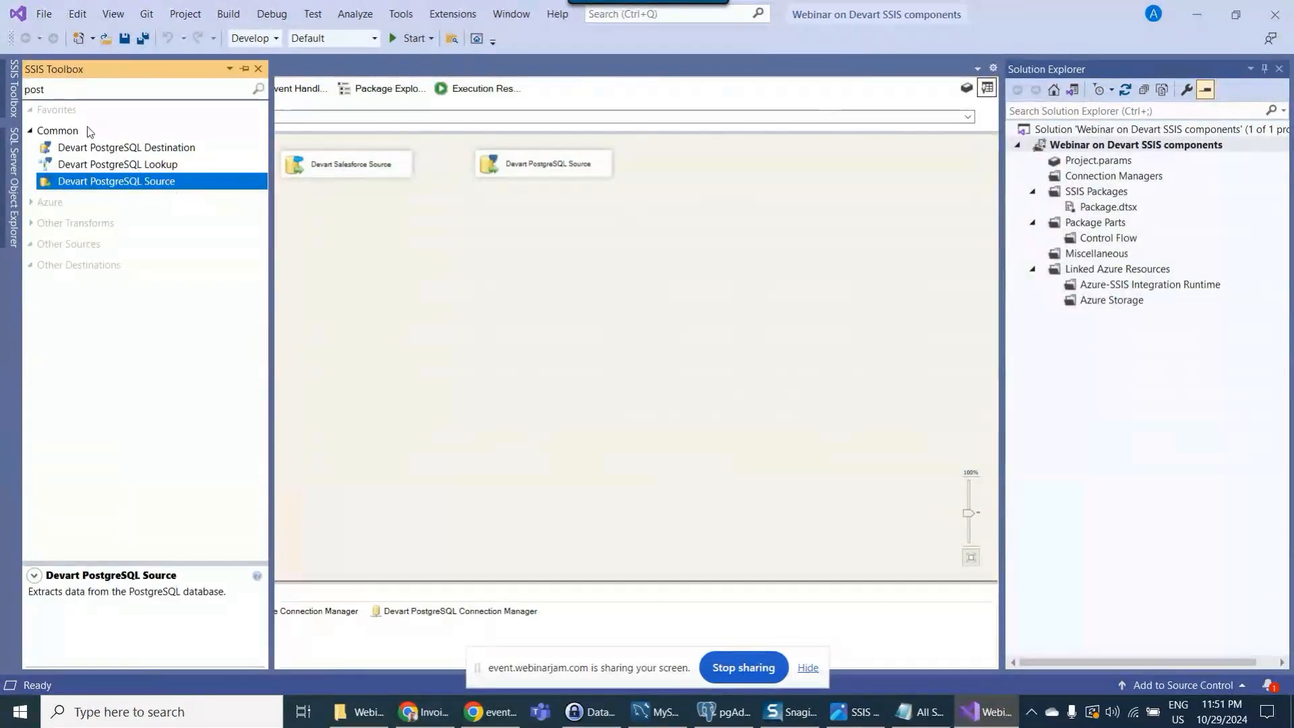
pyautogui.doubleClick(71, 93)
pyautogui.write('zohobo')
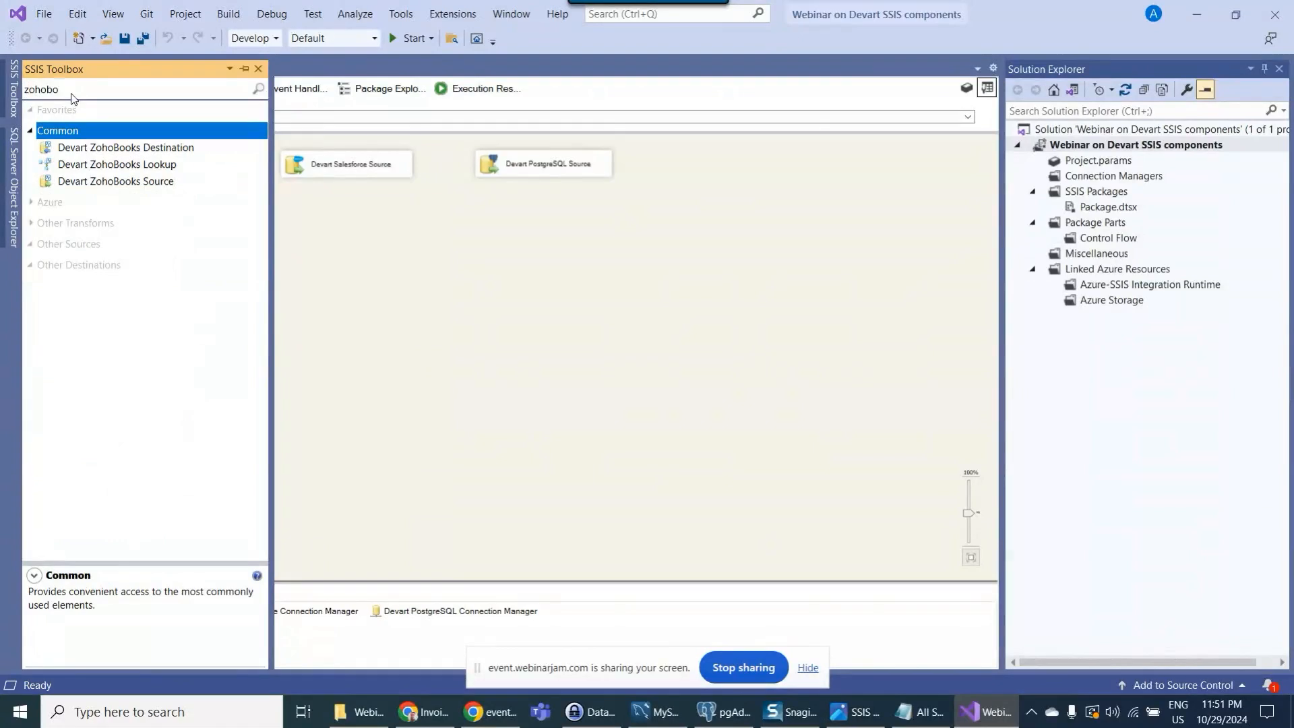
pyautogui.moveTo(125, 182); pyautogui.dragTo(674, 169)
# - Open the ZohoBooks source for editing and start creating a new ZohoBooks connection manager
pyautogui.rightClick(678, 169)
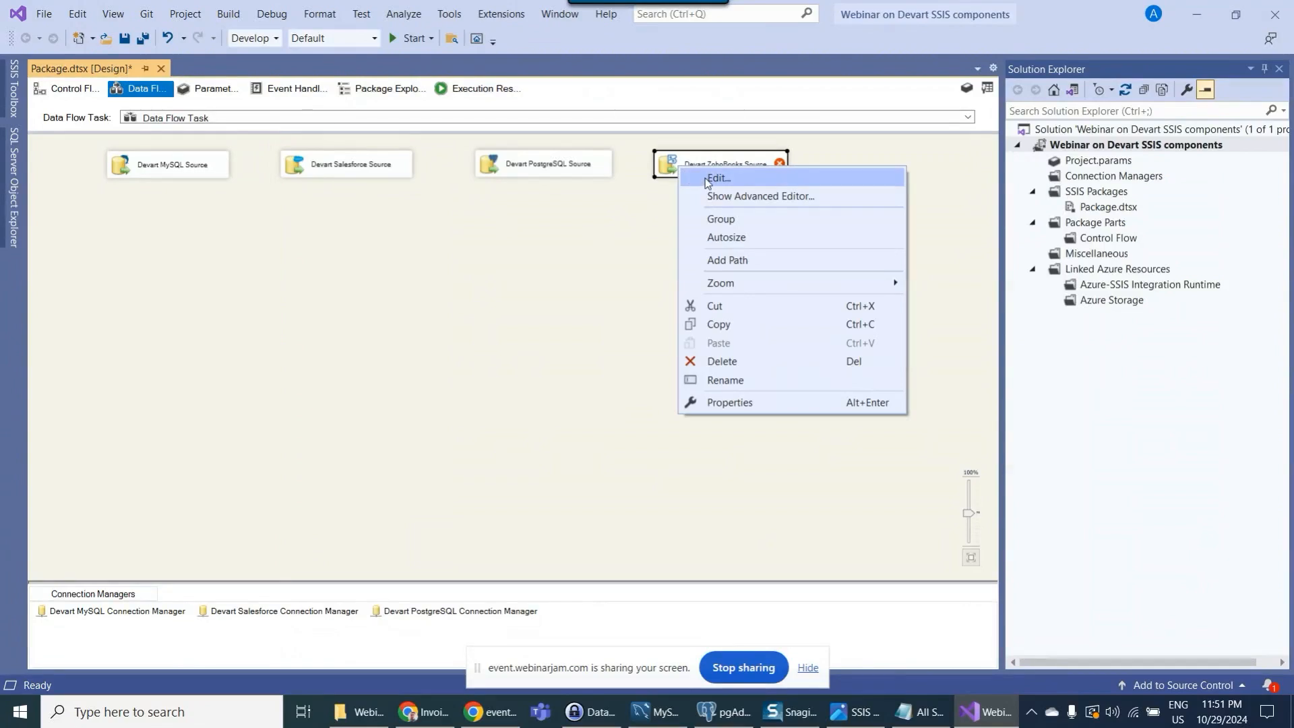
pyautogui.click(704, 178)
pyautogui.click(712, 148)
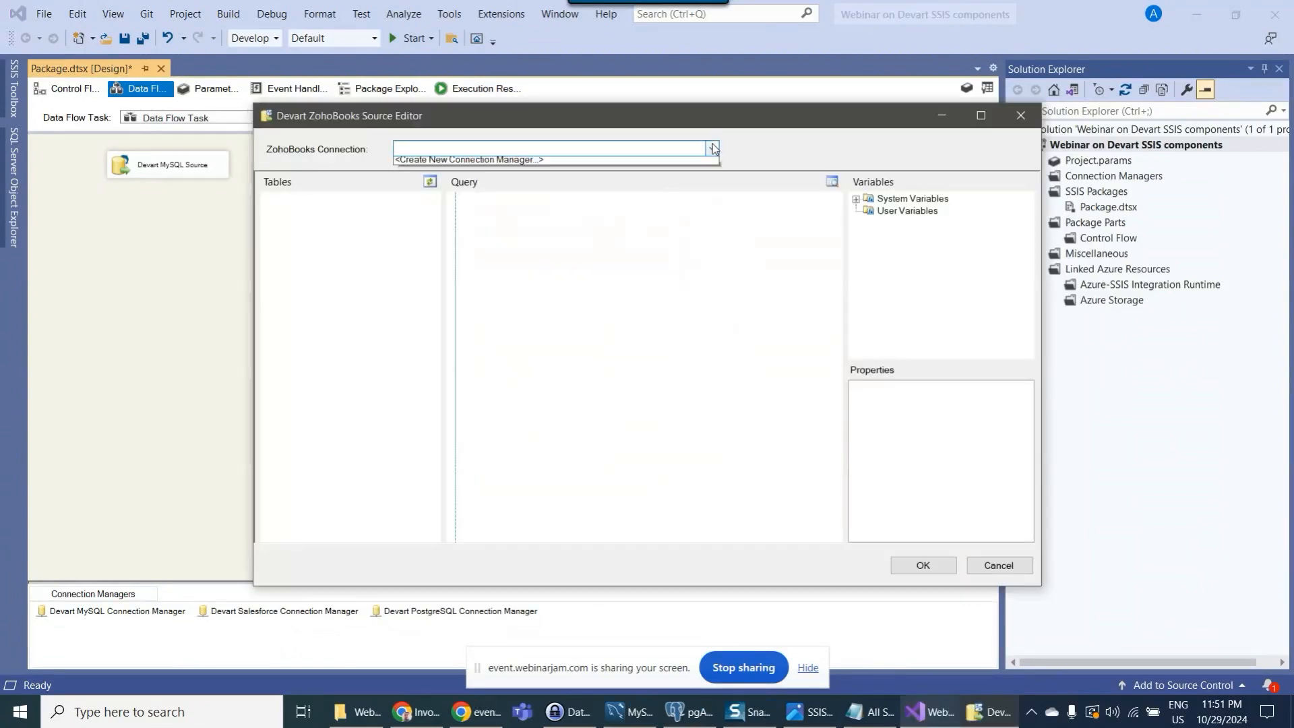
pyautogui.click(668, 175)
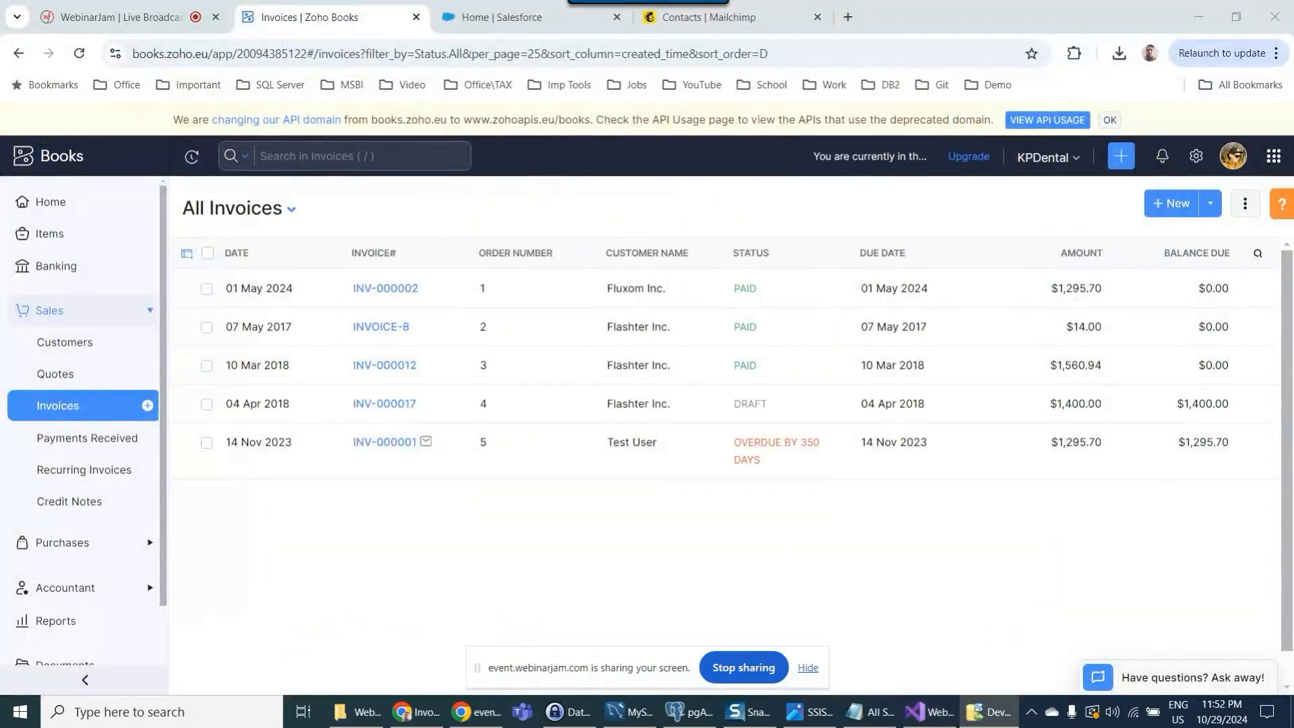
# - Return to the ZohoBooks connection settings in Visual Studio and set the data center to Europe
pyautogui.click(929, 715)
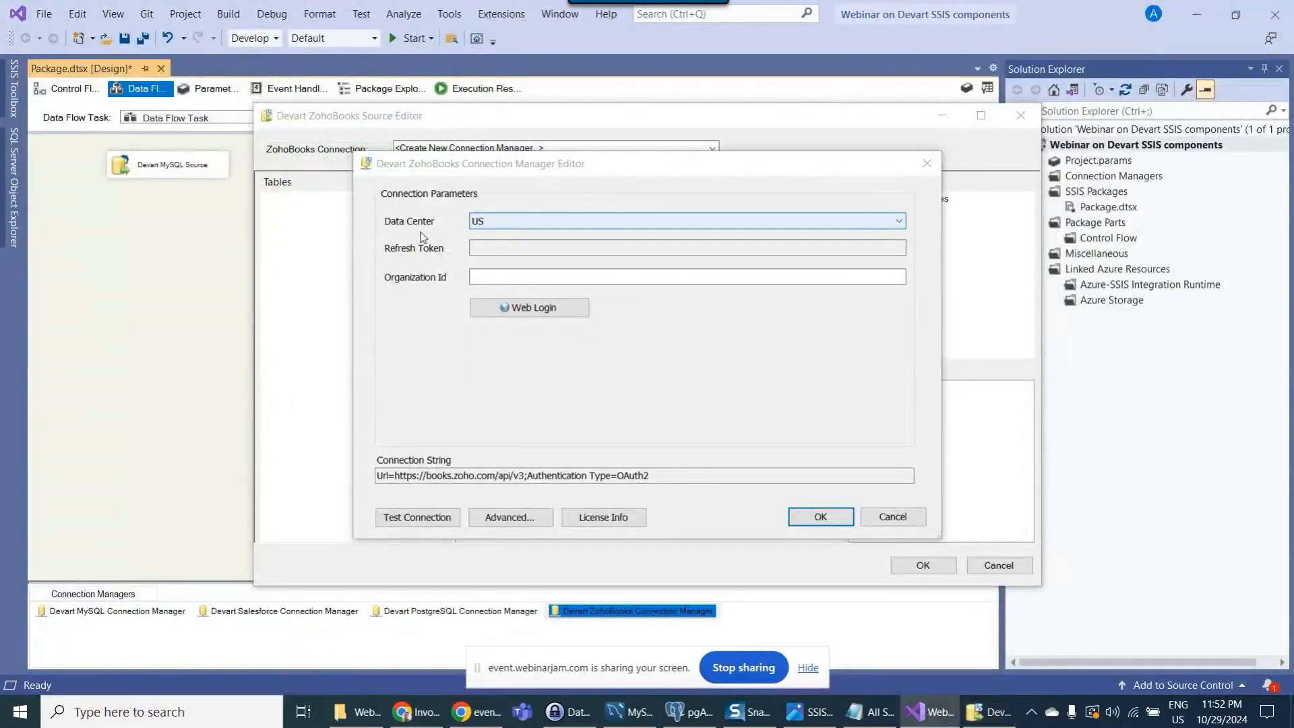
pyautogui.click(539, 223)
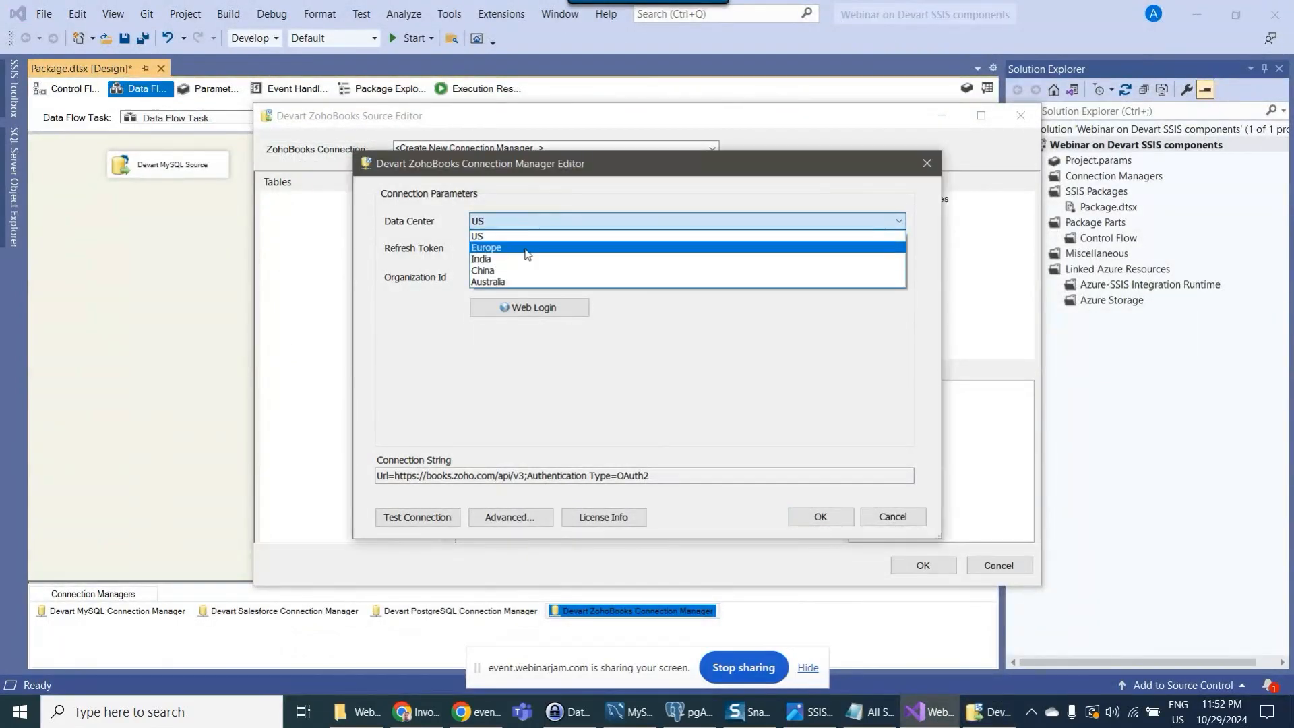
pyautogui.click(527, 248)
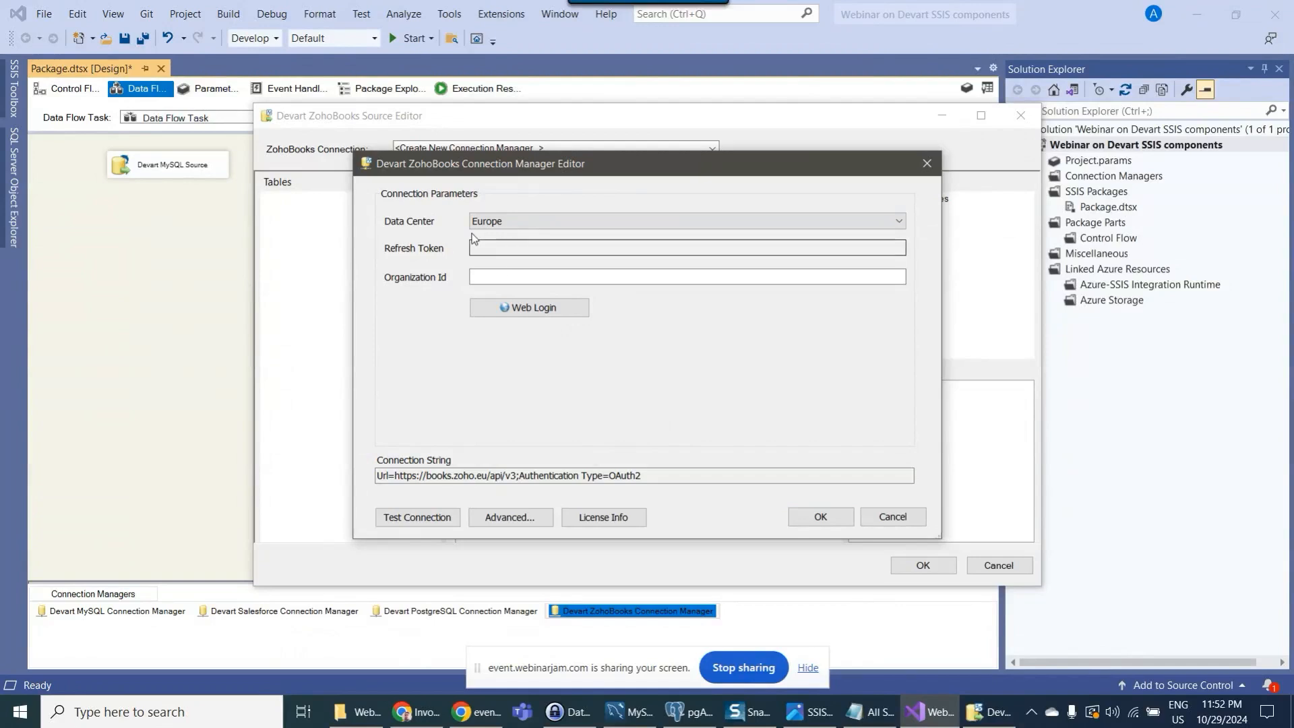
# - Log in to Zoho through the web login, grant Devart SSIS Components access to Books, and return to the connection settings in Visual Studio
pyautogui.click(532, 308)
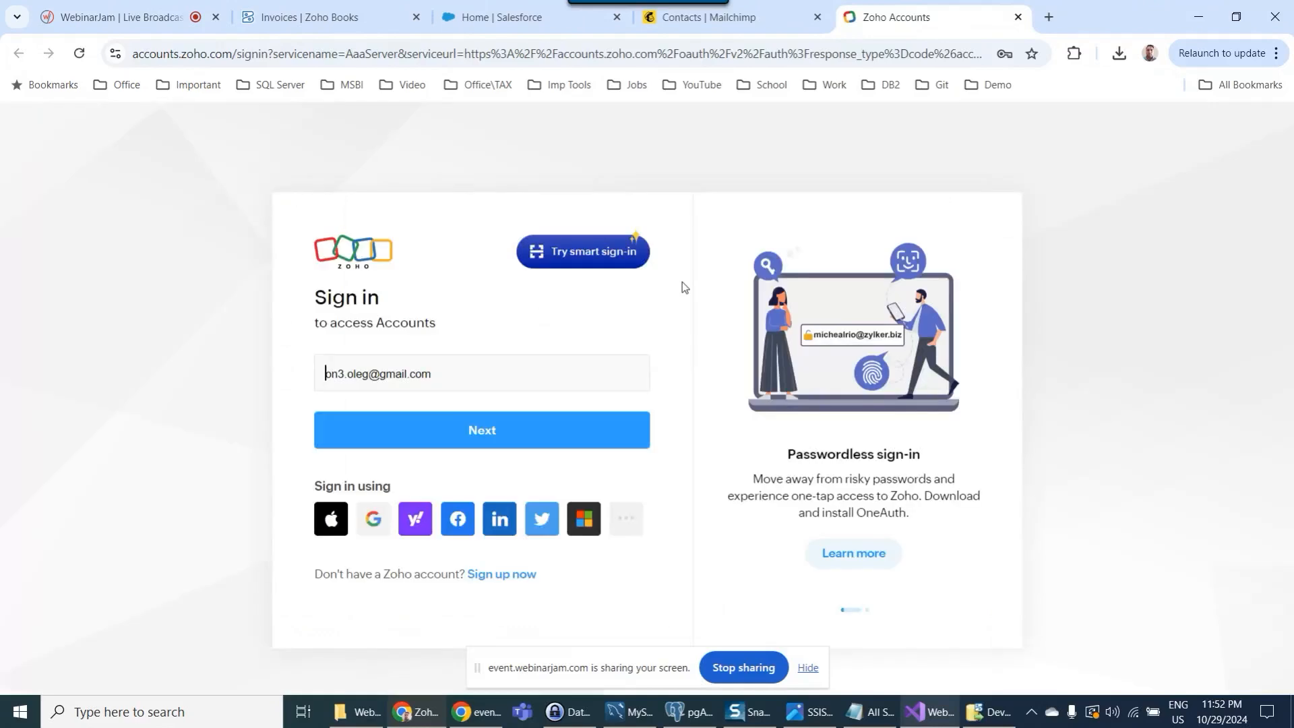
pyautogui.click(549, 429)
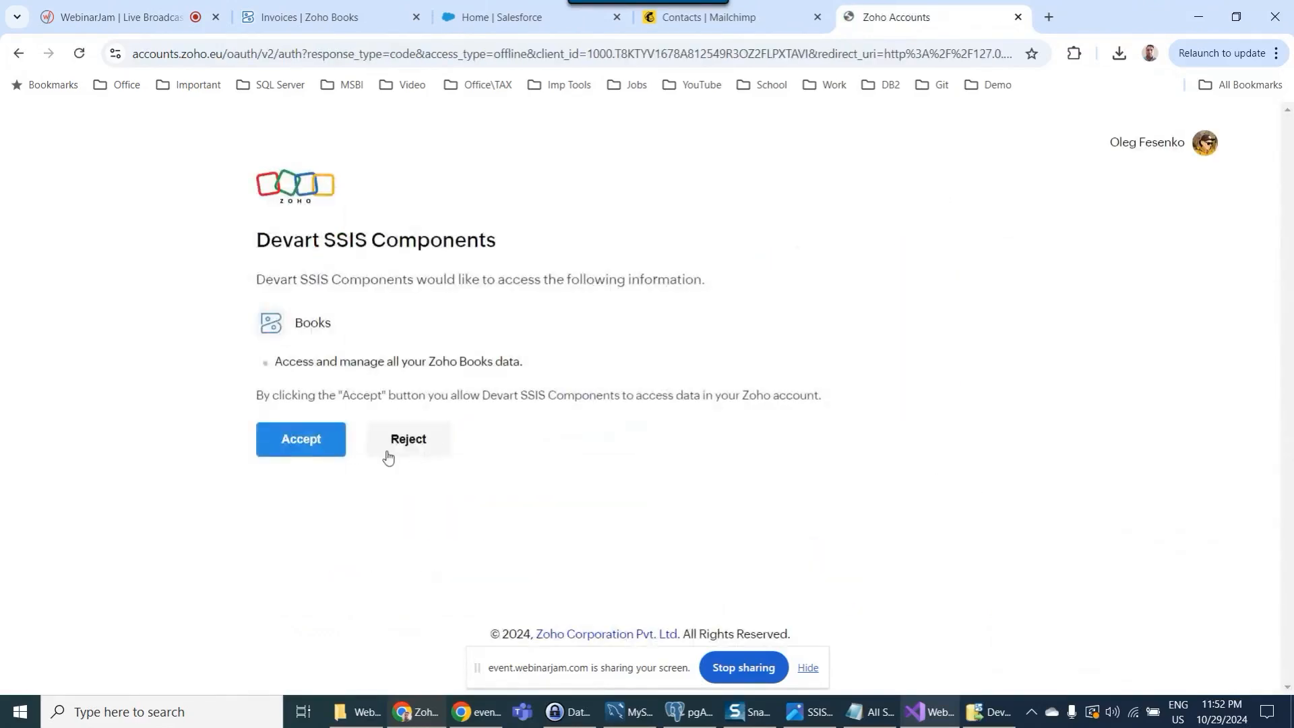
pyautogui.click(307, 445)
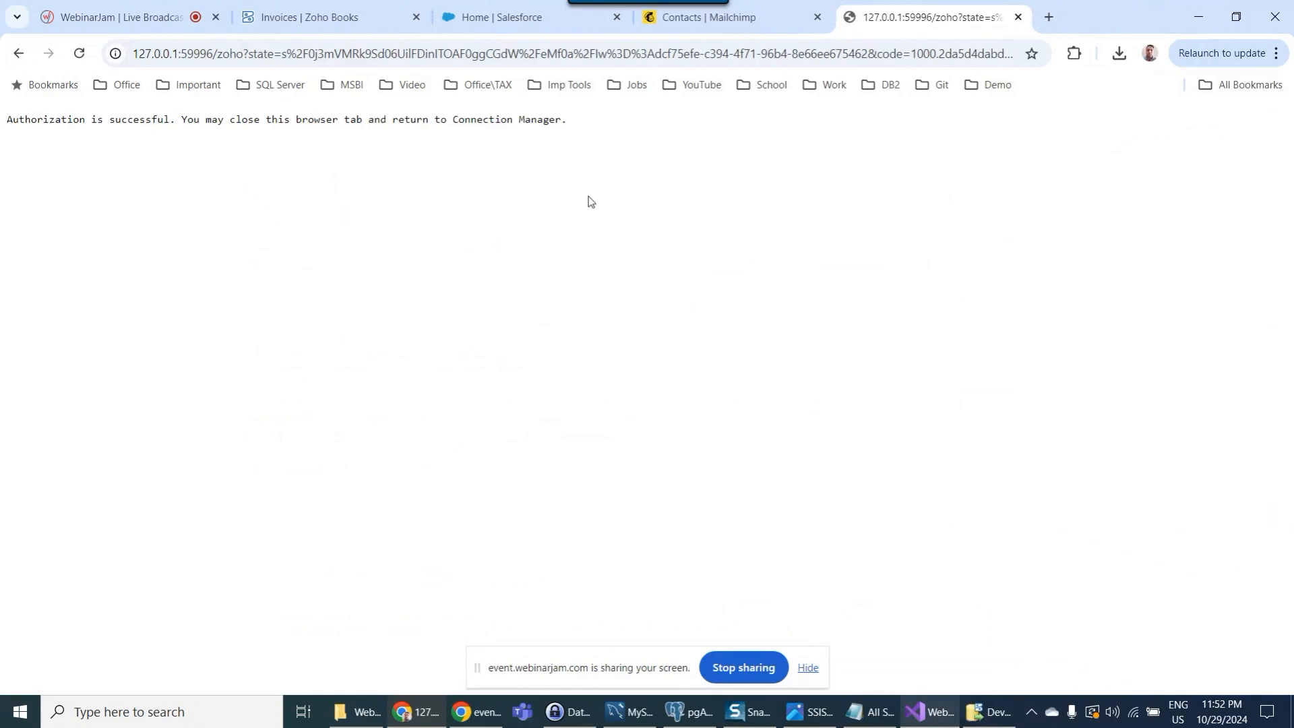
pyautogui.click(931, 713)
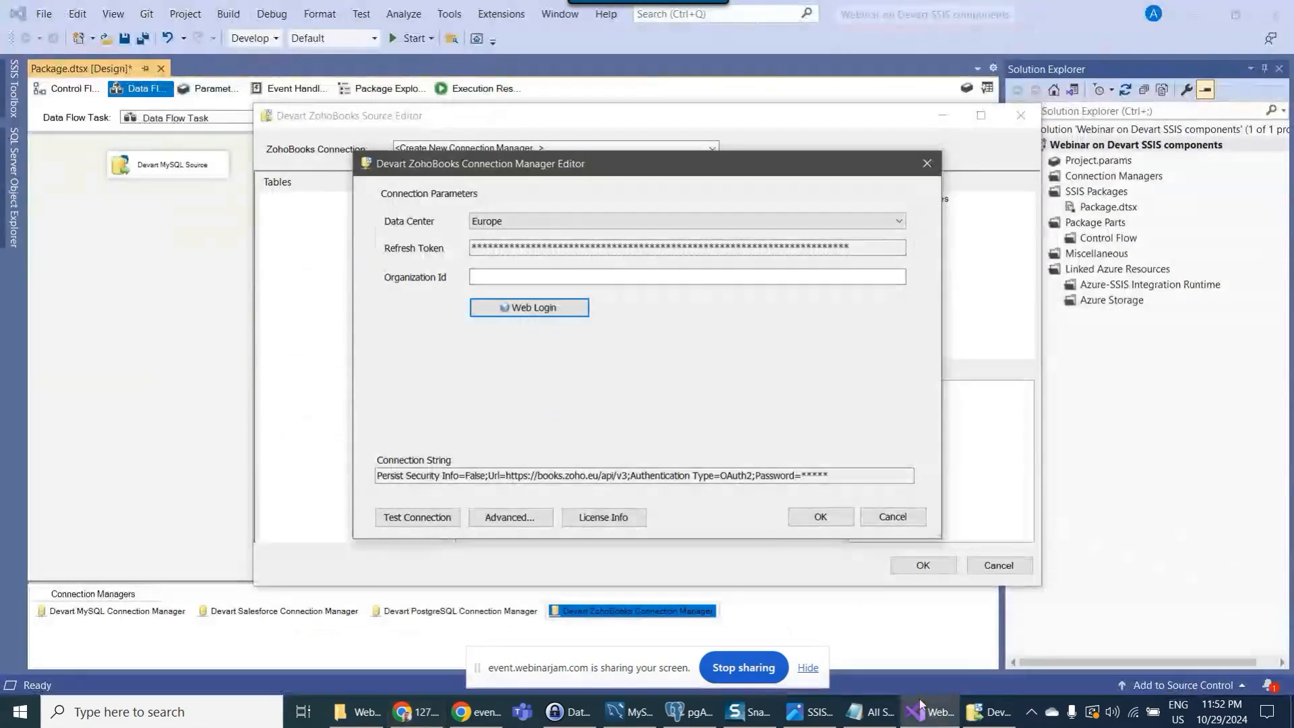
# - Test the ZohoBooks connection and accept the connection manager settings
pyautogui.click(404, 517)
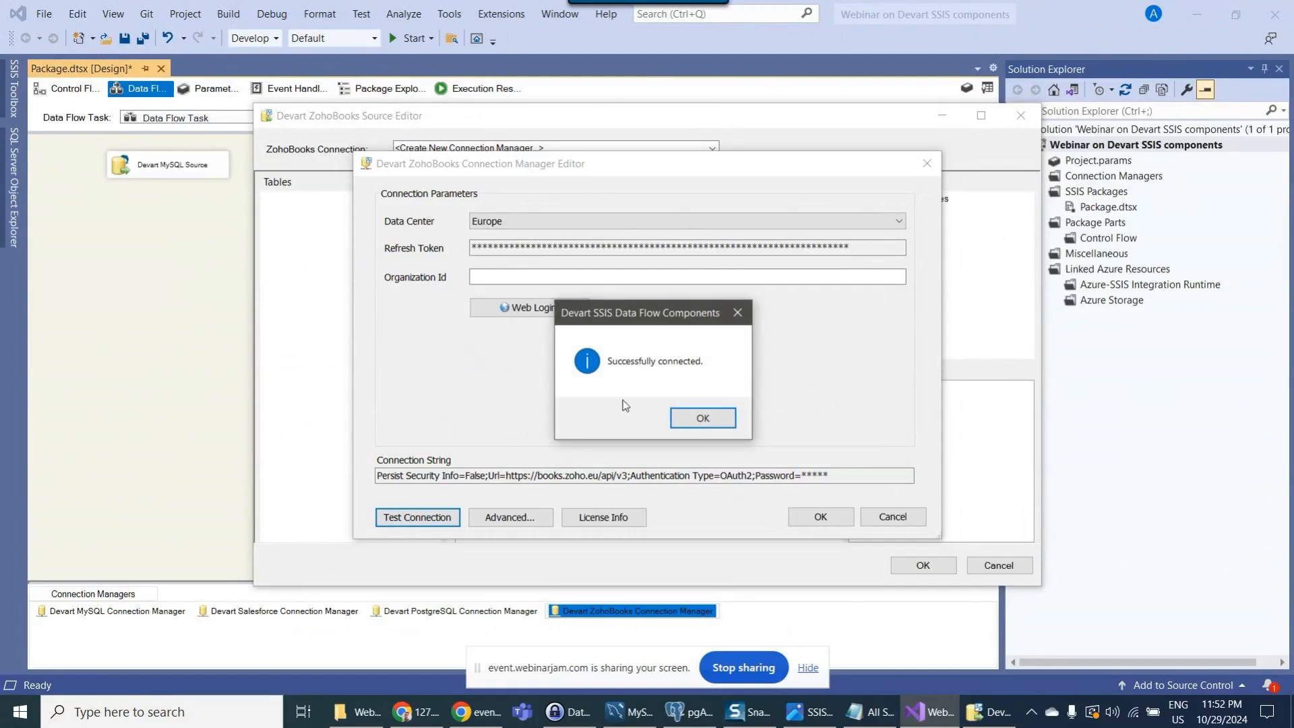
pyautogui.click(703, 419)
pyautogui.click(824, 516)
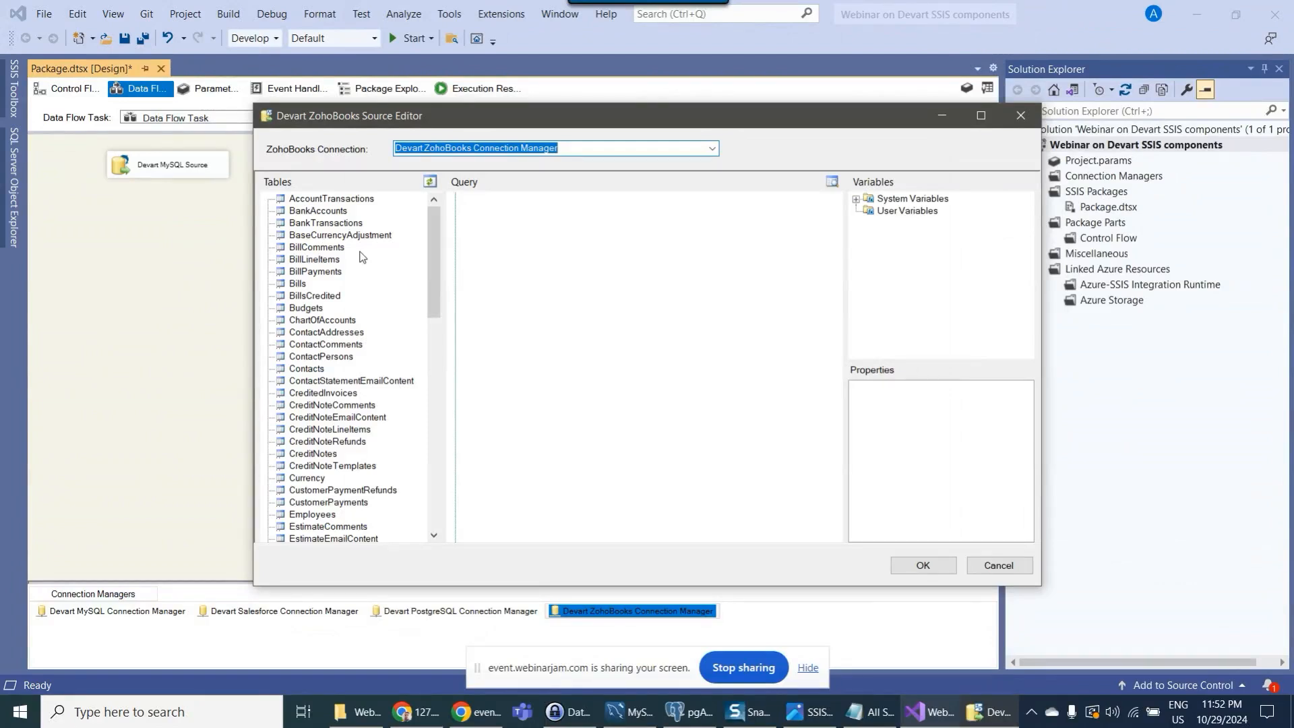
# - Create a query selecting all columns from the Contacts table and preview its data across the columns
pyautogui.click(300, 369)
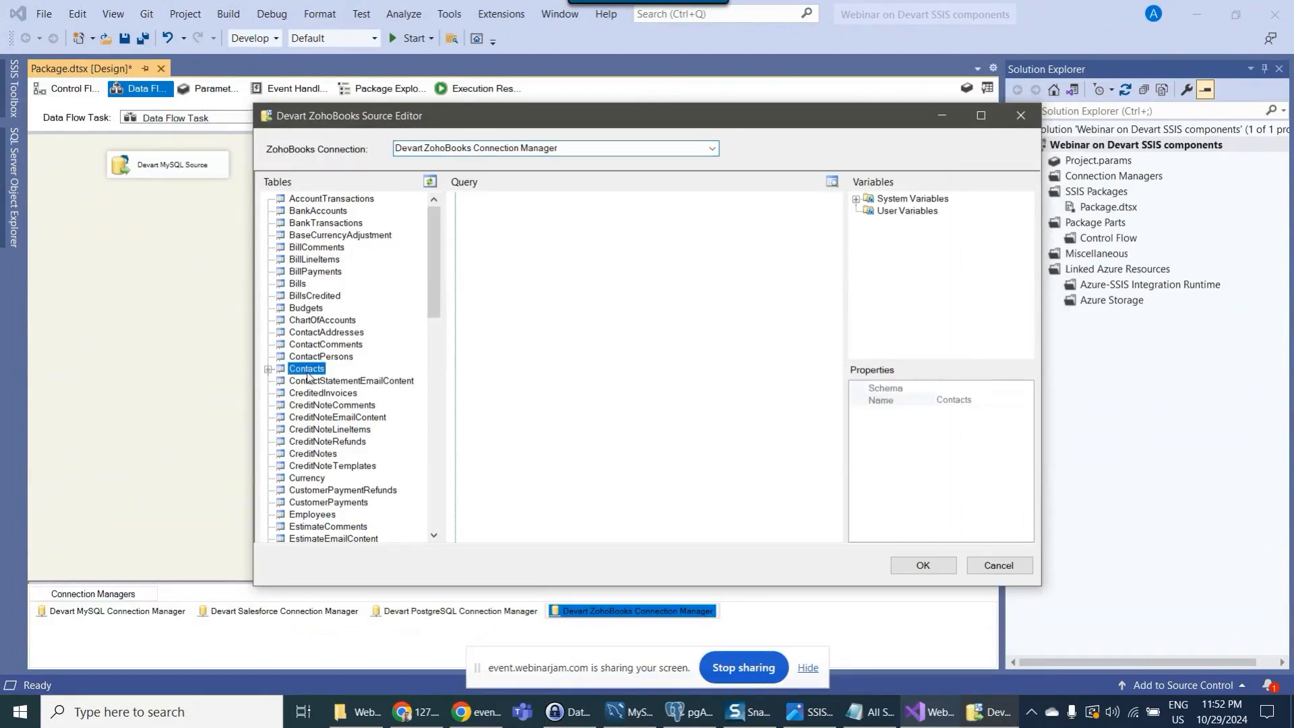
pyautogui.moveTo(300, 369); pyautogui.dragTo(625, 288)
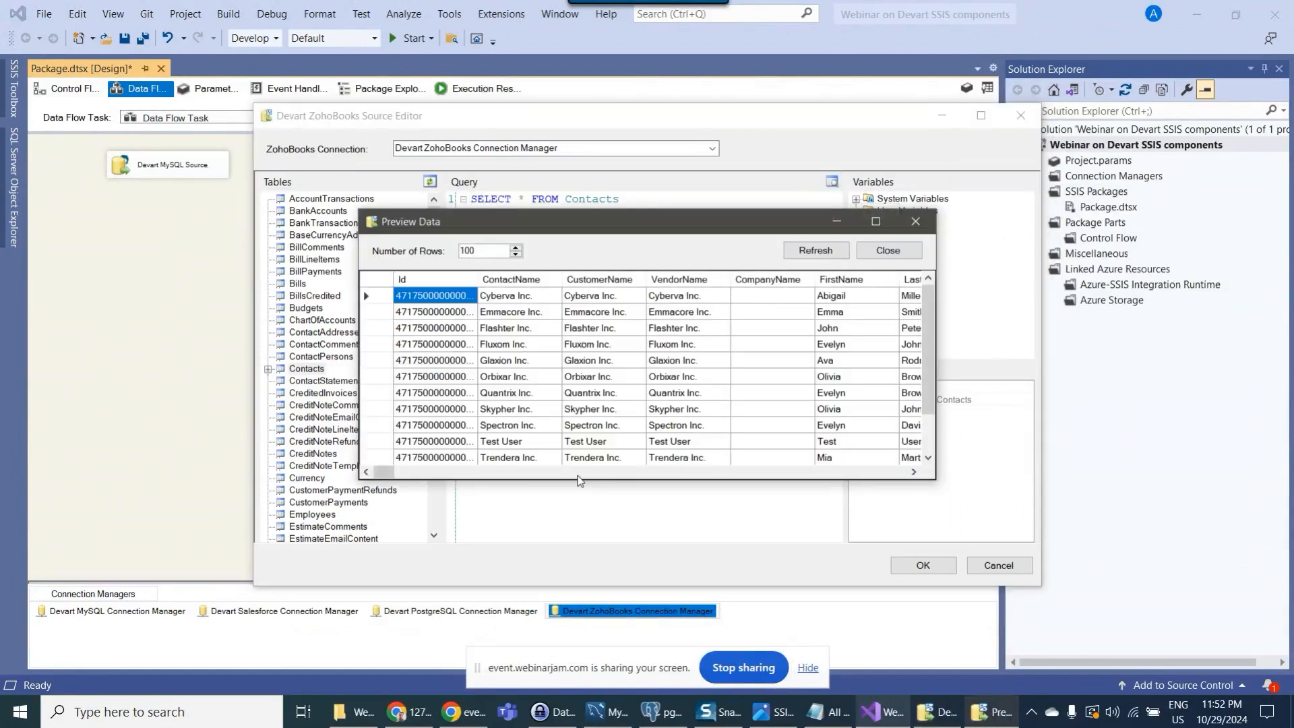
pyautogui.moveTo(385, 473); pyautogui.dragTo(440, 473)
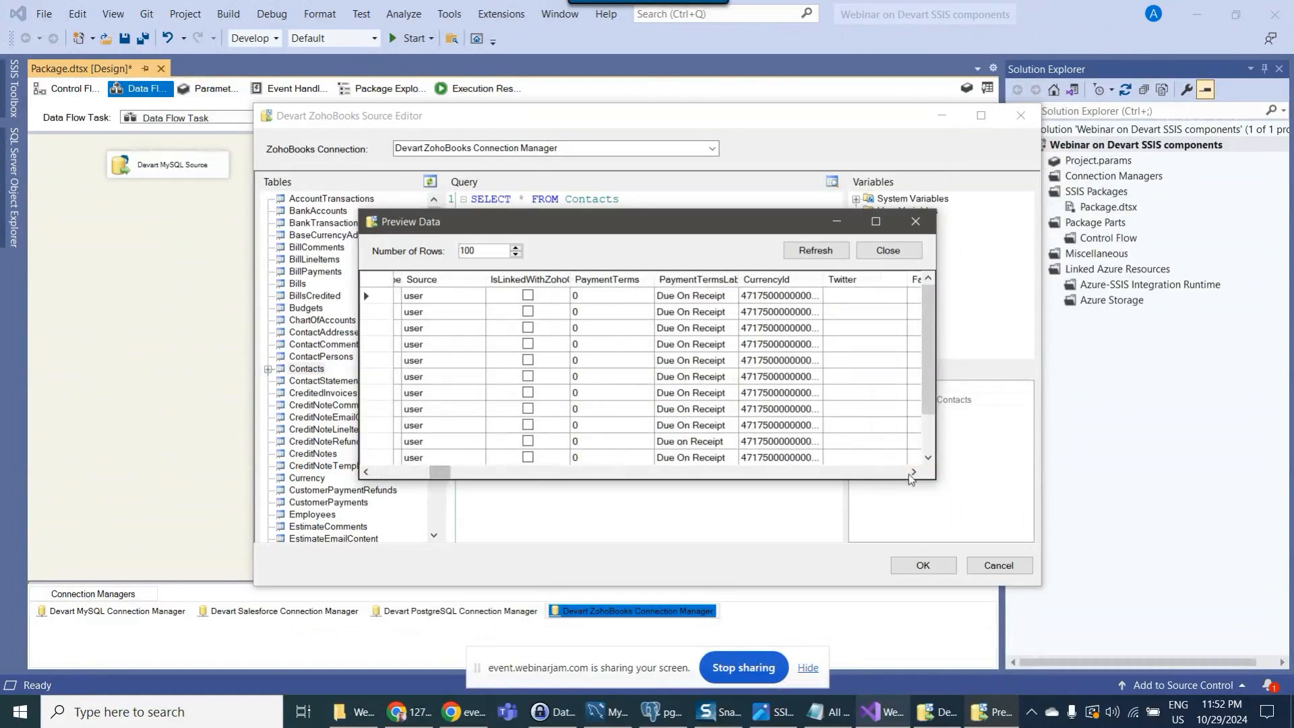
pyautogui.click(887, 248)
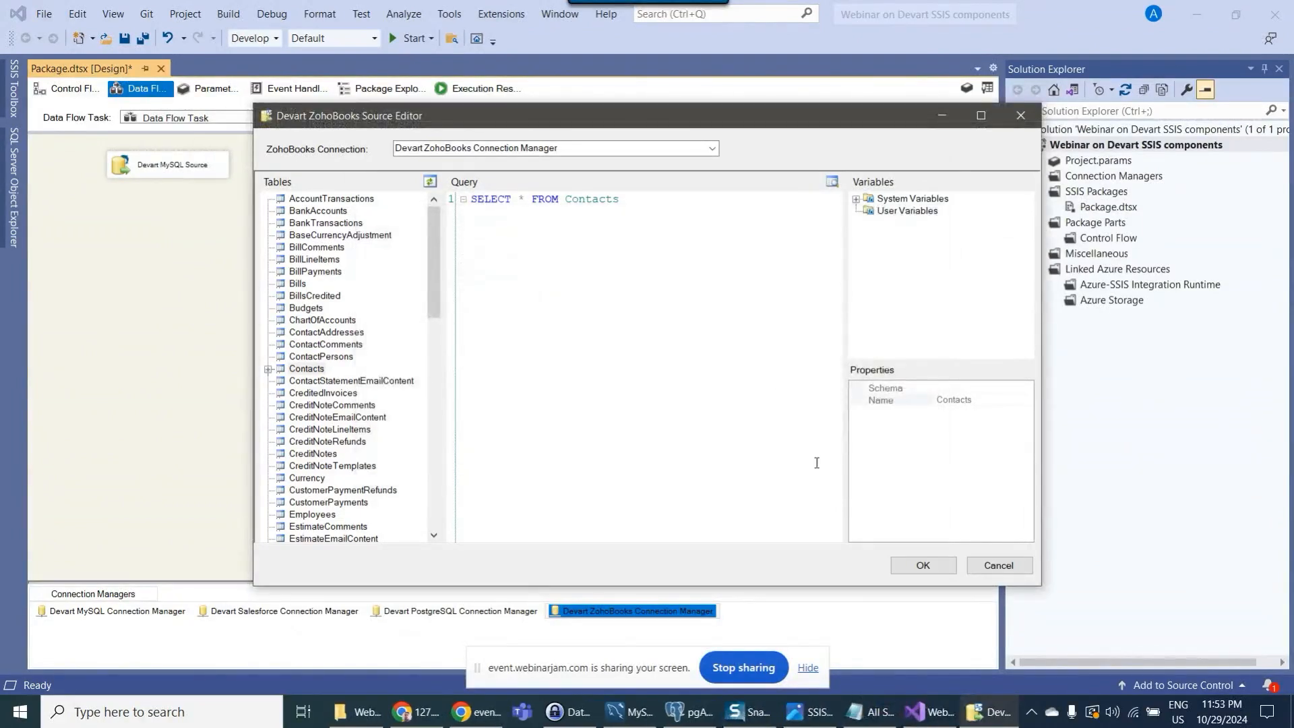
# - Copy the Zoho Books query on Invoices from All Select queries.txt in Notepad and replace the ZohoBooks source's query with it
pyautogui.click(868, 712)
pyautogui.scroll(-2, 175, 353)
pyautogui.moveTo(146, 429); pyautogui.dragTo(2, 370)
pyautogui.hotkey('ctrl', 'c')
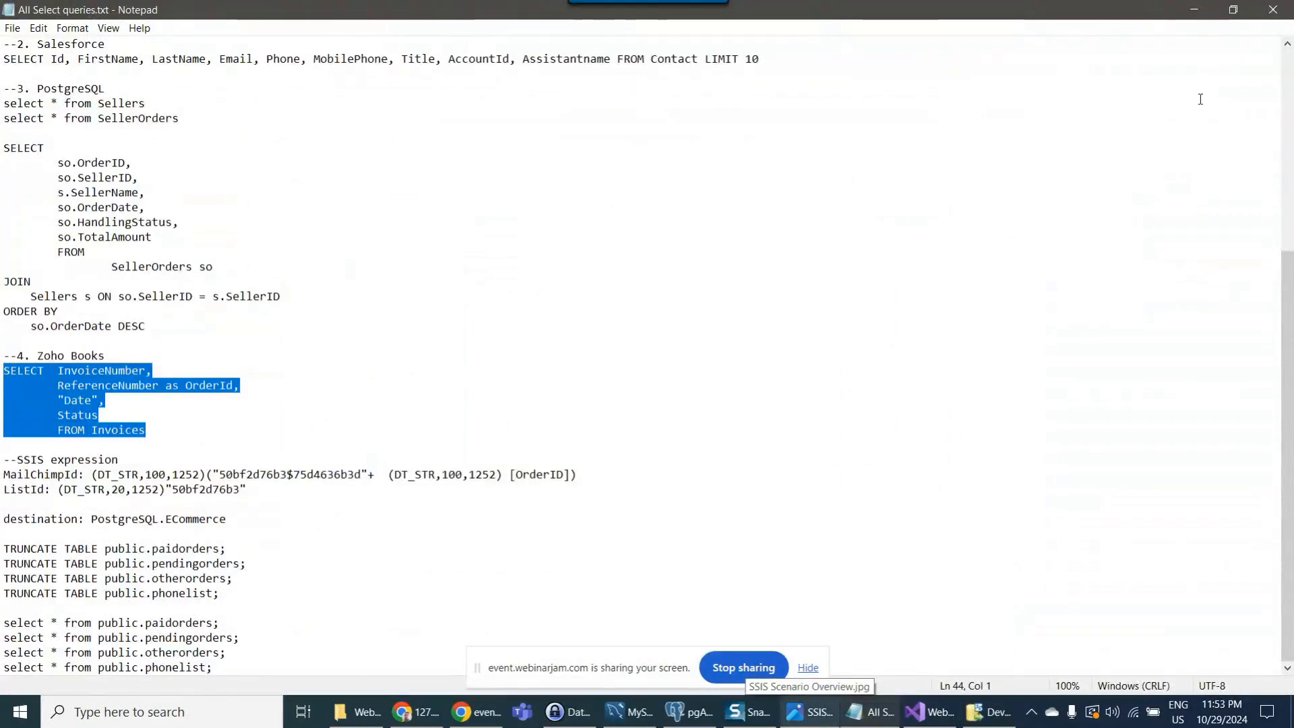
pyautogui.click(1193, 9)
pyautogui.moveTo(646, 208); pyautogui.dragTo(459, 197)
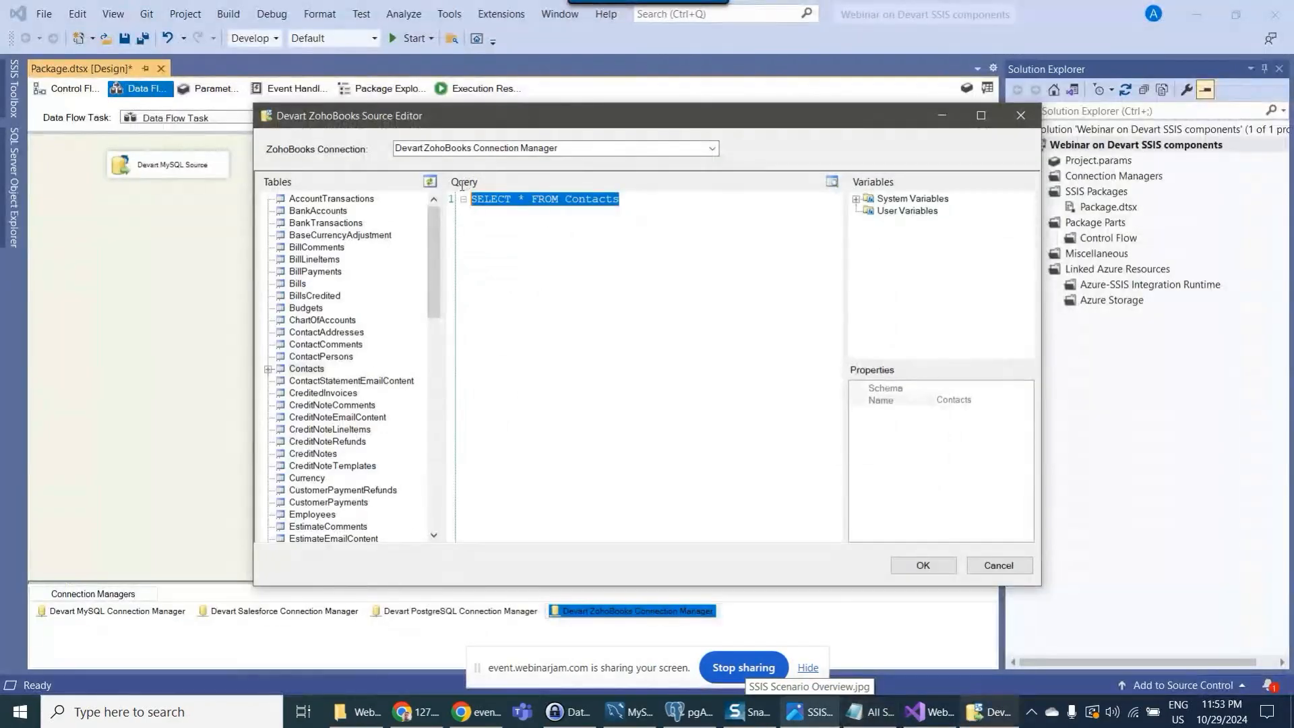
pyautogui.hotkey('ctrl', 'v')
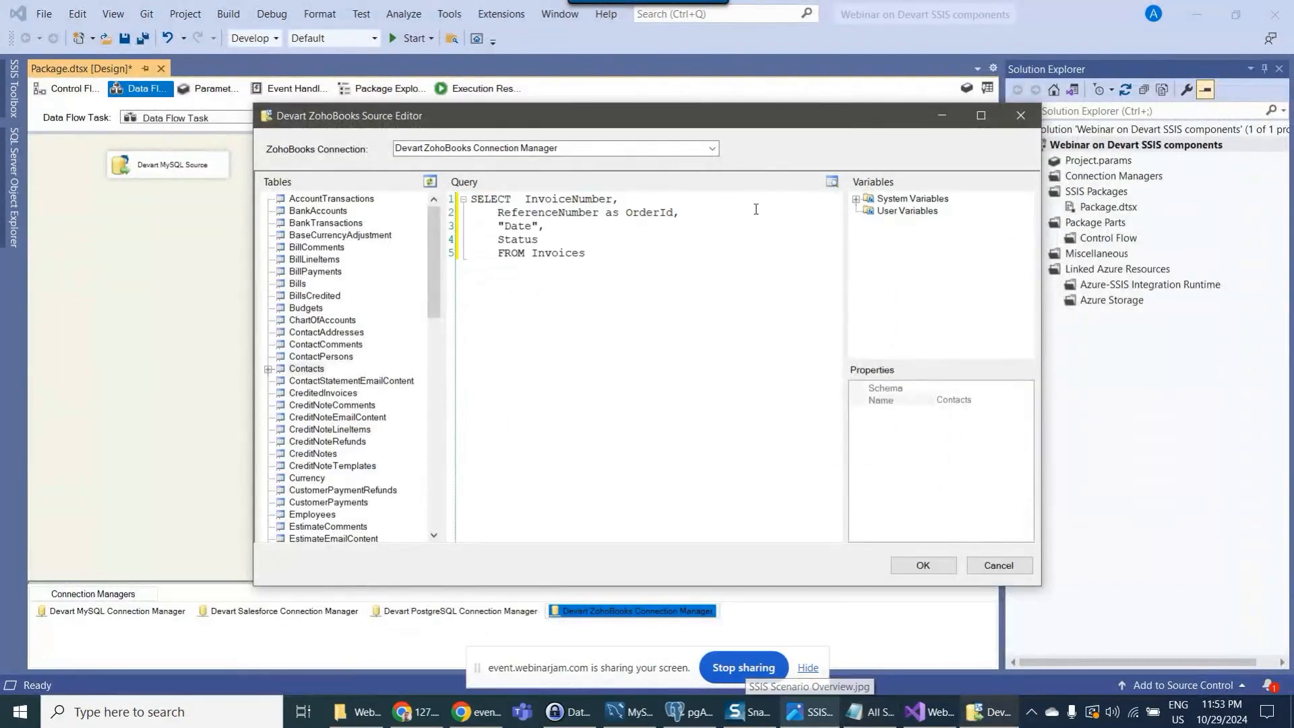
# - Preview the invoice query's data and accept the ZohoBooks source settings
pyautogui.click(832, 182)
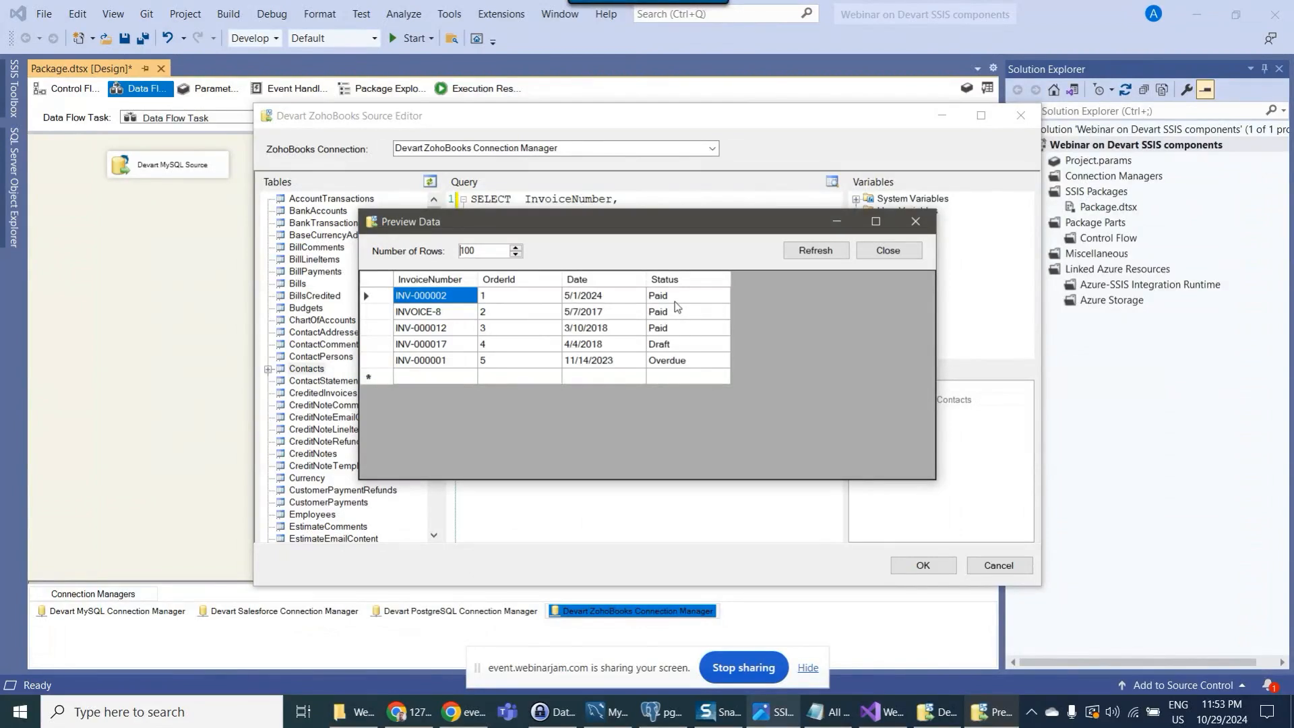
pyautogui.click(893, 252)
pyautogui.click(920, 564)
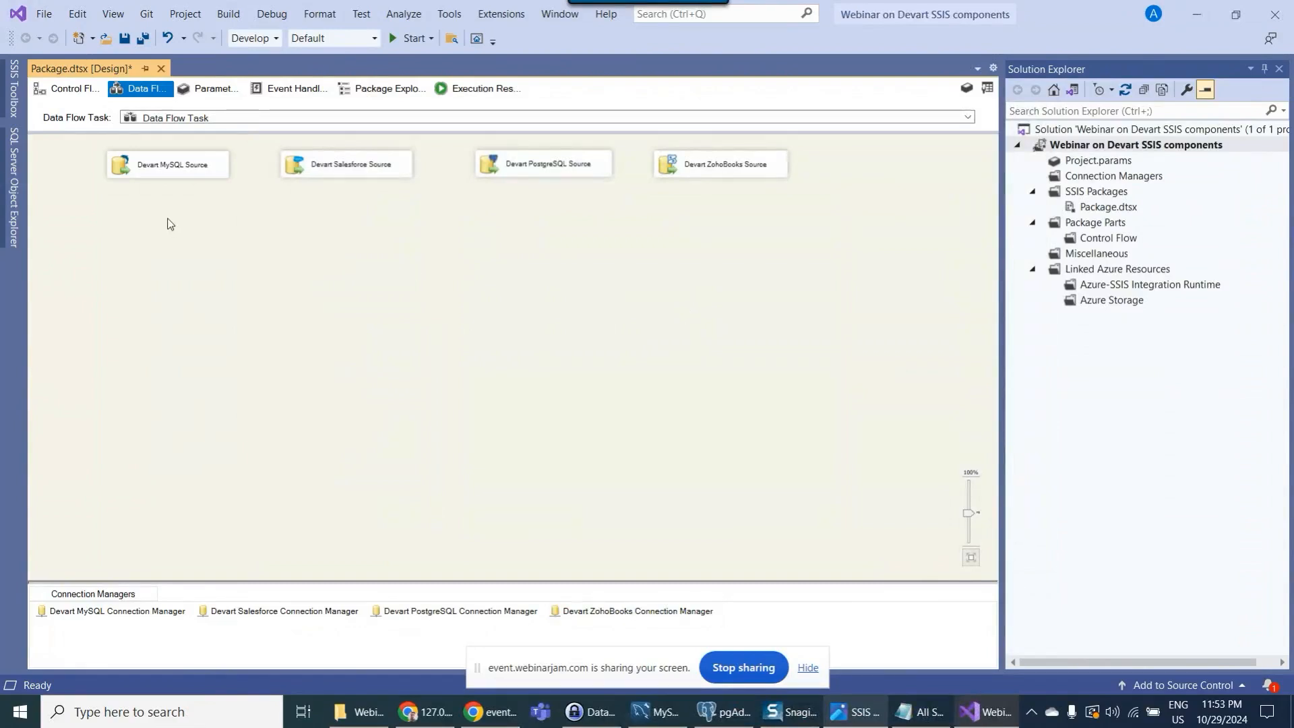
pyautogui.moveTo(68, 150); pyautogui.dragTo(372, 219)
pyautogui.moveTo(204, 226); pyautogui.dragTo(394, 377)
pyautogui.moveTo(452, 150); pyautogui.dragTo(814, 196)
pyautogui.moveTo(552, 254); pyautogui.dragTo(638, 382)
pyautogui.moveTo(223, 258); pyautogui.dragTo(526, 423)
pyautogui.click(202, 172)
pyautogui.click(330, 170)
pyautogui.click(265, 252)
# - Search the SSIS Toolbox for "merge" and add a Merge Join below and between the MySQL and Salesforce sources
pyautogui.click(988, 88)
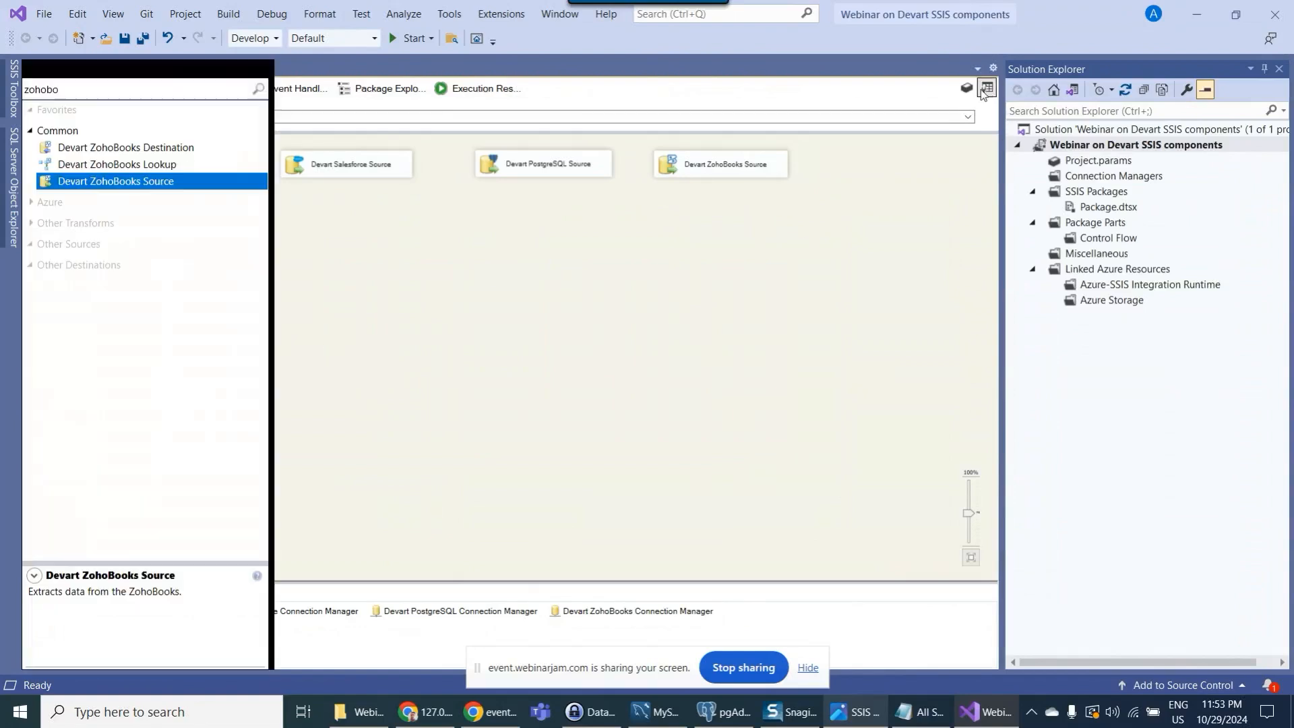
pyautogui.doubleClick(110, 91)
pyautogui.write('merge')
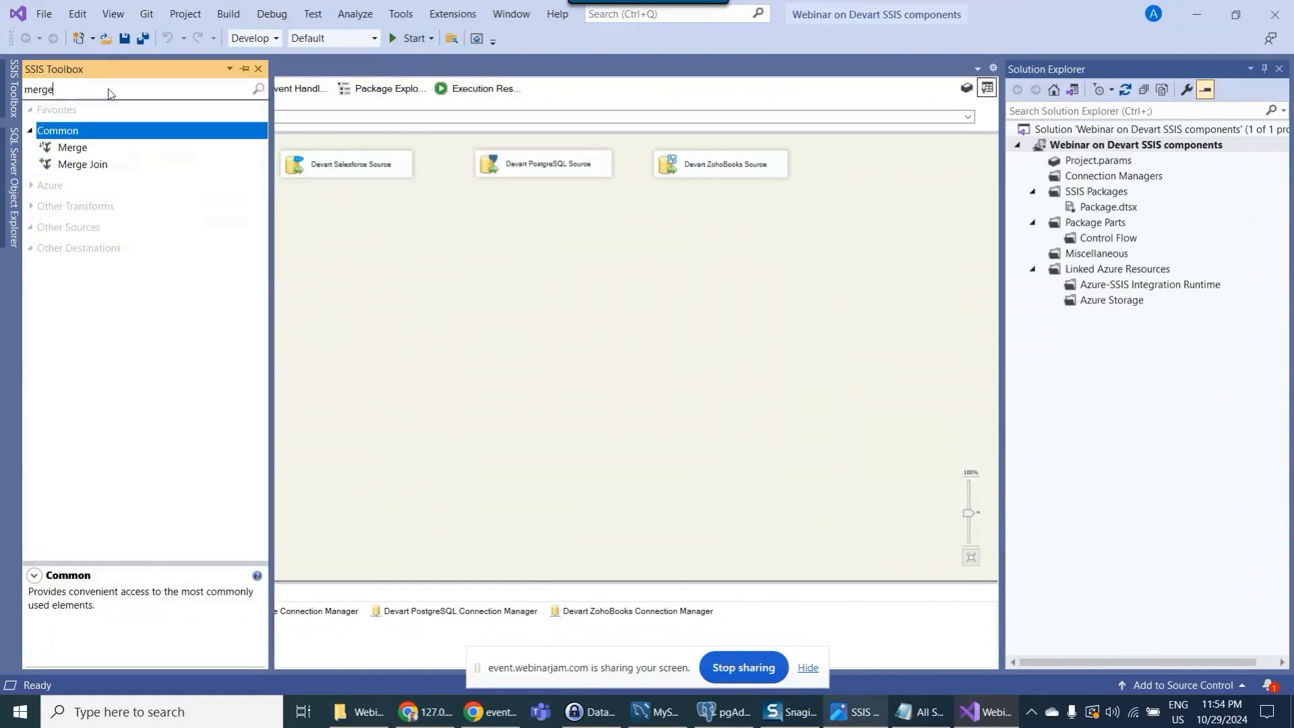
pyautogui.moveTo(53, 160); pyautogui.dragTo(245, 264)
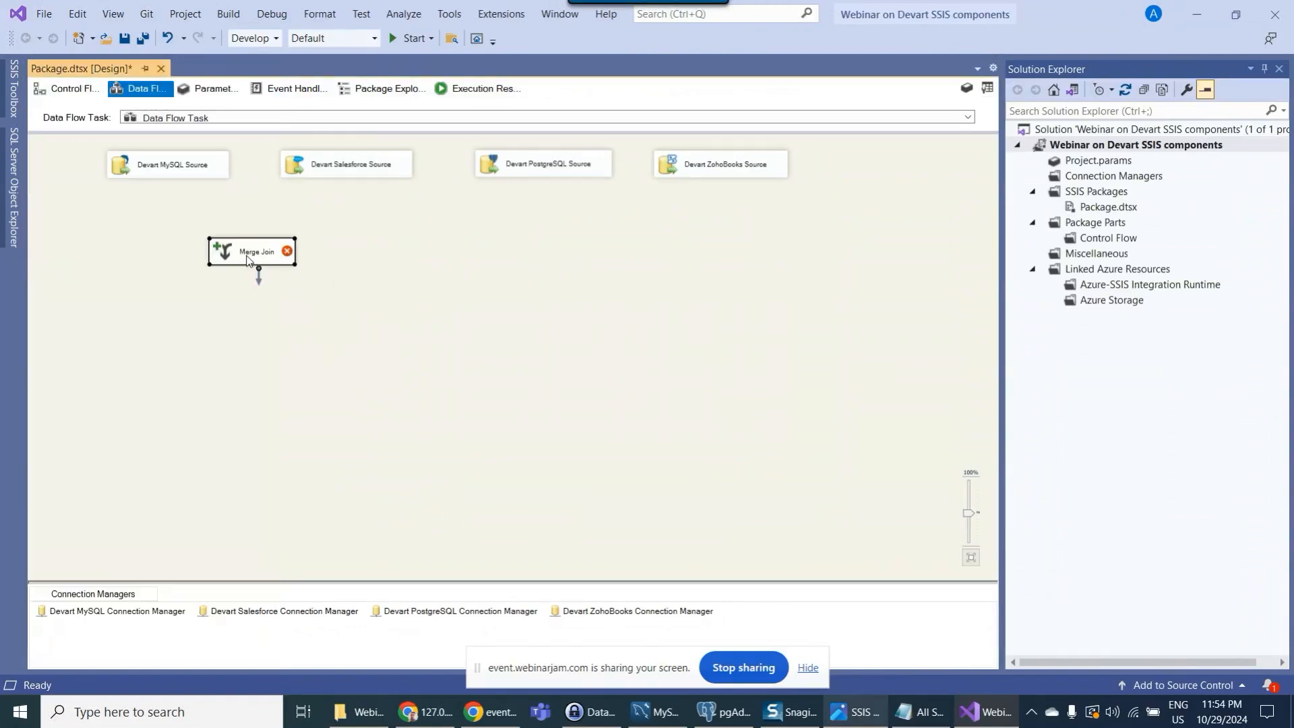
# - Search the SSIS Toolbox for "sort" and place one Sort transformation under the MySQL source and another under the Salesforce source
pyautogui.click(987, 88)
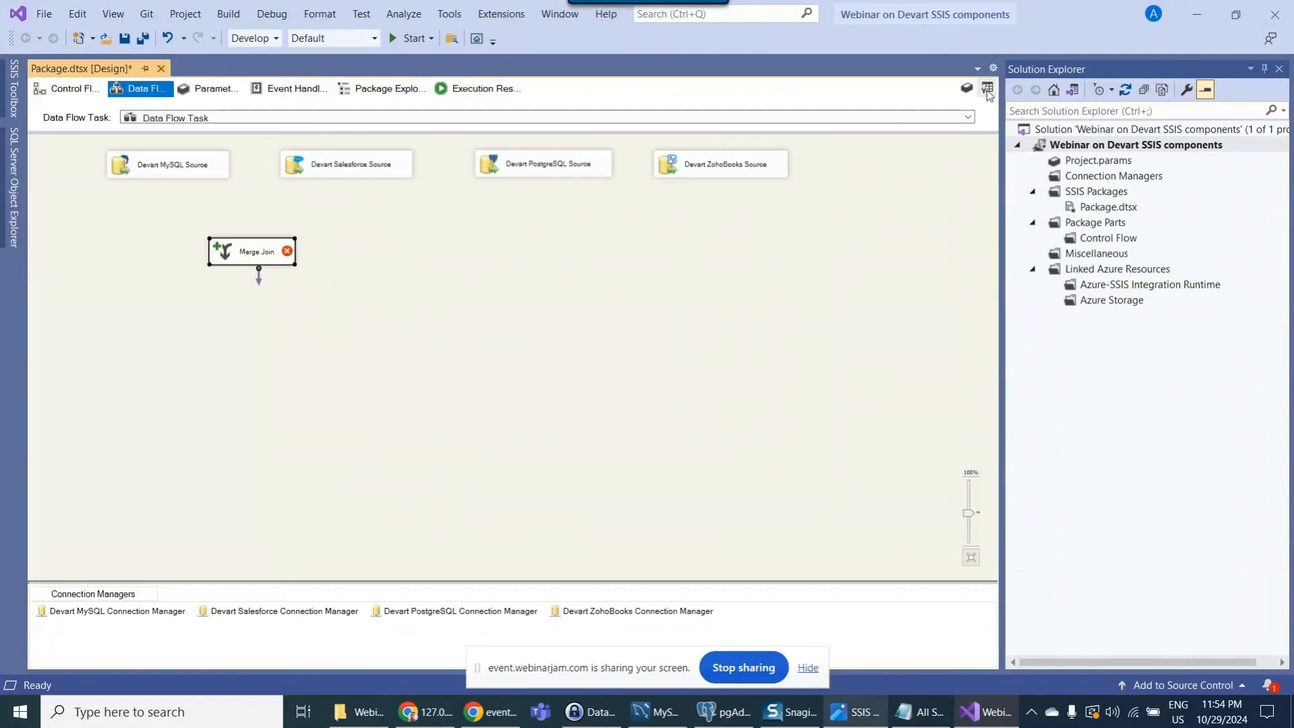
pyautogui.moveTo(78, 92); pyautogui.dragTo(24, 93)
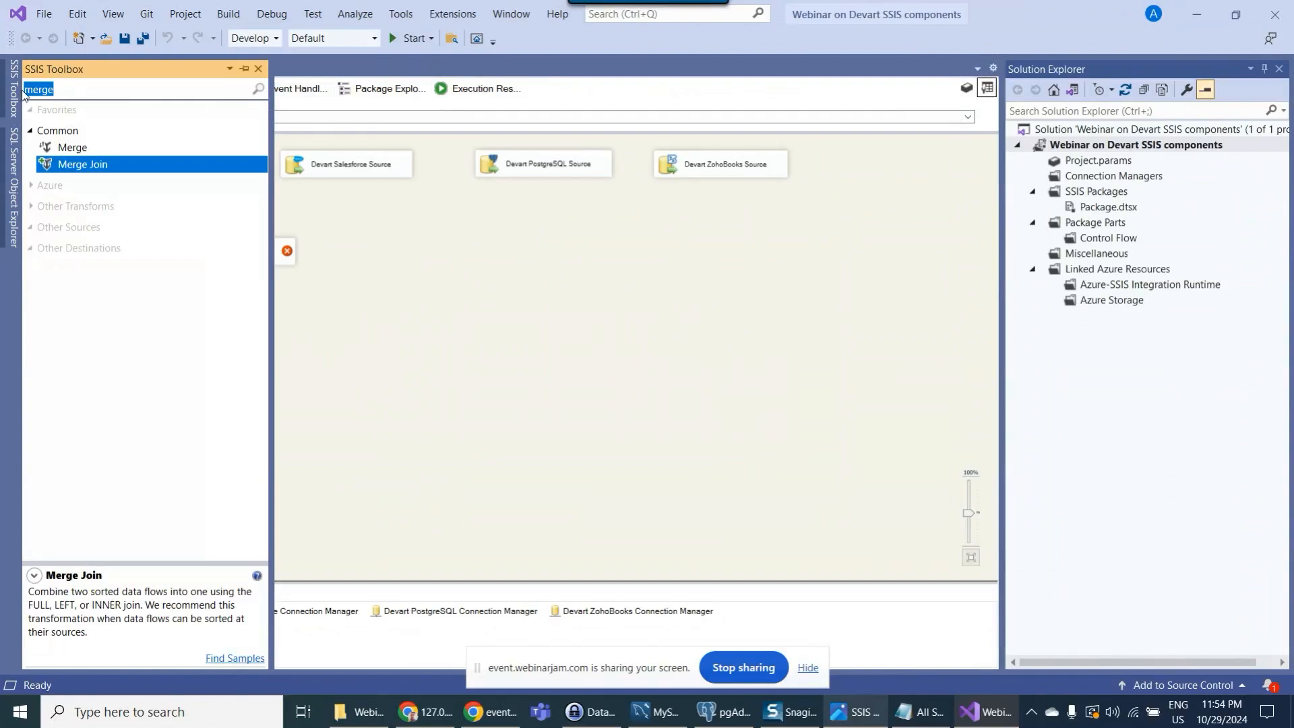
pyautogui.write('sort')
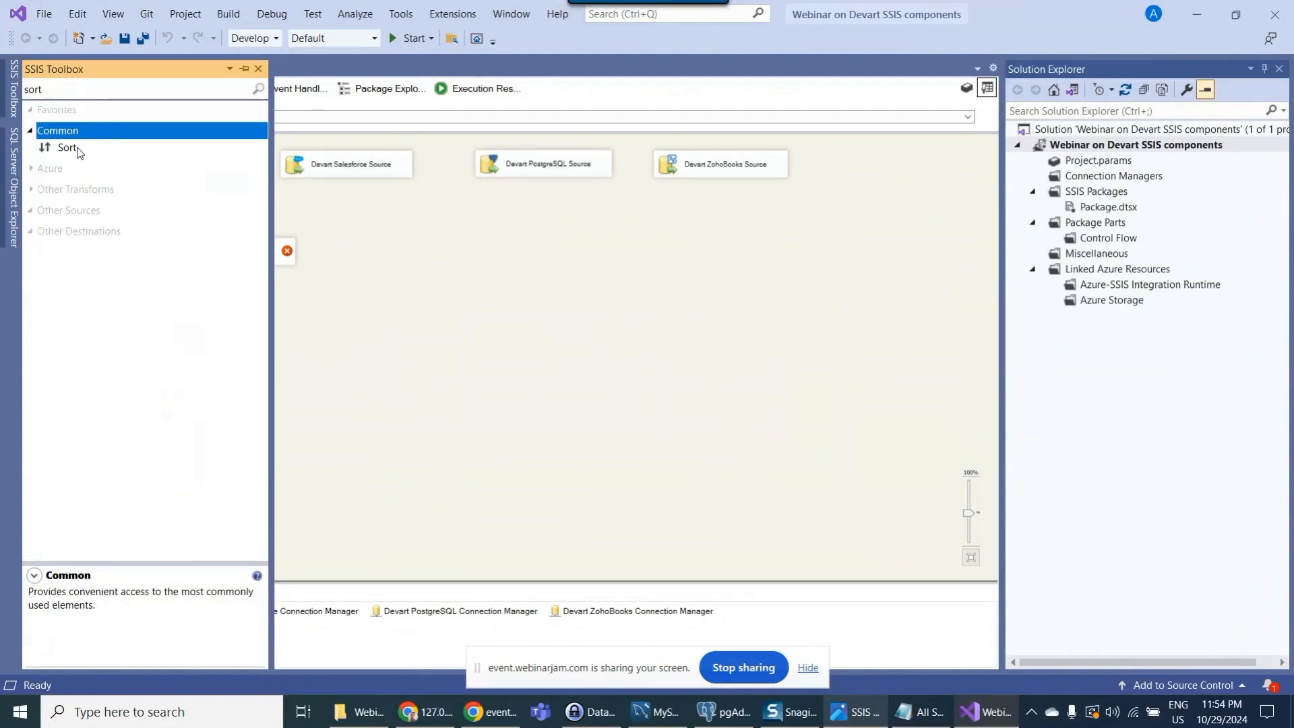
pyautogui.moveTo(78, 152); pyautogui.dragTo(388, 267)
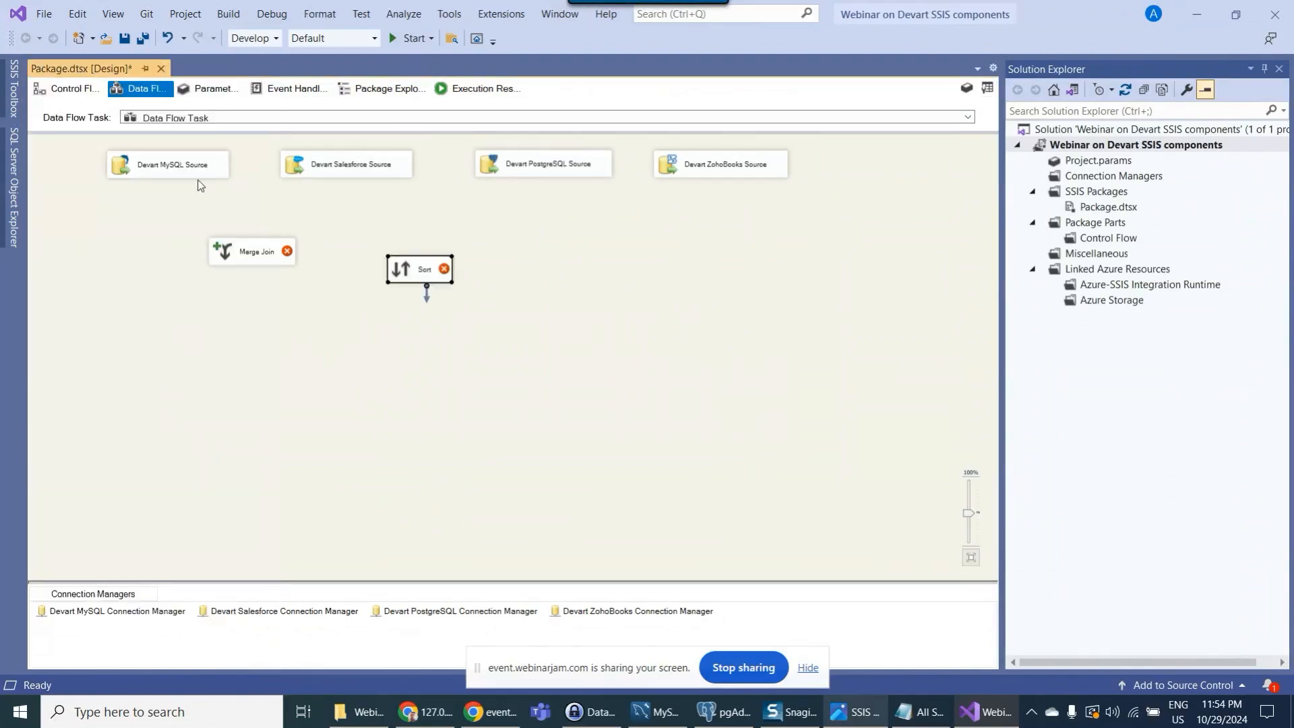
pyautogui.click(975, 88)
pyautogui.moveTo(74, 144); pyautogui.dragTo(553, 307)
pyautogui.moveTo(422, 277); pyautogui.dragTo(173, 215)
pyautogui.moveTo(582, 316); pyautogui.dragTo(345, 215)
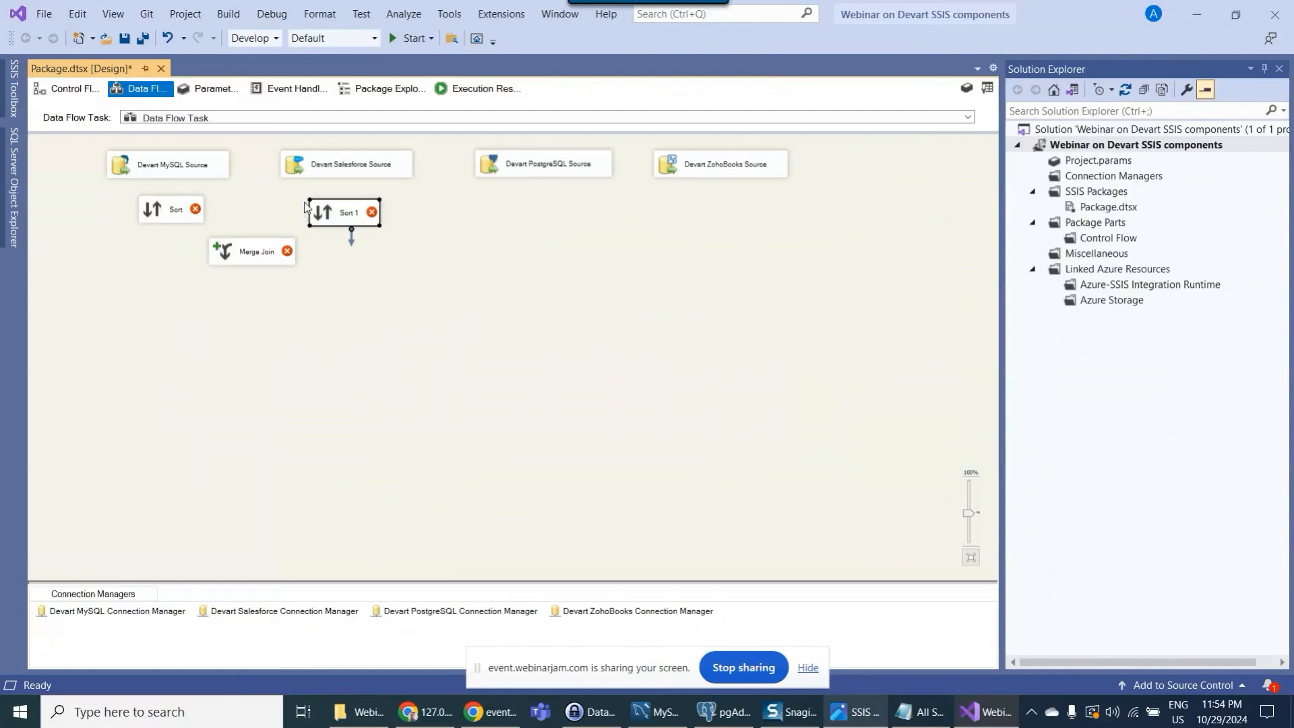
# - Review the queries of the MySQL and Salesforce sources for a common column, closing both editors without changes
pyautogui.click(166, 169)
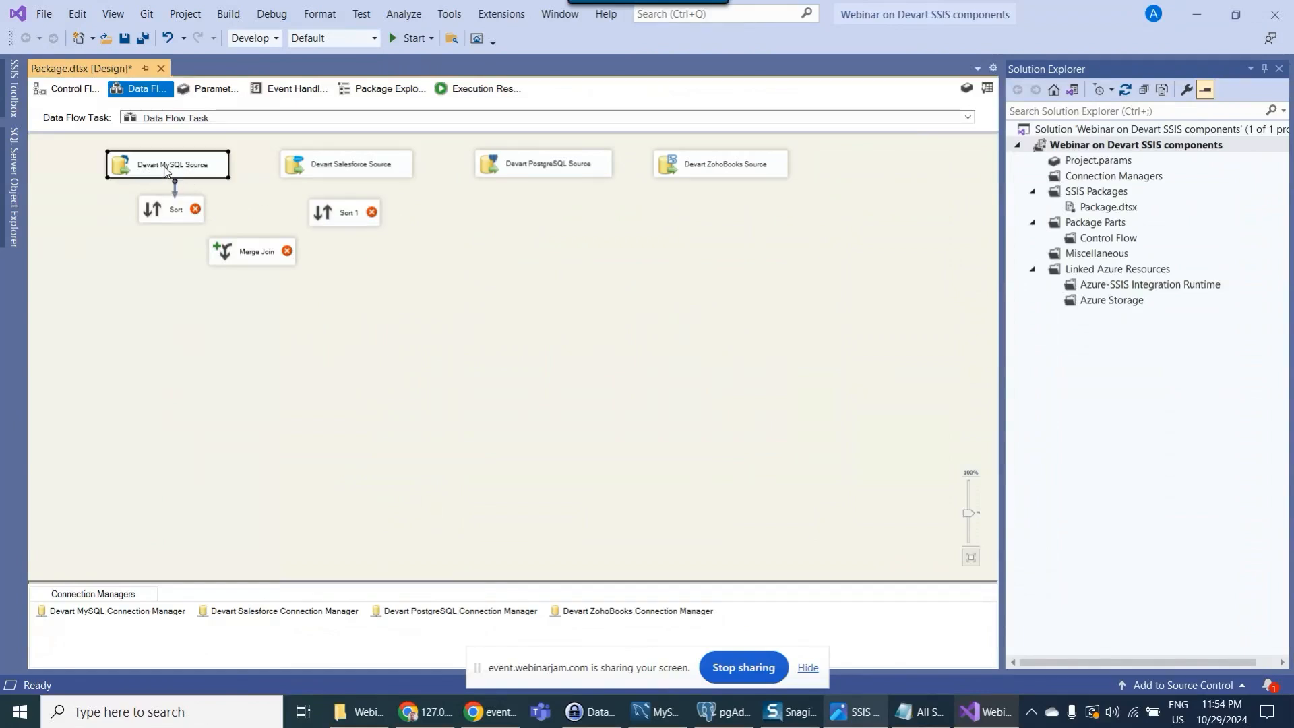
pyautogui.doubleClick(166, 169)
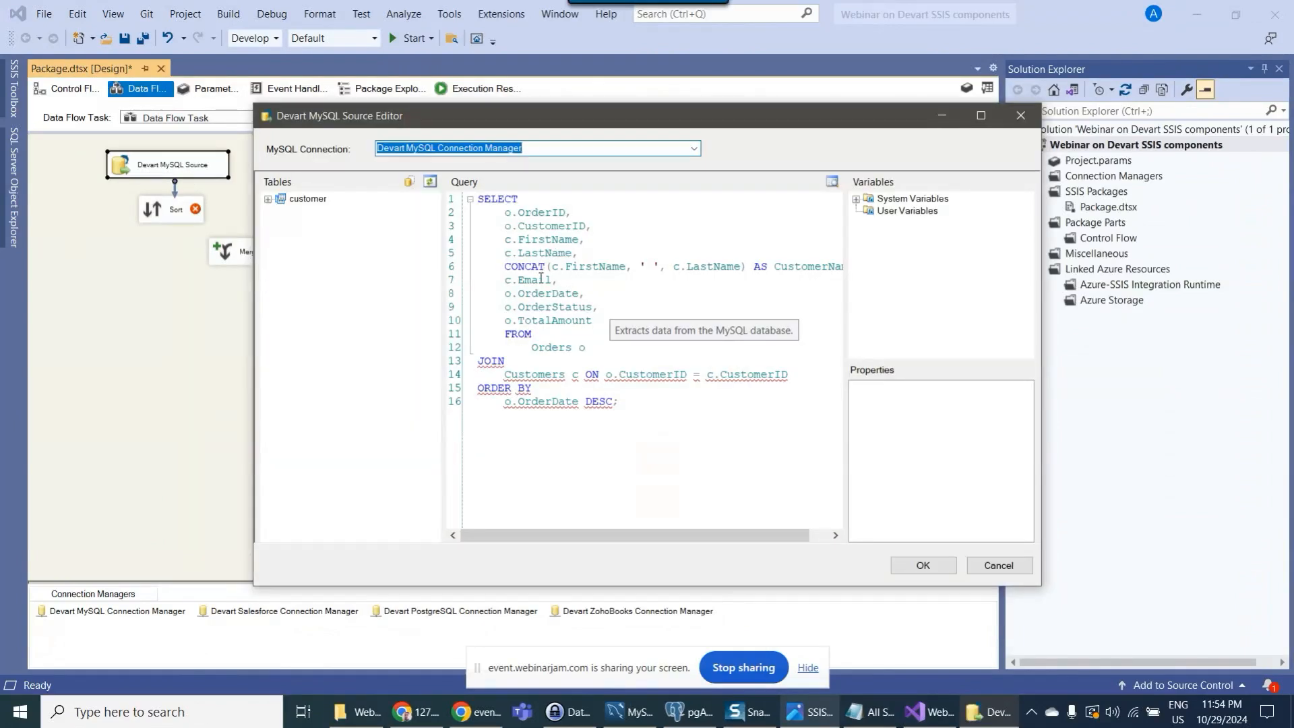
pyautogui.click(990, 566)
pyautogui.click(366, 168)
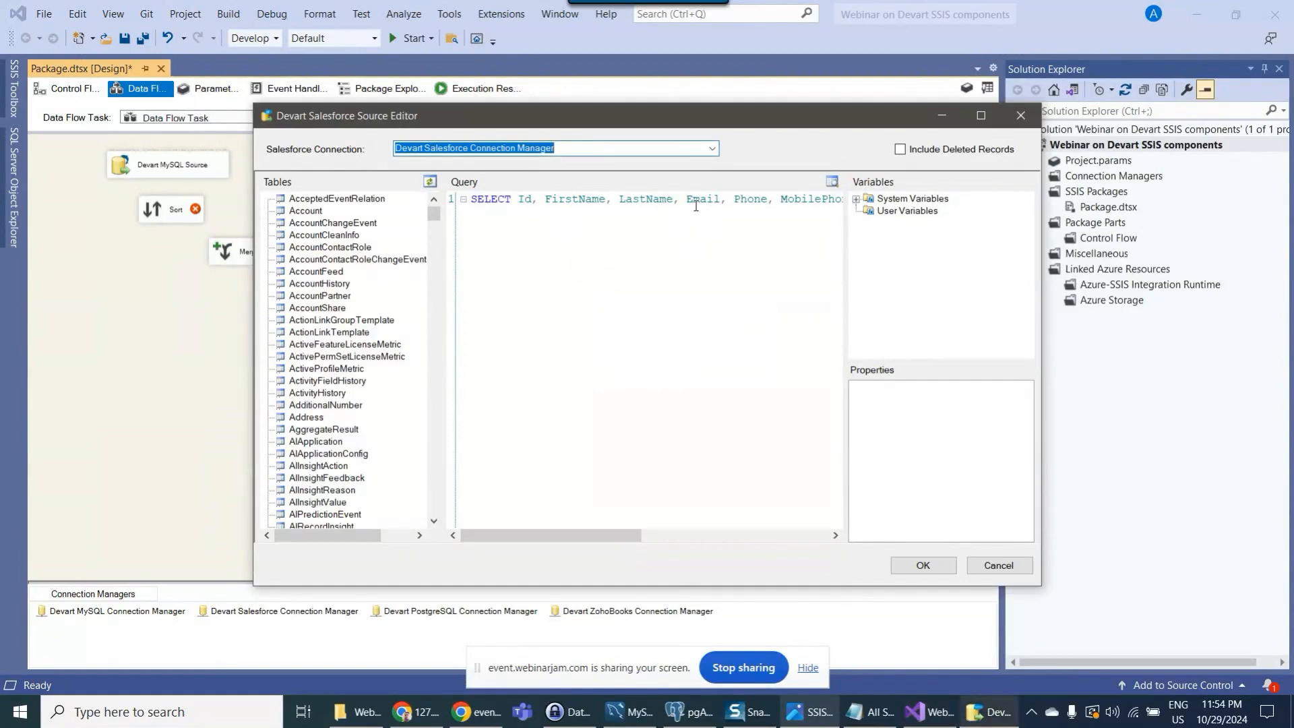
pyautogui.click(998, 567)
# - Connect the MySQL source to the Sort below it and sort by Email in ascending order
pyautogui.click(171, 166)
pyautogui.moveTo(160, 216); pyautogui.dragTo(162, 214)
pyautogui.doubleClick(162, 212)
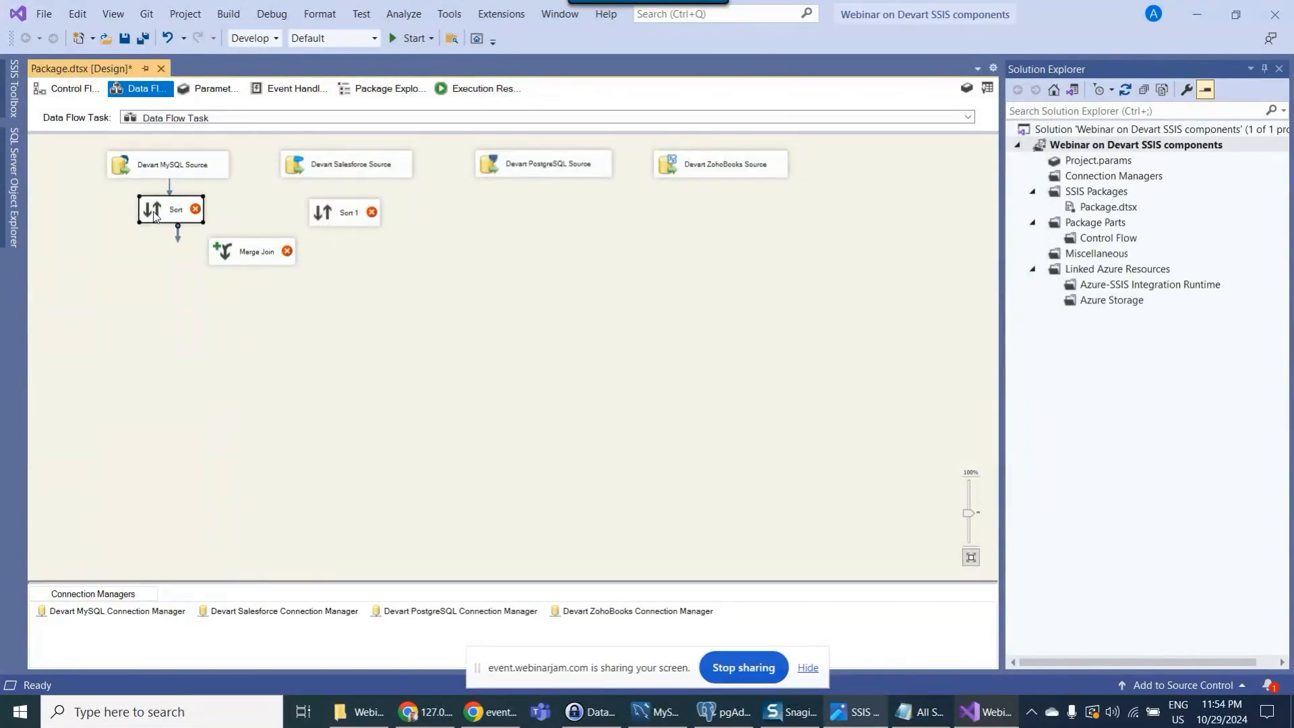
pyautogui.click(574, 301)
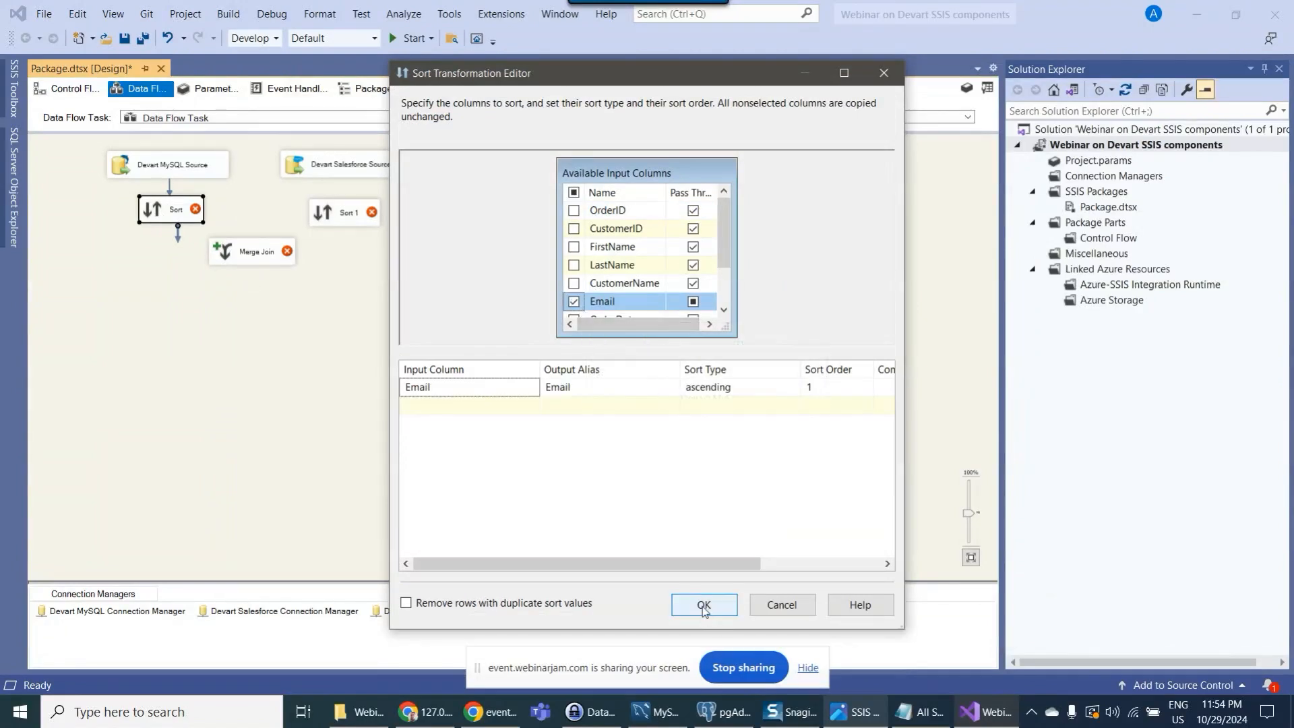
pyautogui.click(704, 606)
# - Connect the Salesforce source to Sort 1 and sort by Email in ascending order
pyautogui.click(356, 171)
pyautogui.moveTo(356, 198); pyautogui.dragTo(349, 210)
pyautogui.doubleClick(347, 212)
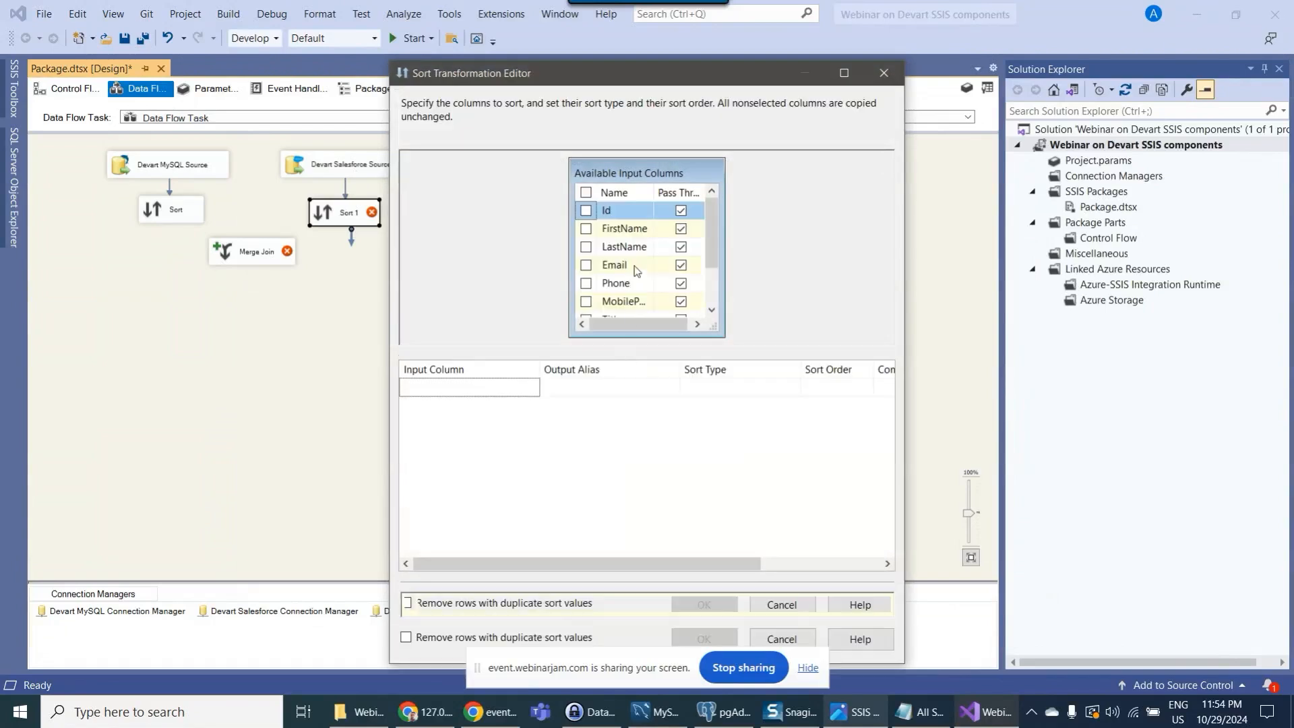
pyautogui.click(586, 265)
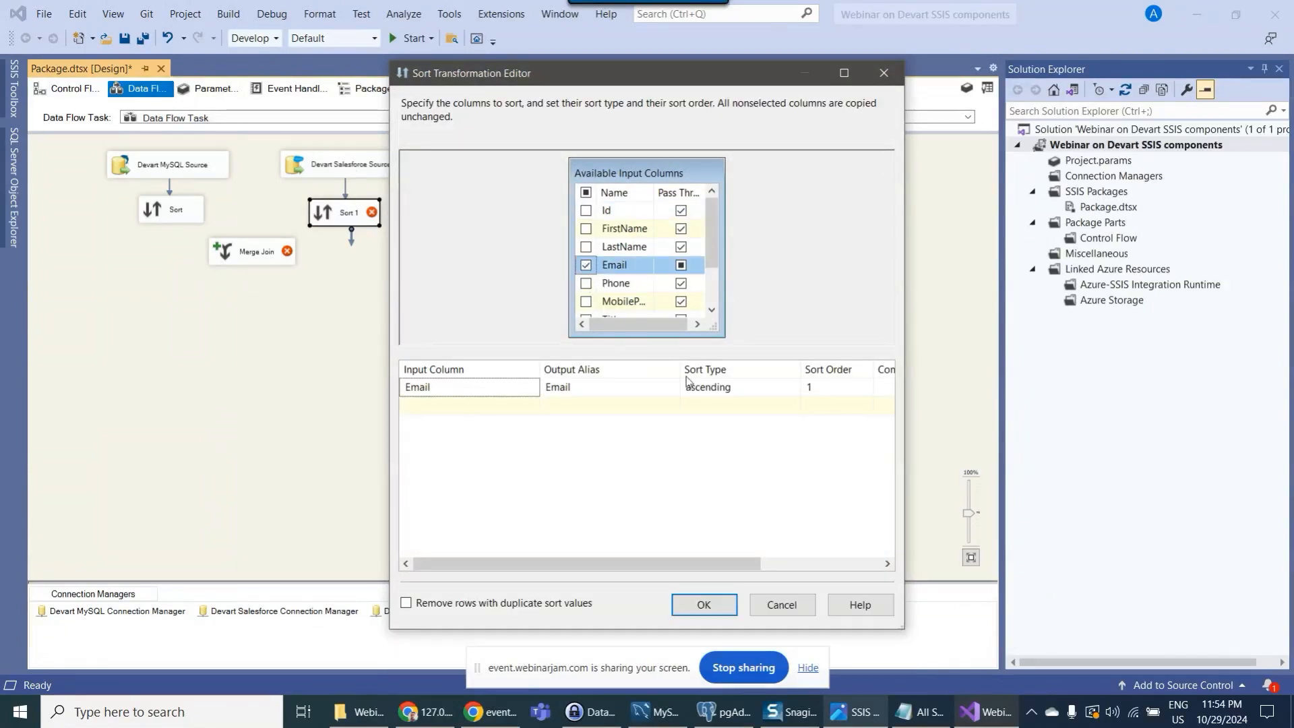
pyautogui.click(704, 605)
# - Connect the MySQL branch's Sort Output to the Merge Join Left Input
pyautogui.click(185, 219)
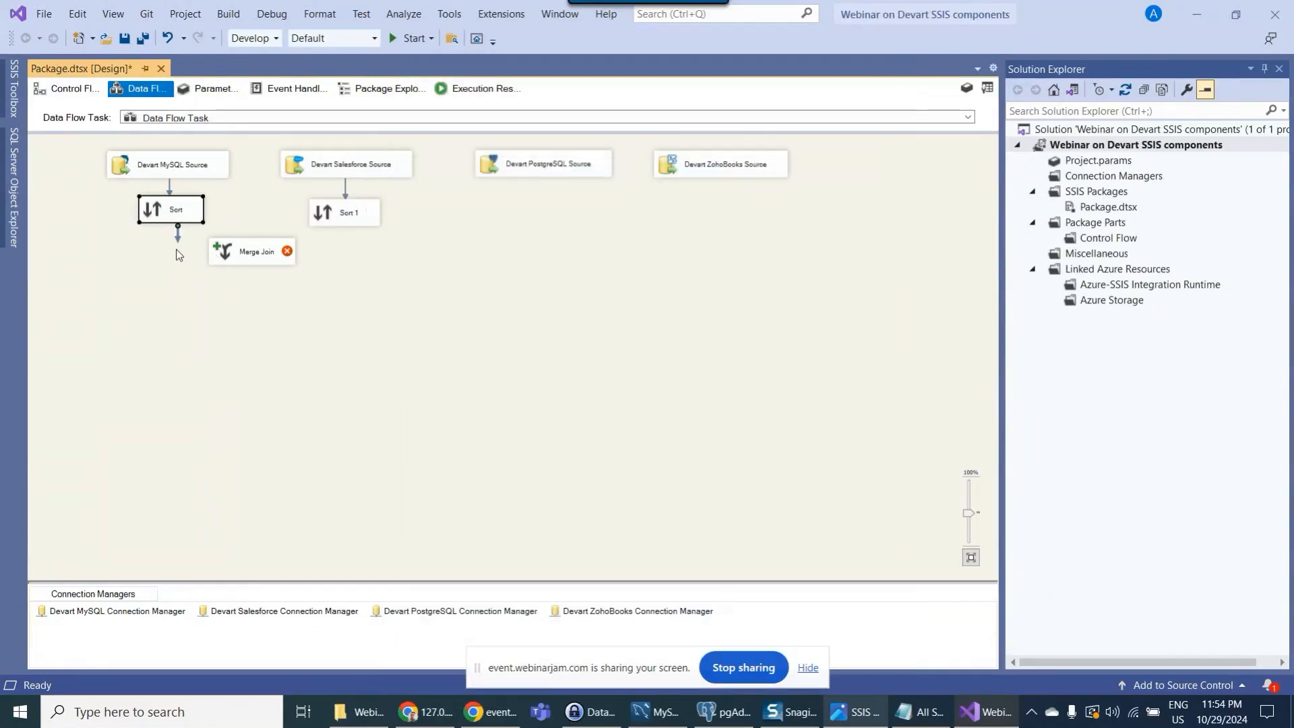
pyautogui.moveTo(181, 241); pyautogui.dragTo(250, 253)
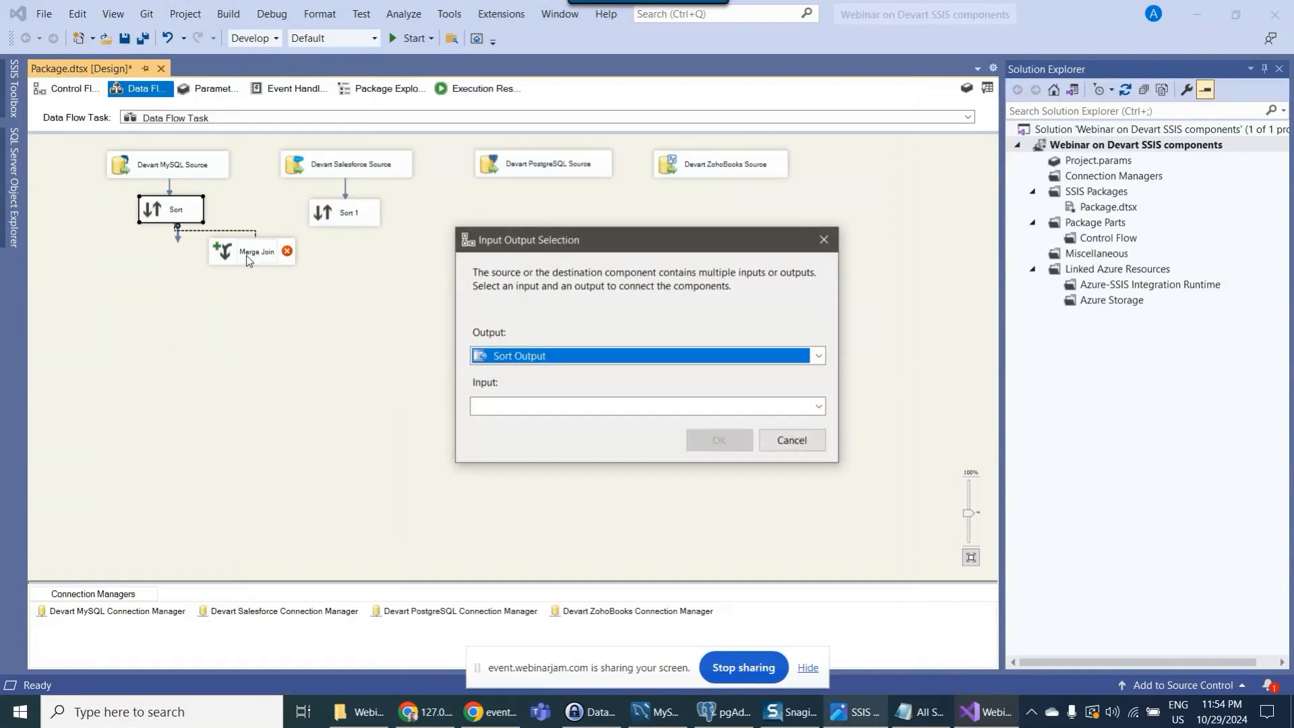
pyautogui.click(568, 406)
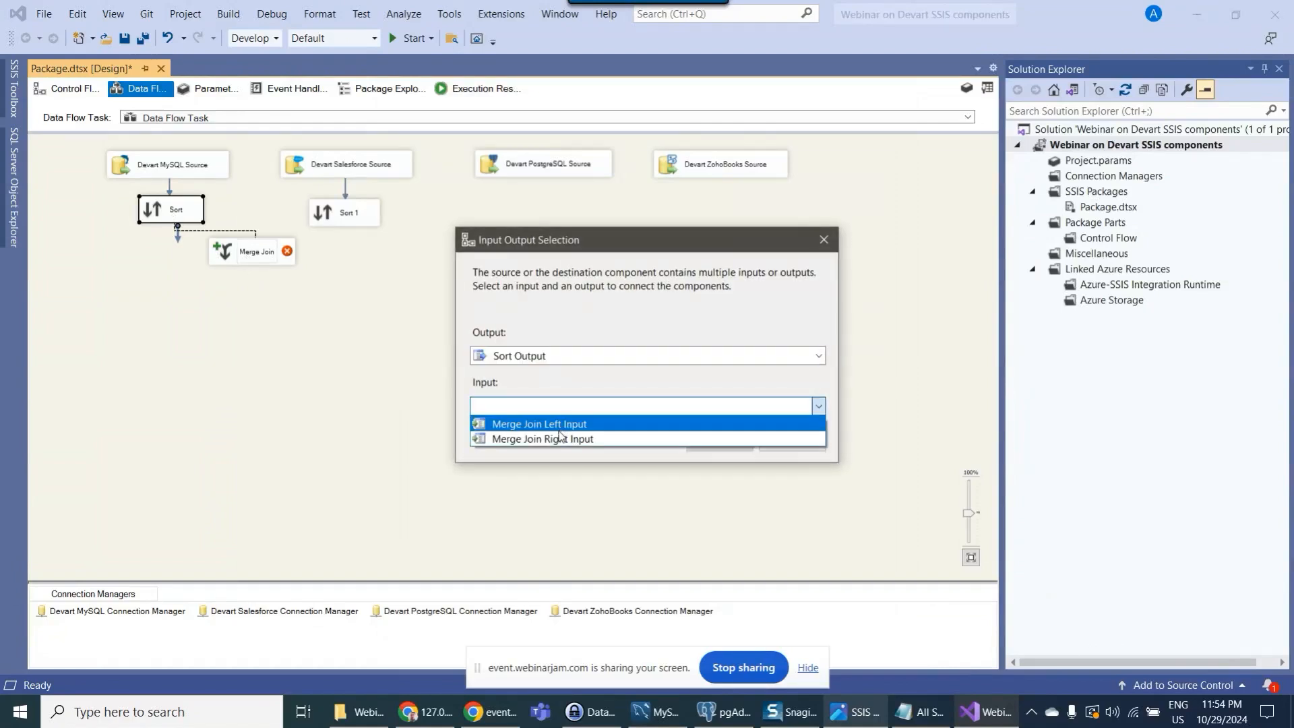
pyautogui.click(566, 425)
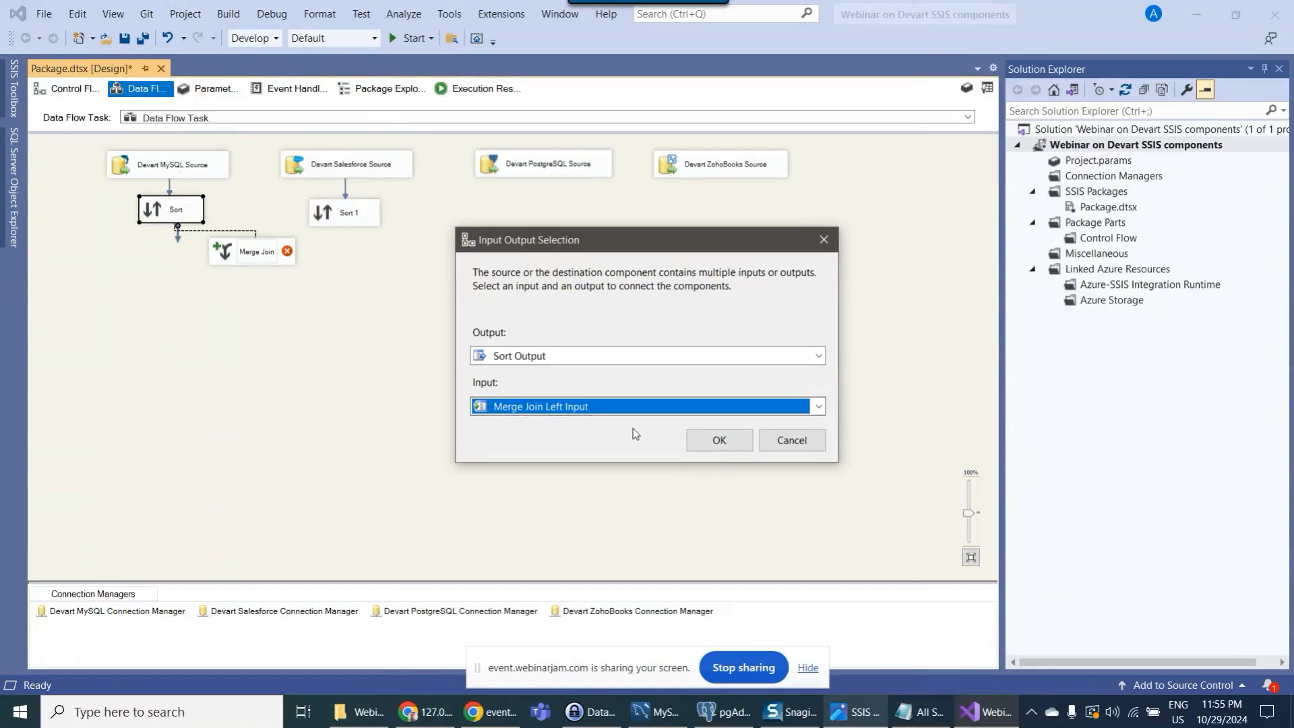
pyautogui.click(729, 443)
# - Connect the Salesforce branch's Sort 1 to the remaining input of the Merge Join
pyautogui.click(354, 218)
pyautogui.moveTo(351, 244); pyautogui.dragTo(316, 284)
pyautogui.click(383, 285)
pyautogui.click(223, 251)
pyautogui.click(334, 215)
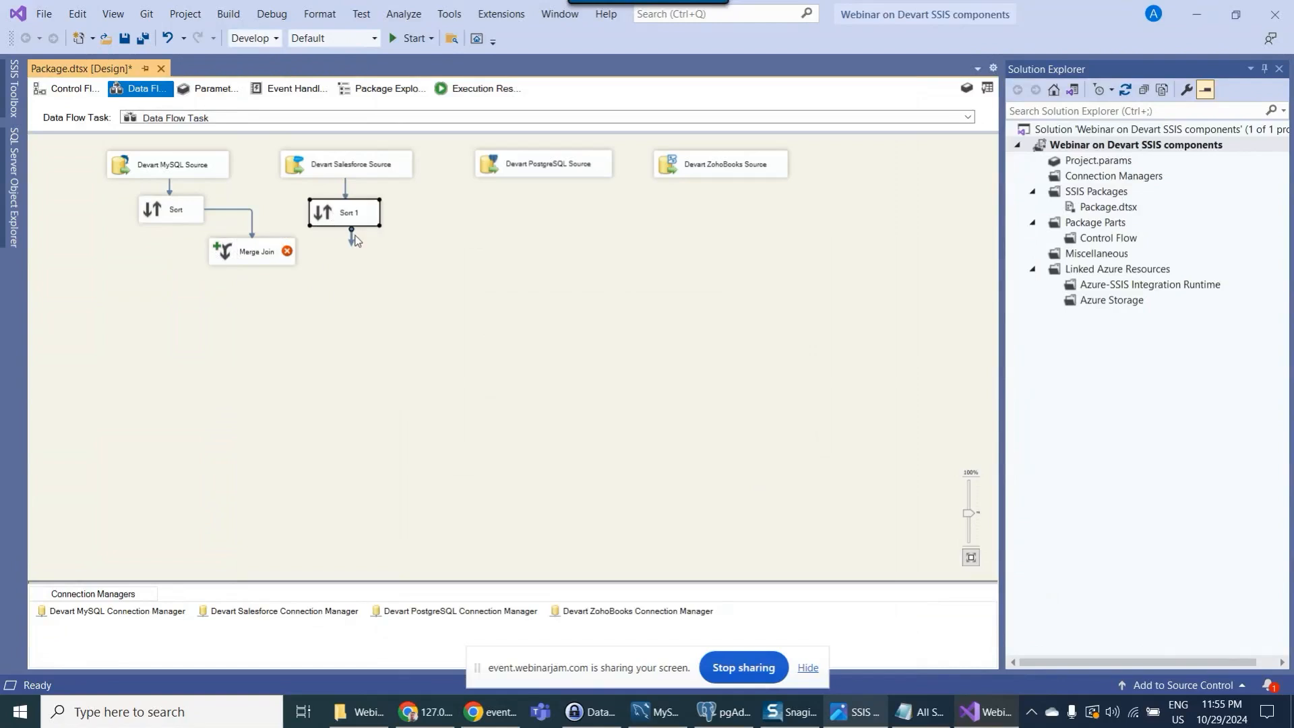
pyautogui.moveTo(351, 244); pyautogui.dragTo(265, 253)
pyautogui.click(228, 263)
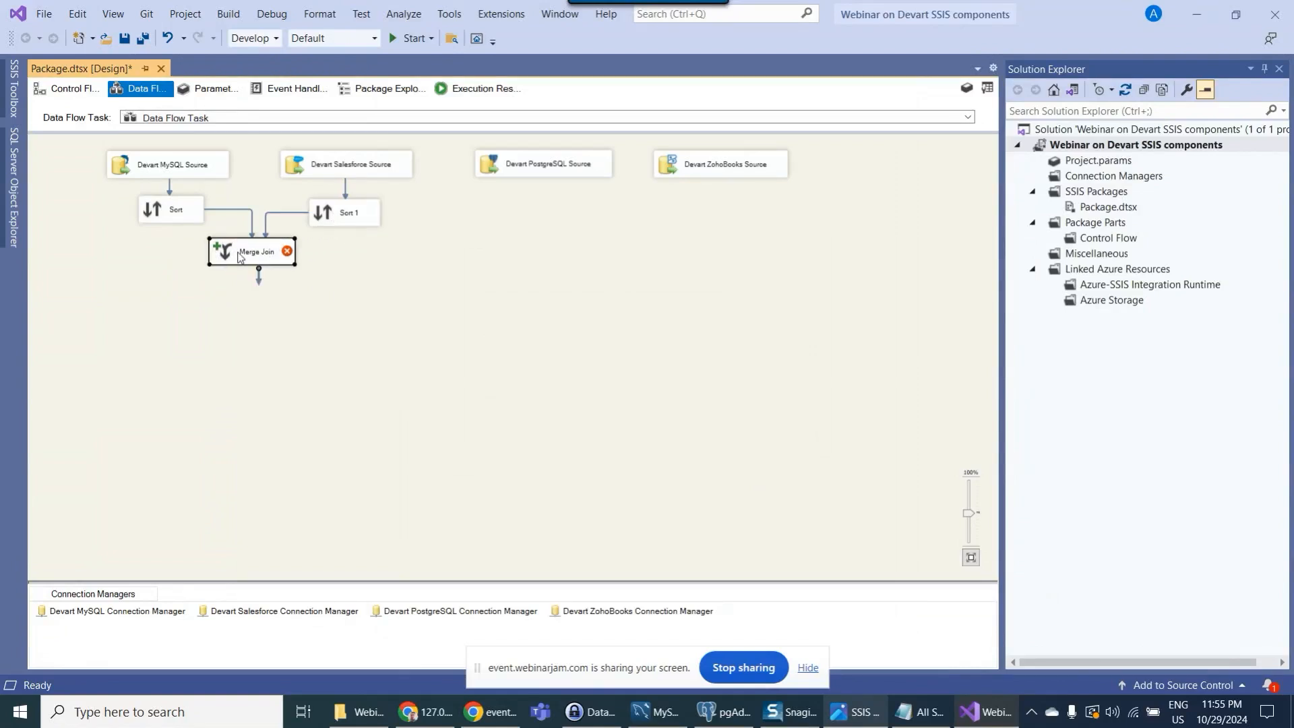
# - Configure the Merge Join as an Inner join on Email and include all columns from the Sort input
pyautogui.doubleClick(241, 258)
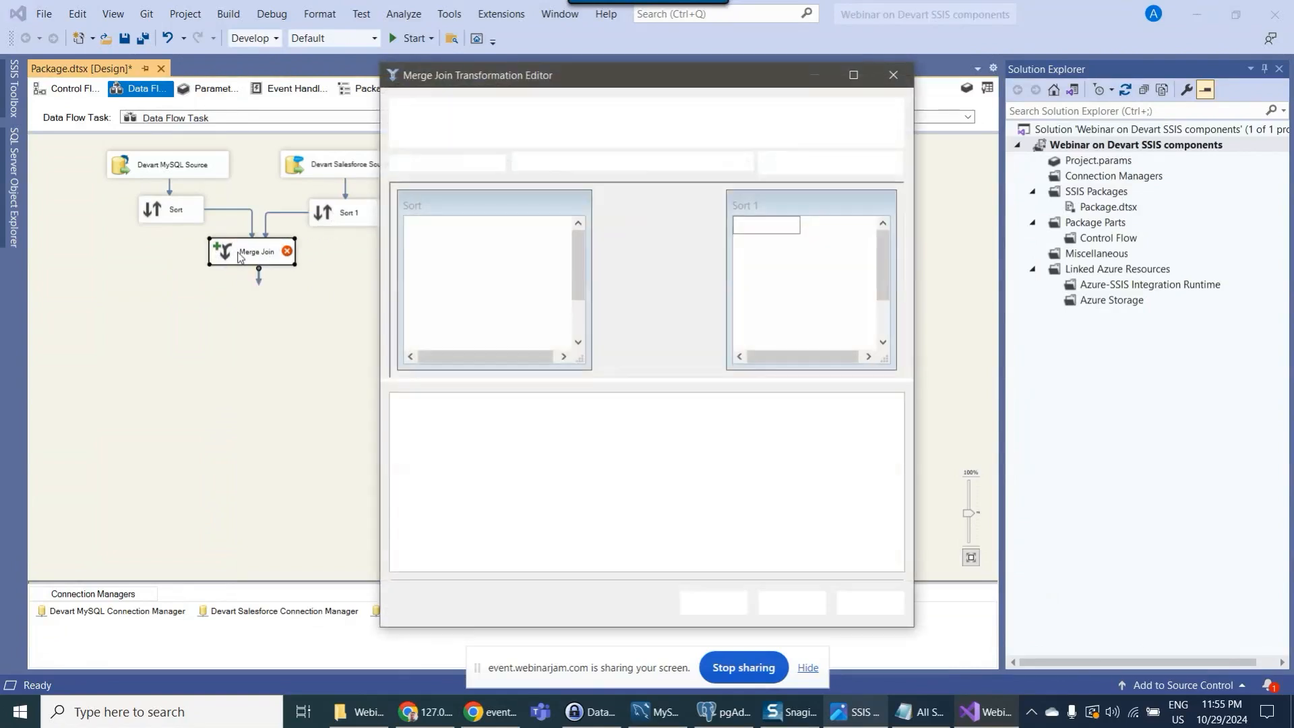
pyautogui.click(579, 163)
pyautogui.click(573, 177)
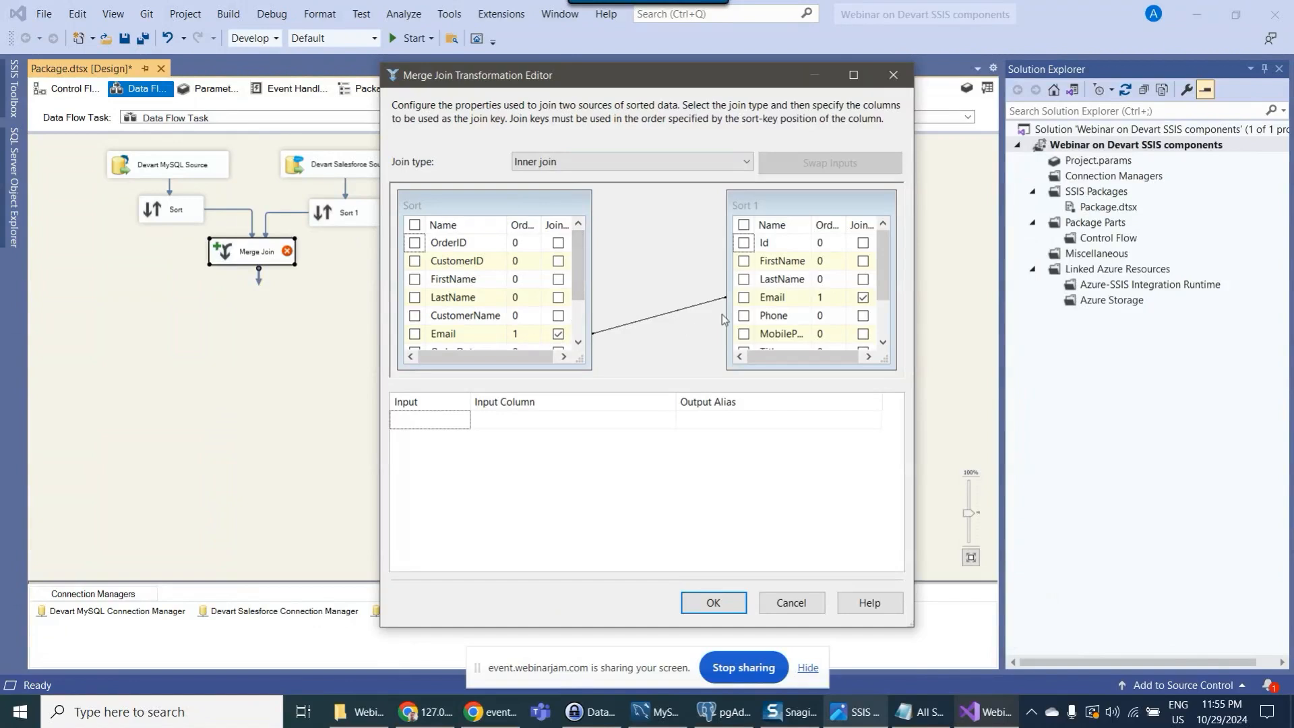
pyautogui.click(773, 303)
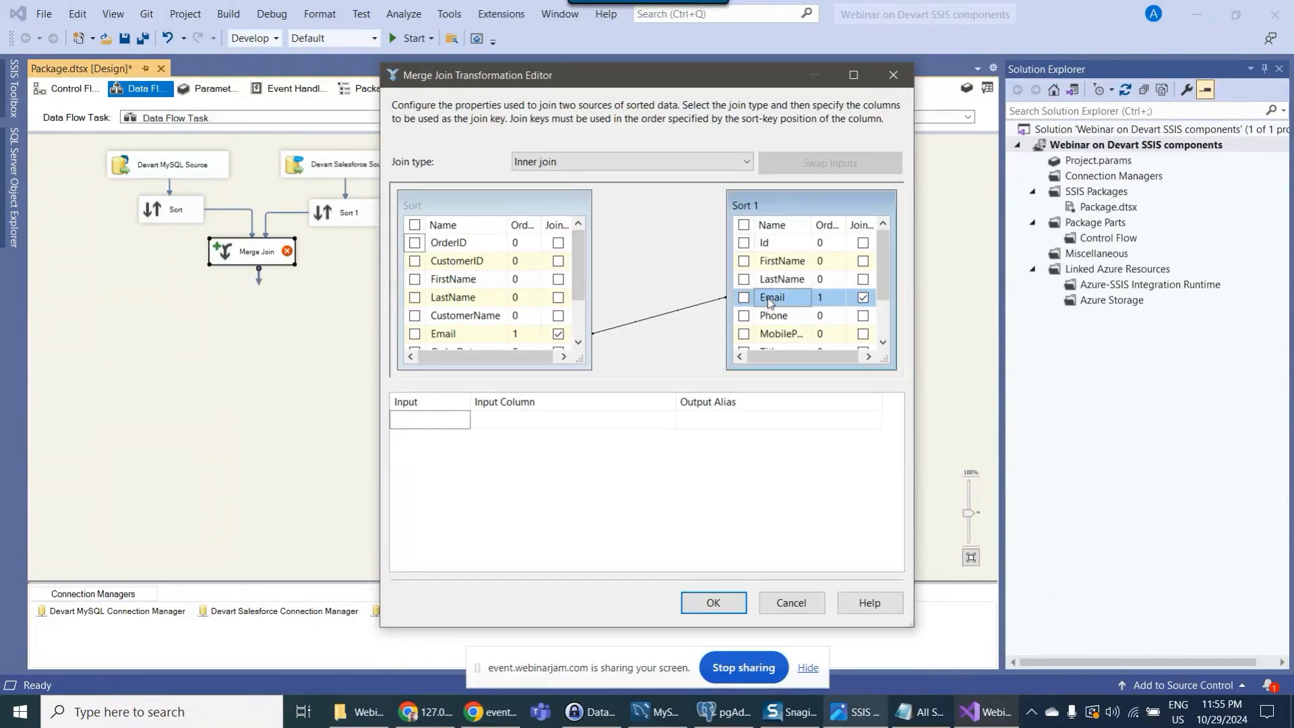
pyautogui.click(479, 335)
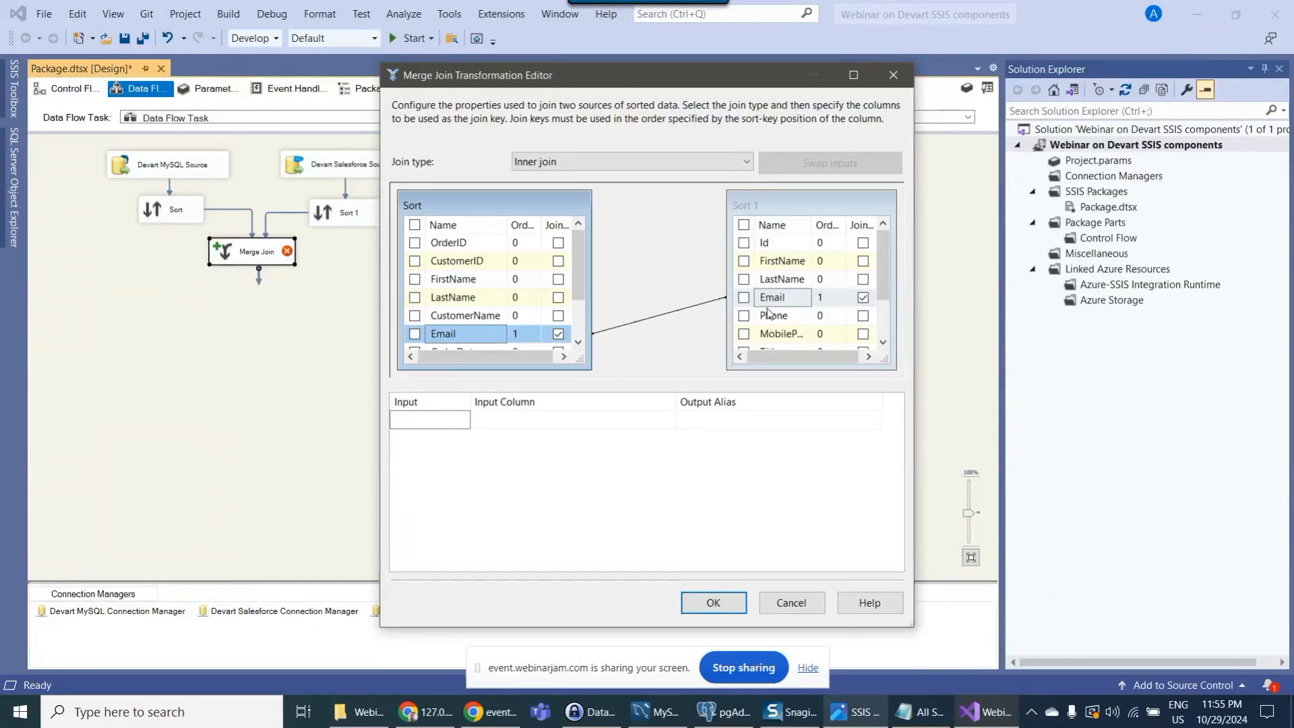
pyautogui.click(414, 224)
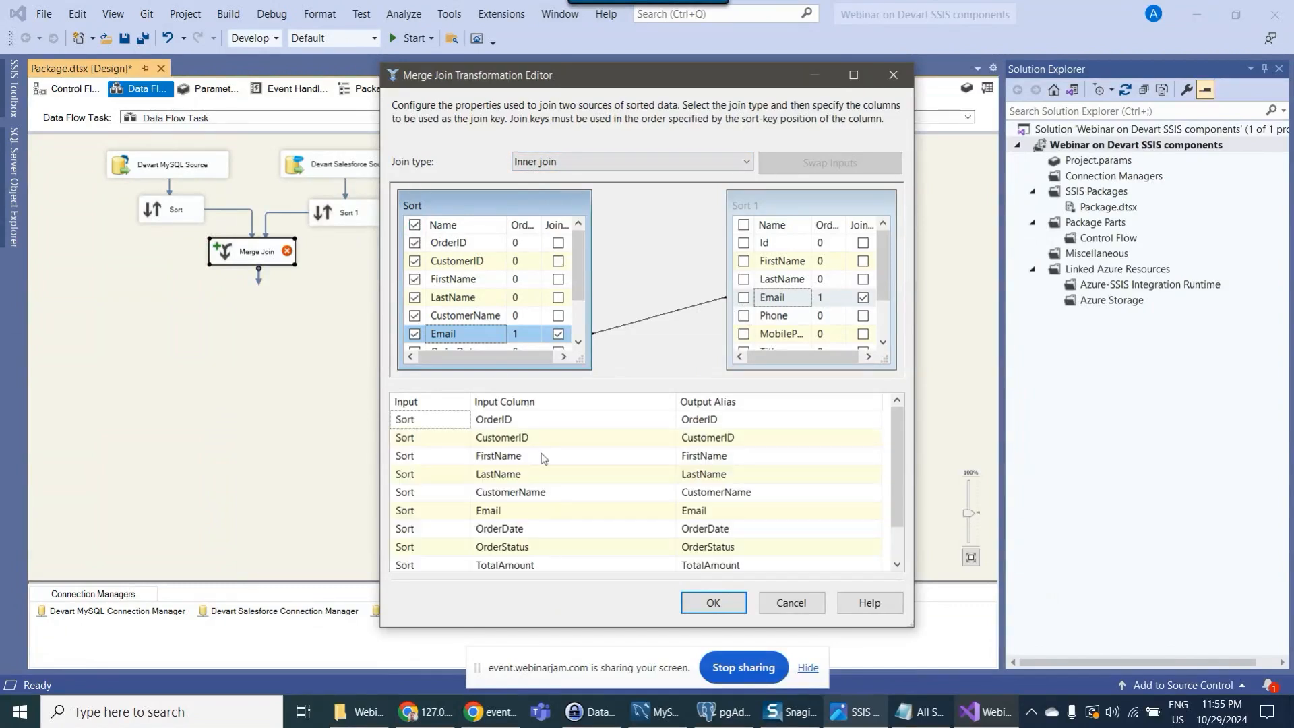
pyautogui.scroll(-1, 542, 451)
# - Add Phone, Title, AccountId and Assistantname from Sort 1 to the Merge Join output and apply the configuration
pyautogui.moveTo(715, 82); pyautogui.dragTo(618, 48)
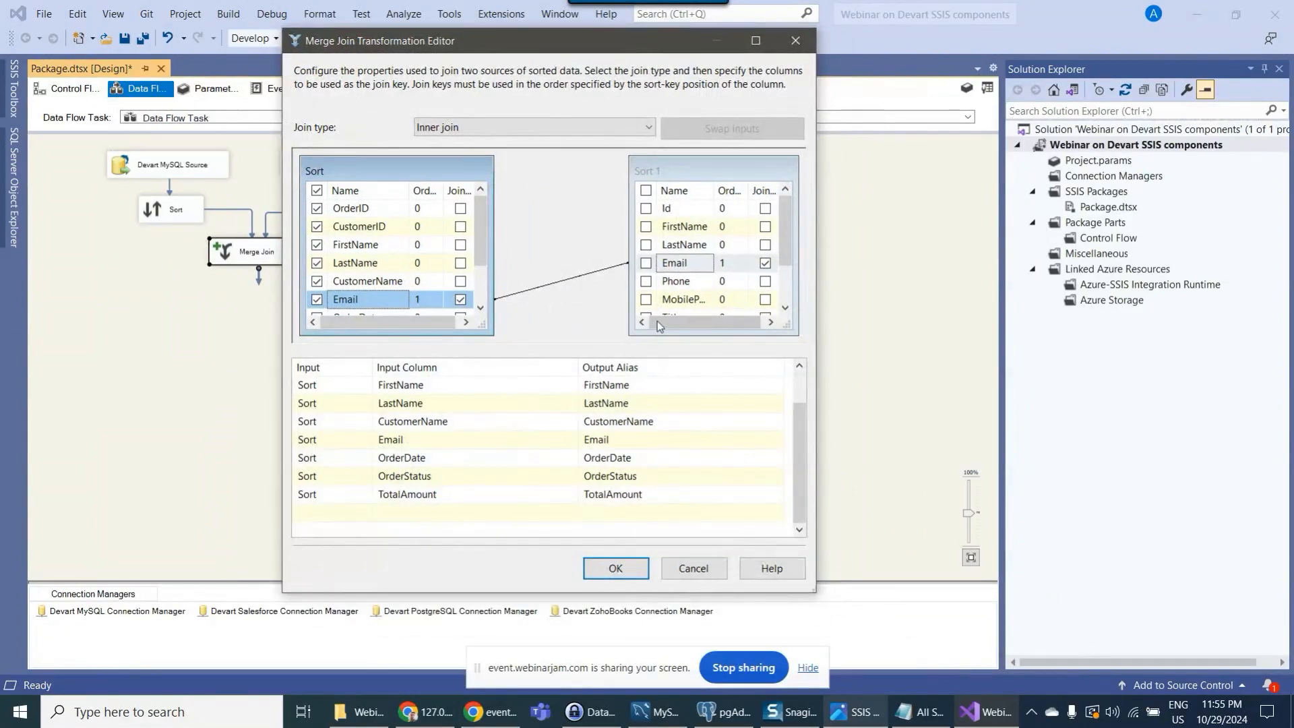
pyautogui.scroll(-1, 686, 250)
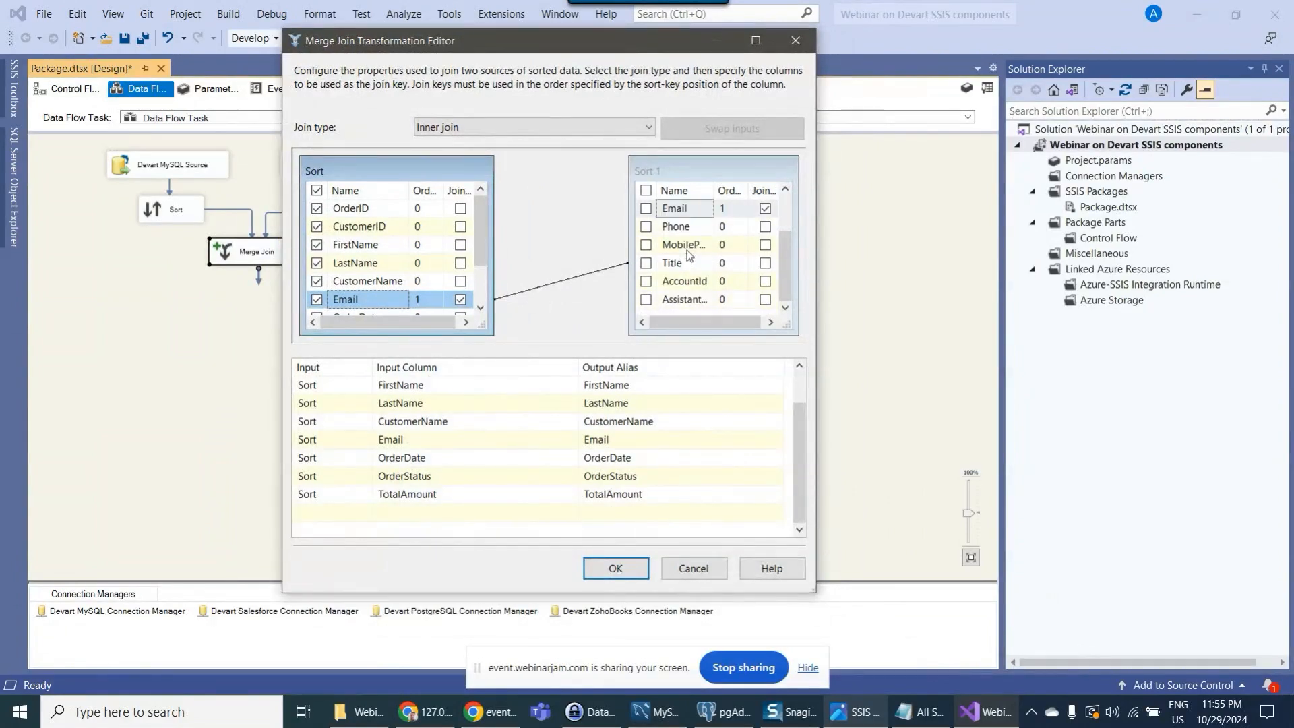
pyautogui.click(645, 227)
pyautogui.click(645, 263)
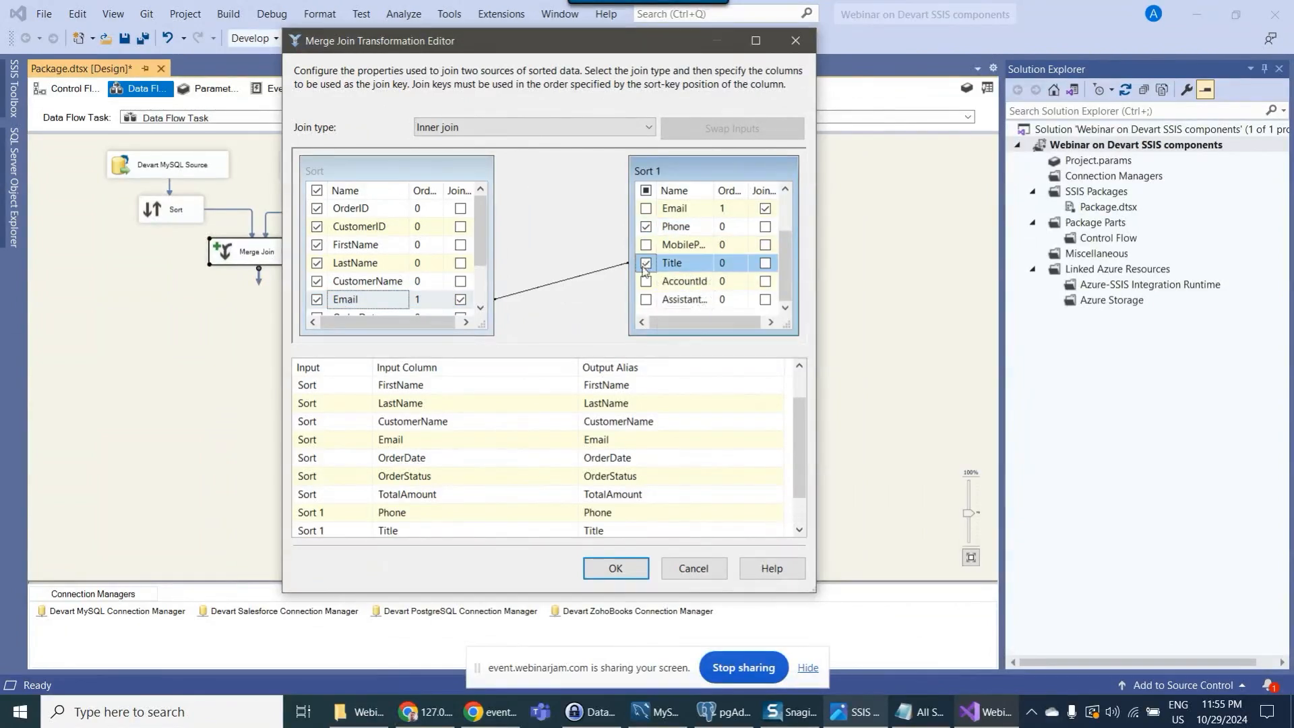
pyautogui.click(645, 281)
pyautogui.click(646, 299)
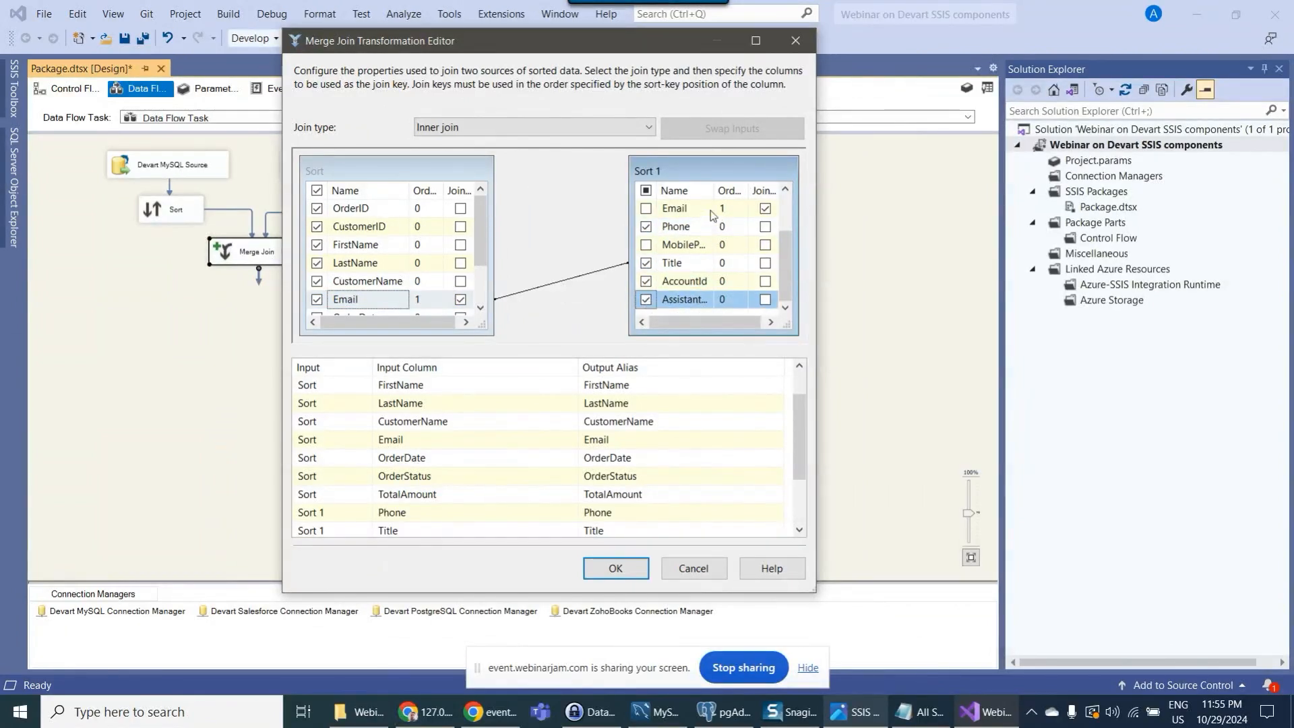
pyautogui.moveTo(715, 189); pyautogui.dragTo(741, 189)
pyautogui.scroll(-2, 681, 437)
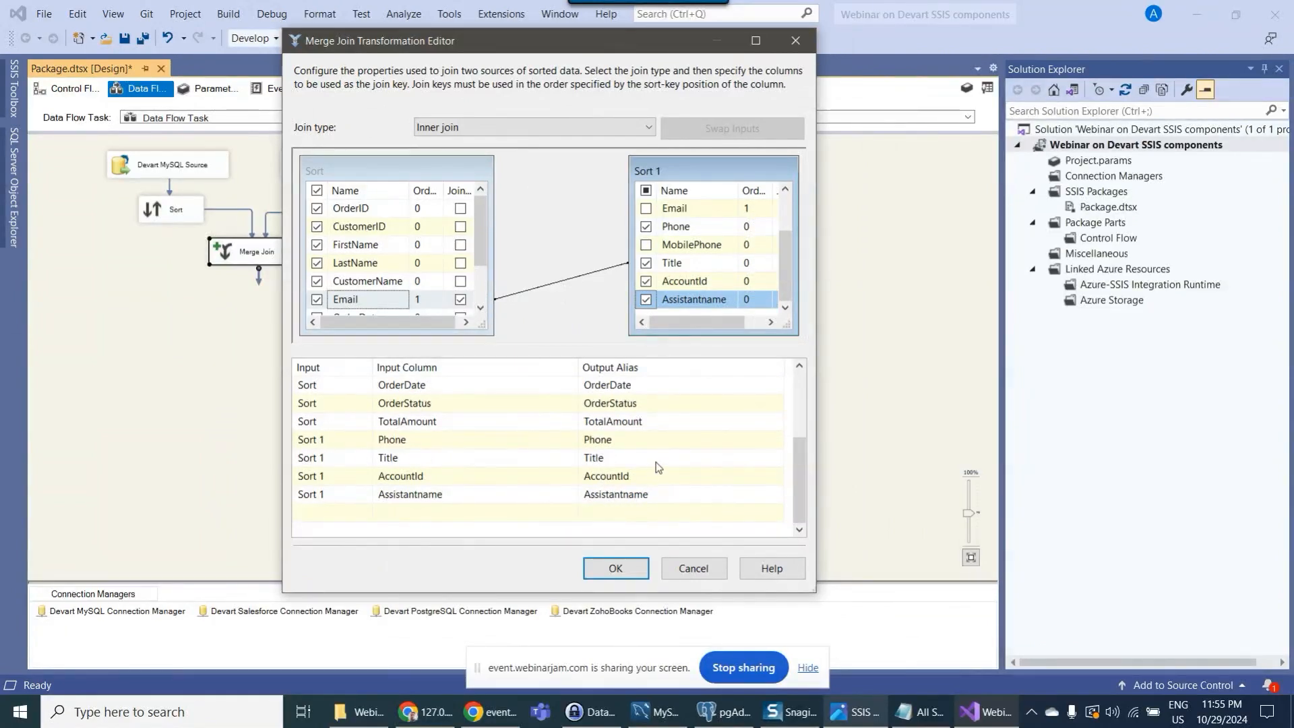
pyautogui.click(617, 568)
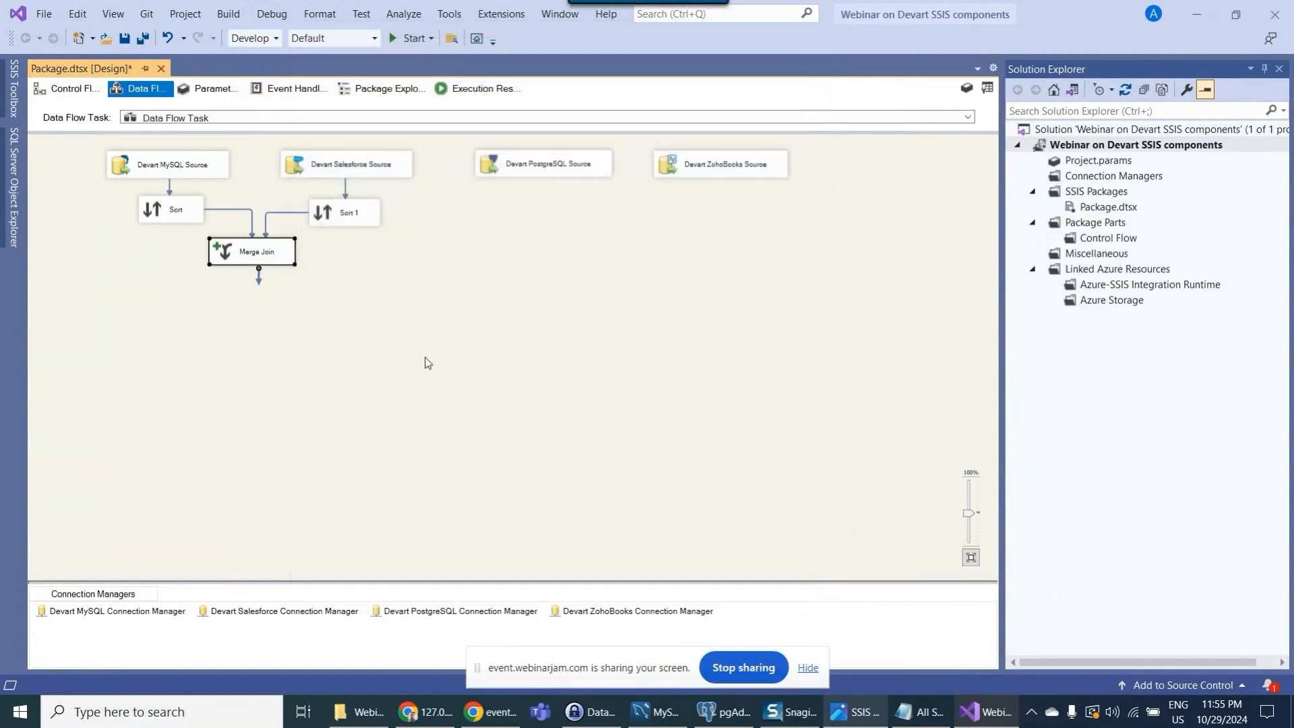
pyautogui.click(268, 264)
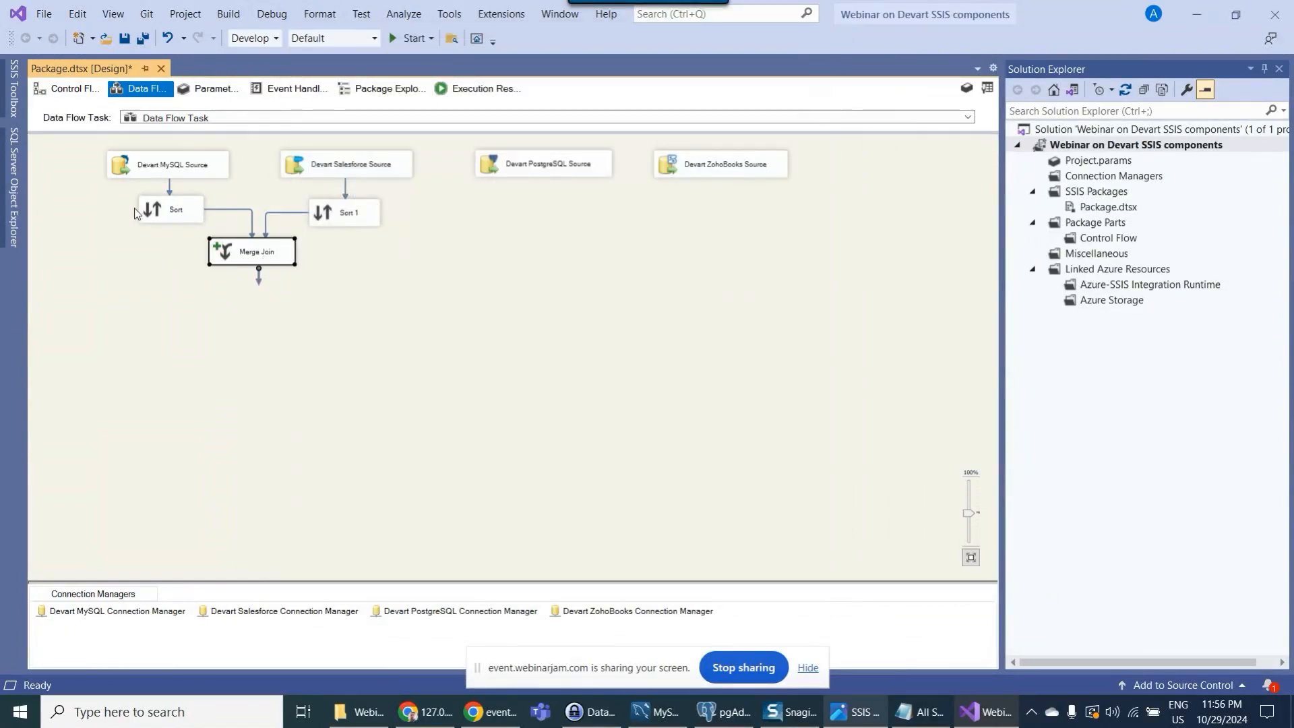
pyautogui.moveTo(87, 155); pyautogui.dragTo(407, 297)
pyautogui.click(382, 293)
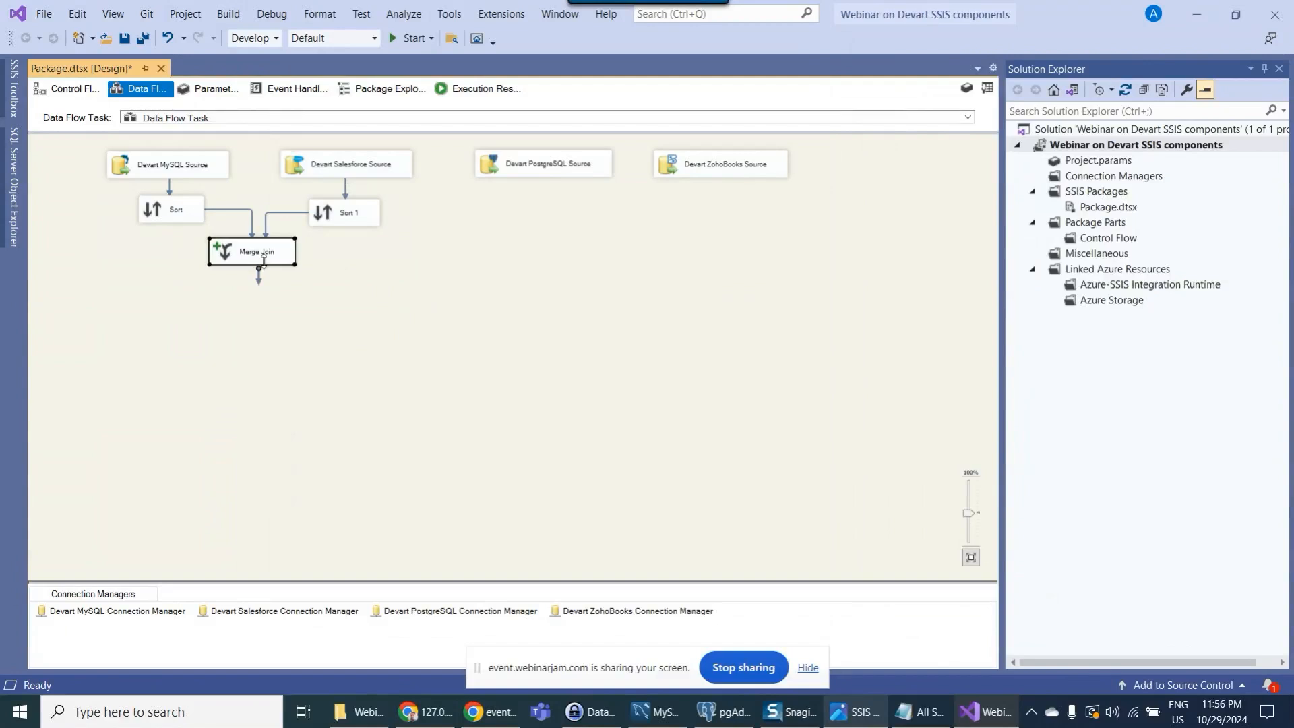
pyautogui.click(576, 168)
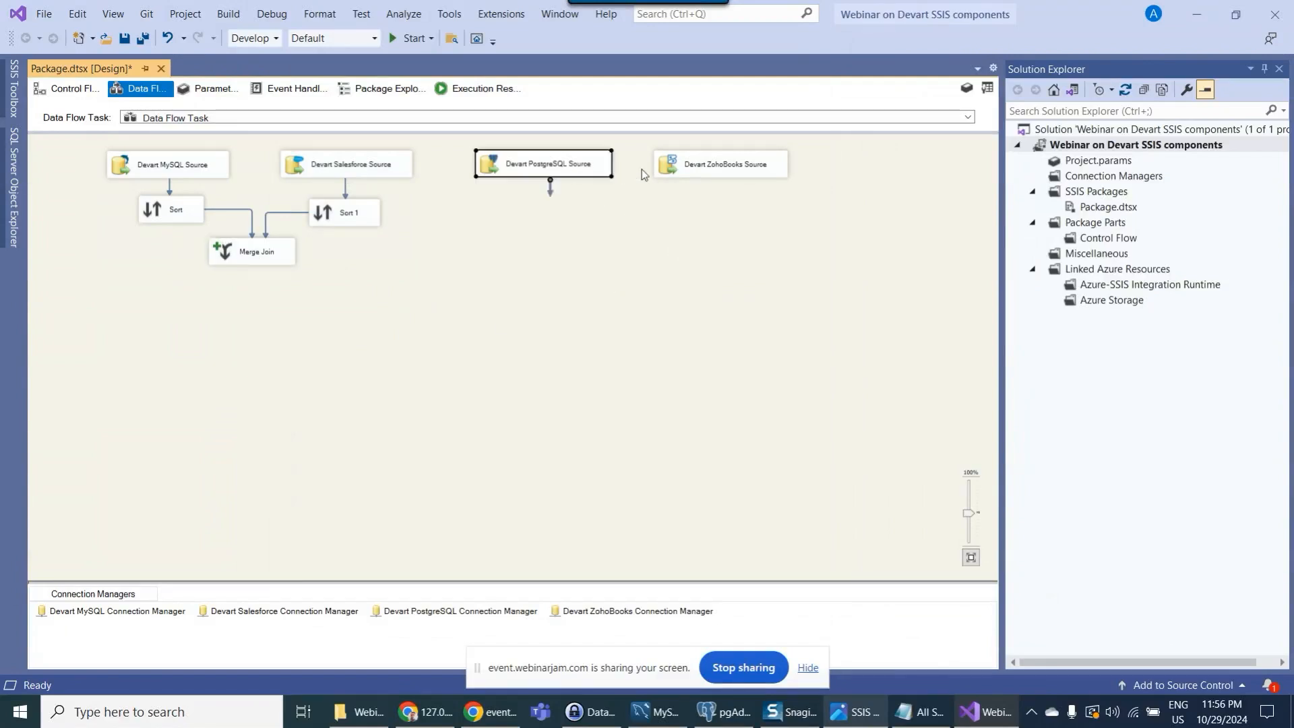
pyautogui.click(705, 167)
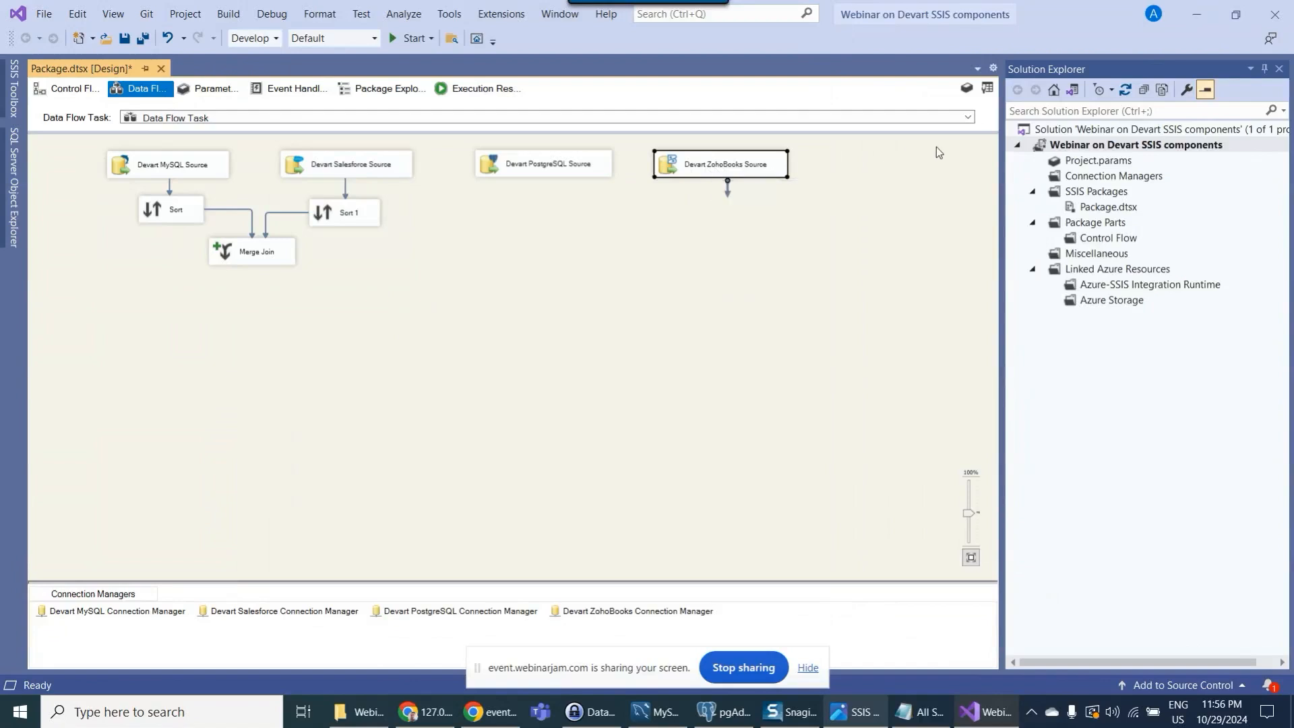
# - Add one Sort transformation below the PostgreSQL source and another below the ZohoBooks source
pyautogui.click(987, 89)
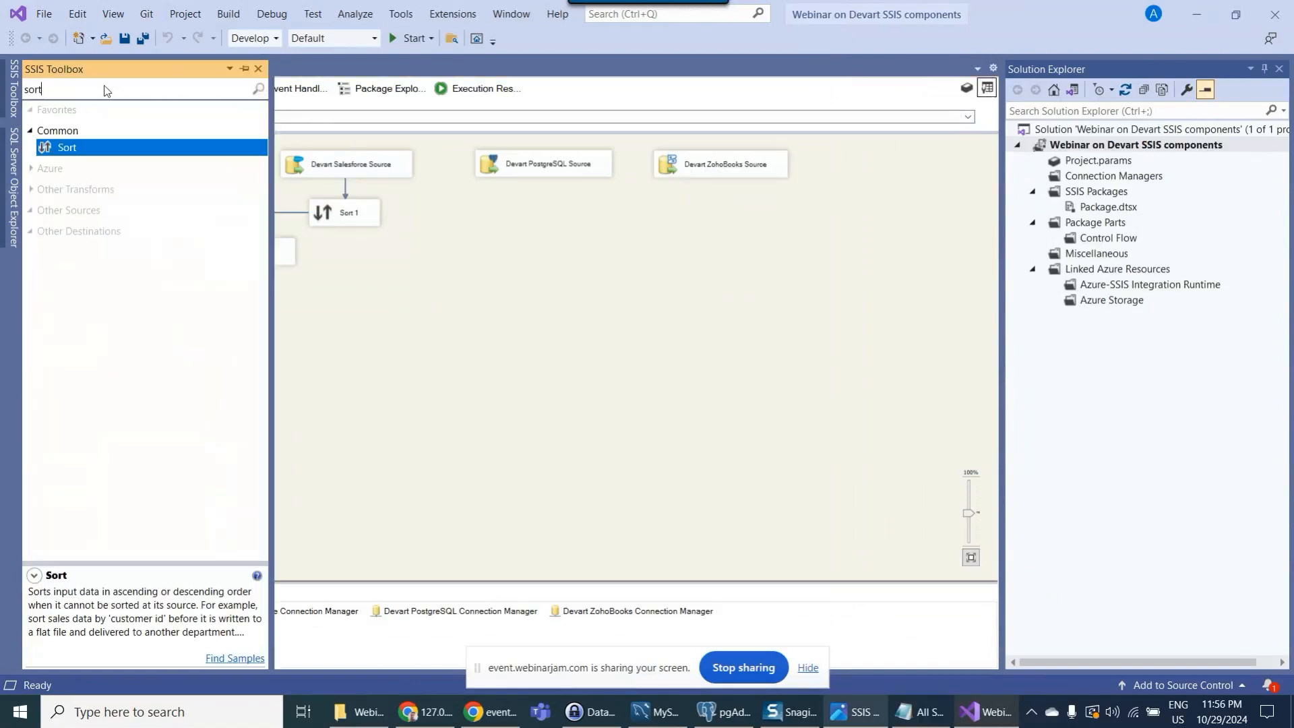
pyautogui.moveTo(87, 156); pyautogui.dragTo(533, 209)
pyautogui.click(988, 89)
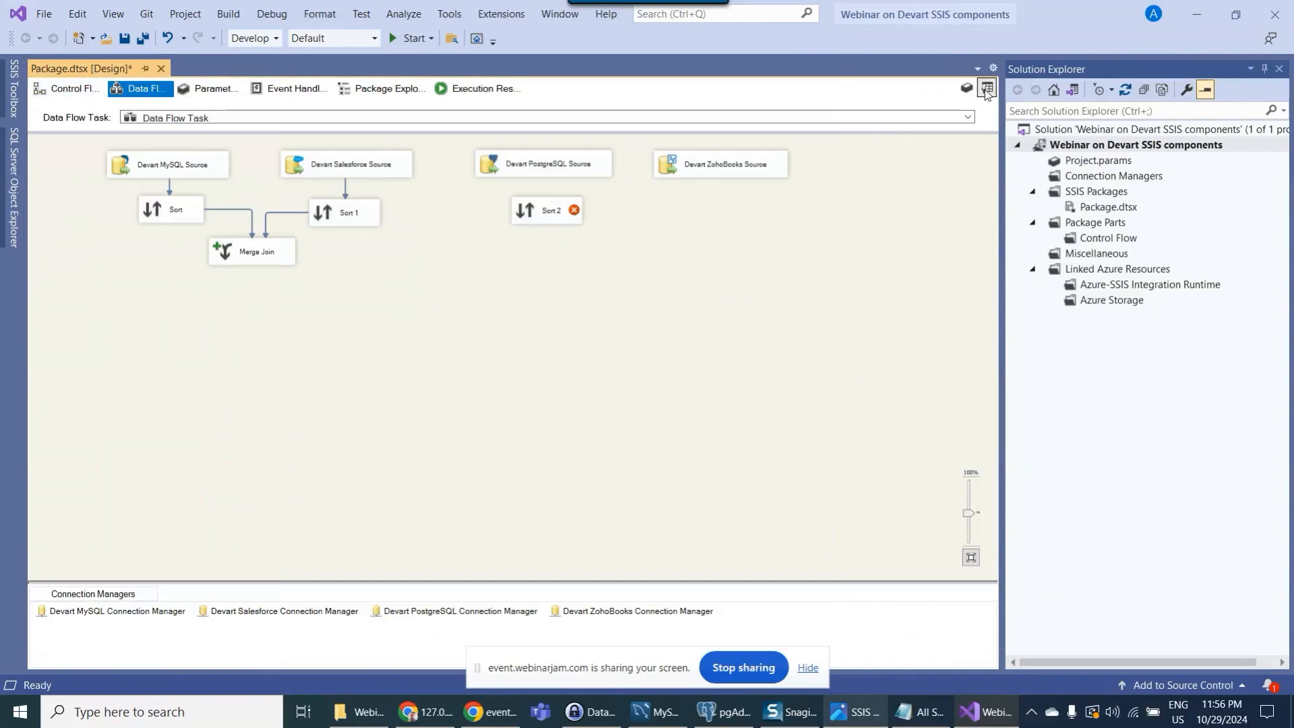
pyautogui.moveTo(684, 204); pyautogui.dragTo(694, 207)
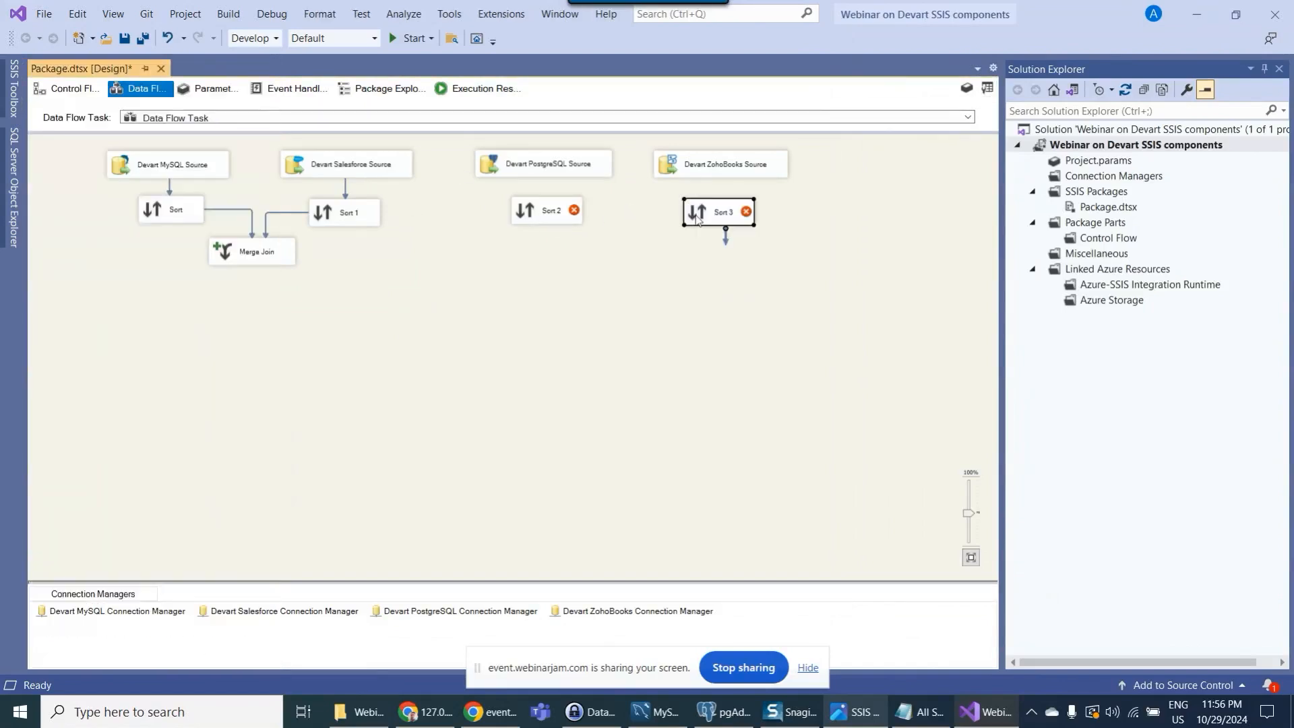
# - Add a second Merge Join transformation below and between Sort 2 and Sort 3
pyautogui.click(988, 89)
pyautogui.click(97, 91)
pyautogui.hotkey('ctrl', 'a')
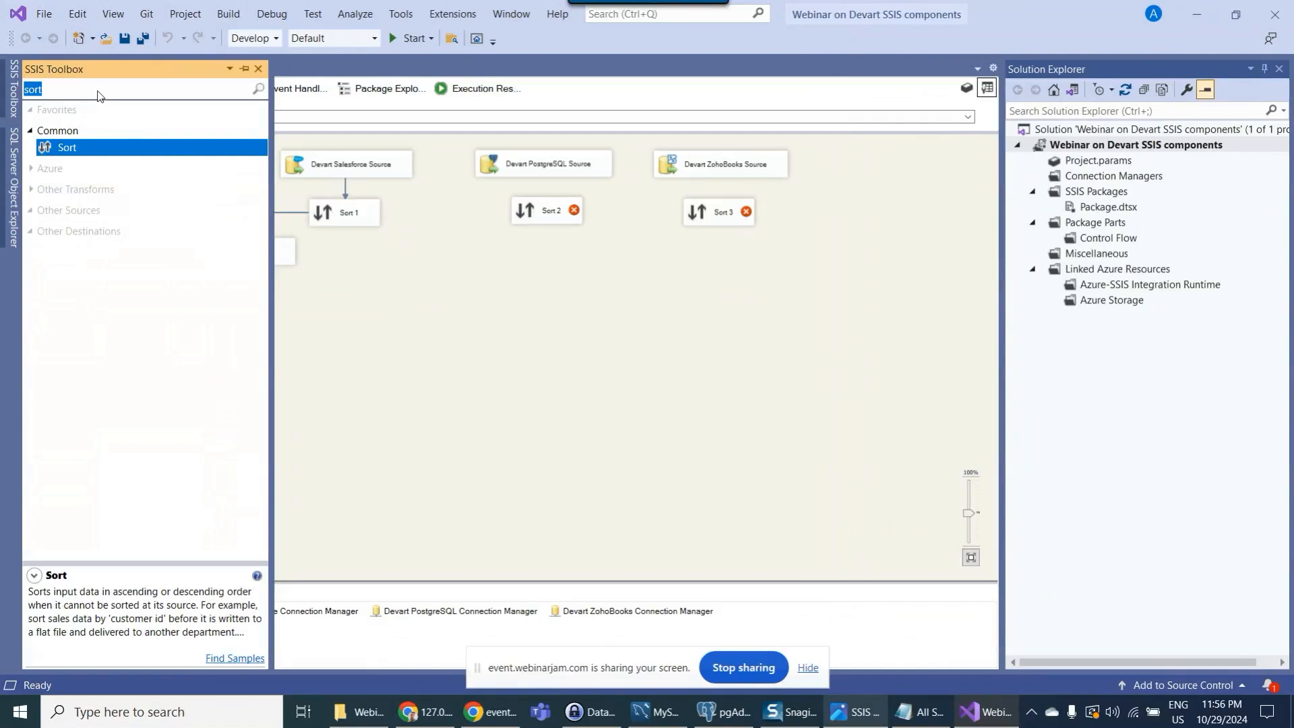
pyautogui.write('merge')
pyautogui.click(101, 168)
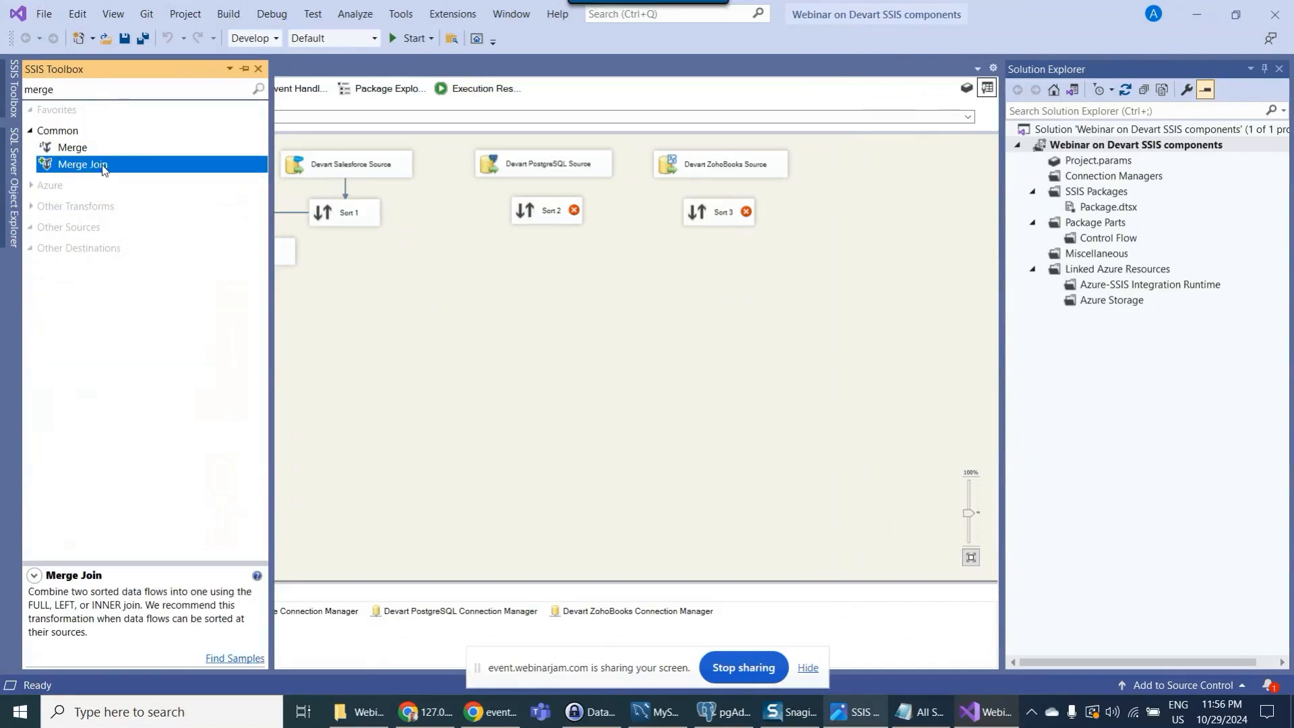
pyautogui.click(592, 256)
# - Review the queries of the PostgreSQL and ZohoBooks sources for a common order ID column, closing both editors without changes
pyautogui.click(545, 161)
pyautogui.doubleClick(517, 169)
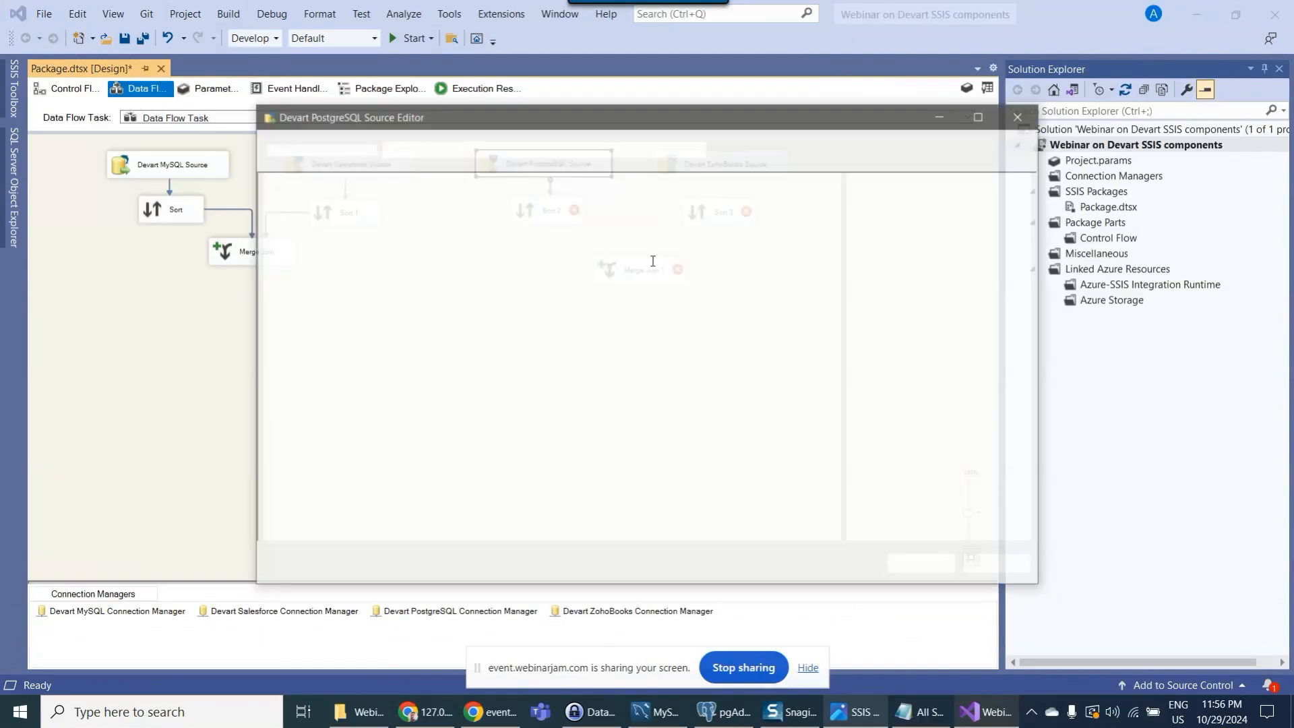
pyautogui.doubleClick(529, 212)
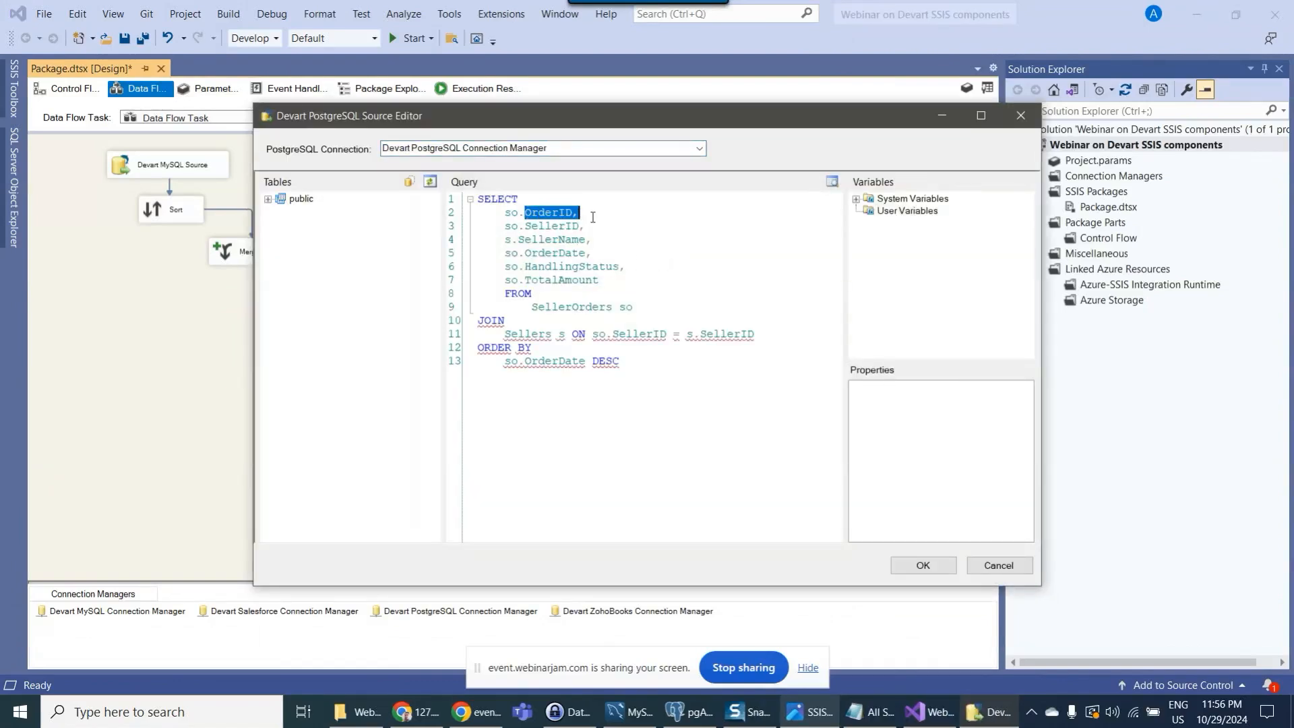
pyautogui.click(998, 564)
pyautogui.click(720, 174)
pyautogui.doubleClick(720, 174)
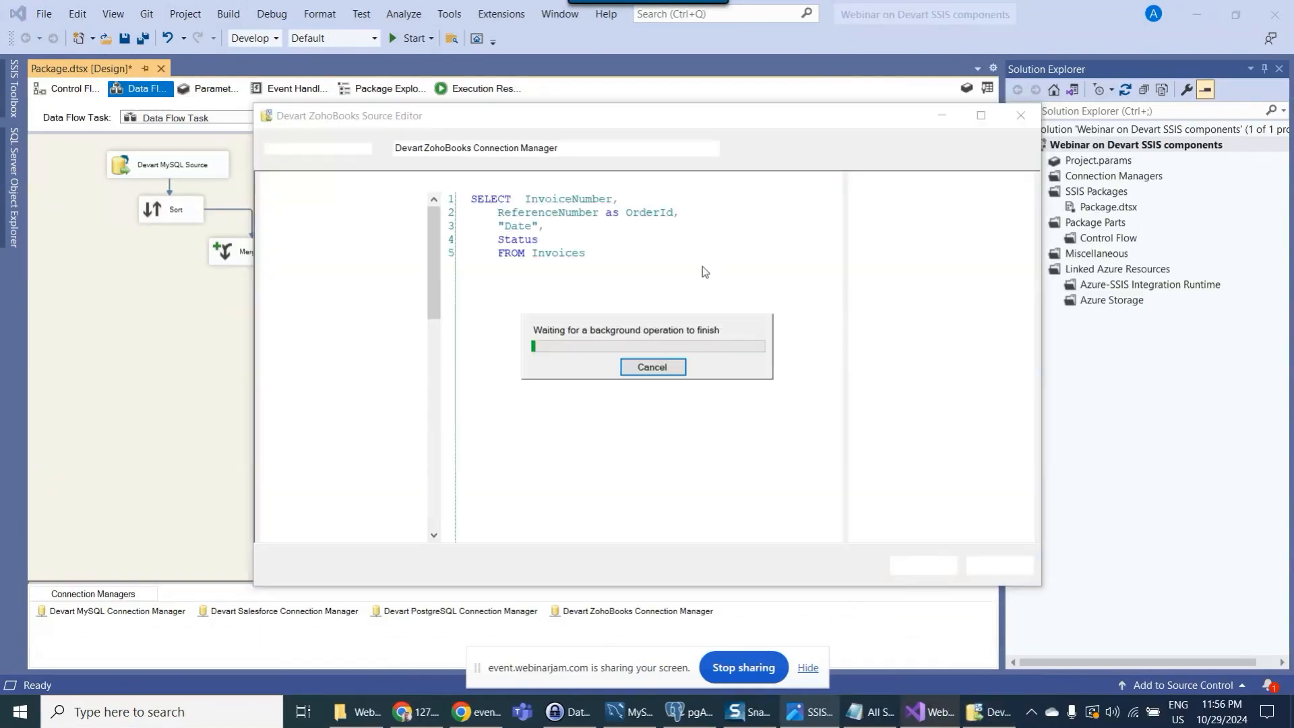
pyautogui.moveTo(712, 222); pyautogui.dragTo(636, 212)
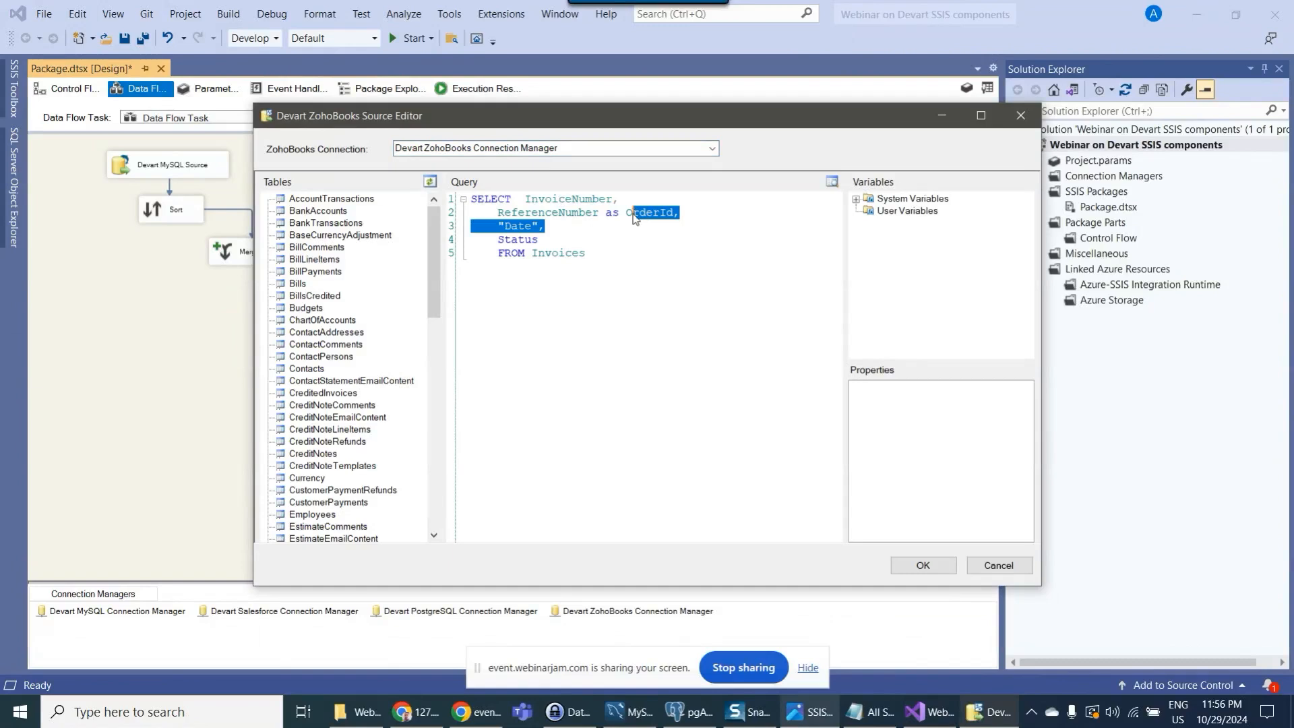
pyautogui.click(633, 215)
pyautogui.click(996, 565)
# - Connect the PostgreSQL source to Sort 2 and sort by orderid
pyautogui.click(535, 166)
pyautogui.doubleClick(539, 214)
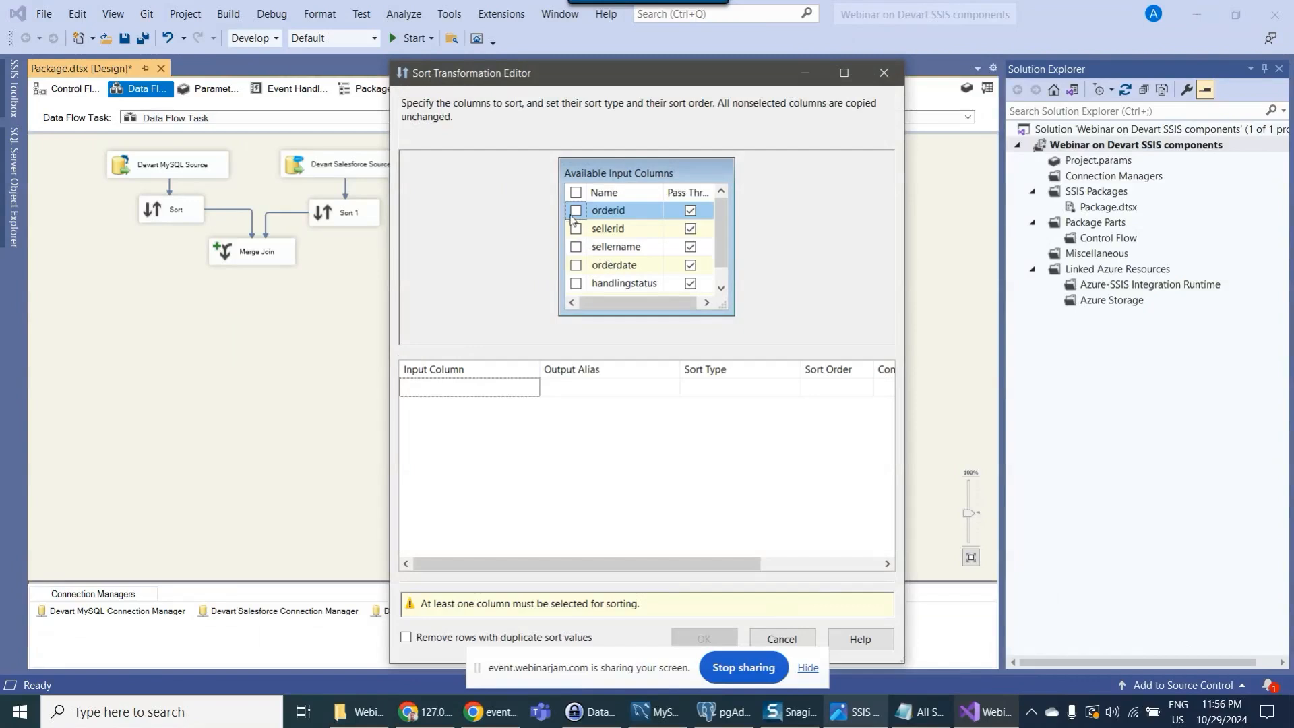
pyautogui.click(576, 211)
pyautogui.click(702, 604)
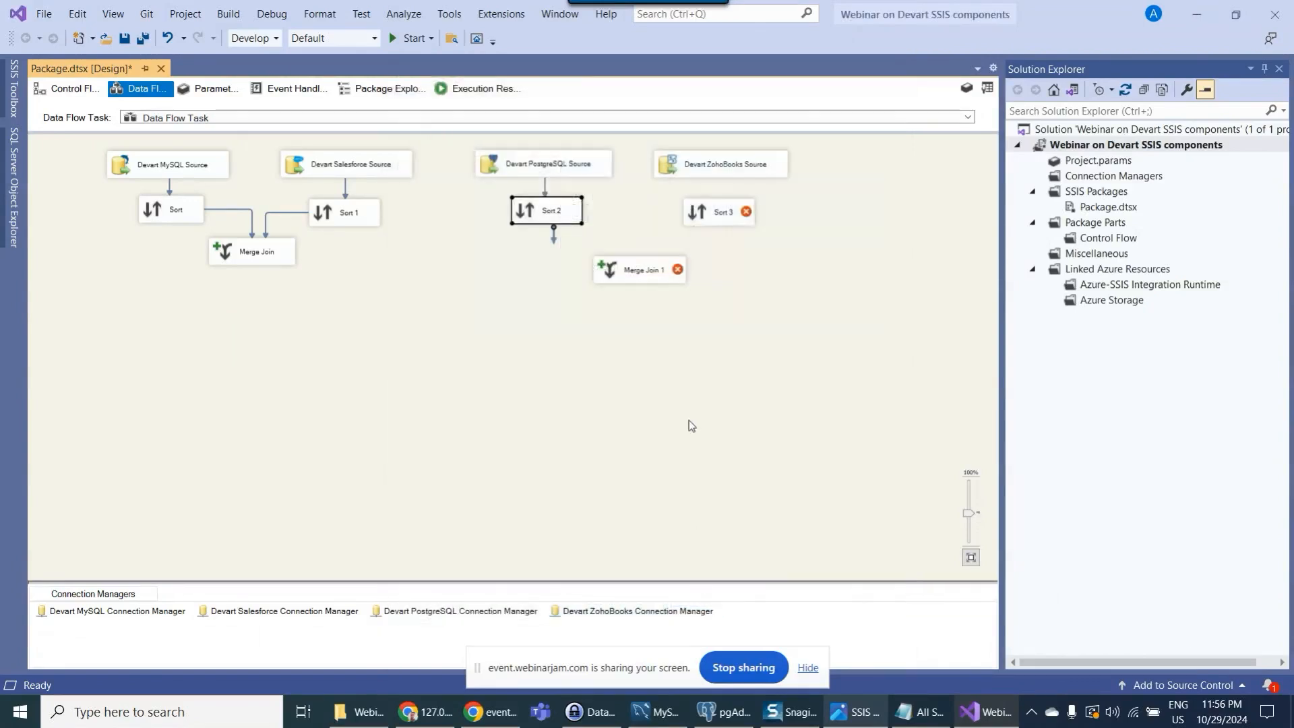
# - Connect the ZohoBooks source to Sort 3 and sort by OrderId
pyautogui.click(689, 164)
pyautogui.moveTo(719, 182); pyautogui.dragTo(710, 216)
pyautogui.click(700, 214)
pyautogui.doubleClick(701, 214)
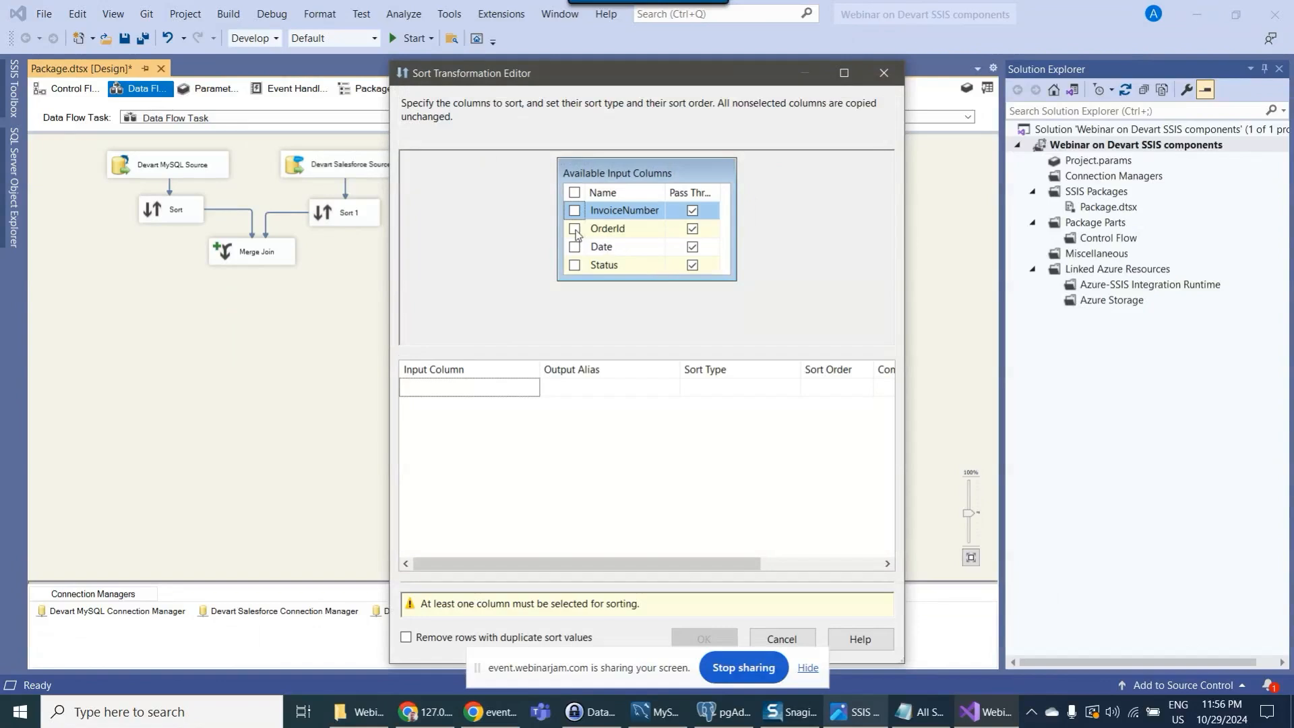
pyautogui.click(574, 228)
pyautogui.click(703, 604)
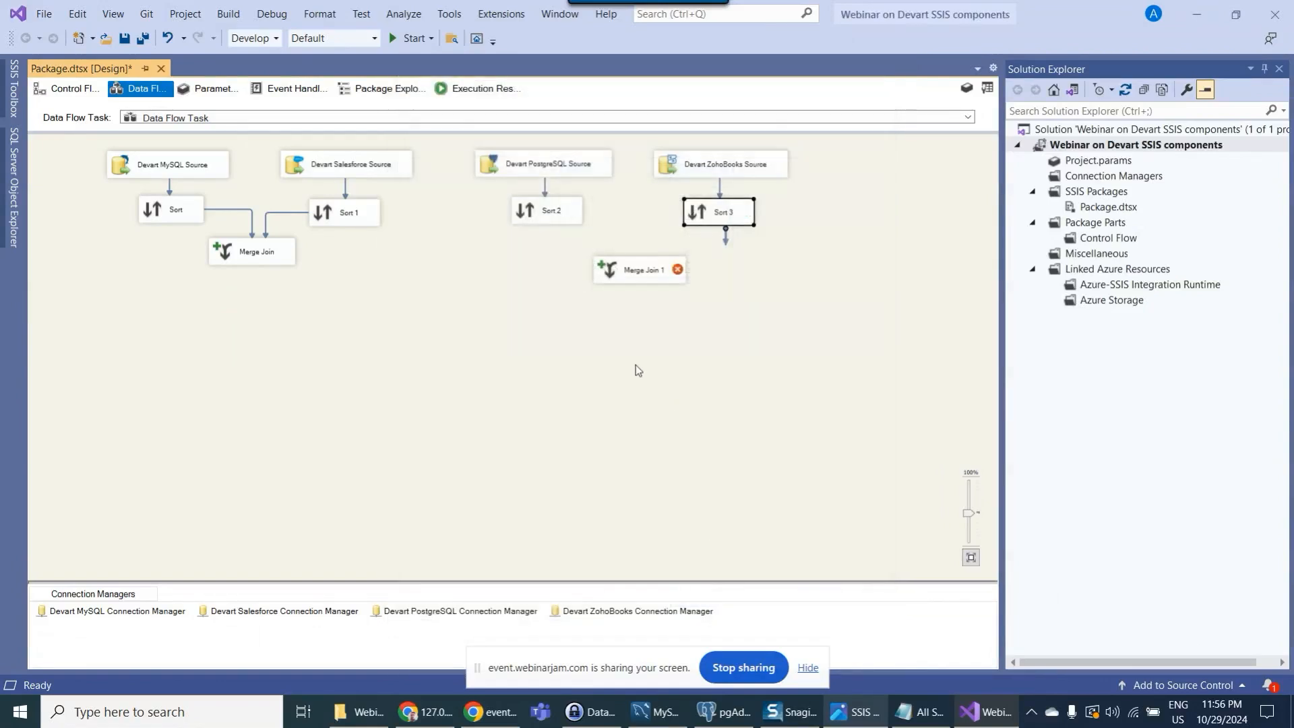
# - Connect Sort 2 to the Merge Join Left Input of Merge Join 1 and Sort 3 to its remaining input
pyautogui.click(551, 214)
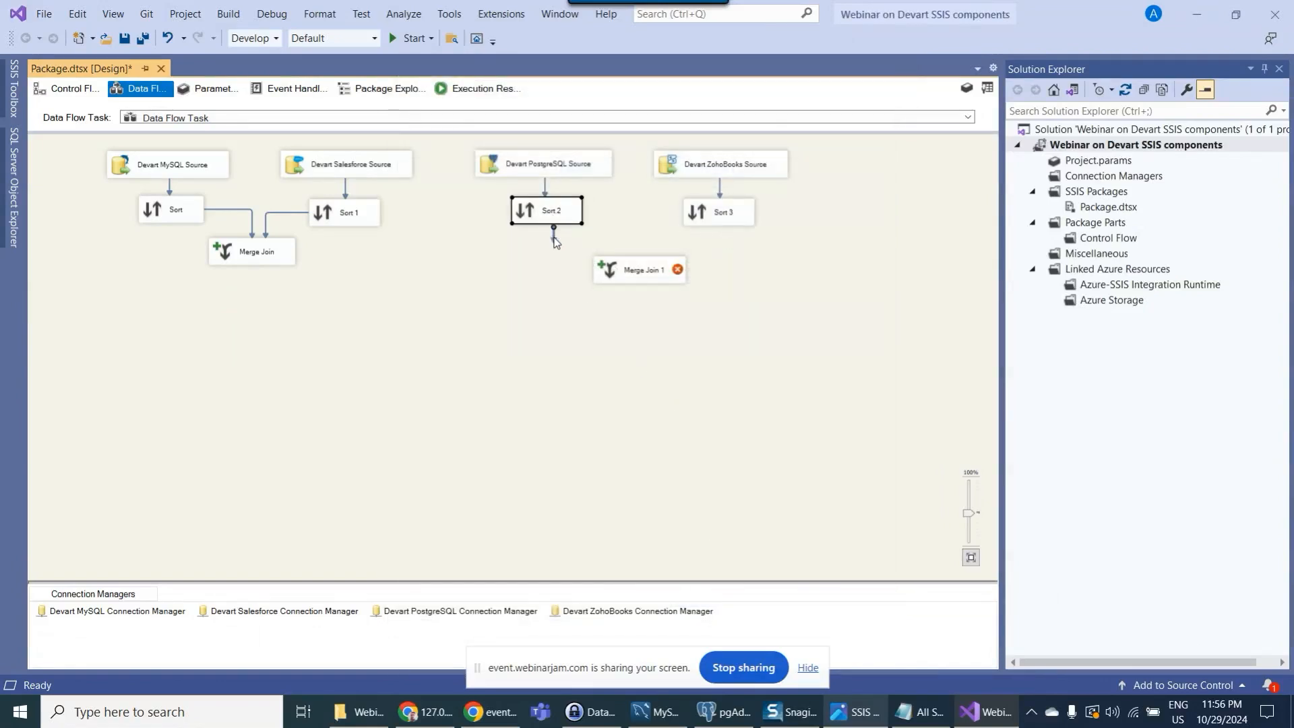
pyautogui.moveTo(616, 271); pyautogui.dragTo(616, 269)
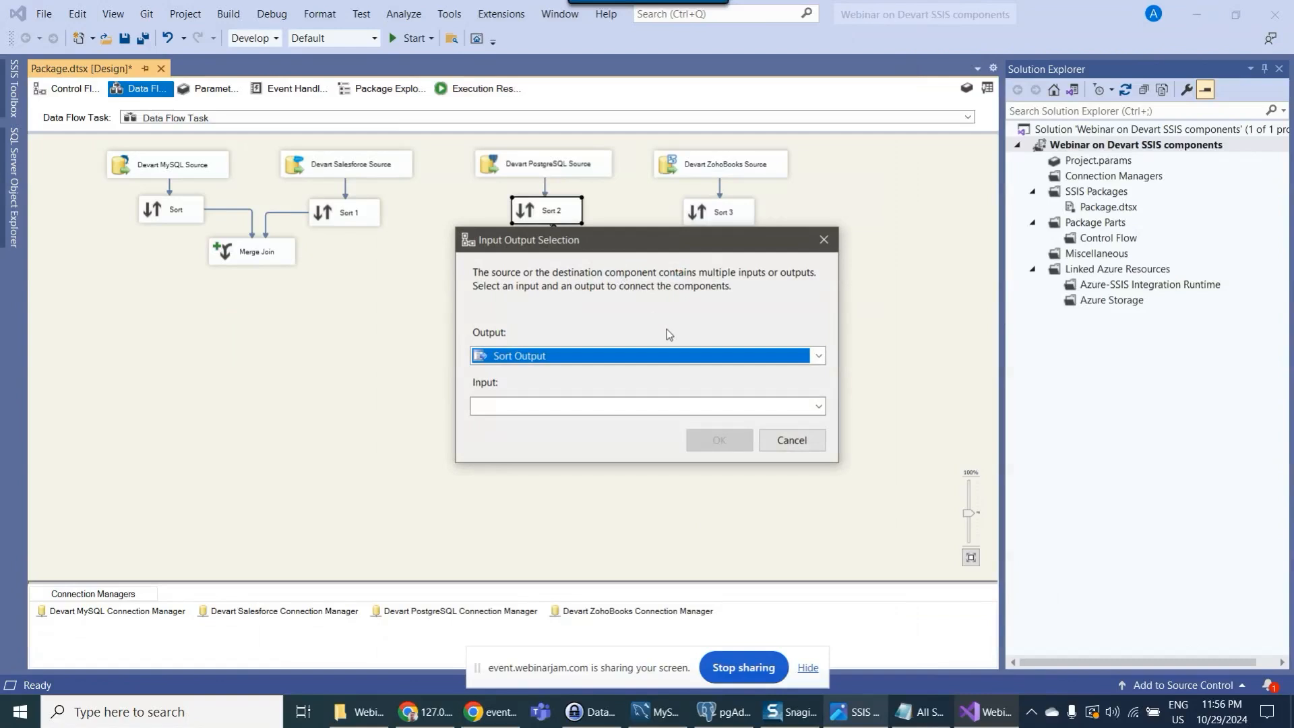
pyautogui.click(603, 412)
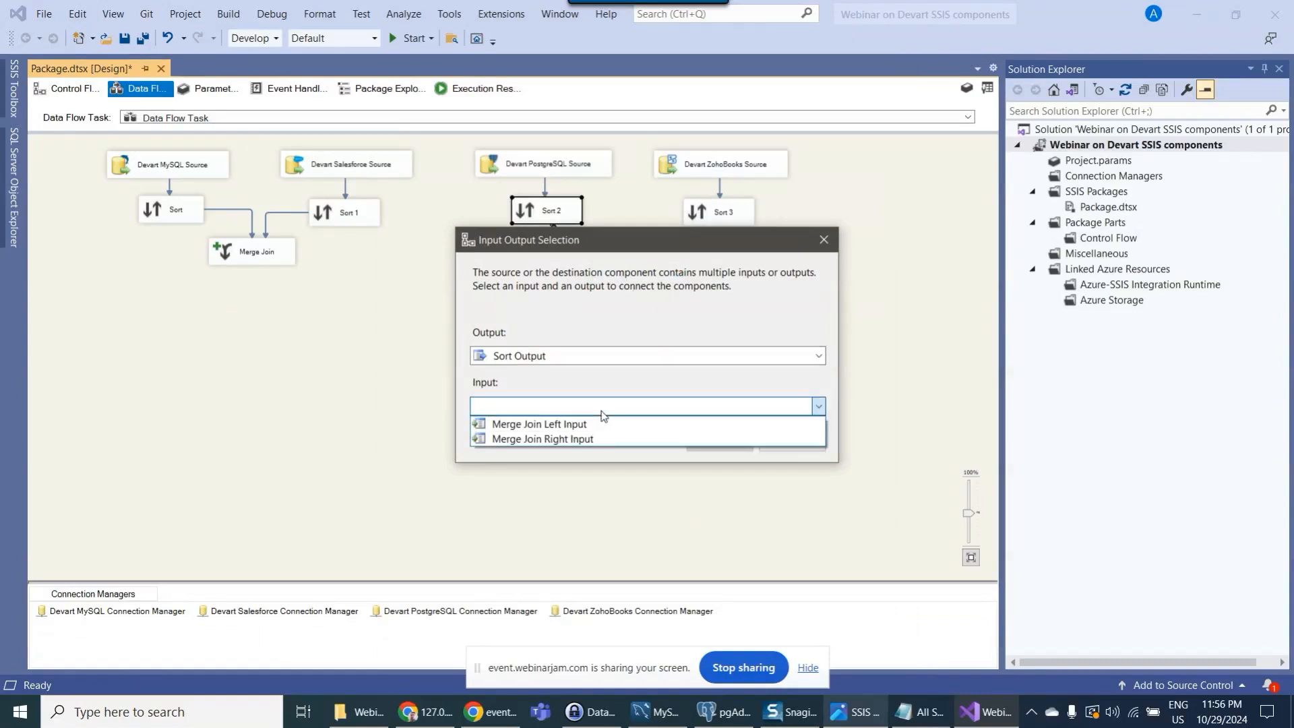
pyautogui.click(601, 423)
pyautogui.click(718, 442)
pyautogui.click(731, 219)
pyautogui.moveTo(725, 236); pyautogui.dragTo(650, 279)
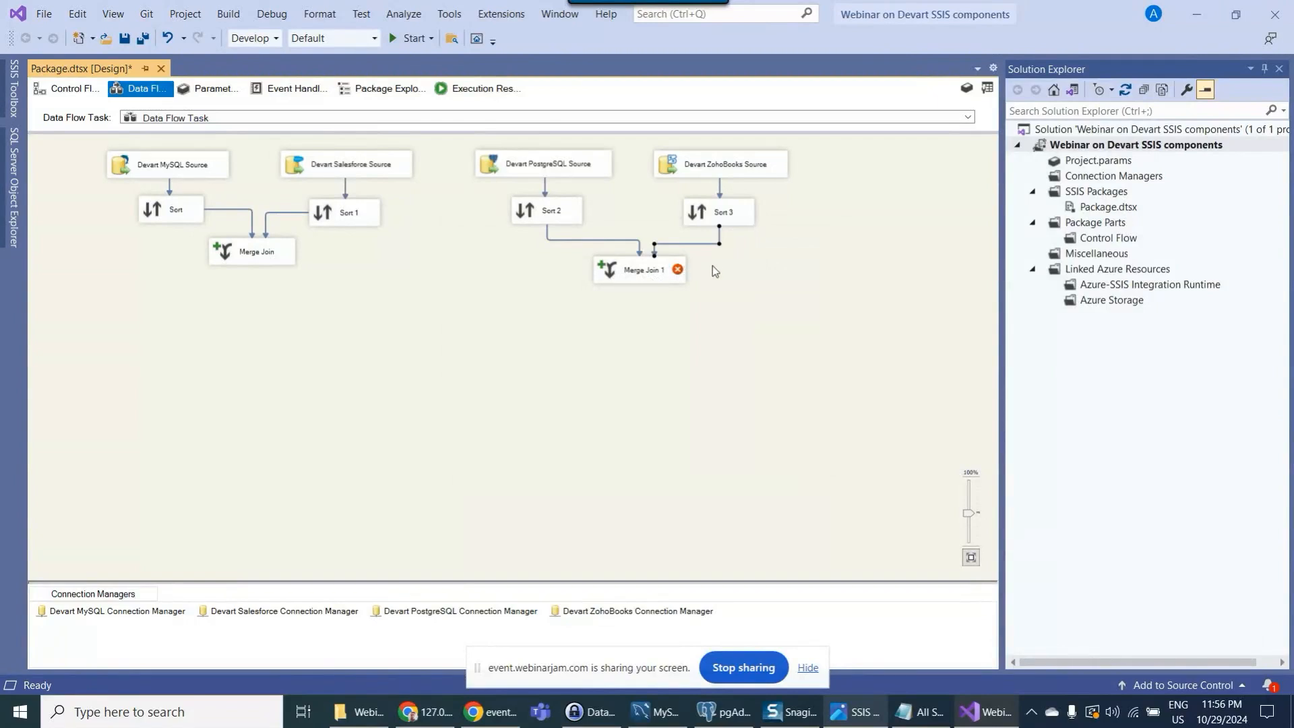
# - Try to open the Merge Join 1 editor, and check the sort columns set in Sort 2 and Sort 3
pyautogui.doubleClick(621, 268)
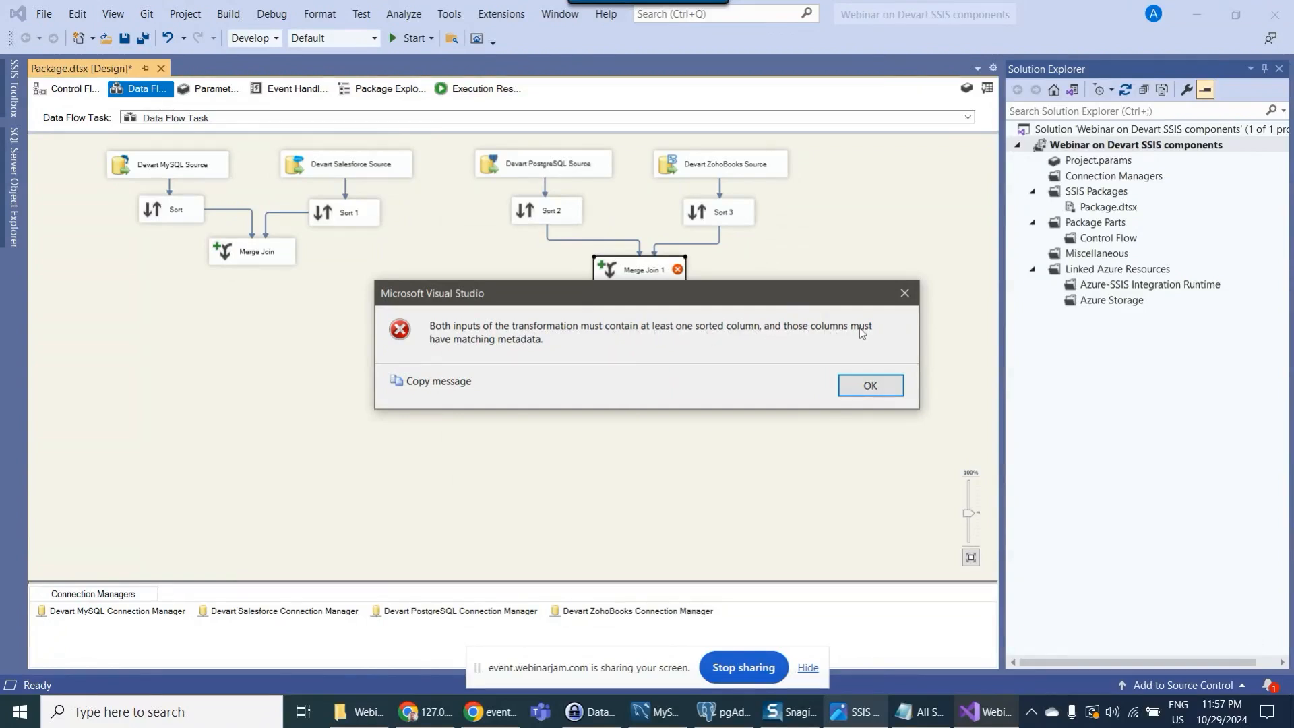
pyautogui.click(871, 386)
pyautogui.click(546, 212)
pyautogui.doubleClick(546, 212)
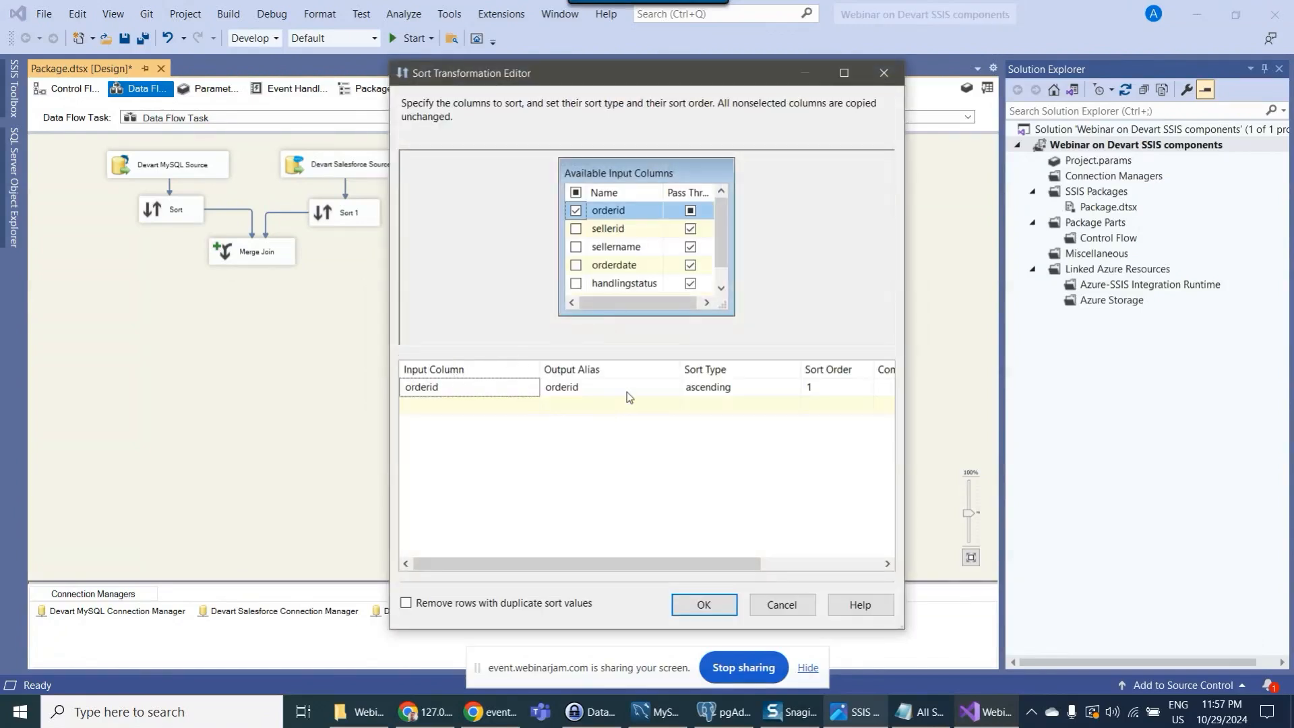
pyautogui.click(701, 605)
pyautogui.doubleClick(710, 217)
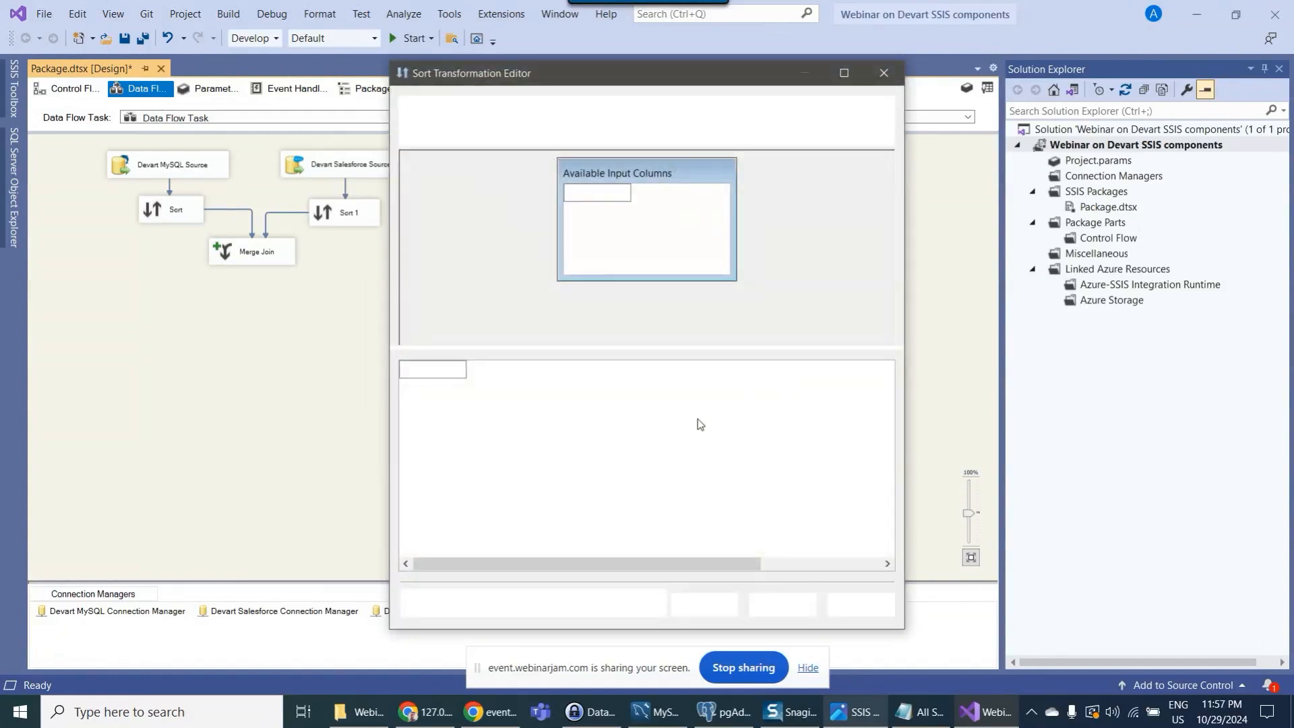
pyautogui.click(715, 608)
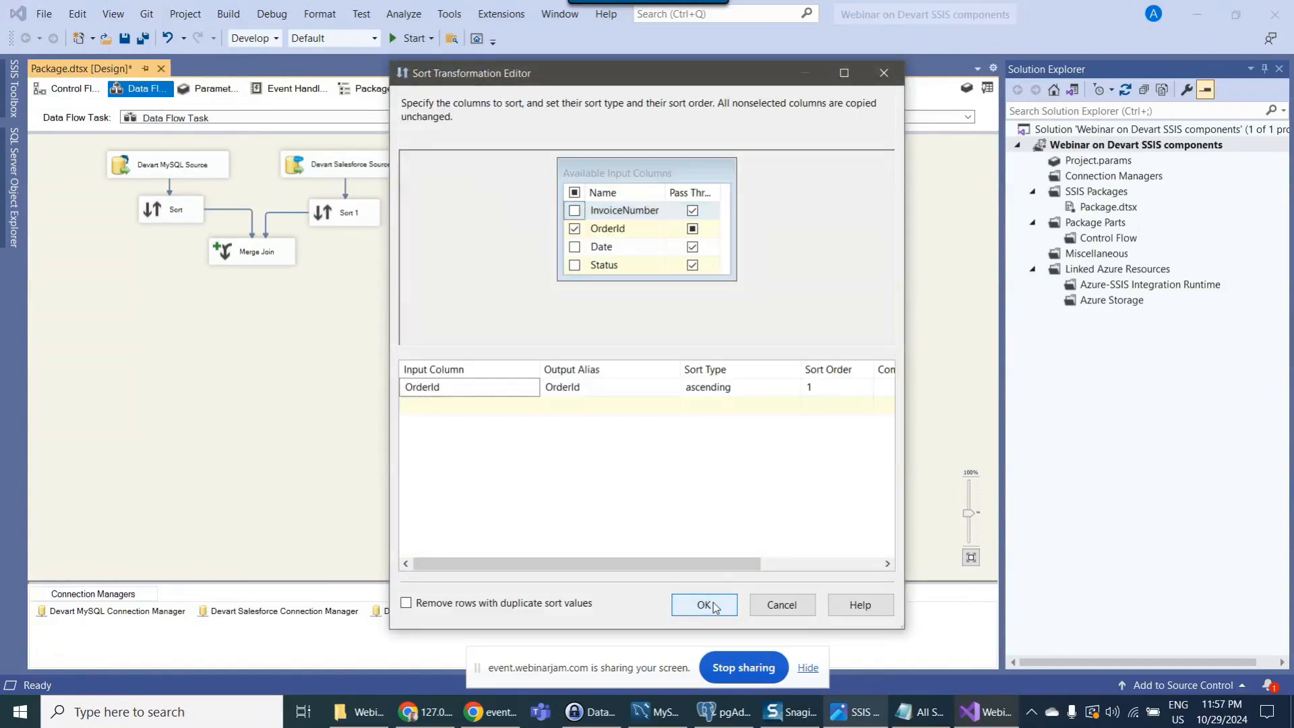
pyautogui.click(604, 217)
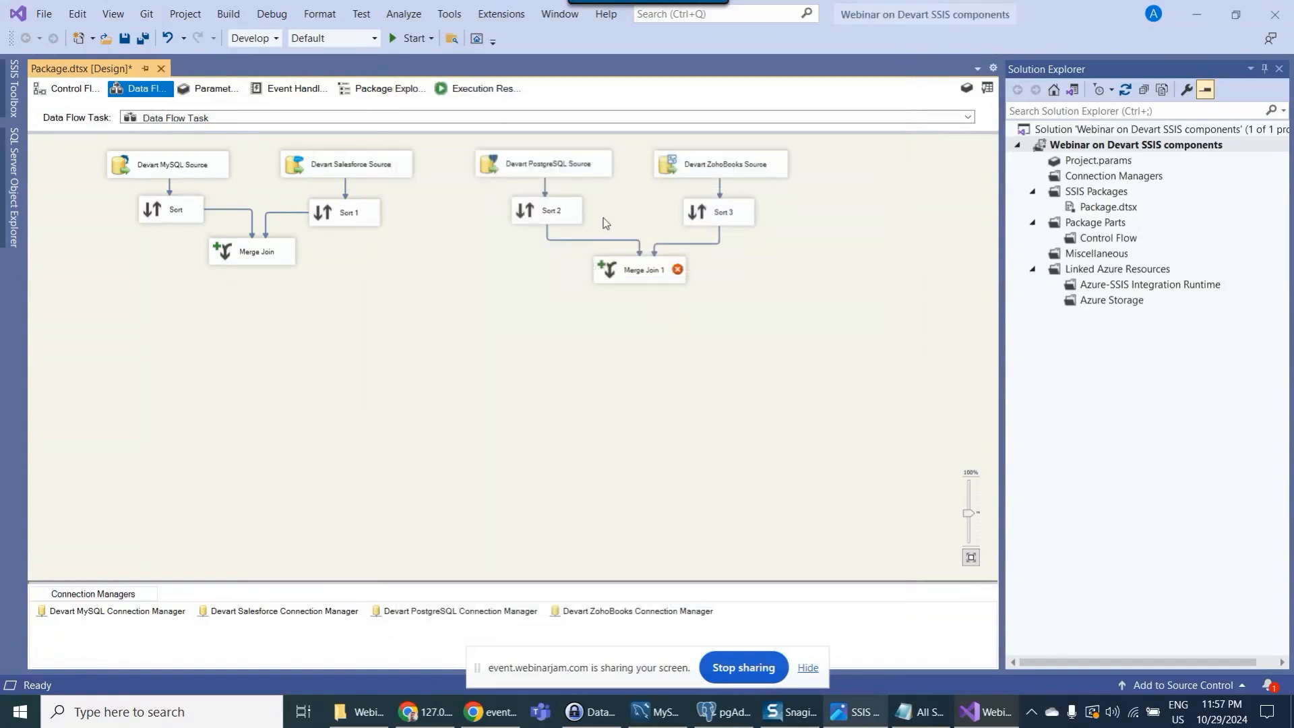
# - Examine the metadata of the path from the PostgreSQL source to Sort 2 for the data type of orderid
pyautogui.doubleClick(545, 194)
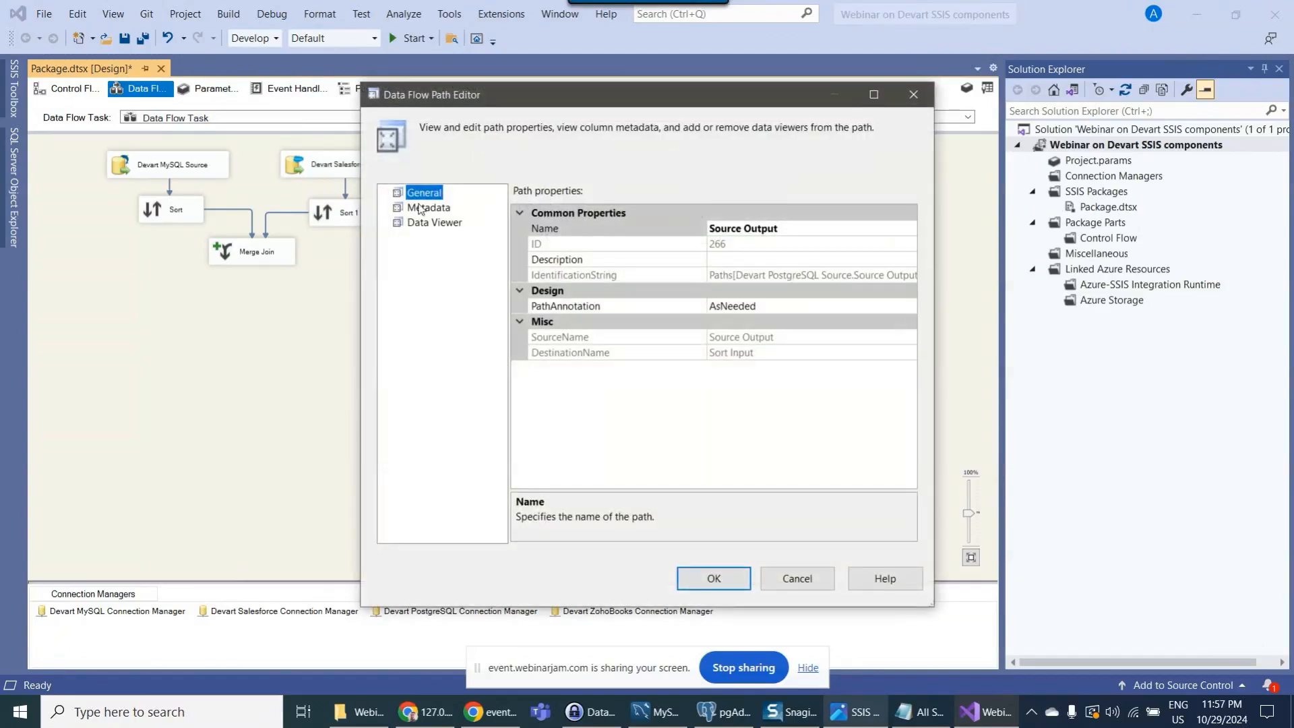
pyautogui.click(419, 209)
pyautogui.click(546, 234)
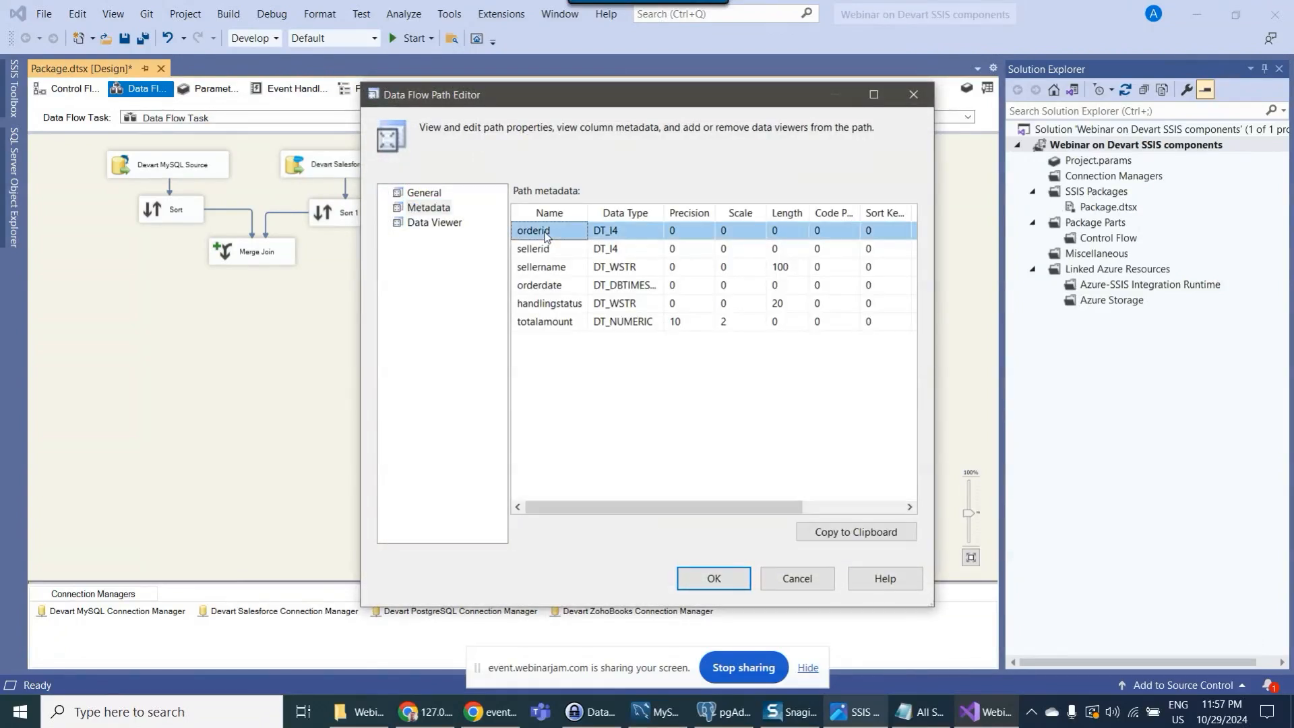
pyautogui.click(634, 232)
pyautogui.click(795, 578)
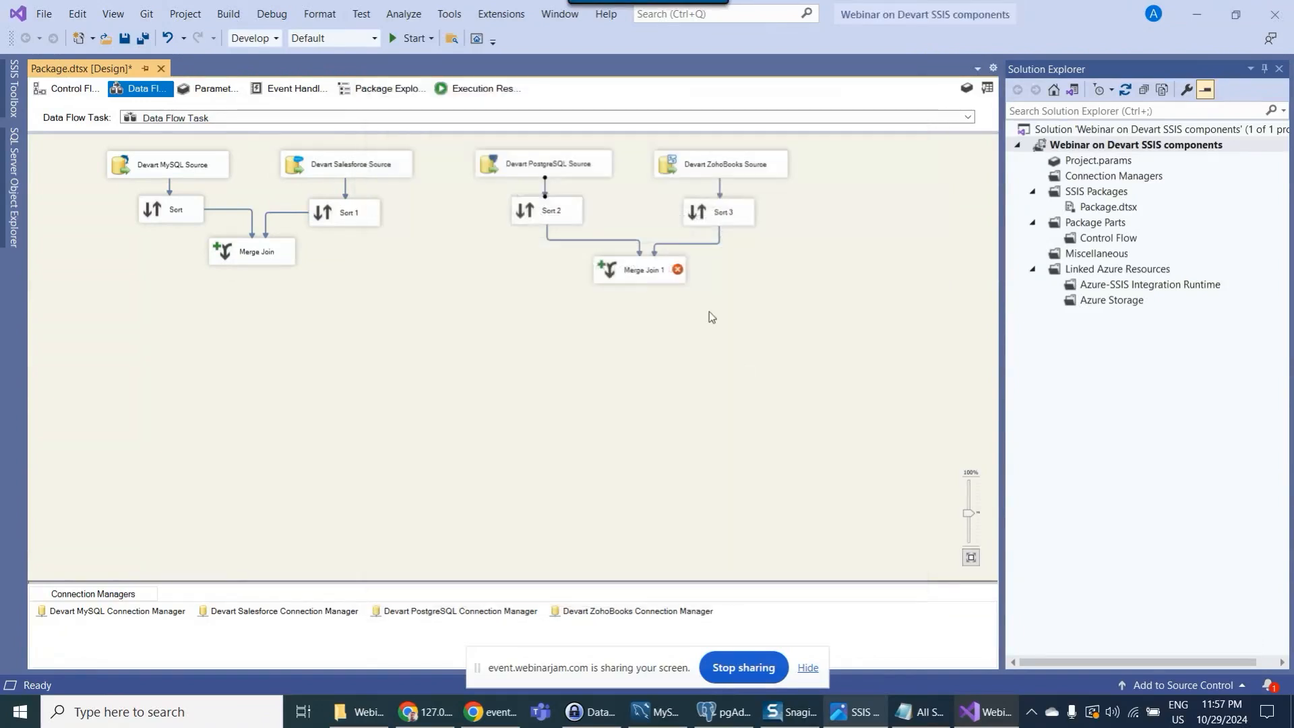
# - Examine the metadata of the path from the ZohoBooks source to Sort 3 for the data type of OrderId
pyautogui.doubleClick(719, 197)
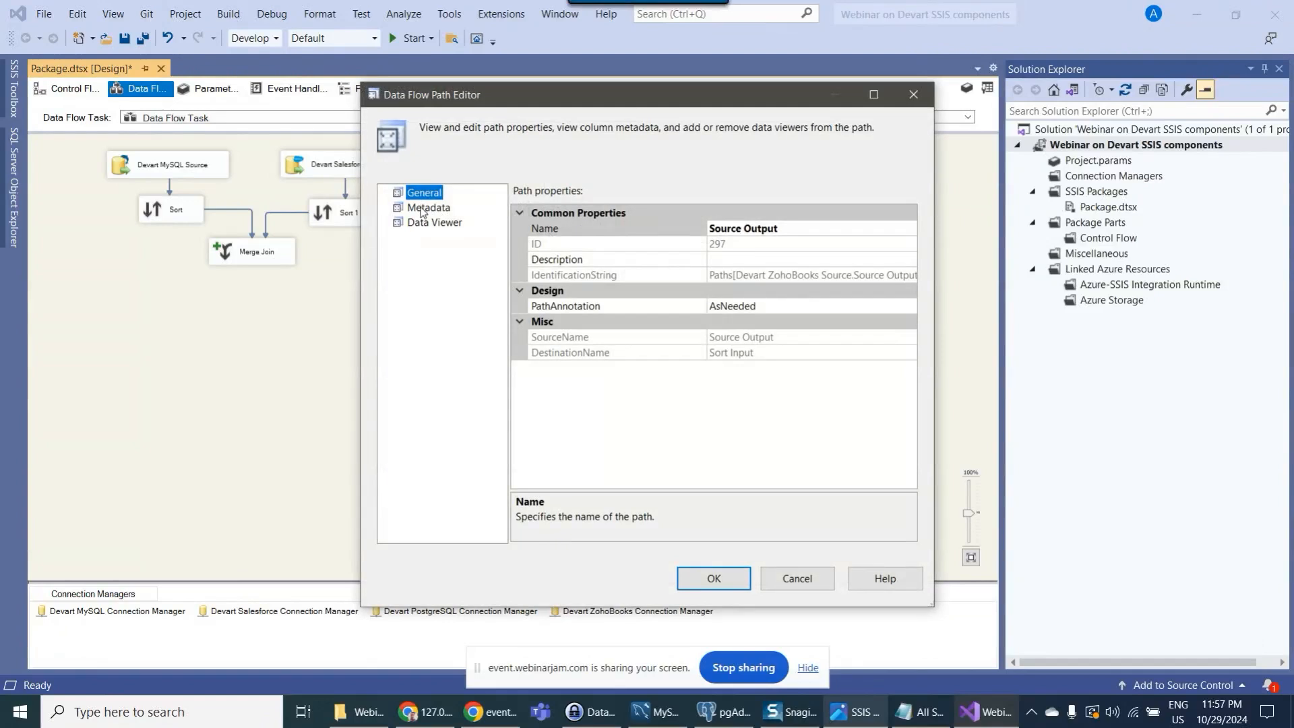
pyautogui.click(429, 208)
pyautogui.click(547, 249)
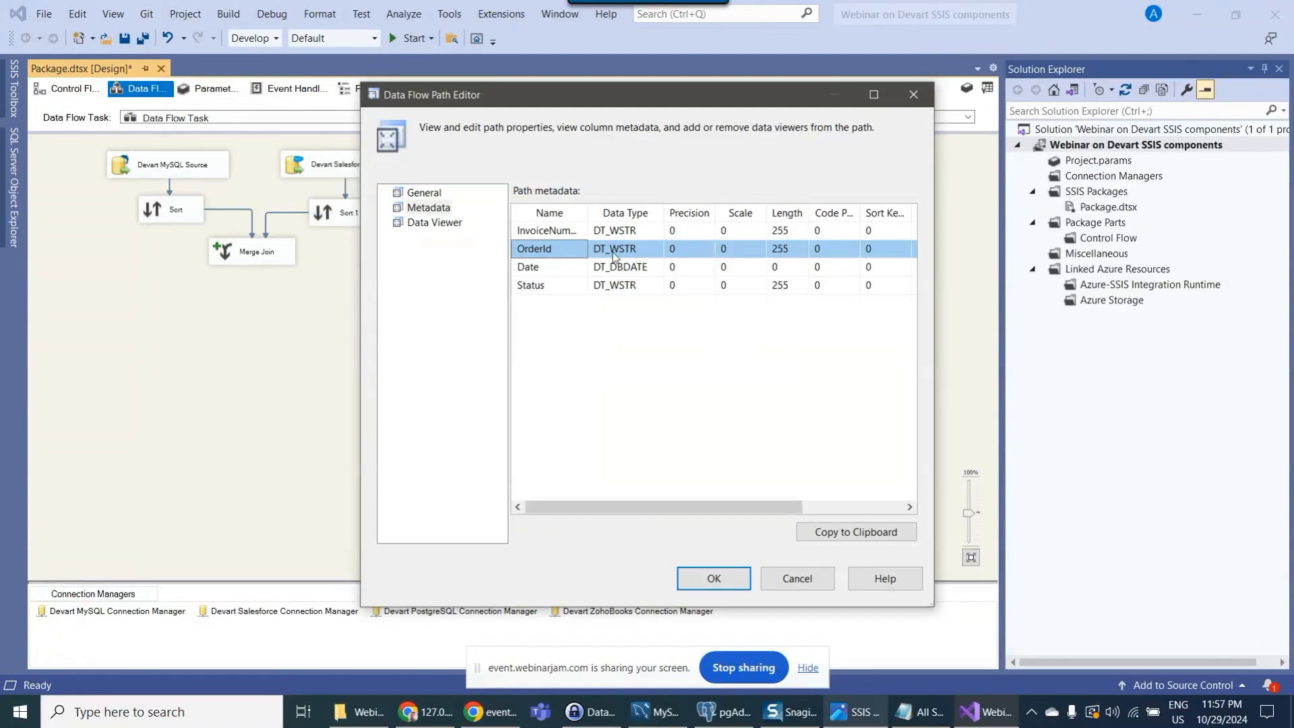
pyautogui.click(794, 578)
# - Move Sort 3 slightly lower and delete the path between the ZohoBooks source and Sort 3
pyautogui.moveTo(727, 237); pyautogui.dragTo(728, 238)
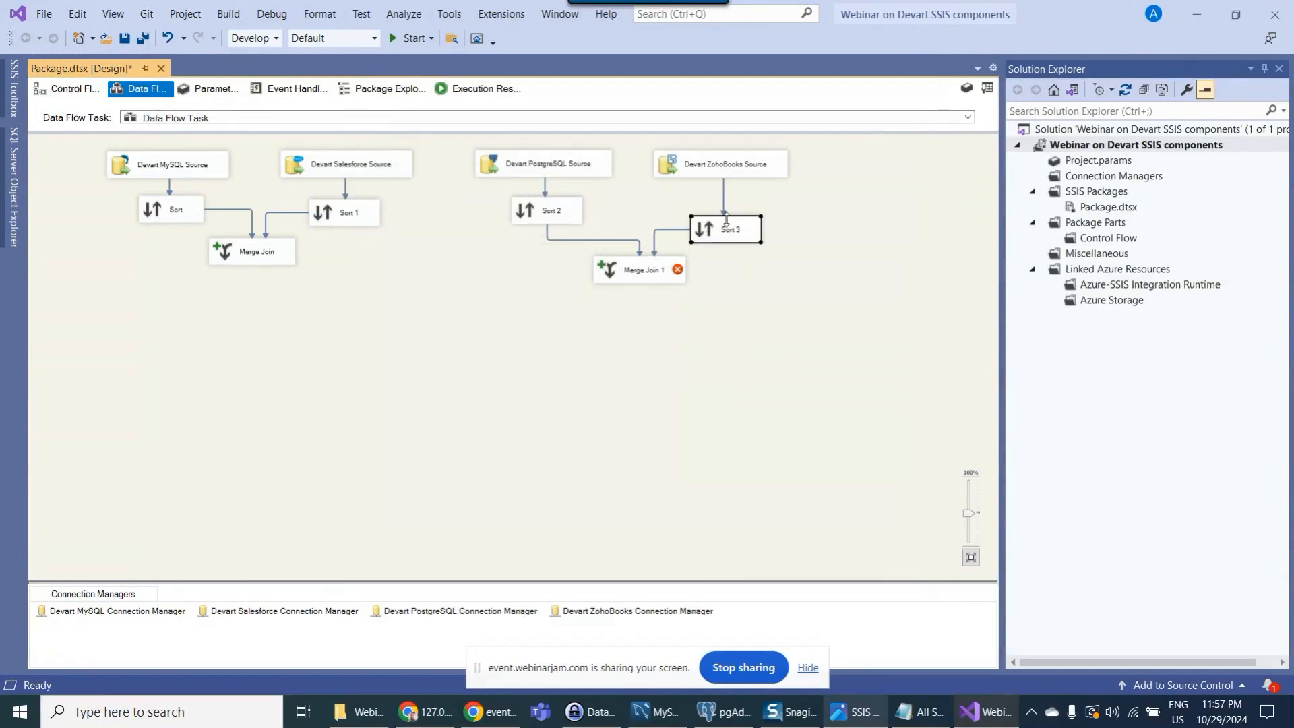
pyautogui.click(723, 213)
pyautogui.press('Delete')
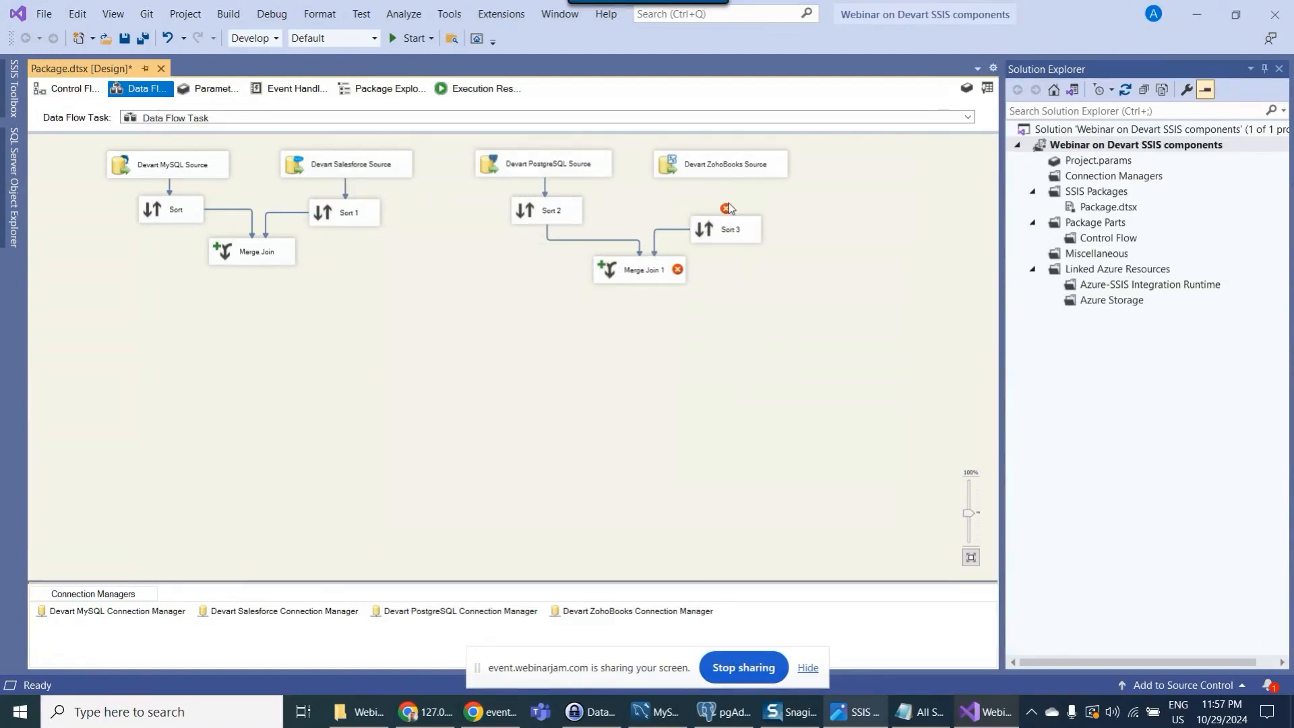
# - Add a Data Conversion transformation between the ZohoBooks source and Sort 3, and connect the ZohoBooks source to it
pyautogui.click(988, 88)
pyautogui.click(64, 95)
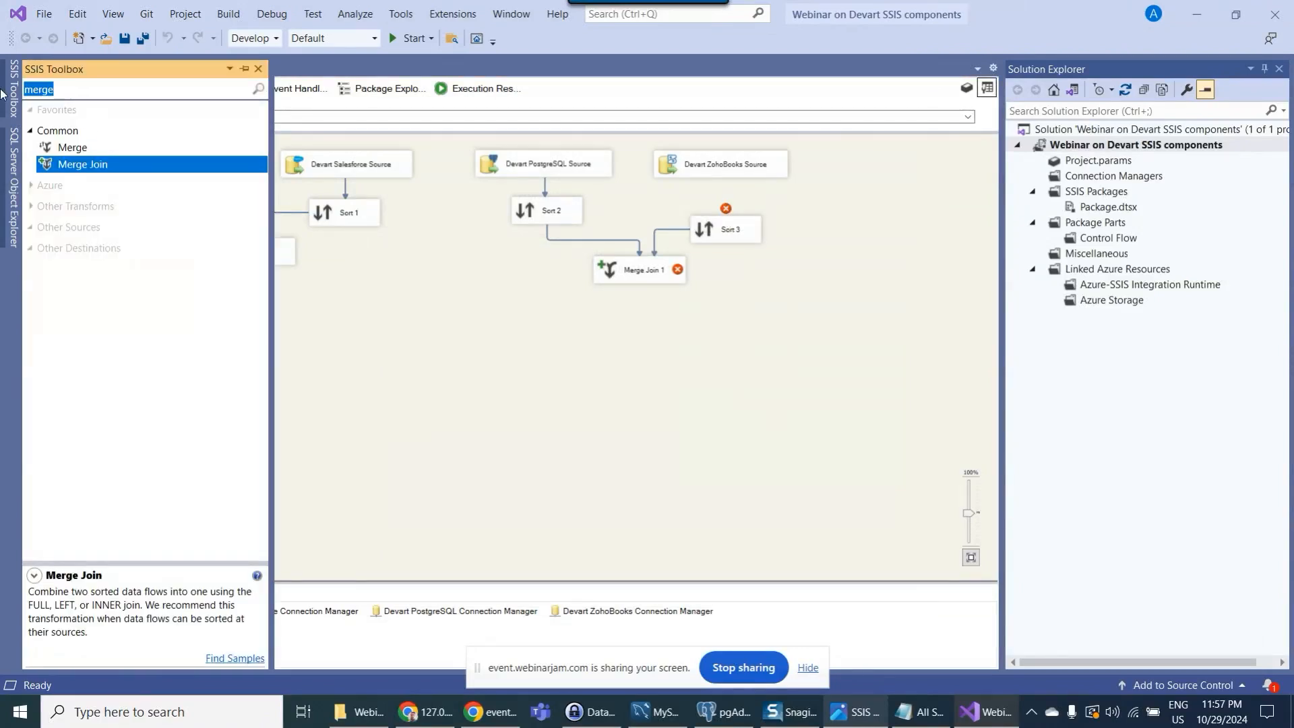
pyautogui.write('data')
pyautogui.moveTo(88, 165); pyautogui.dragTo(657, 206)
pyautogui.moveTo(749, 236); pyautogui.dragTo(751, 254)
pyautogui.moveTo(725, 208); pyautogui.dragTo(689, 207)
pyautogui.click(703, 168)
# - Configure the Data Conversion to convert OrderId to a four-byte signed integer [DT_I4] with the output alias Copy of OrderId
pyautogui.doubleClick(675, 209)
pyautogui.click(601, 221)
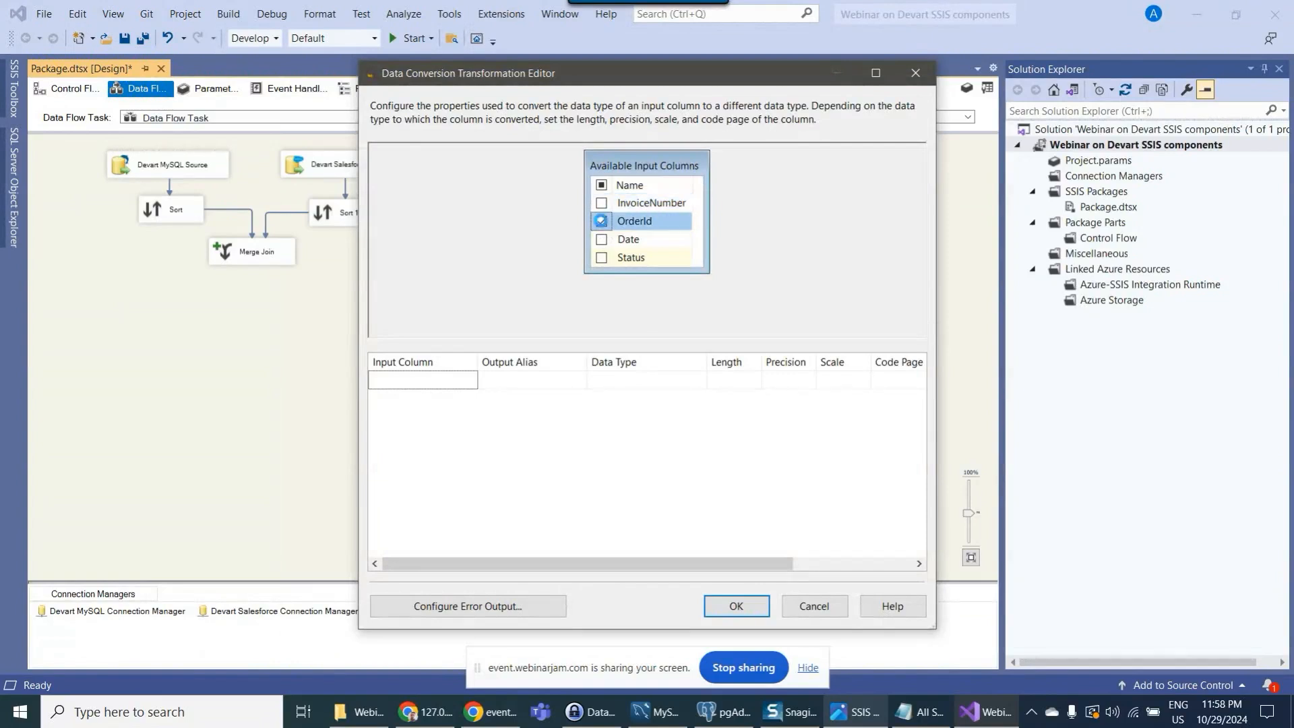
pyautogui.moveTo(706, 361); pyautogui.dragTo(729, 360)
pyautogui.click(650, 379)
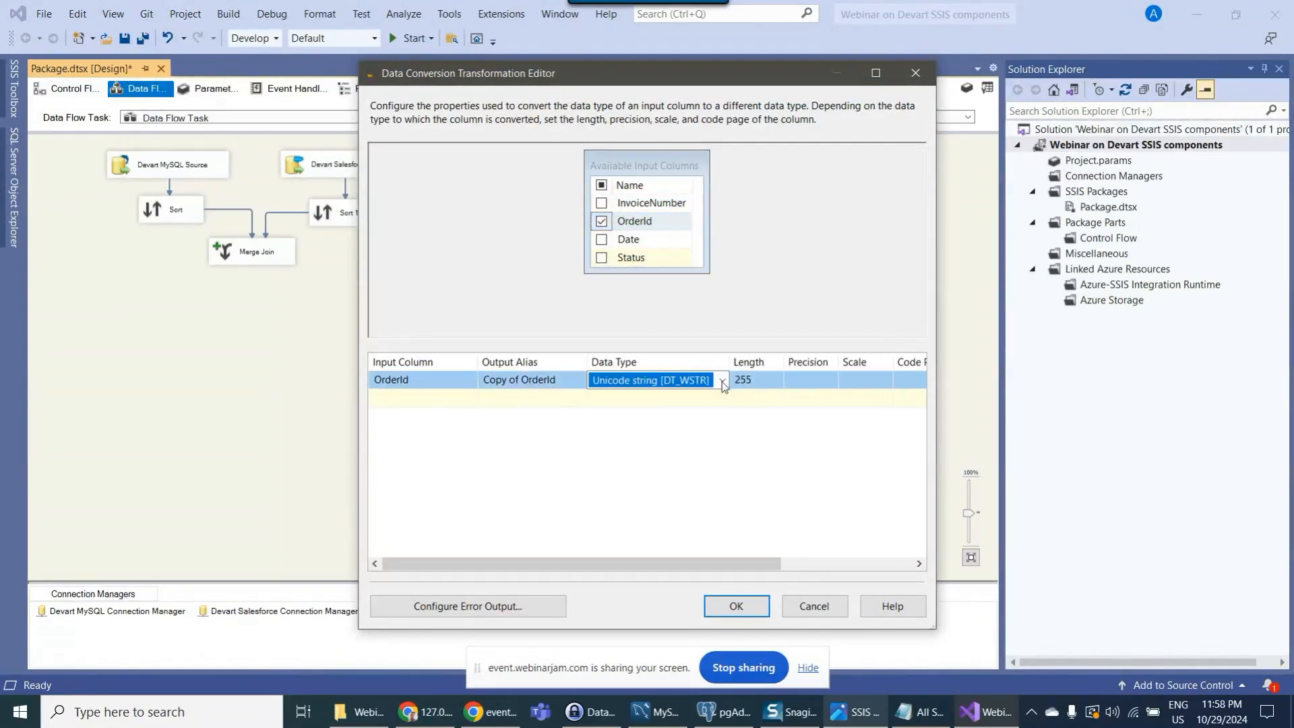
pyautogui.click(650, 380)
pyautogui.scroll(2, 665, 465)
pyautogui.scroll(3, 666, 465)
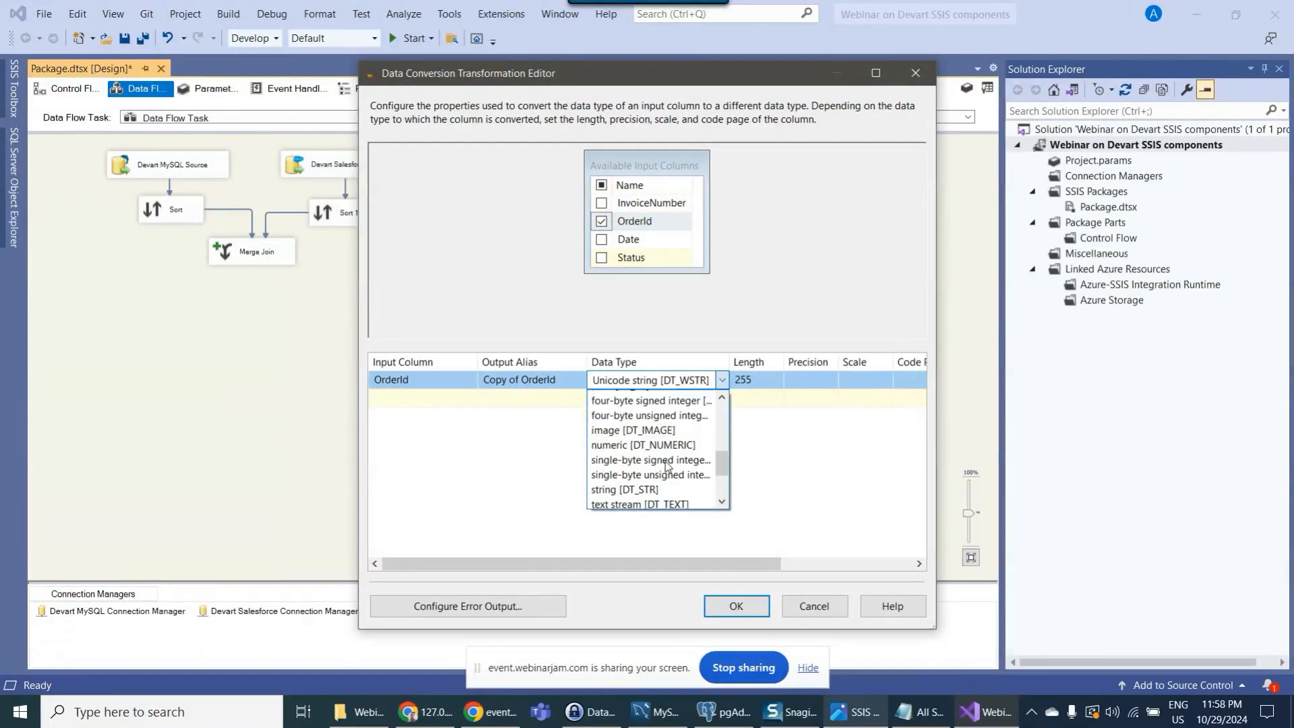
pyautogui.click(664, 414)
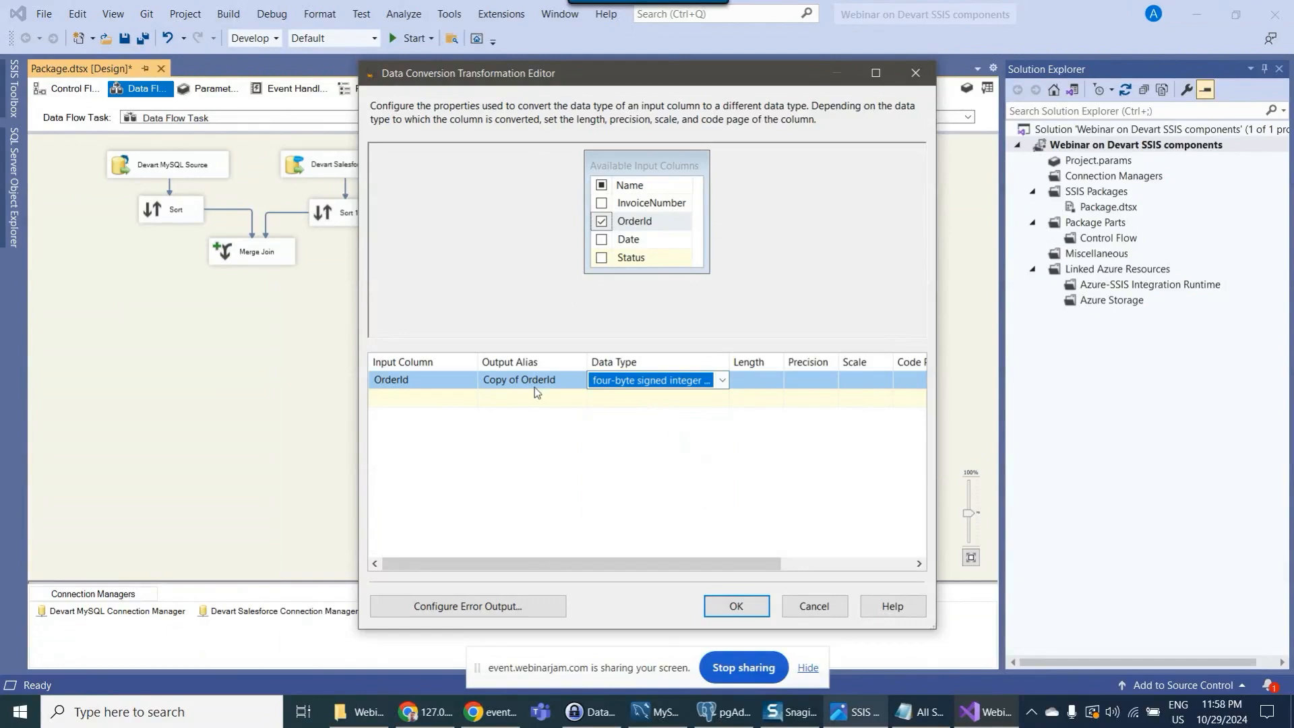
pyautogui.click(558, 379)
pyautogui.click(722, 608)
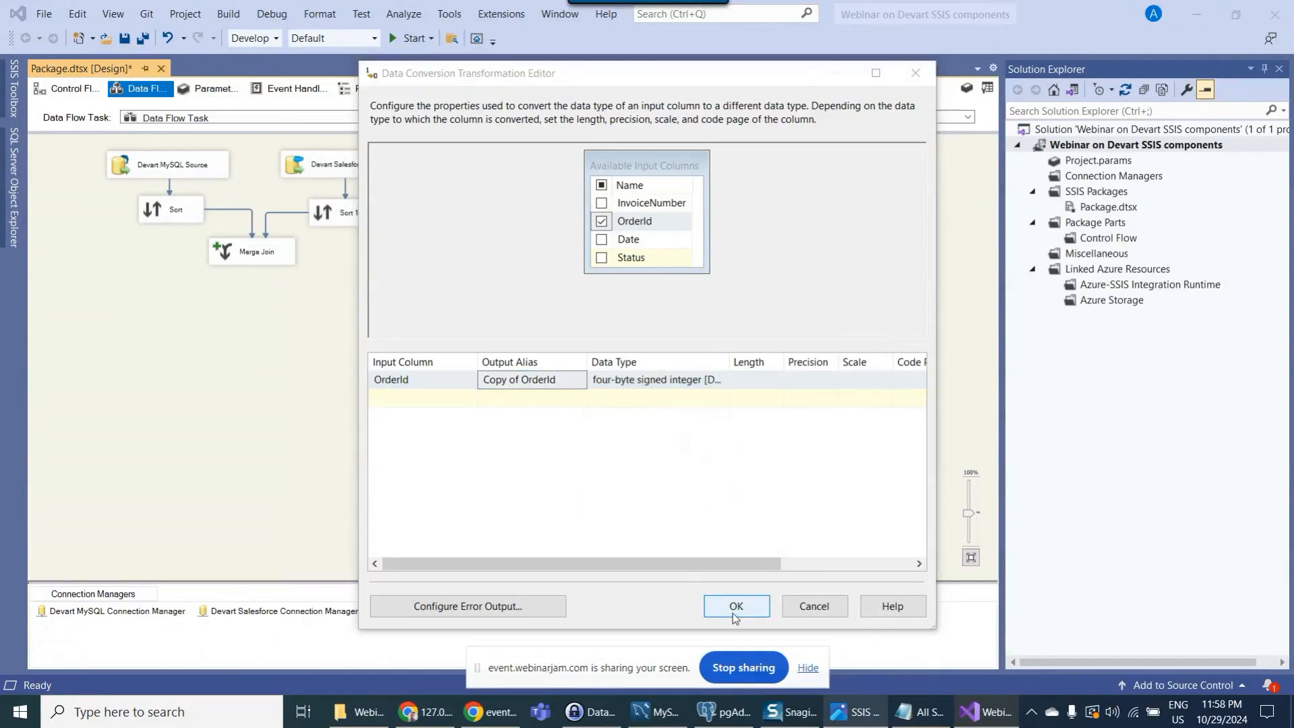
# - Connect the Data Conversion to Sort 3 and make it sort by Copy of OrderId instead of OrderId
pyautogui.moveTo(705, 237); pyautogui.dragTo(728, 251)
pyautogui.doubleClick(728, 253)
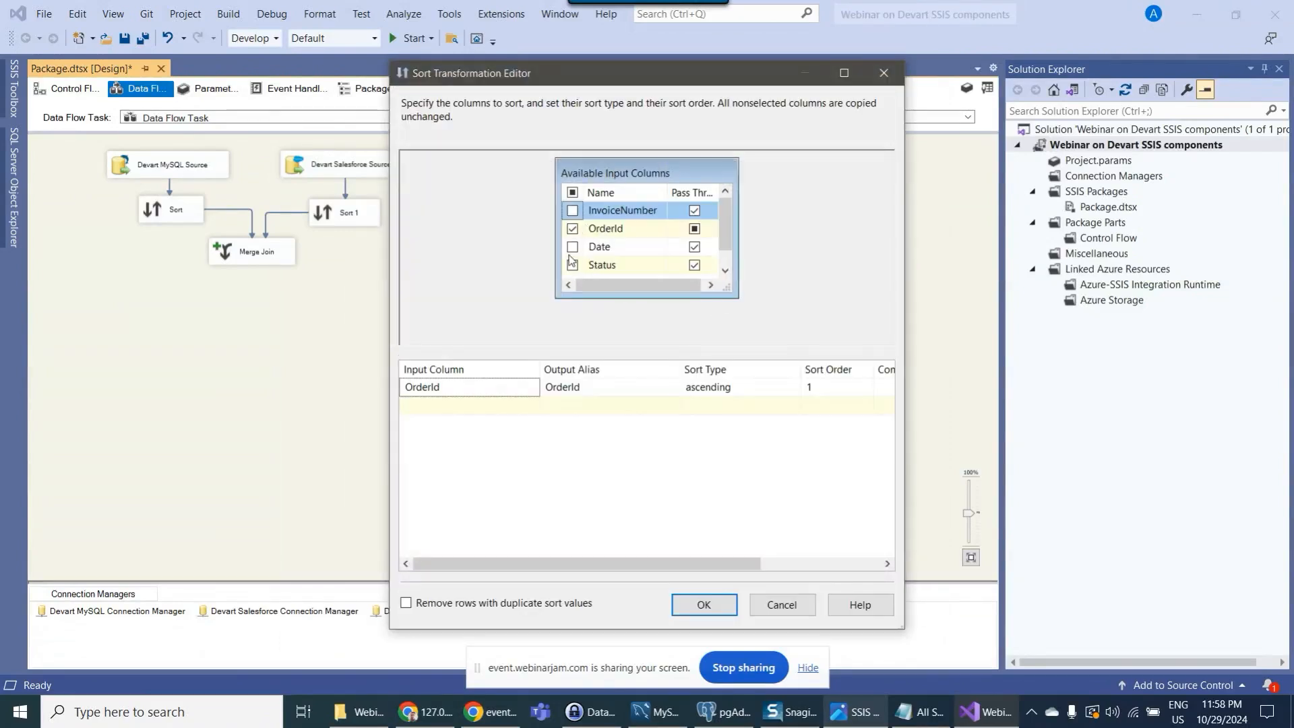
pyautogui.click(573, 228)
pyautogui.scroll(-1, 609, 246)
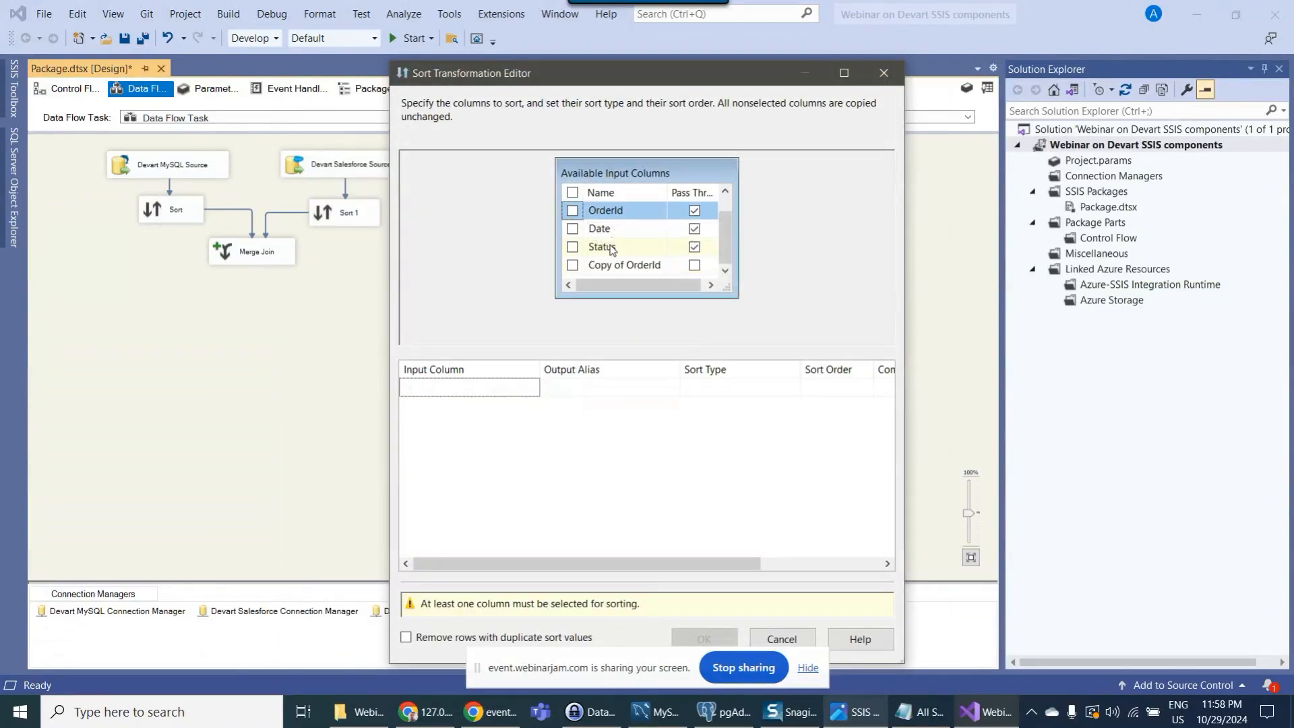
pyautogui.click(573, 265)
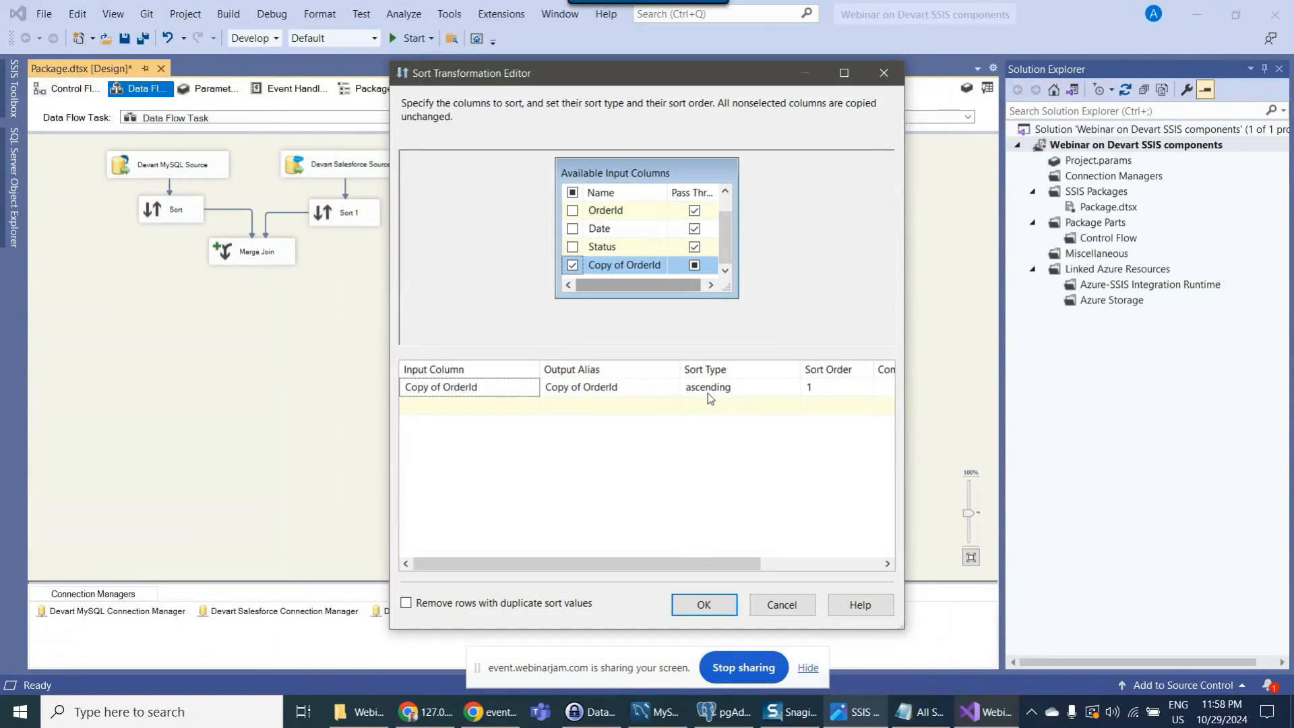
pyautogui.click(717, 608)
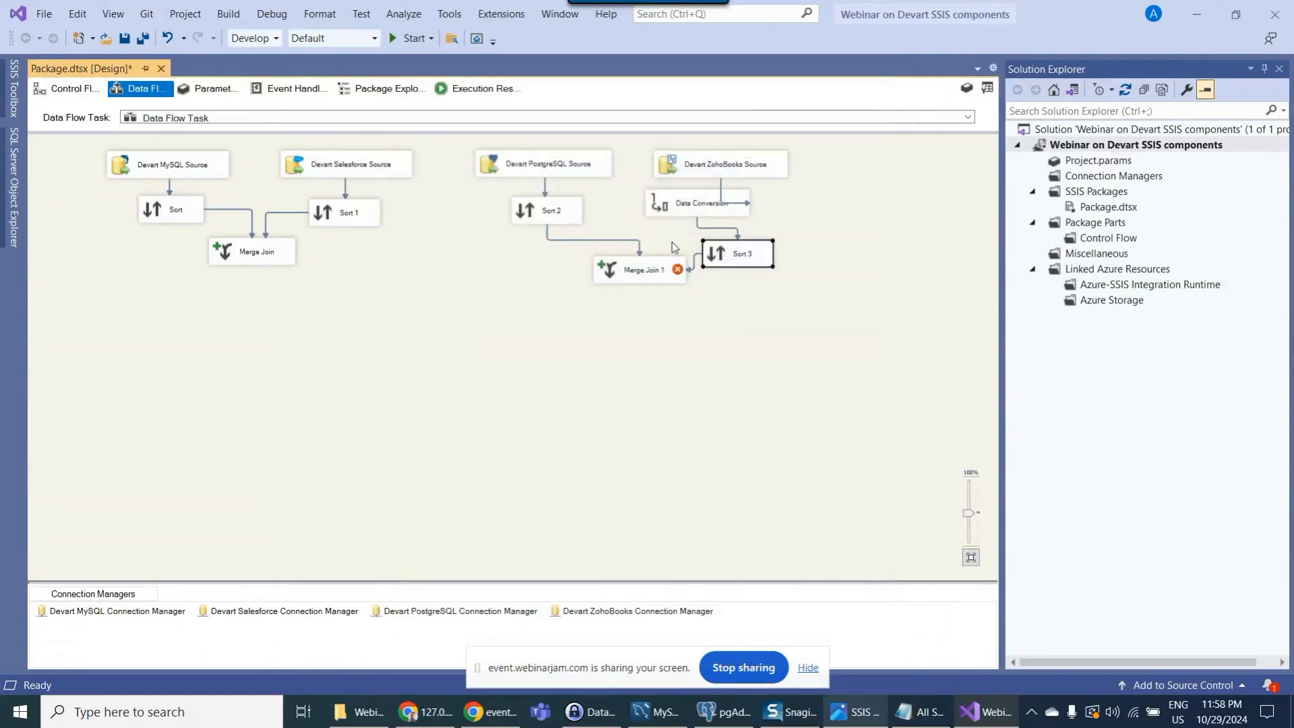
# - In Merge Join 1, include all Sort 2 columns plus InvoiceNumber, Date and Status from Sort 3 in the output
pyautogui.click(541, 214)
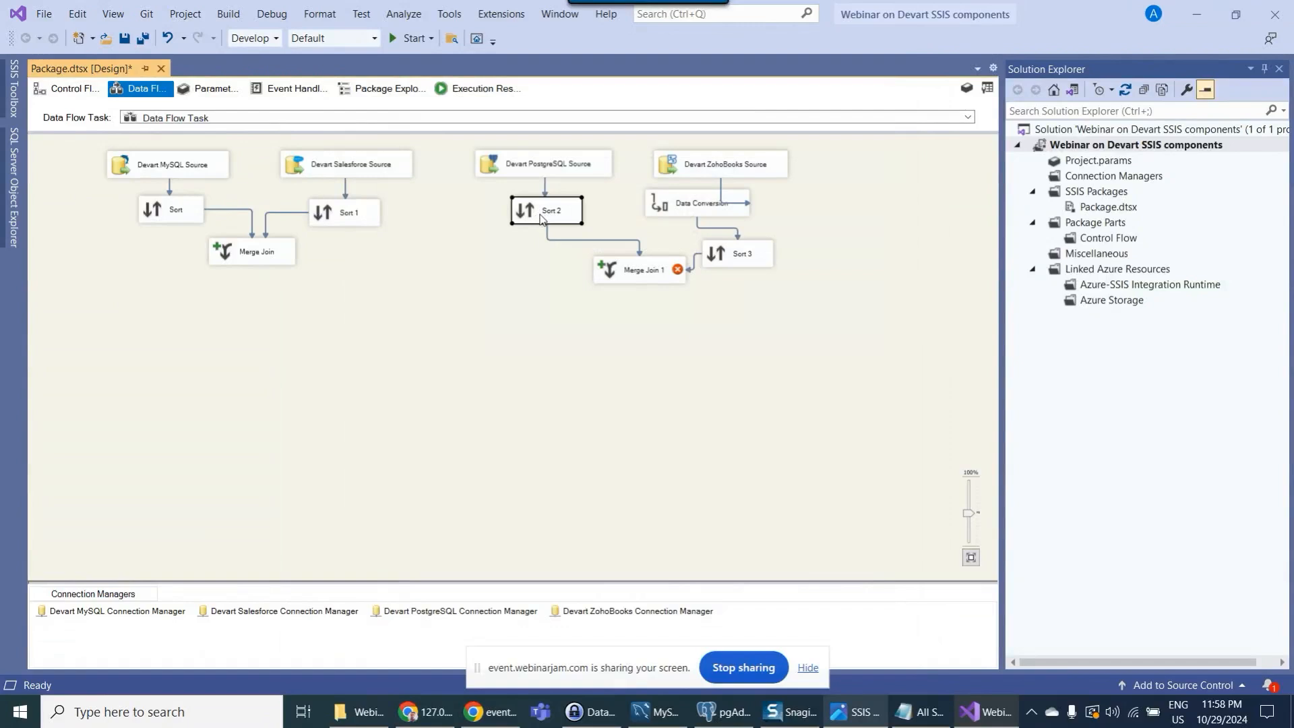
pyautogui.moveTo(634, 277); pyautogui.dragTo(622, 277)
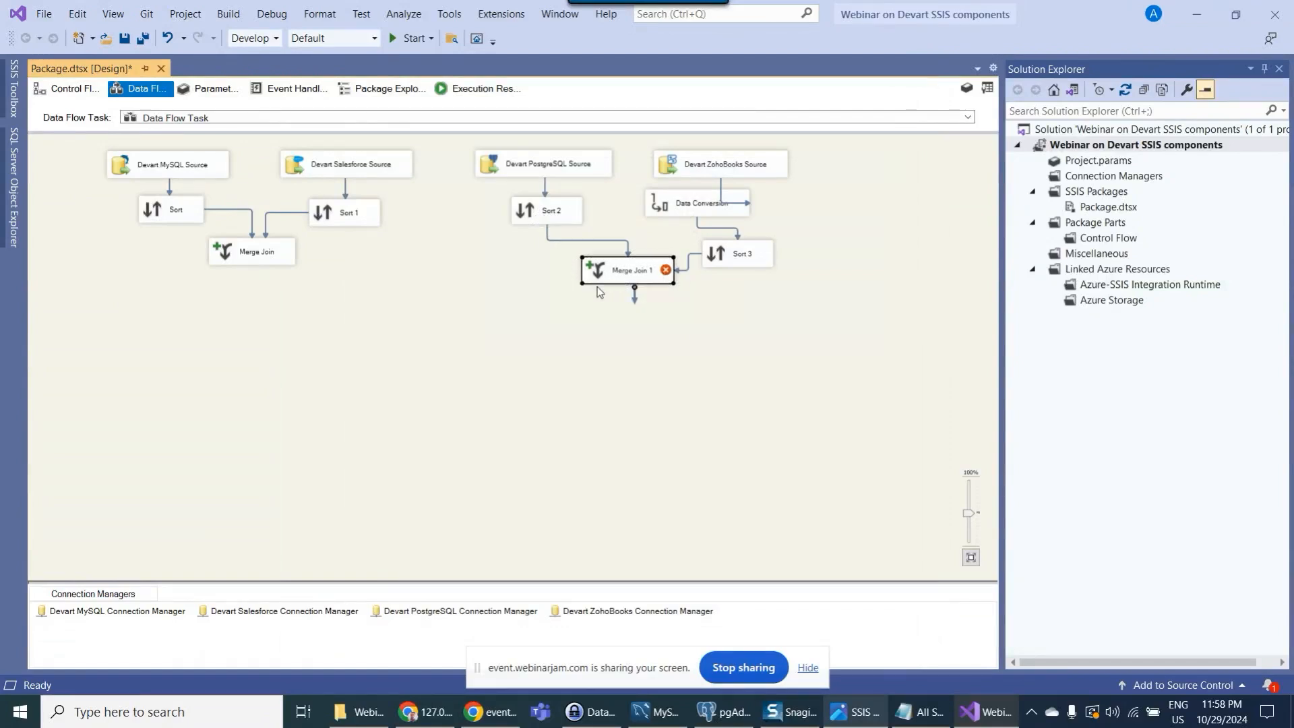
pyautogui.doubleClick(609, 271)
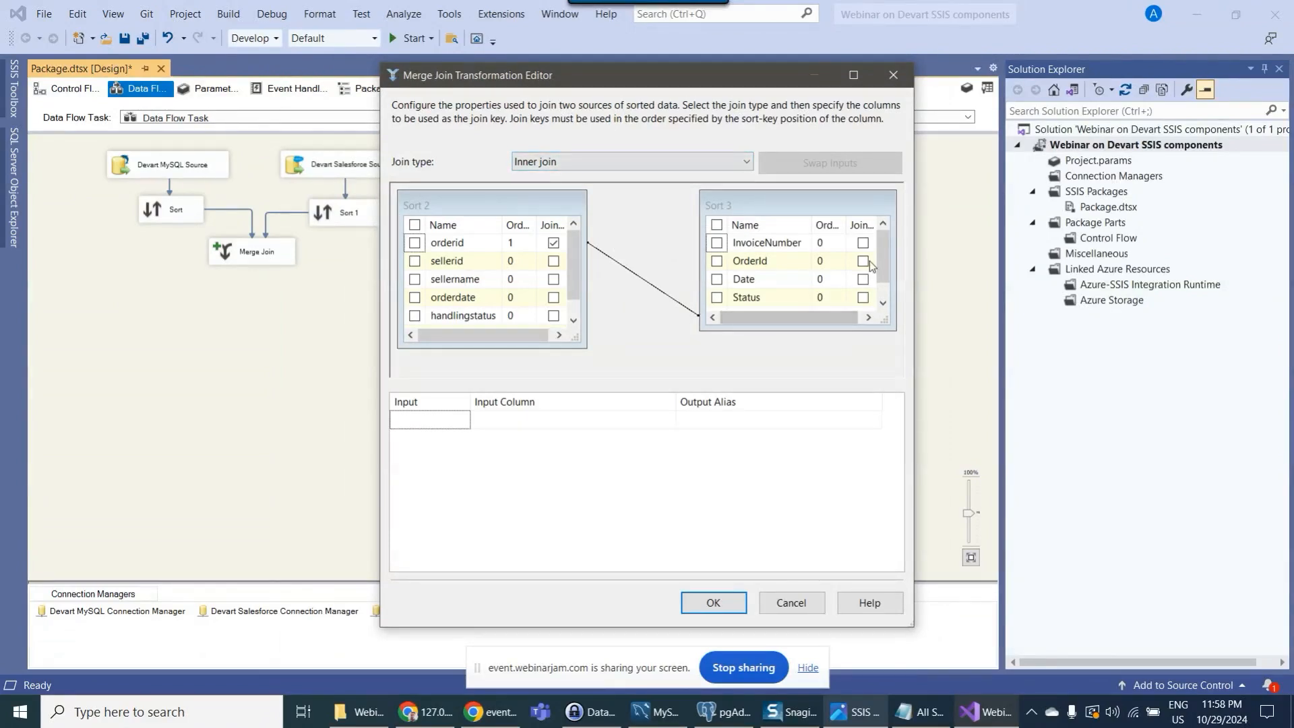
pyautogui.click(482, 246)
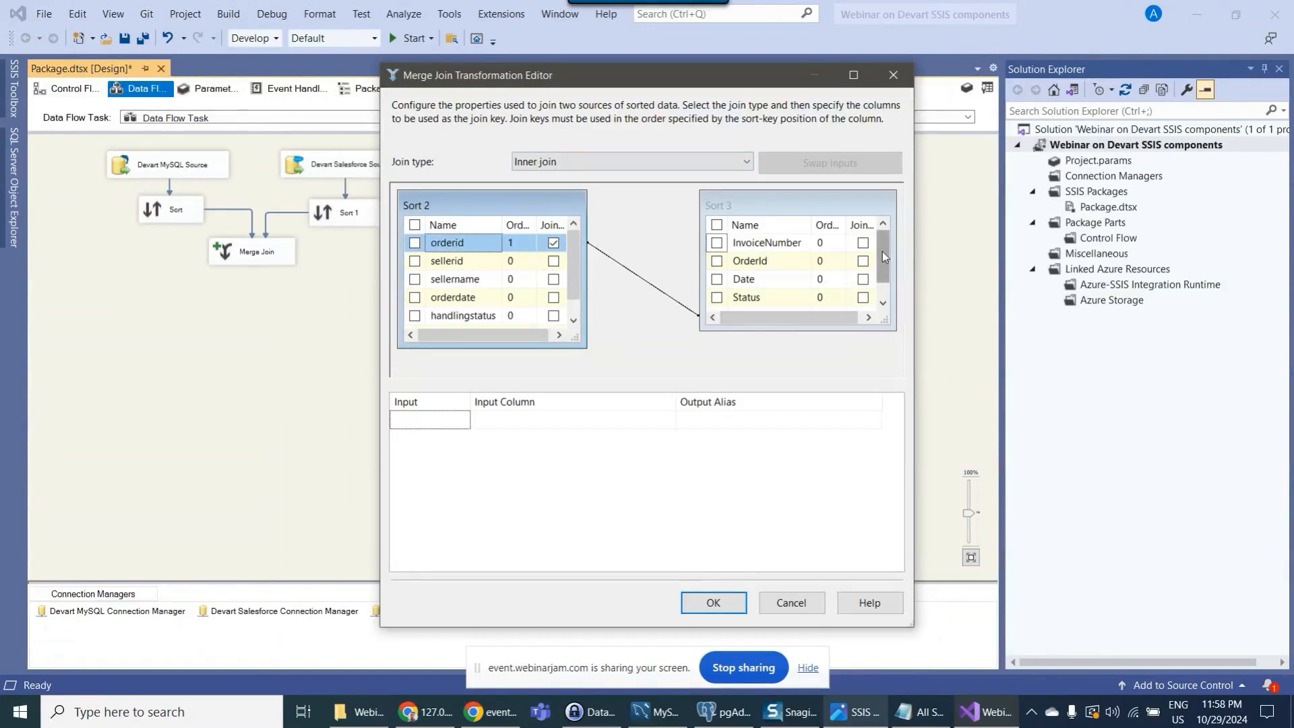
pyautogui.moveTo(883, 252); pyautogui.dragTo(883, 277)
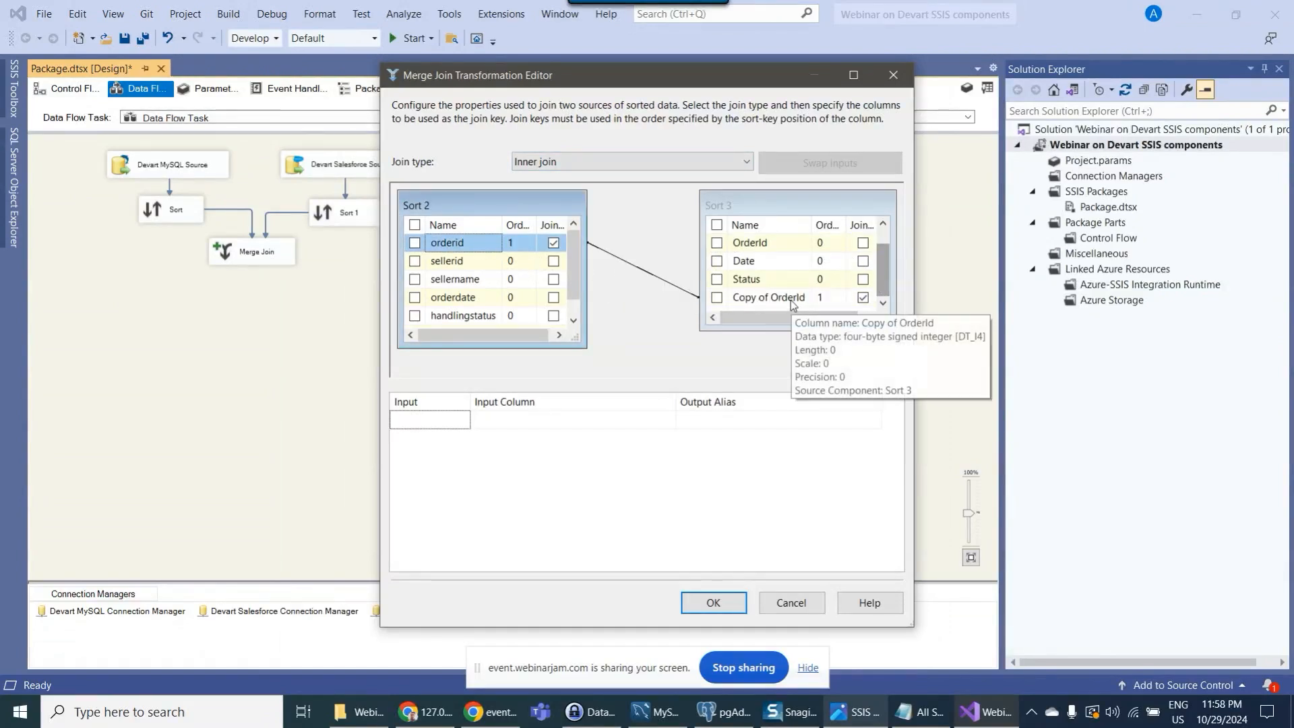
pyautogui.click(414, 225)
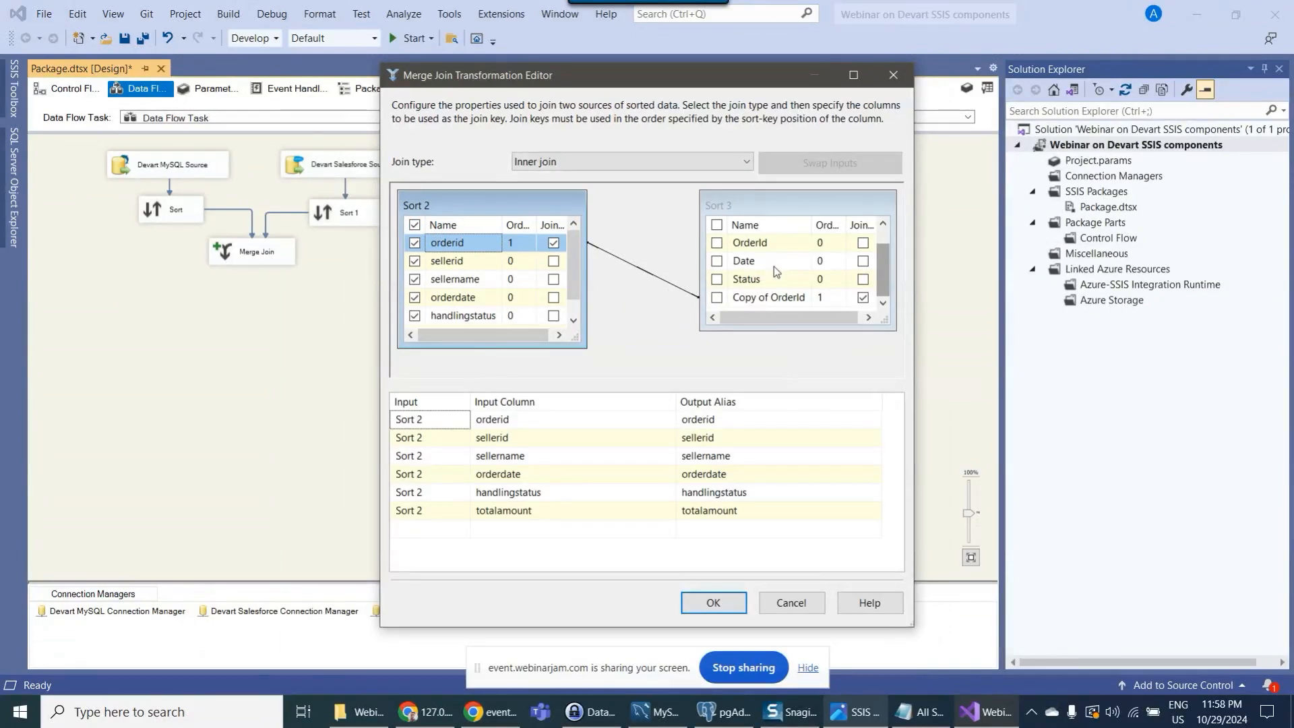
pyautogui.scroll(1, 774, 271)
pyautogui.click(717, 242)
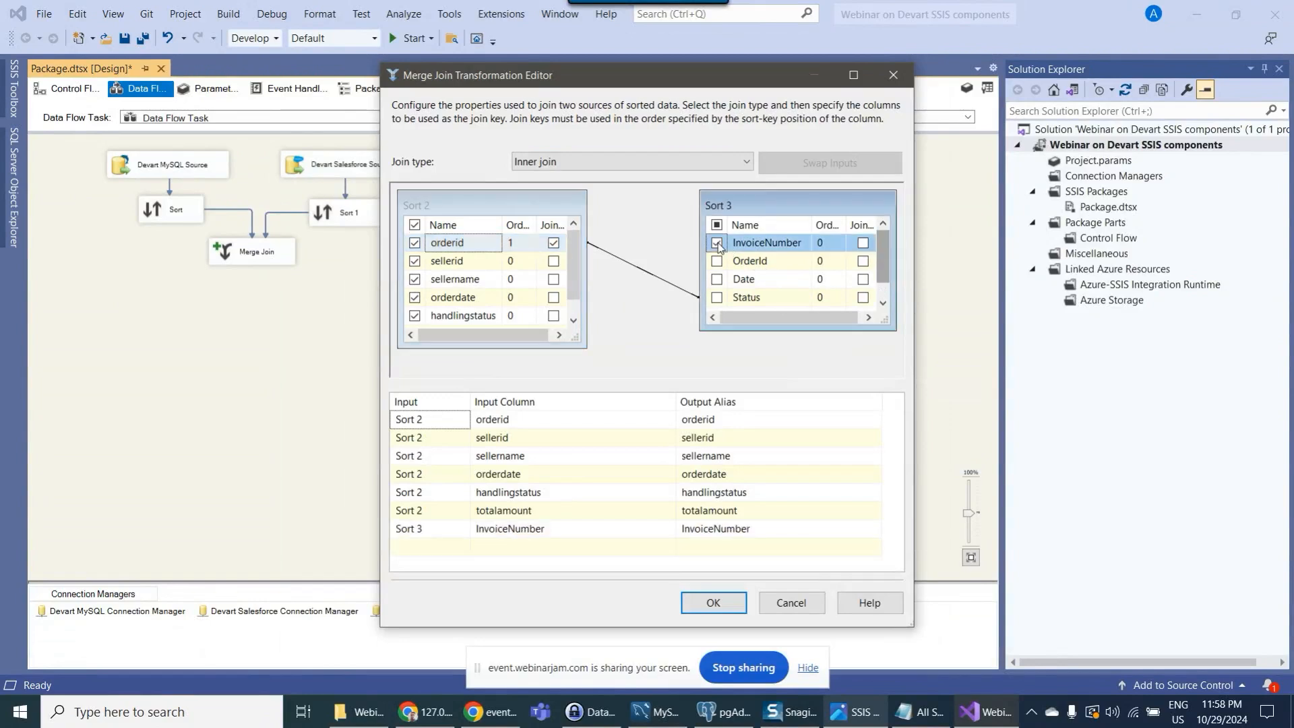
pyautogui.scroll(-1, 751, 267)
pyautogui.click(717, 261)
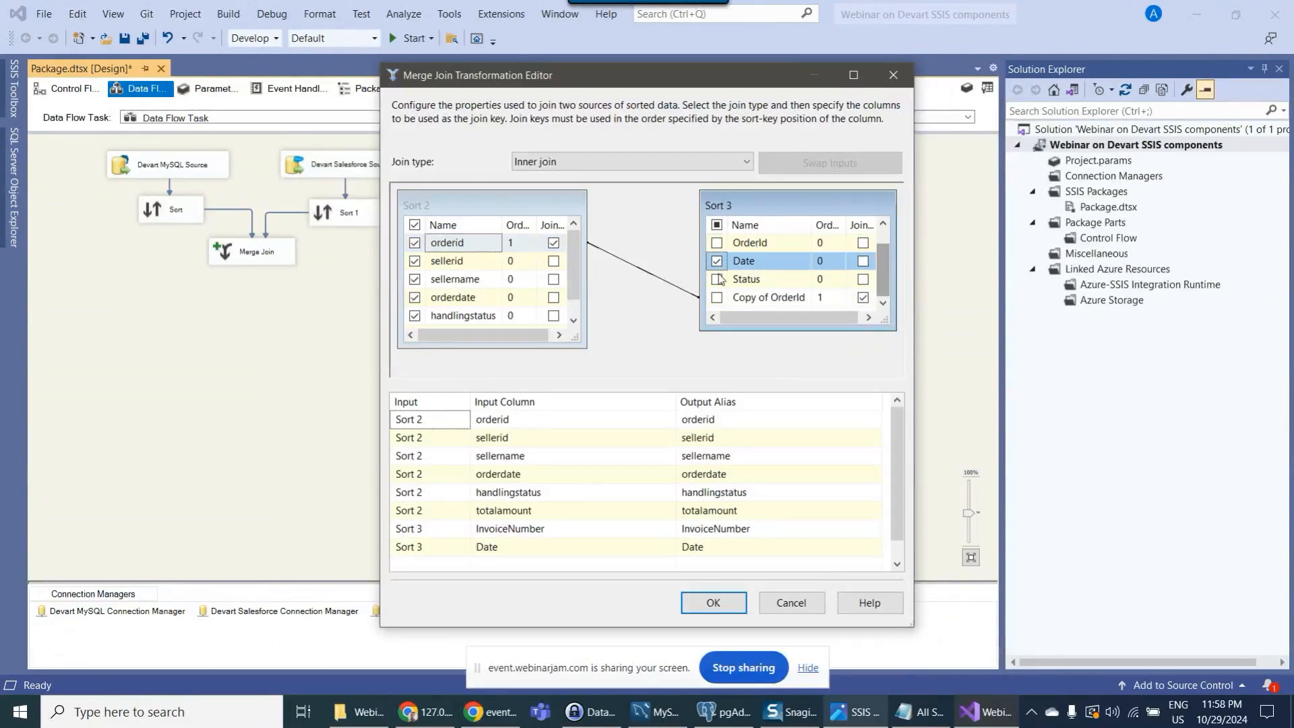
pyautogui.click(717, 279)
# - Rename the output aliases of Date and Status to InvoiceDate and InvoiceStatus, apply the join settings and reposition Merge Join 1
pyautogui.scroll(-1, 745, 539)
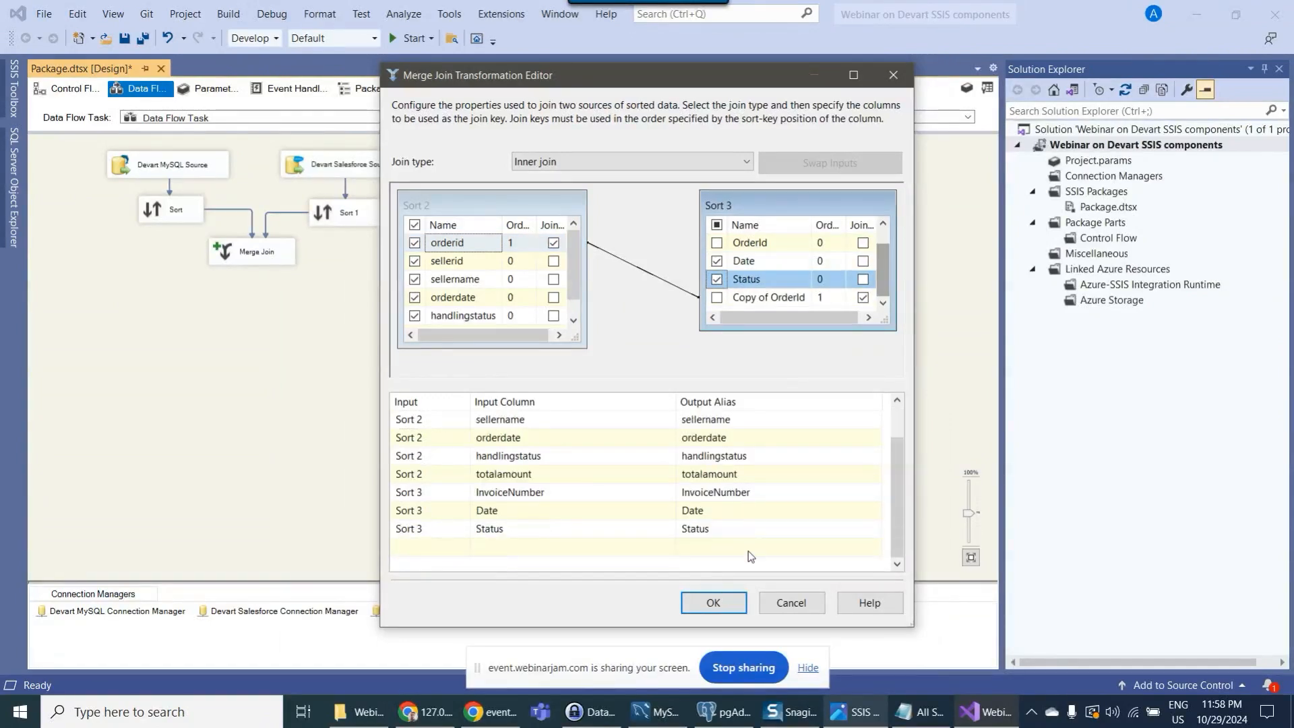
pyautogui.click(726, 510)
pyautogui.write('Invoice')
pyautogui.press('Return')
pyautogui.press('Home')
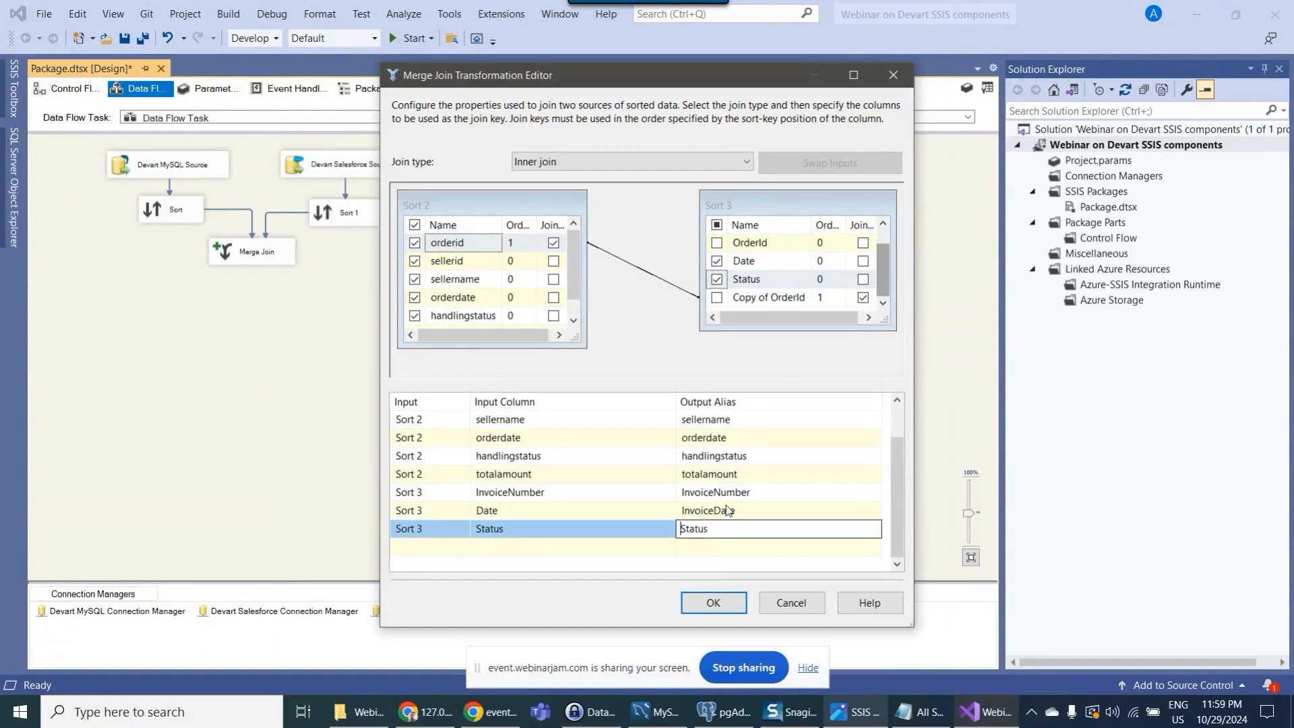
pyautogui.write('Invoice')
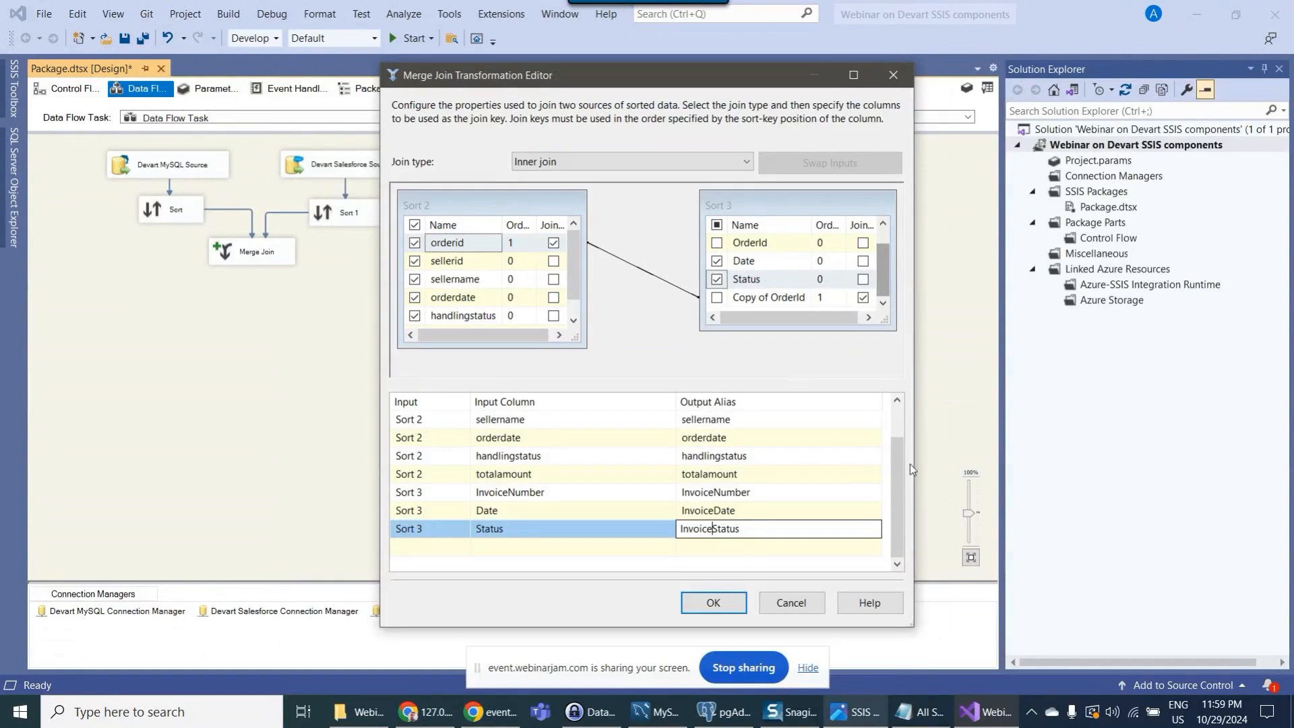
pyautogui.click(715, 605)
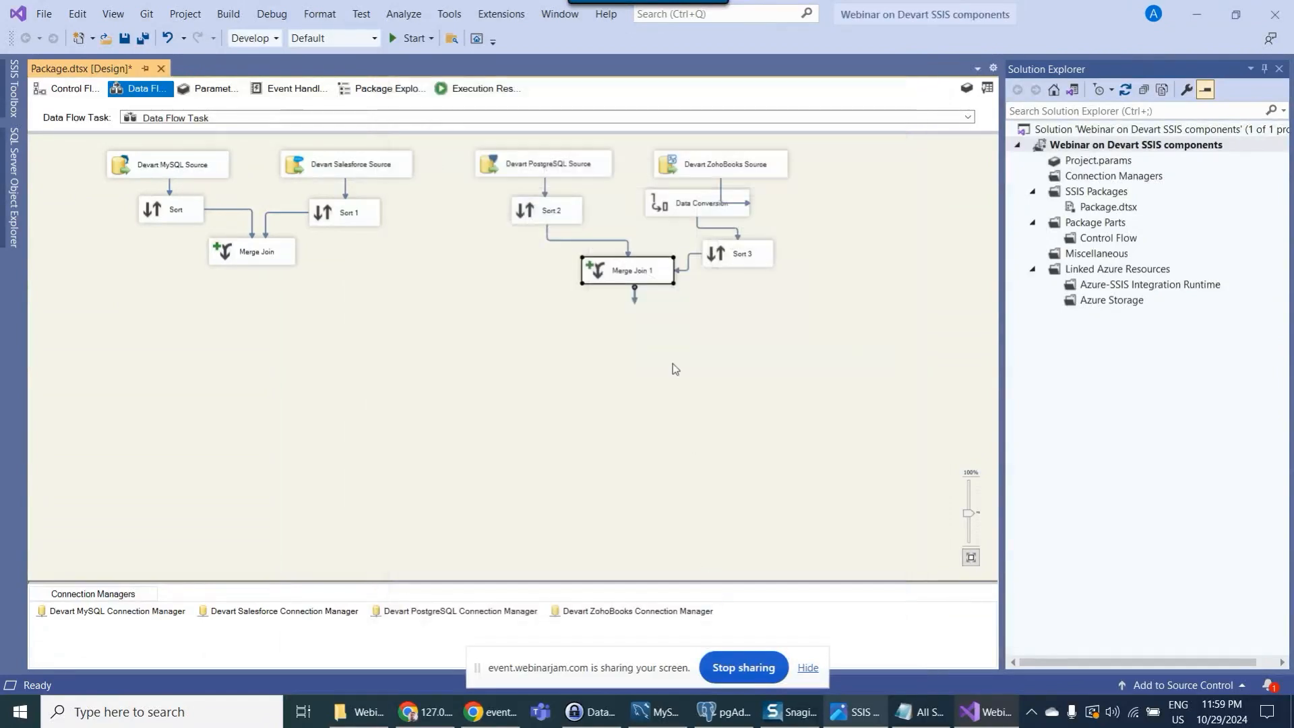
pyautogui.moveTo(628, 271); pyautogui.dragTo(602, 276)
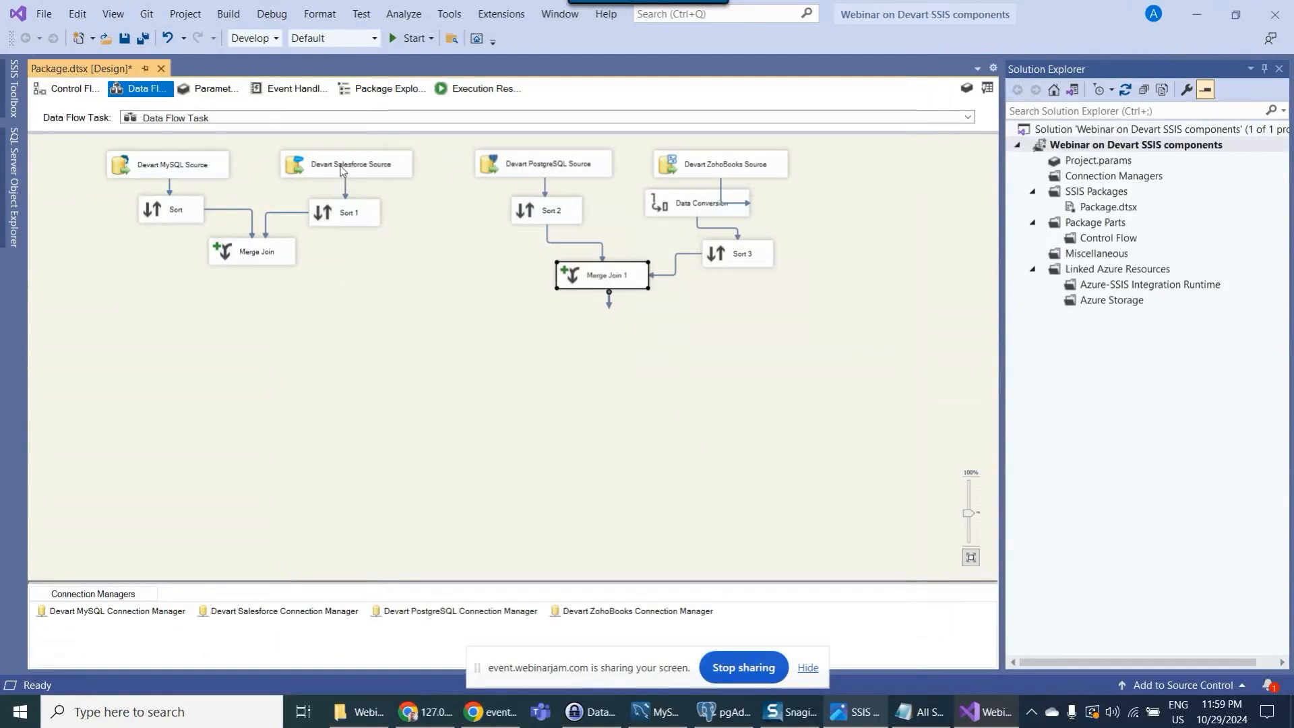
# - Reposition Merge Join centrally beneath Sort and Sort 1, and nudge Merge Join 1 slightly closer beneath Sort 2
pyautogui.moveTo(272, 262); pyautogui.dragTo(301, 279)
pyautogui.click(586, 277)
pyautogui.moveTo(586, 276); pyautogui.dragTo(578, 275)
pyautogui.click(305, 283)
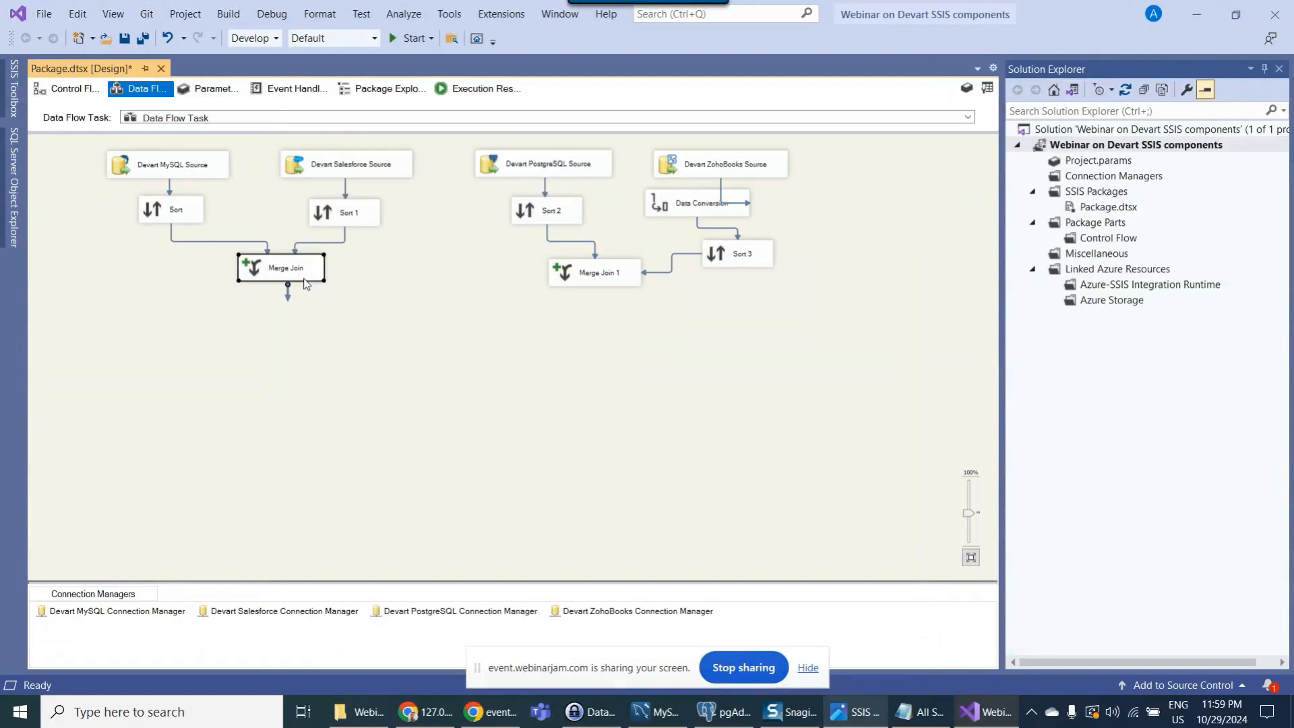
pyautogui.click(603, 277)
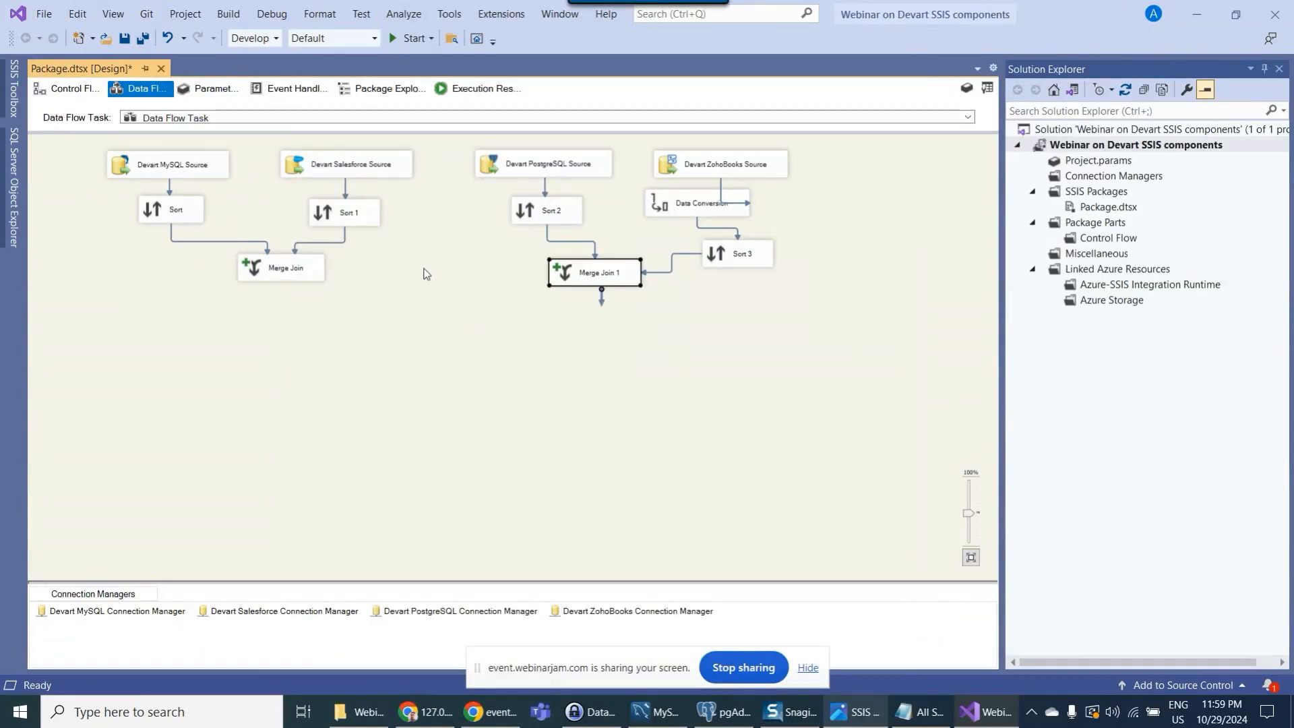
# - Add a third Merge Join transformation to the data flow, placed below and between Merge Join and Merge Join 1
pyautogui.click(987, 89)
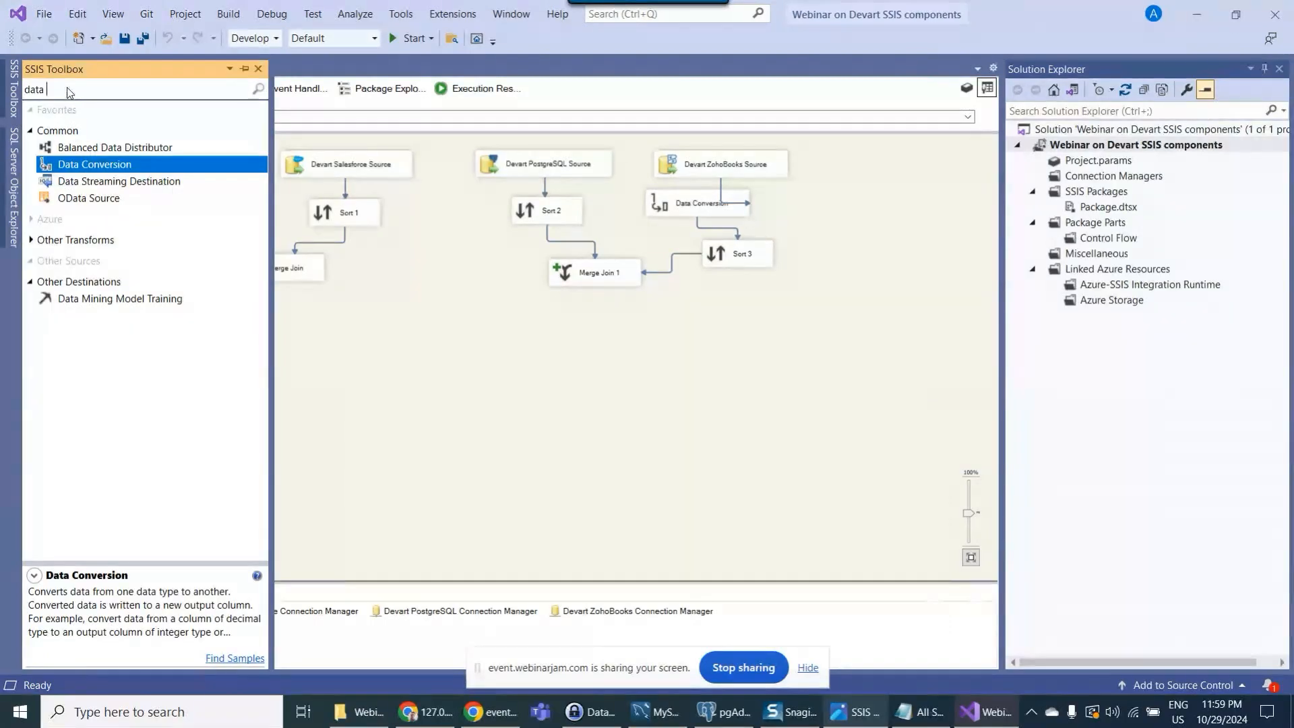
pyautogui.click(71, 91)
pyautogui.write('merge')
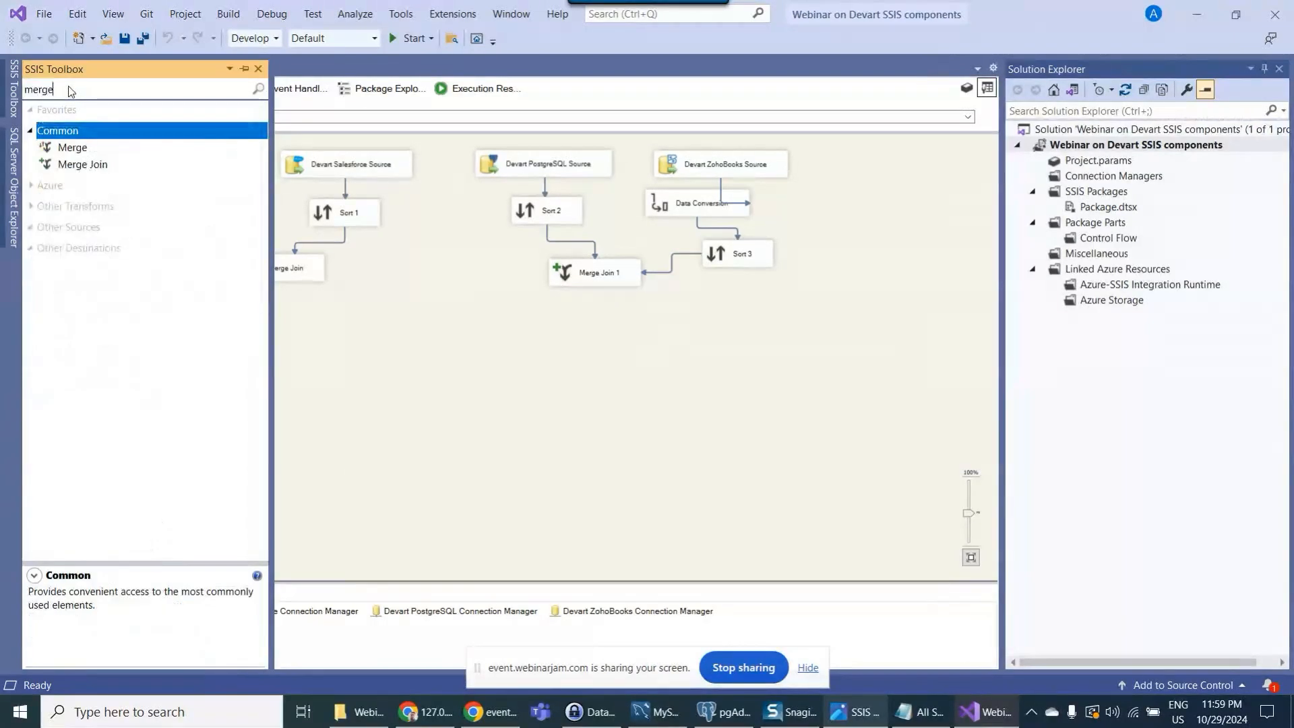
pyautogui.moveTo(85, 164); pyautogui.dragTo(391, 332)
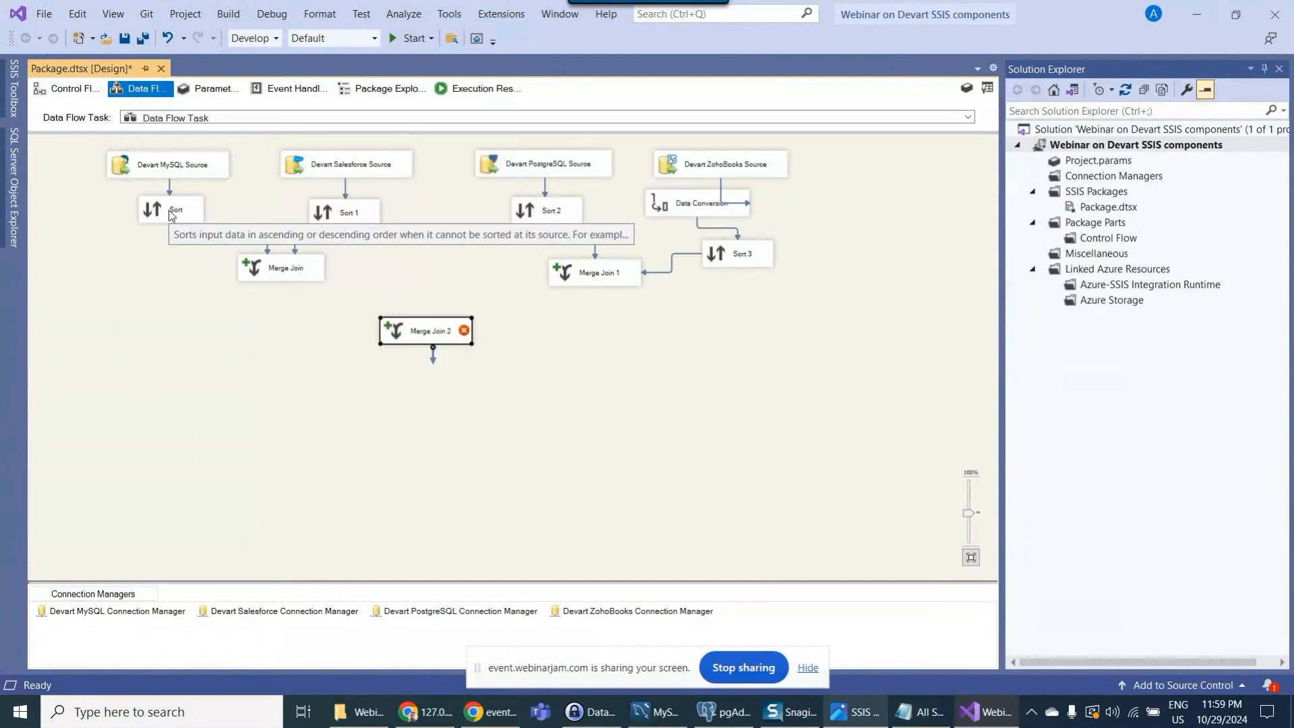
# - Review the join keys and output columns of Merge Join and Merge Join 1
pyautogui.click(605, 273)
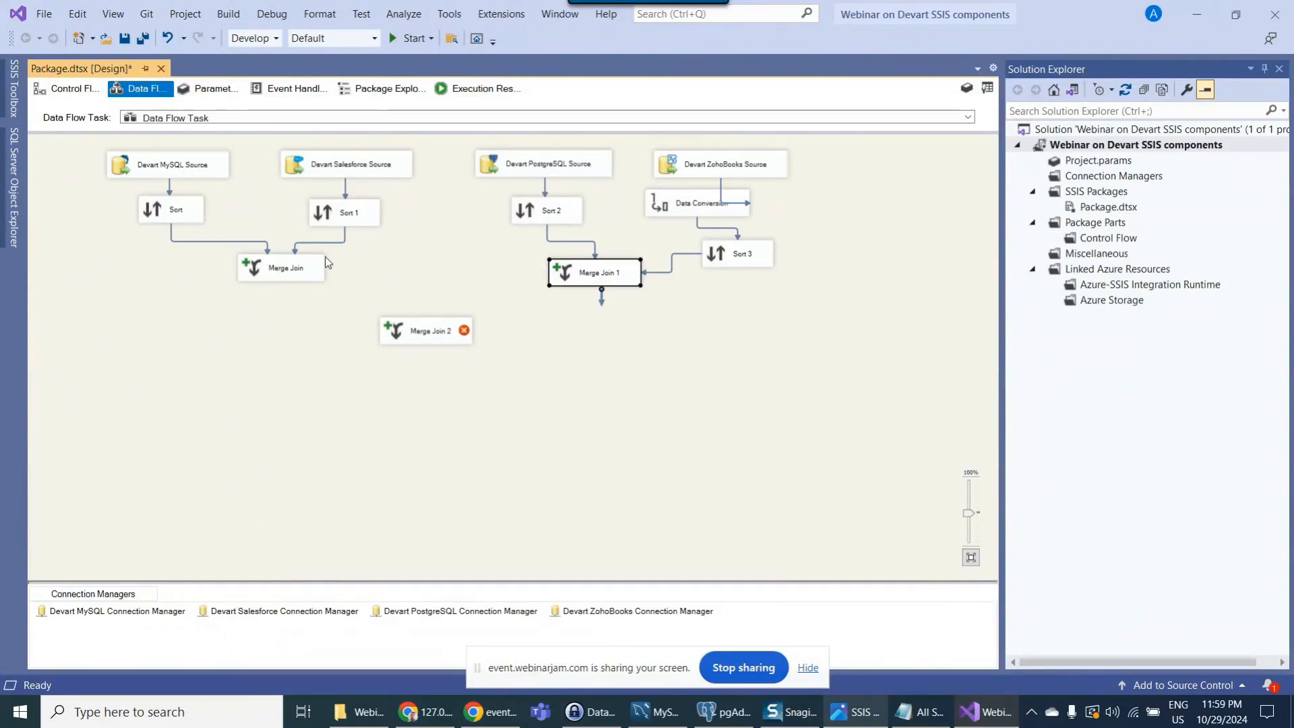
pyautogui.doubleClick(264, 274)
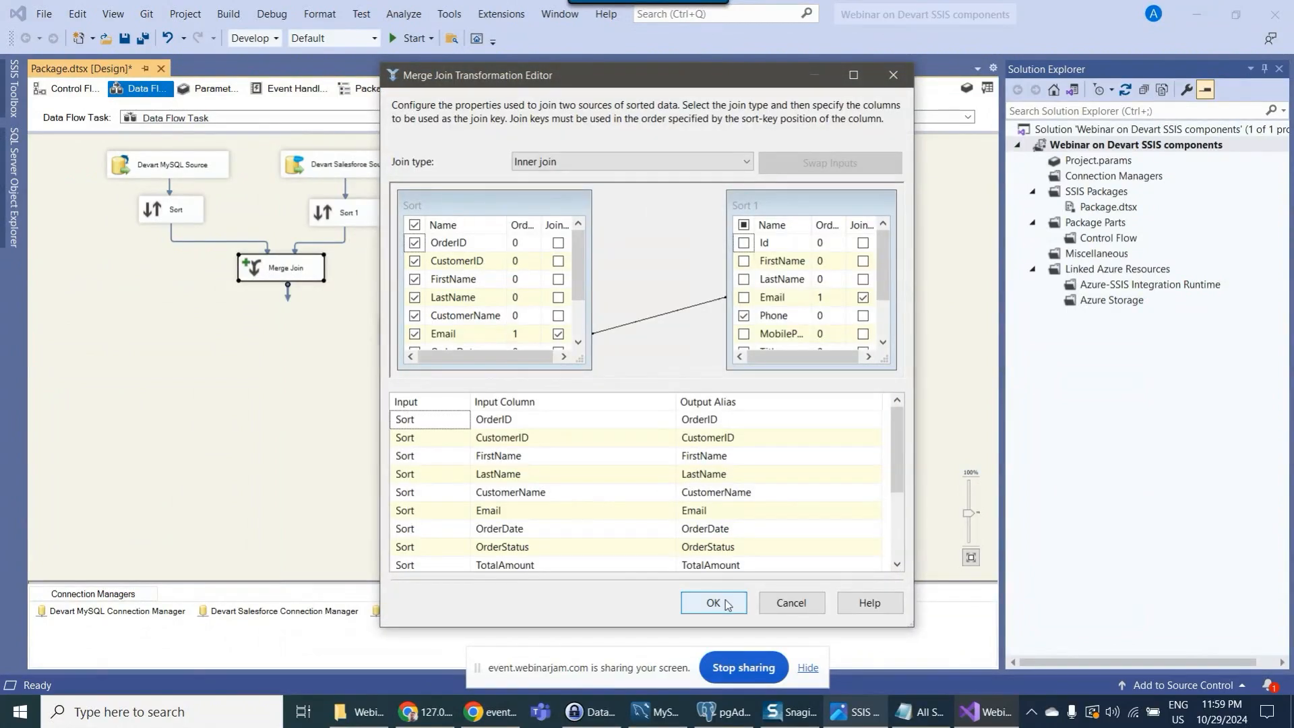
pyautogui.click(727, 604)
pyautogui.doubleClick(567, 270)
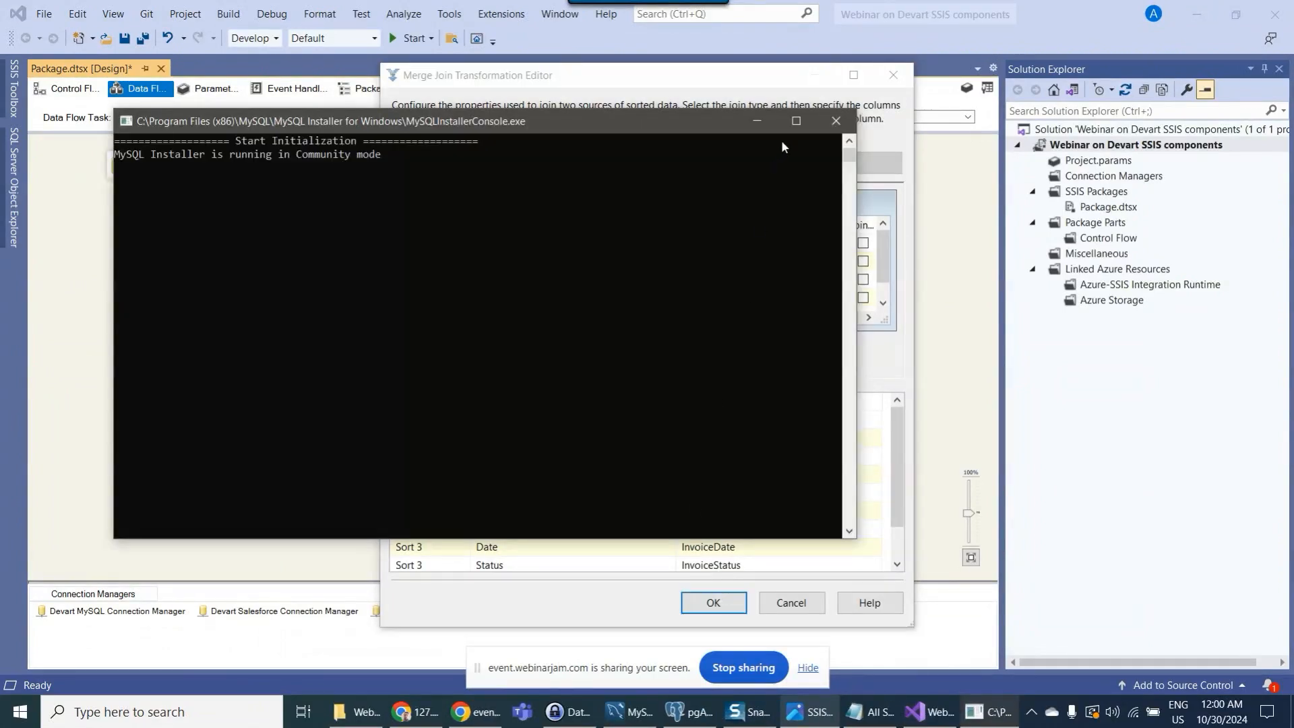
pyautogui.click(757, 124)
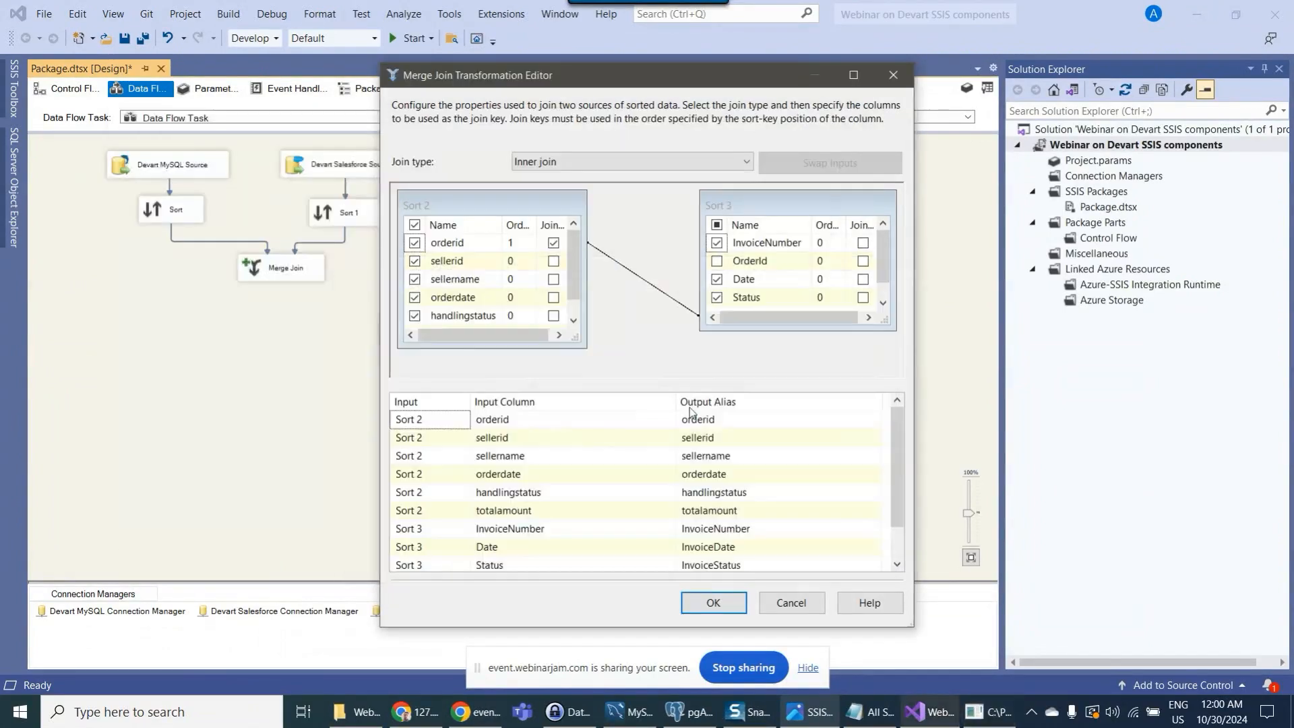
pyautogui.click(713, 603)
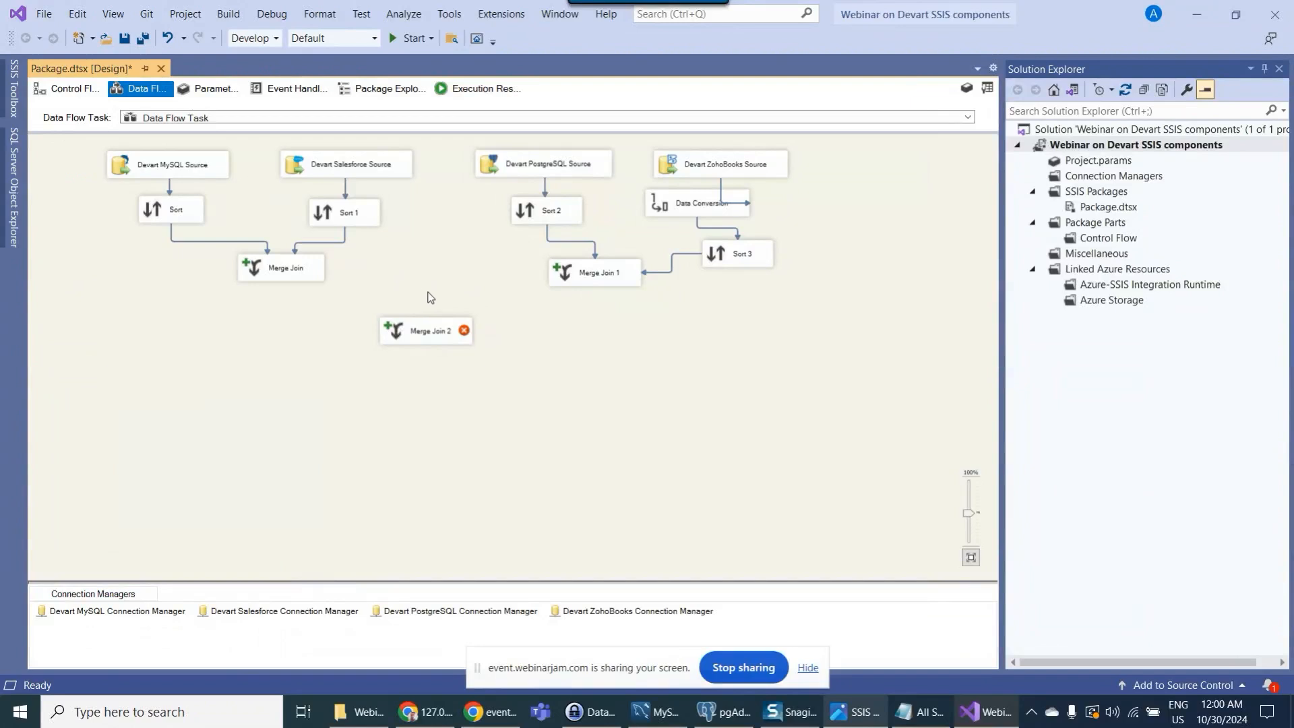
# - Check which columns the Sort 2 and Sort transformations sort by
pyautogui.doubleClick(537, 212)
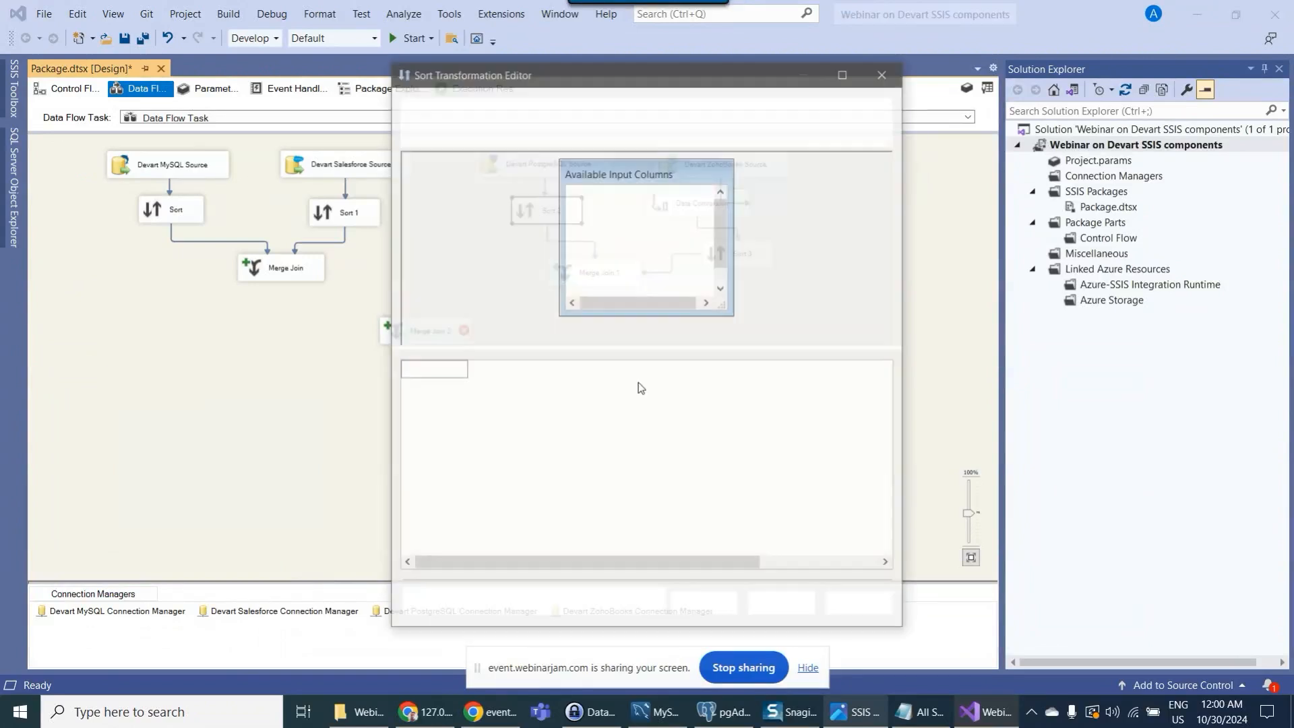
pyautogui.click(703, 604)
pyautogui.click(579, 275)
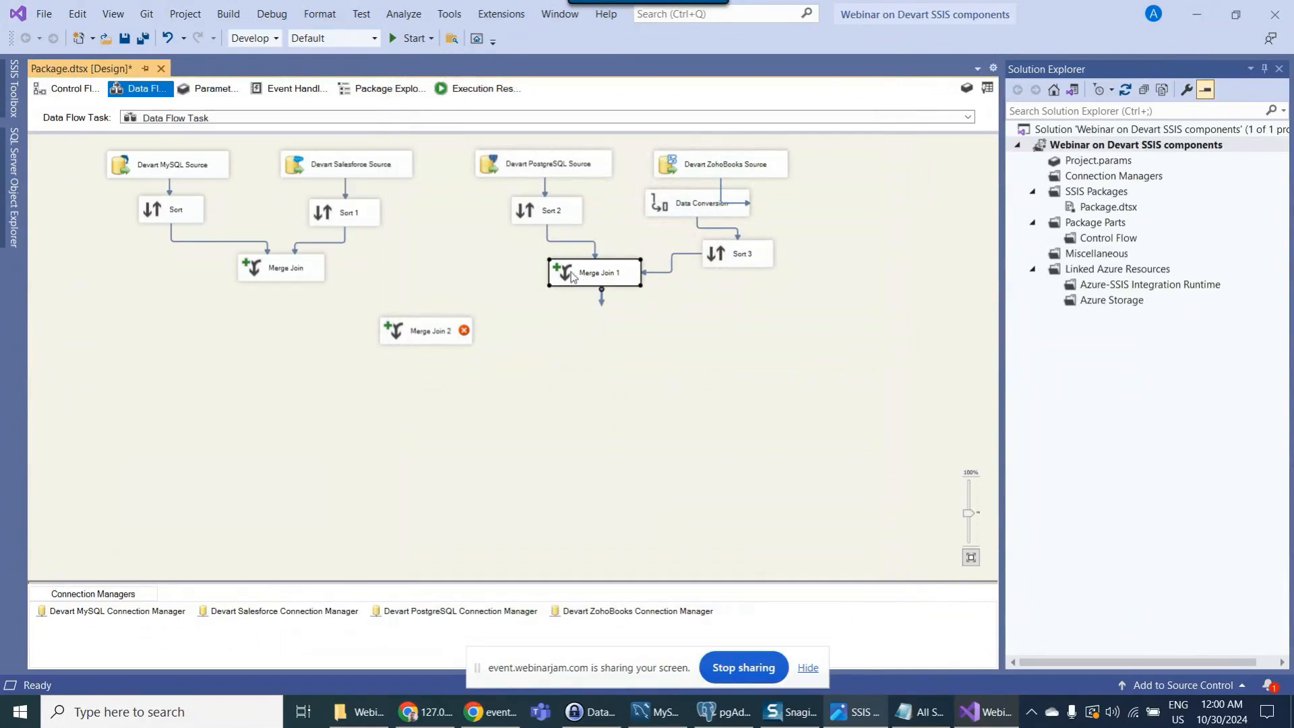
pyautogui.doubleClick(154, 213)
pyautogui.click(781, 604)
pyautogui.click(291, 322)
# - Feed the output of Merge Join into a new Sort transformation placed below it that sorts by OrderID
pyautogui.click(987, 88)
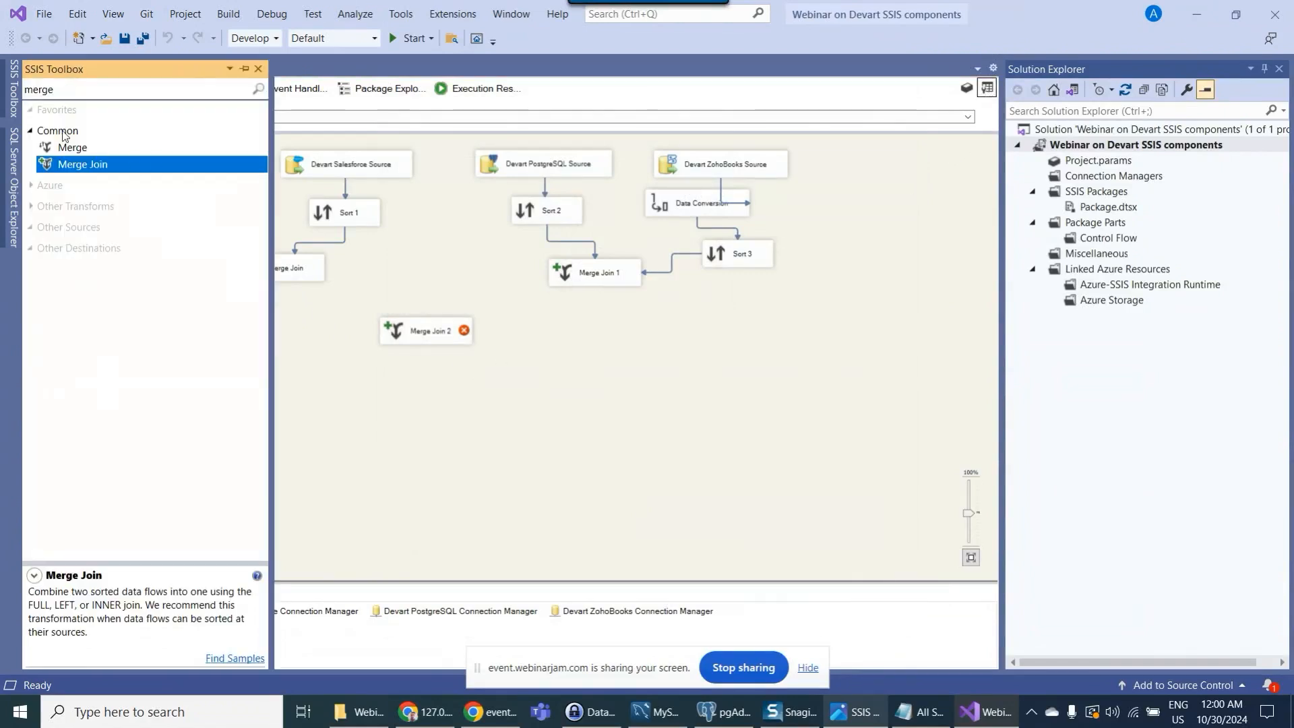
pyautogui.doubleClick(79, 94)
pyautogui.write('sort')
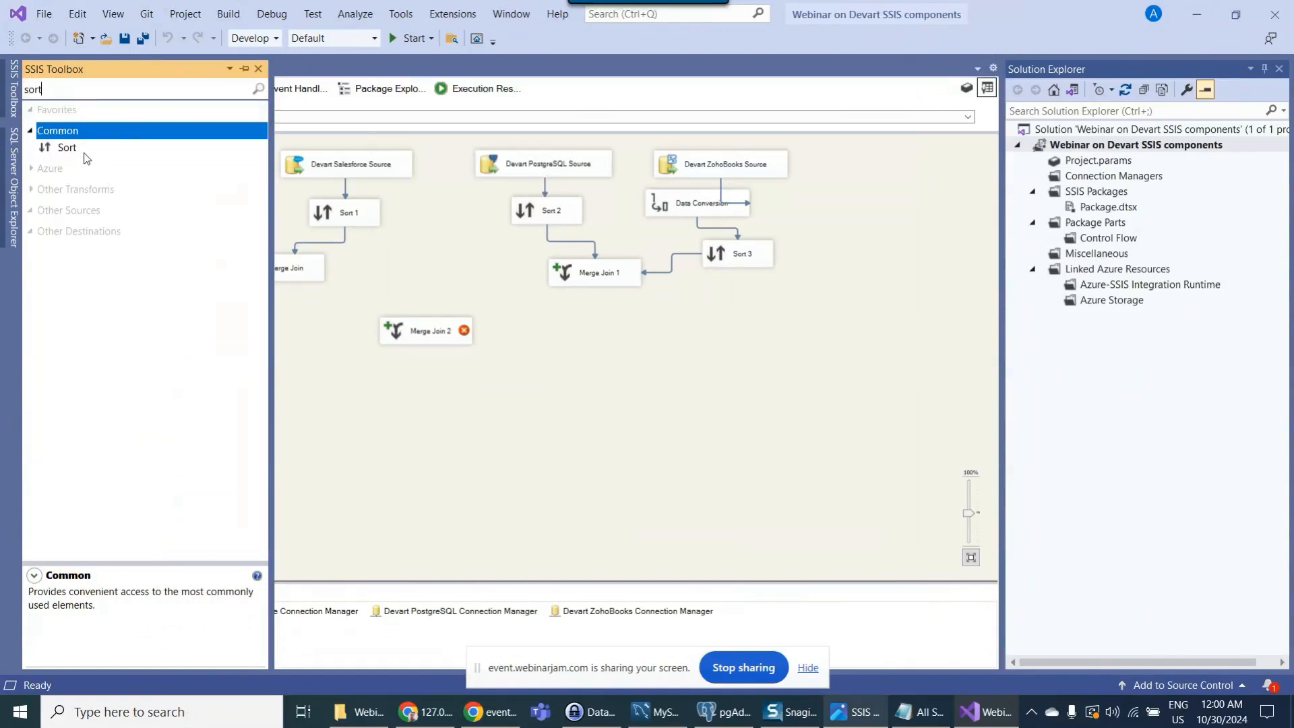
pyautogui.moveTo(80, 148); pyautogui.dragTo(277, 327)
pyautogui.click(276, 276)
pyautogui.click(277, 327)
pyautogui.doubleClick(276, 327)
pyautogui.click(573, 210)
pyautogui.click(703, 605)
# - Connect the Sort Output of Sort 4 to Merge Join 2 as the Merge Join Left Input
pyautogui.moveTo(305, 348); pyautogui.dragTo(426, 338)
pyautogui.click(542, 407)
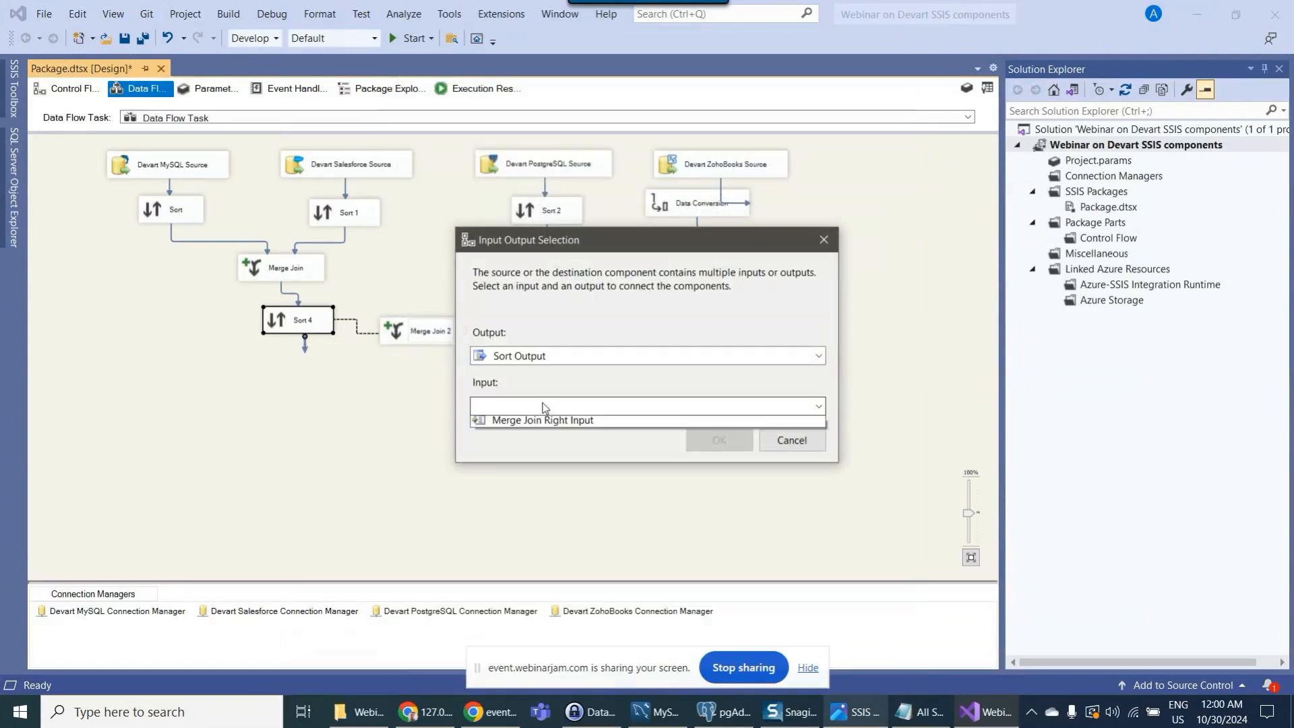
pyautogui.click(554, 424)
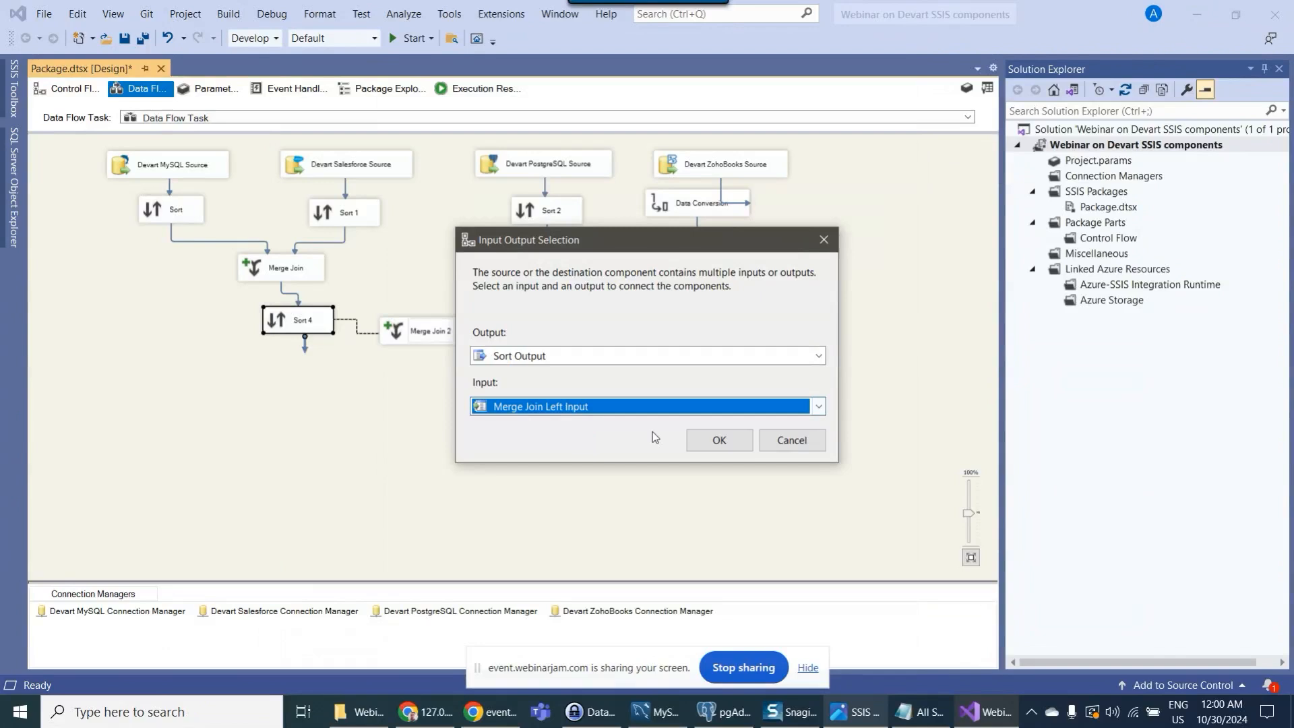
pyautogui.click(704, 440)
# - Connect the output of Merge Join 1 to Merge Join 2 as its second input
pyautogui.click(587, 283)
pyautogui.click(541, 350)
pyautogui.click(396, 339)
pyautogui.click(538, 330)
pyautogui.click(593, 276)
pyautogui.moveTo(601, 290); pyautogui.dragTo(442, 341)
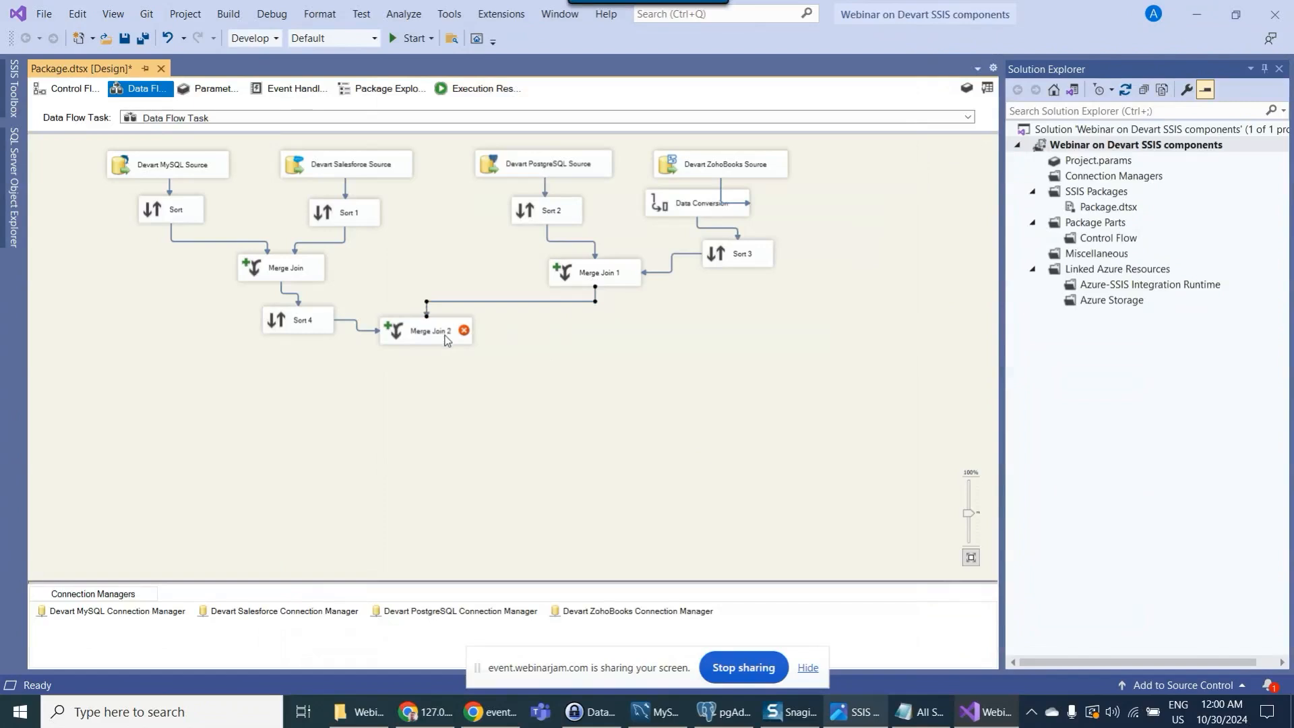
# - In Merge Join 2, output all Sort 4 columns plus sellerid, sellername, InvoiceNumber, InvoiceDate and InvoiceStatus from Merge Join 1, and reposition the component slightly
pyautogui.doubleClick(442, 337)
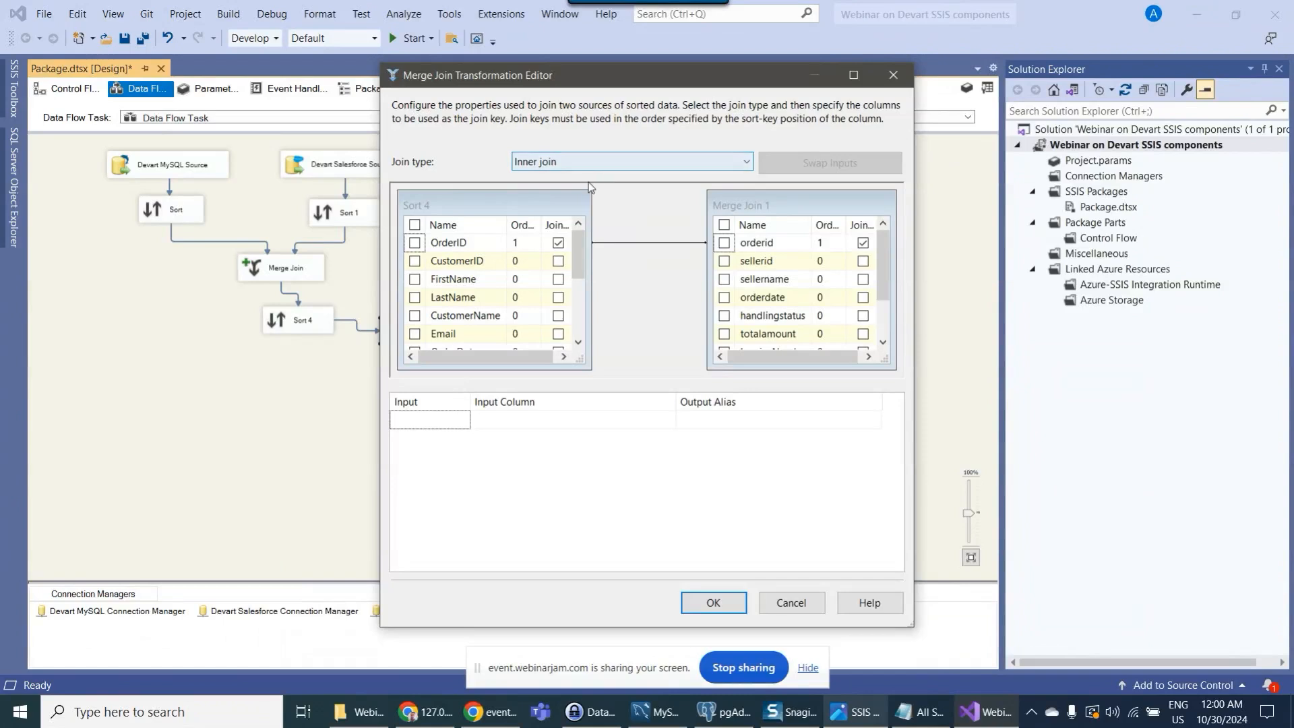
pyautogui.click(413, 225)
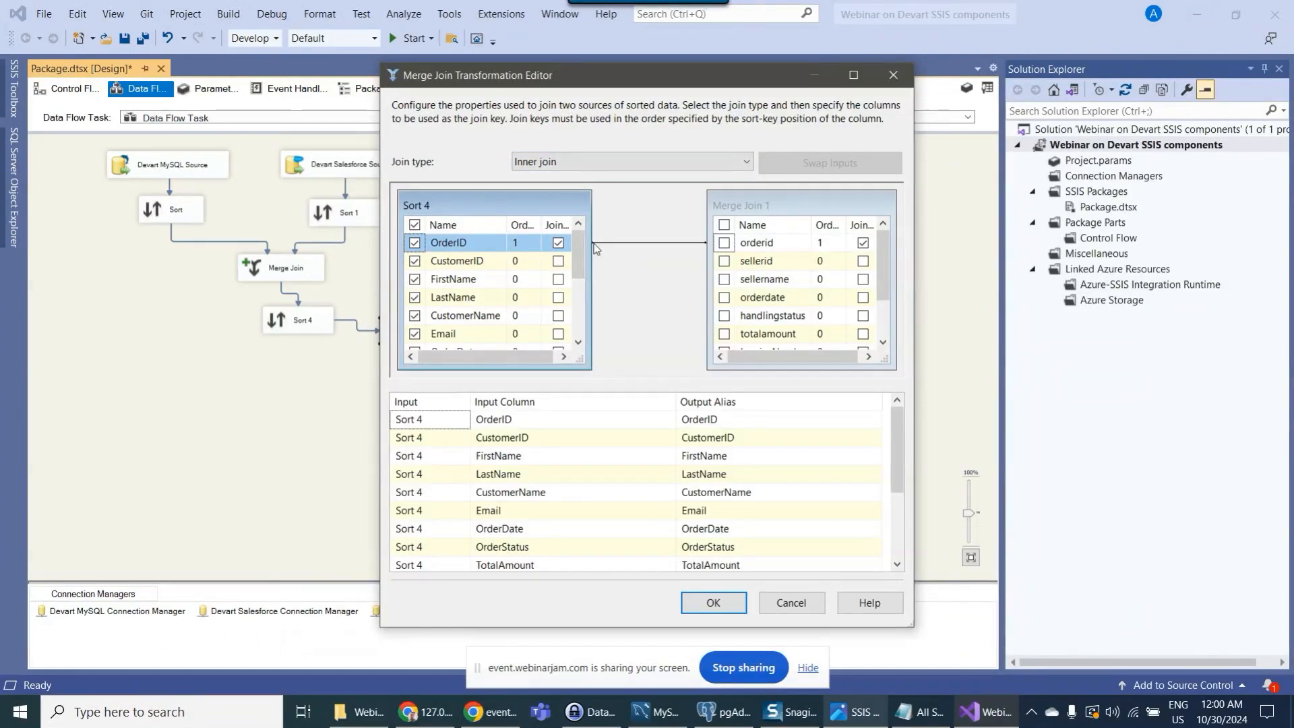
pyautogui.click(724, 262)
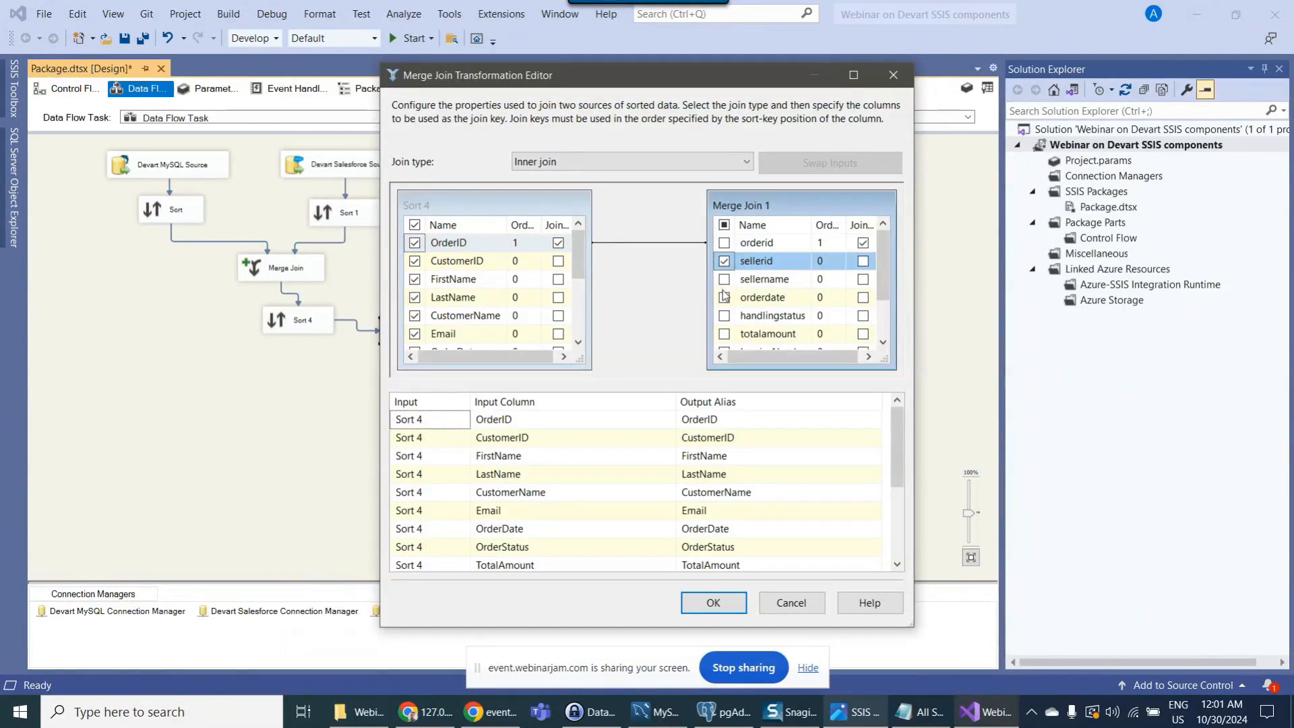
pyautogui.click(724, 279)
pyautogui.scroll(-1, 724, 286)
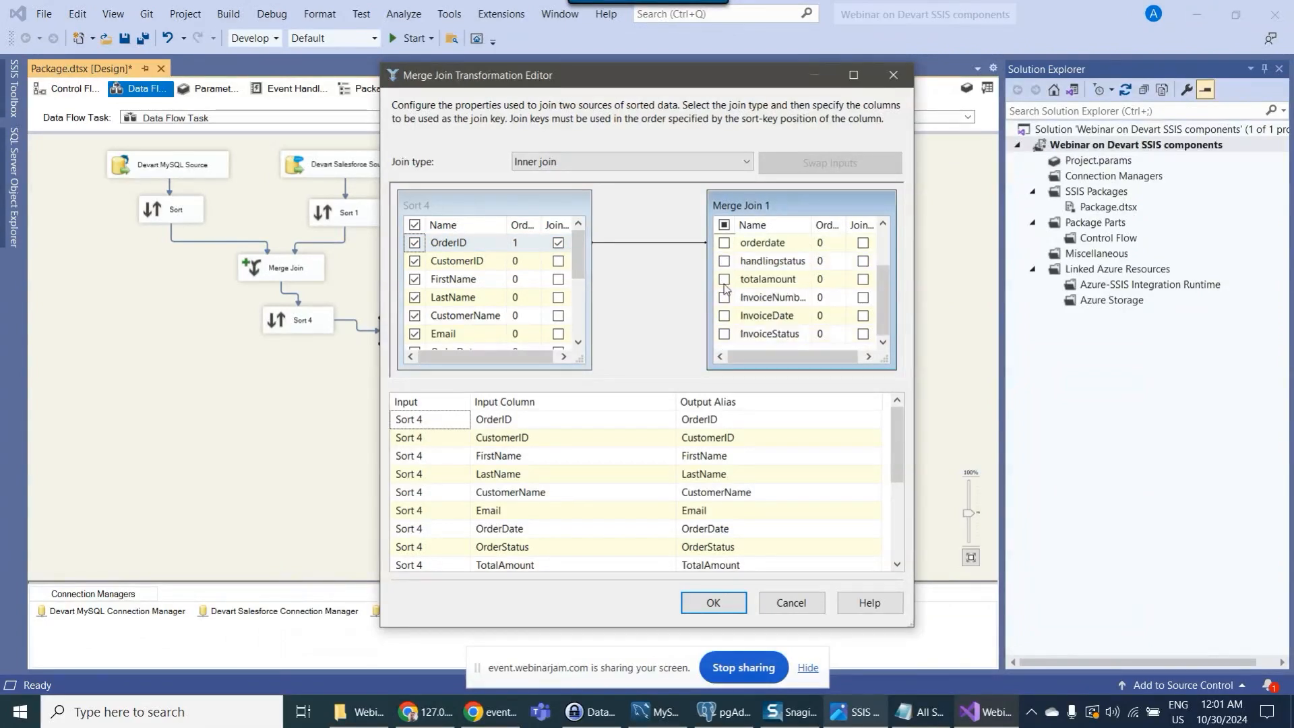
pyautogui.click(724, 297)
pyautogui.click(724, 316)
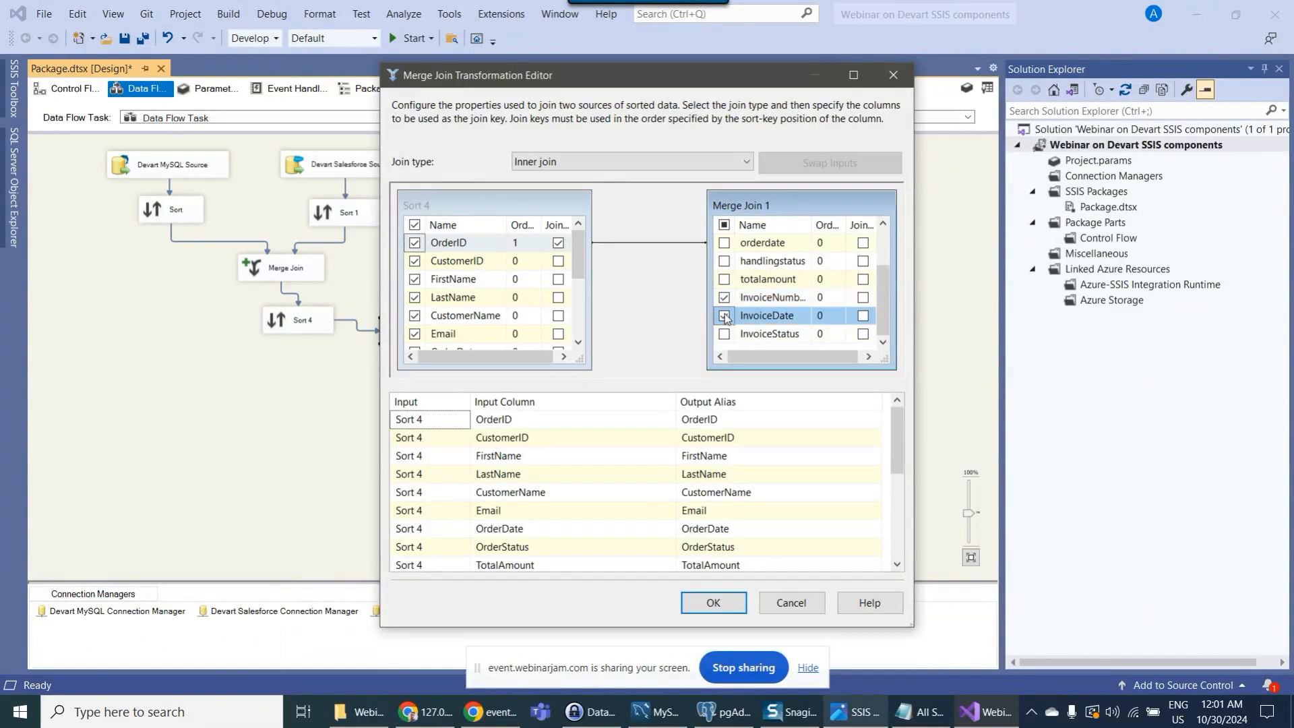
pyautogui.click(724, 334)
pyautogui.scroll(-5, 780, 464)
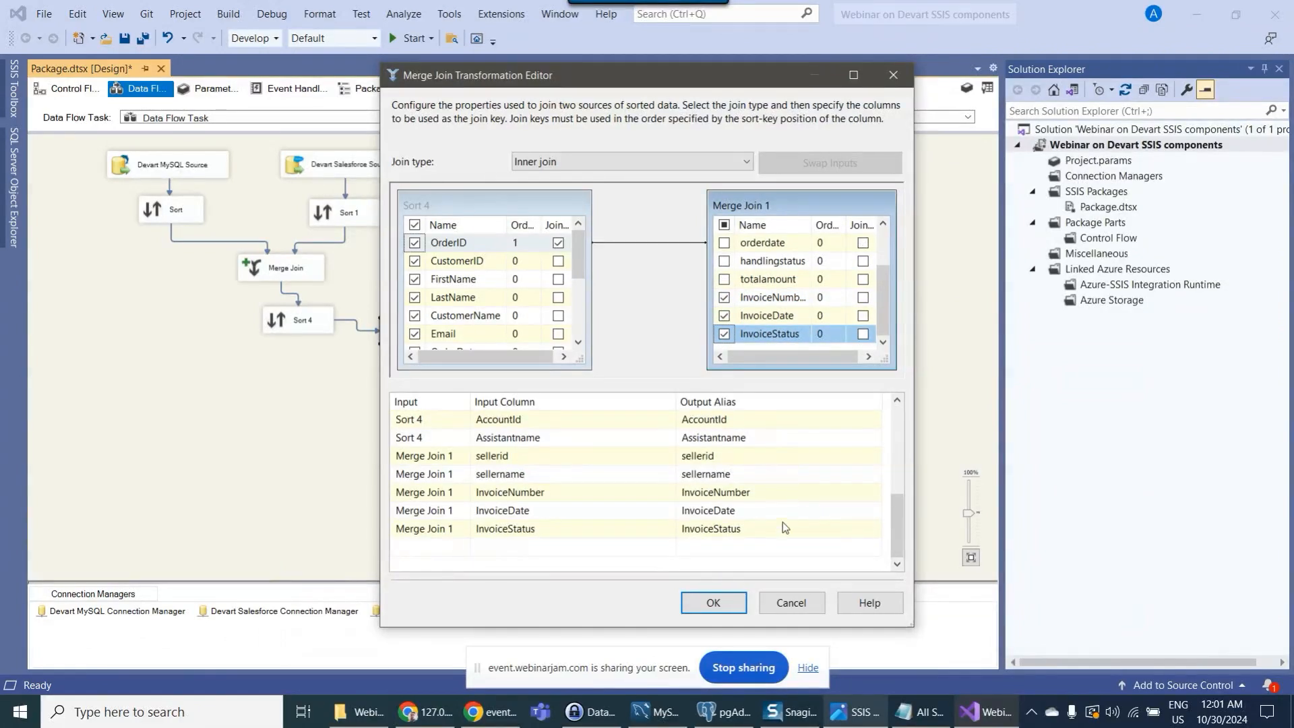
pyautogui.click(731, 596)
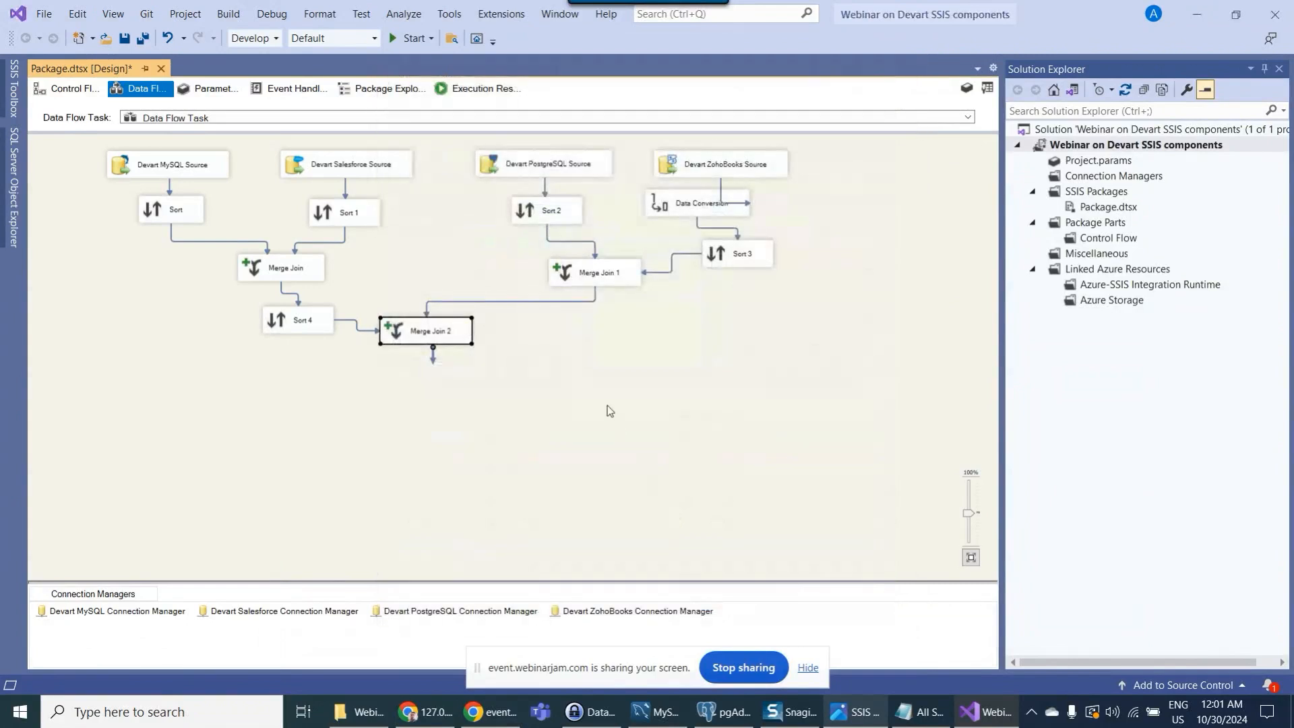
pyautogui.moveTo(436, 338); pyautogui.dragTo(451, 336)
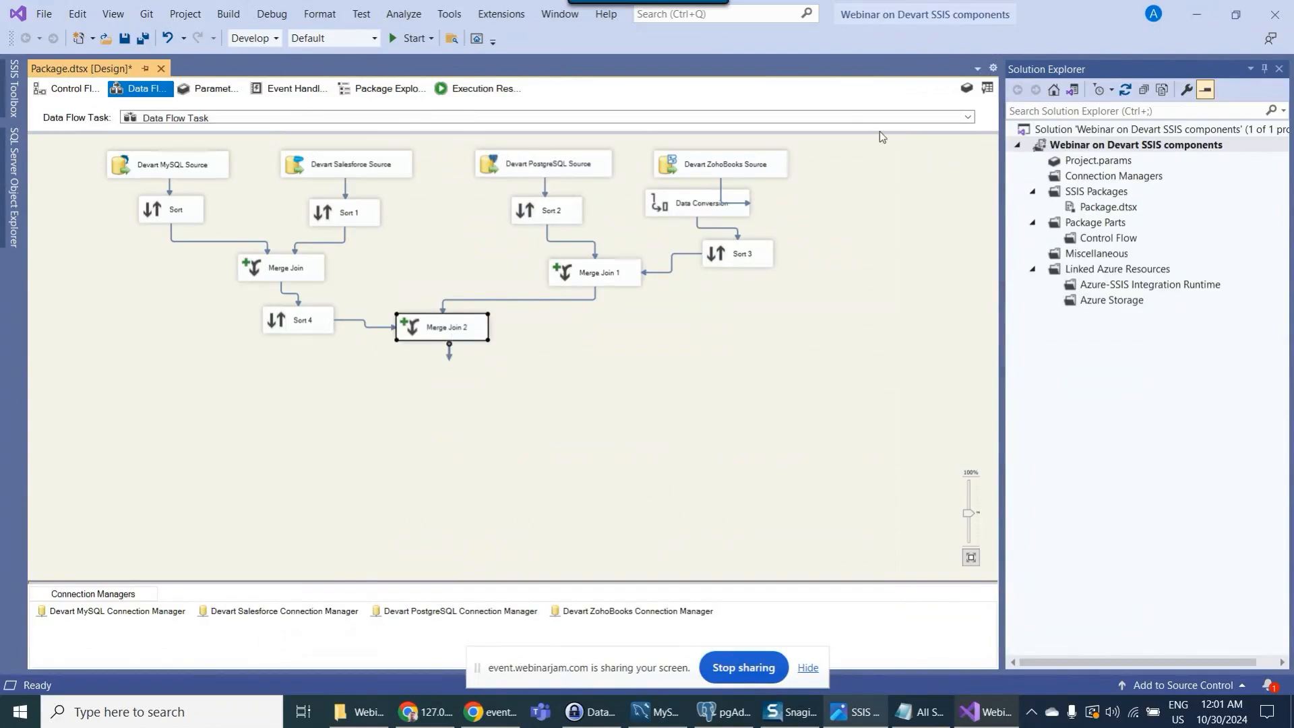
# - Feed Merge Join 2 into a new Derived Column transformation placed below it and open that transformation's editor
pyautogui.click(986, 88)
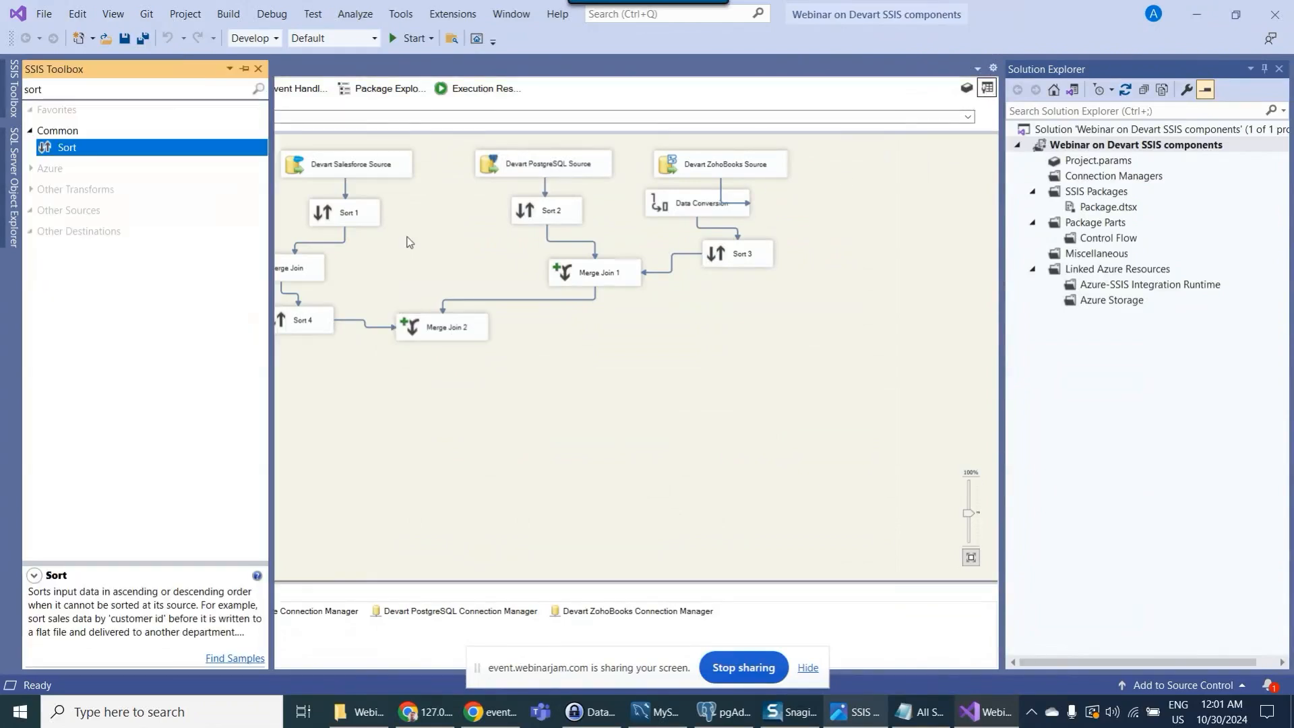
pyautogui.doubleClick(124, 92)
pyautogui.write('derive')
pyautogui.moveTo(94, 152); pyautogui.dragTo(429, 390)
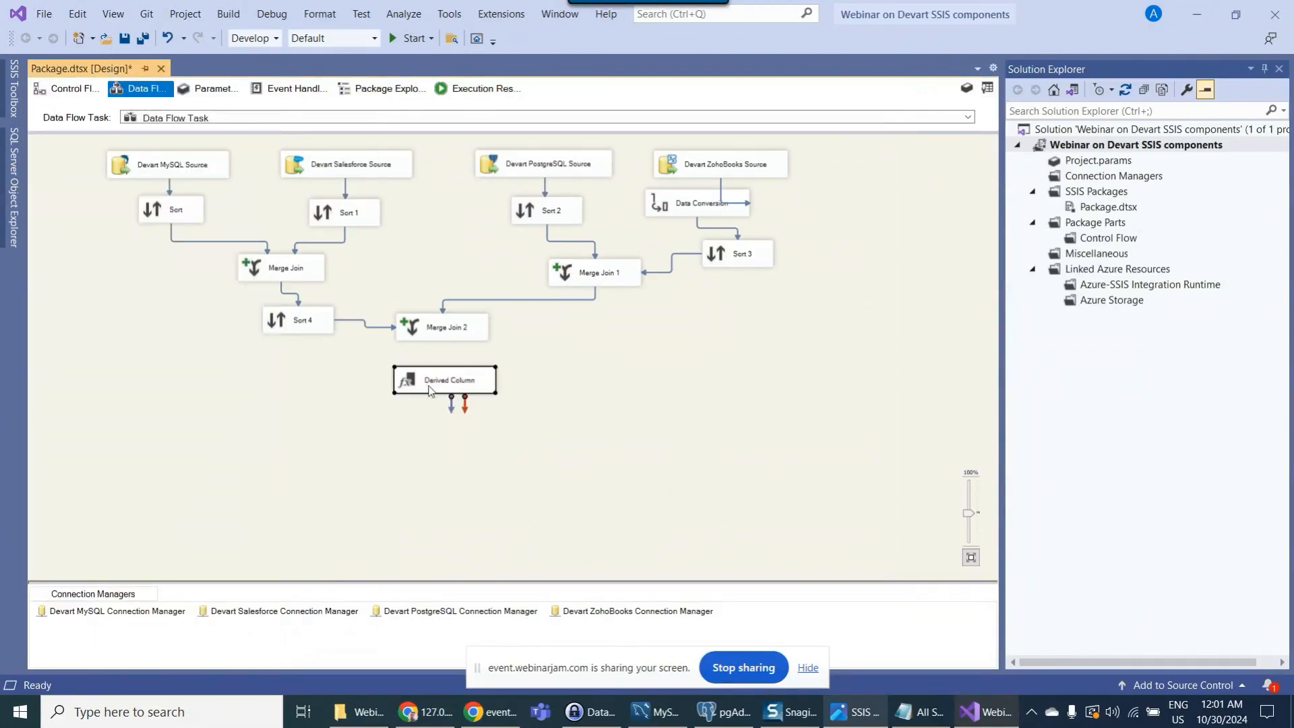
pyautogui.click(446, 335)
pyautogui.click(443, 381)
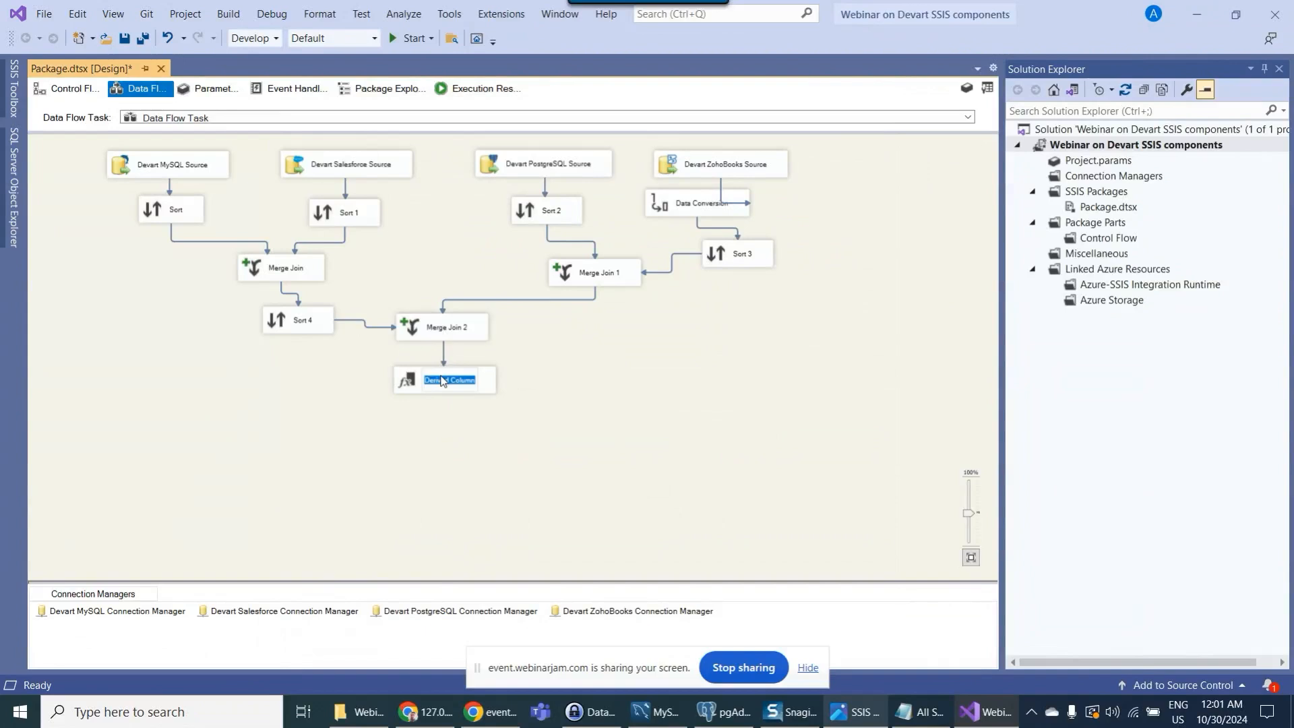
pyautogui.doubleClick(413, 385)
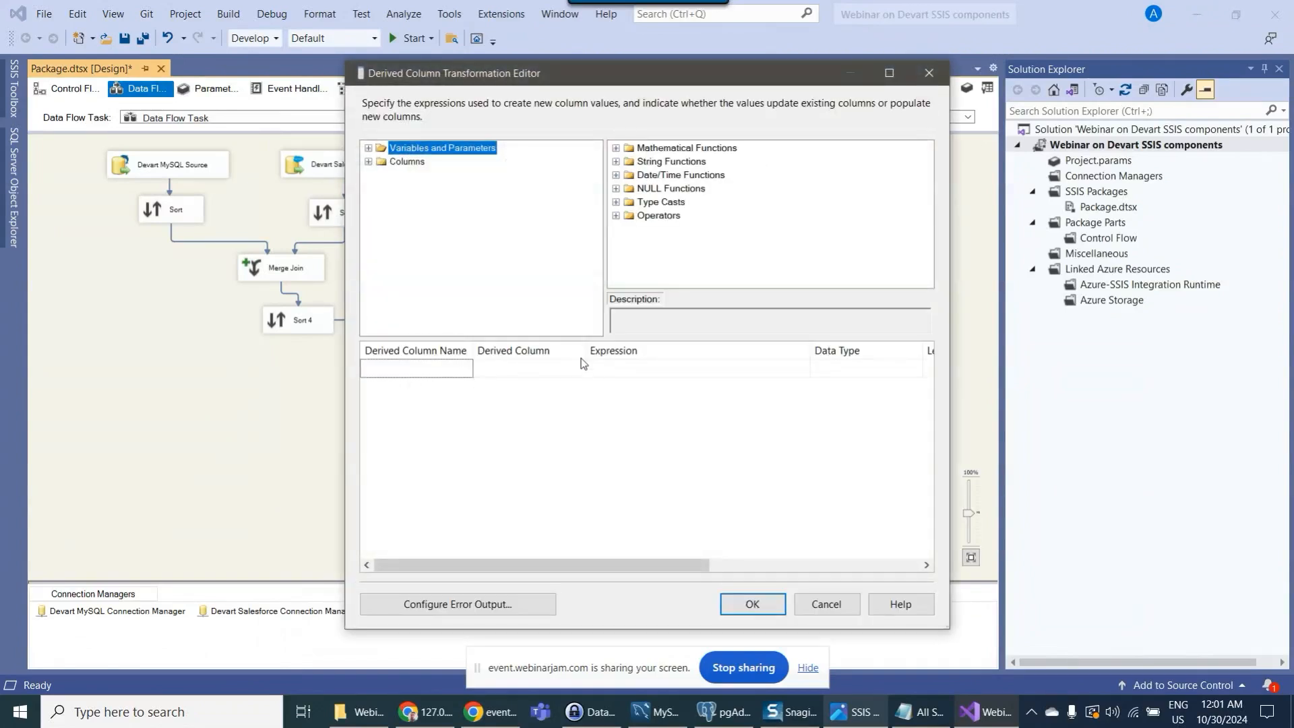
# - Add a derived column named Created that uses the GETDATE() date/time function as its expression
pyautogui.click(616, 174)
pyautogui.moveTo(676, 231); pyautogui.dragTo(635, 372)
pyautogui.click(465, 369)
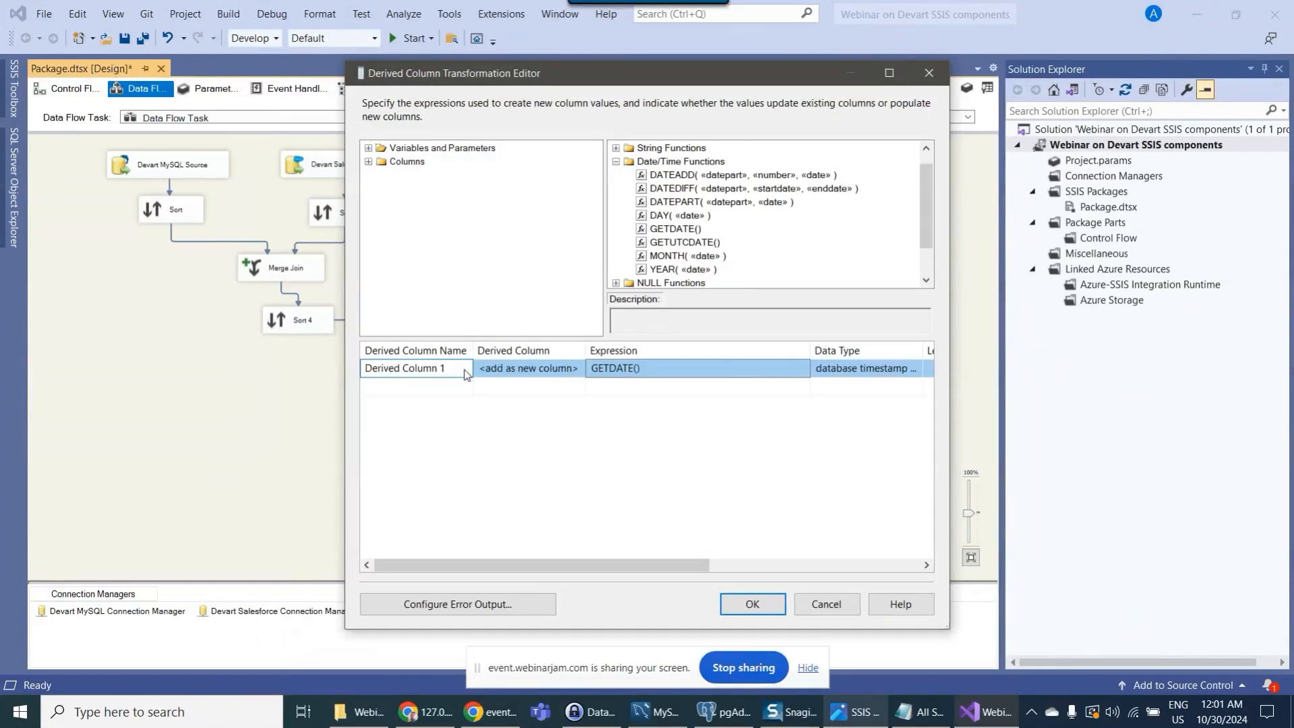
pyautogui.hotkey('ctrl', 'a')
pyautogui.write('C')
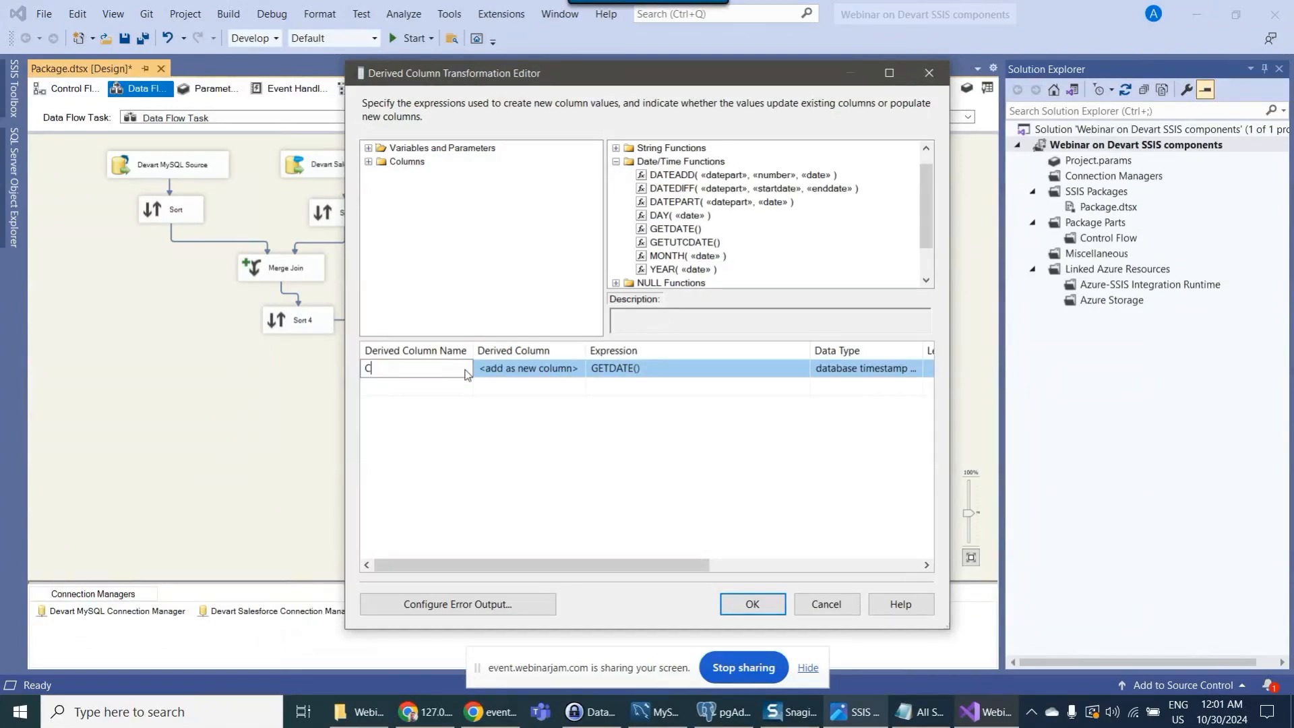
pyautogui.write('reated')
pyautogui.press('Return')
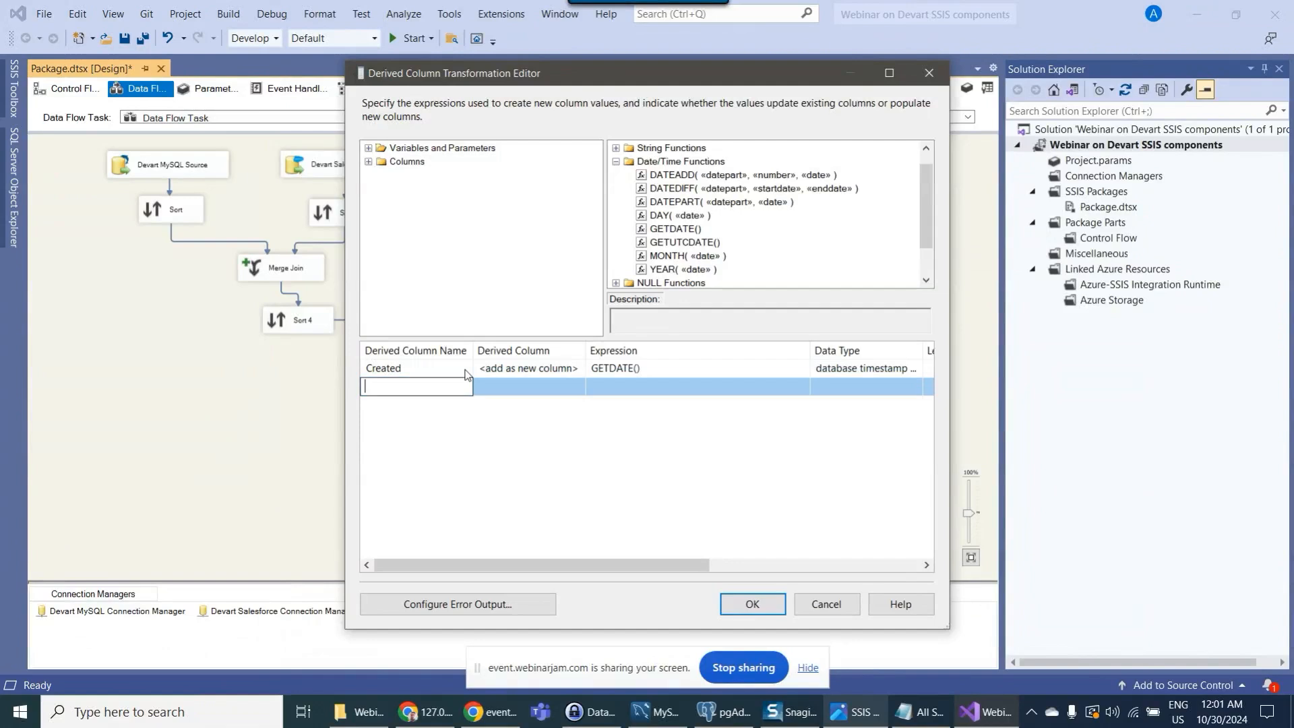
# - Add a derived column named MachineName with the System::MachineName system variable as its expression
pyautogui.click(369, 148)
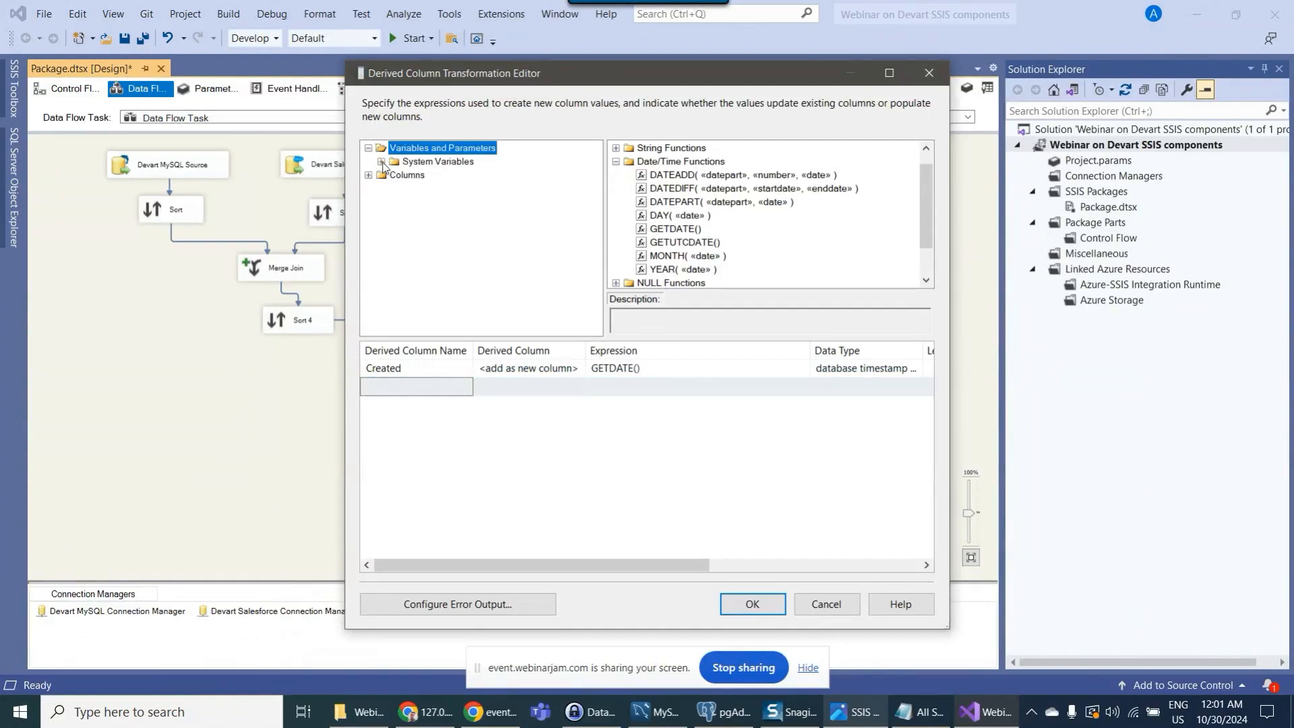
pyautogui.click(382, 161)
pyautogui.scroll(-3, 486, 266)
pyautogui.moveTo(467, 202); pyautogui.dragTo(630, 390)
pyautogui.moveTo(950, 629); pyautogui.dragTo(1182, 632)
pyautogui.click(445, 386)
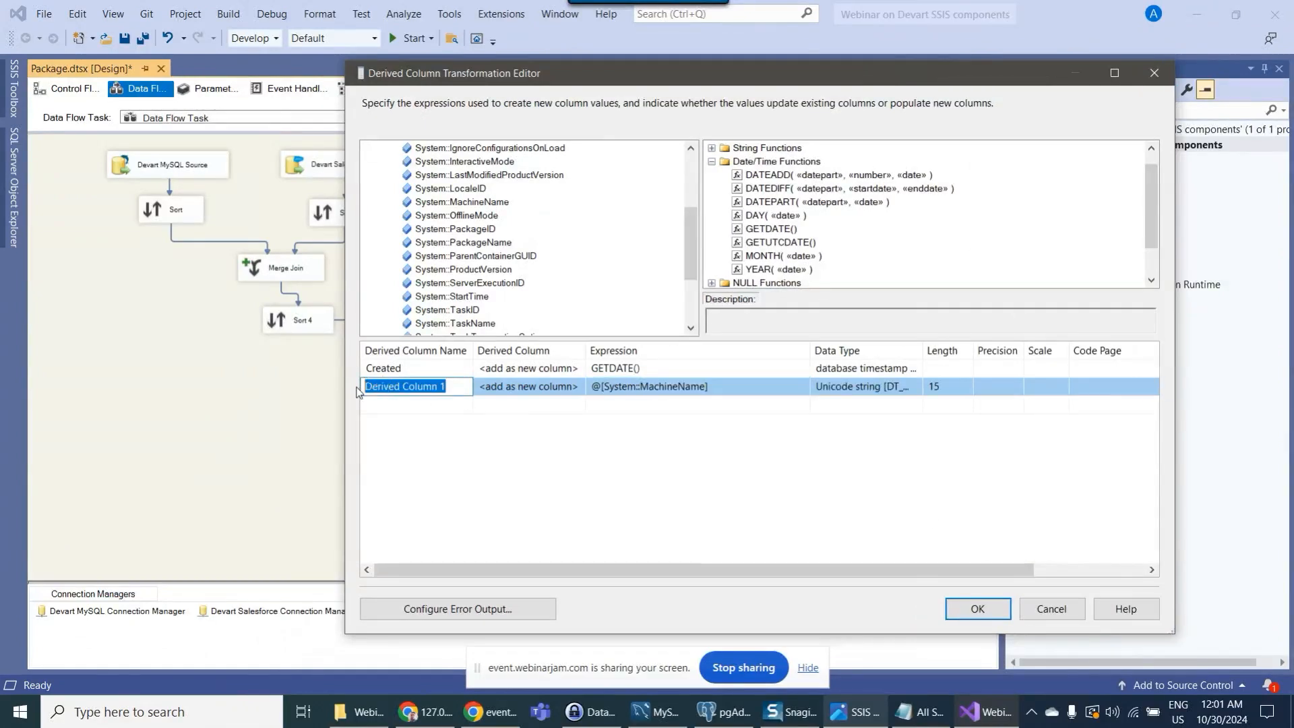
pyautogui.write('MachineNa')
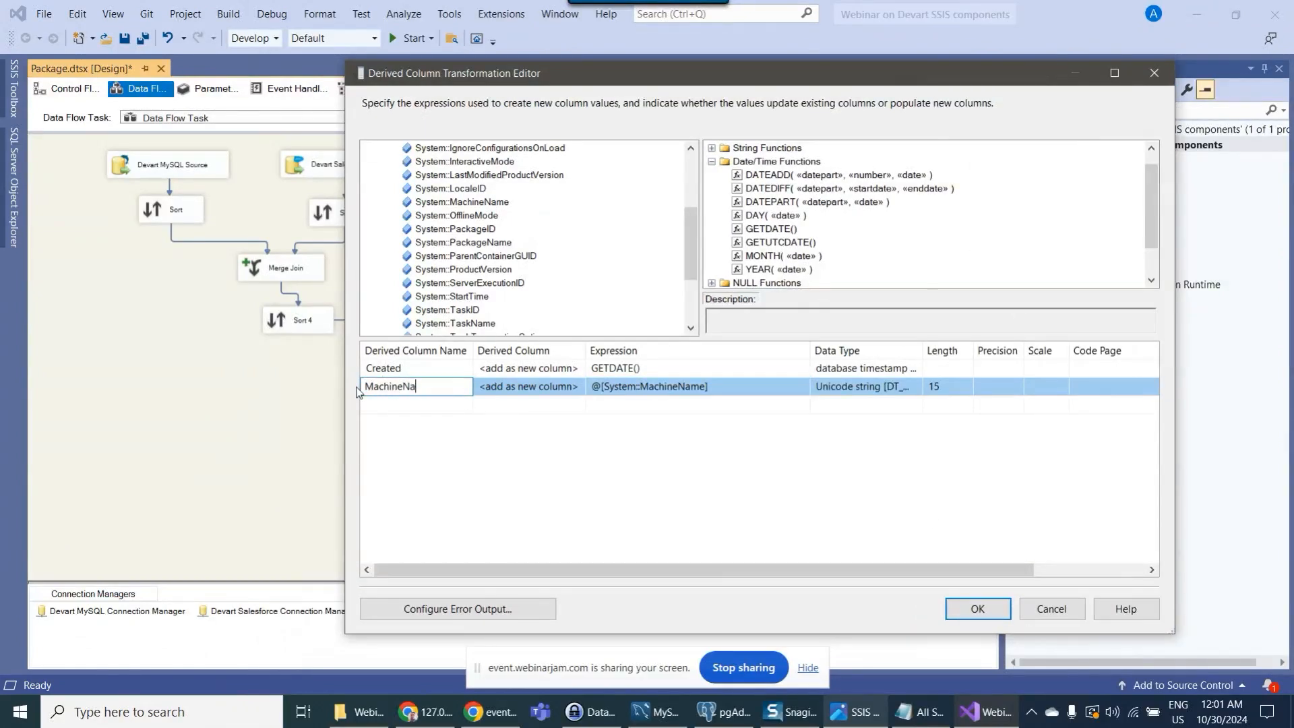
pyautogui.write('me')
pyautogui.click(359, 403)
# - Add a derived column named UserName with the System::UserName system variable as its expression
pyautogui.scroll(1, 458, 283)
pyautogui.scroll(2, 458, 283)
pyautogui.scroll(-3, 457, 285)
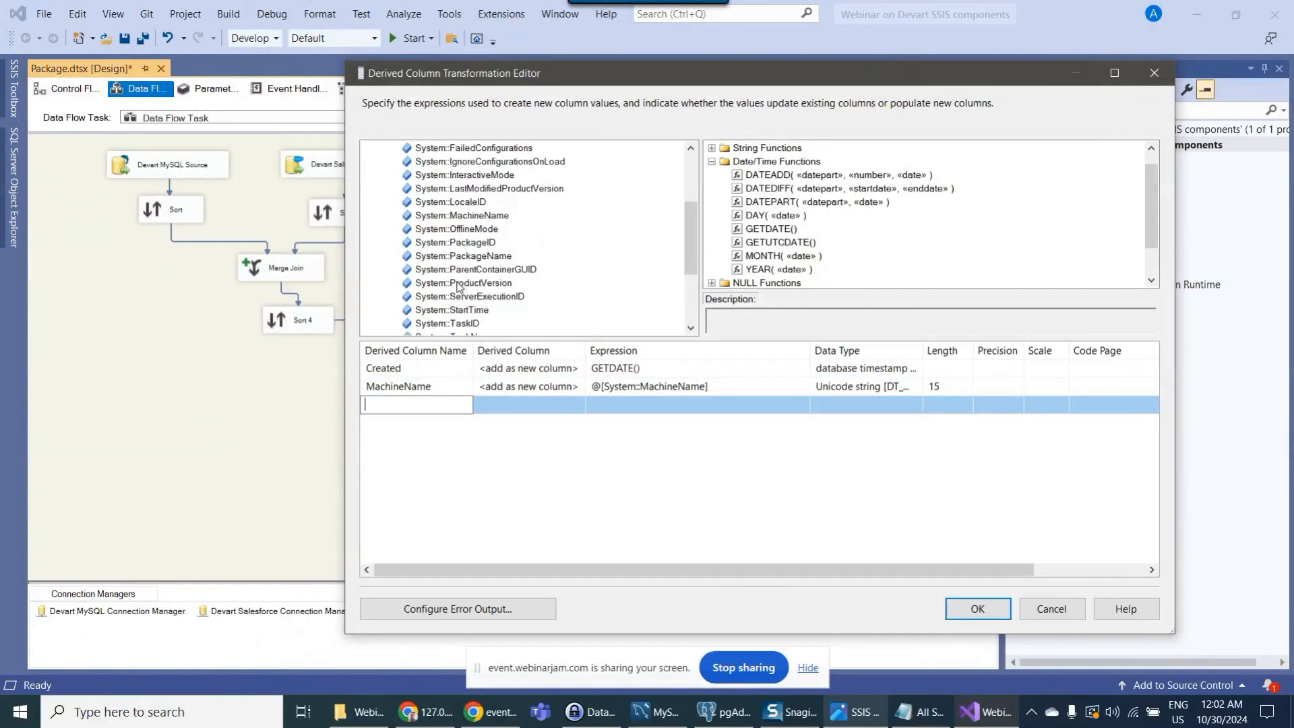
pyautogui.scroll(-2, 459, 289)
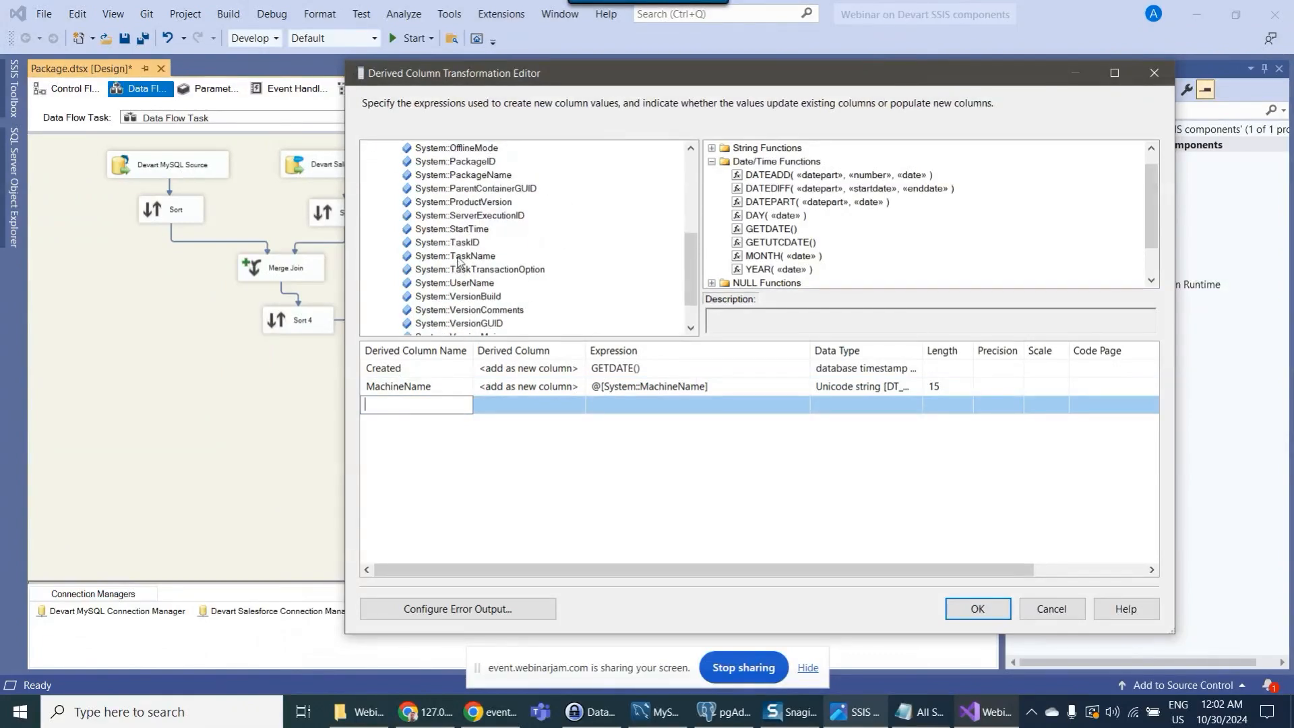
pyautogui.scroll(-1, 453, 278)
pyautogui.scroll(2, 451, 282)
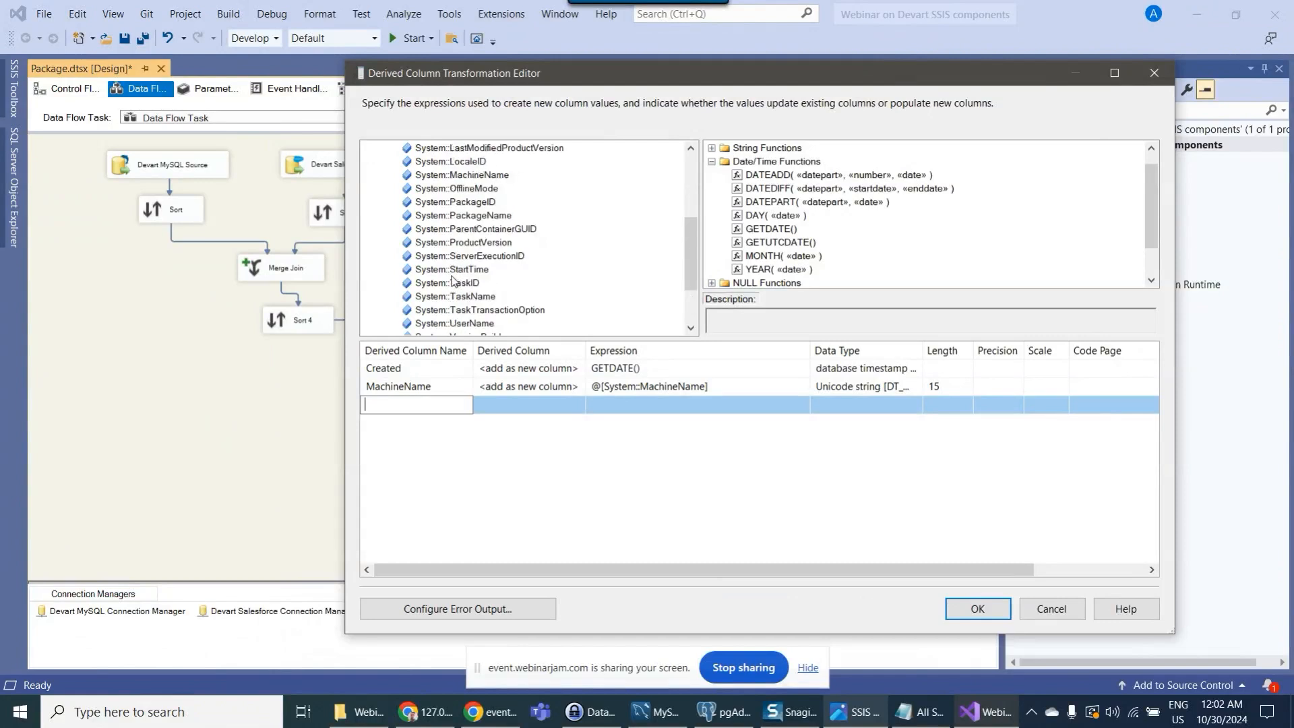
pyautogui.moveTo(465, 323); pyautogui.dragTo(650, 408)
pyautogui.click(702, 418)
pyautogui.click(701, 404)
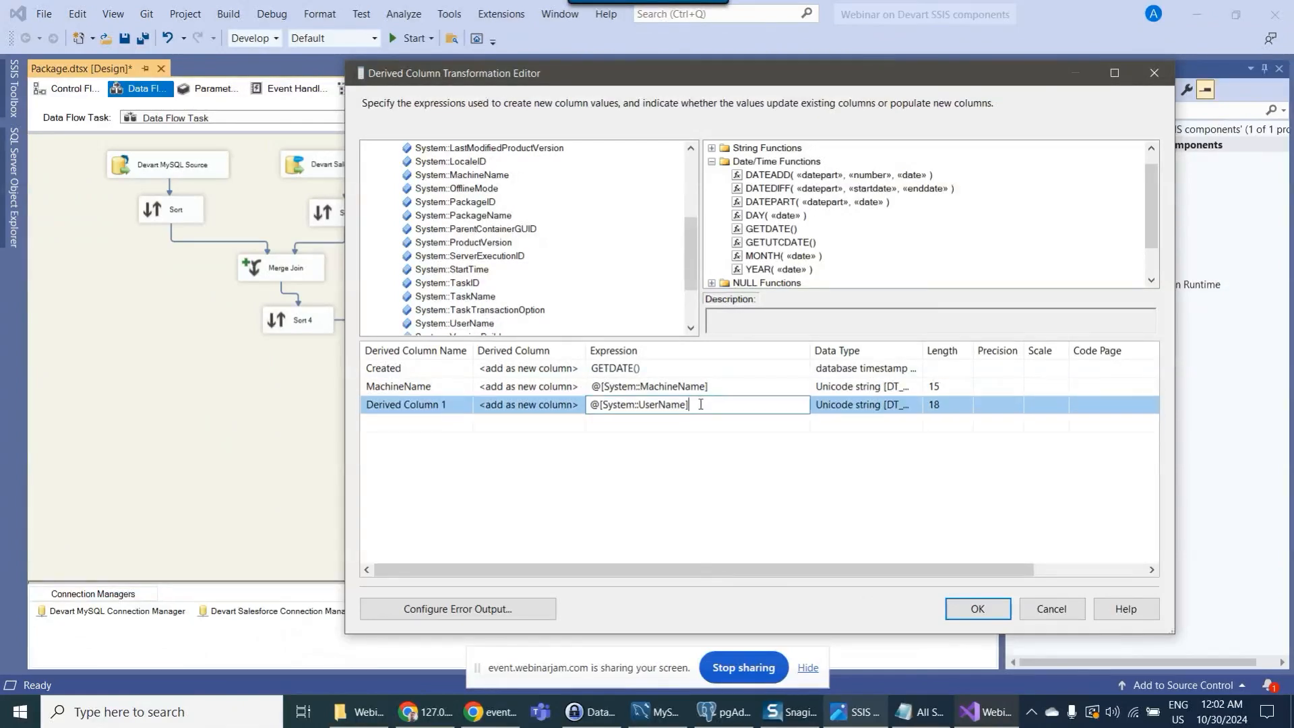
pyautogui.click(462, 404)
pyautogui.hotkey('ctrl', 'a')
pyautogui.write('use')
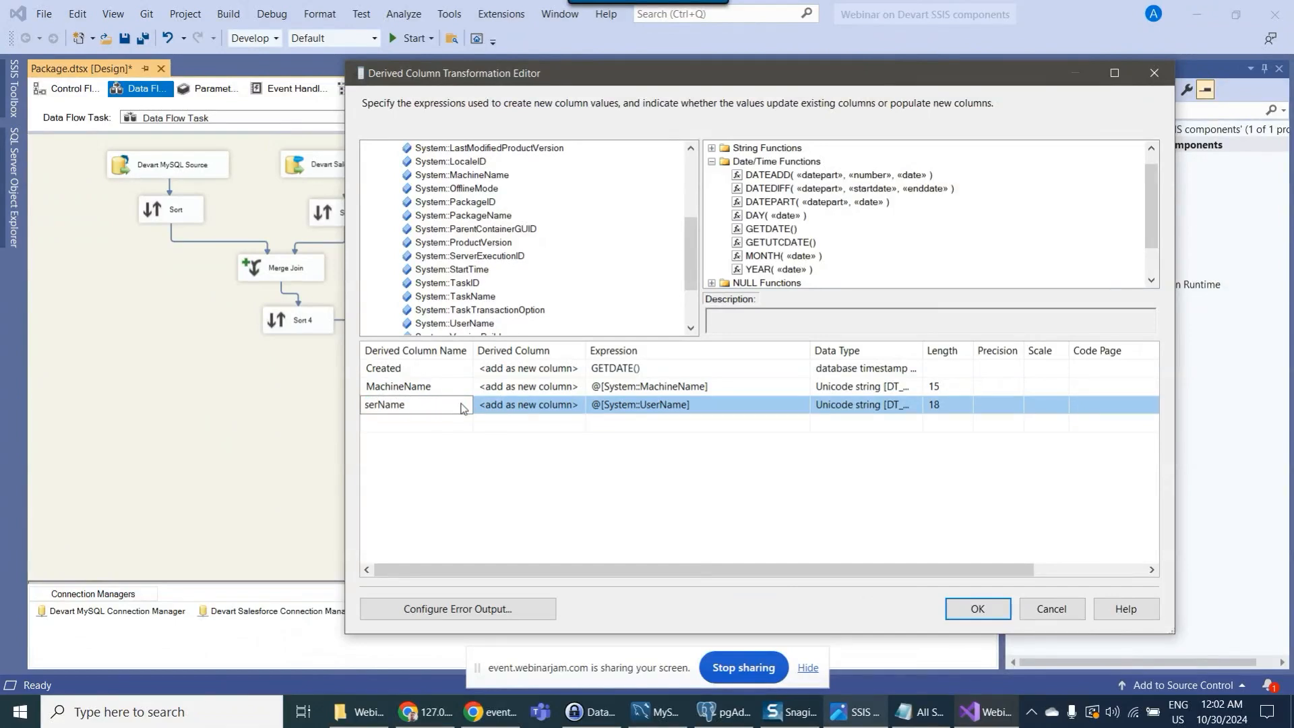
pyautogui.press('Delete')
pyautogui.write('U')
# - Insert the DT_STR type cast in front of the system variable in the MachineName expression
pyautogui.click(747, 381)
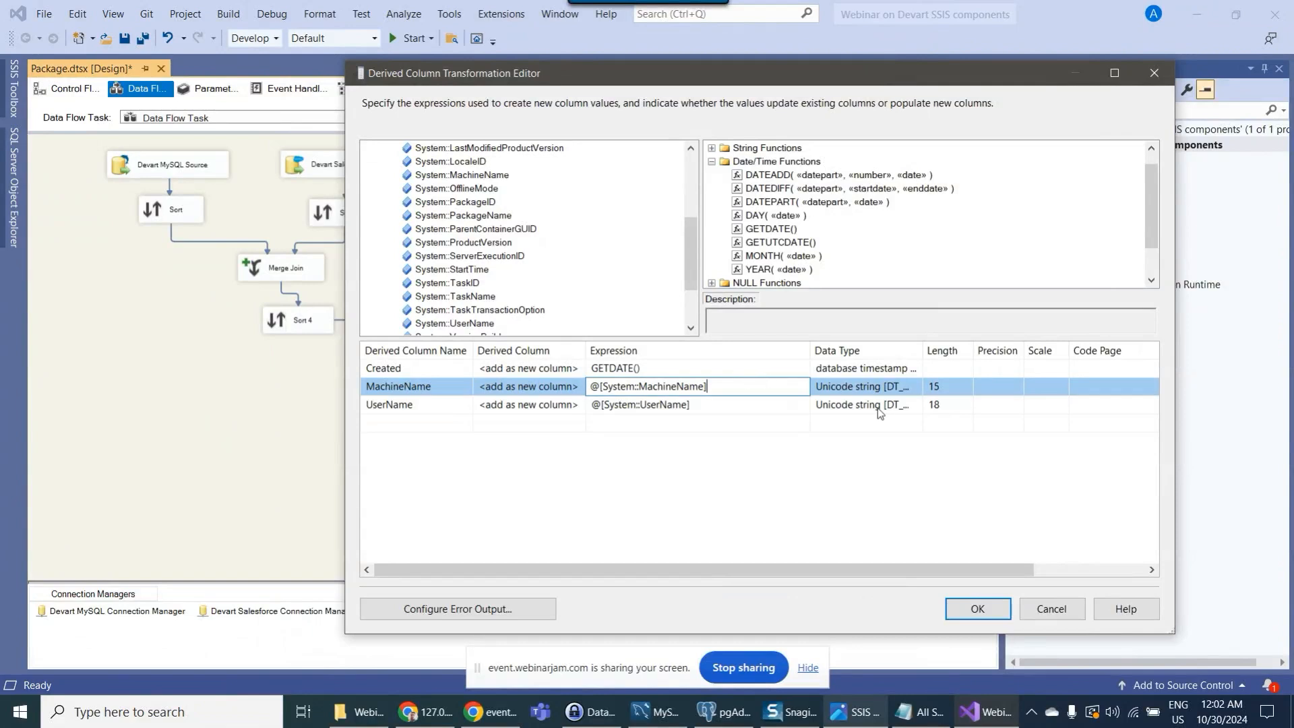
pyautogui.click(953, 386)
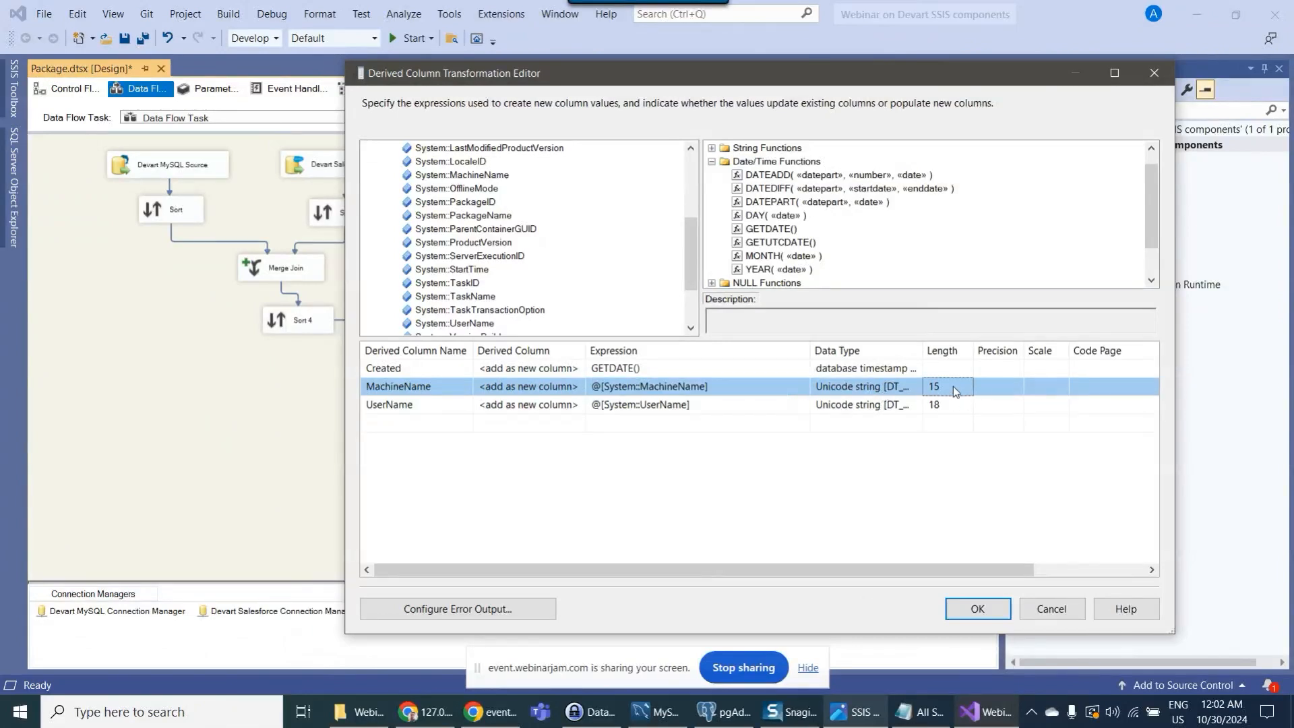
pyautogui.click(954, 405)
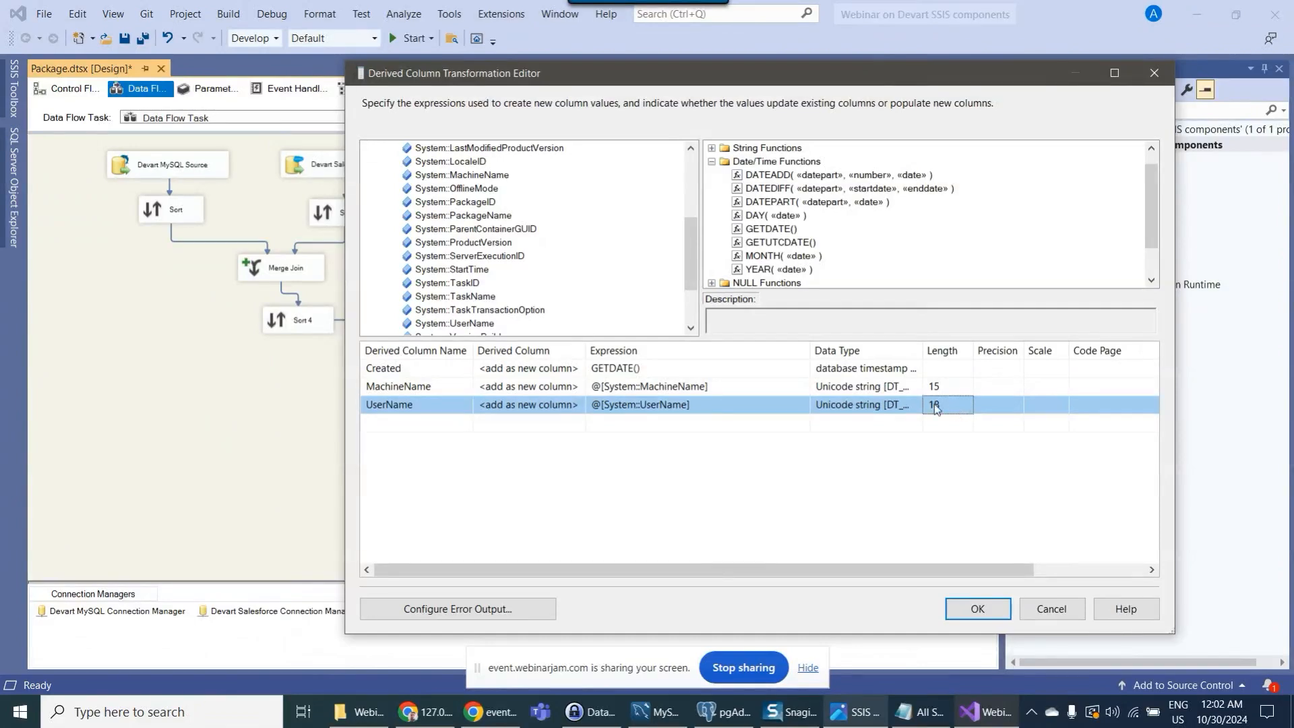
pyautogui.click(766, 389)
pyautogui.click(712, 162)
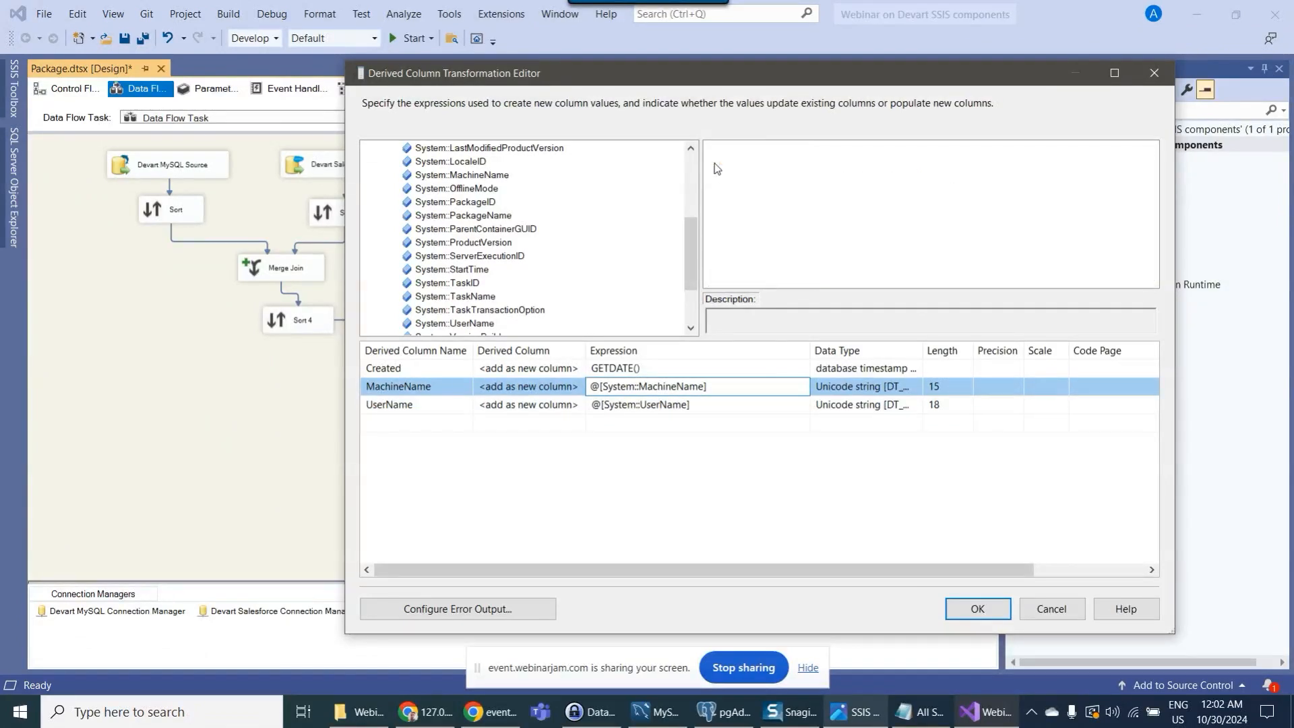
pyautogui.click(752, 205)
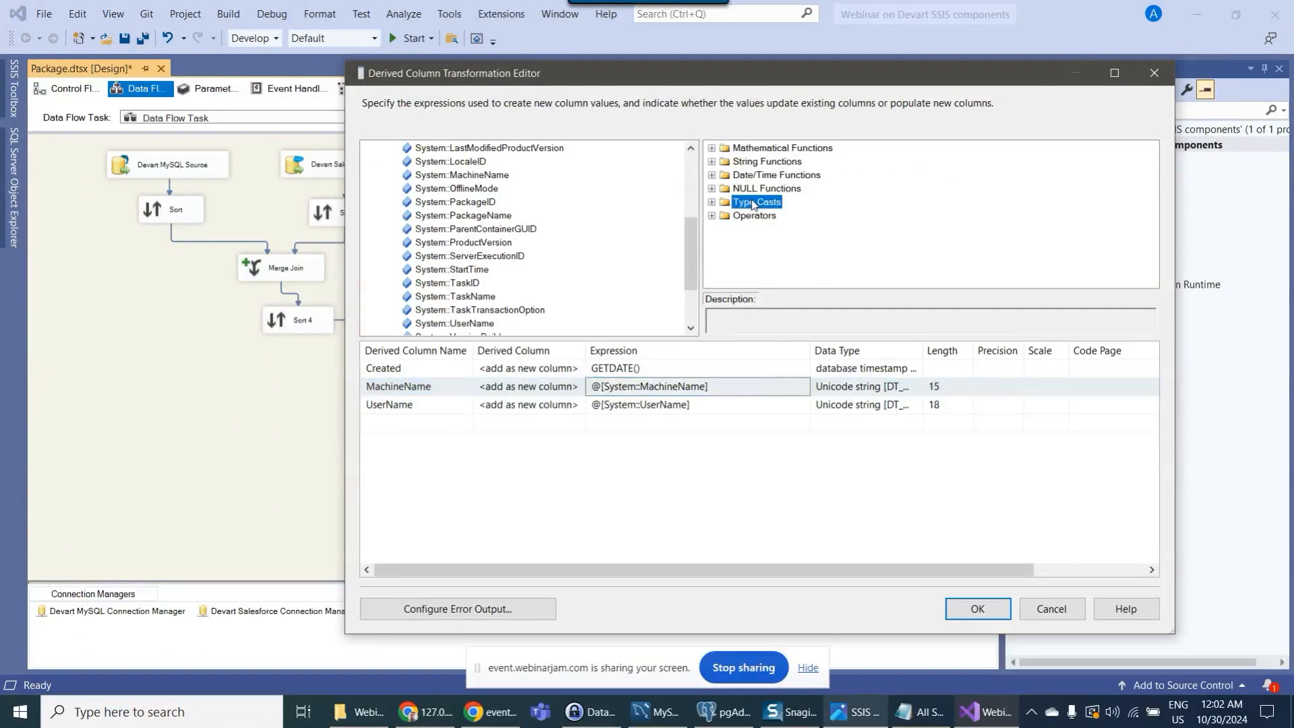
pyautogui.click(712, 202)
pyautogui.scroll(-2, 799, 253)
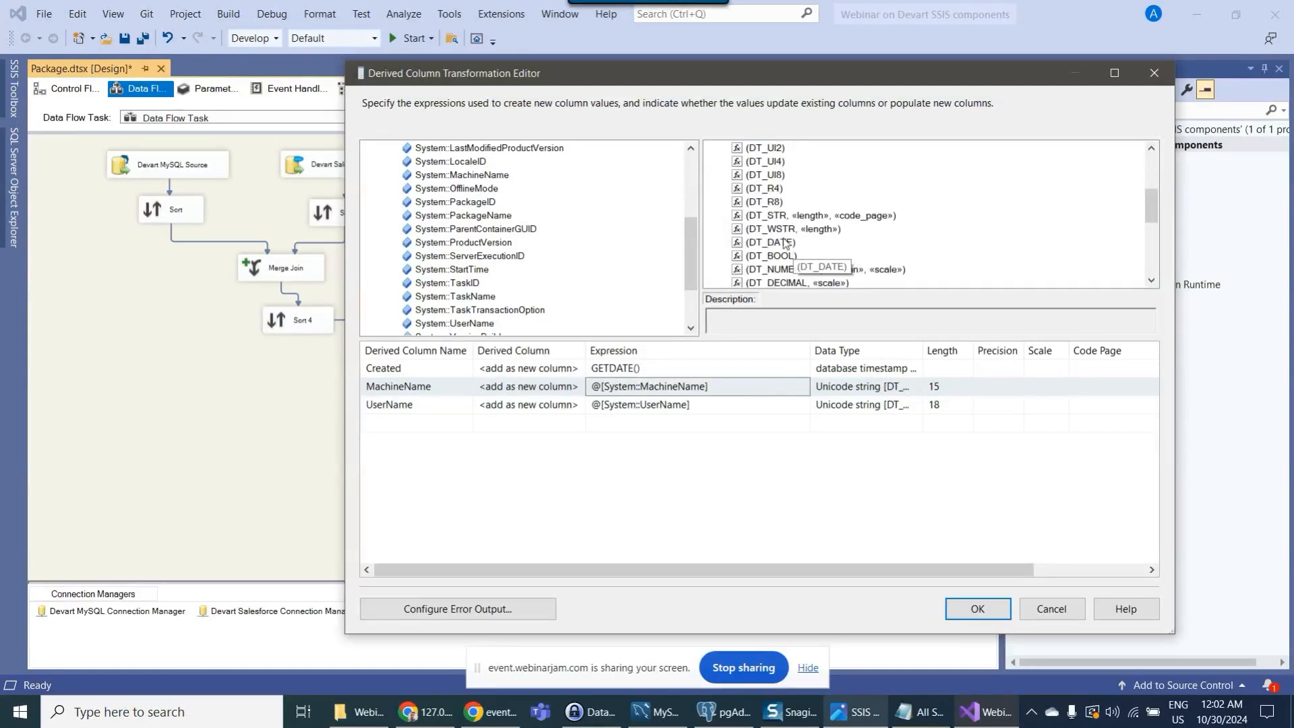
pyautogui.click(760, 215)
pyautogui.moveTo(760, 220); pyautogui.dragTo(672, 385)
# - Set the MachineName cast's length to 50 and its code page to 1252
pyautogui.click(676, 385)
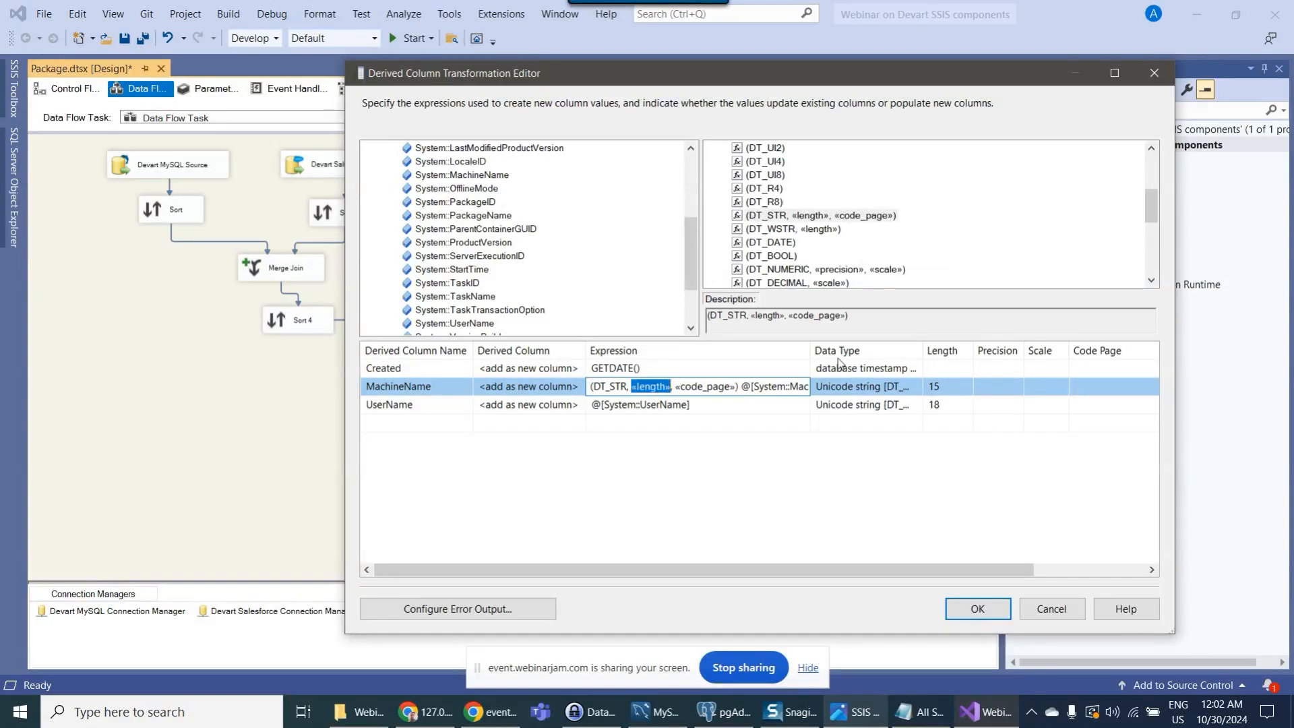
pyautogui.write('50')
pyautogui.hotkey('shift', 'Right')
pyautogui.hotkey('shift', 'Right')
pyautogui.hotkey('shift', 'Right')
pyautogui.hotkey('shift', 'Right')
pyautogui.hotkey('shift', 'Right')
pyautogui.hotkey('shift', 'Right')
pyautogui.hotkey('shift', 'Right')
pyautogui.write('1252')
pyautogui.press('Return')
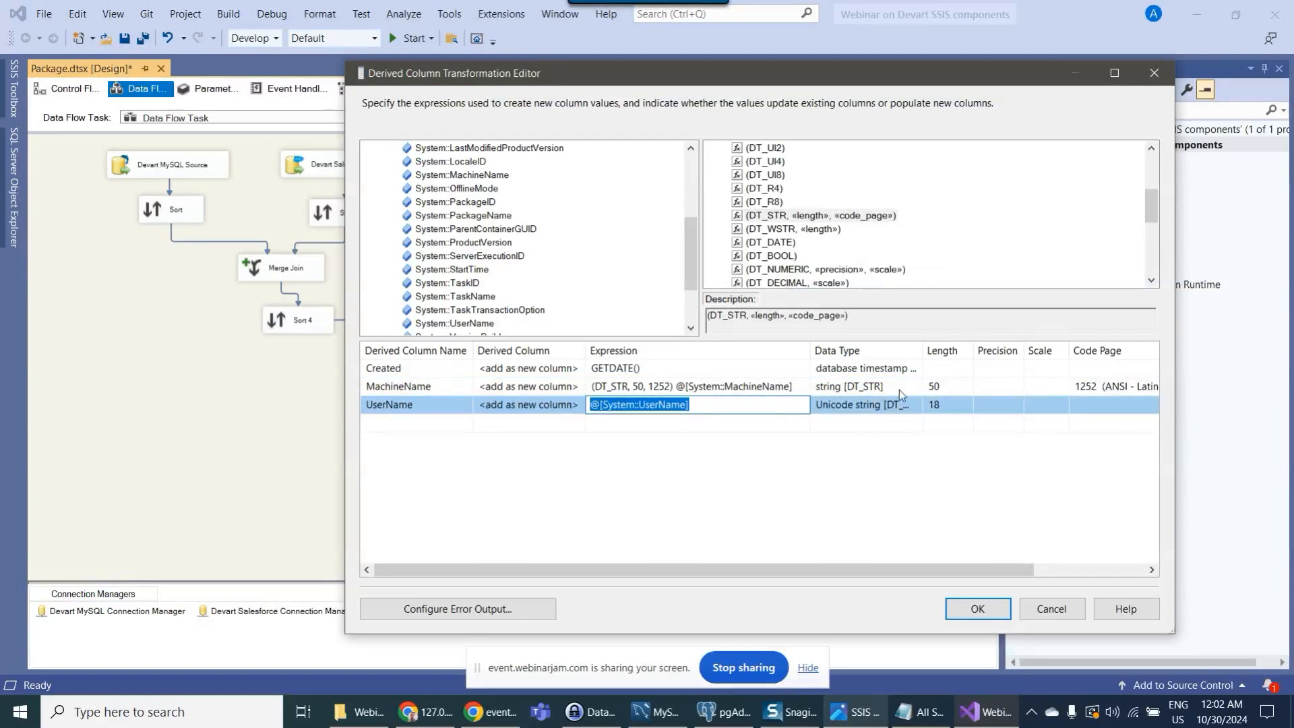
# - Copy the (DT_STR, 50, 1252) cast to the start of the UserName expression and accept the derived column settings
pyautogui.click(681, 386)
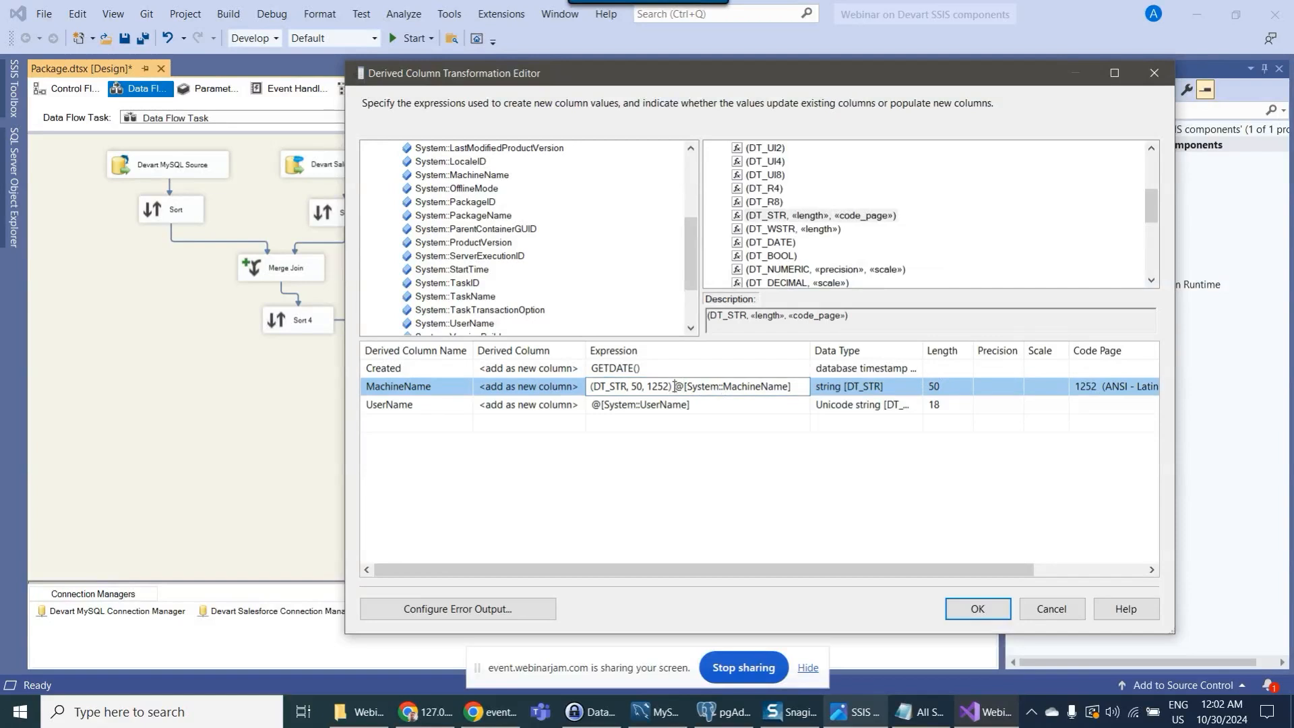
pyautogui.moveTo(675, 385); pyautogui.dragTo(569, 385)
pyautogui.hotkey('ctrl', 'c')
pyautogui.click(593, 405)
pyautogui.hotkey('ctrl', 'v')
pyautogui.click(664, 419)
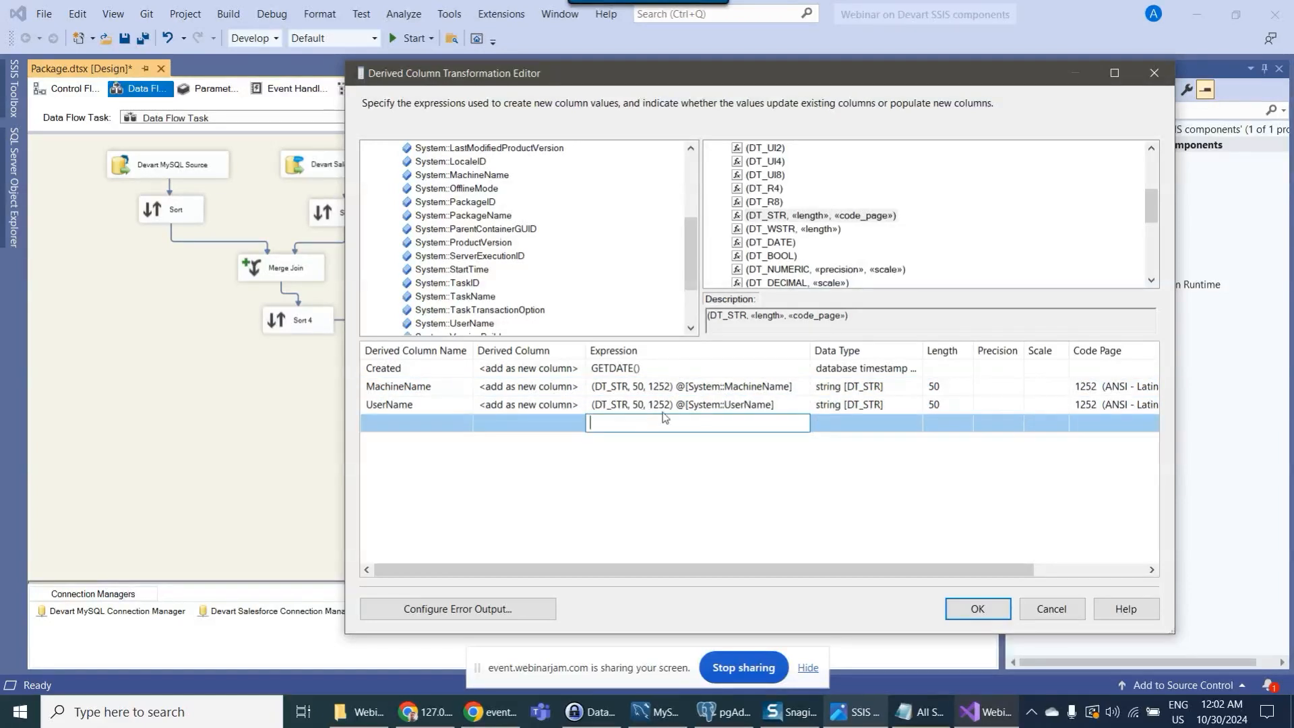
pyautogui.click(438, 401)
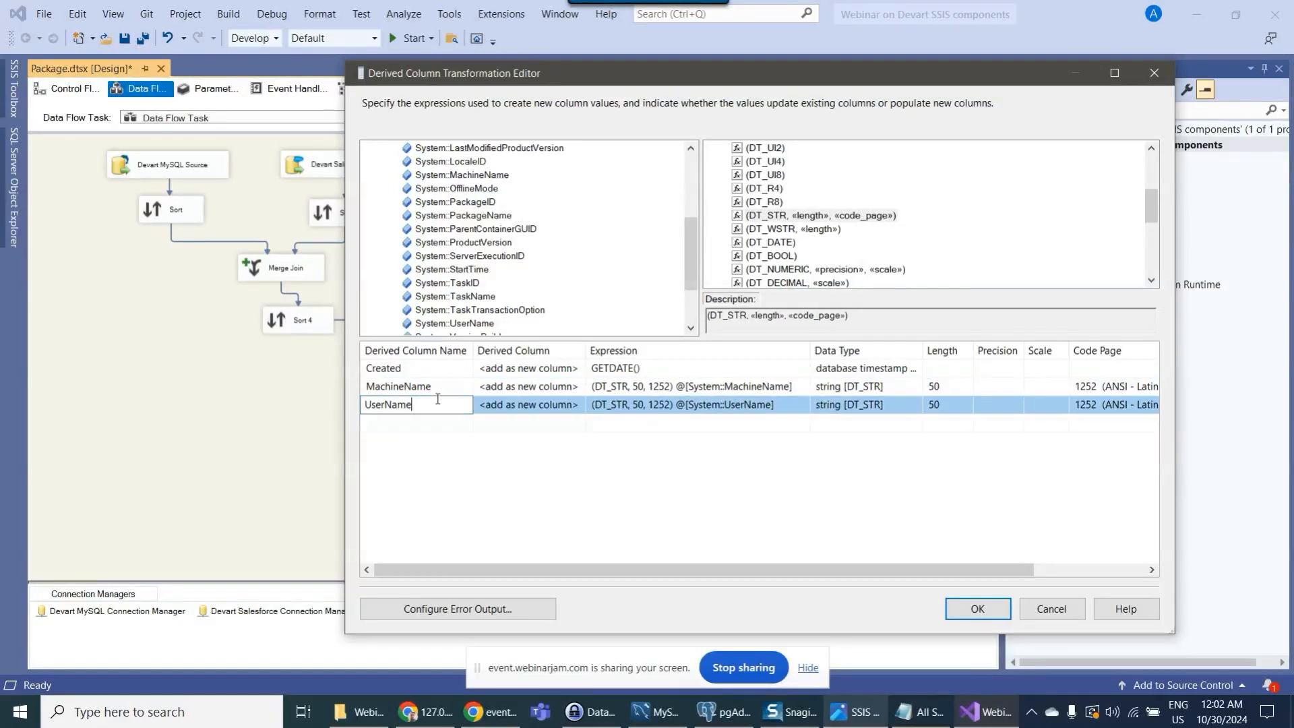
pyautogui.click(738, 424)
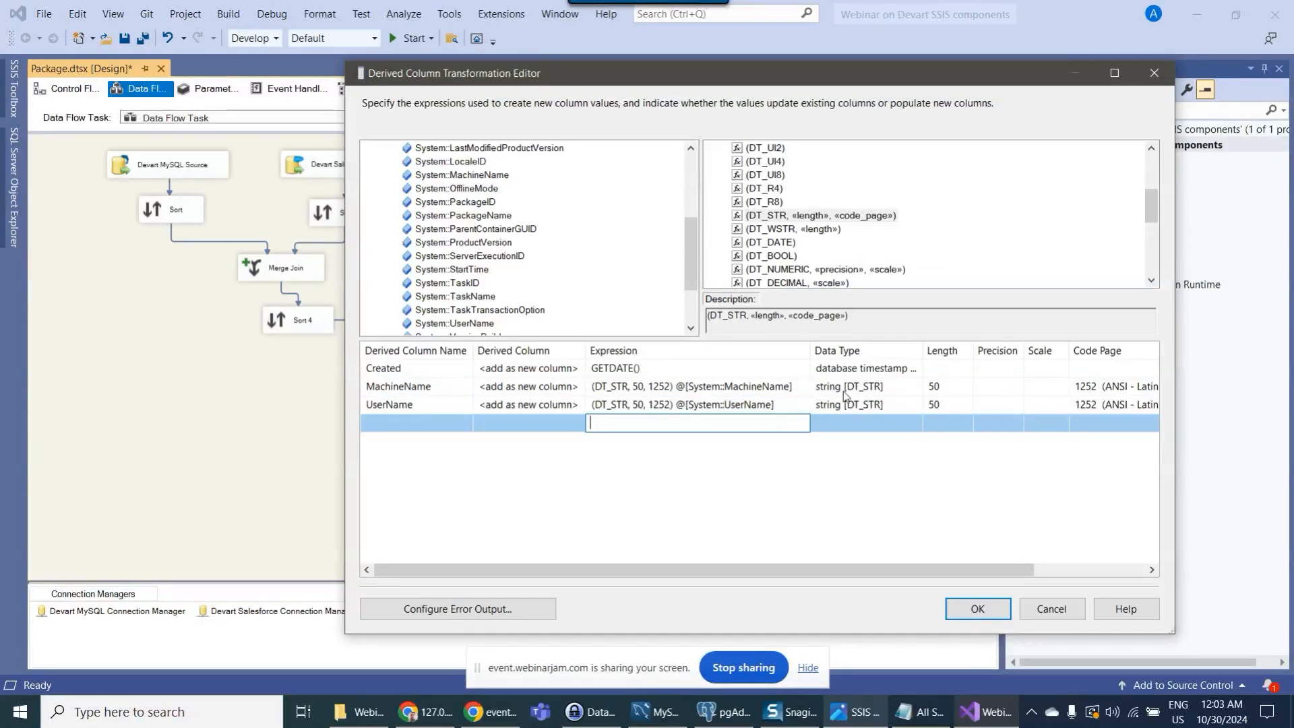
pyautogui.click(980, 608)
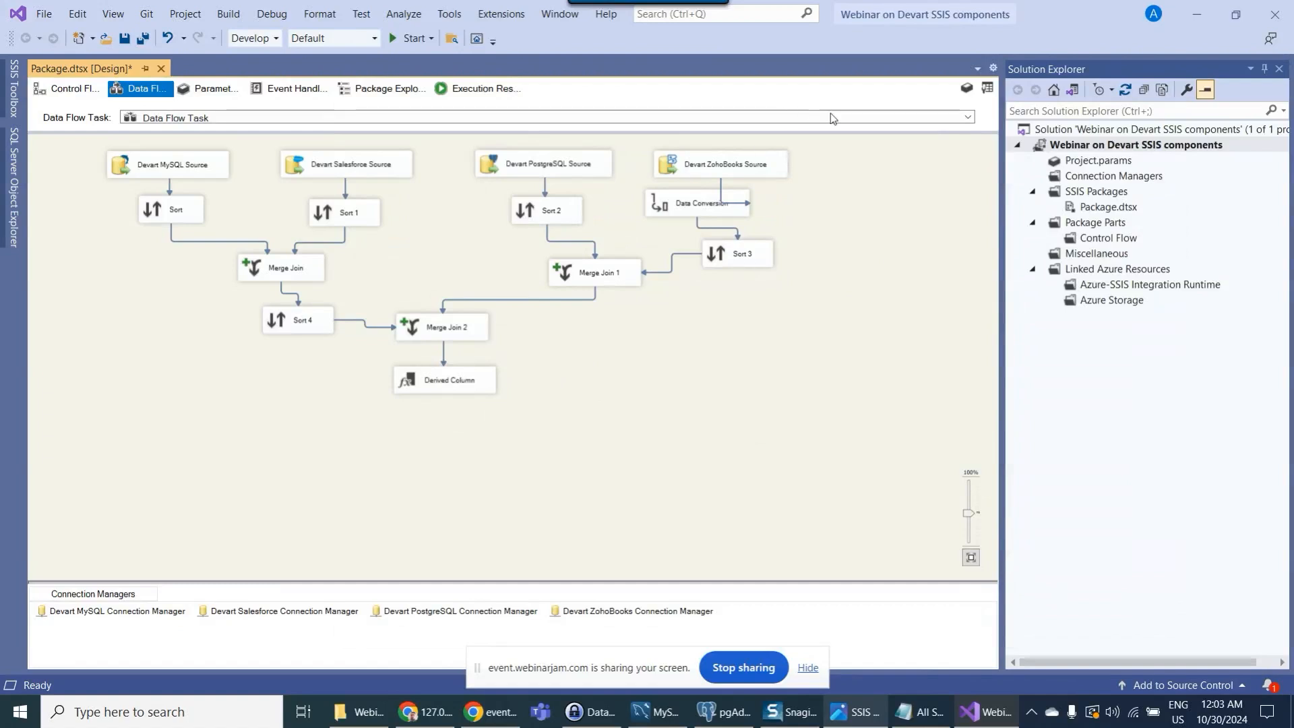
# - Add a Multicast component beside the Derived Column and connect the Derived Column's output to it
pyautogui.click(987, 89)
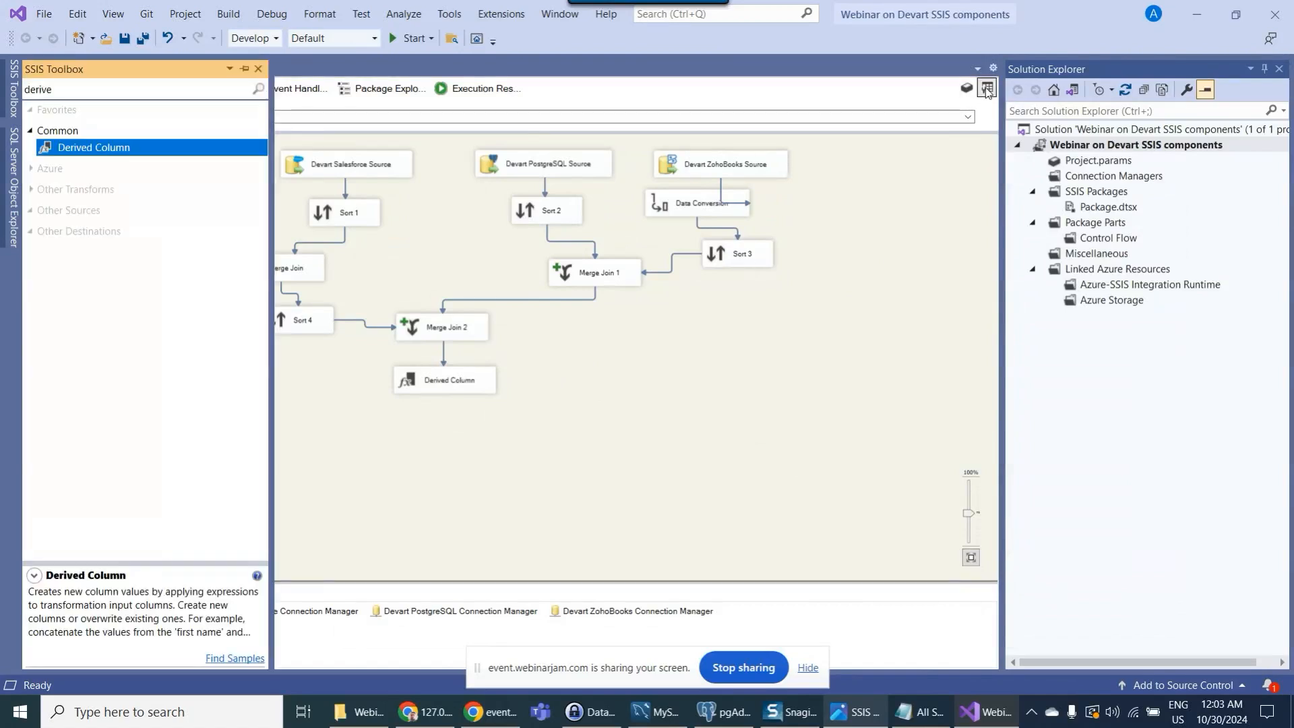
pyautogui.click(133, 96)
pyautogui.write('multi')
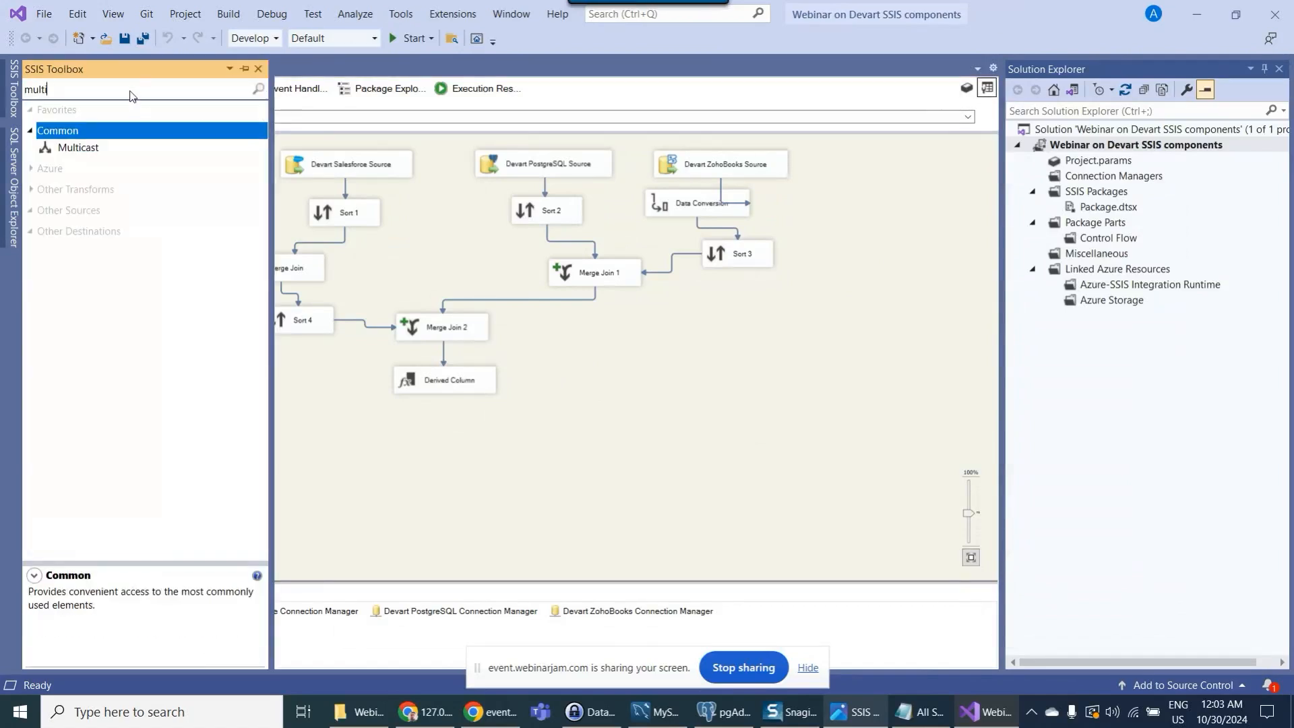
pyautogui.moveTo(98, 158); pyautogui.dragTo(575, 381)
pyautogui.click(439, 385)
pyautogui.moveTo(453, 410); pyautogui.dragTo(567, 374)
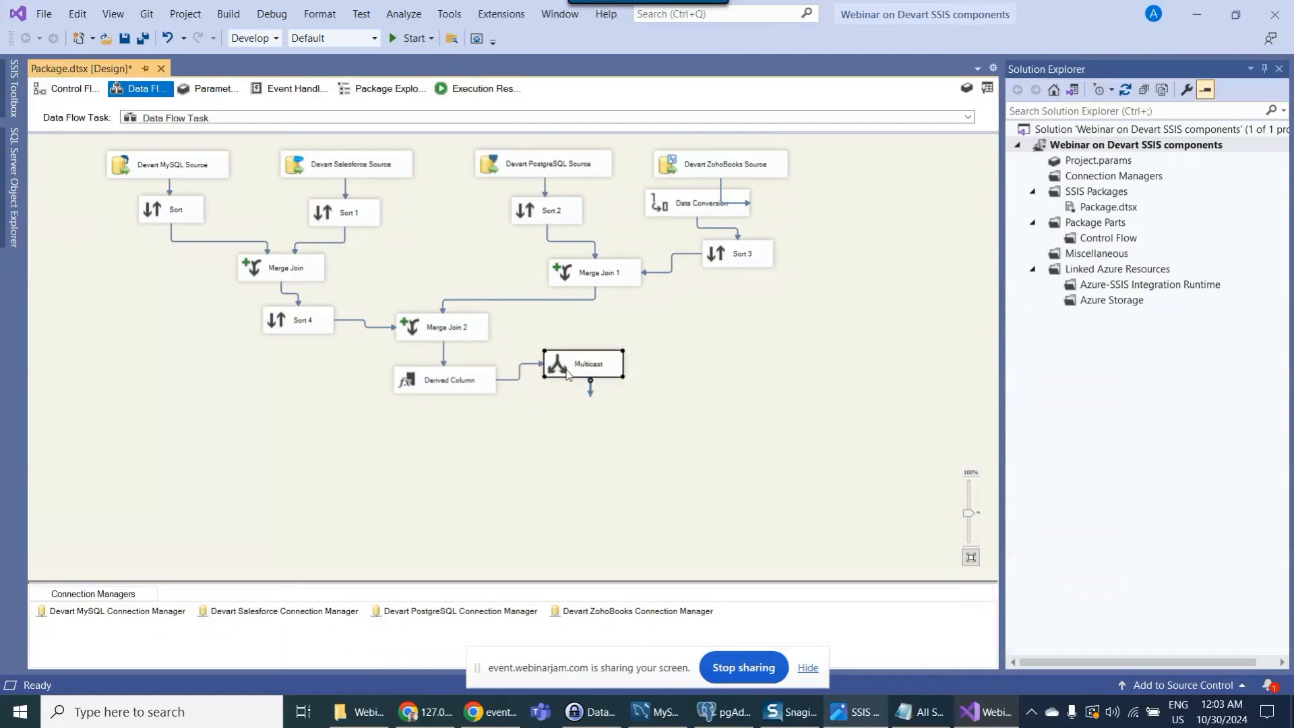
pyautogui.click(985, 90)
pyautogui.click(130, 91)
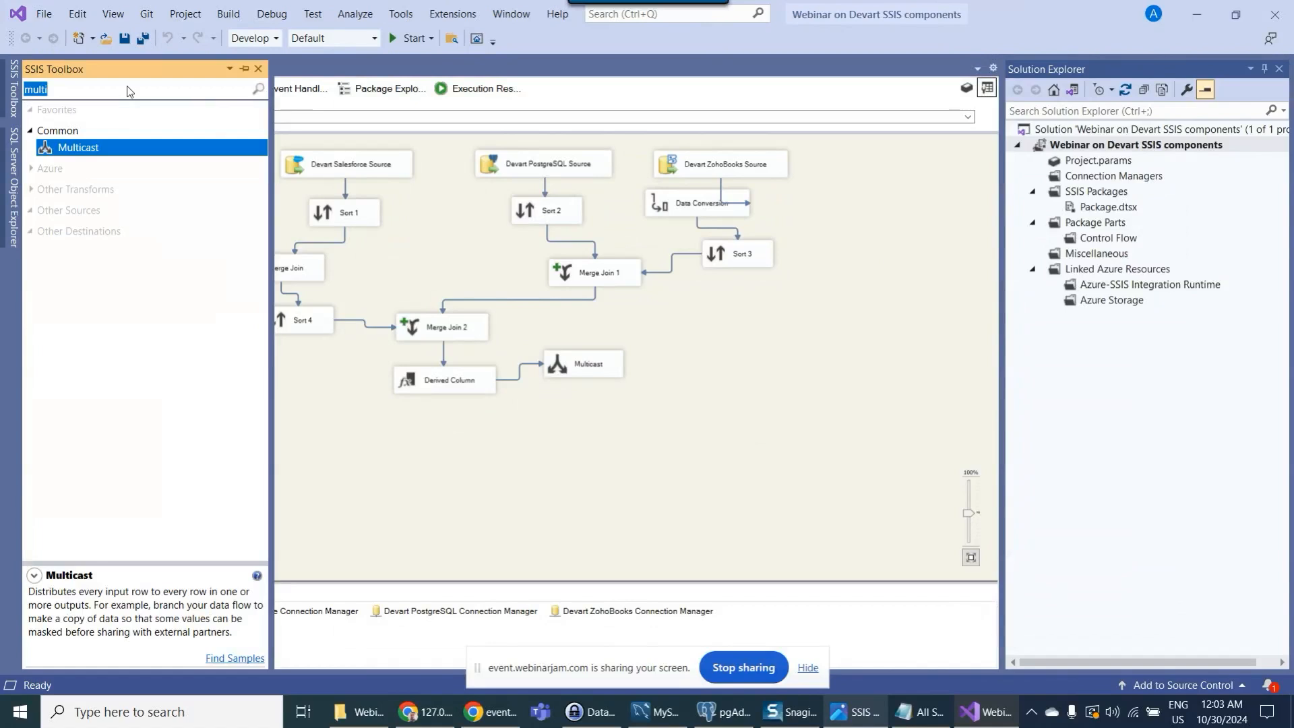
# - Switch to pgAdmin, dismiss the PostgreSQL 17 server properties and review the targets in the SSIS Scenario Overview image
pyautogui.click(716, 713)
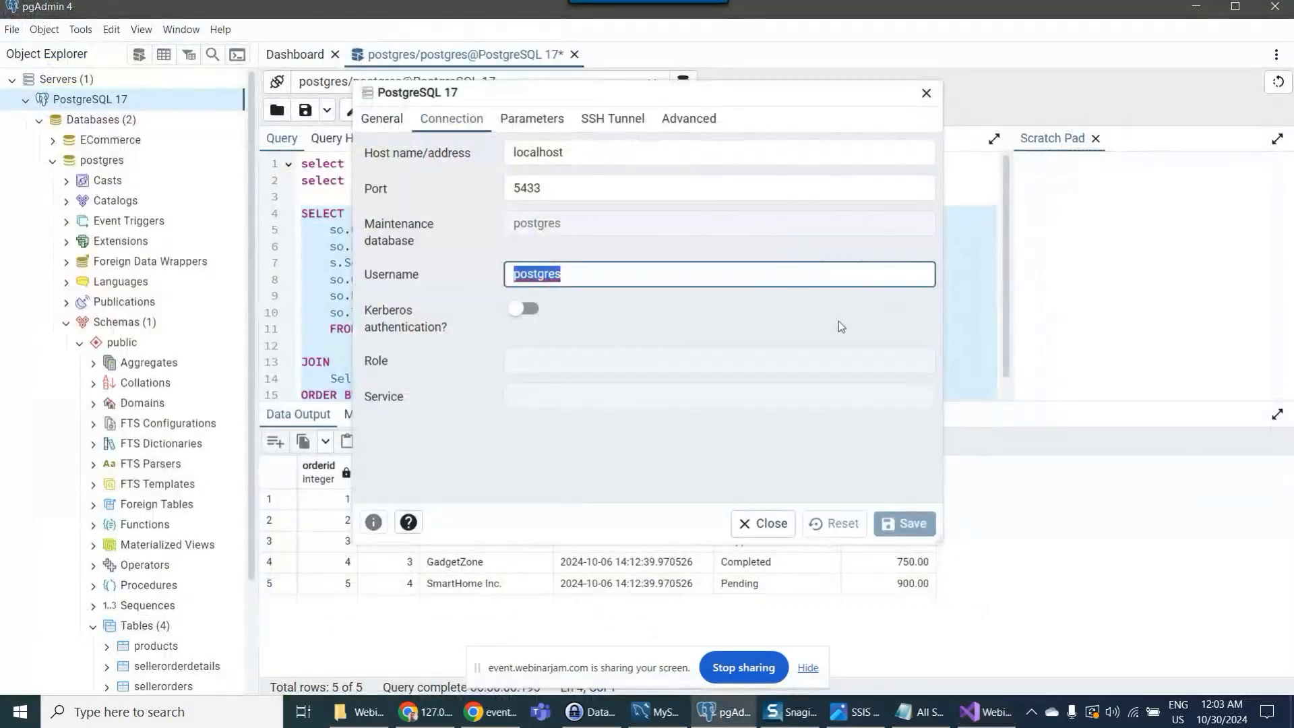
pyautogui.click(926, 94)
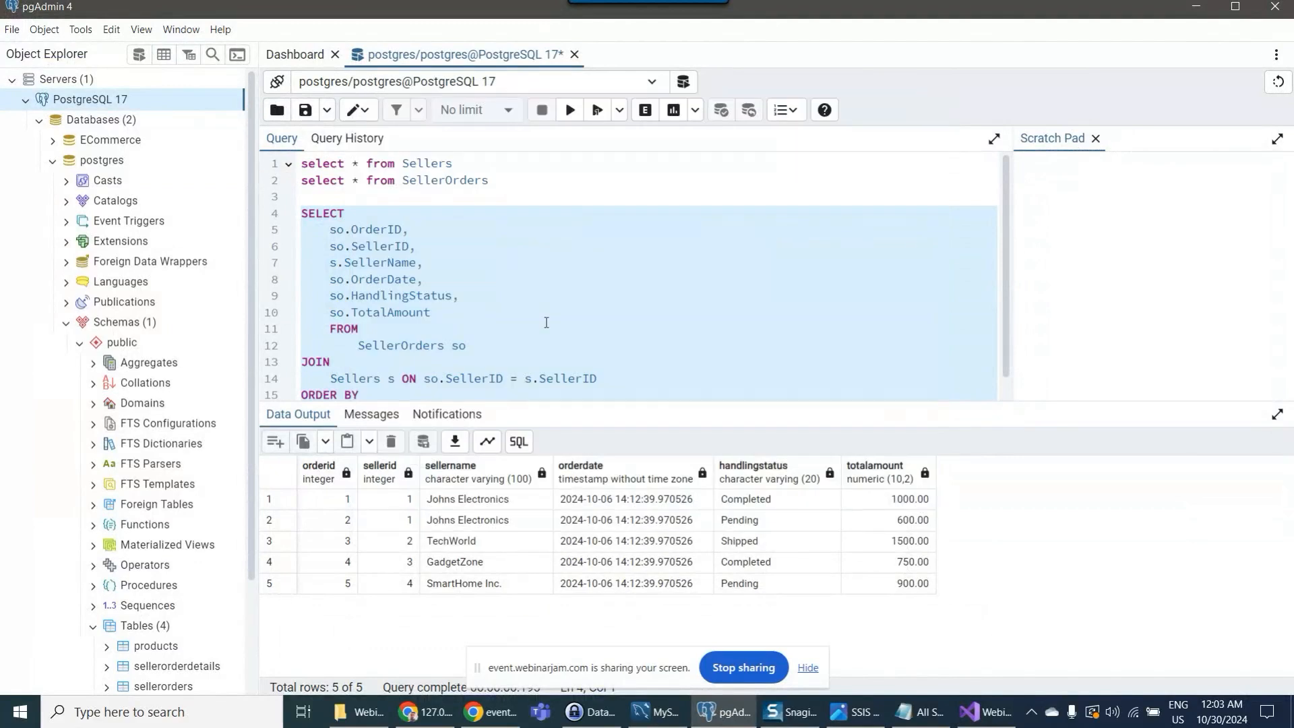
pyautogui.click(847, 718)
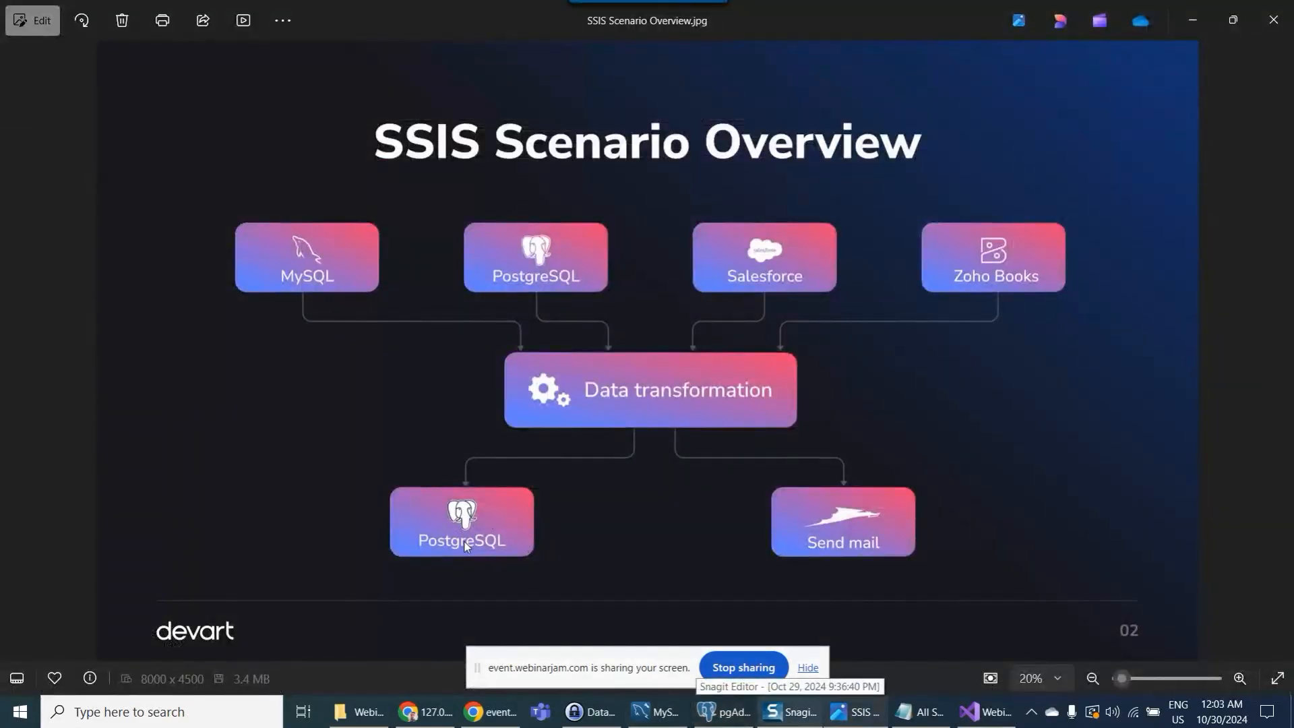
pyautogui.click(1193, 23)
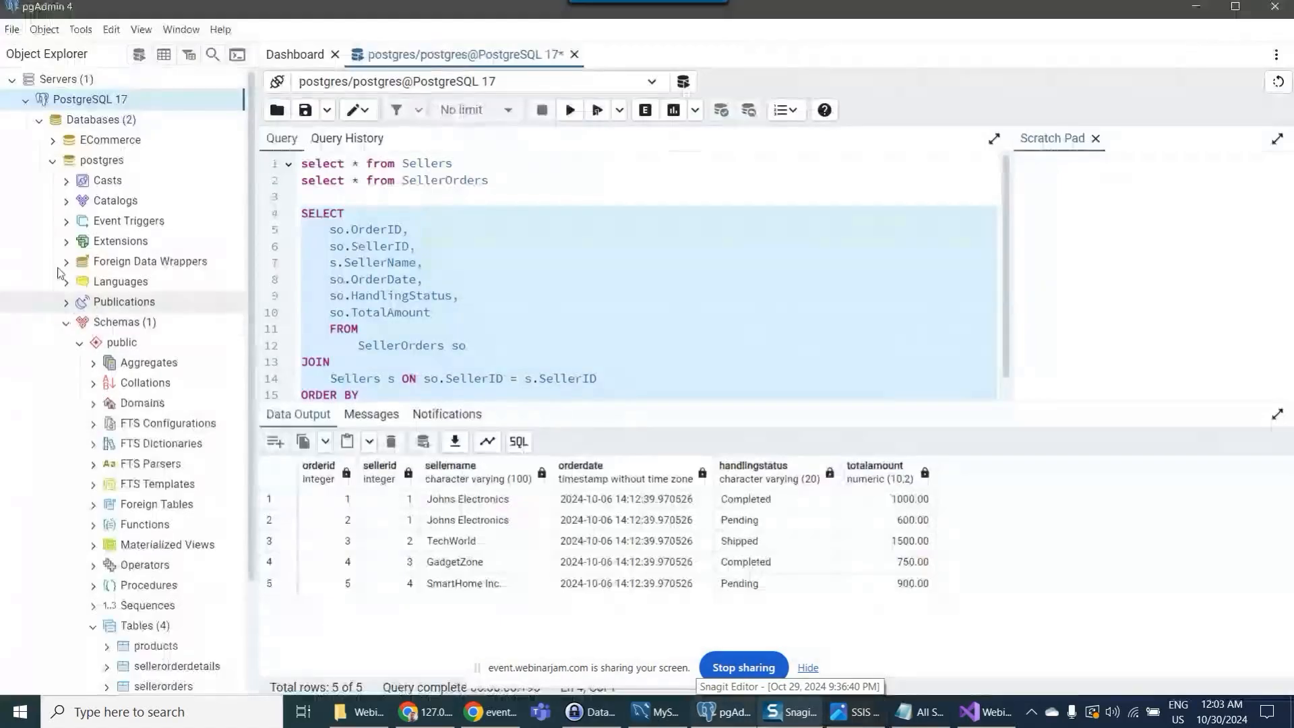
# - Collapse the postgres database and expand the ECommerce database's schemas to examine its tables
pyautogui.click(53, 163)
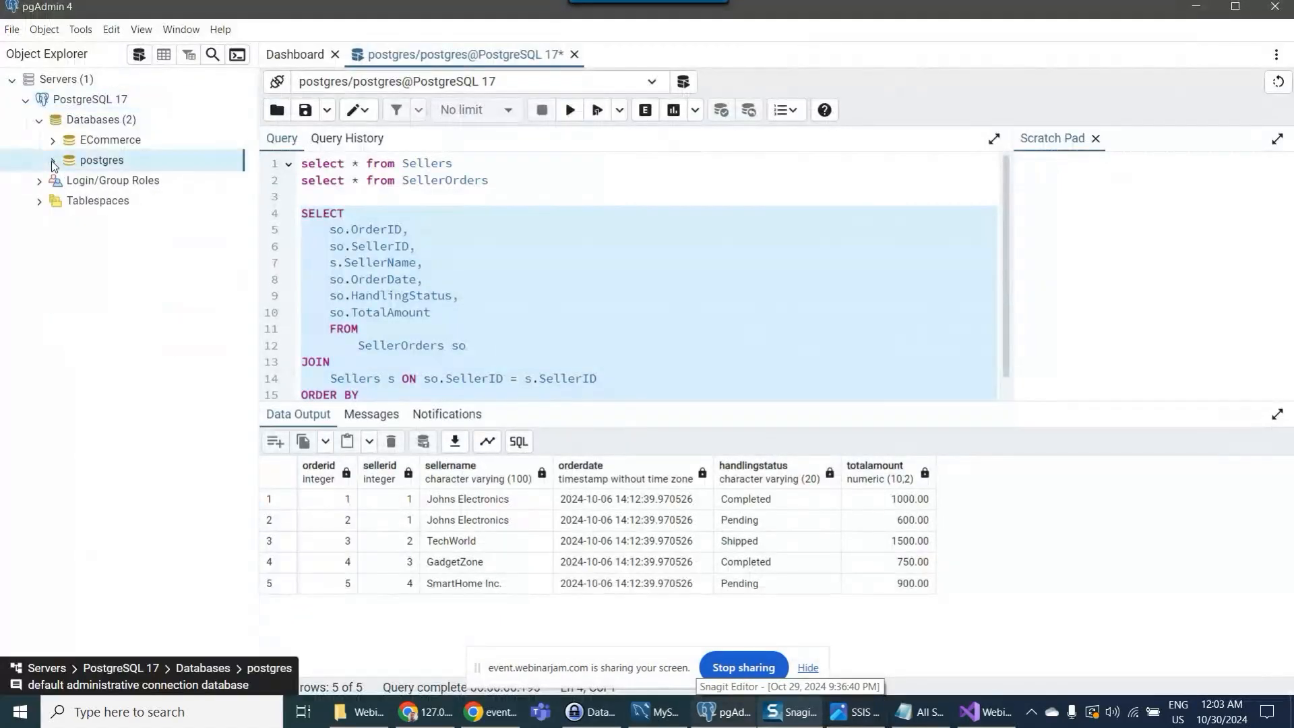
pyautogui.click(102, 141)
pyautogui.click(53, 141)
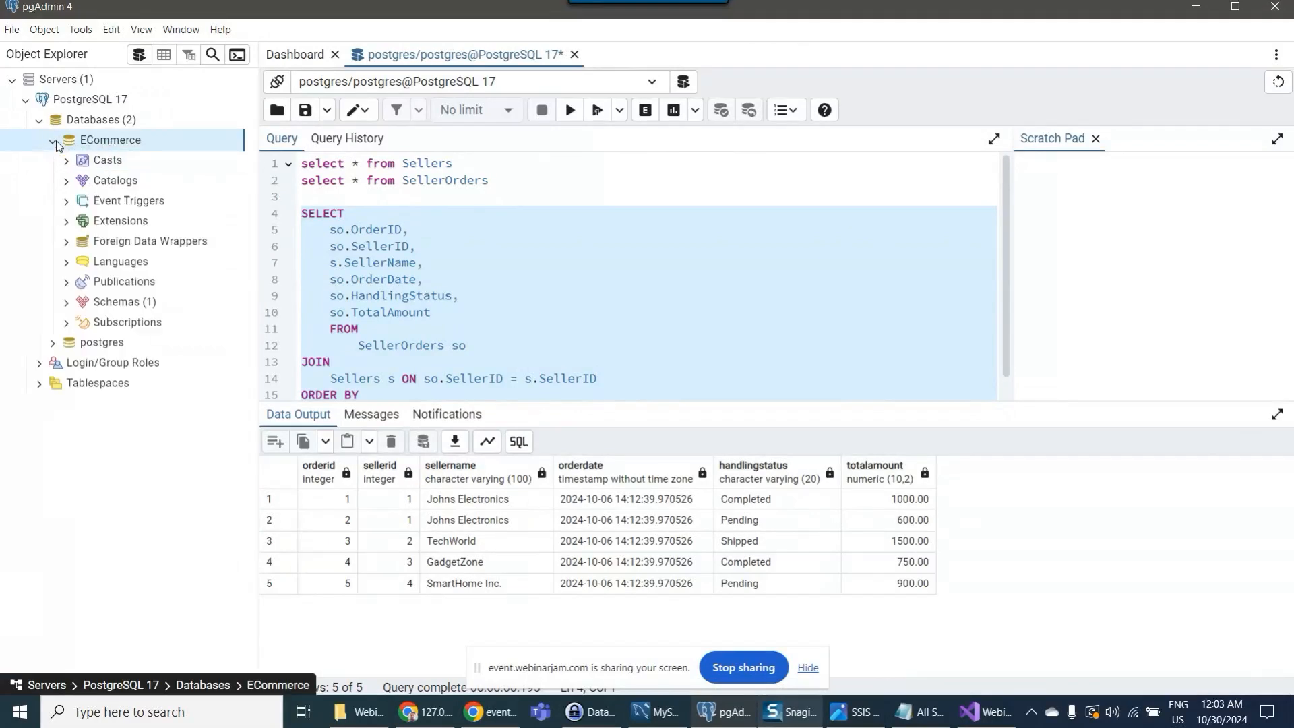
pyautogui.click(67, 306)
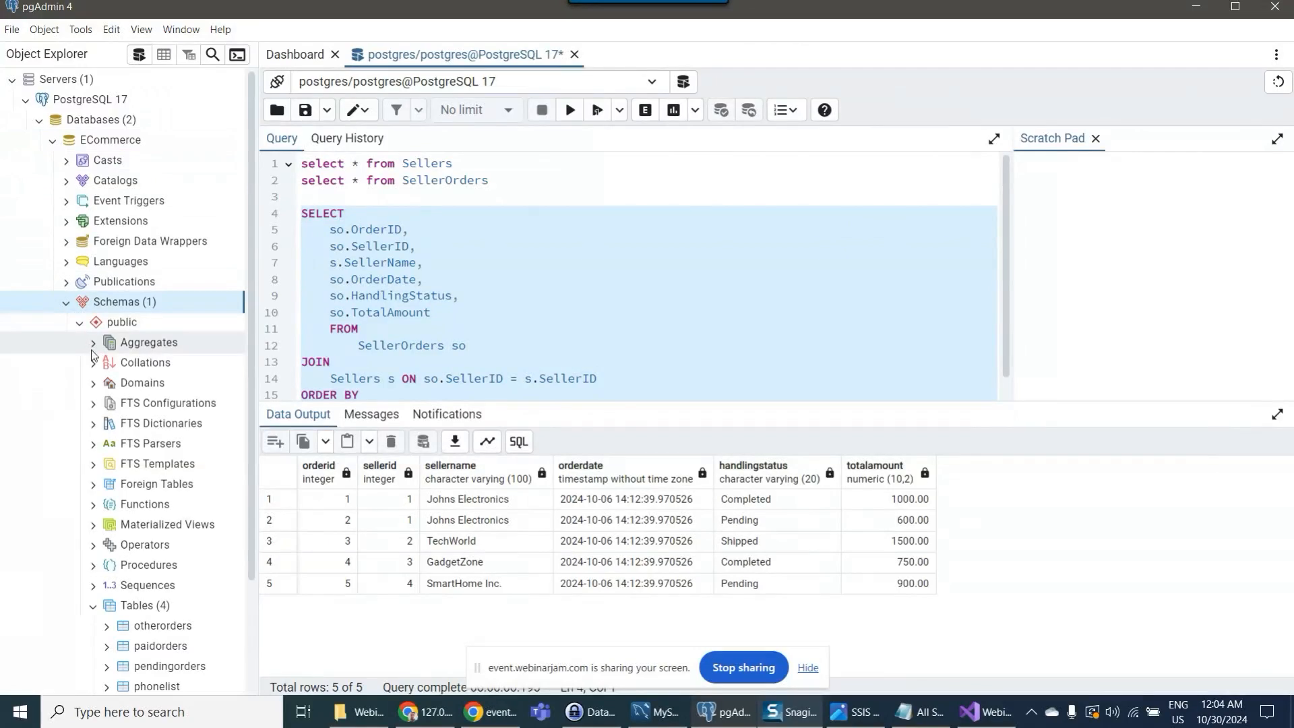
# - Open a query editor for the ECommerce database from its Tables collection
pyautogui.scroll(-2, 156, 470)
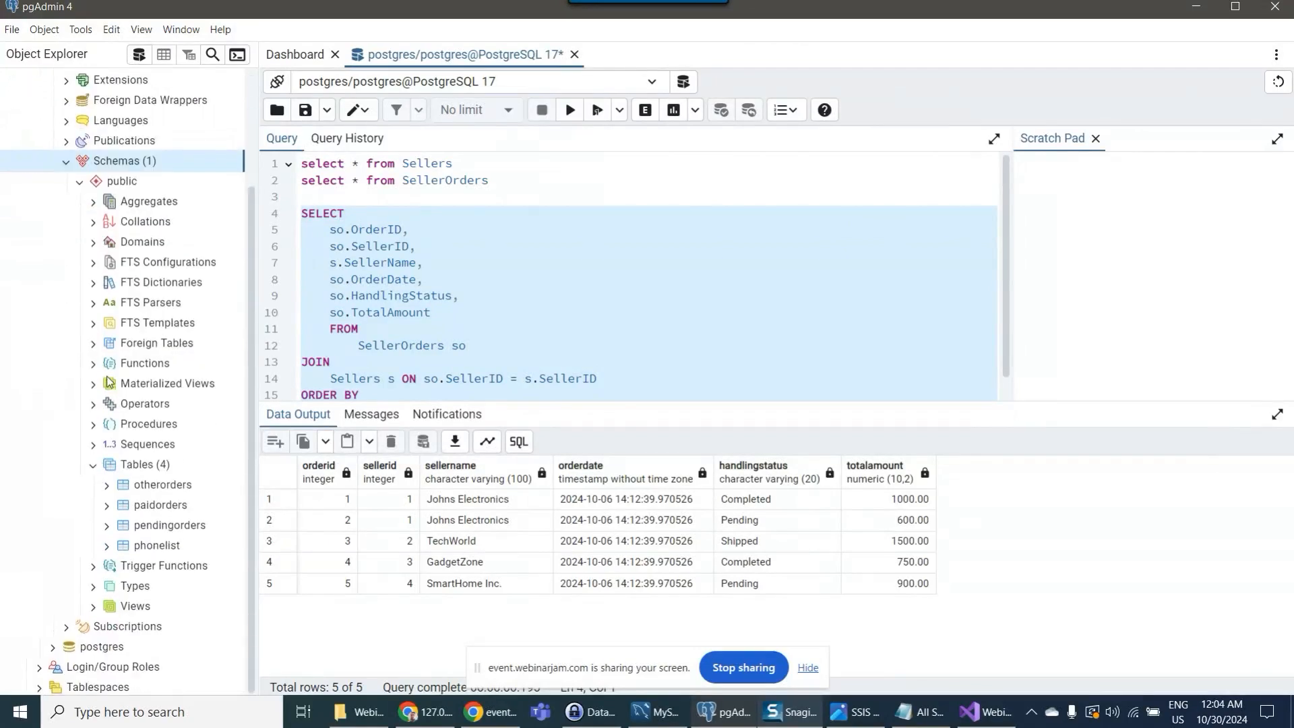
pyautogui.rightClick(153, 469)
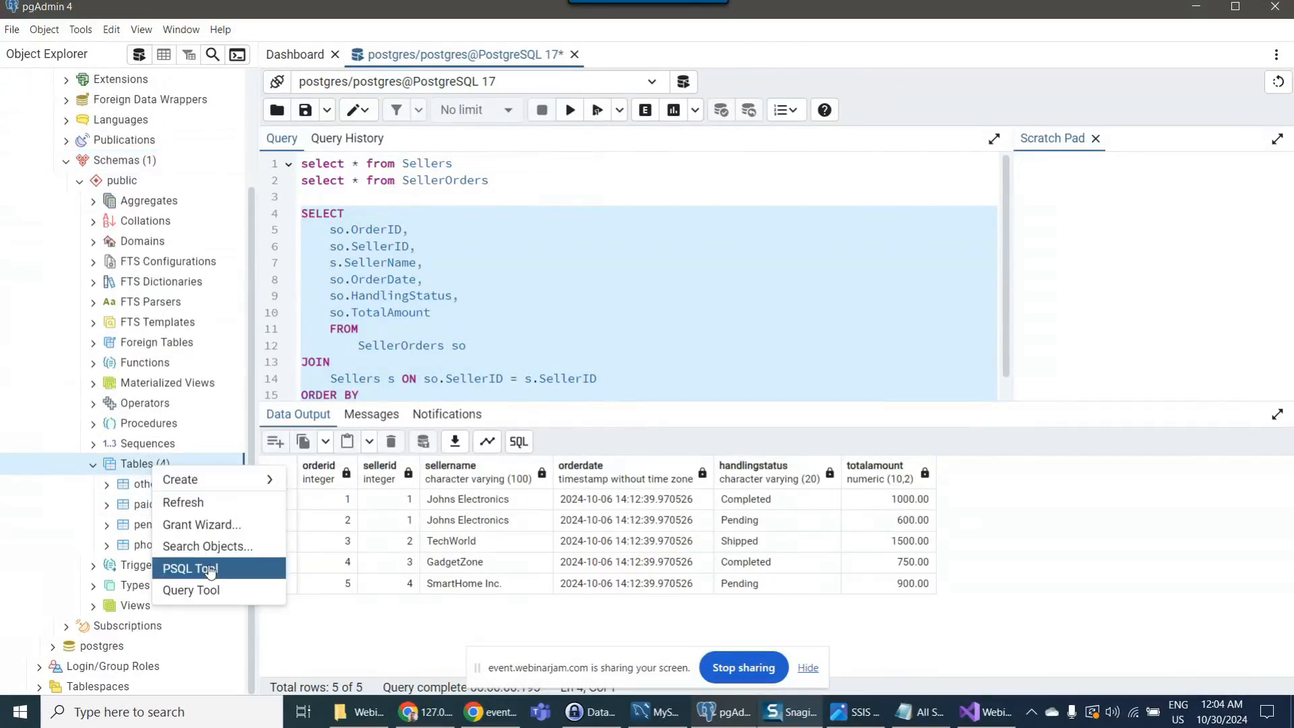
pyautogui.click(217, 594)
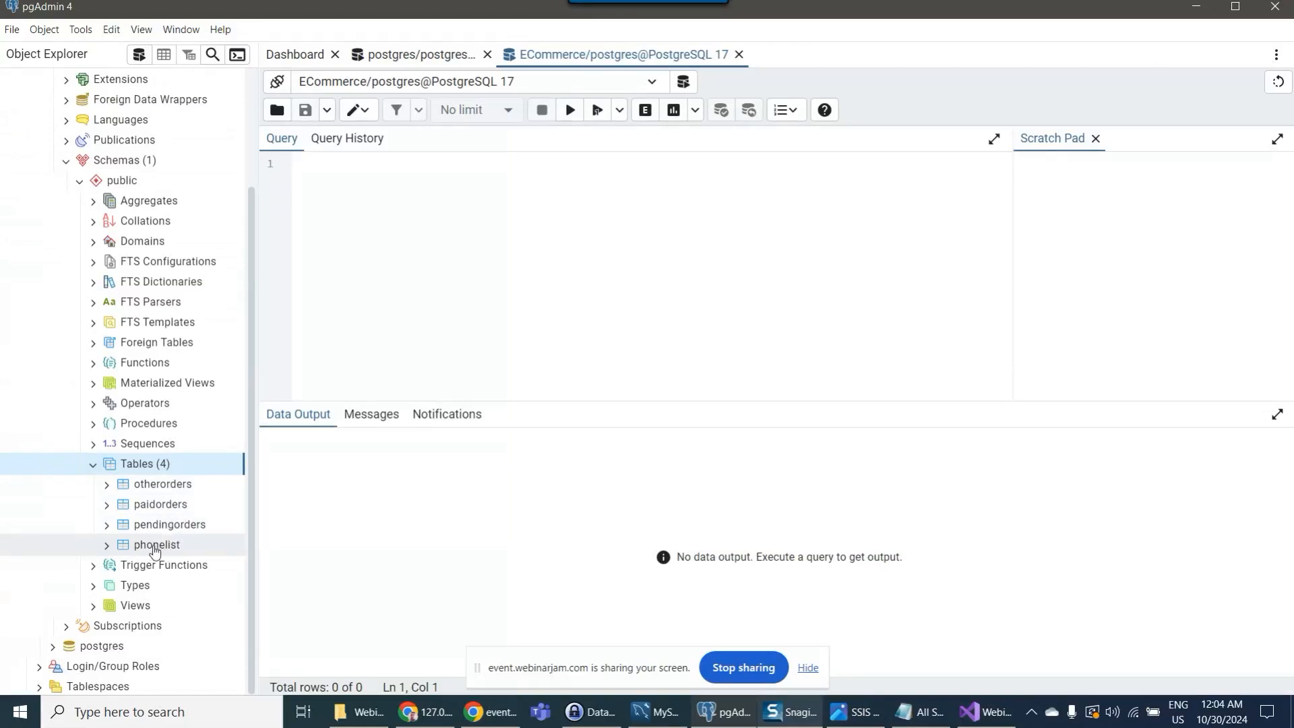
# - Copy the four select statements for paidorders, pendingorders, otherorders and phonelist from All Select queries.txt in Notepad into the pgAdmin query editor
pyautogui.click(920, 724)
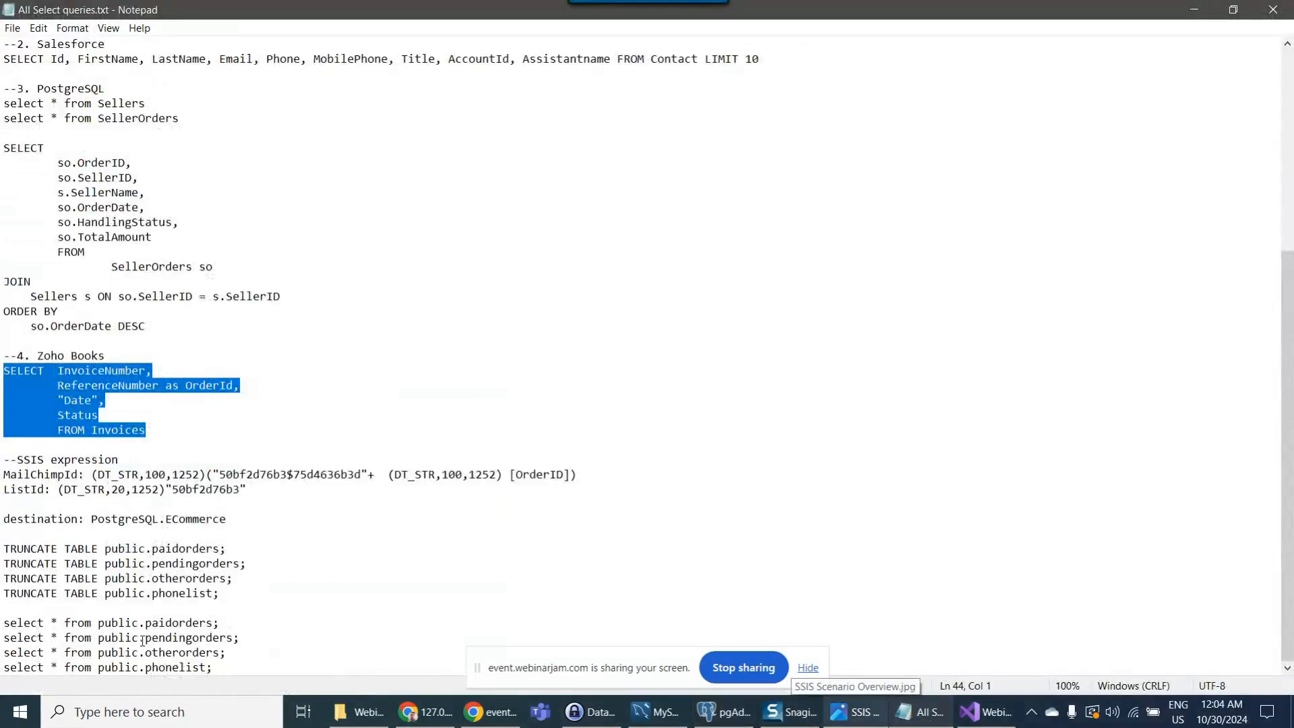
pyautogui.moveTo(227, 670); pyautogui.dragTo(2, 623)
pyautogui.hotkey('ctrl', 'c')
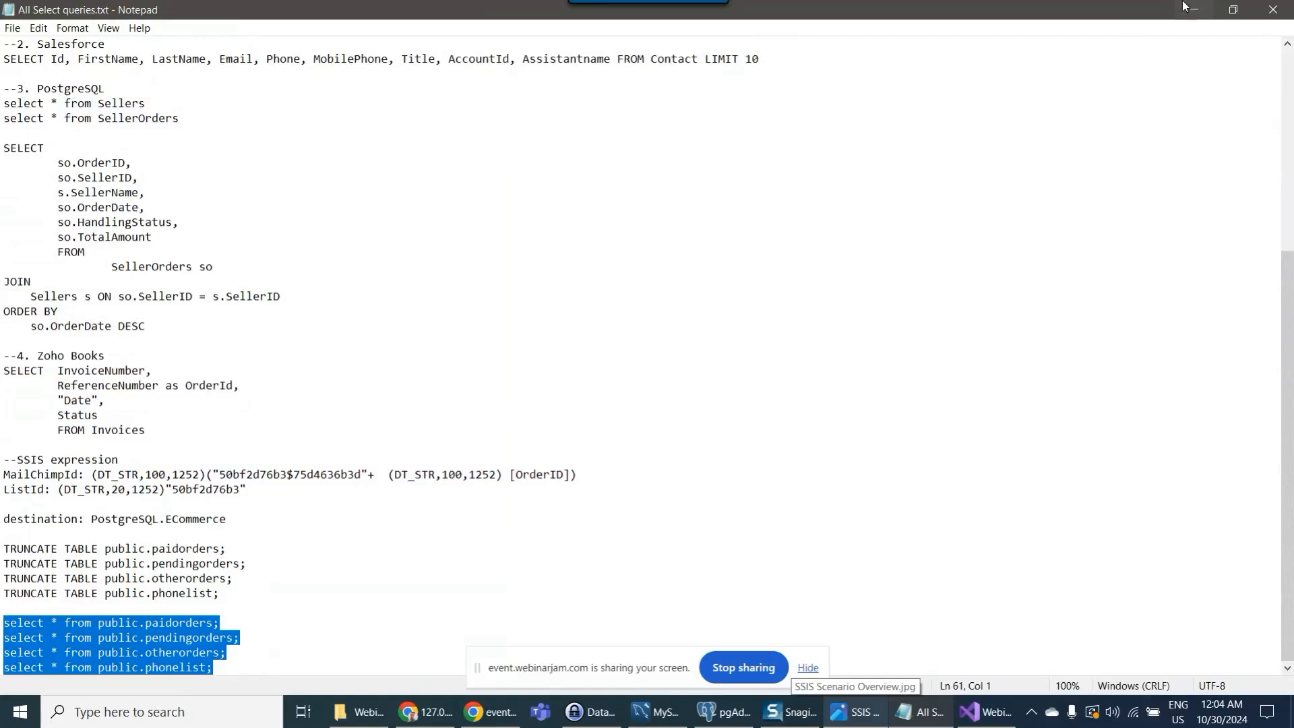
pyautogui.click(1192, 9)
pyautogui.click(523, 235)
pyautogui.hotkey('ctrl', 'v')
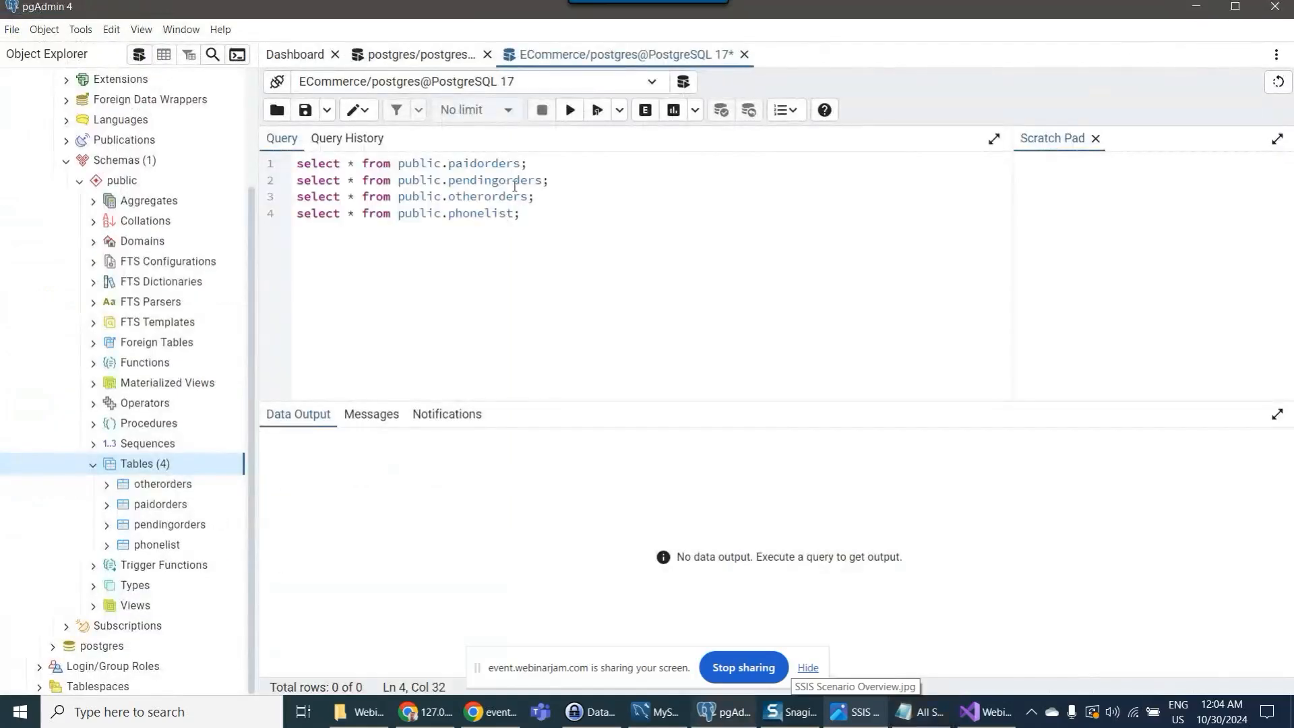
# - Run the paidorders, pendingorders, otherorders and phonelist select statements one at a time to inspect each destination table
pyautogui.moveTo(527, 163); pyautogui.dragTo(295, 165)
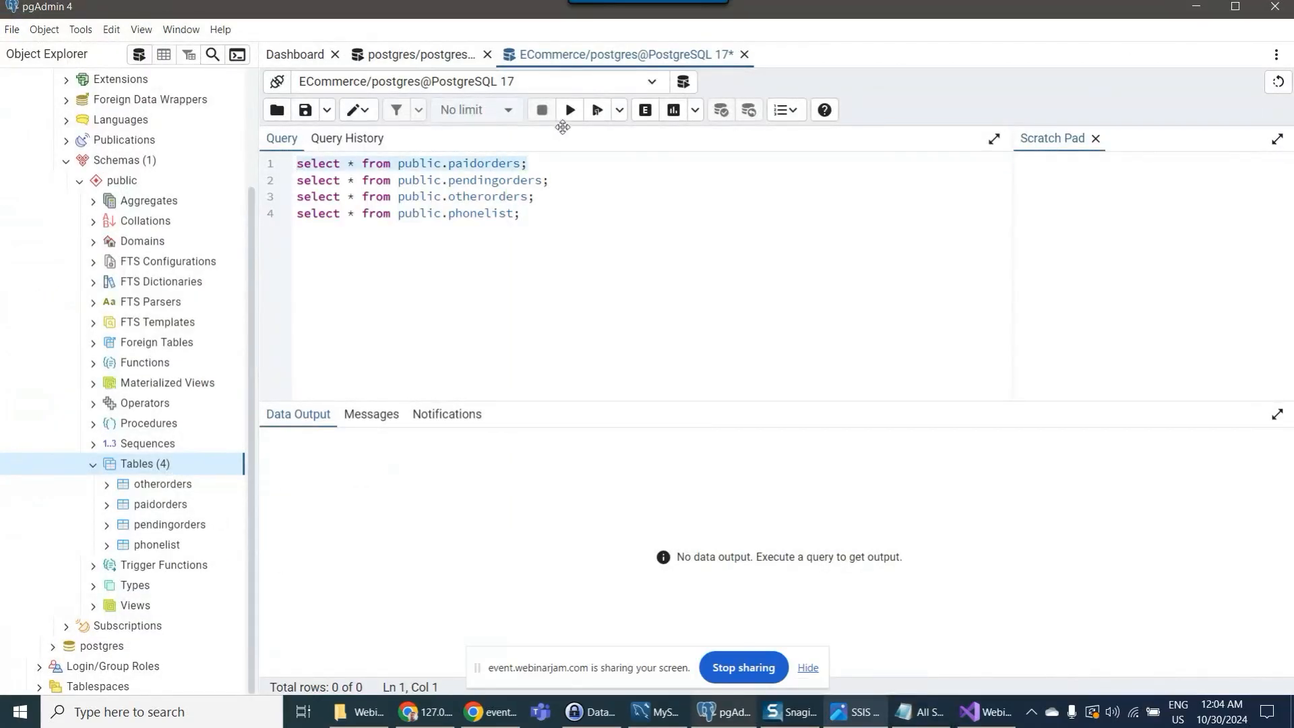
pyautogui.click(570, 110)
pyautogui.moveTo(554, 181); pyautogui.dragTo(296, 180)
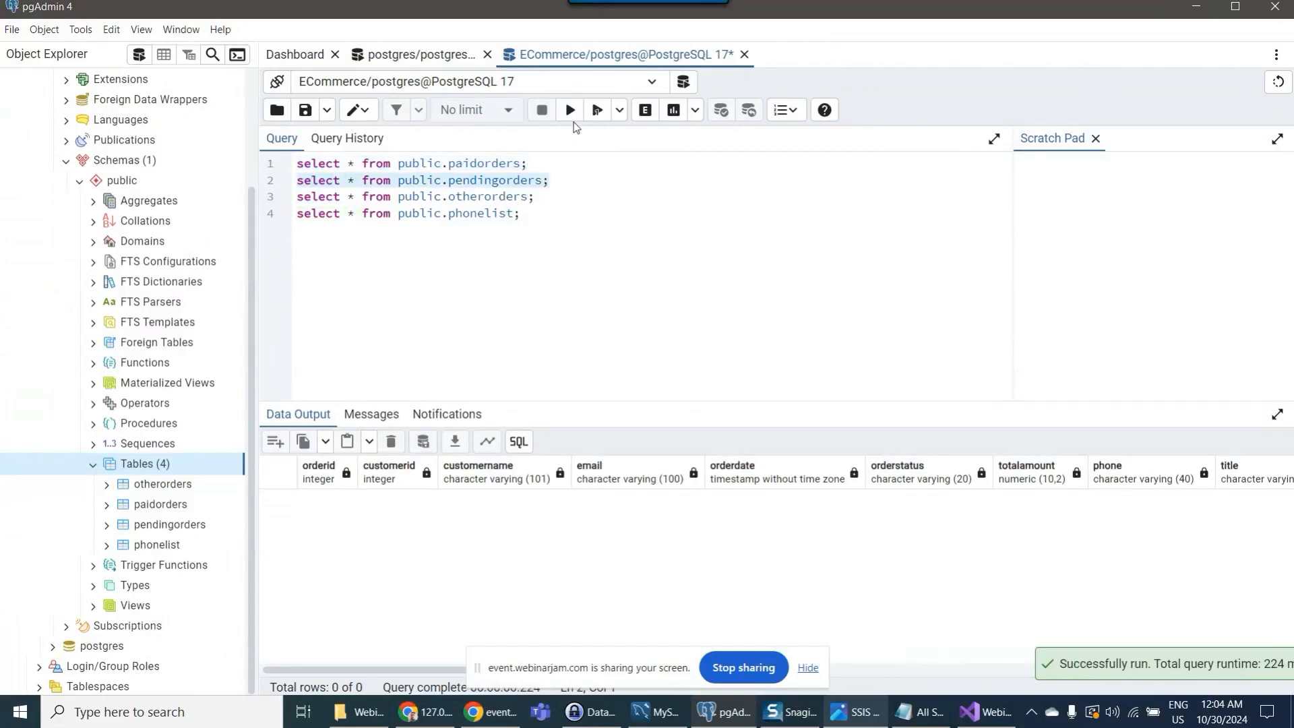
pyautogui.click(570, 110)
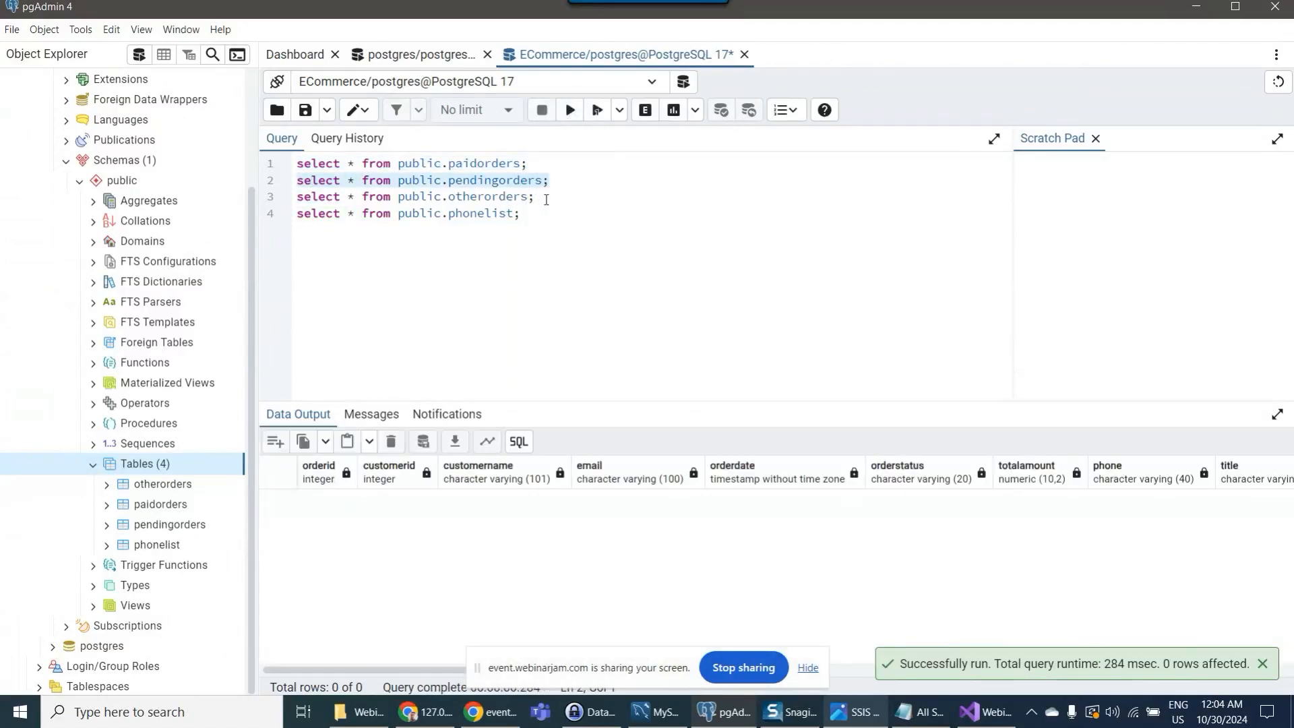
pyautogui.moveTo(546, 196); pyautogui.dragTo(297, 196)
pyautogui.click(570, 110)
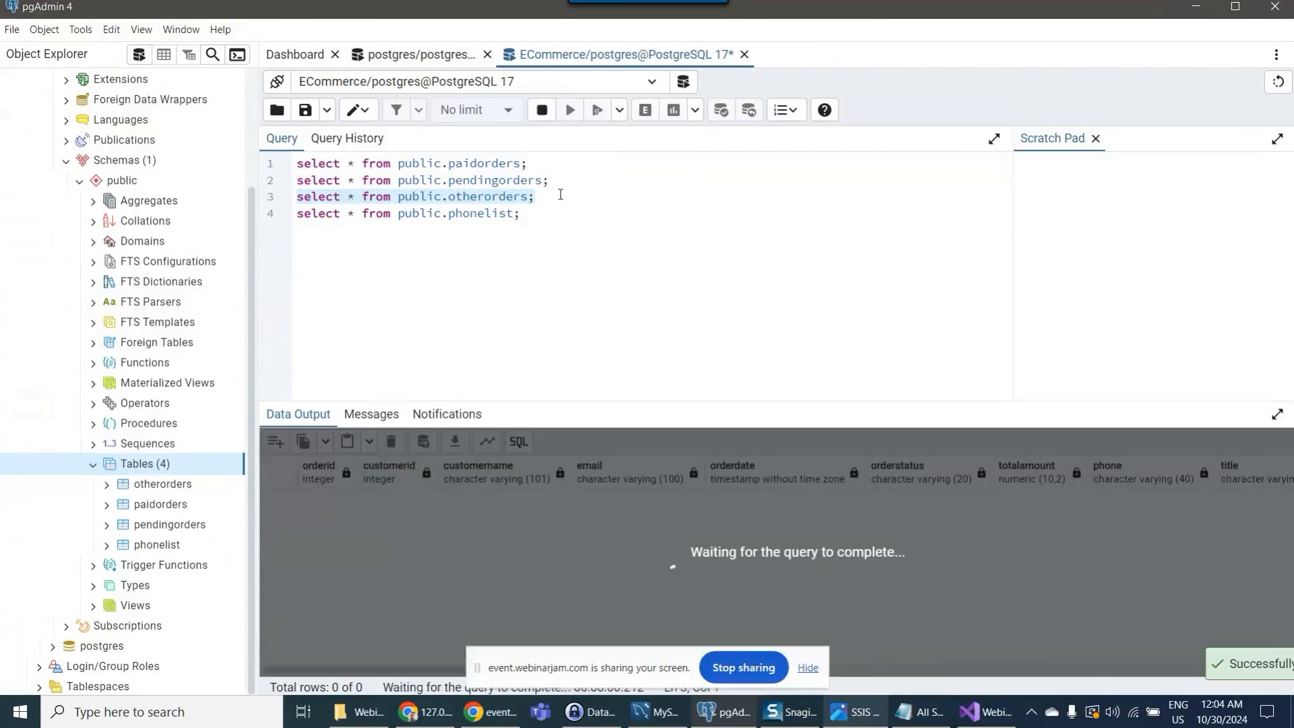
pyautogui.moveTo(517, 214); pyautogui.dragTo(295, 214)
pyautogui.click(570, 109)
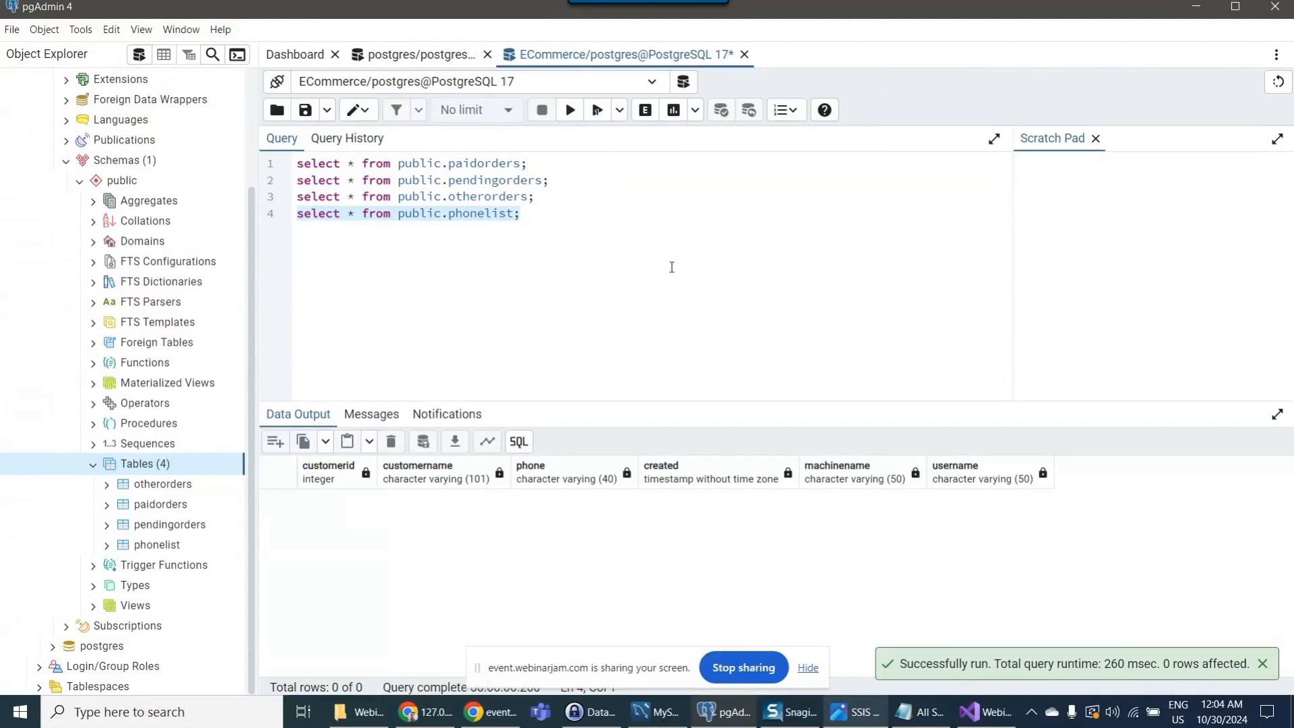
# - Review the four select statements and rerun the public.phonelist query to examine that table's columns
pyautogui.scroll(3, 162, 263)
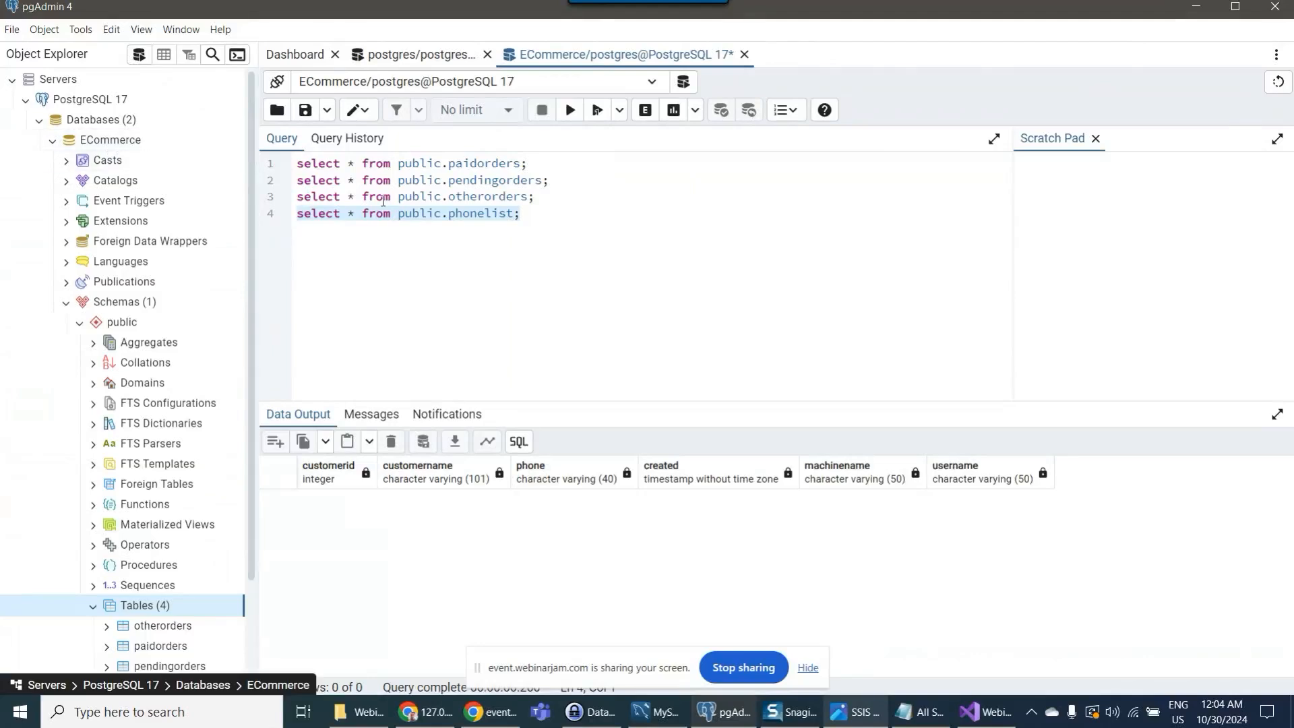
pyautogui.click(541, 228)
pyautogui.moveTo(553, 225); pyautogui.dragTo(297, 163)
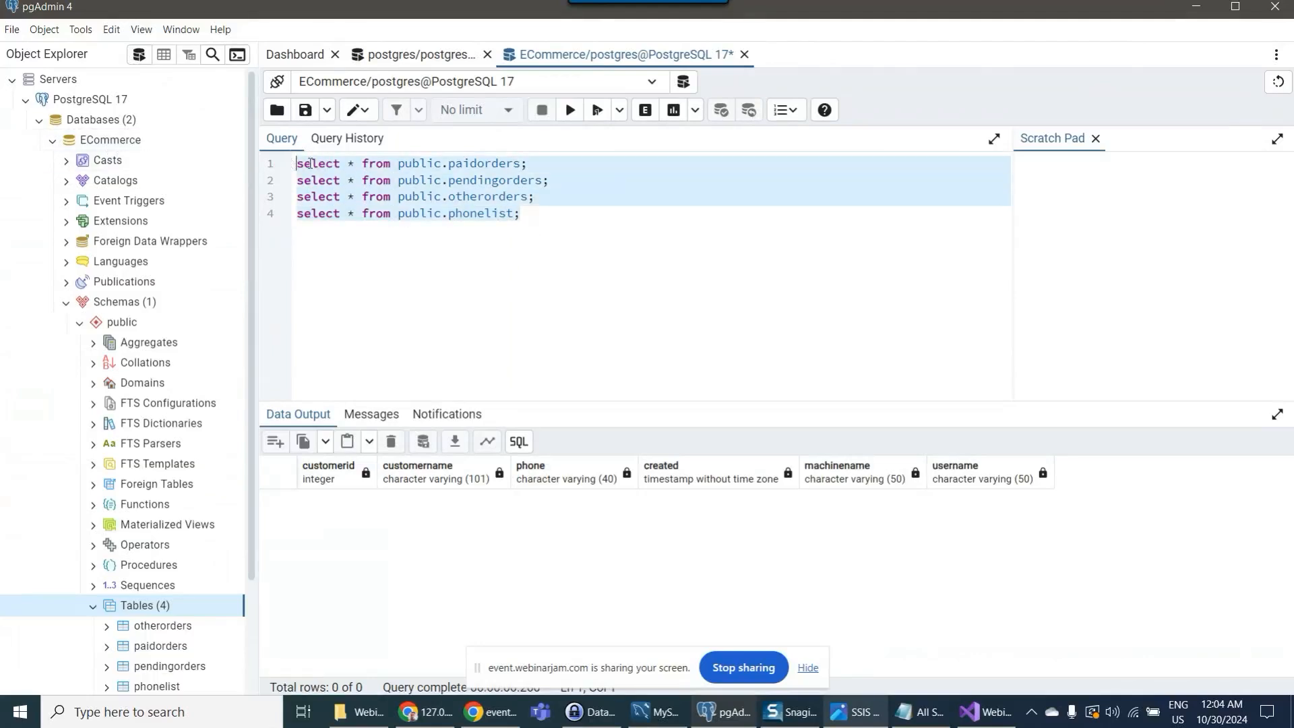
pyautogui.click(548, 221)
pyautogui.moveTo(534, 196); pyautogui.dragTo(297, 163)
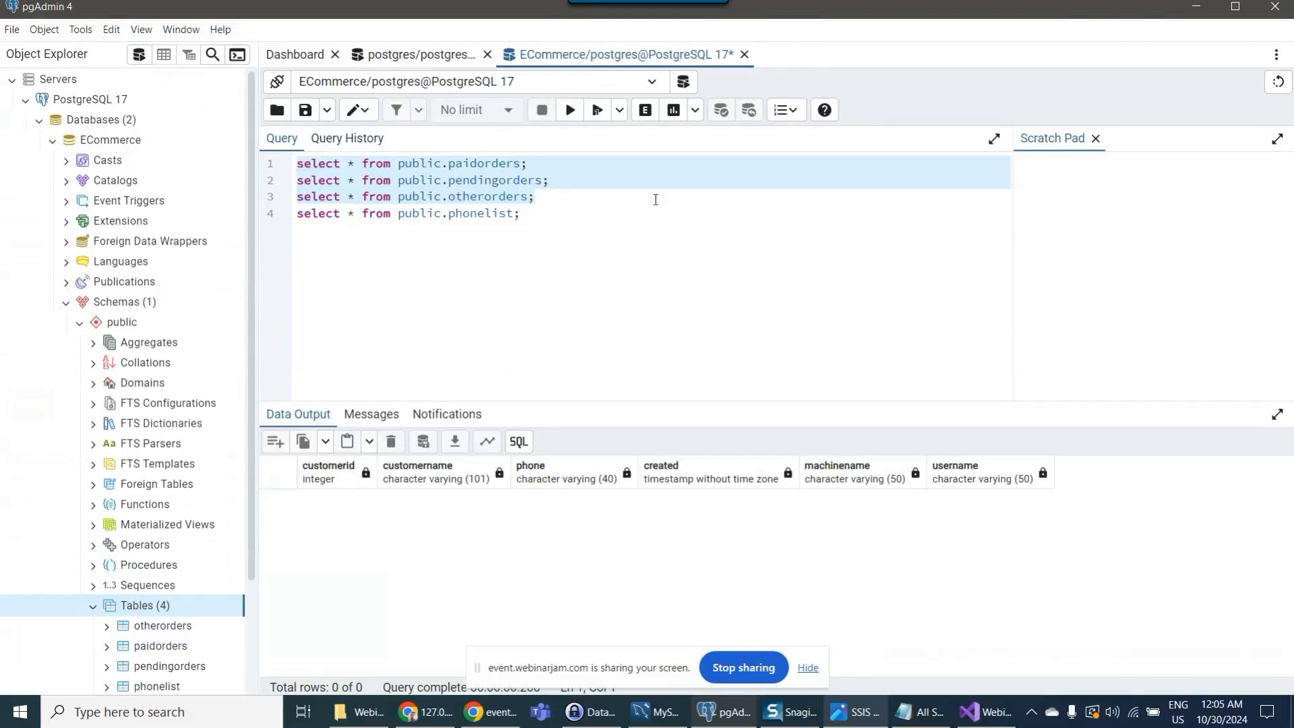
pyautogui.moveTo(520, 213); pyautogui.dragTo(301, 213)
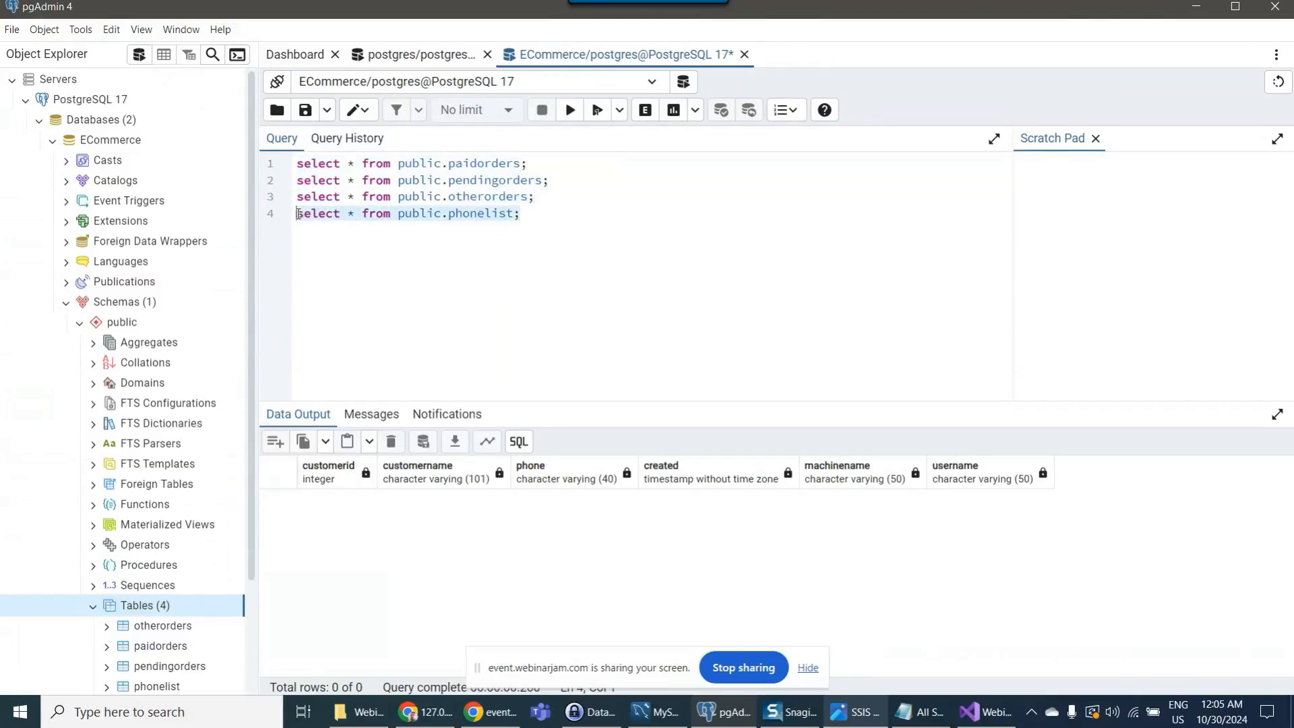
pyautogui.click(570, 110)
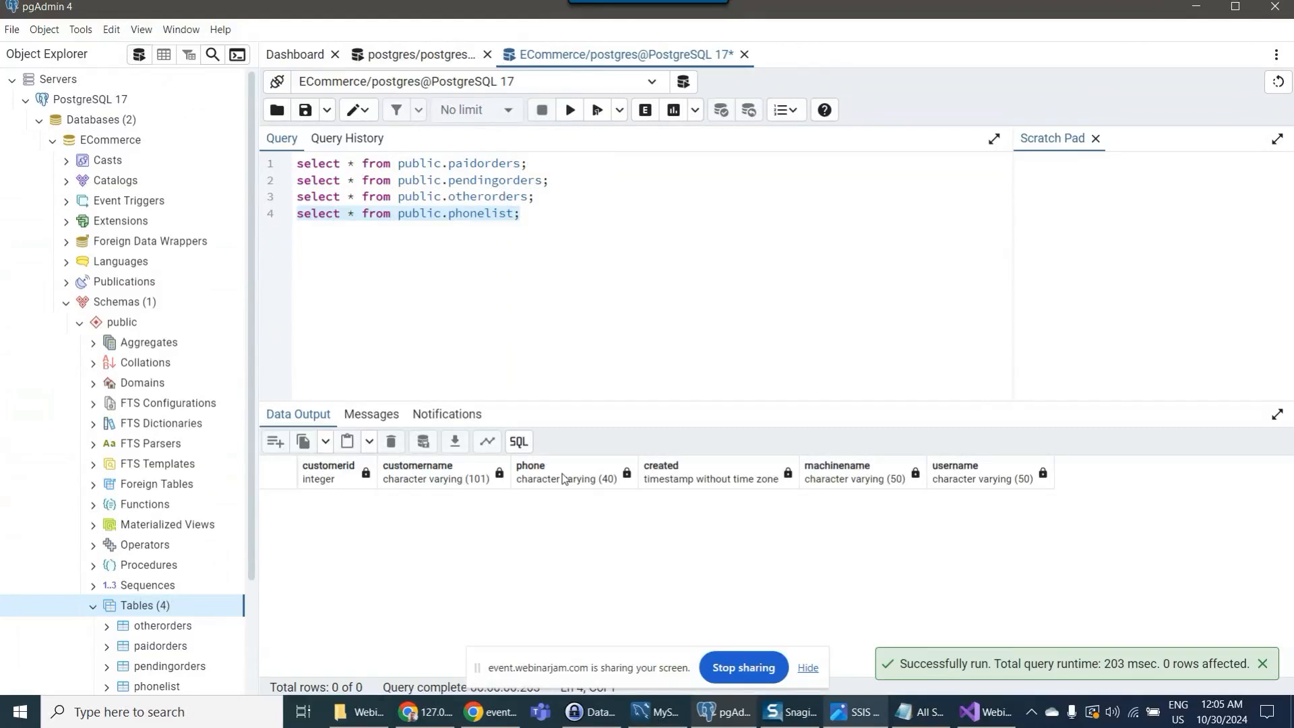
pyautogui.click(543, 217)
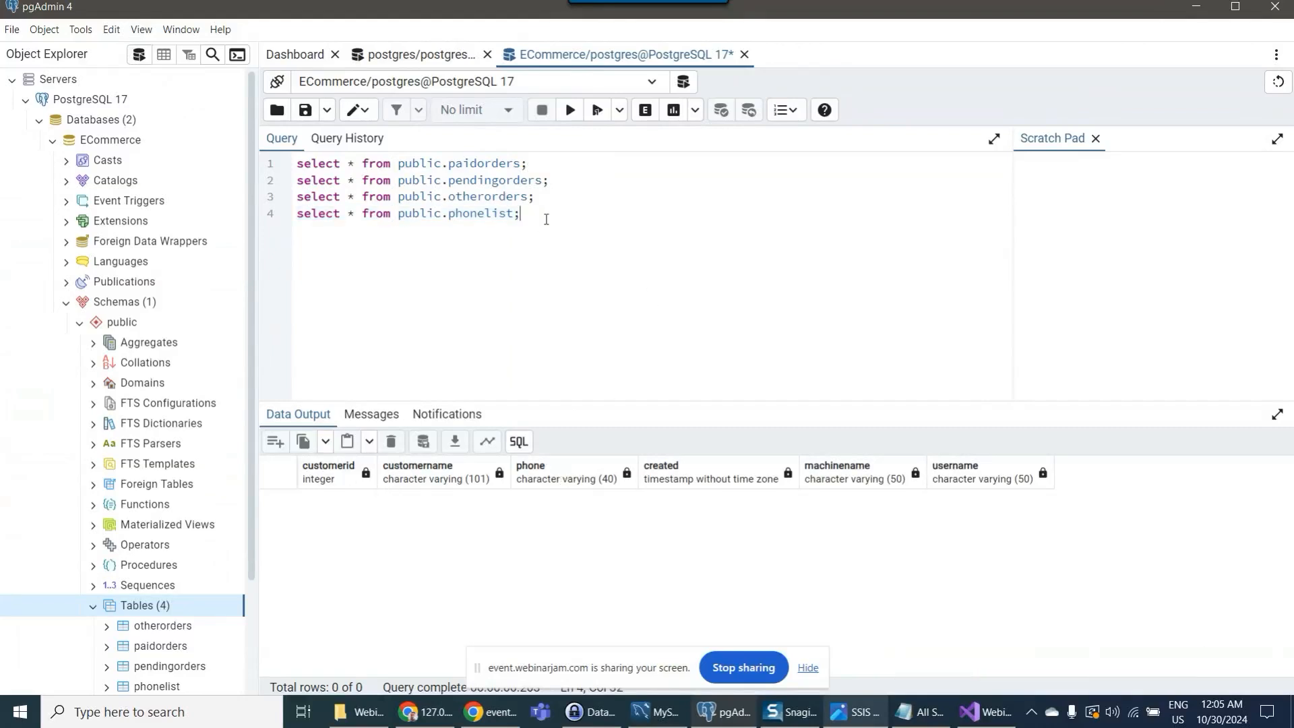
# - Switch to Visual Studio, add a Conditional Split below the Multicast and connect the Multicast's output to it
pyautogui.click(986, 712)
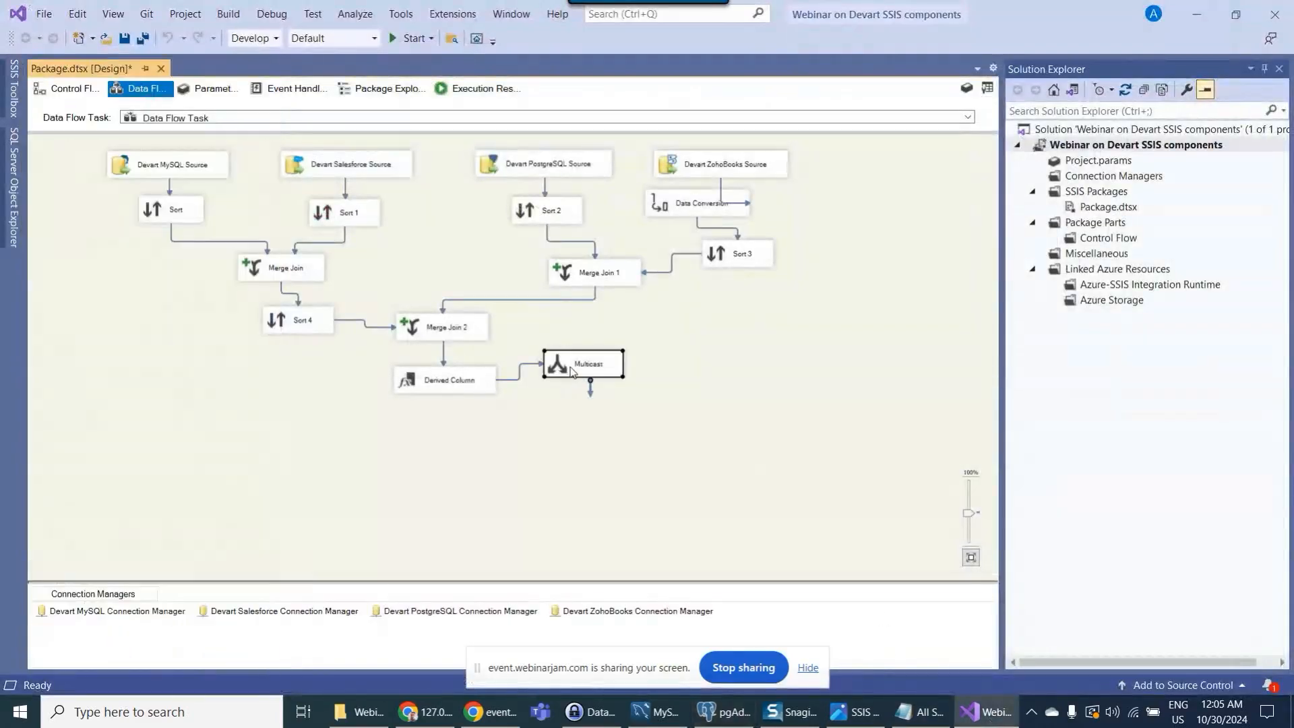
pyautogui.click(987, 89)
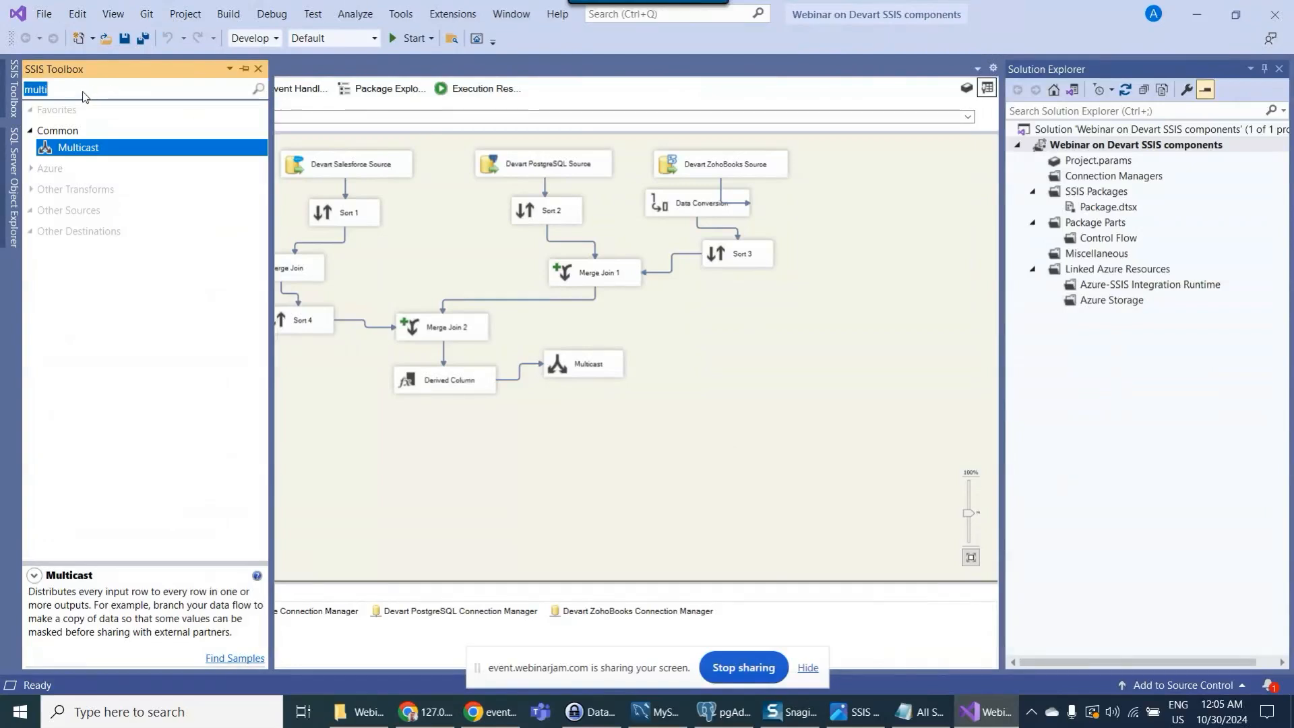
pyautogui.press('BackSpace')
pyautogui.write('c')
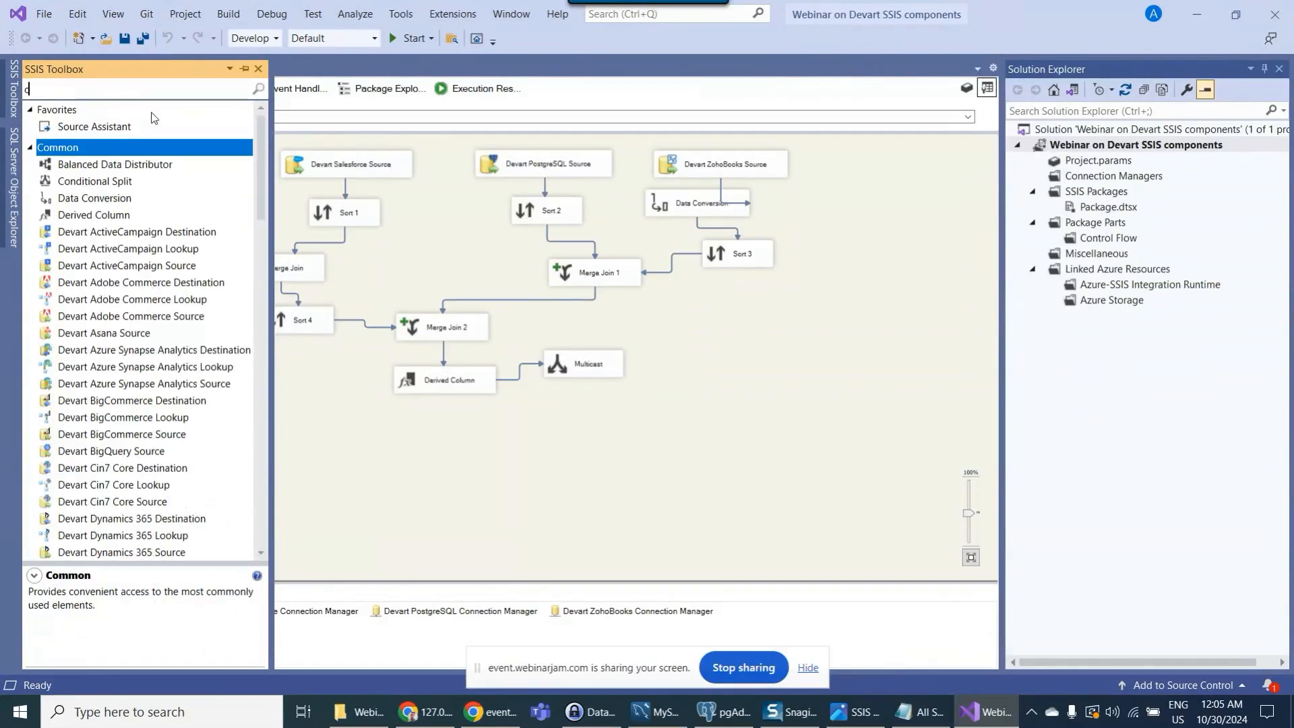
pyautogui.write('ondi')
pyautogui.moveTo(105, 147); pyautogui.dragTo(528, 409)
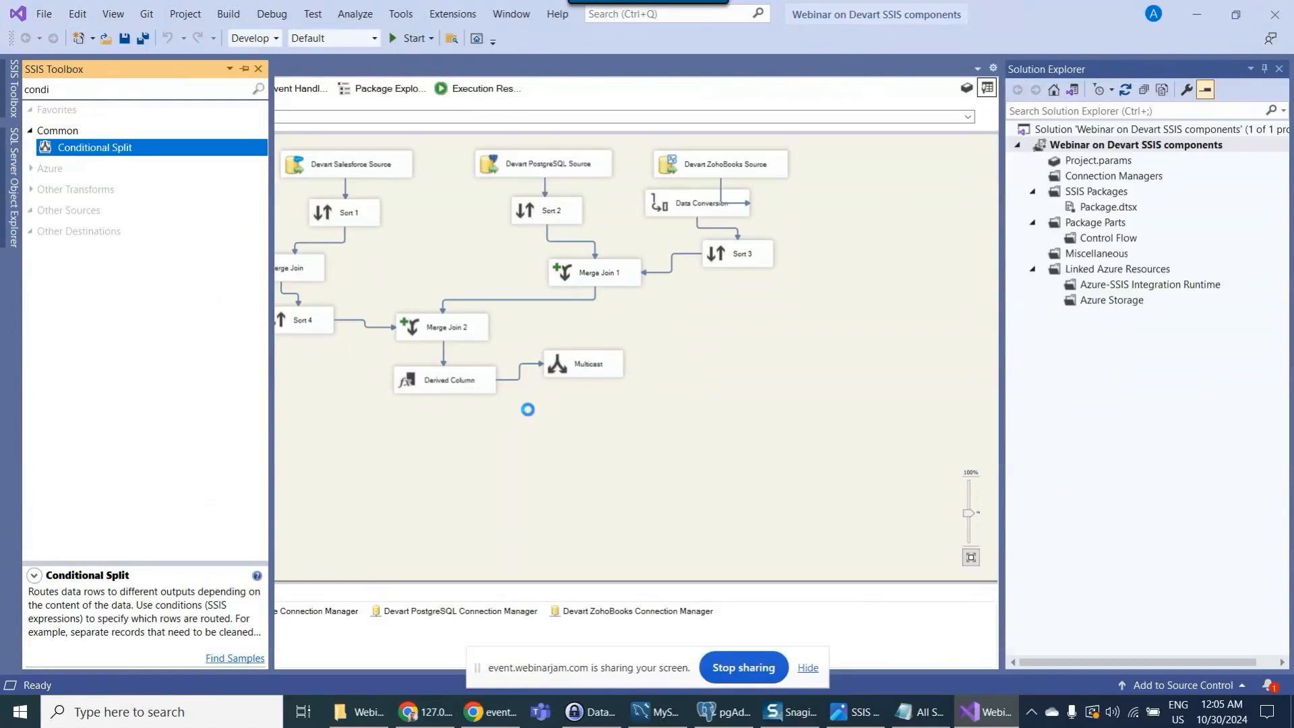
pyautogui.click(568, 371)
pyautogui.moveTo(590, 381); pyautogui.dragTo(578, 421)
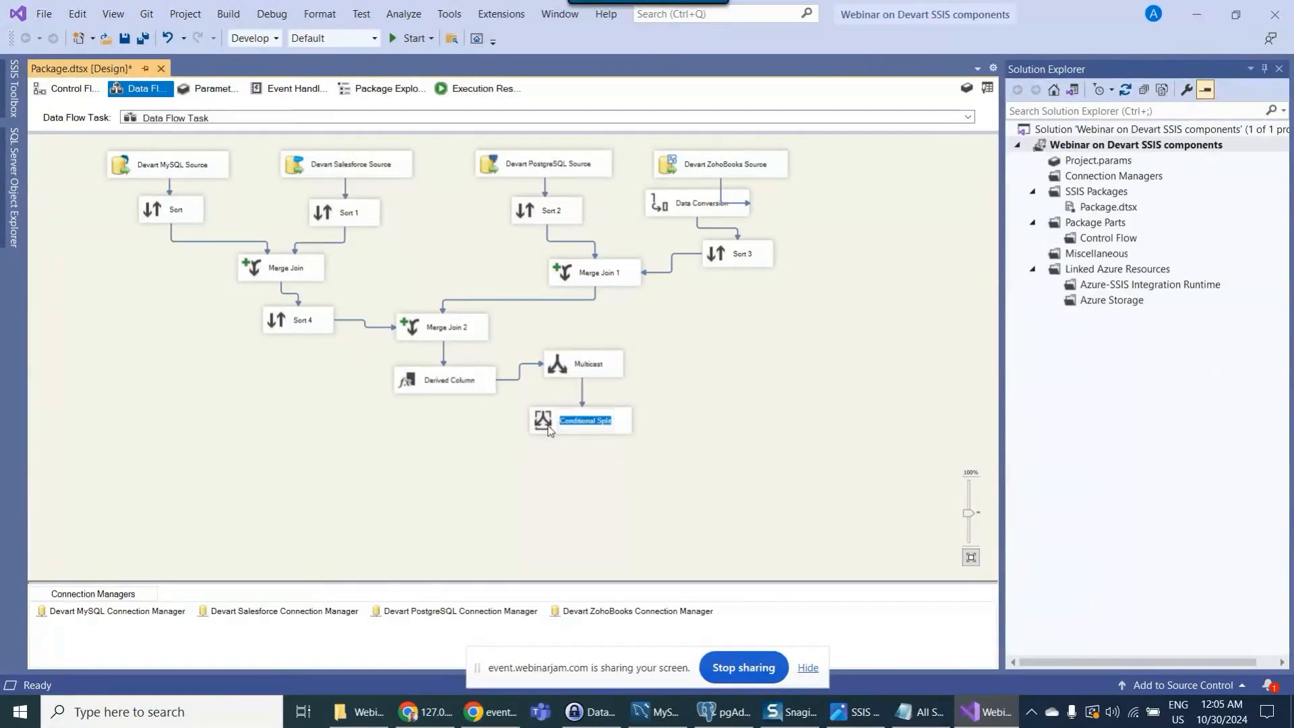
# - Open the Conditional Split's settings and define the first condition as [InvoiceStatus] == "Paid"
pyautogui.doubleClick(542, 423)
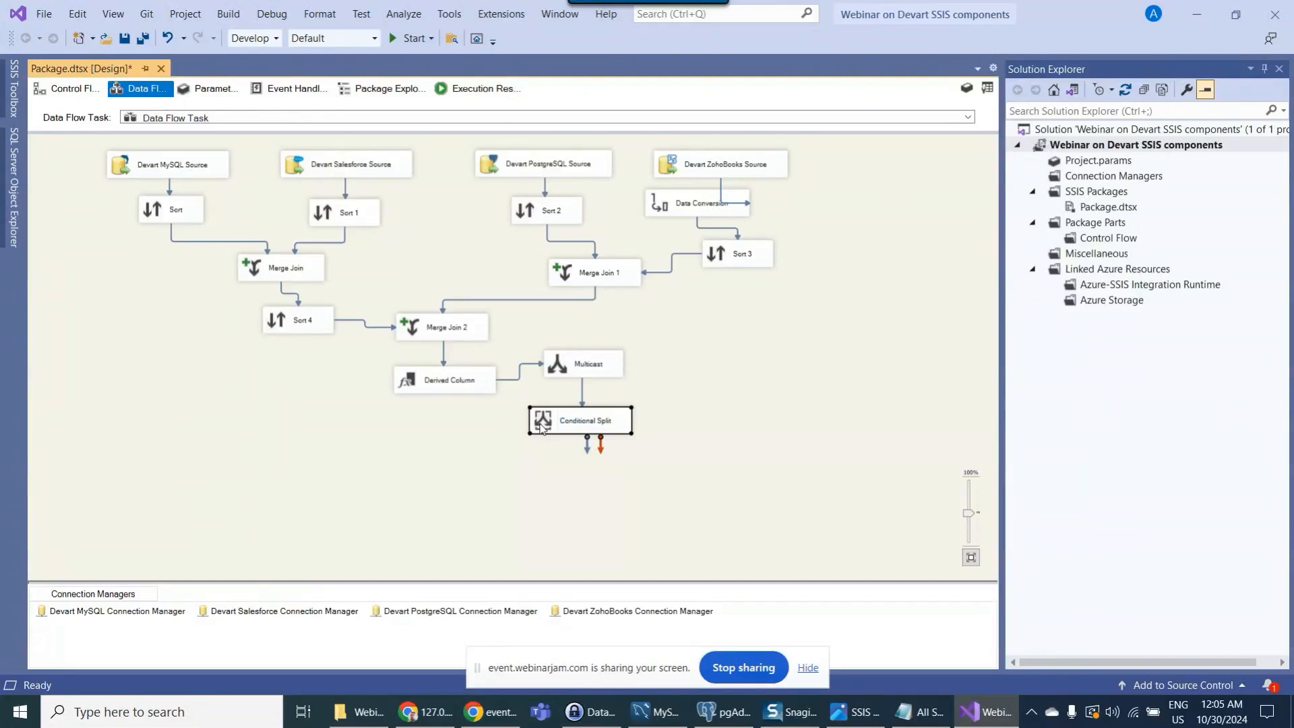
pyautogui.click(640, 323)
pyautogui.click(640, 325)
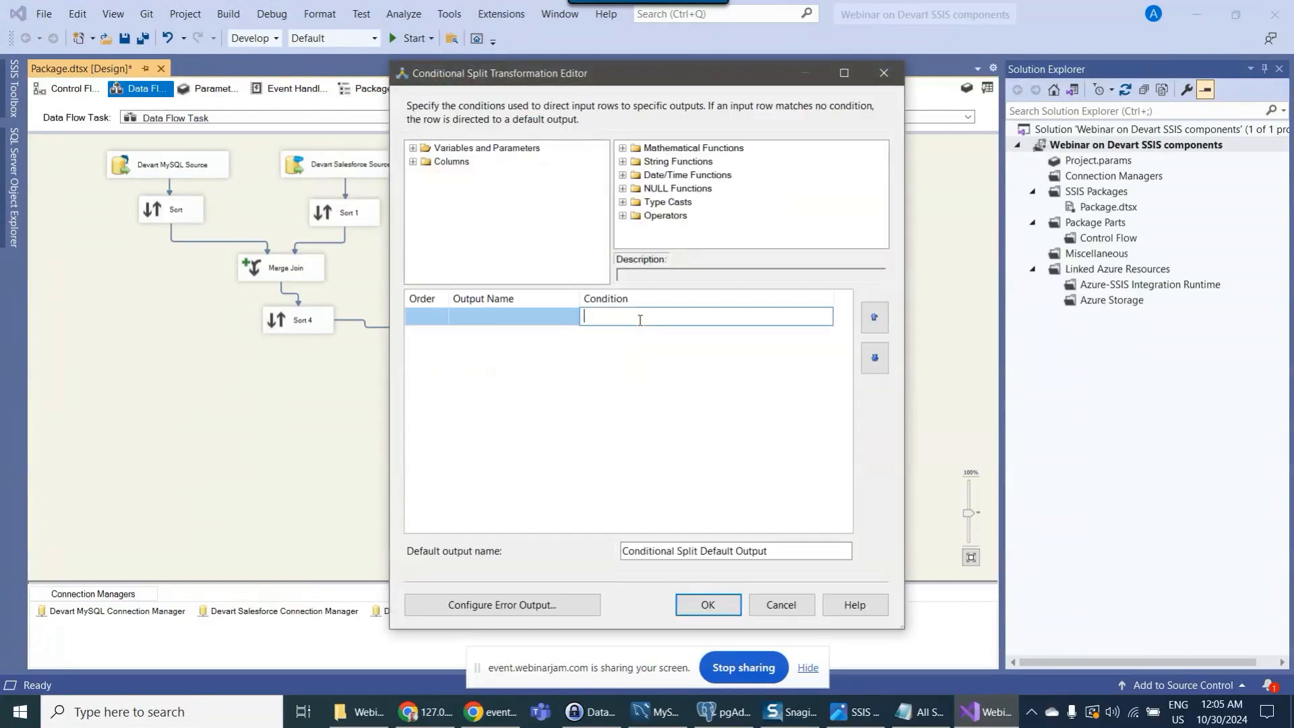
pyautogui.click(413, 162)
pyautogui.scroll(-4, 465, 222)
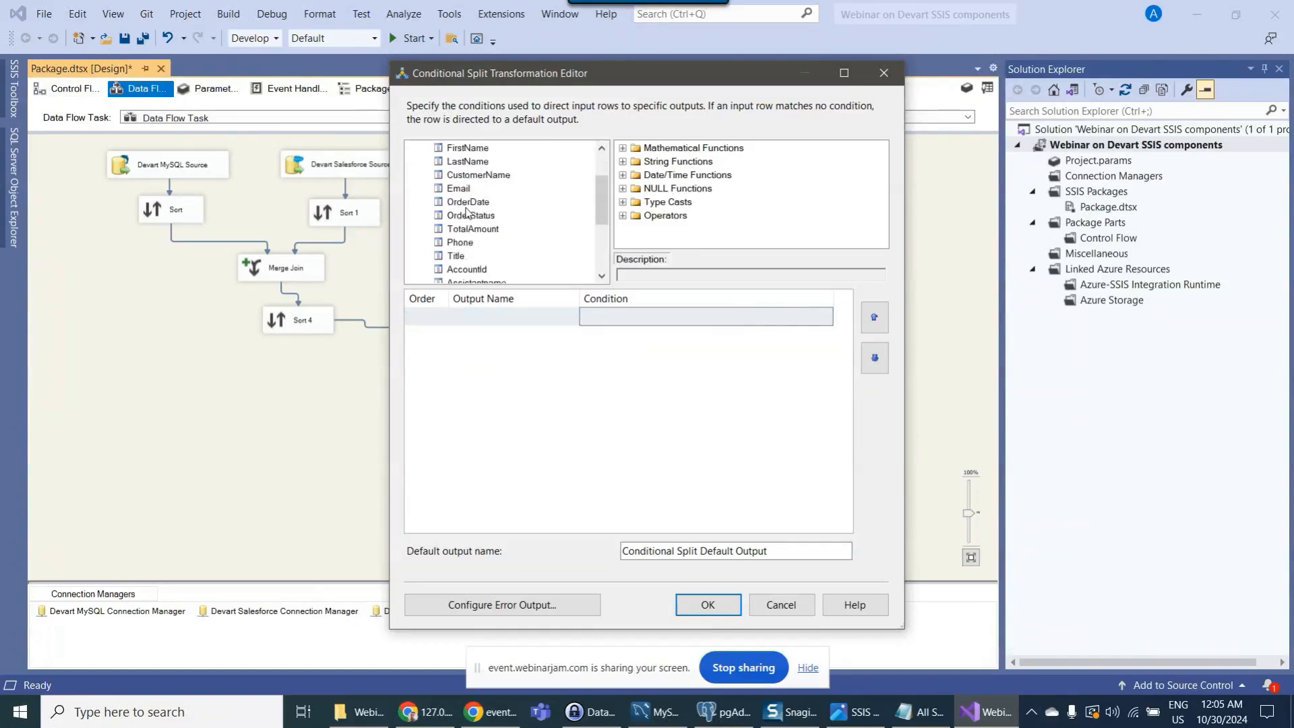
pyautogui.click(485, 270)
pyautogui.scroll(-1, 482, 270)
pyautogui.moveTo(475, 229); pyautogui.dragTo(606, 318)
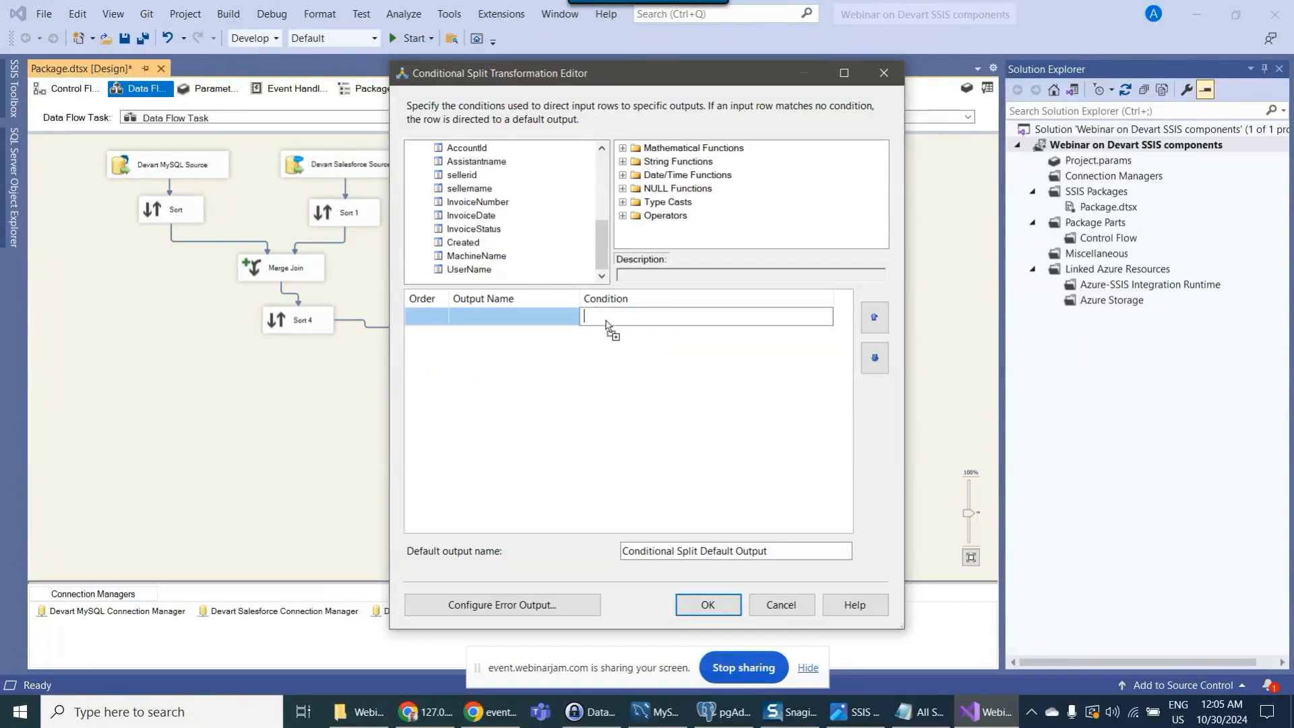
pyautogui.moveTo(903, 627); pyautogui.dragTo(1033, 638)
pyautogui.click(679, 318)
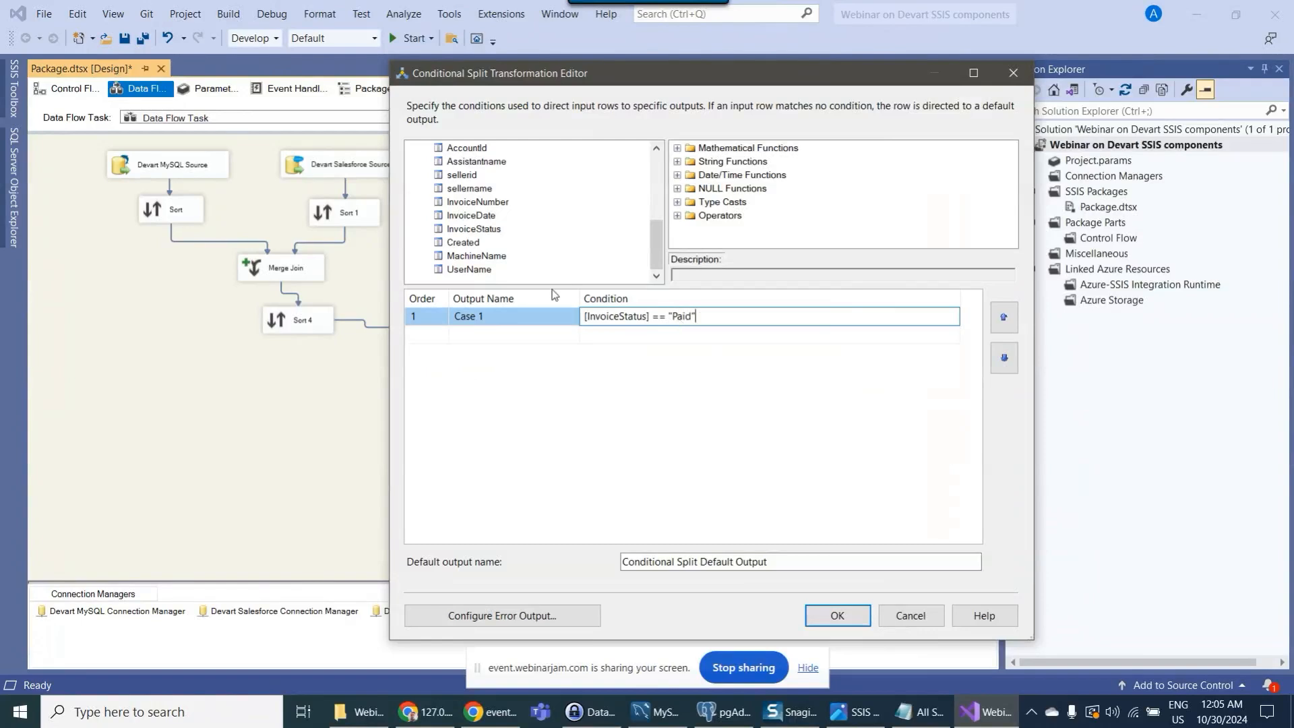
# - Name the first condition's output Paid Orders
pyautogui.click(525, 320)
pyautogui.click(521, 320)
pyautogui.write('Paid')
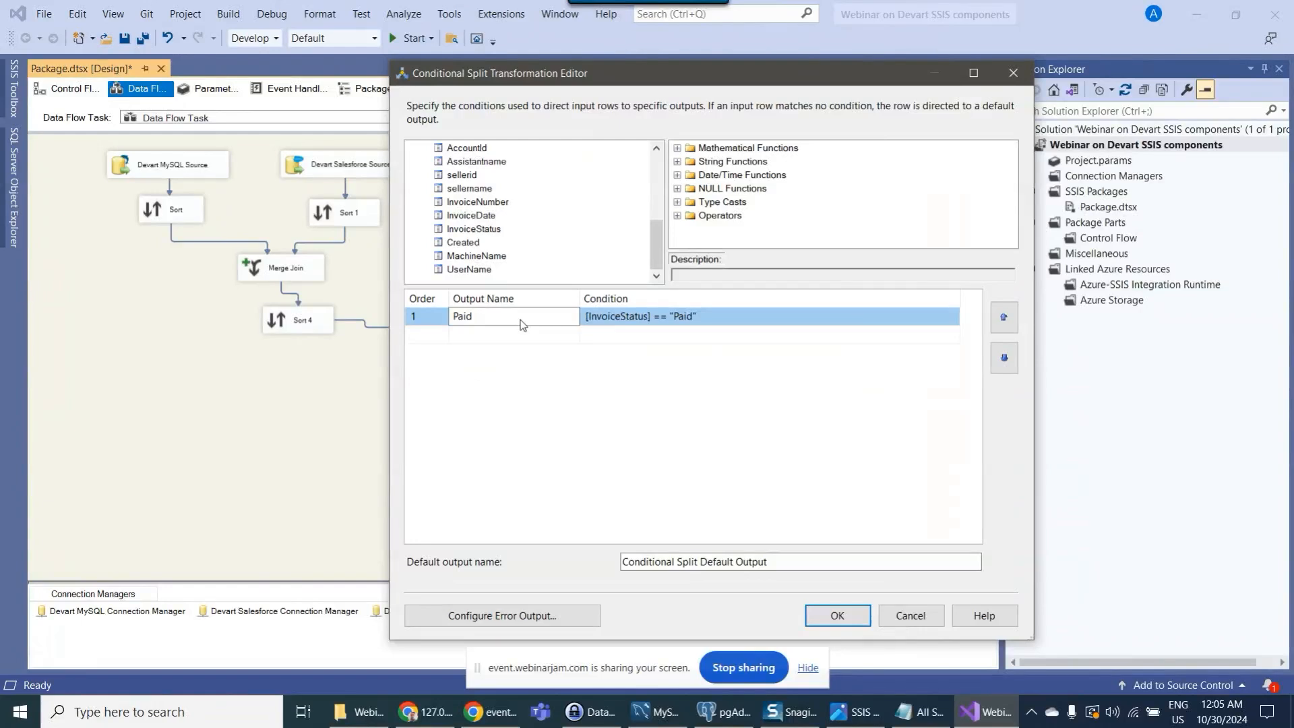
pyautogui.write(' Orders')
pyautogui.press('Return')
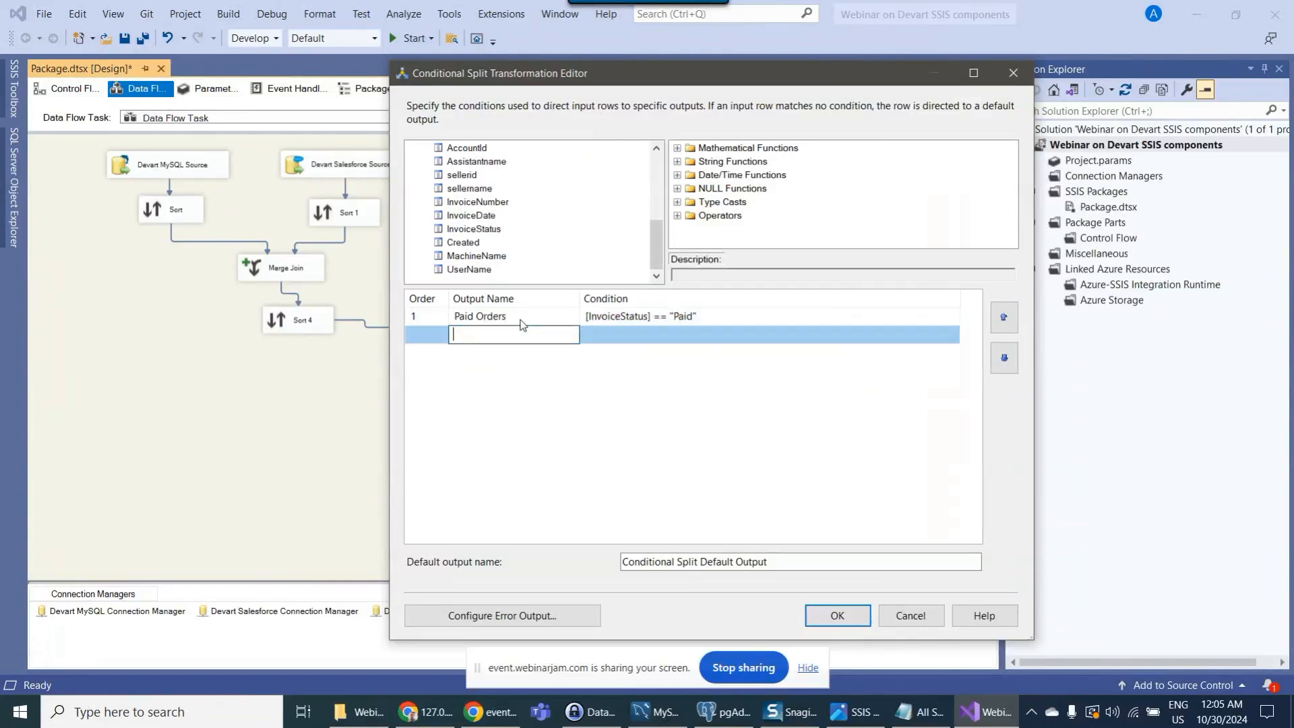
# - Copy the Paid condition into a second row and change it to [InvoiceStatus] == "Overdue"
pyautogui.click(733, 317)
pyautogui.hotkey('ctrl', 'c')
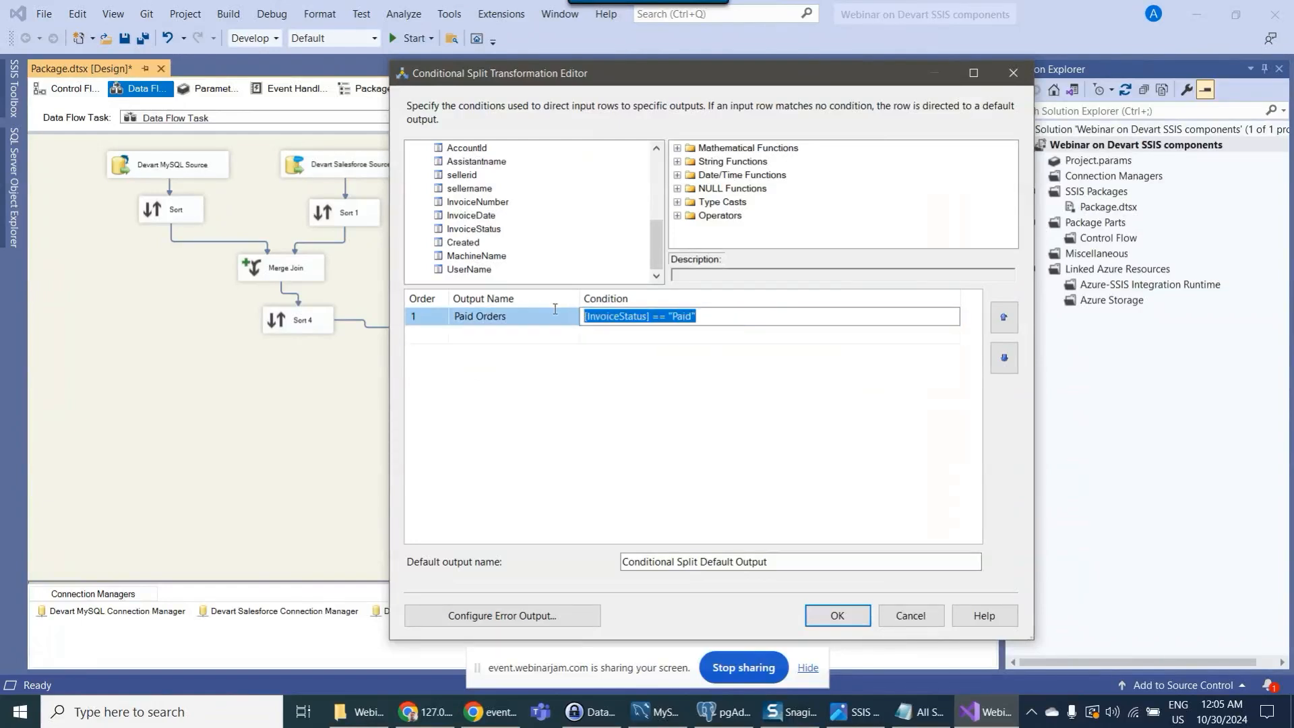
pyautogui.click(613, 335)
pyautogui.hotkey('ctrl', 'v')
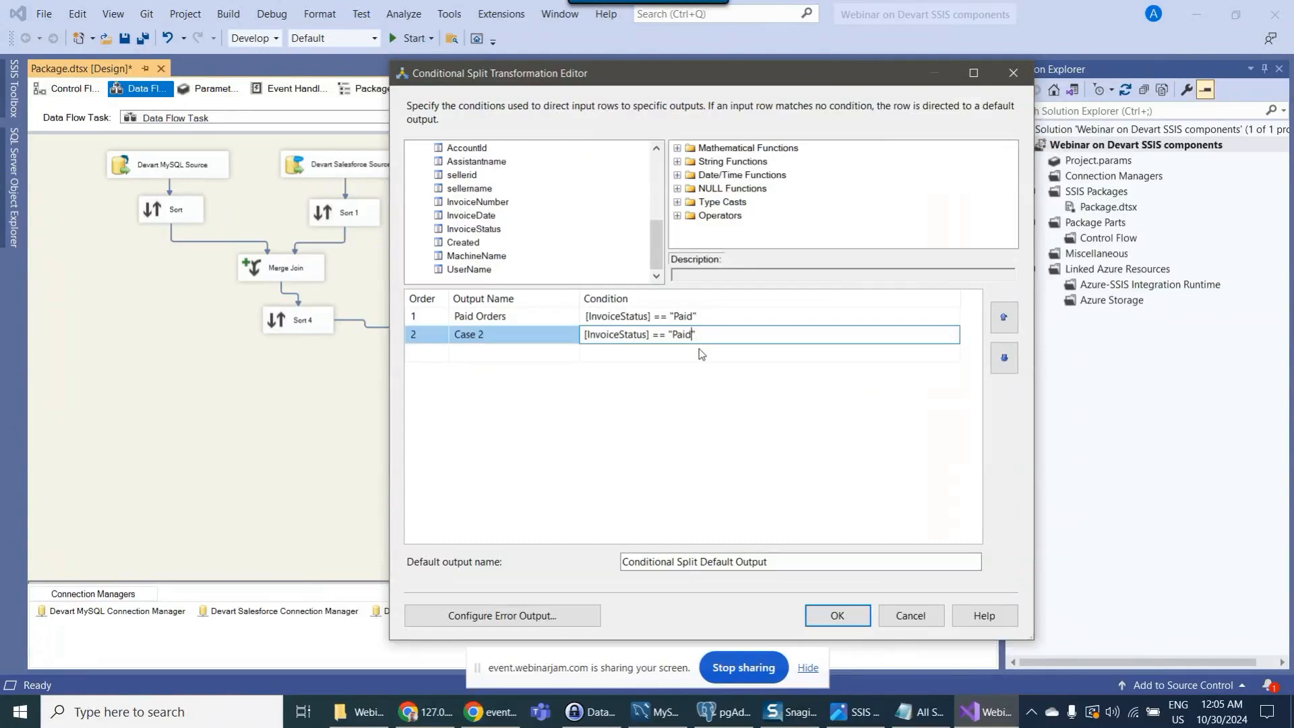
pyautogui.press('BackSpace')
pyautogui.press('BackSpace')
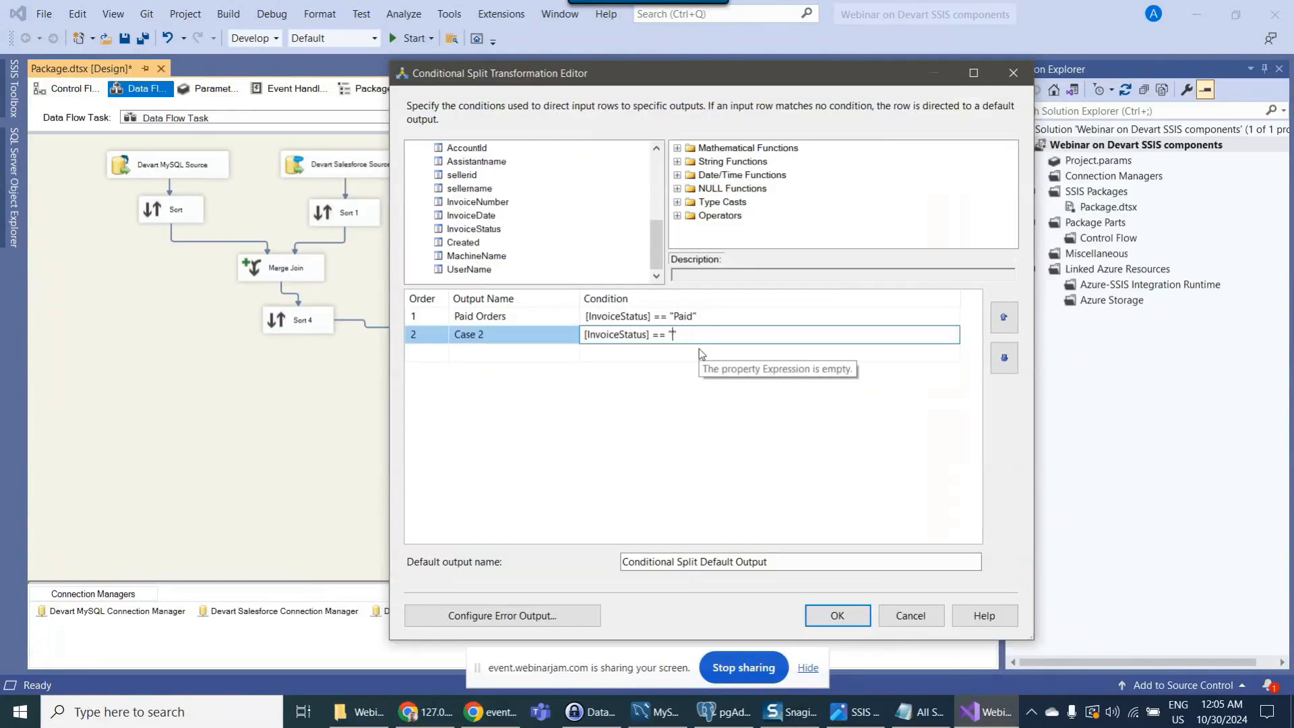
pyautogui.write('verdue')
# - Name the second condition's output Pending Orders and accept the Conditional Split settings
pyautogui.click(507, 332)
pyautogui.hotkey('ctrl', 'a')
pyautogui.write('P')
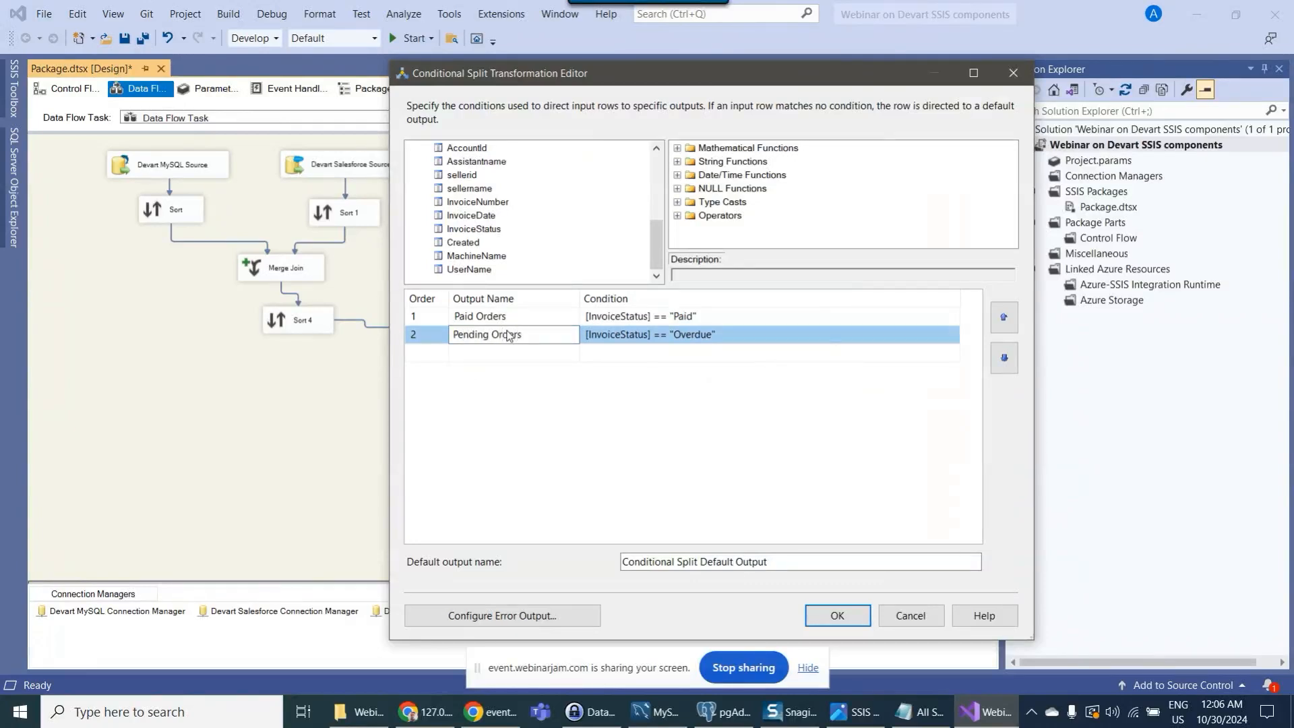
pyautogui.click(692, 351)
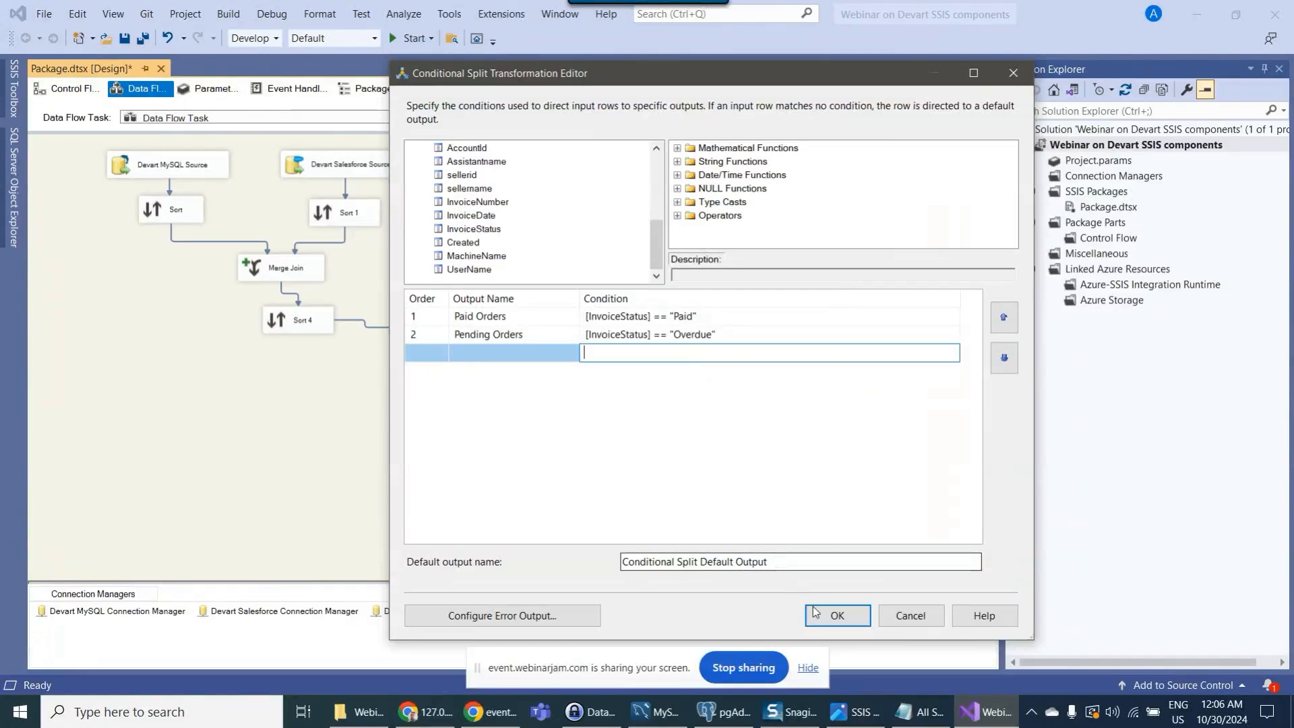
pyautogui.click(834, 614)
pyautogui.click(726, 446)
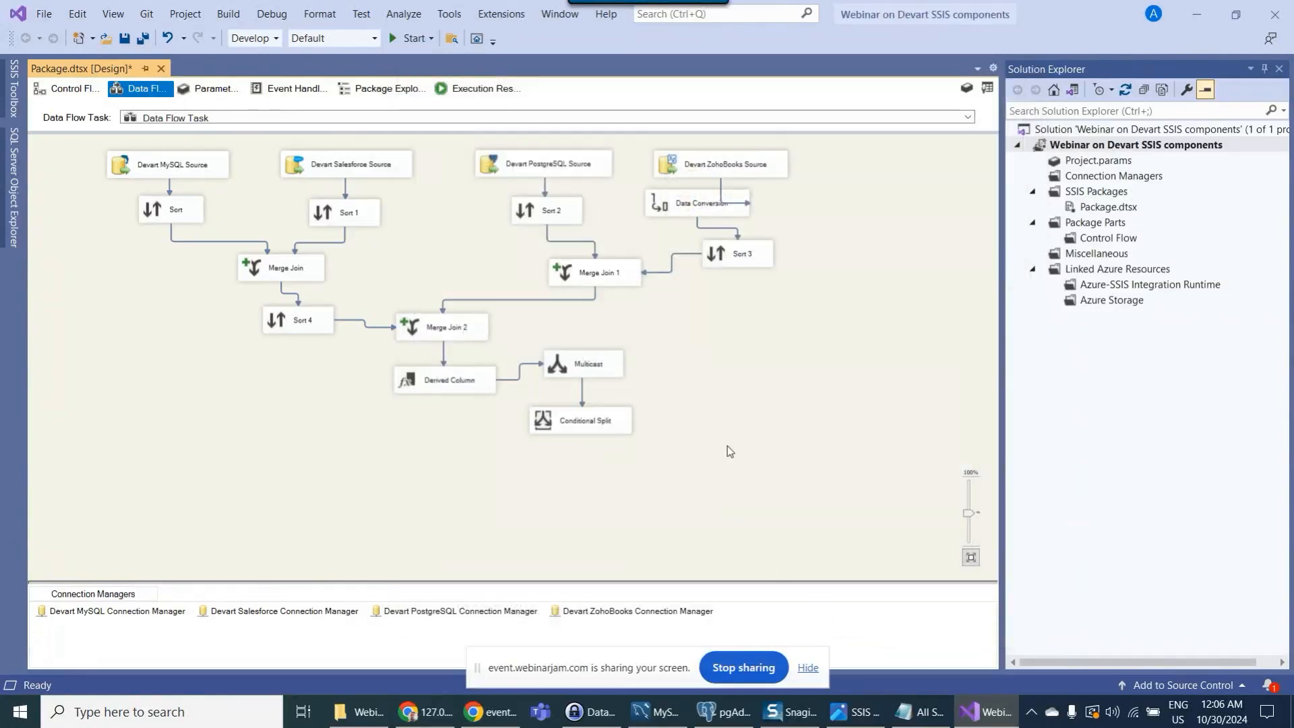
# - Add a Devart PostgreSQL Destination below the Derived Column in the data flow and name it Paid Orders
pyautogui.click(985, 92)
pyautogui.click(96, 95)
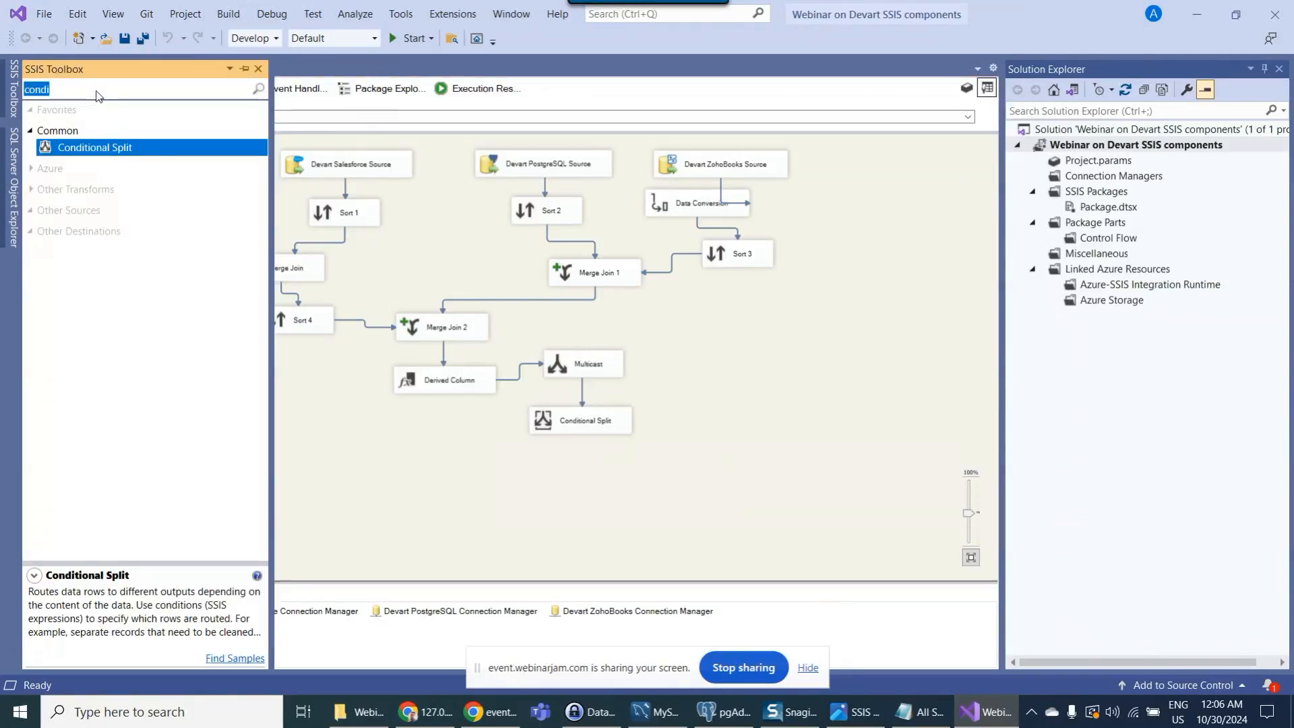
pyautogui.press('BackSpace')
pyautogui.write('post')
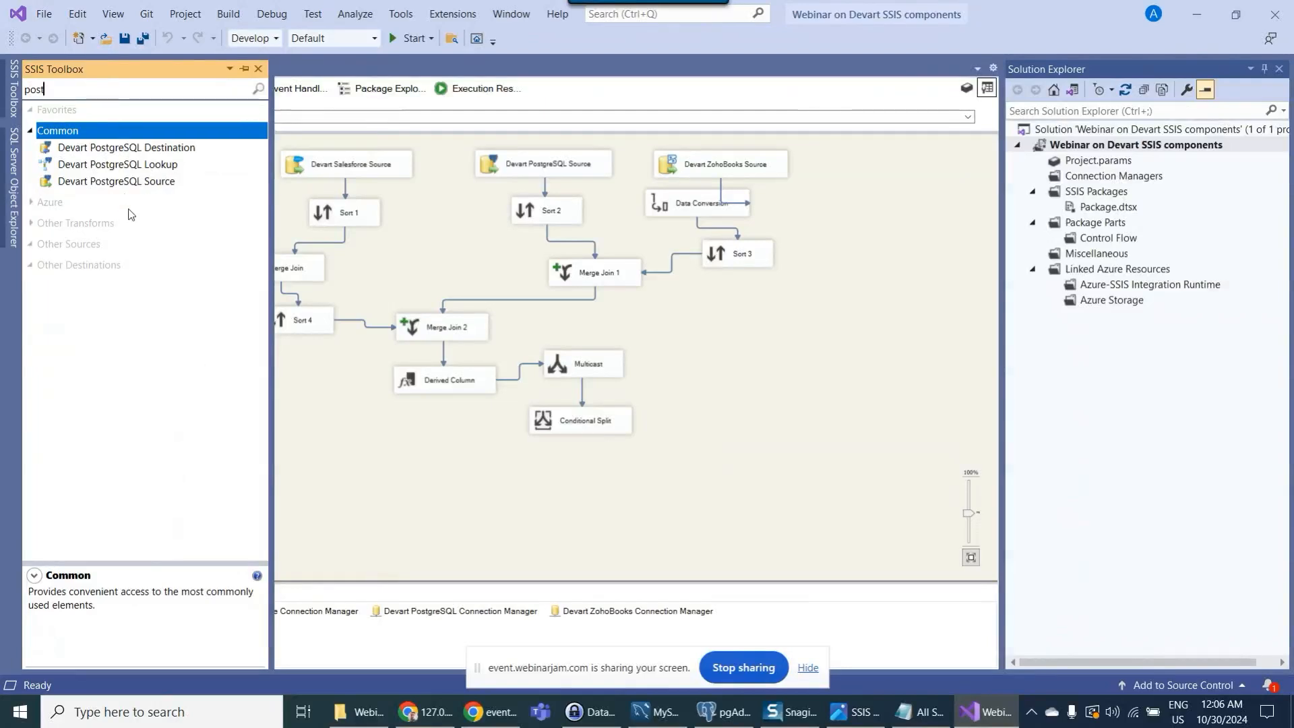
pyautogui.moveTo(133, 150)
pyautogui.mouseDown()
pyautogui.moveTo(286, 337)
pyautogui.moveTo(290, 432)
pyautogui.moveTo(328, 438)
pyautogui.mouseUp()
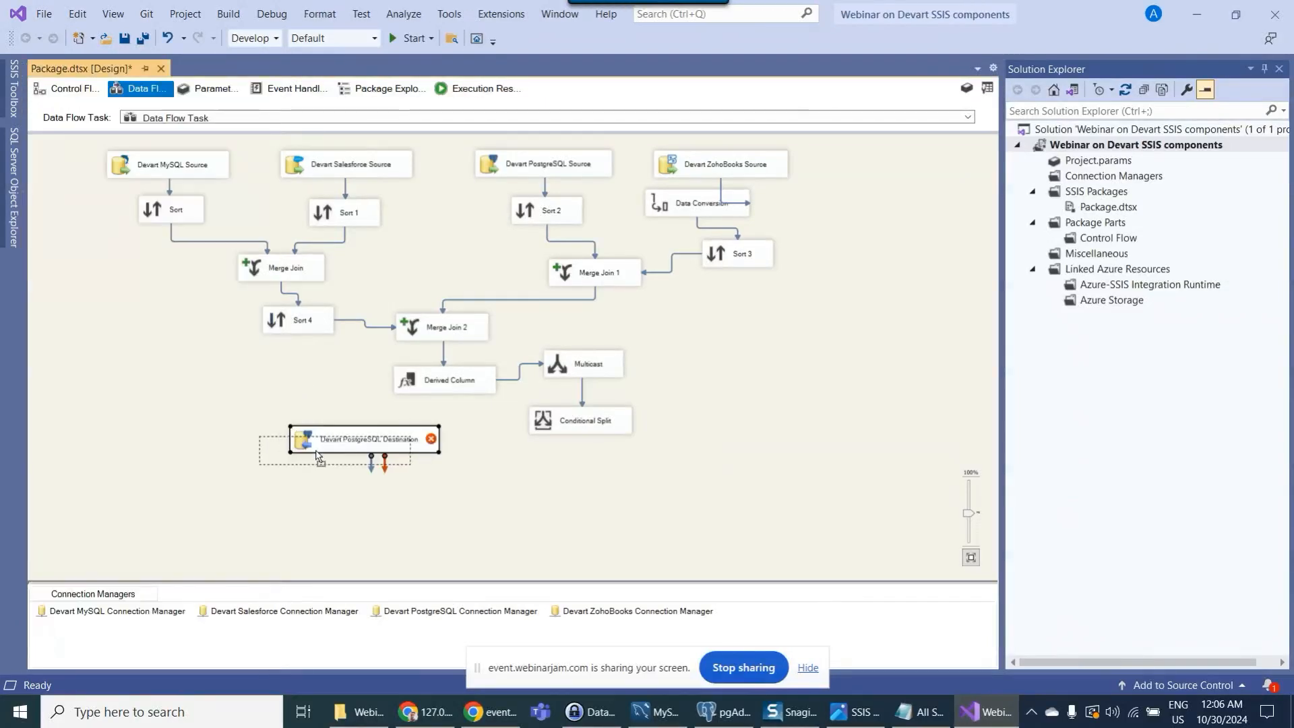
pyautogui.click(318, 453)
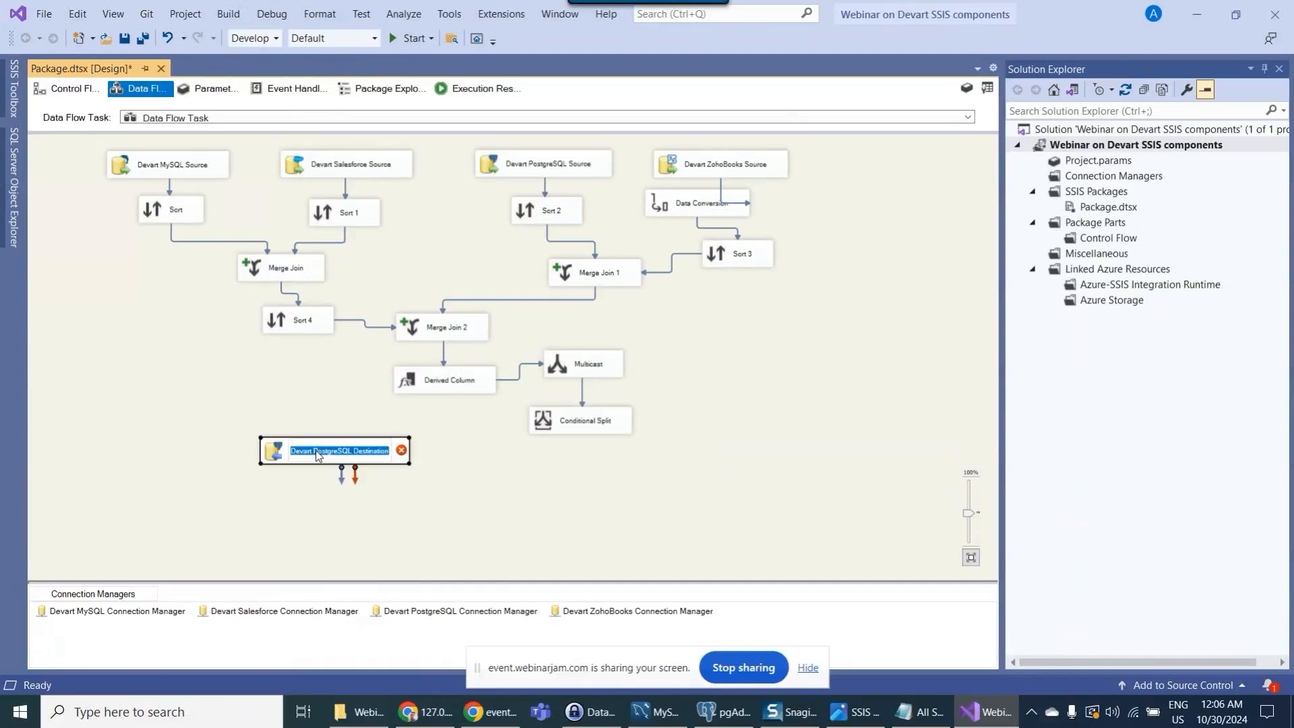
pyautogui.write('Paid Orders')
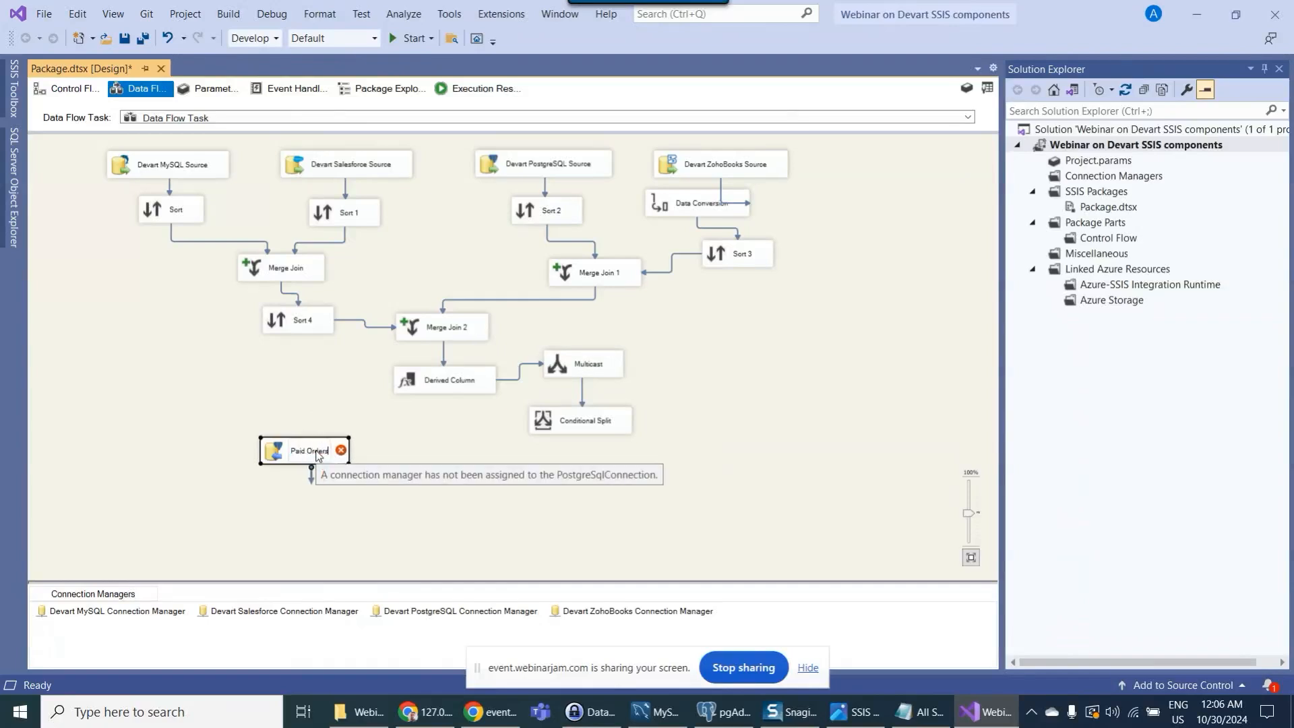
pyautogui.press('Return')
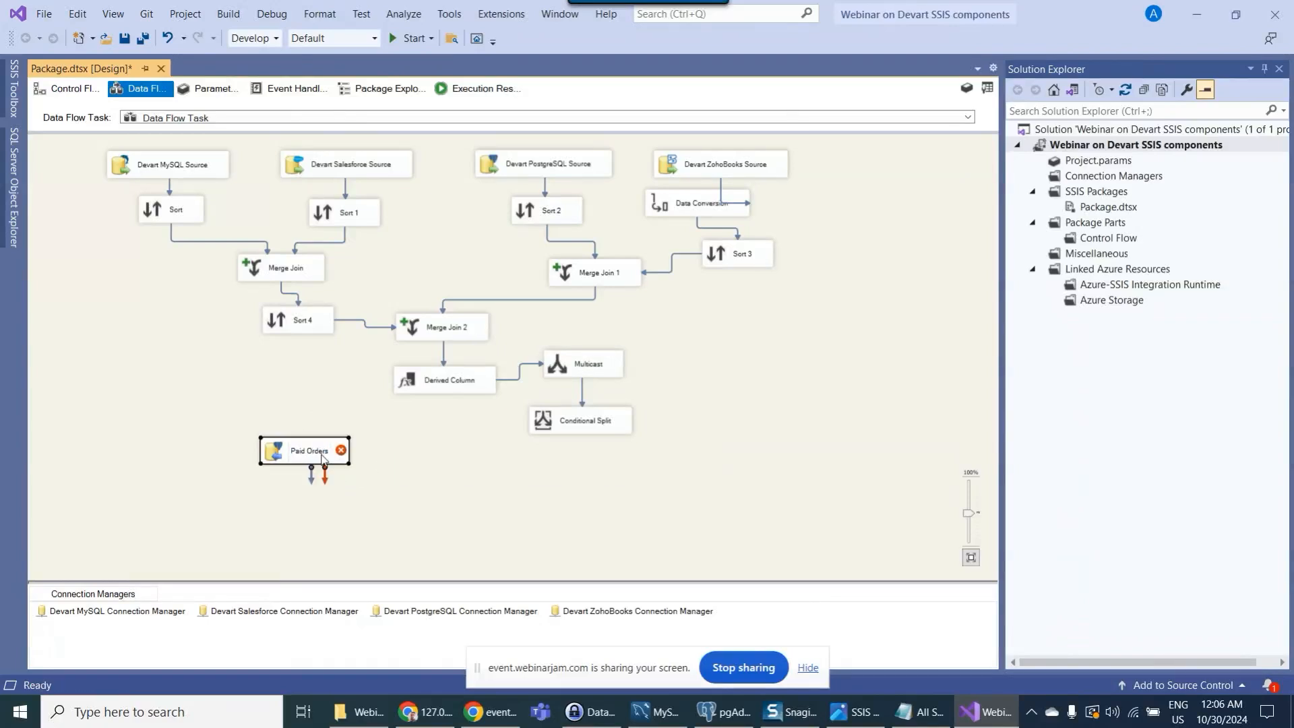
# - Duplicate the Paid Orders destination, place the copy below it, and rename the copy Pending Orders
pyautogui.hotkey('ctrl', 'c')
pyautogui.hotkey('ctrl', 'v')
pyautogui.moveTo(726, 186); pyautogui.dragTo(379, 509)
pyautogui.write('Pending Orders')
pyautogui.click(554, 537)
# - Paste another copy of the destination beside Pending Orders and rename it Other Orders
pyautogui.hotkey('ctrl', 'v')
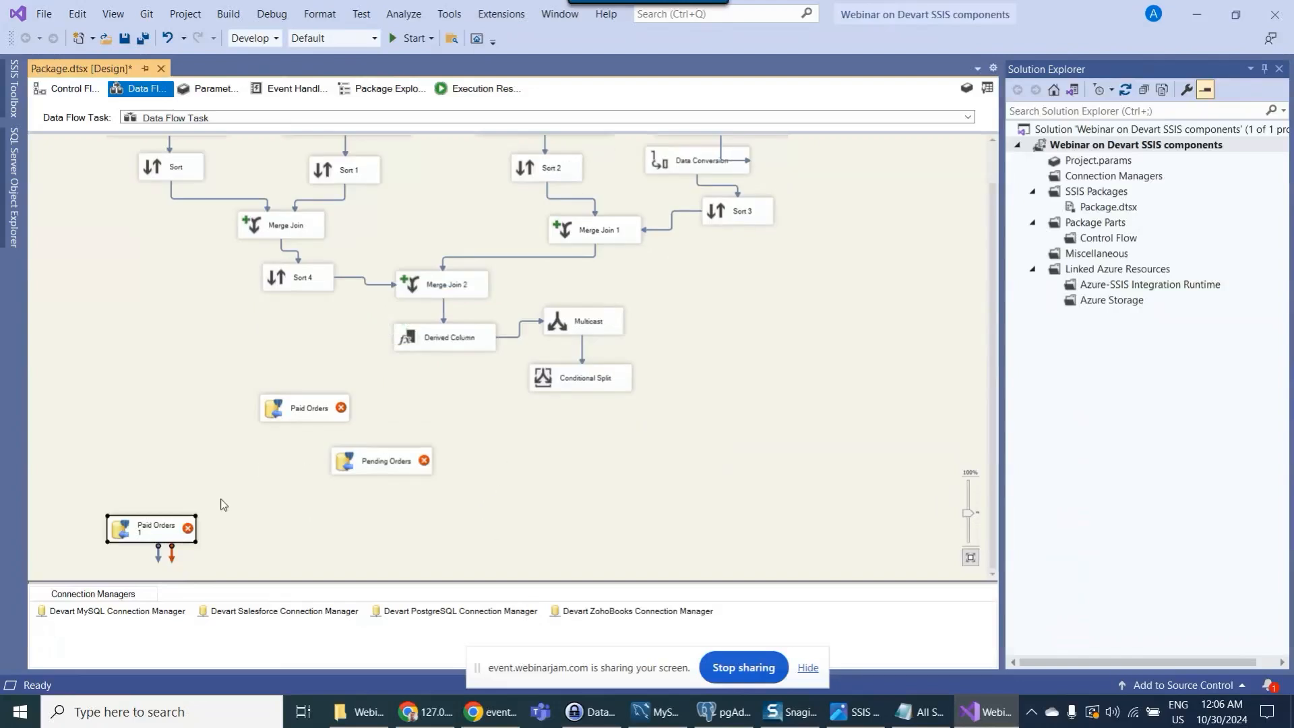
pyautogui.moveTo(131, 530); pyautogui.dragTo(499, 487)
pyautogui.click(529, 516)
pyautogui.write('Other Ord')
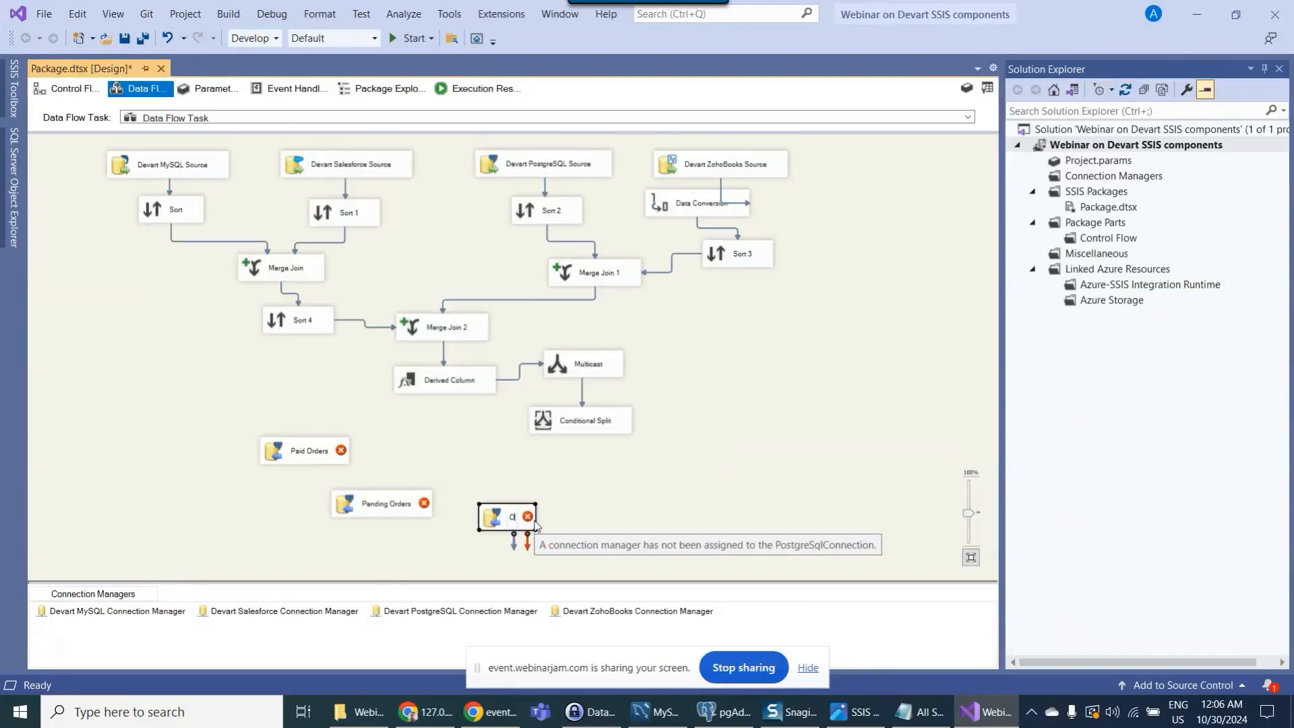
pyautogui.write('ers')
pyautogui.click(666, 488)
# - Connect the Conditional Split to the Paid Orders destination using its Paid Orders output
pyautogui.click(578, 430)
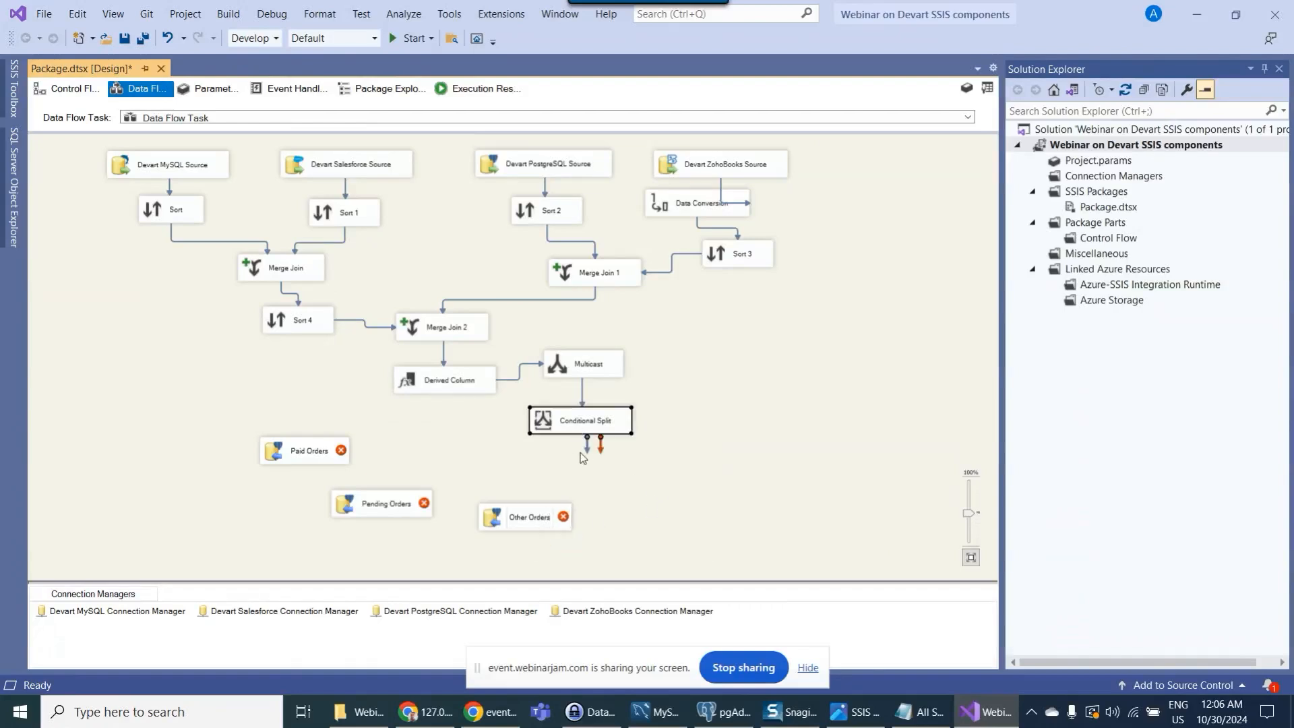
pyautogui.moveTo(589, 452); pyautogui.dragTo(323, 451)
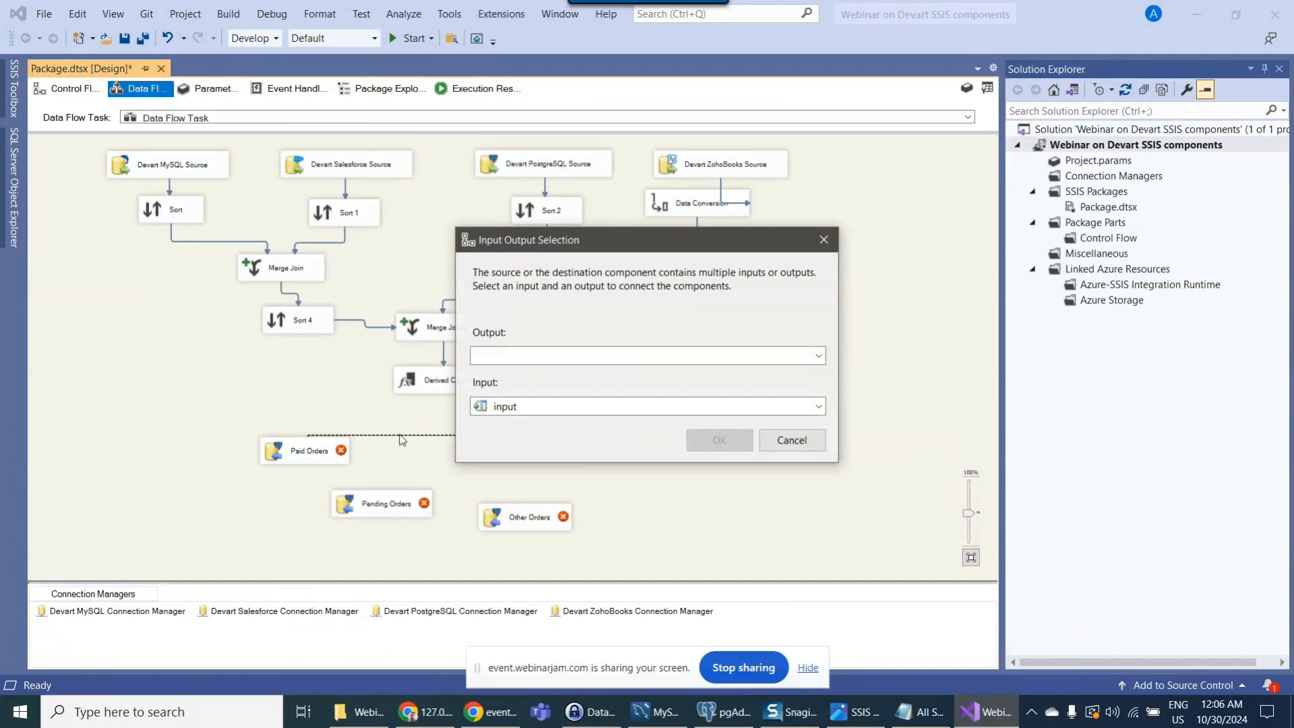
pyautogui.click(580, 355)
pyautogui.click(554, 391)
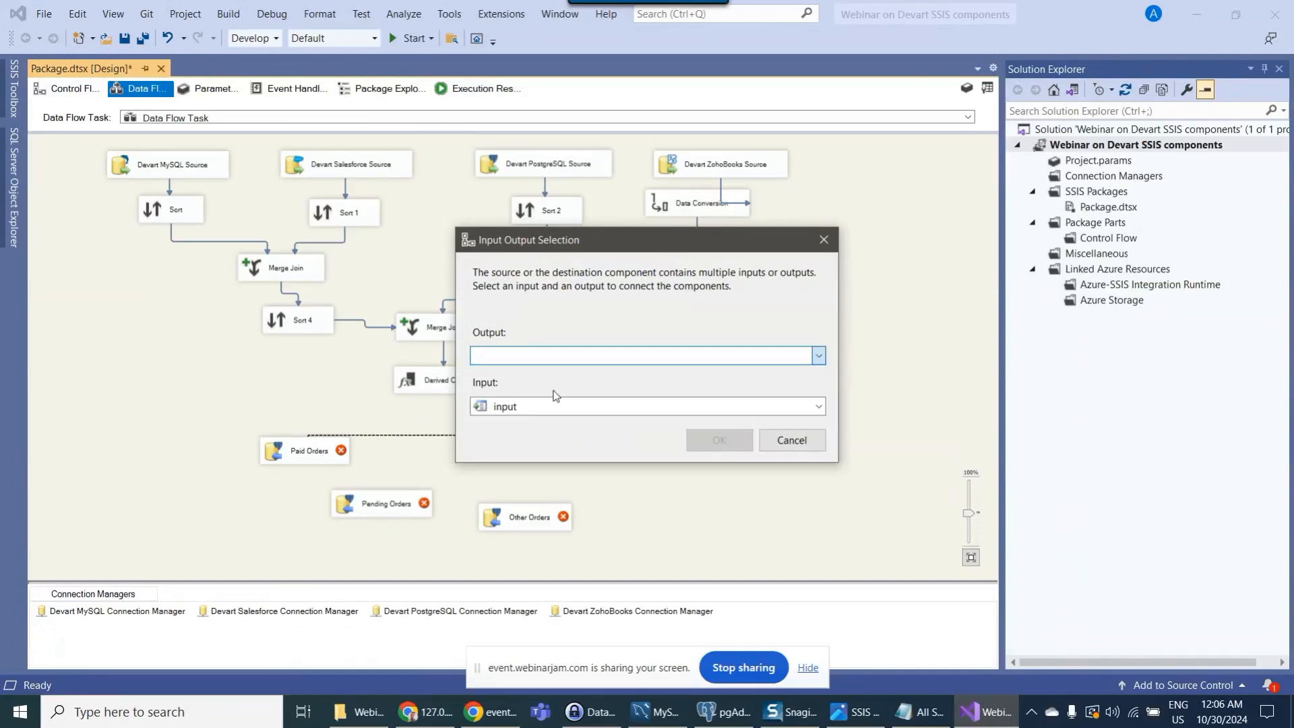
pyautogui.click(704, 442)
# - Connect the Conditional Split's Pending Orders output to Pending Orders and its default output to Other Orders, tidying the destinations' layout
pyautogui.moveTo(587, 446); pyautogui.dragTo(414, 492)
pyautogui.click(566, 355)
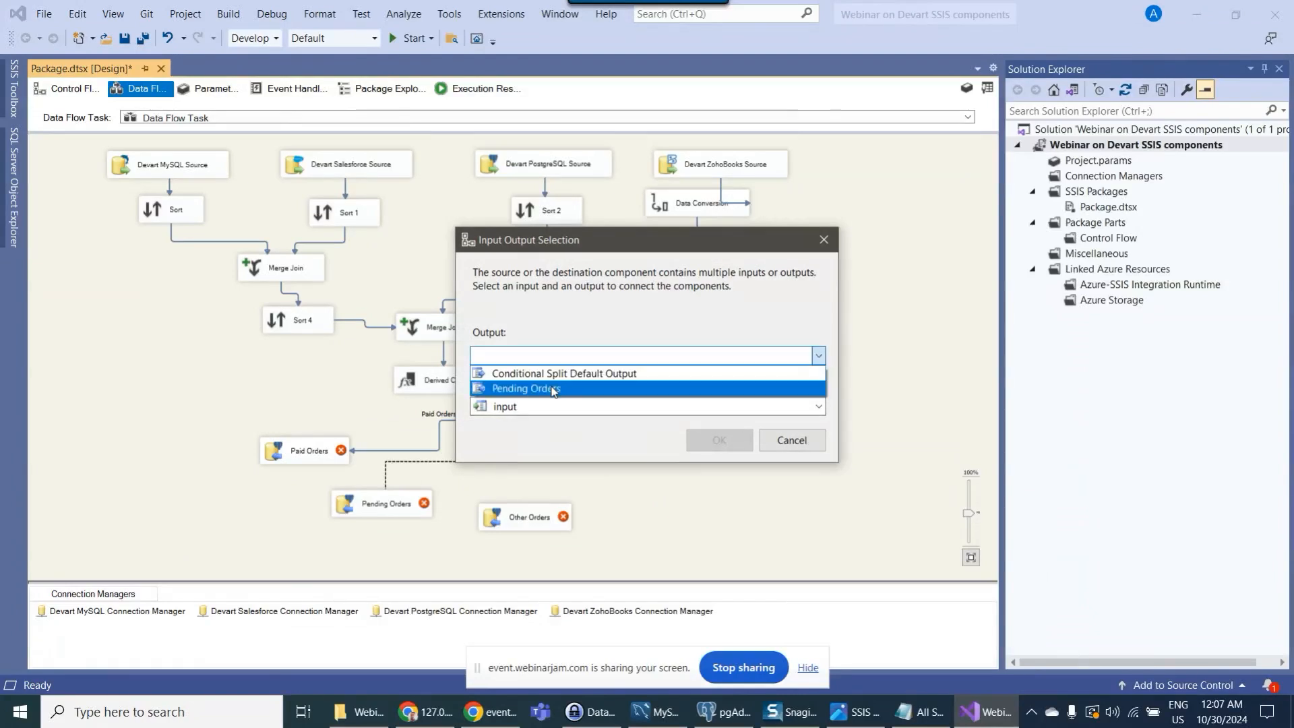
pyautogui.click(560, 384)
pyautogui.click(707, 440)
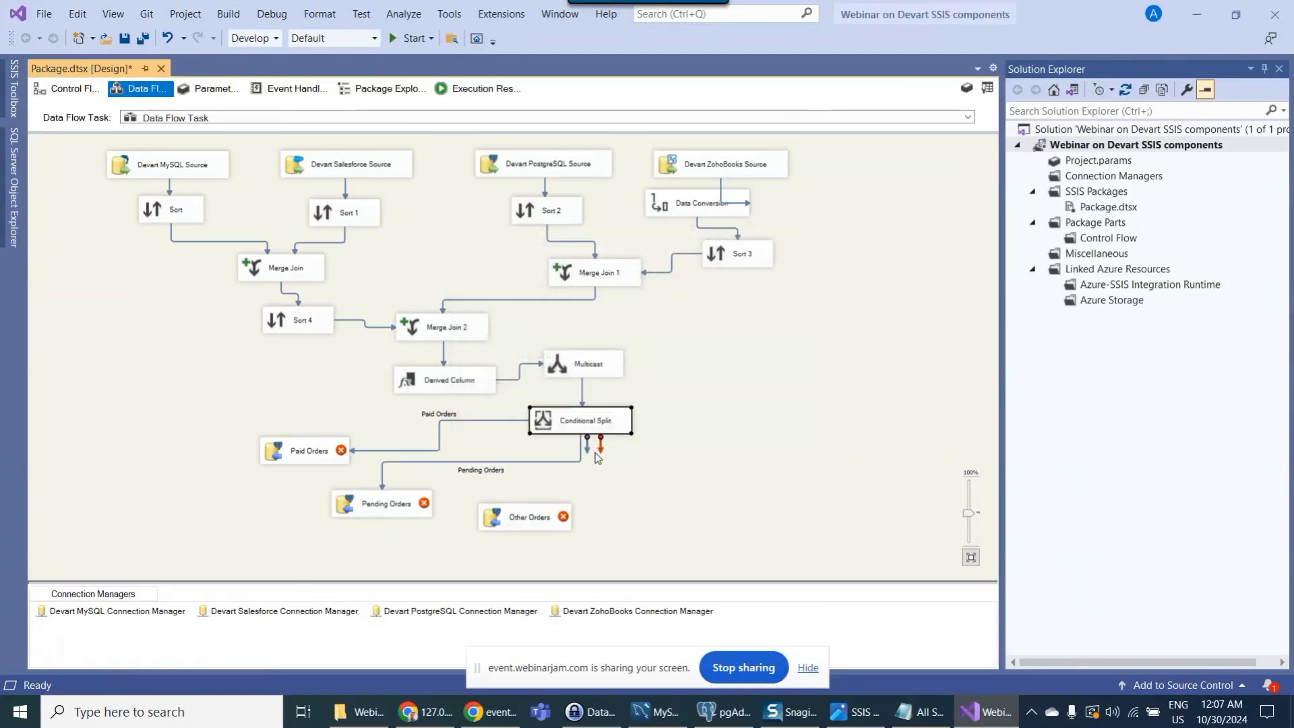
pyautogui.moveTo(586, 445); pyautogui.dragTo(548, 542)
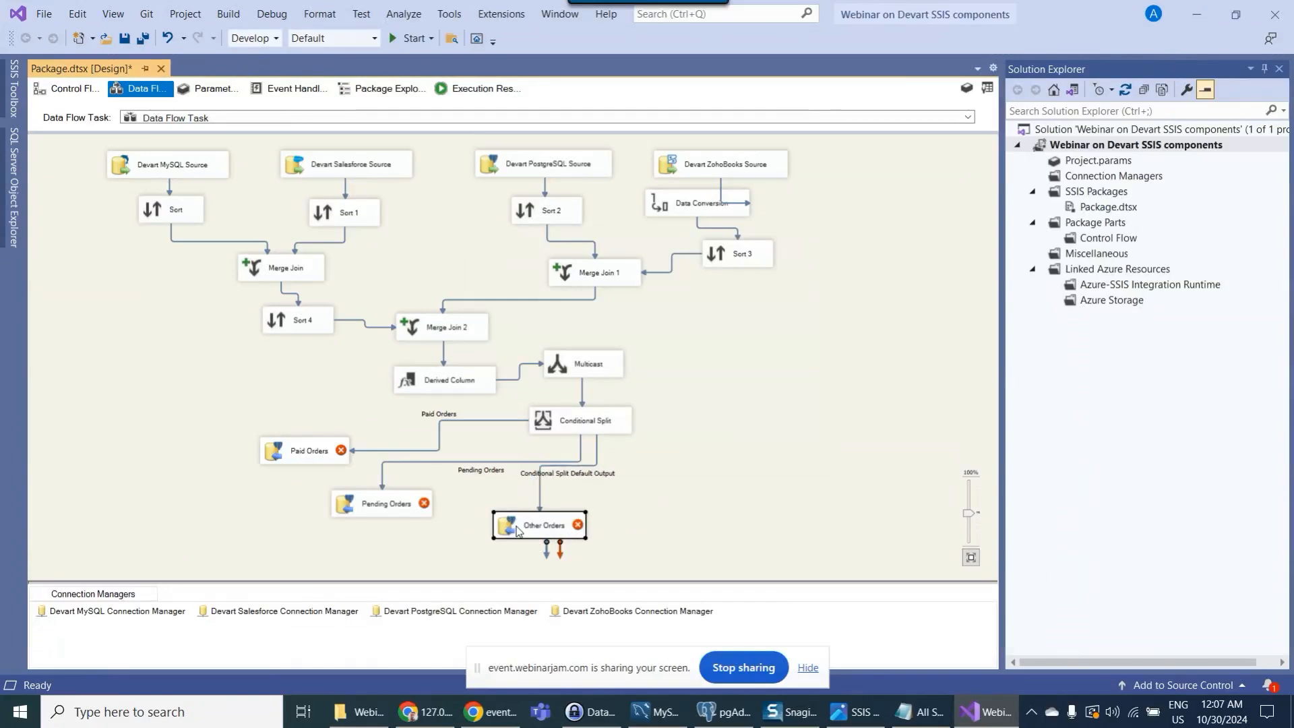
pyautogui.moveTo(313, 455); pyautogui.dragTo(338, 442)
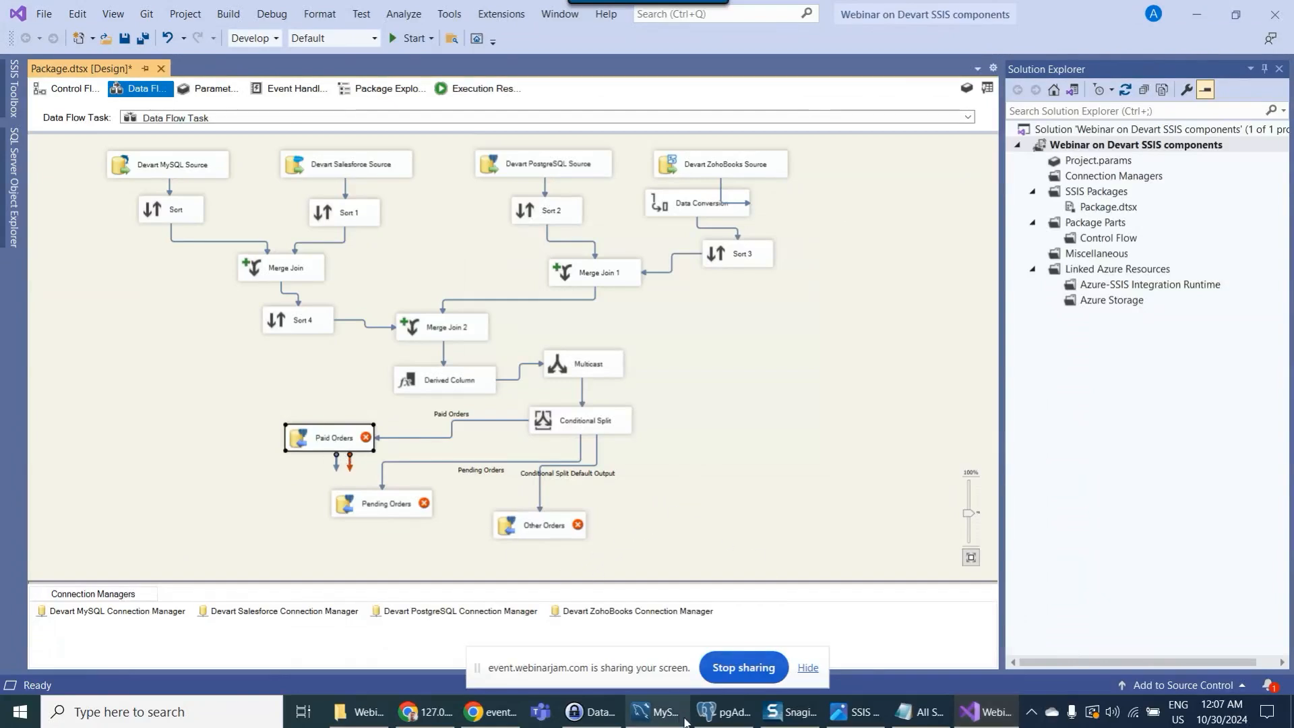
# - Check the ECommerce tables in pgAdmin and add a new connection manager of type DevartPostgreSql to the package
pyautogui.click(724, 711)
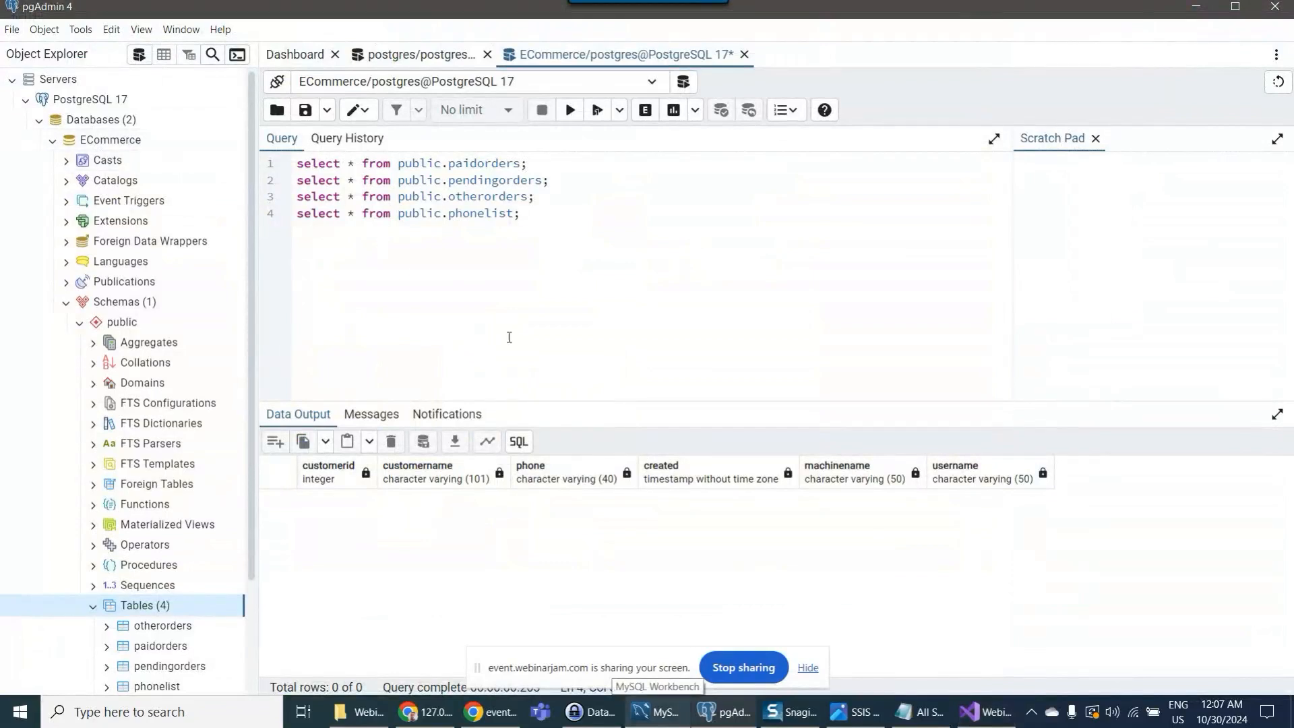
pyautogui.click(983, 718)
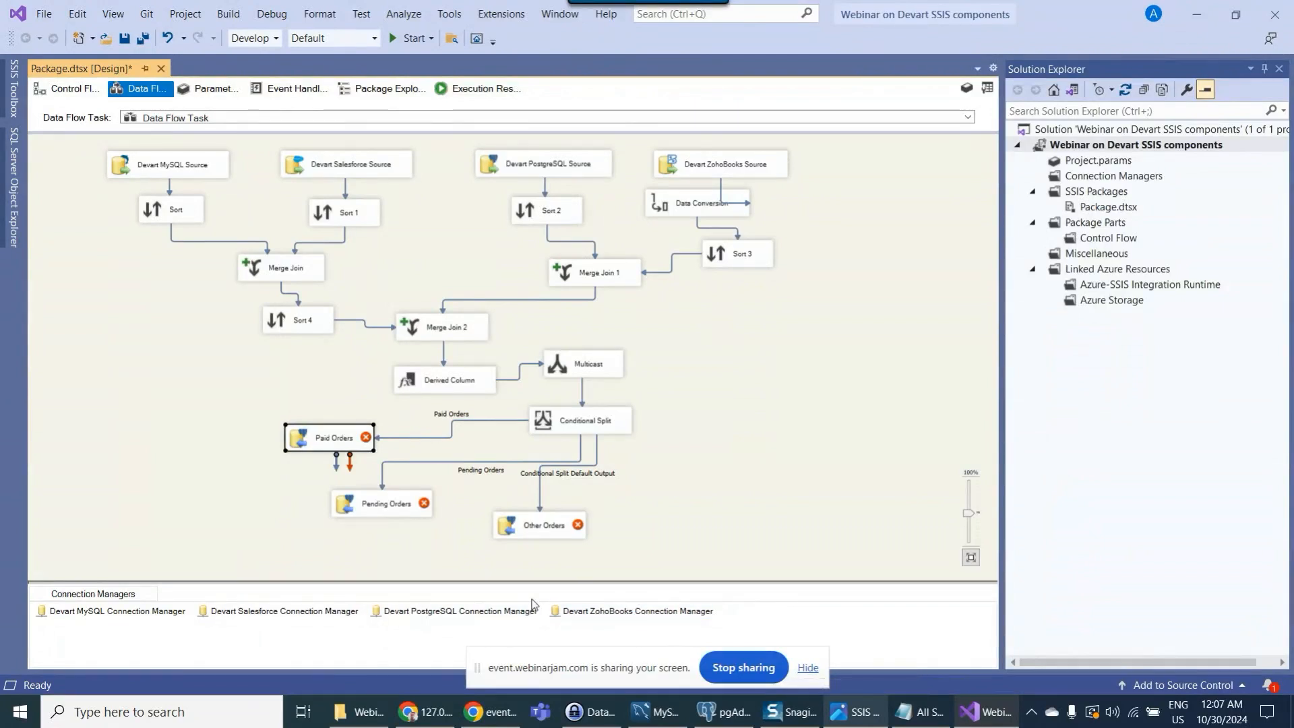
pyautogui.rightClick(787, 625)
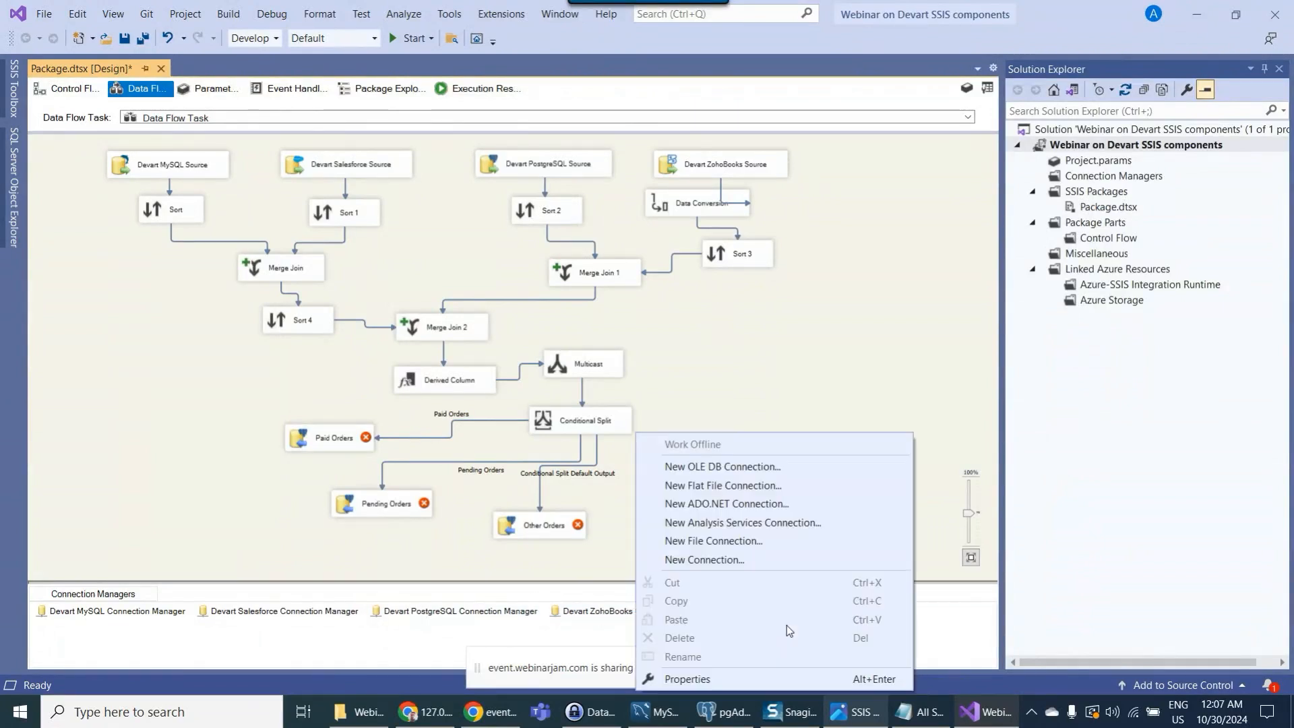
pyautogui.click(717, 560)
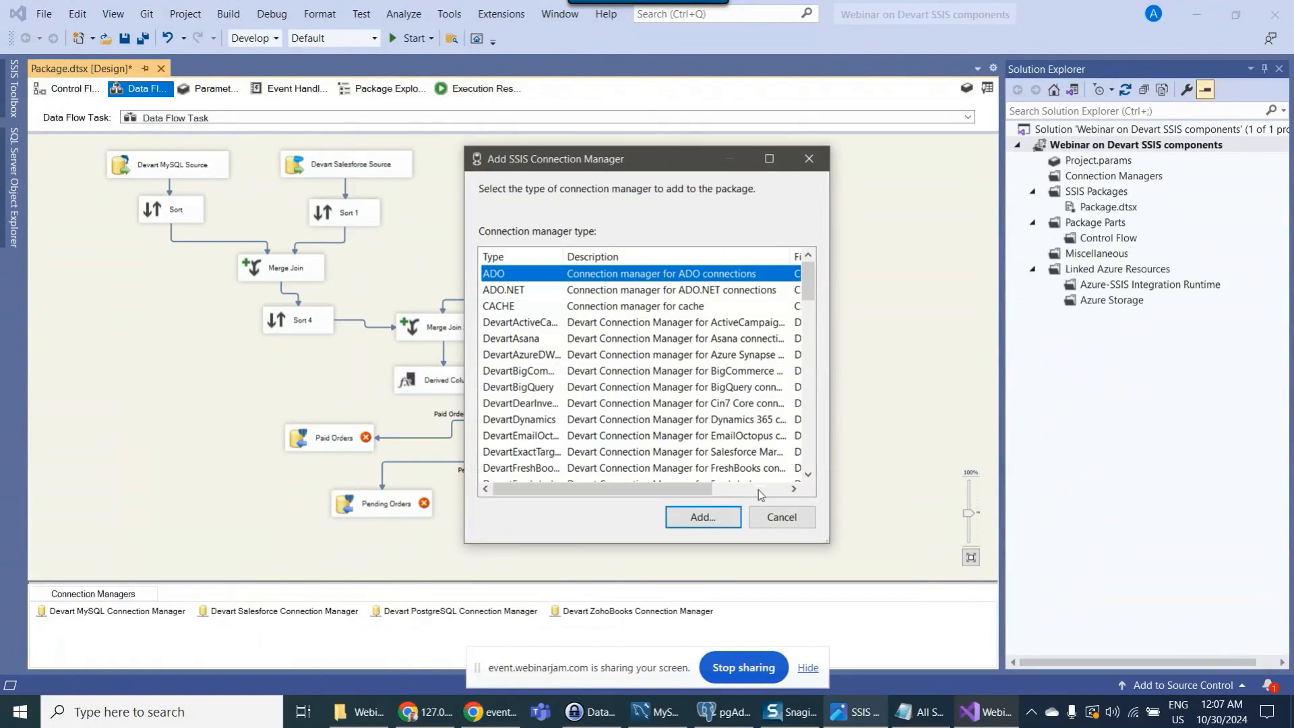
pyautogui.moveTo(828, 542); pyautogui.dragTo(914, 586)
pyautogui.moveTo(564, 257); pyautogui.dragTo(626, 257)
pyautogui.scroll(-2, 605, 361)
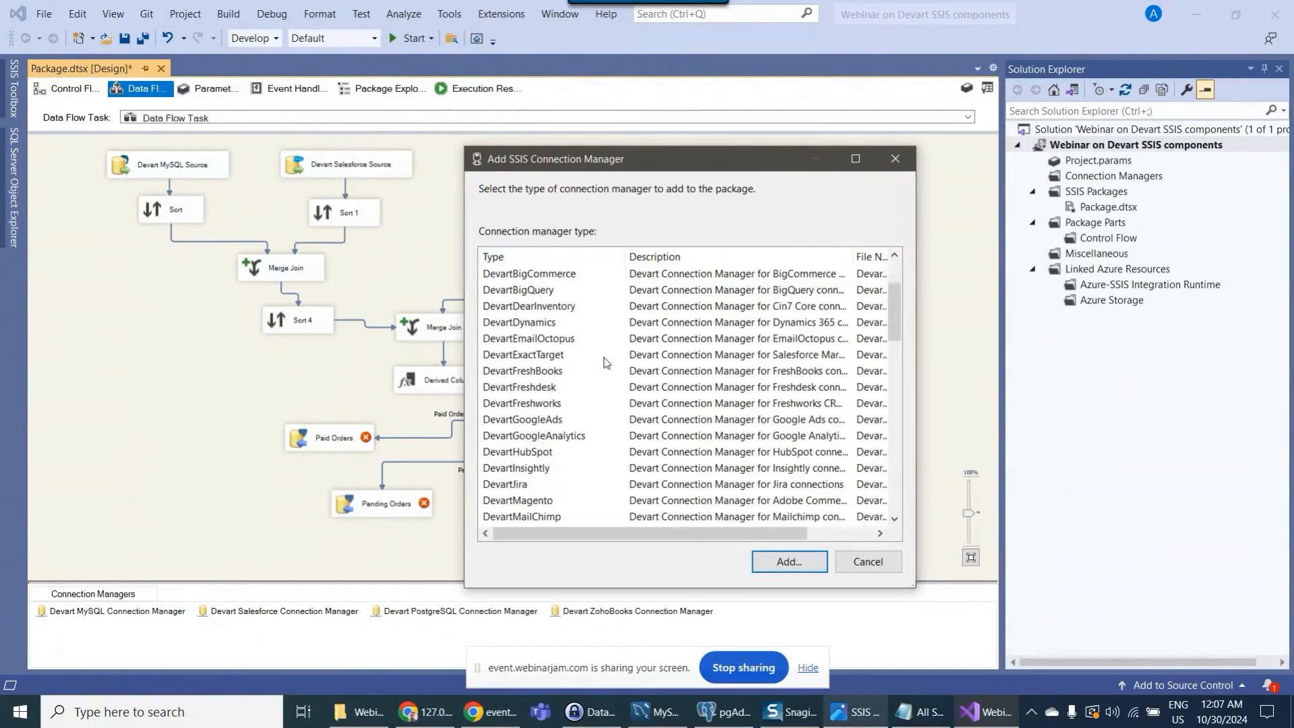
pyautogui.scroll(-4, 605, 362)
pyautogui.click(549, 437)
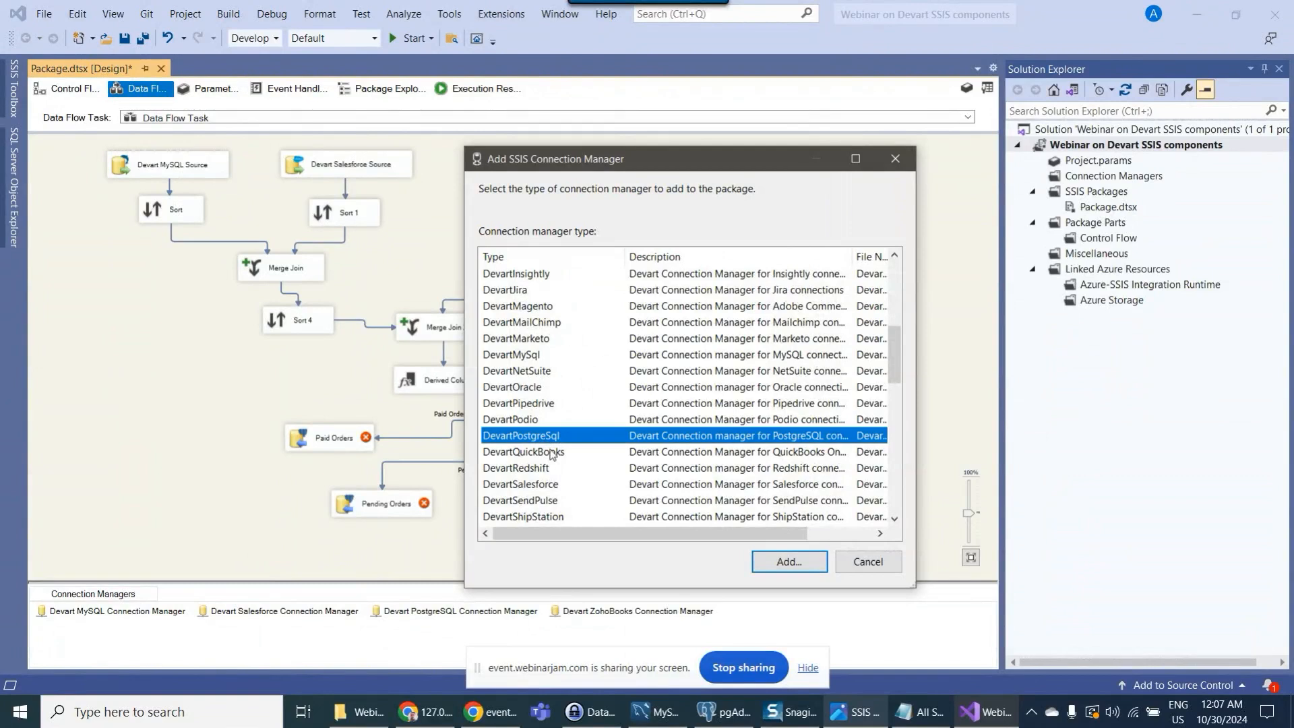
pyautogui.click(787, 565)
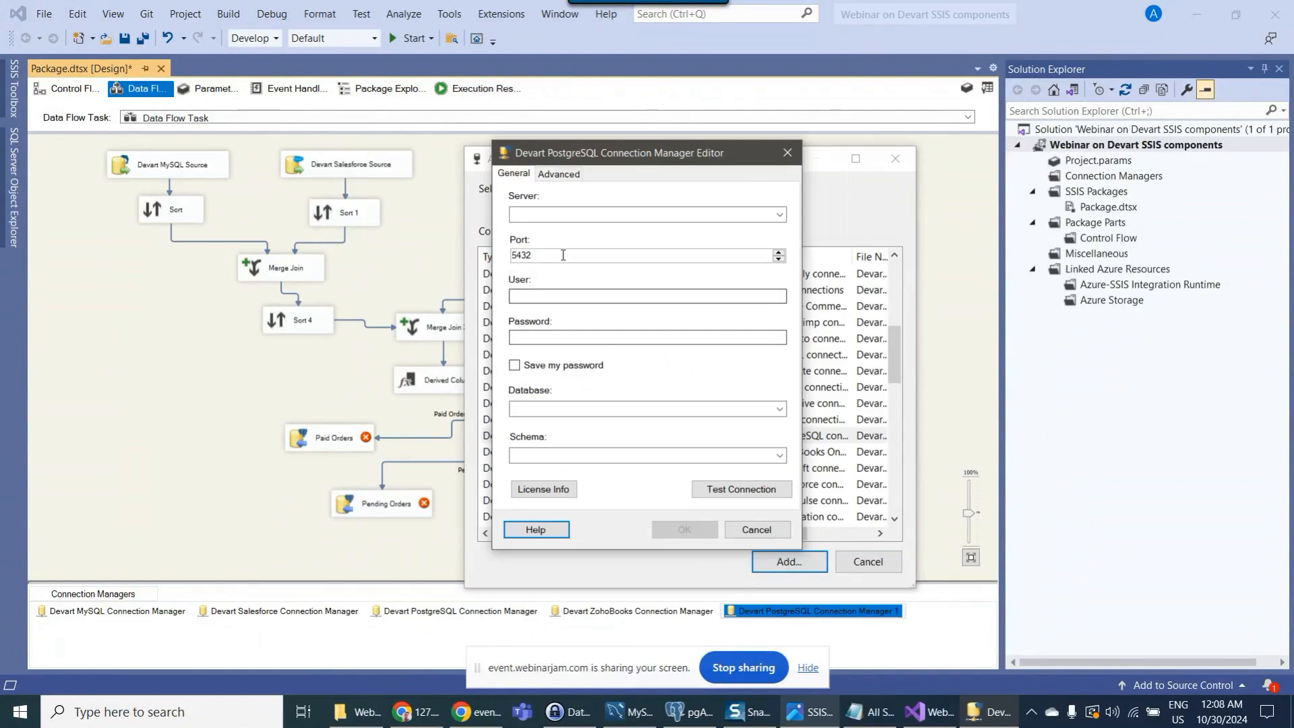
# - Copy the host name from the PostgreSQL 17 server's connection properties in pgAdmin and set the connection's server to localhost
pyautogui.click(549, 214)
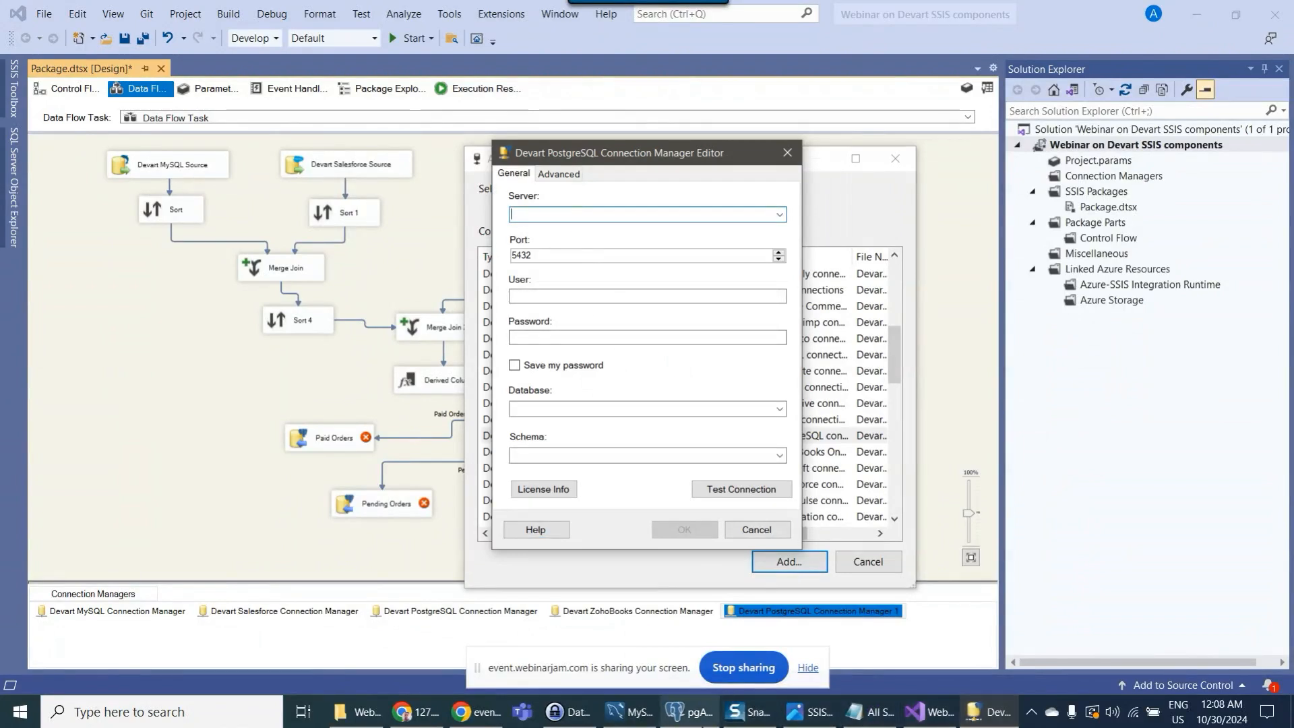
pyautogui.click(688, 712)
pyautogui.click(89, 99)
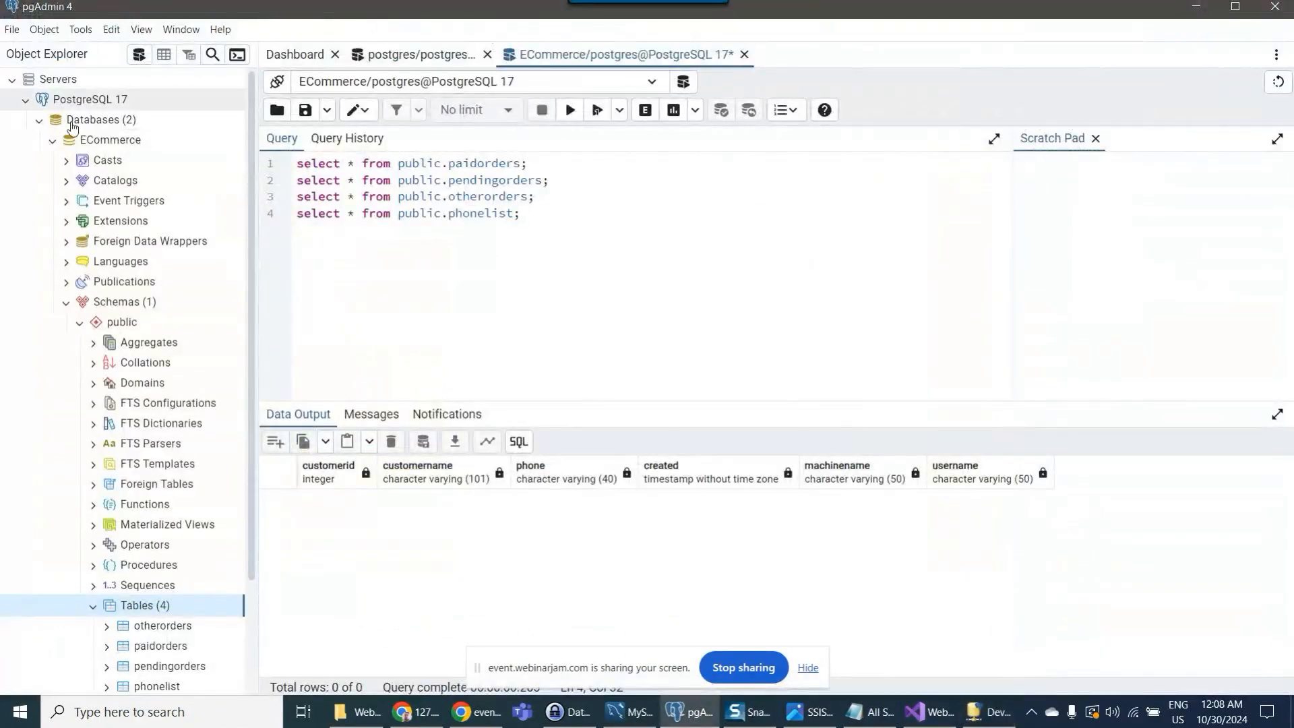
pyautogui.rightClick(93, 100)
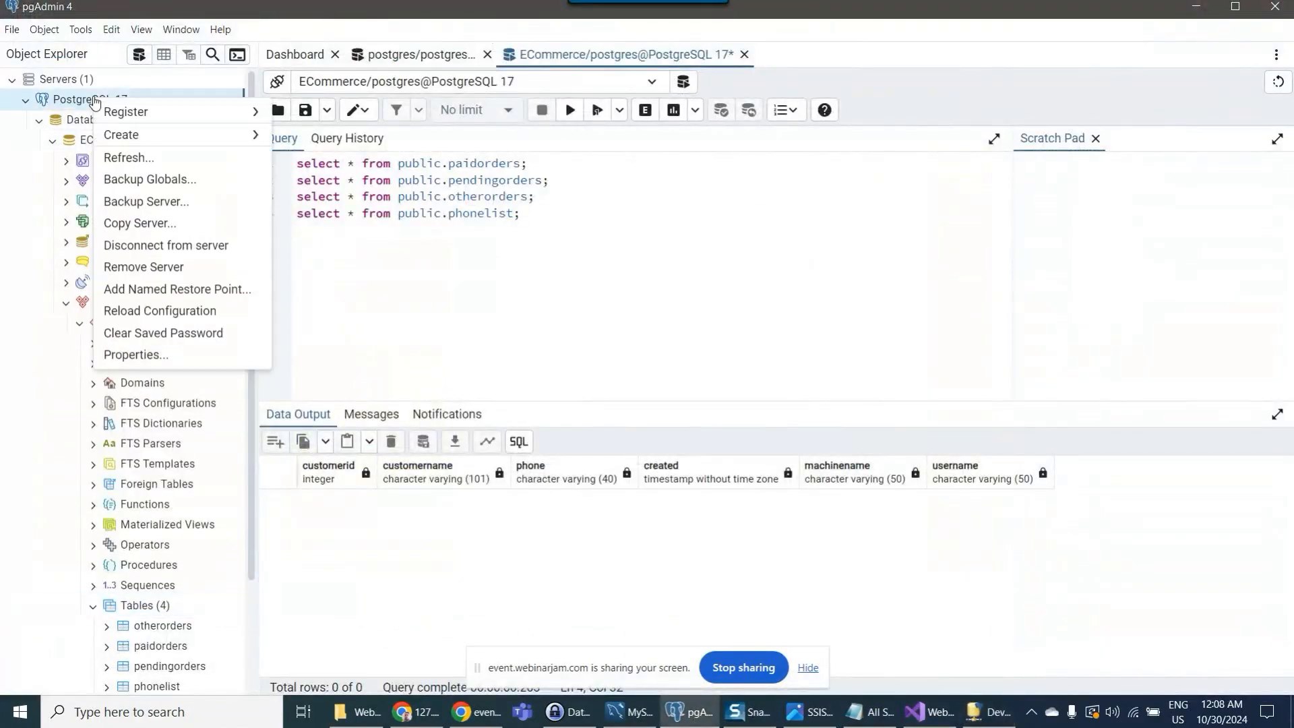
pyautogui.click(173, 357)
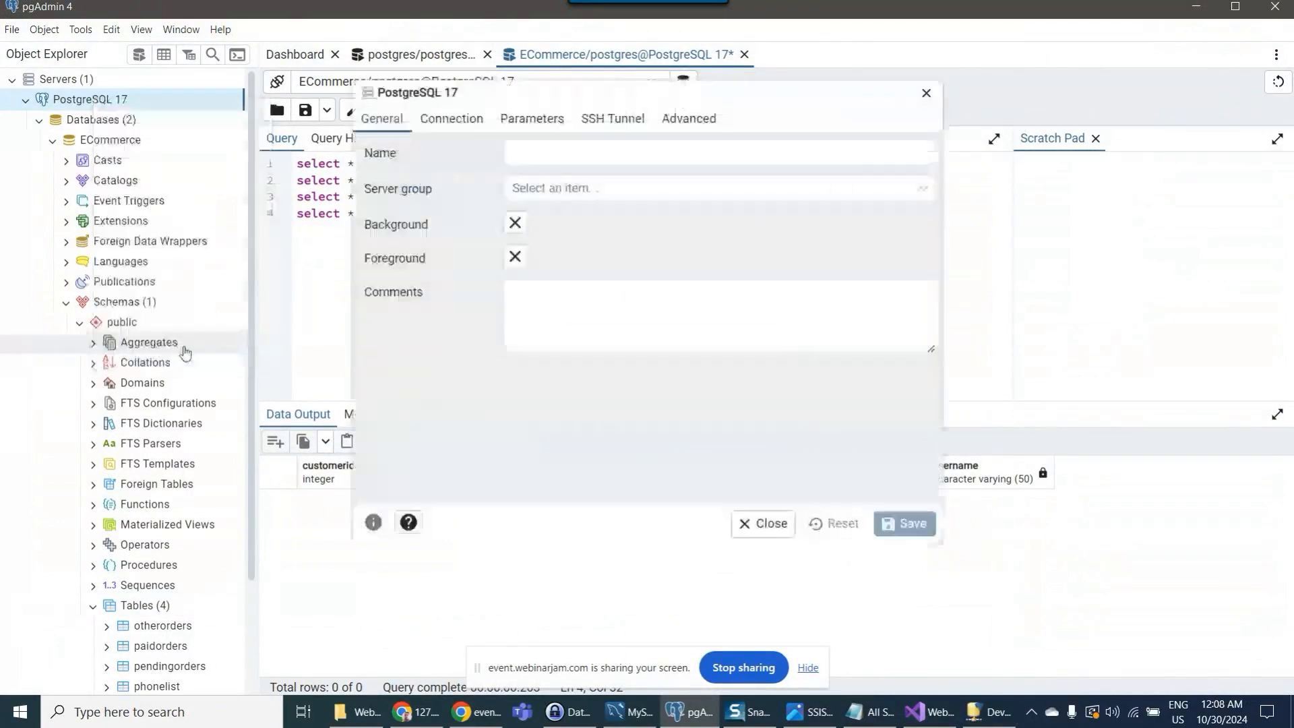
pyautogui.click(460, 120)
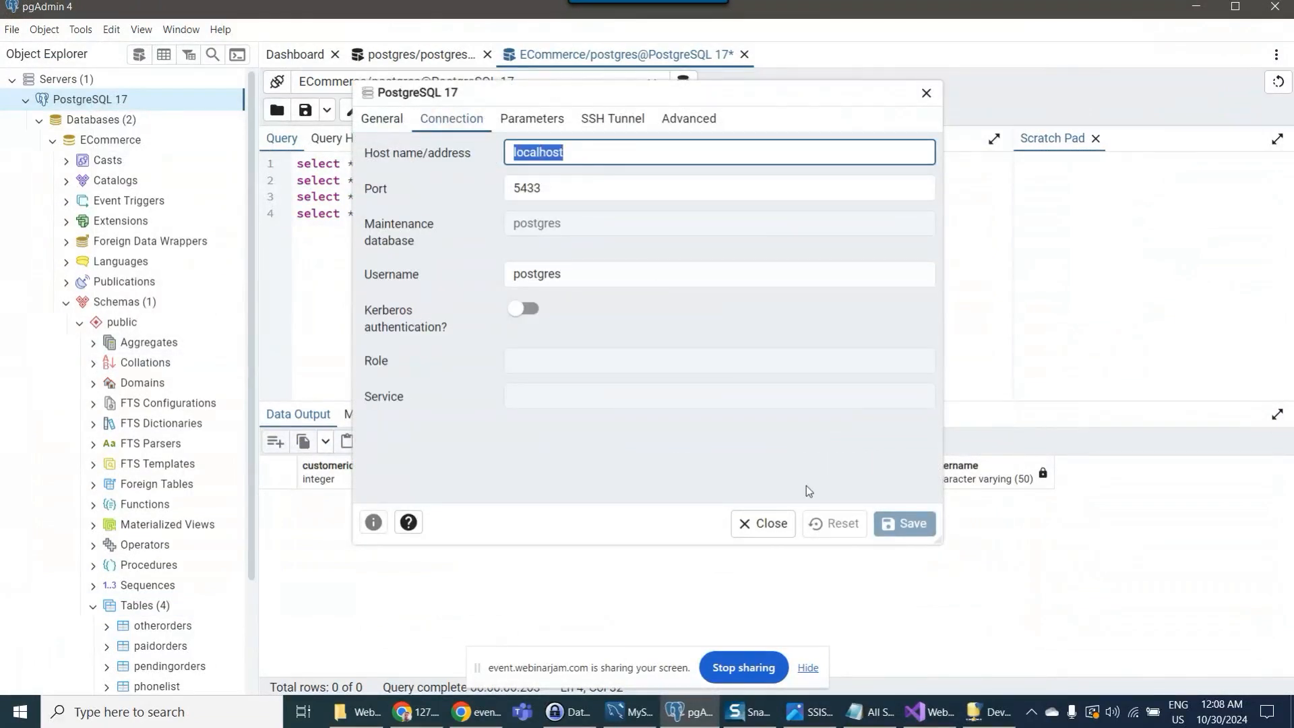
pyautogui.click(936, 715)
pyautogui.hotkey('ctrl', 'v')
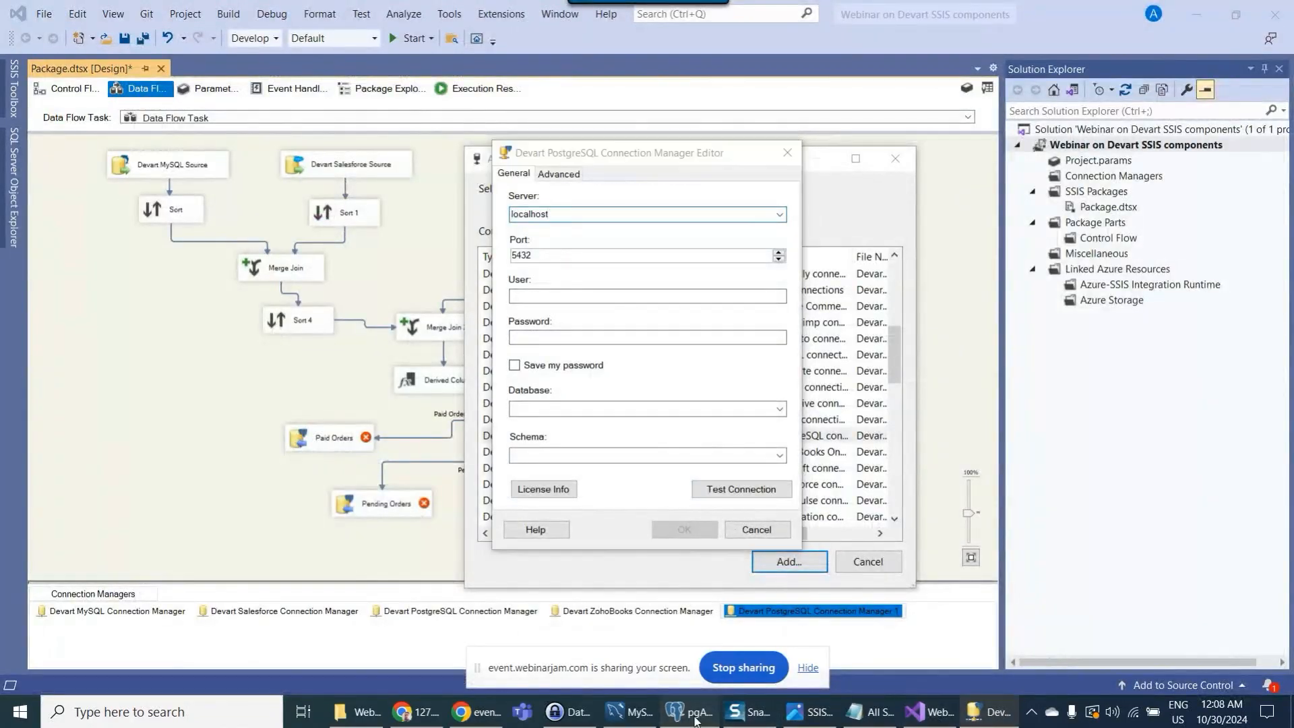
# - Set the connection's port to 5433 and its user to postgres, matching the server properties in pgAdmin
pyautogui.click(694, 713)
pyautogui.click(992, 712)
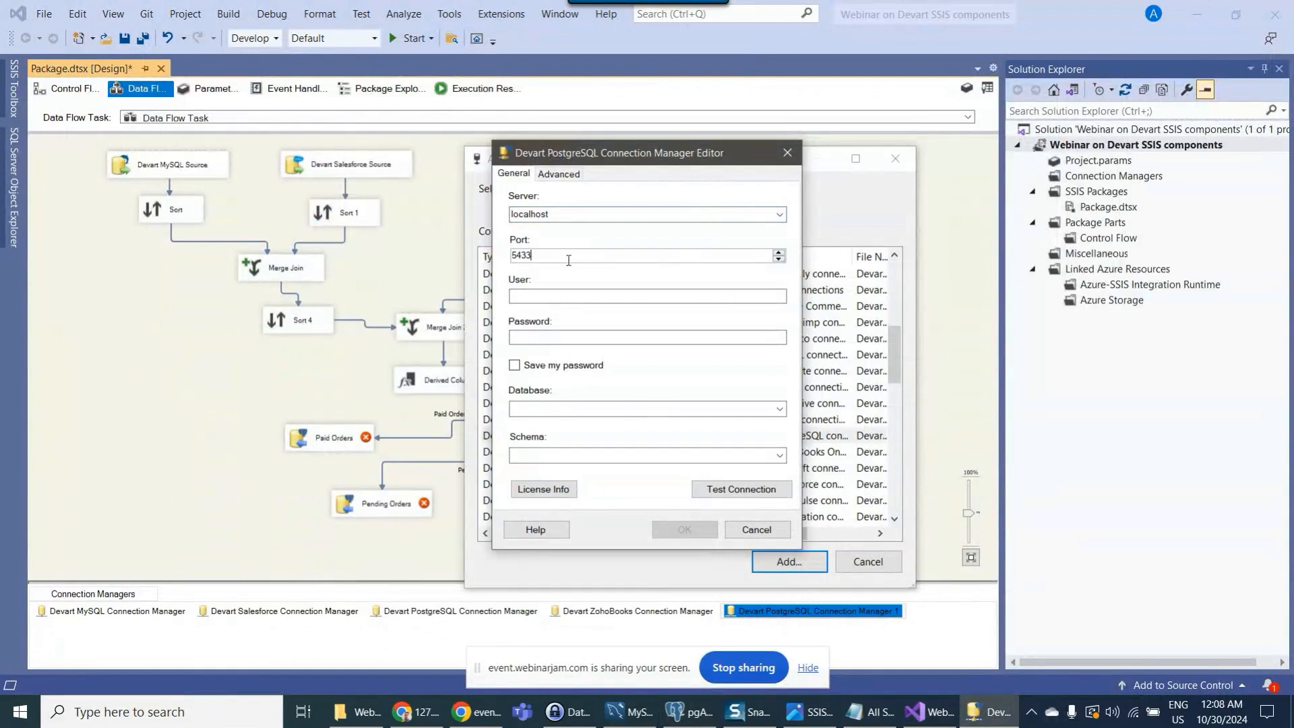
pyautogui.click(681, 720)
pyautogui.moveTo(562, 275); pyautogui.dragTo(478, 292)
pyautogui.click(977, 713)
pyautogui.click(534, 297)
pyautogui.hotkey('ctrl', 'v')
# - Enter the account password with saving enabled and choose ECommerce as the connection's database
pyautogui.click(557, 335)
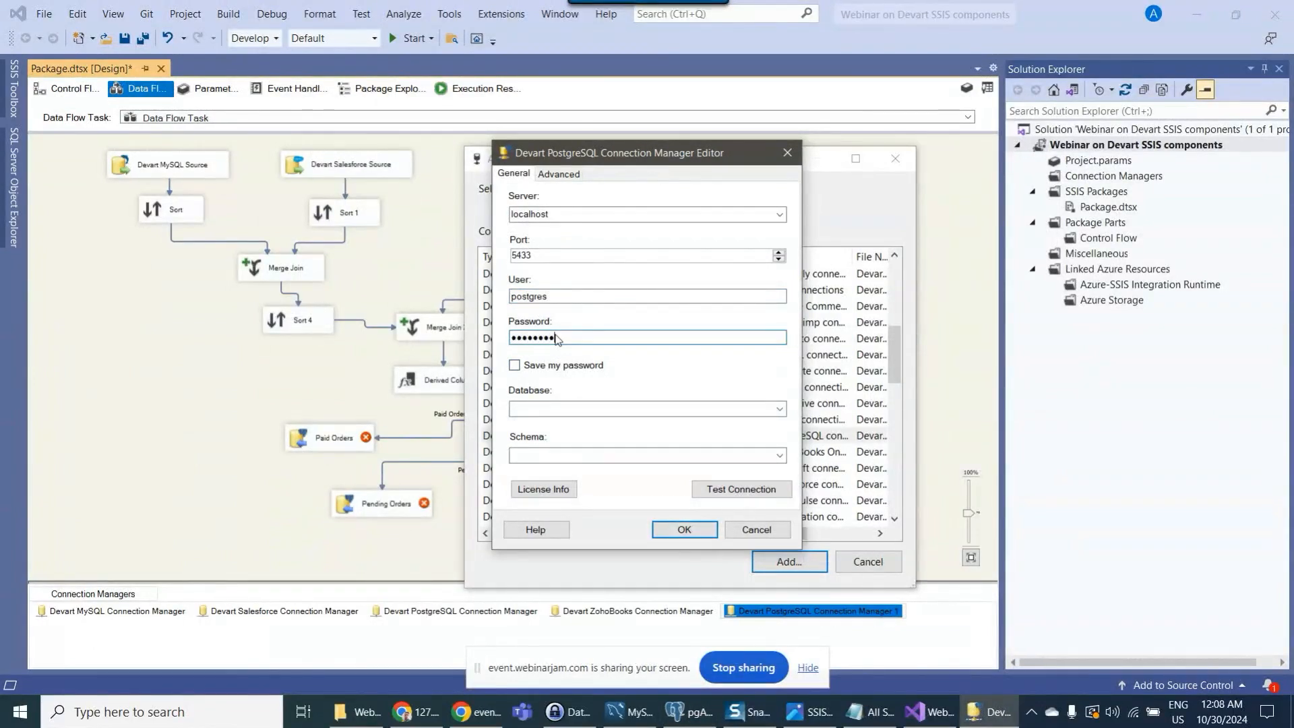
pyautogui.click(514, 365)
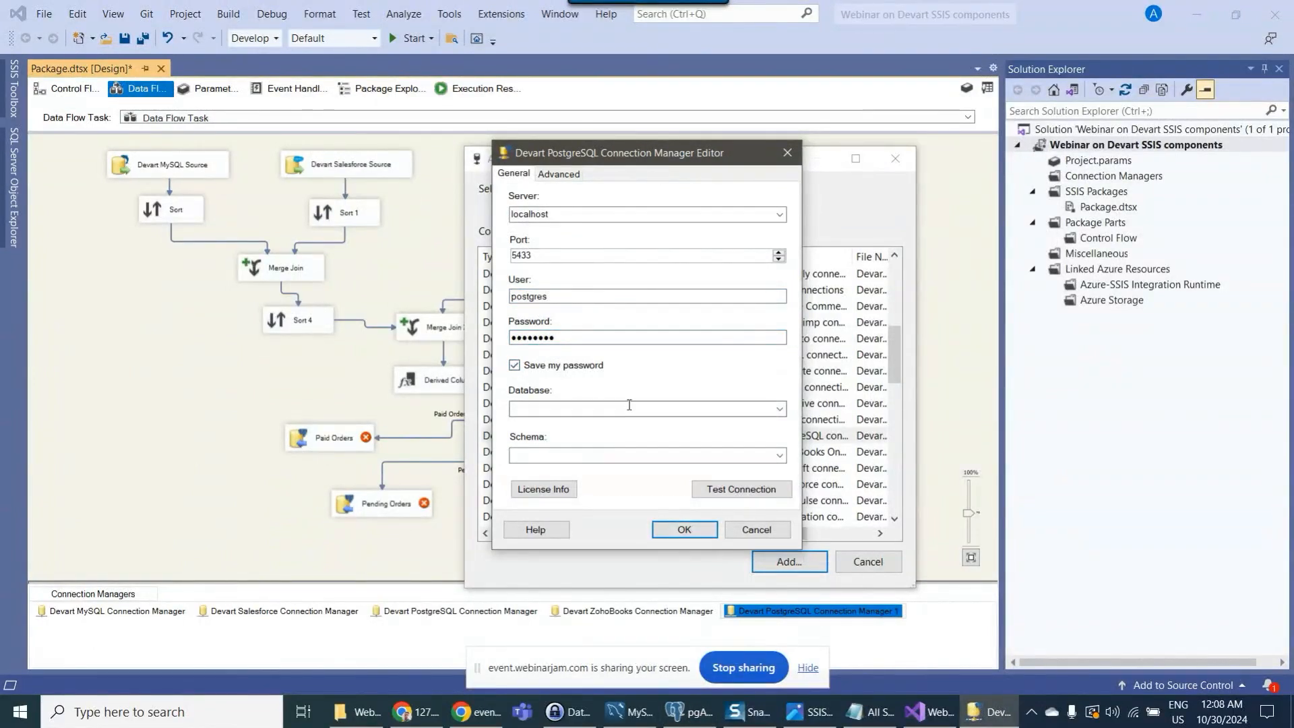
pyautogui.click(778, 408)
pyautogui.click(665, 423)
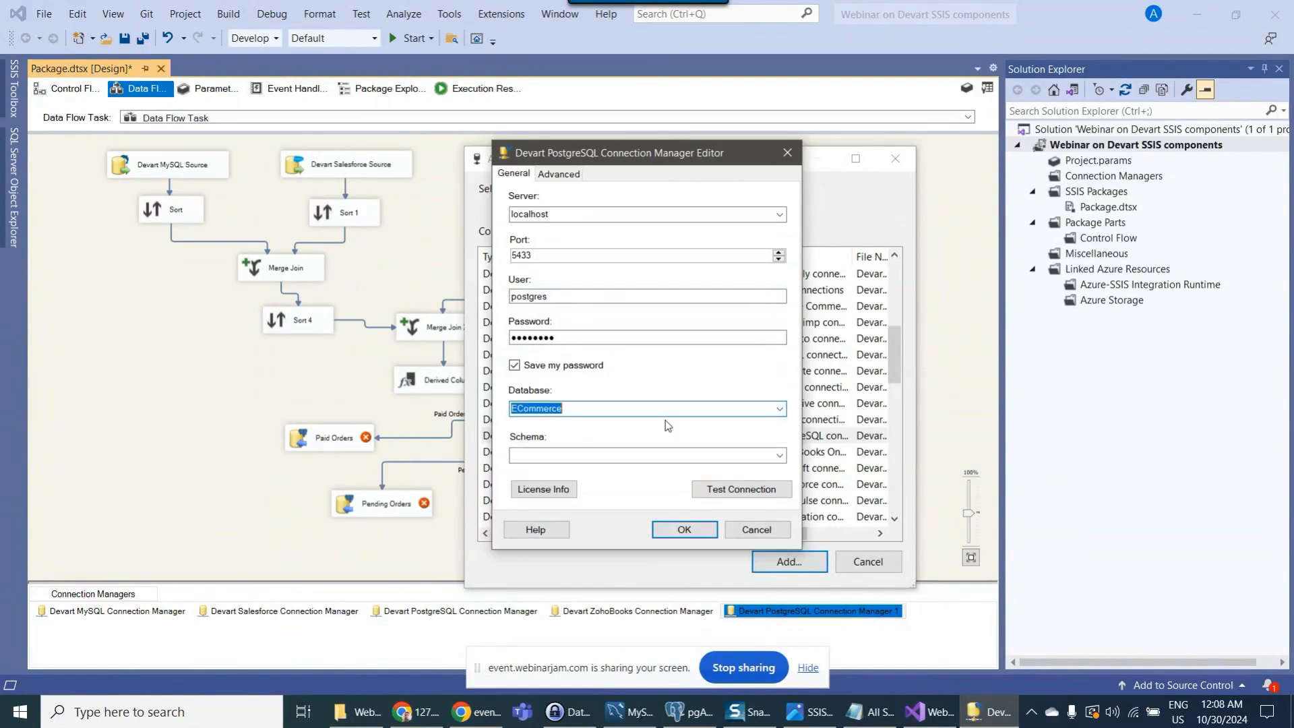
# - Test the new PostgreSQL connection and accept its settings
pyautogui.click(728, 492)
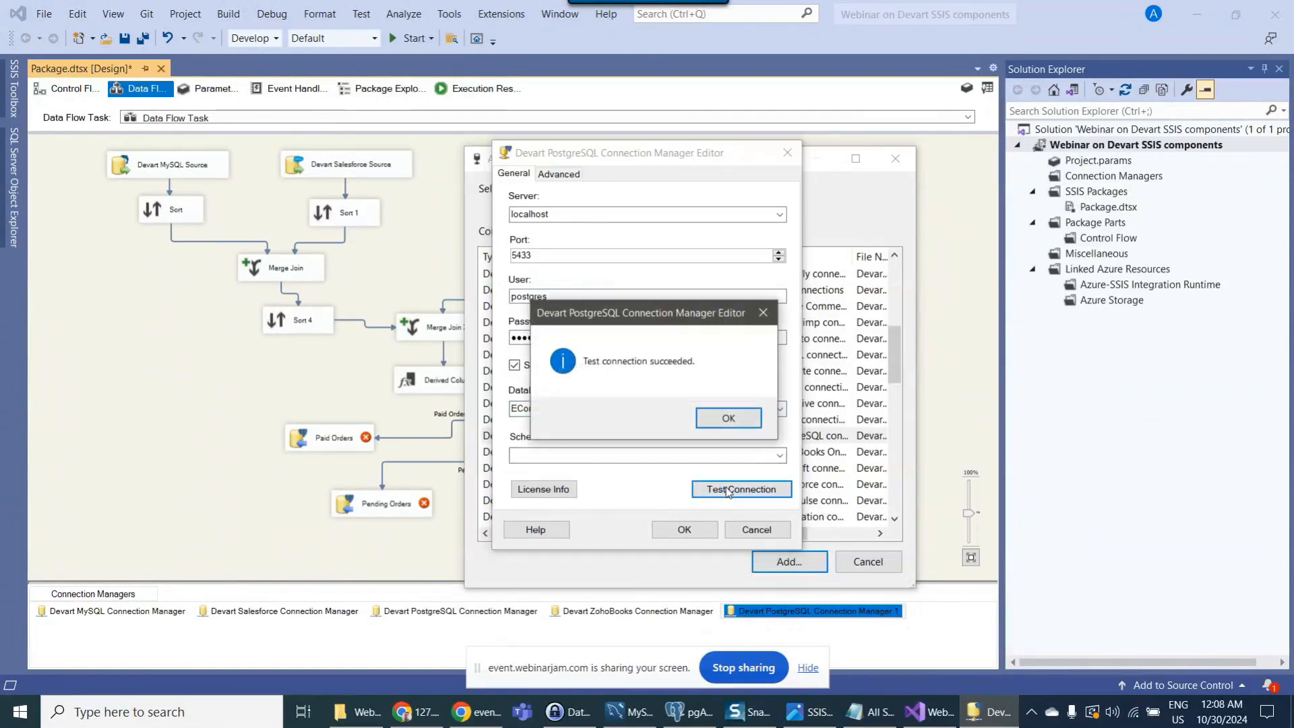
pyautogui.click(727, 418)
pyautogui.click(685, 530)
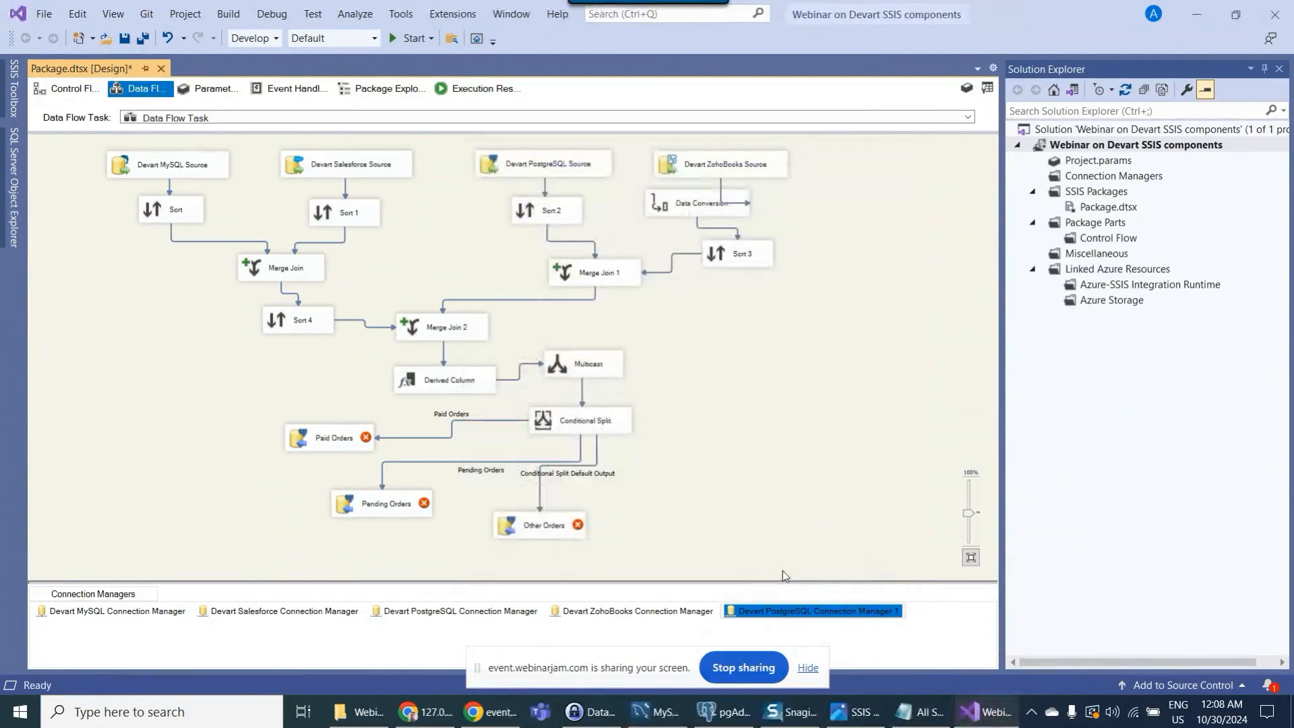
# - Rename the newly added Devart PostgreSQL connection manager as Ecommerce Postgresql
pyautogui.rightClick(795, 614)
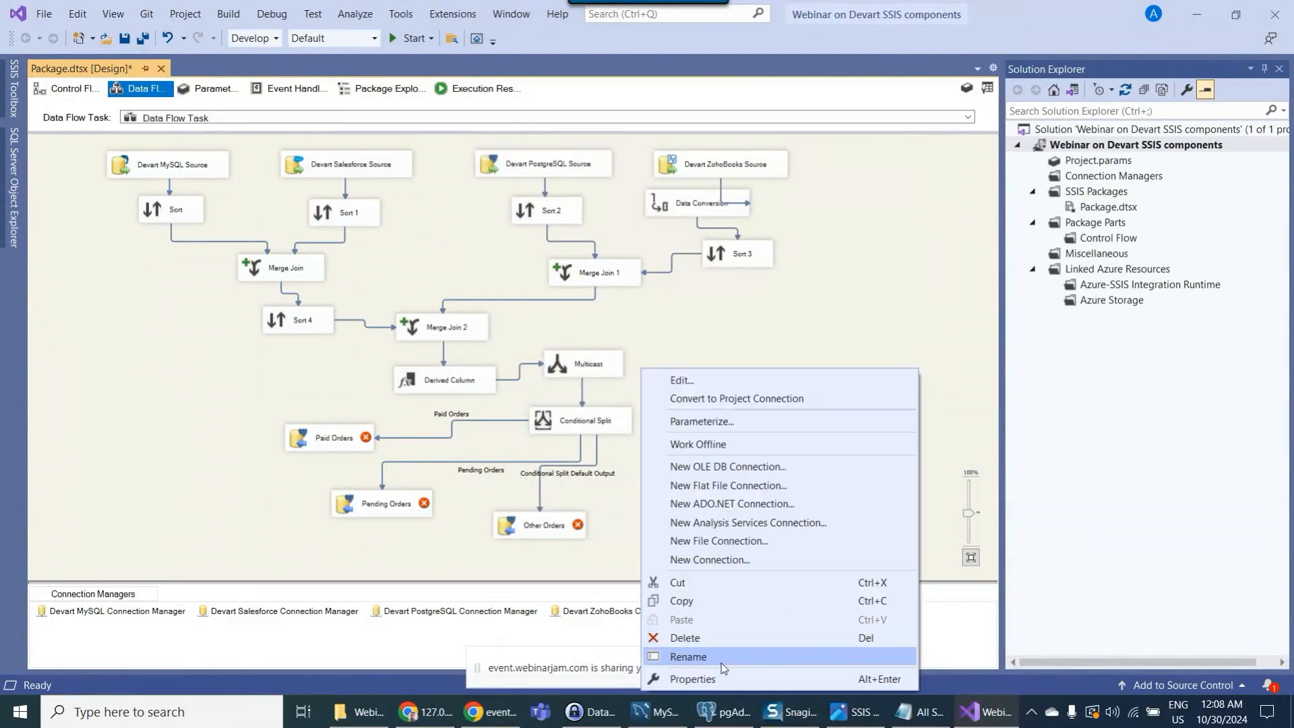
pyautogui.click(688, 657)
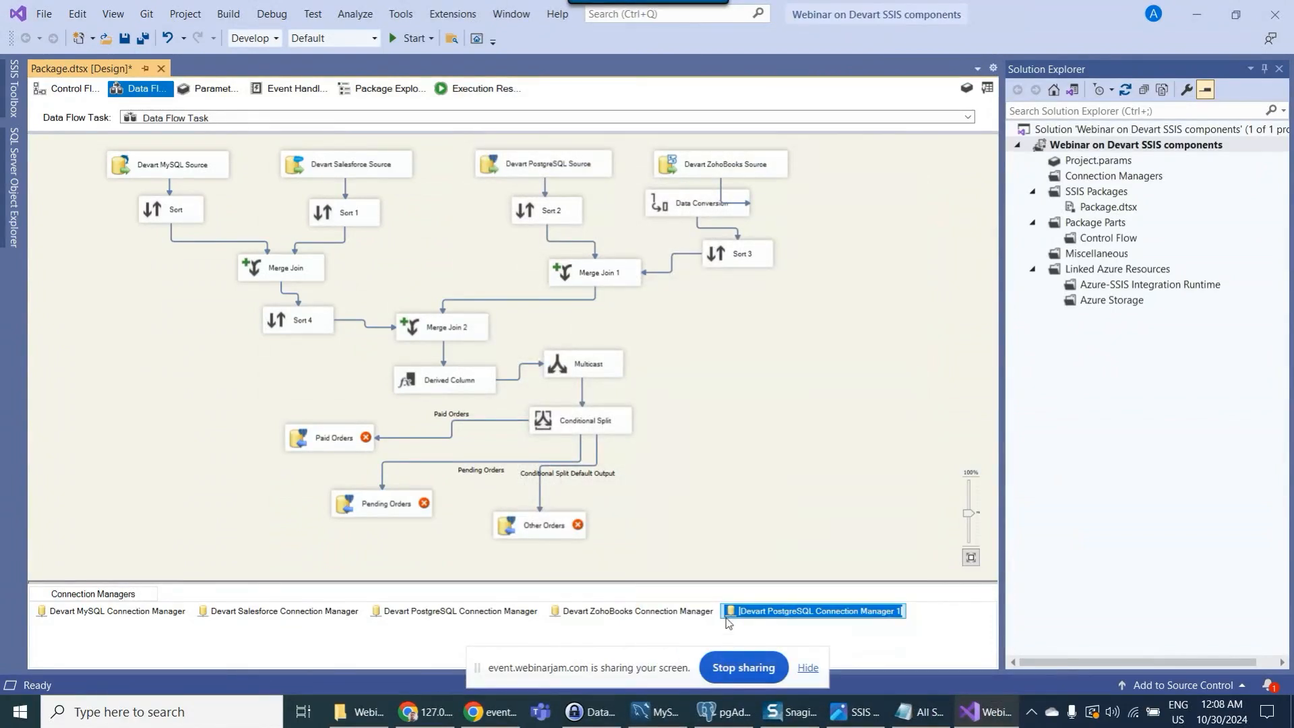
pyautogui.write('Ecommerce')
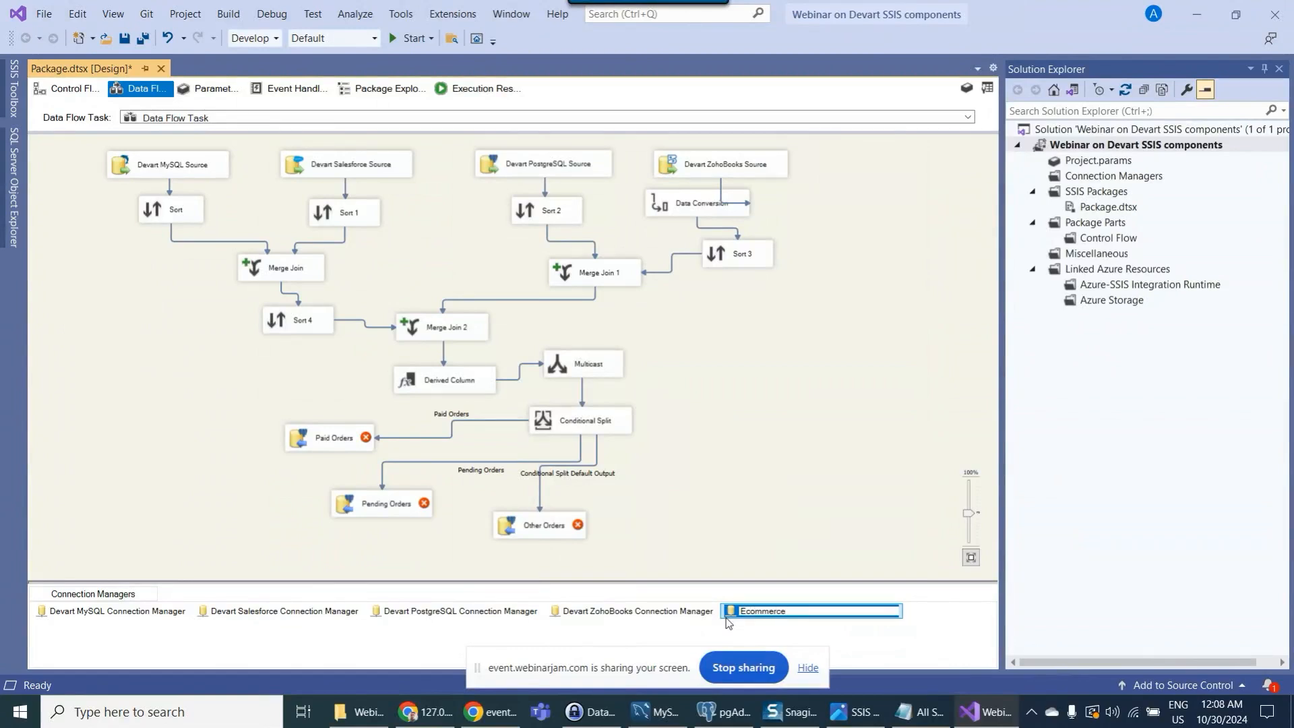
pyautogui.write(' Postgresql')
pyautogui.click(754, 449)
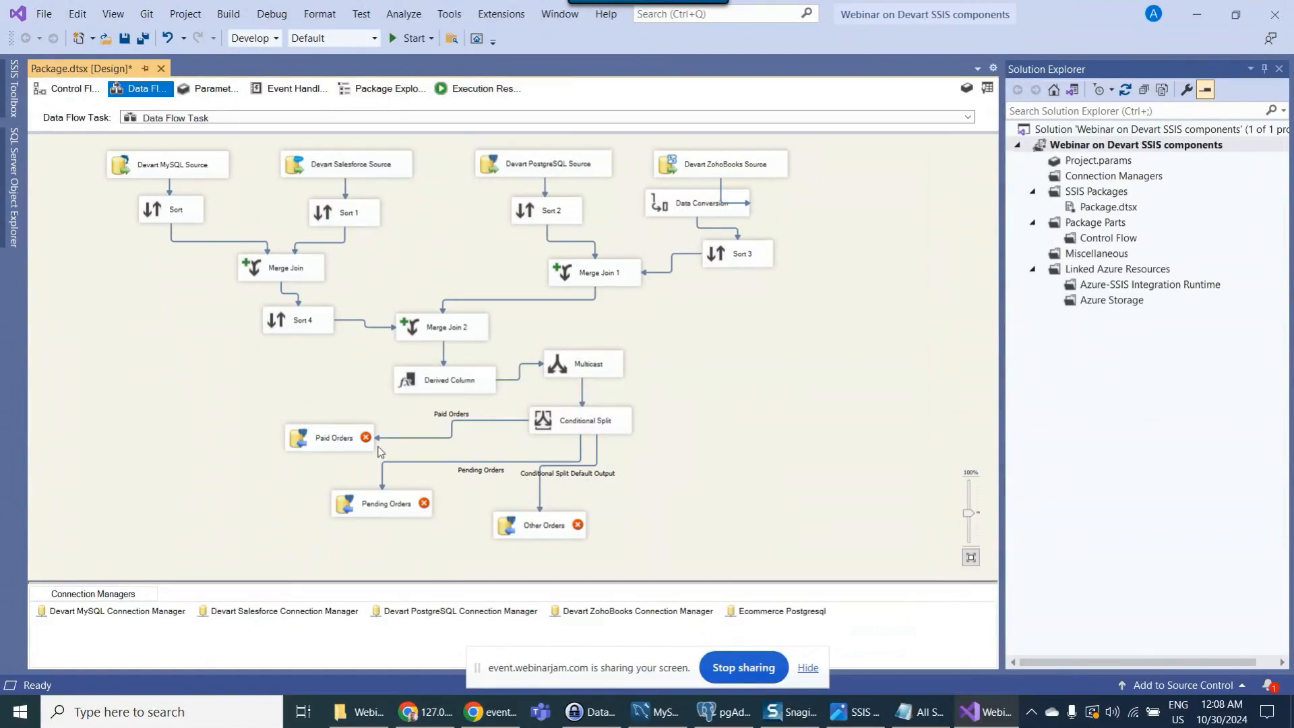
# - Assign the Ecommerce Postgresql connection manager to the Paid Orders destination in its advanced editor
pyautogui.rightClick(320, 441)
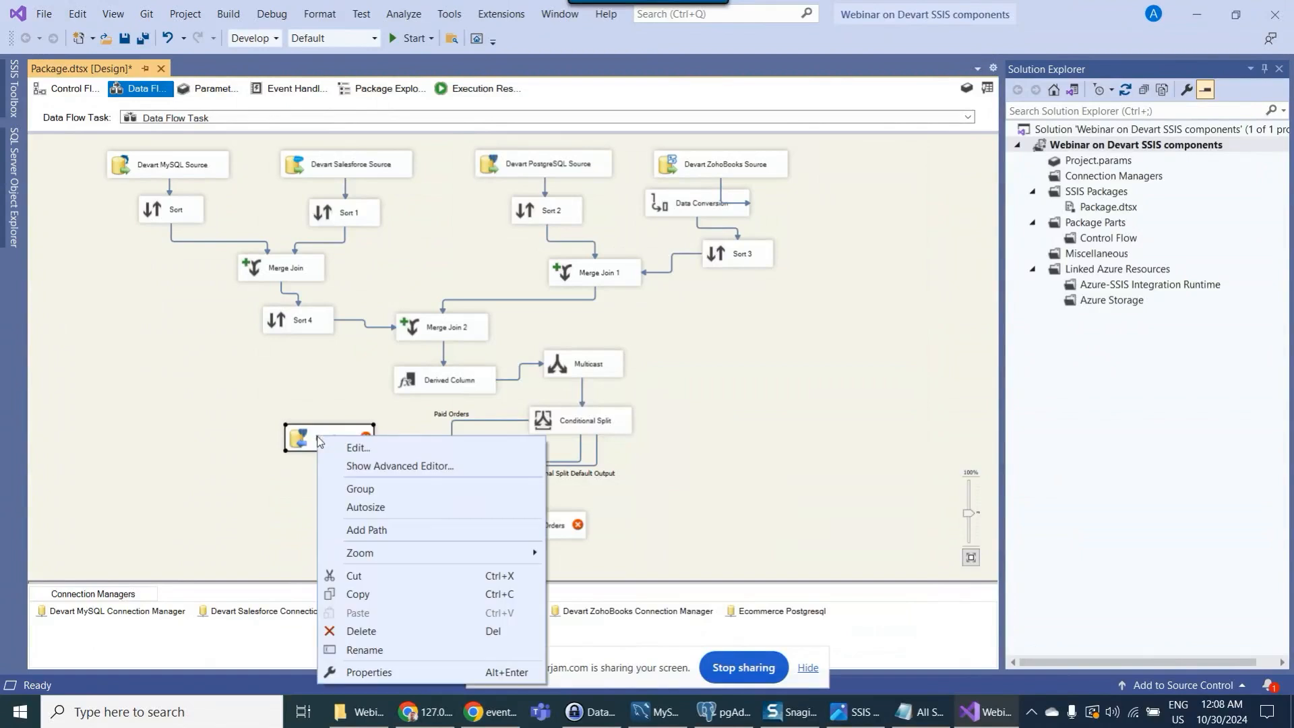
pyautogui.click(377, 465)
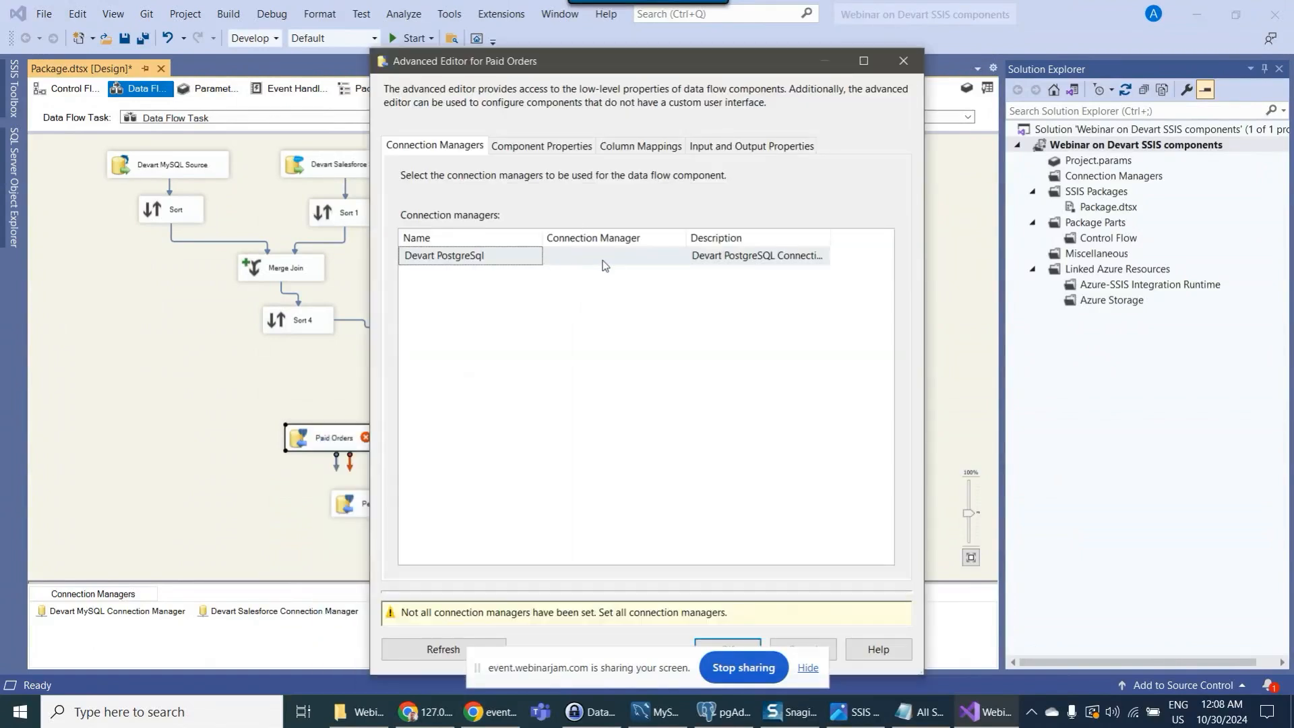
pyautogui.click(605, 260)
pyautogui.click(614, 260)
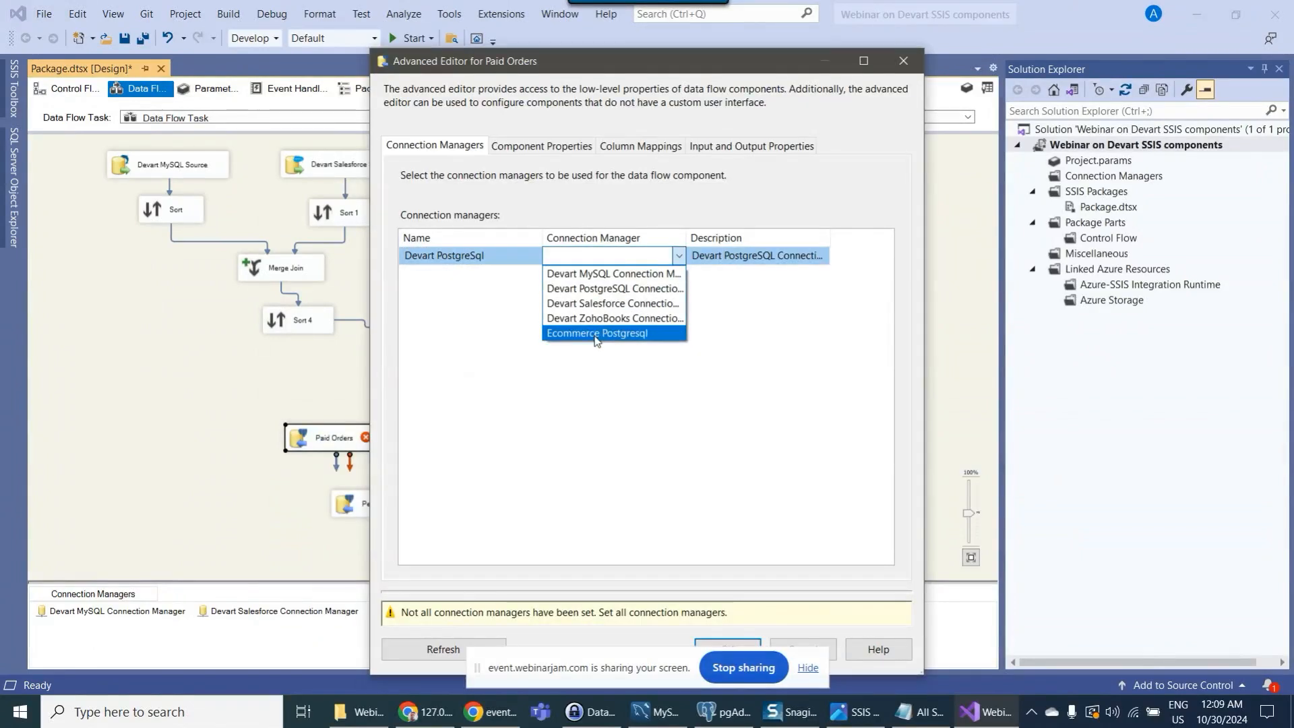
pyautogui.click(596, 335)
# - Set the Paid Orders destination's TableName to public.paidorders, check its column mappings and accept the settings
pyautogui.click(543, 146)
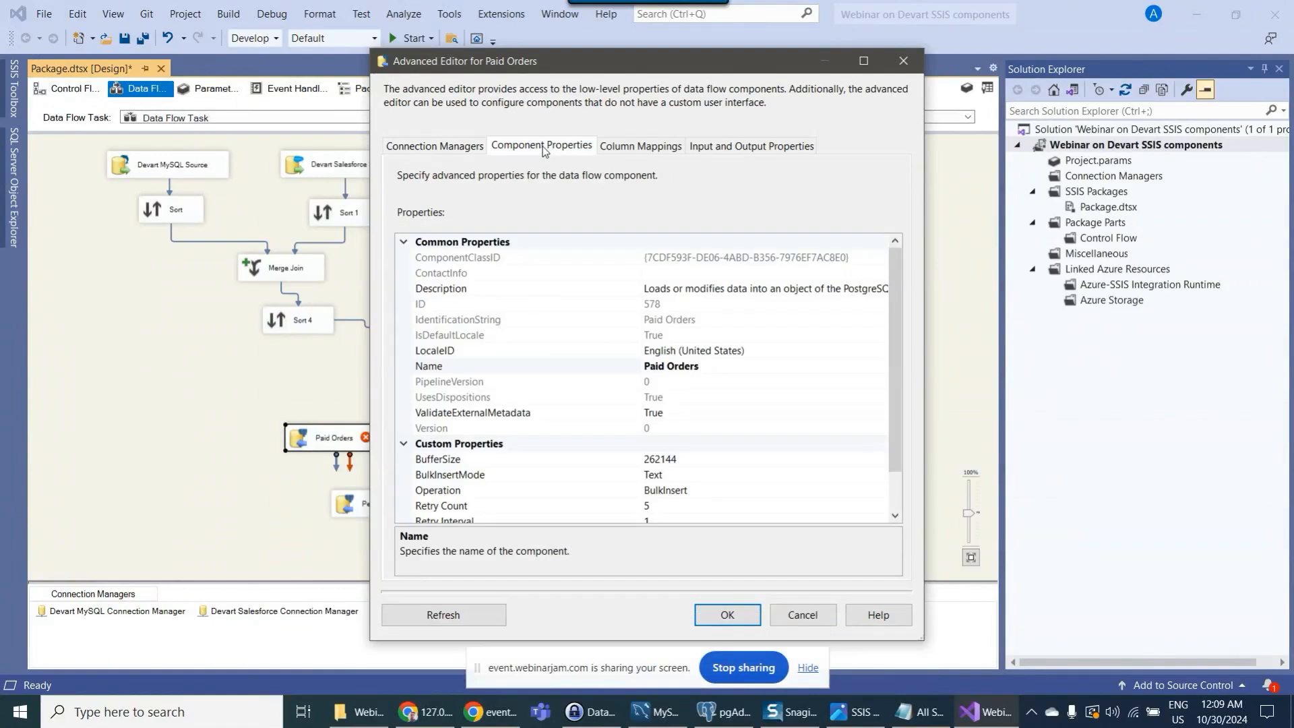
pyautogui.scroll(-1, 667, 404)
pyautogui.click(533, 488)
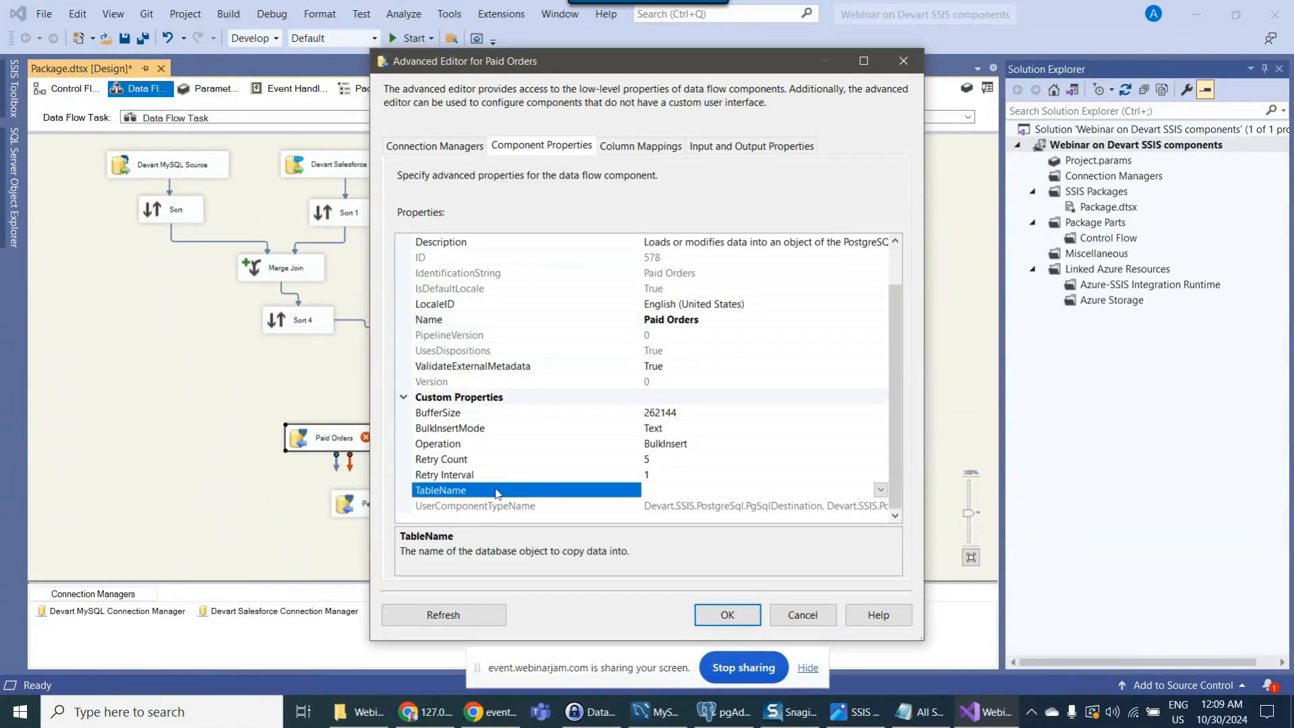
pyautogui.click(880, 489)
pyautogui.moveTo(879, 528); pyautogui.dragTo(876, 643)
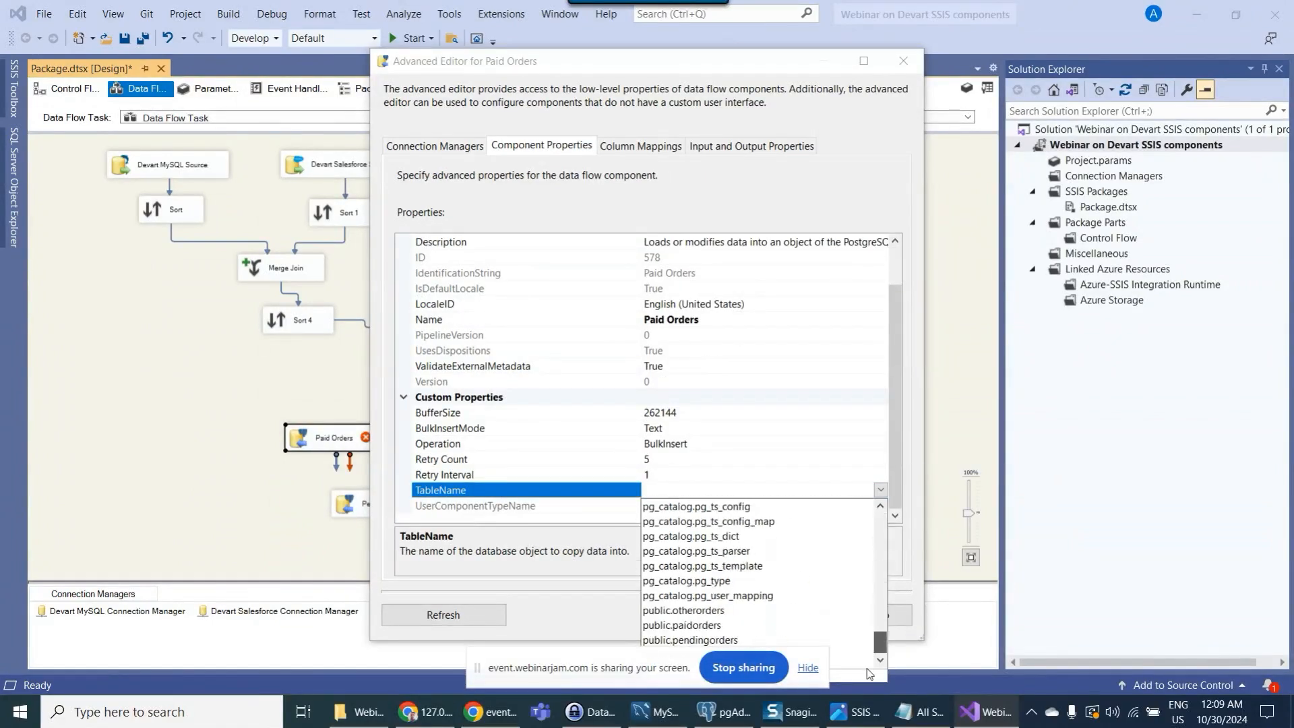
pyautogui.click(806, 623)
pyautogui.click(628, 149)
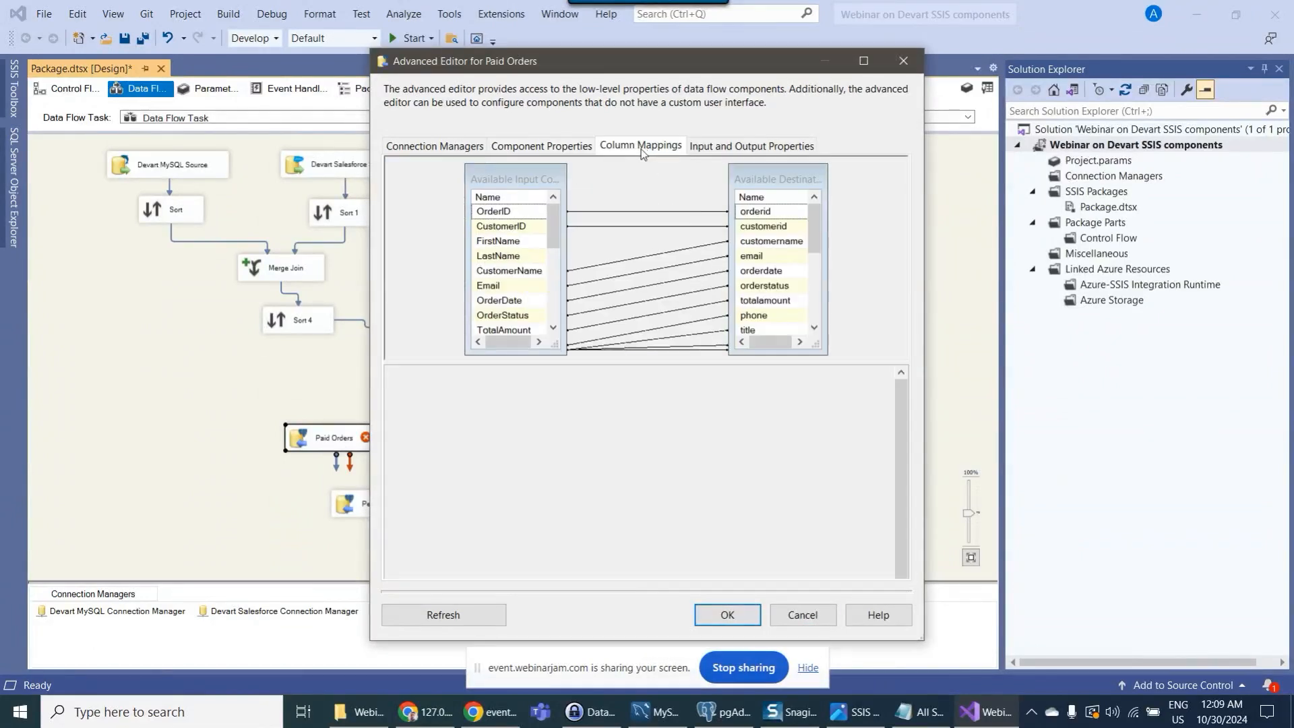
pyautogui.moveTo(908, 408)
pyautogui.mouseDown()
pyautogui.moveTo(892, 520)
pyautogui.moveTo(887, 418)
pyautogui.mouseUp()
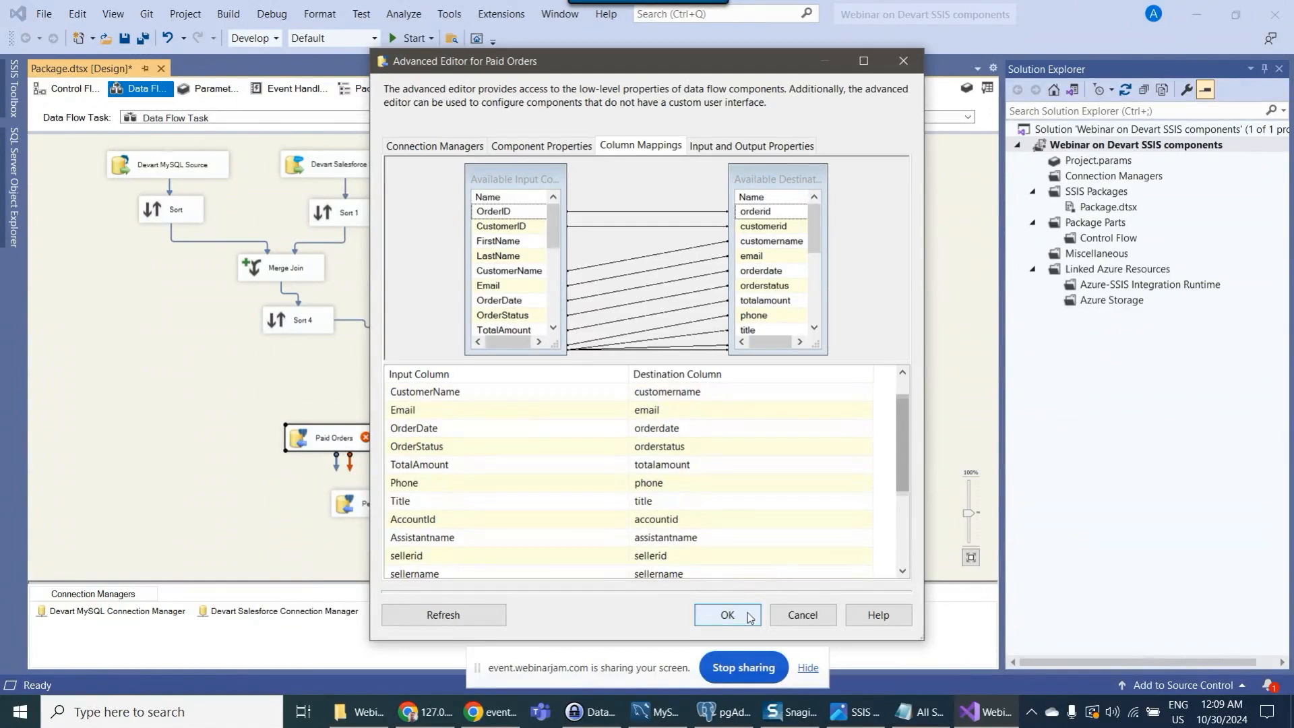
pyautogui.click(727, 614)
# - Assign the Ecommerce Postgresql connection manager to the Pending Orders destination and set its TableName to public.pendingorders
pyautogui.doubleClick(347, 516)
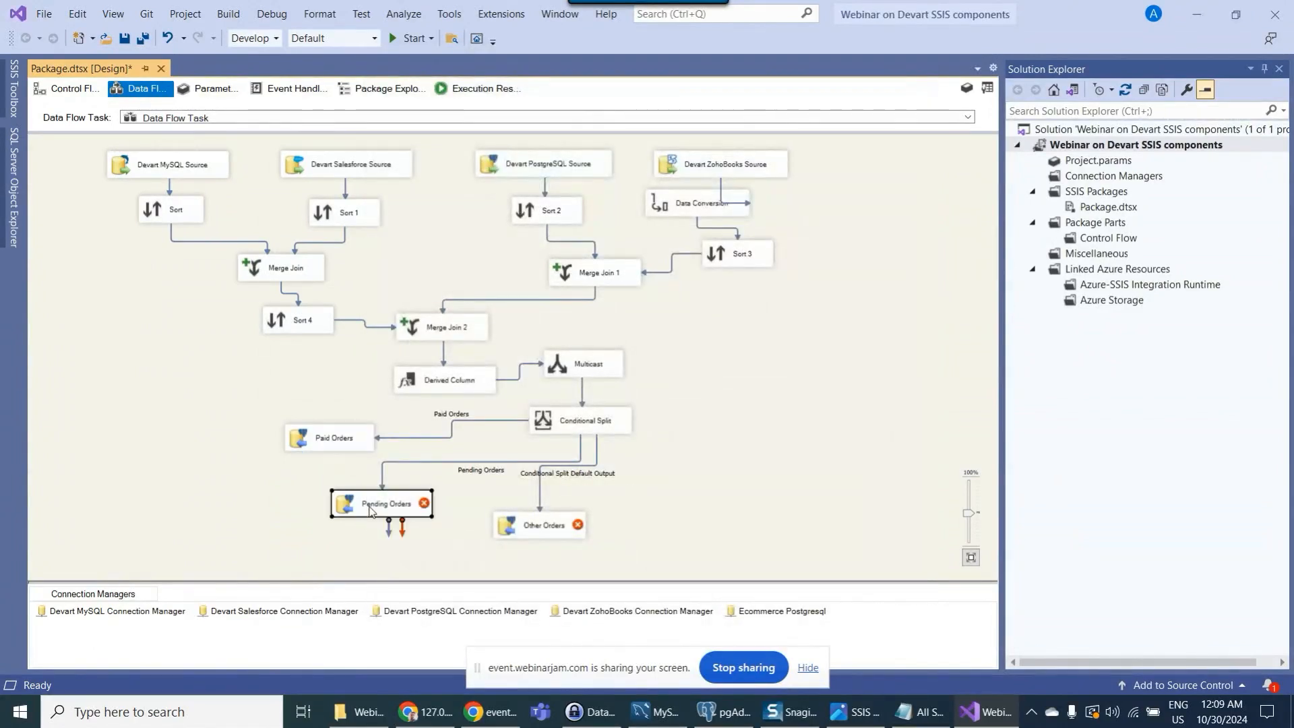
pyautogui.click(625, 263)
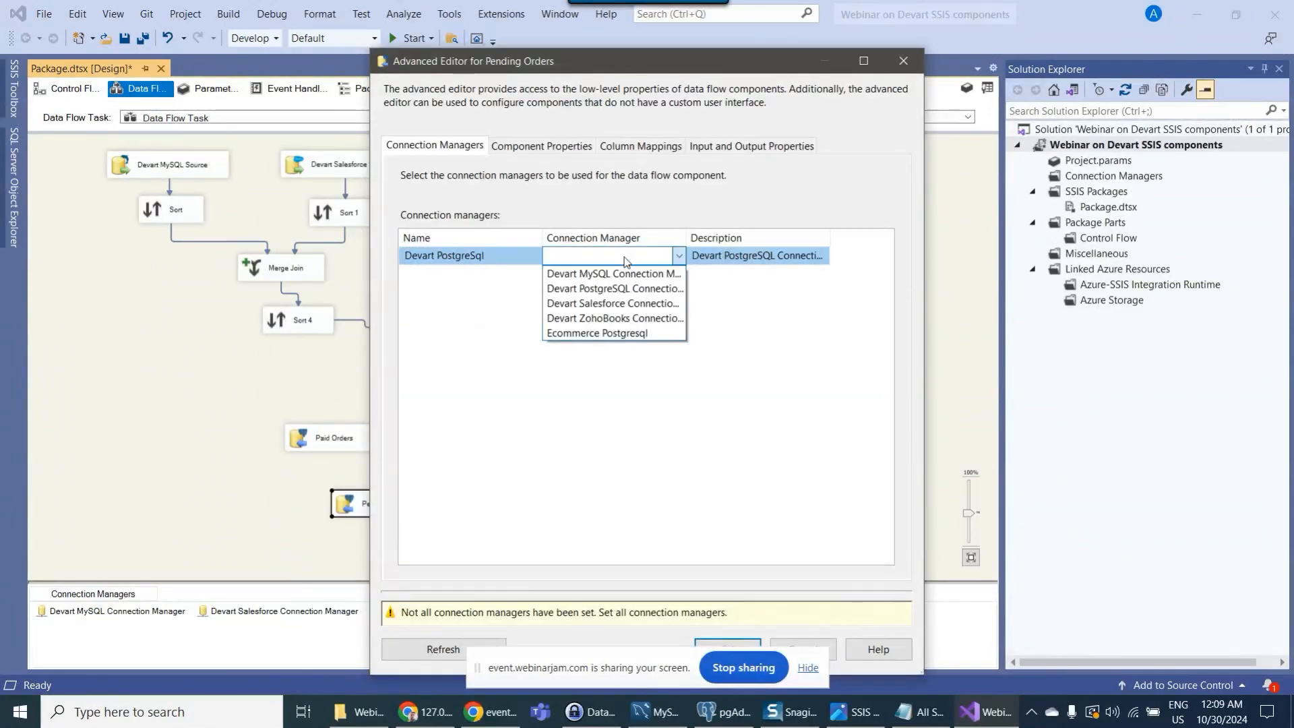
pyautogui.click(620, 333)
pyautogui.click(549, 146)
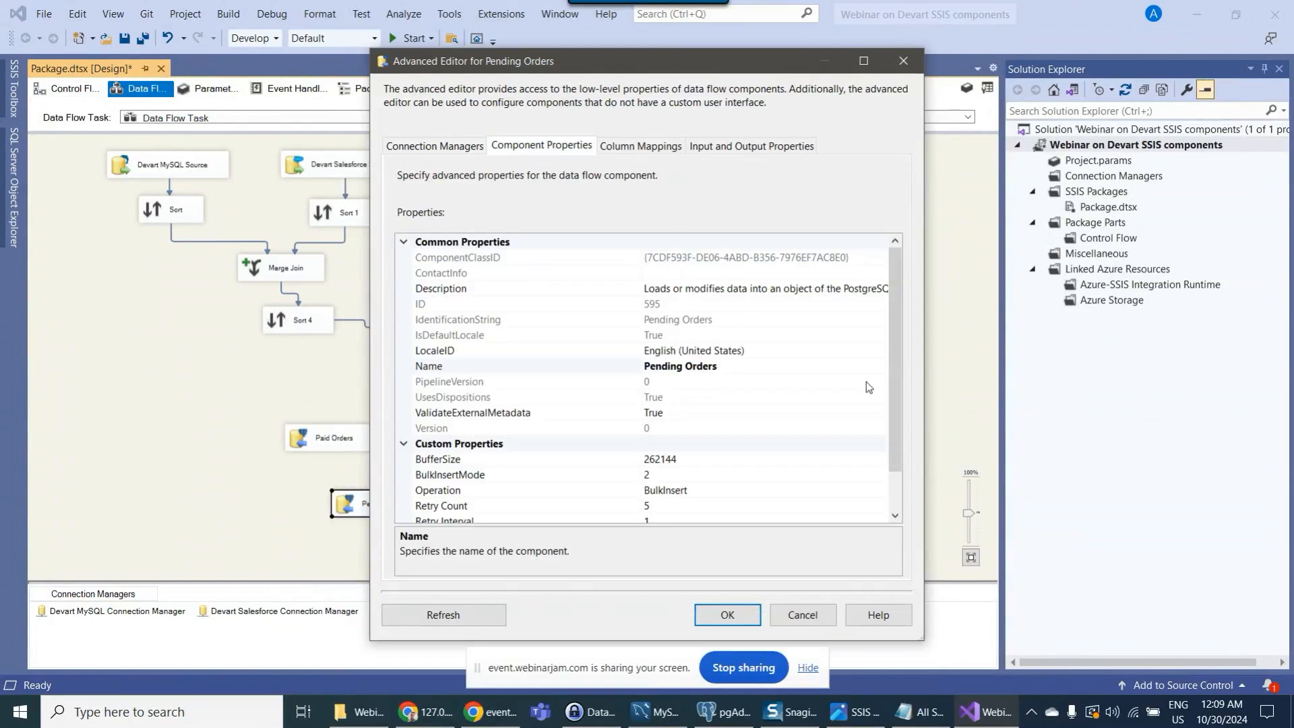
pyautogui.scroll(-1, 893, 343)
pyautogui.click(770, 486)
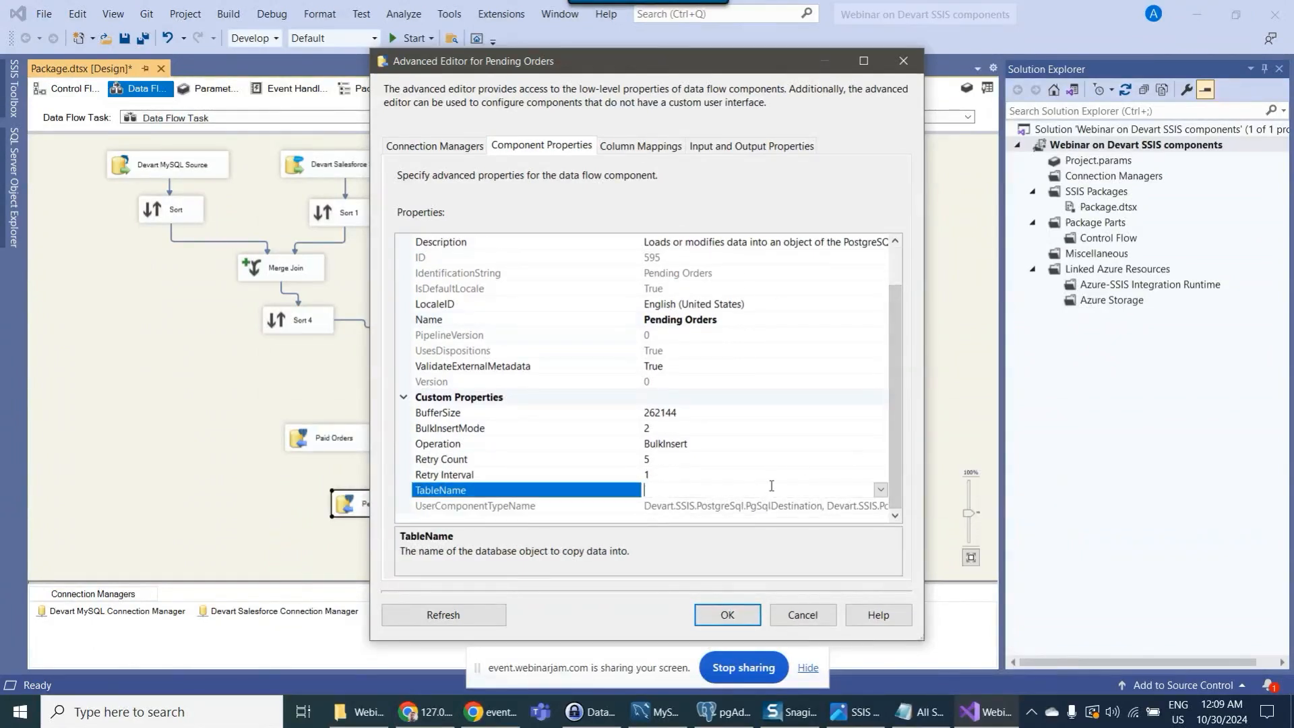
pyautogui.click(881, 490)
pyautogui.moveTo(880, 534); pyautogui.dragTo(869, 649)
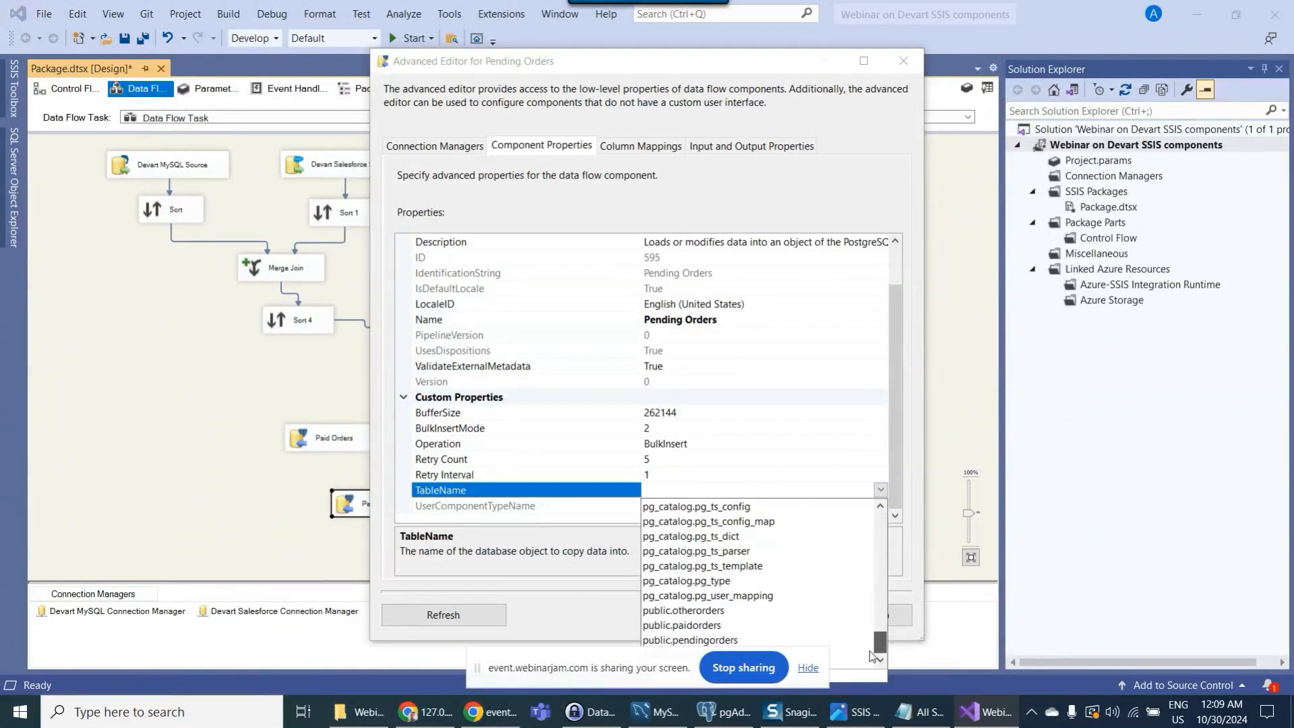
pyautogui.click(690, 640)
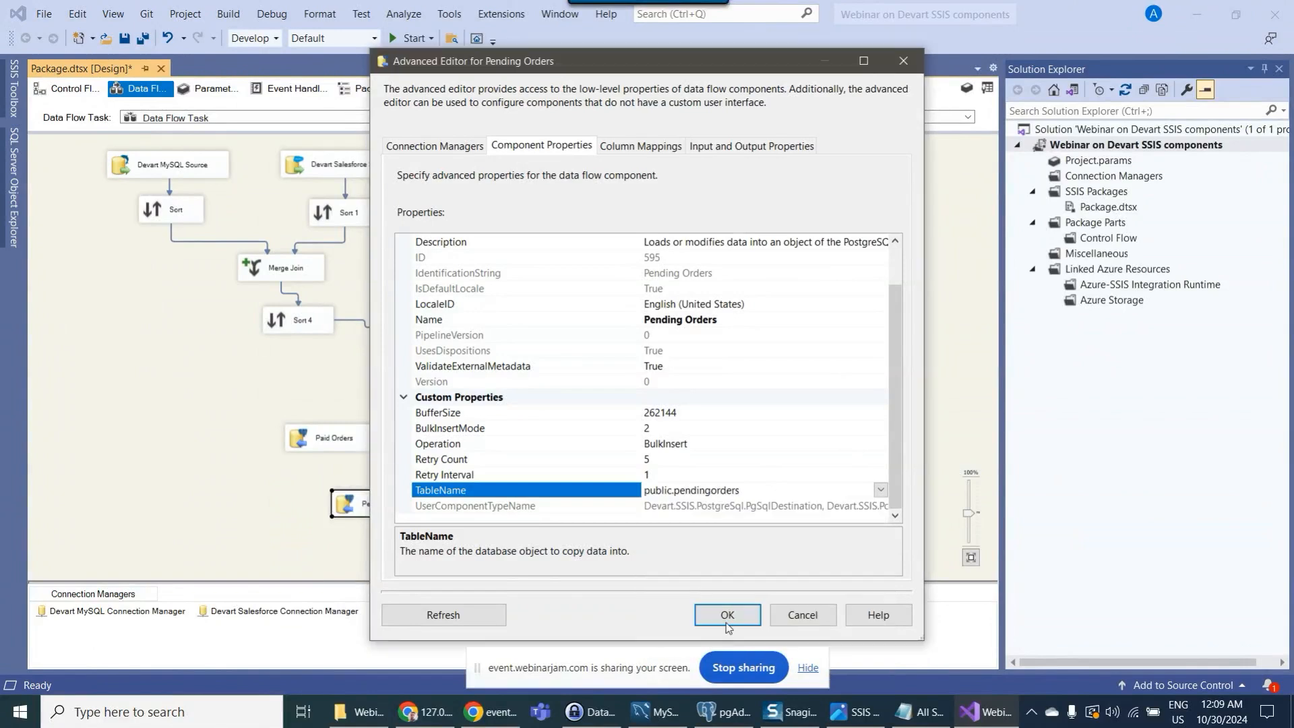
# - Check the Pending Orders destination's operation and column mappings and accept its settings
pyautogui.click(586, 448)
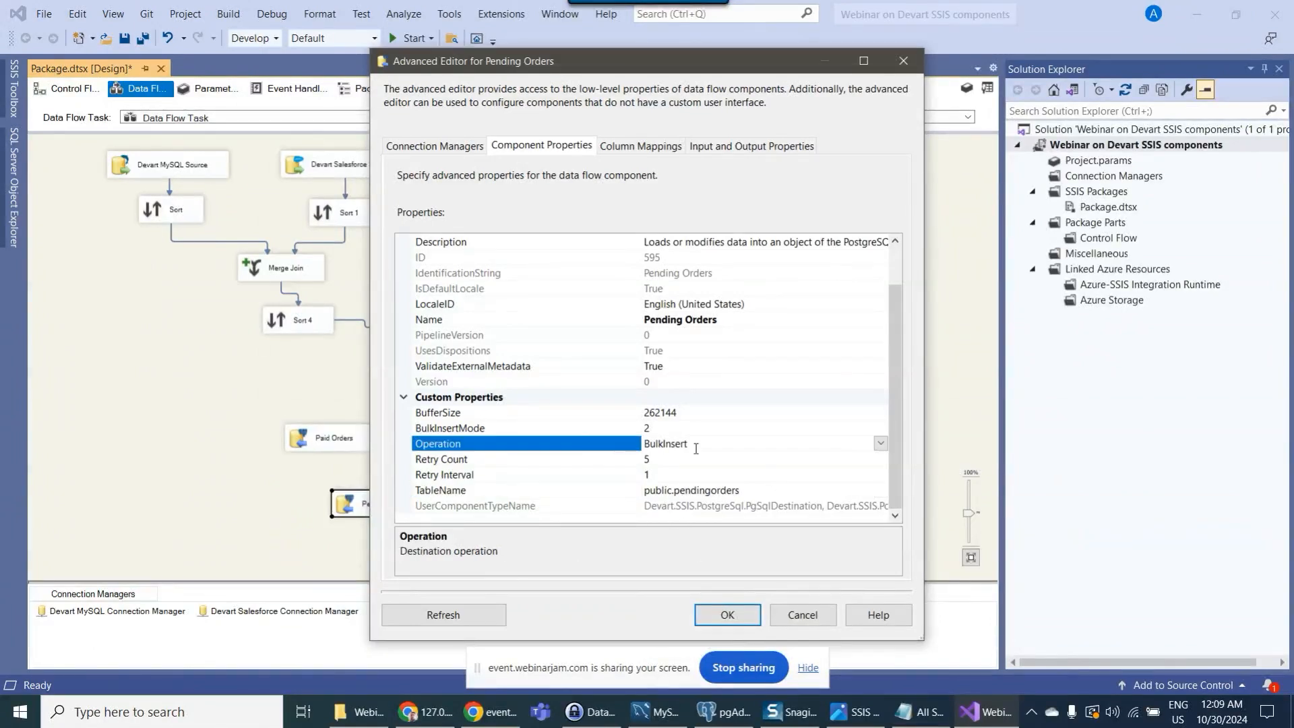
pyautogui.click(641, 145)
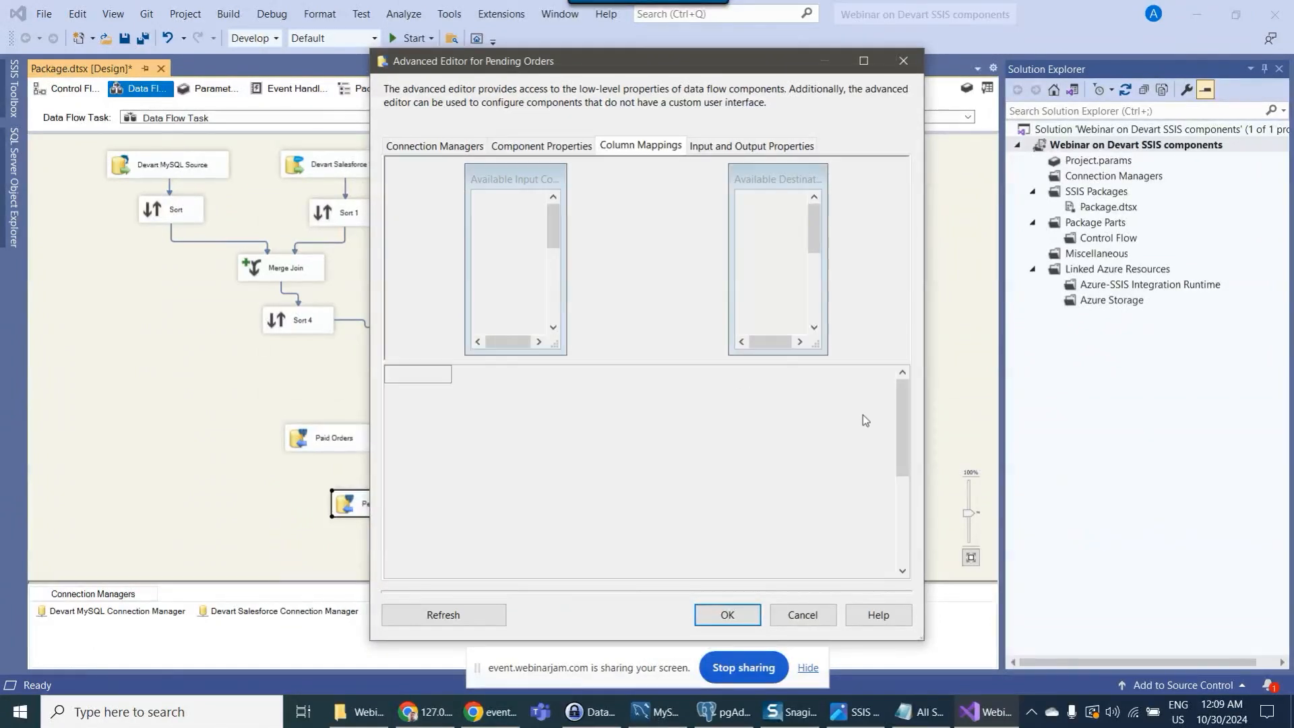
pyautogui.moveTo(899, 390); pyautogui.dragTo(905, 494)
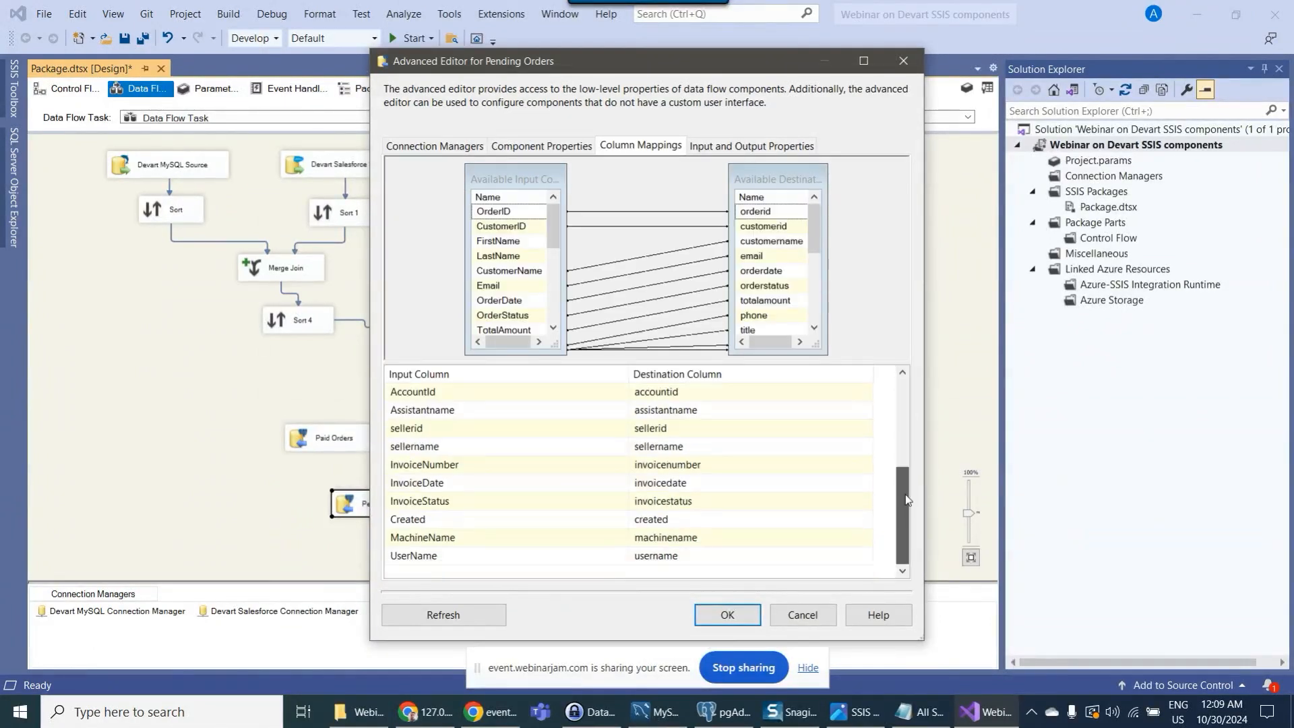
pyautogui.click(734, 615)
pyautogui.click(689, 483)
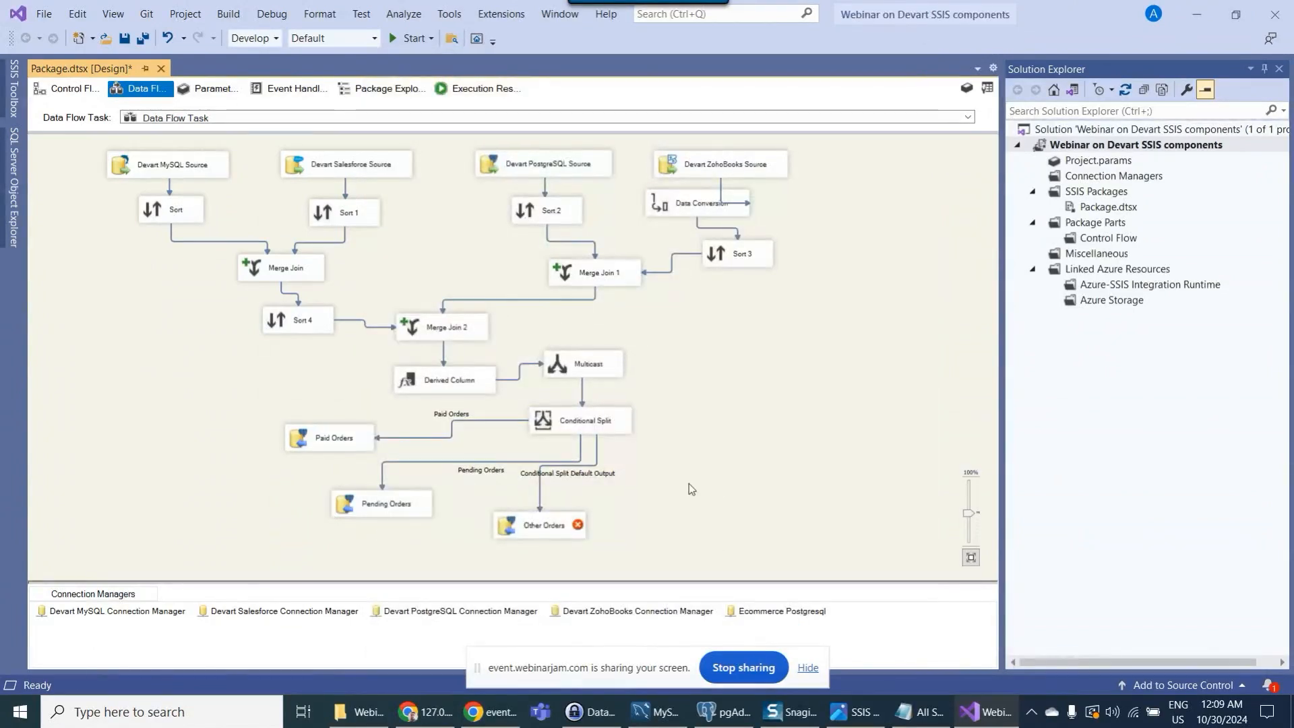
# - Assign the Ecommerce Postgresql connection manager to the Other Orders destination and set its TableName to public.otherorders
pyautogui.doubleClick(520, 531)
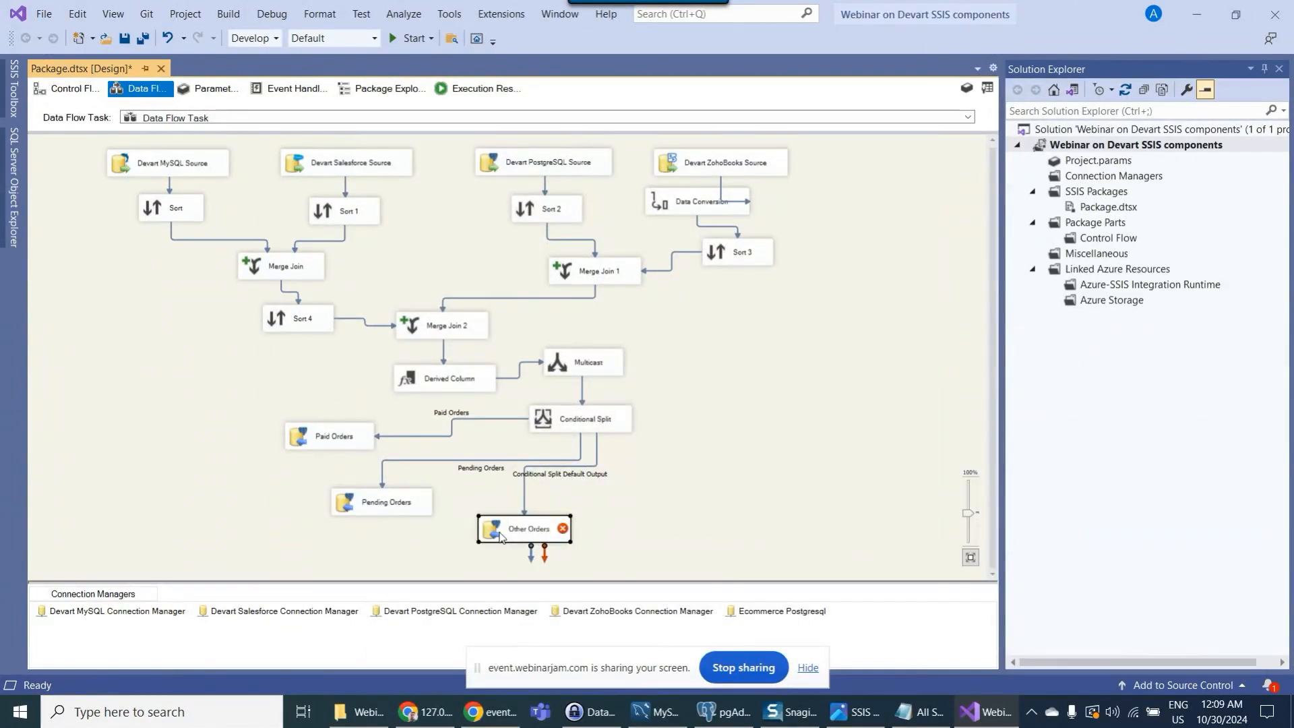
pyautogui.click(600, 257)
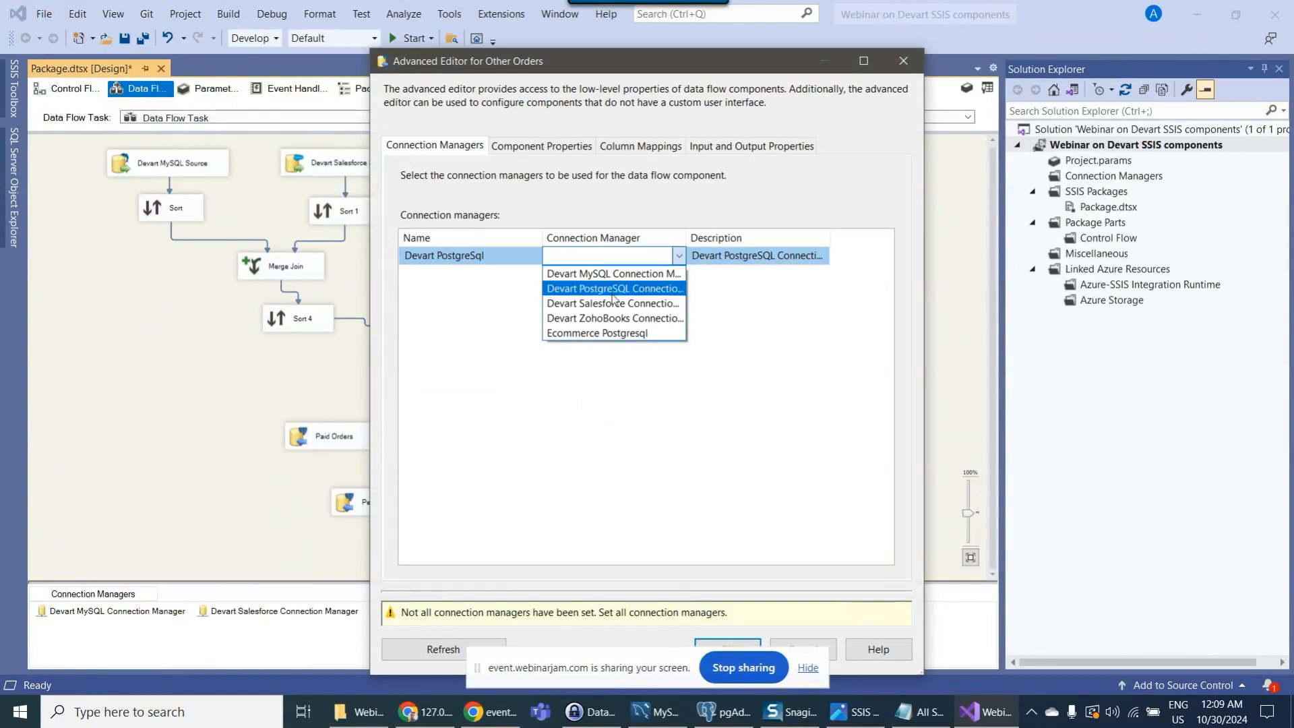
pyautogui.click(615, 334)
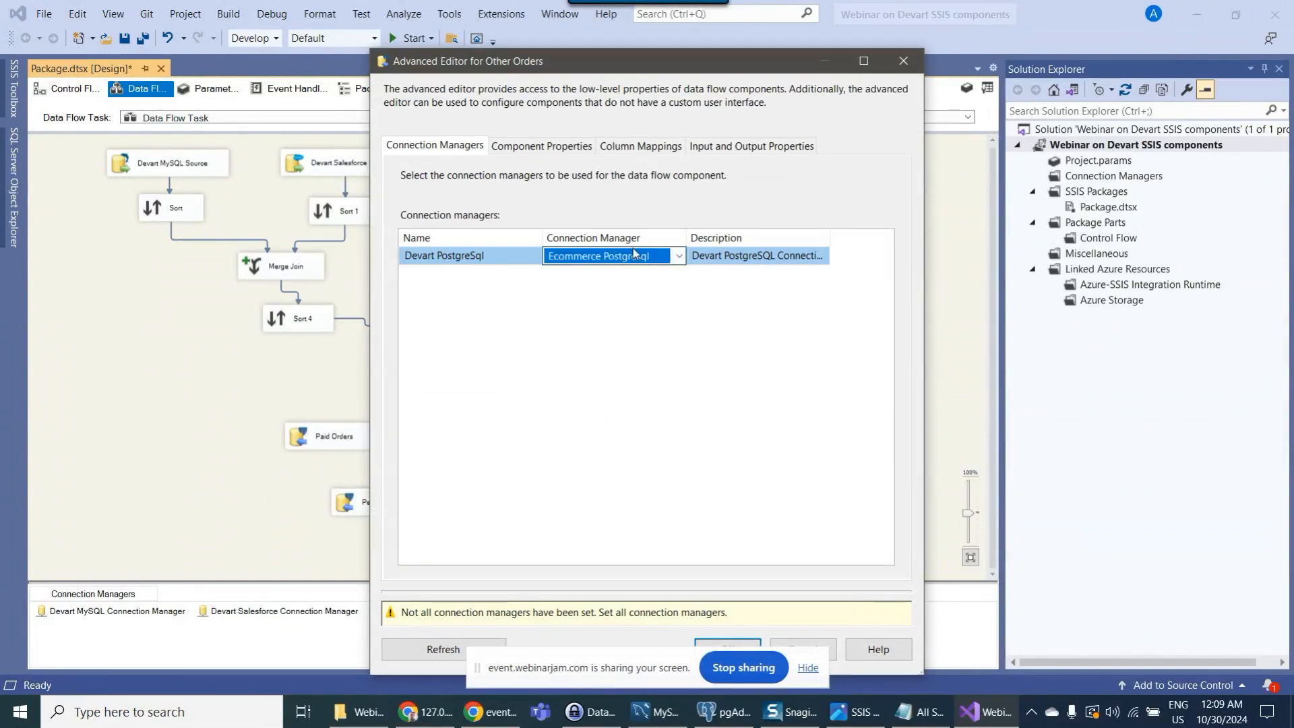
pyautogui.click(550, 146)
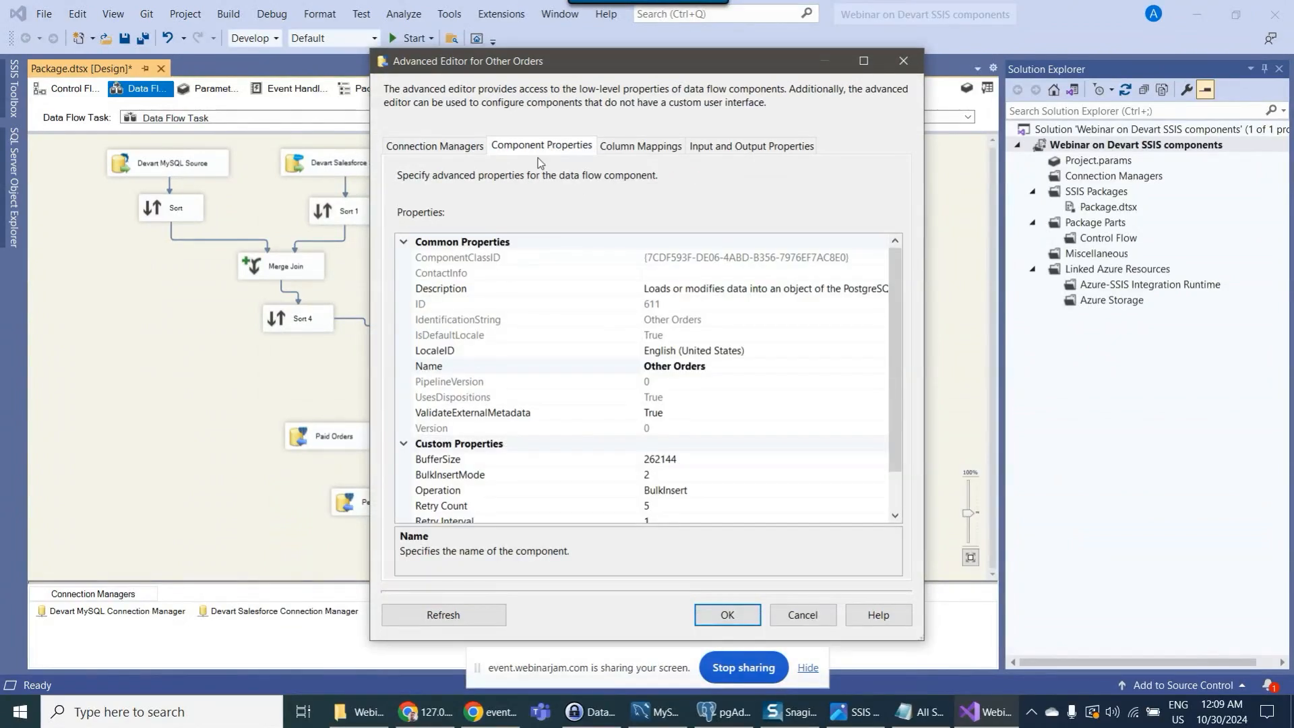
pyautogui.scroll(-1, 551, 287)
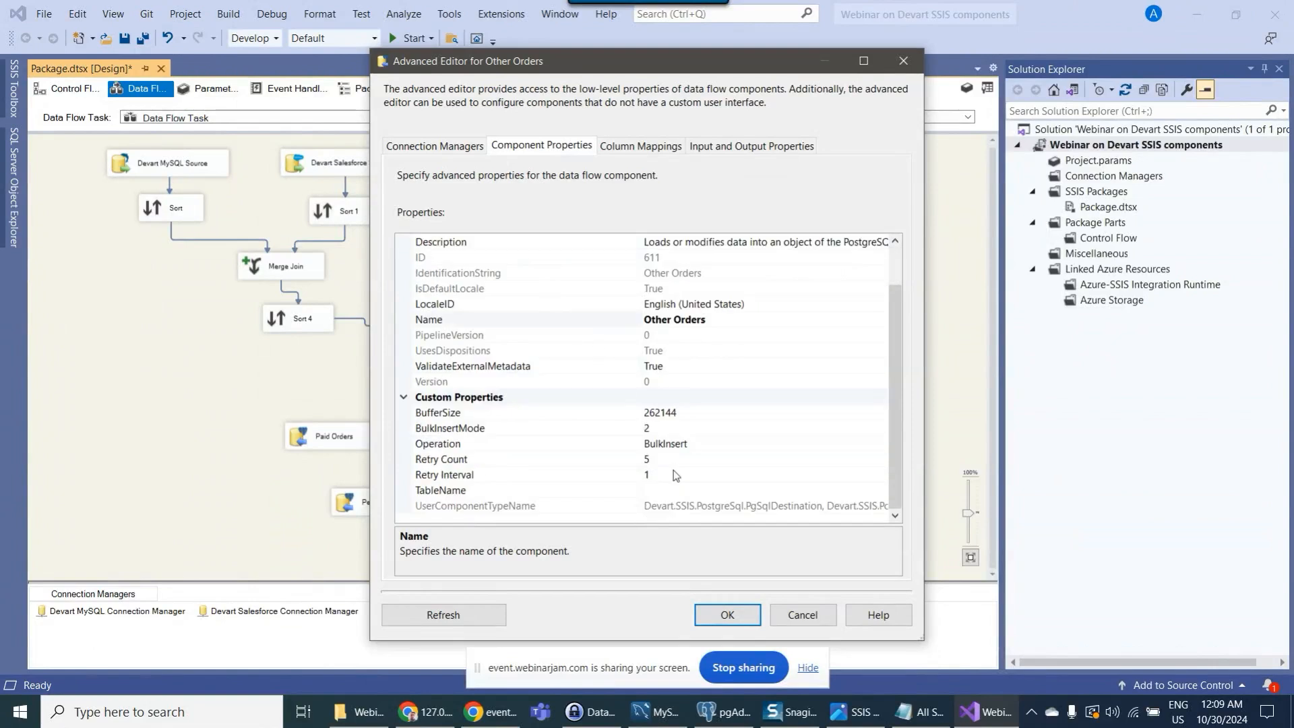
pyautogui.click(715, 491)
pyautogui.click(881, 489)
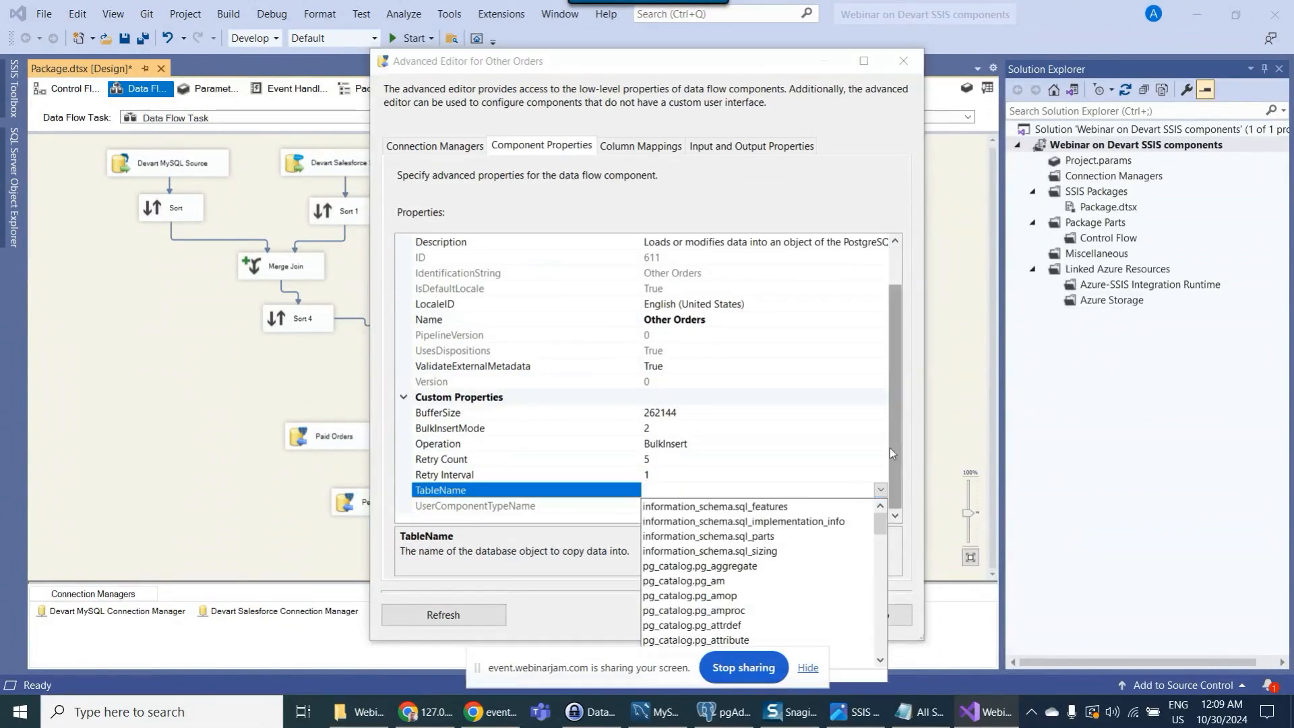
pyautogui.moveTo(879, 579); pyautogui.dragTo(880, 652)
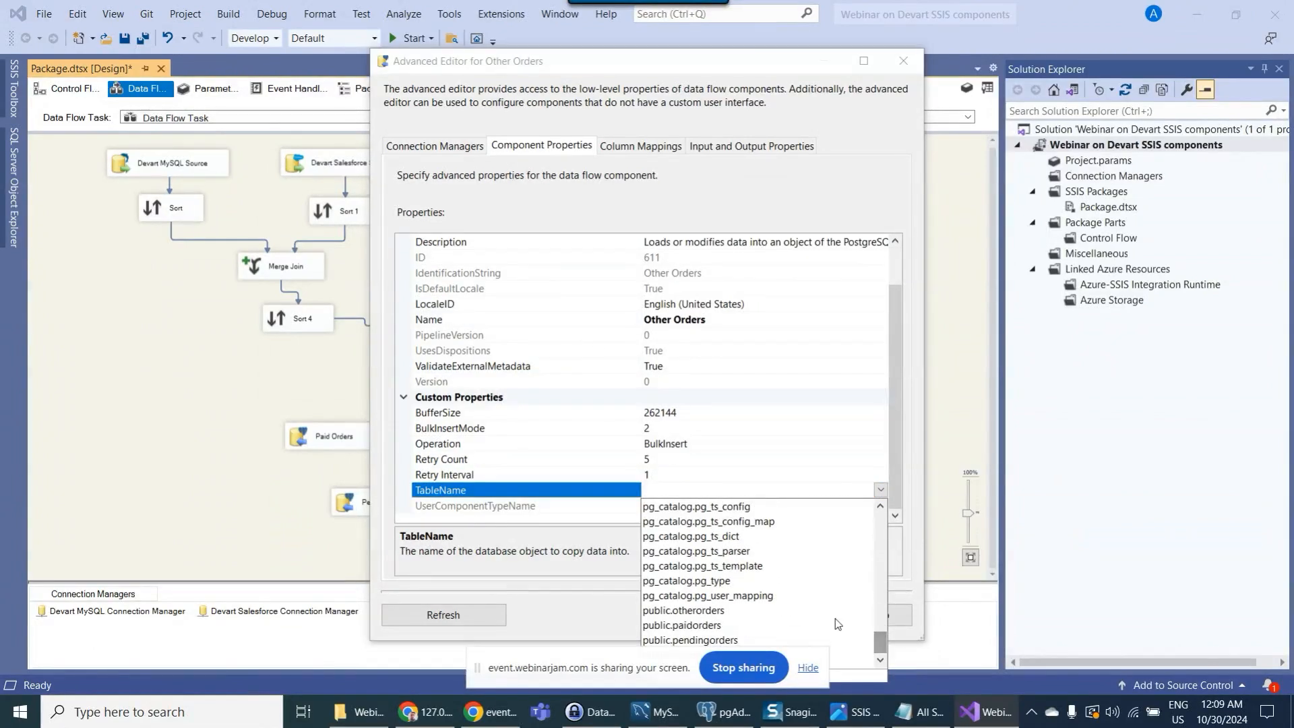
pyautogui.click(808, 609)
# - Check the Other Orders destination's column mappings and accept its settings
pyautogui.click(647, 150)
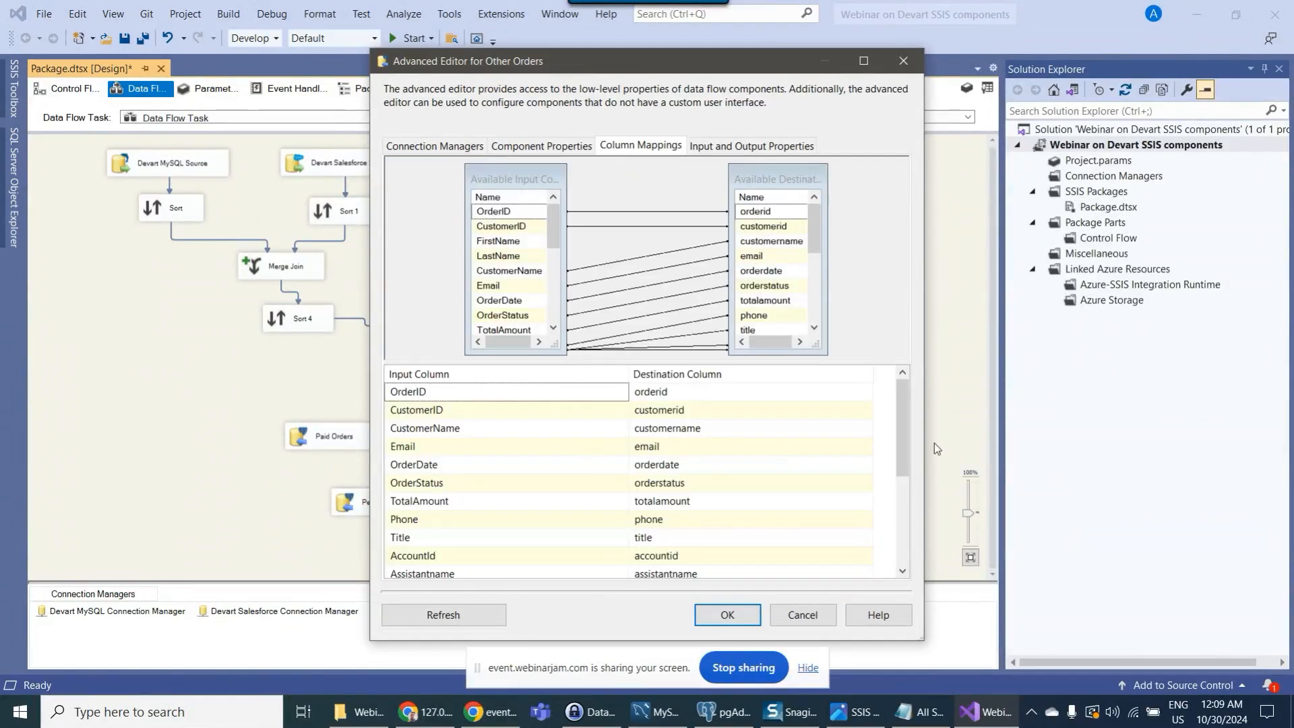
pyautogui.click(539, 392)
pyautogui.click(539, 392)
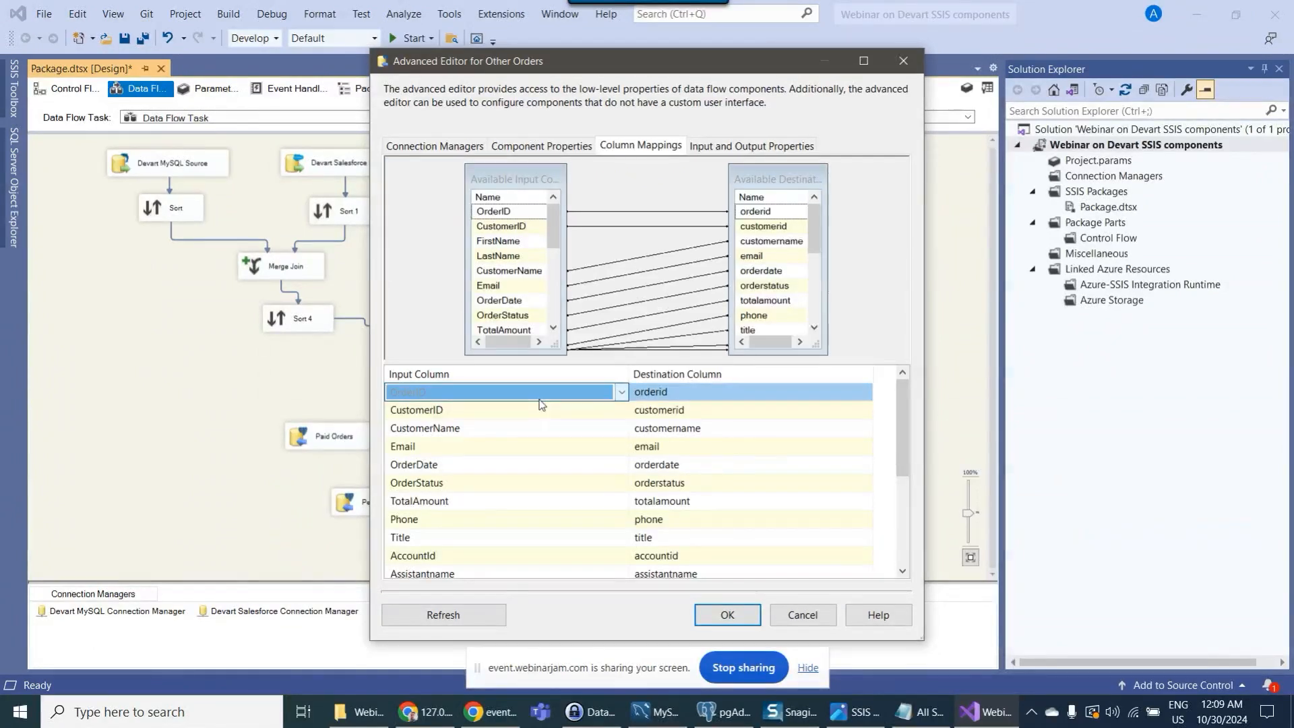
pyautogui.click(539, 393)
pyautogui.click(728, 613)
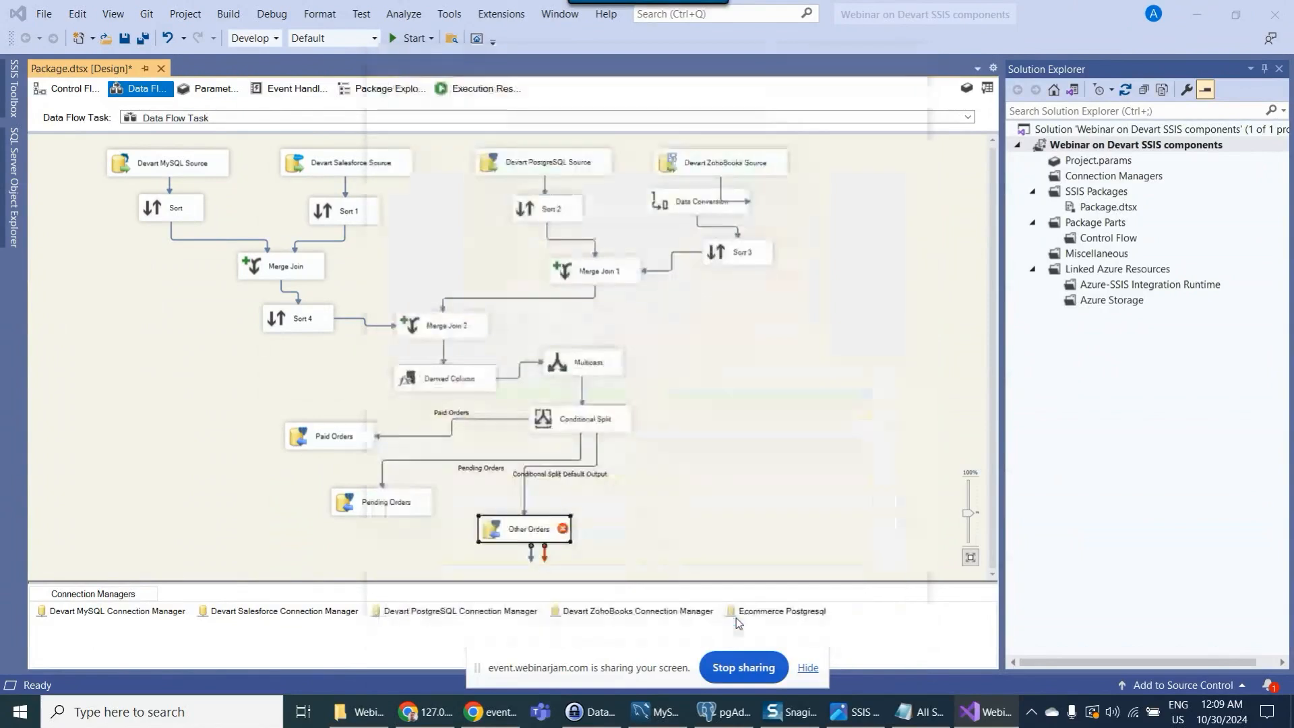
pyautogui.click(322, 437)
pyautogui.click(379, 510)
pyautogui.click(520, 530)
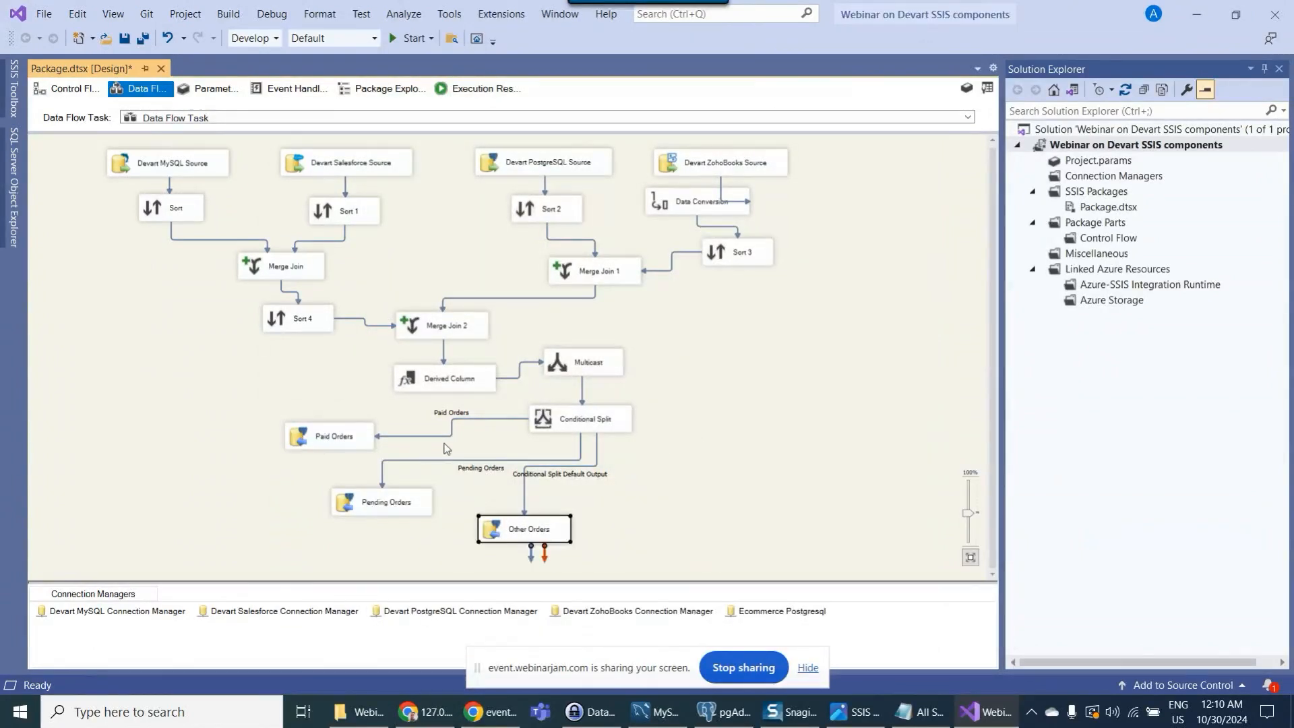
pyautogui.click(676, 505)
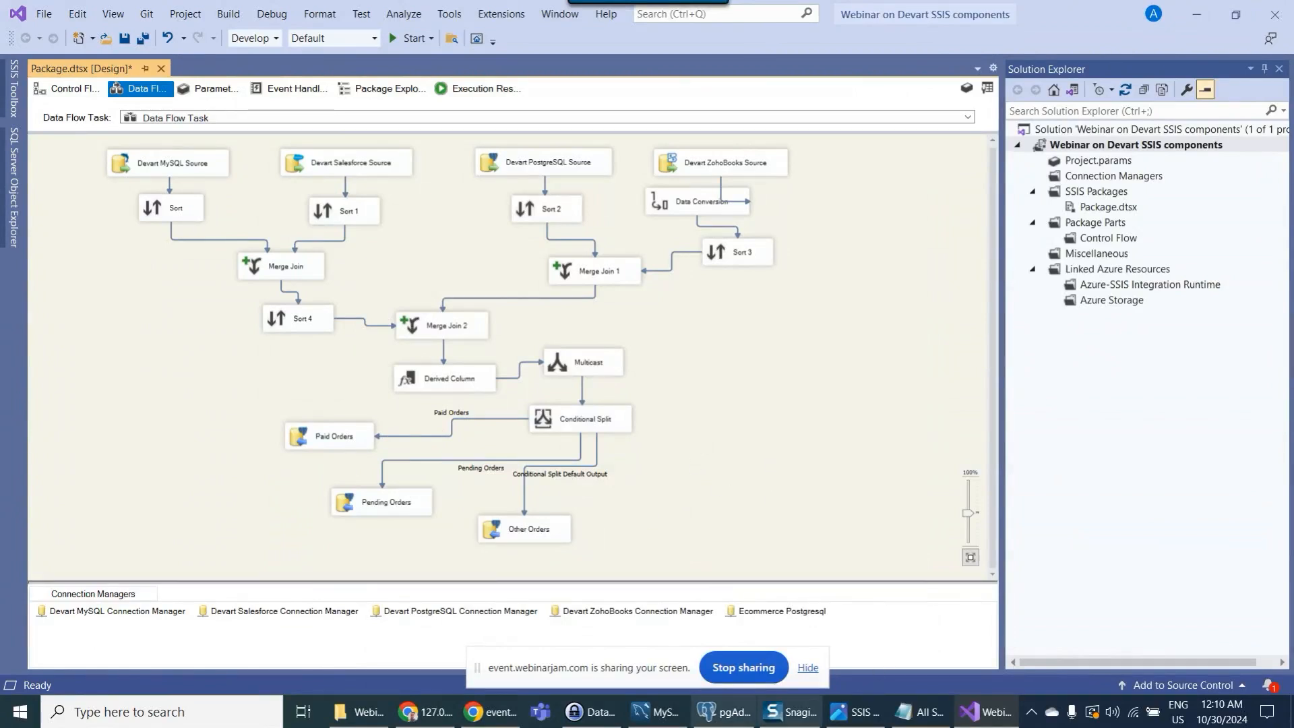
# - Switch to pgAdmin, close the server properties and query public.phonelist to check its contents
pyautogui.click(728, 713)
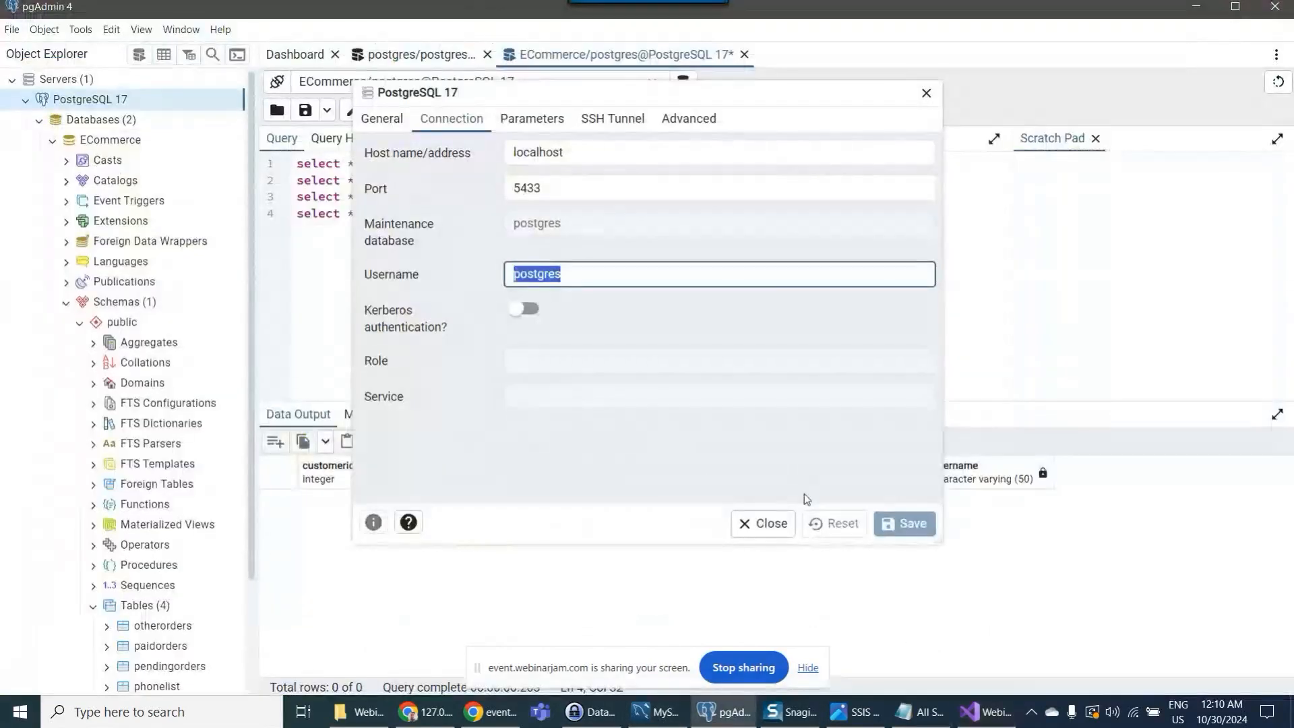
pyautogui.click(759, 523)
pyautogui.moveTo(520, 212); pyautogui.dragTo(300, 213)
pyautogui.click(569, 110)
# - Switch to Visual Studio, add a Devart PostgreSQL Destination named PhoneList beside Multicast, and connect Multicast's output to it
pyautogui.click(985, 711)
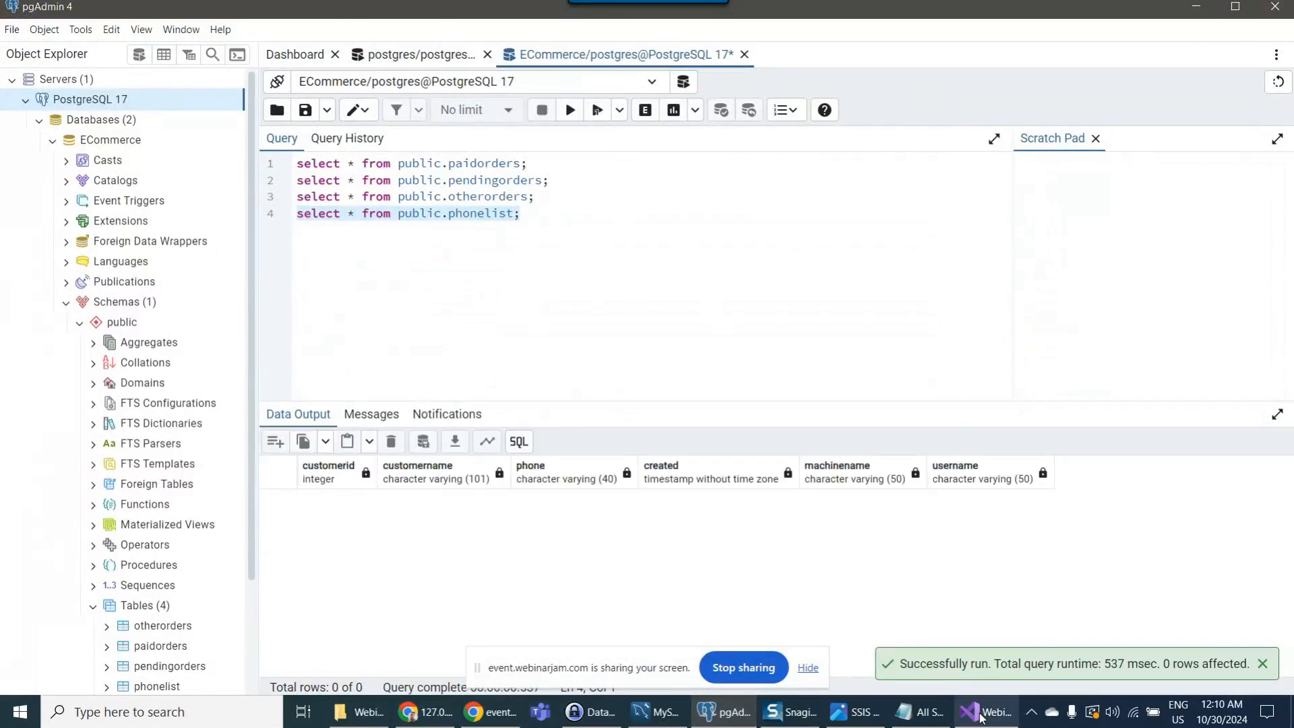
pyautogui.click(601, 366)
pyautogui.click(684, 362)
pyautogui.click(599, 369)
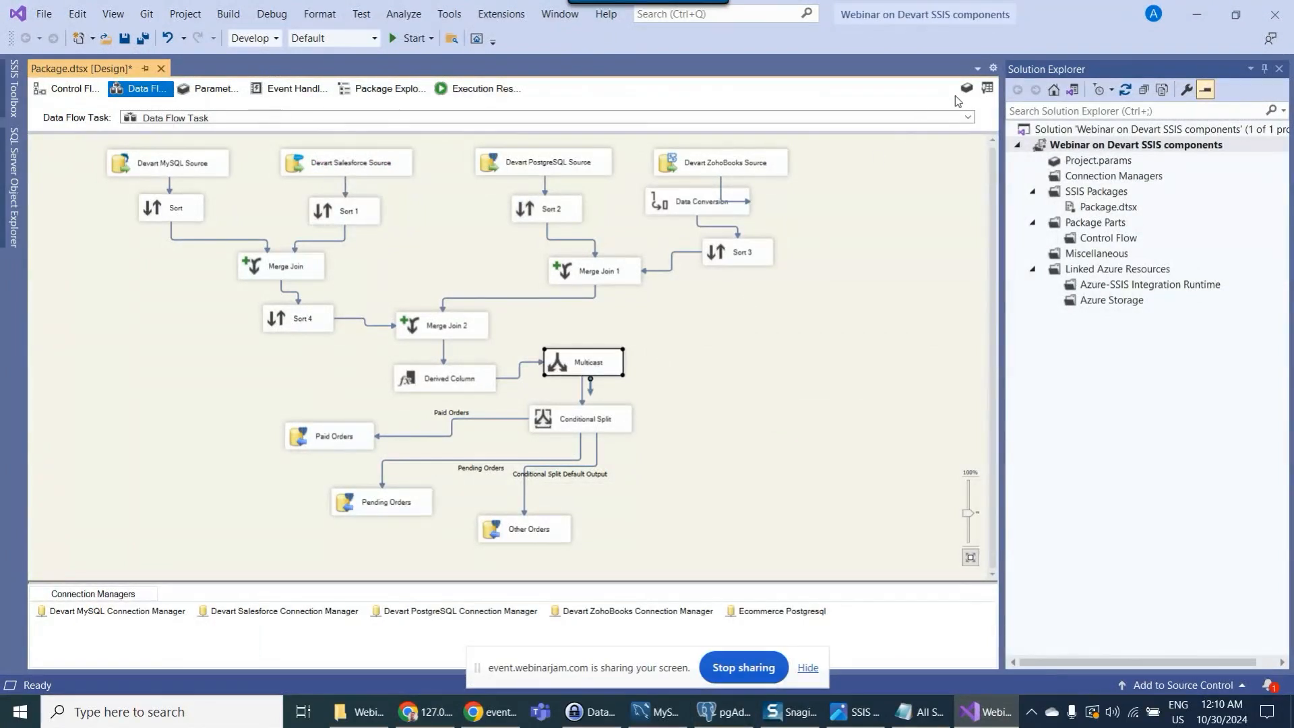
pyautogui.click(987, 88)
pyautogui.moveTo(136, 153); pyautogui.dragTo(684, 351)
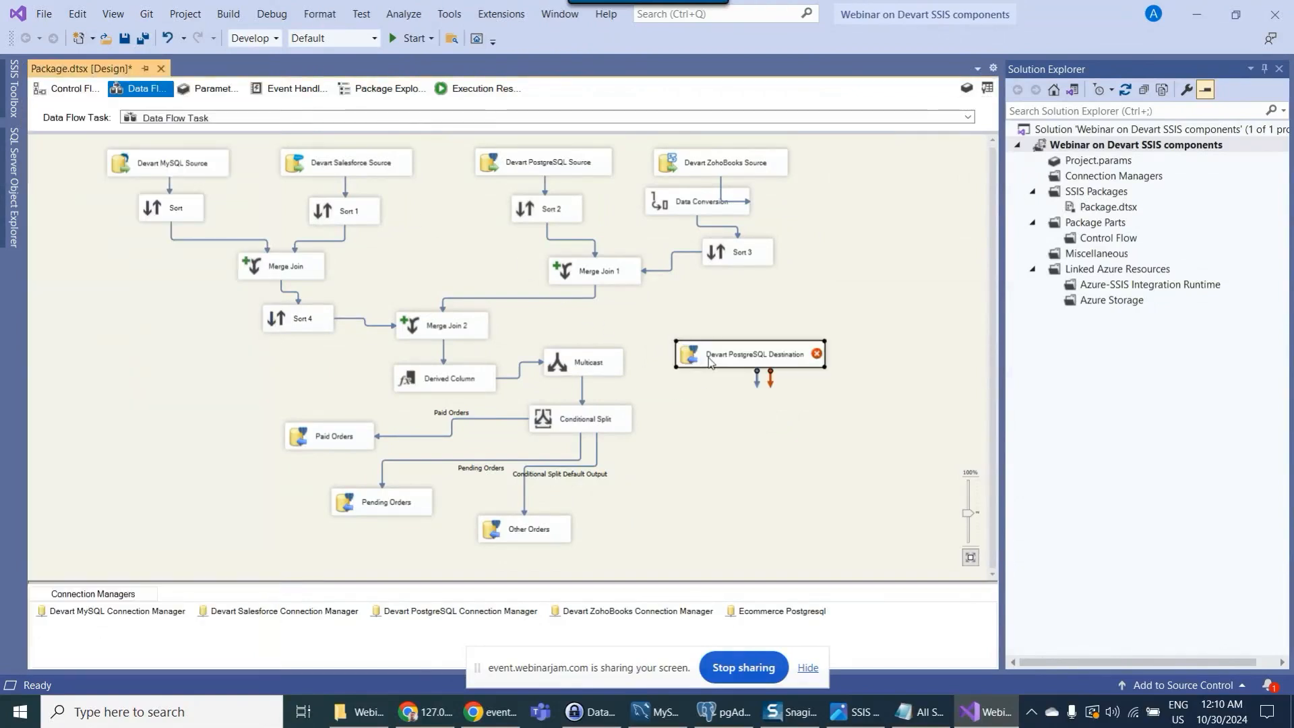
pyautogui.click(709, 362)
pyautogui.write('PhoneList')
pyautogui.click(701, 423)
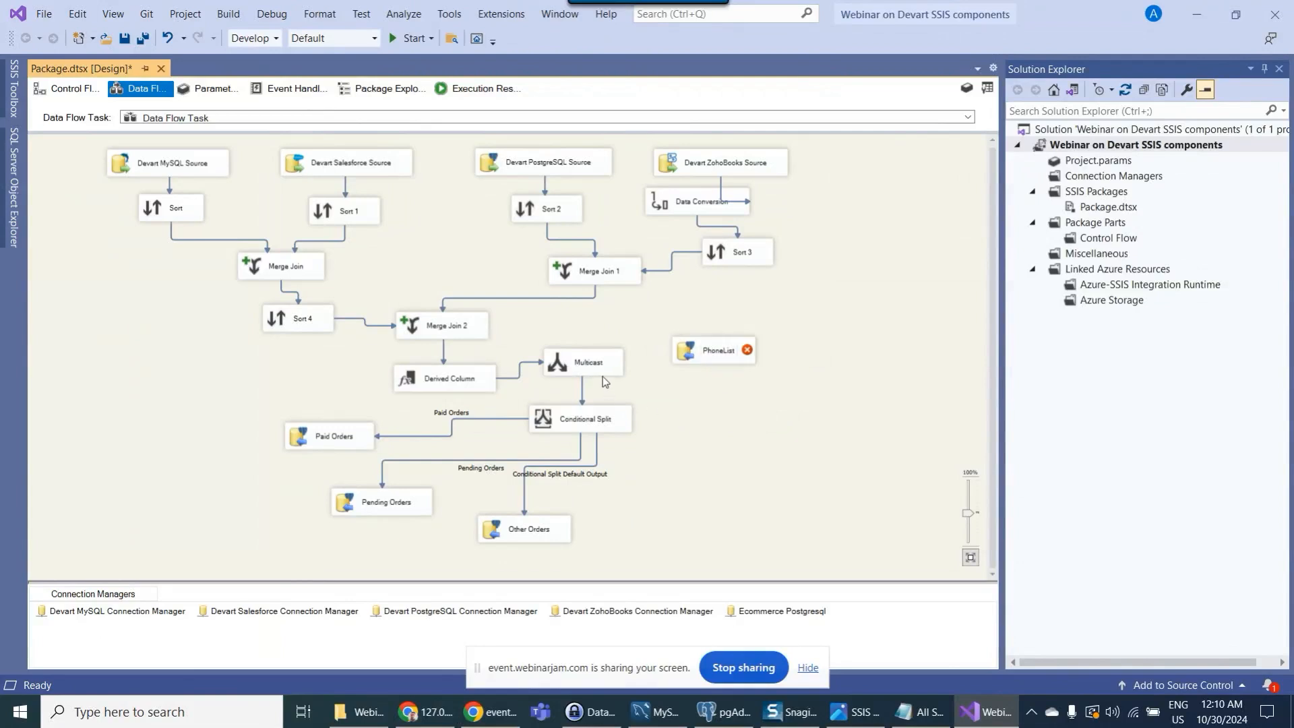
pyautogui.moveTo(591, 390); pyautogui.dragTo(718, 361)
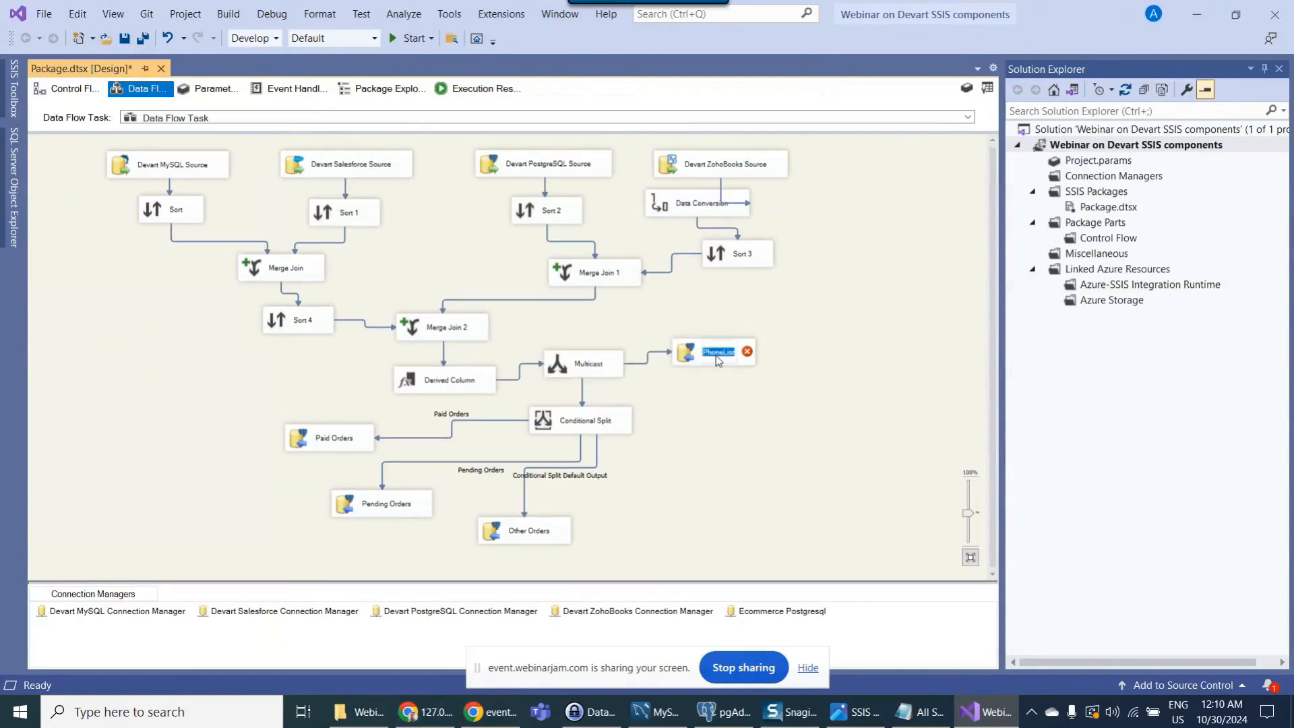
# - Assign the Ecommerce Postgresql connection manager to the PhoneList destination
pyautogui.doubleClick(684, 354)
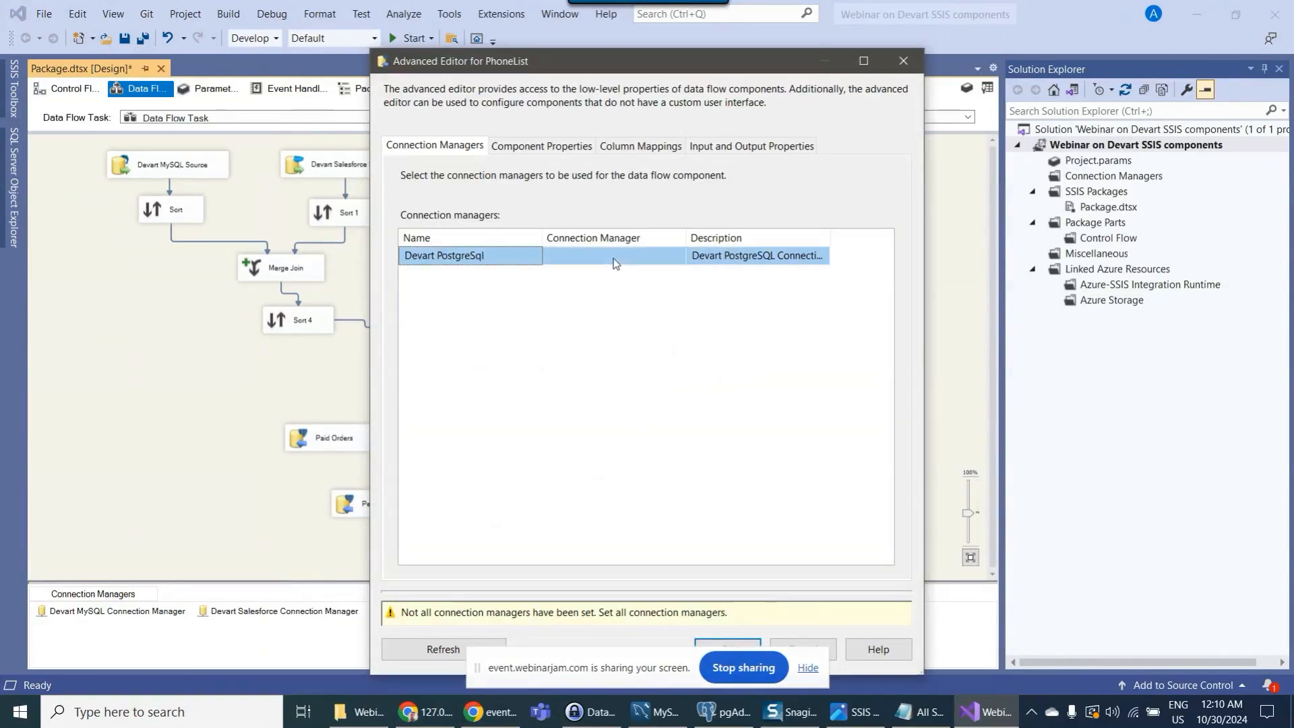
pyautogui.click(607, 255)
pyautogui.click(593, 333)
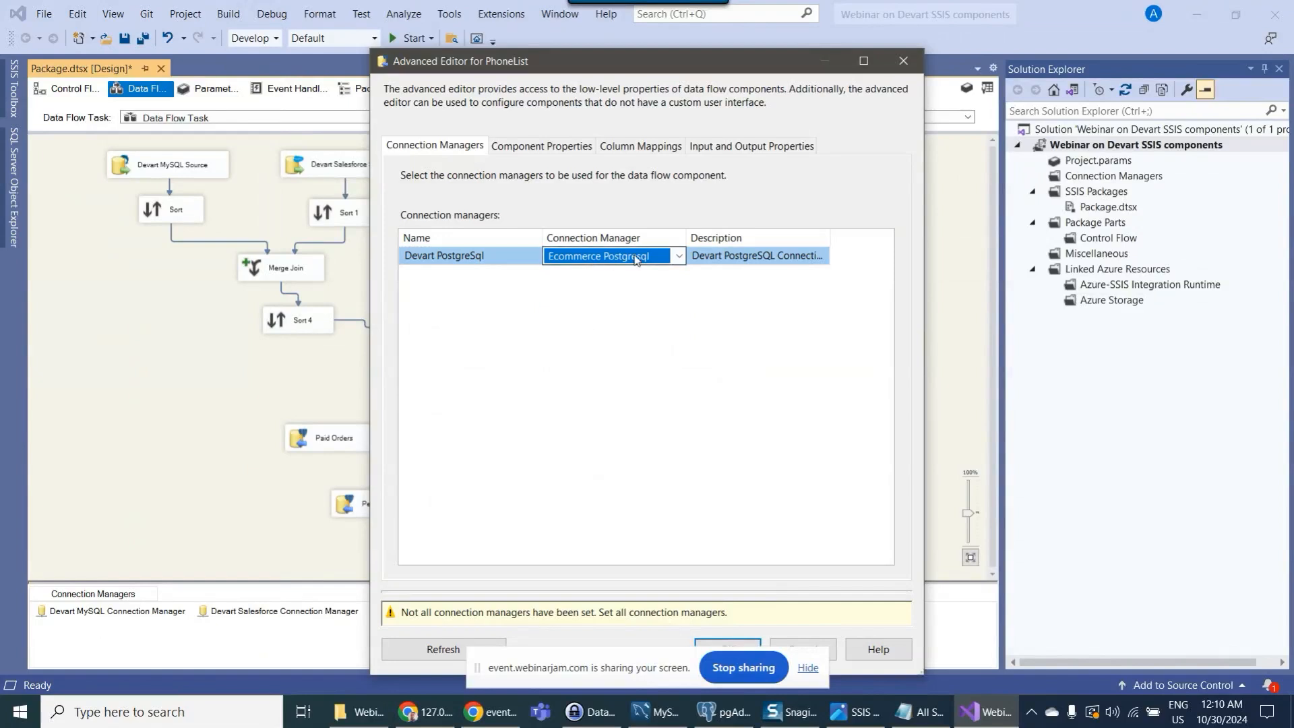
# - Set the PhoneList destination's TableName to public.phonelist, check its column mappings and accept the settings
pyautogui.click(537, 146)
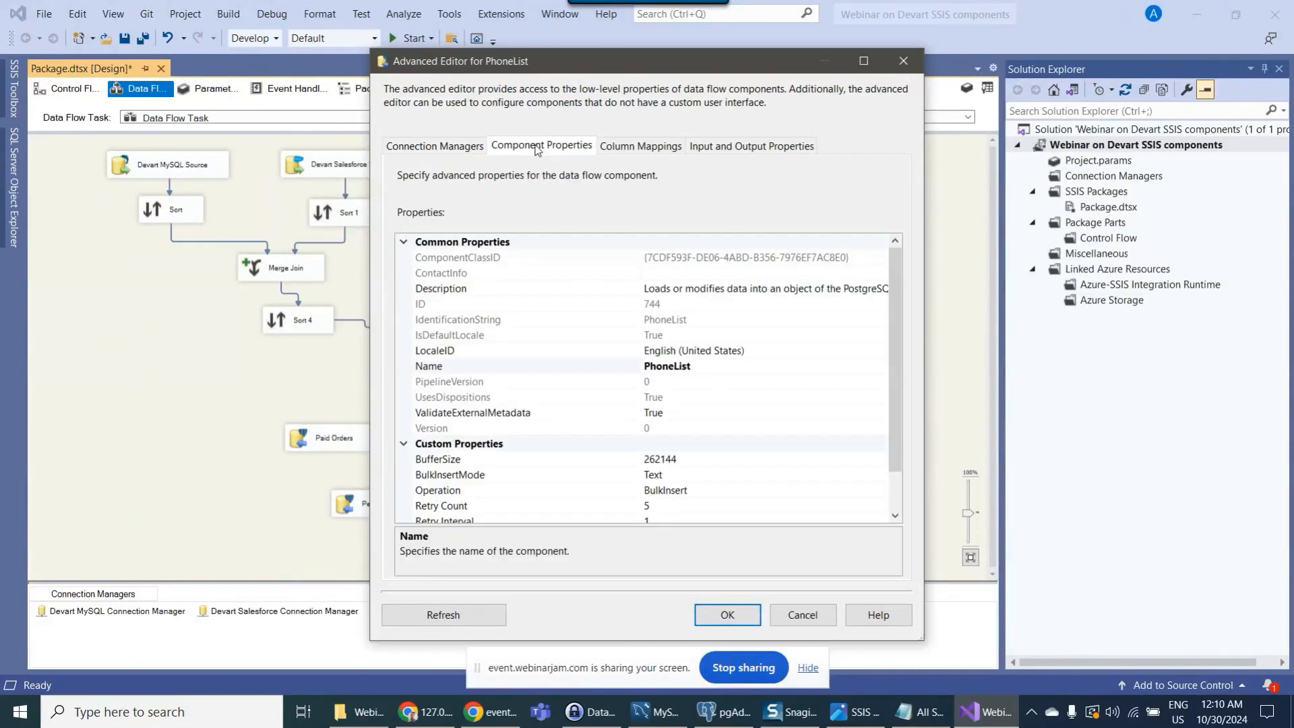
pyautogui.scroll(-1, 738, 411)
pyautogui.click(741, 490)
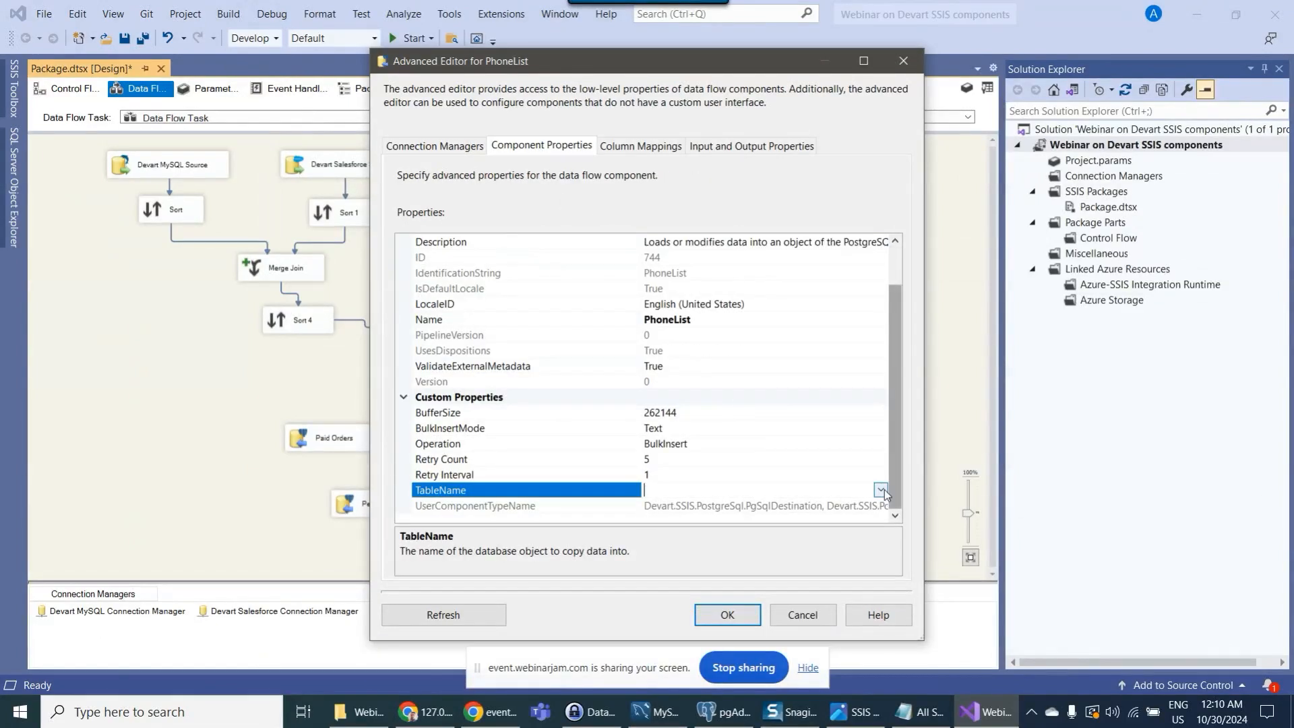
pyautogui.click(880, 490)
pyautogui.moveTo(880, 526); pyautogui.dragTo(880, 658)
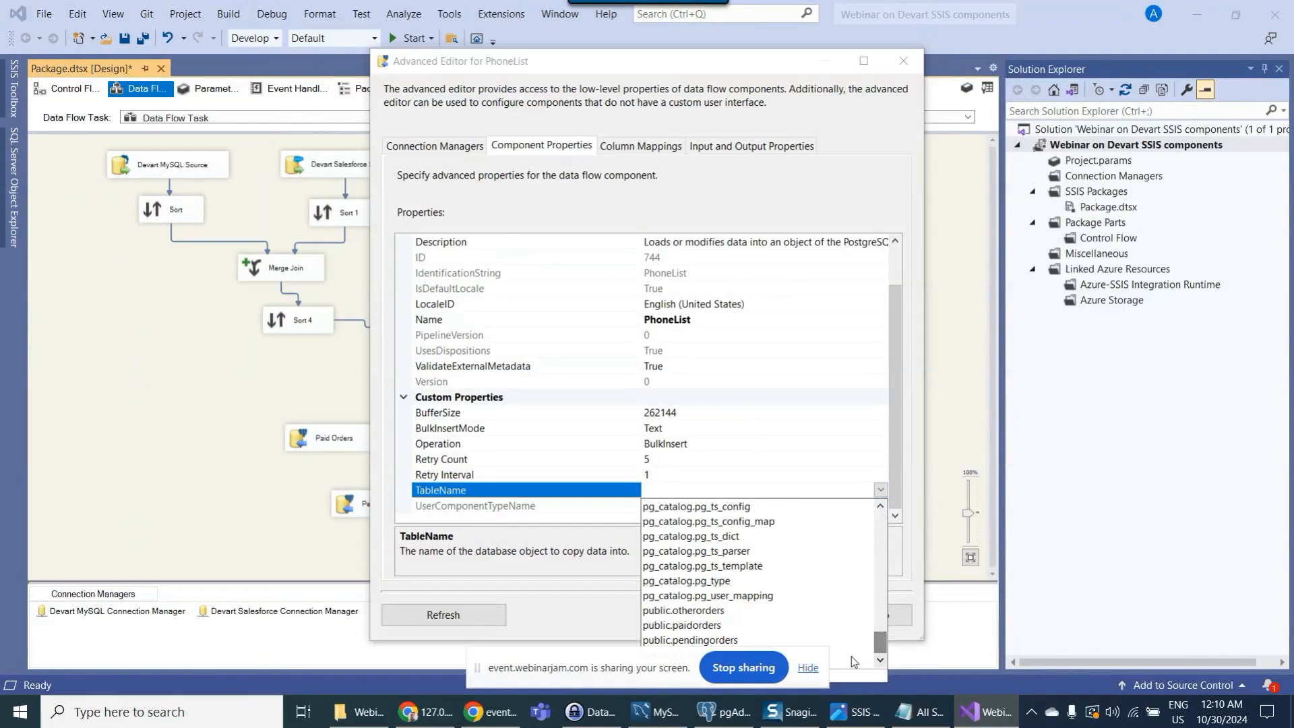
pyautogui.click(849, 659)
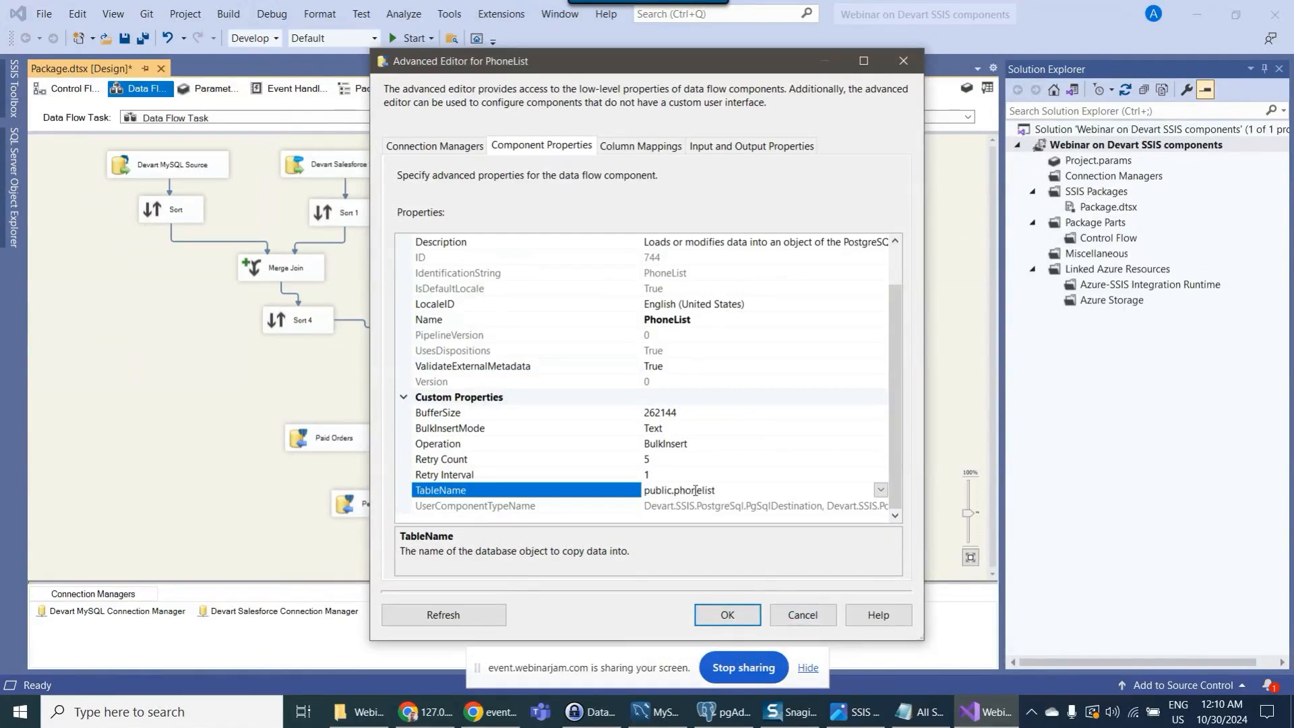
pyautogui.click(599, 144)
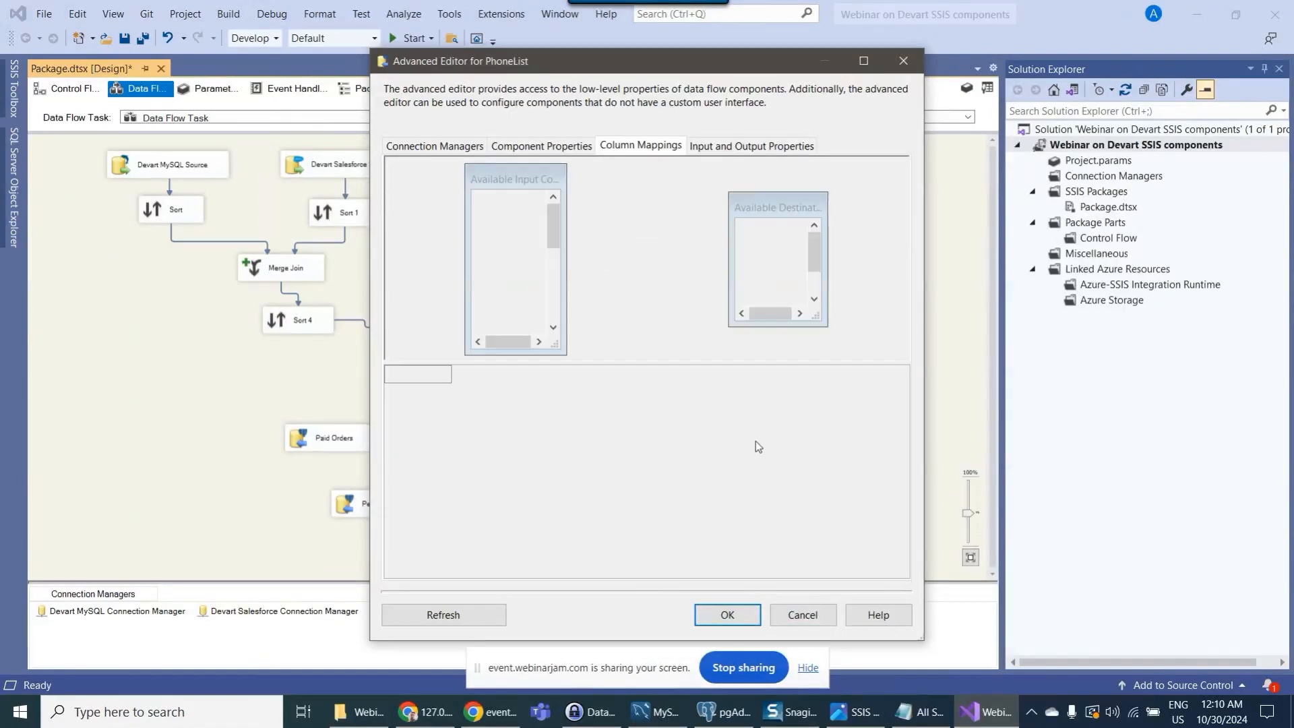
pyautogui.click(727, 614)
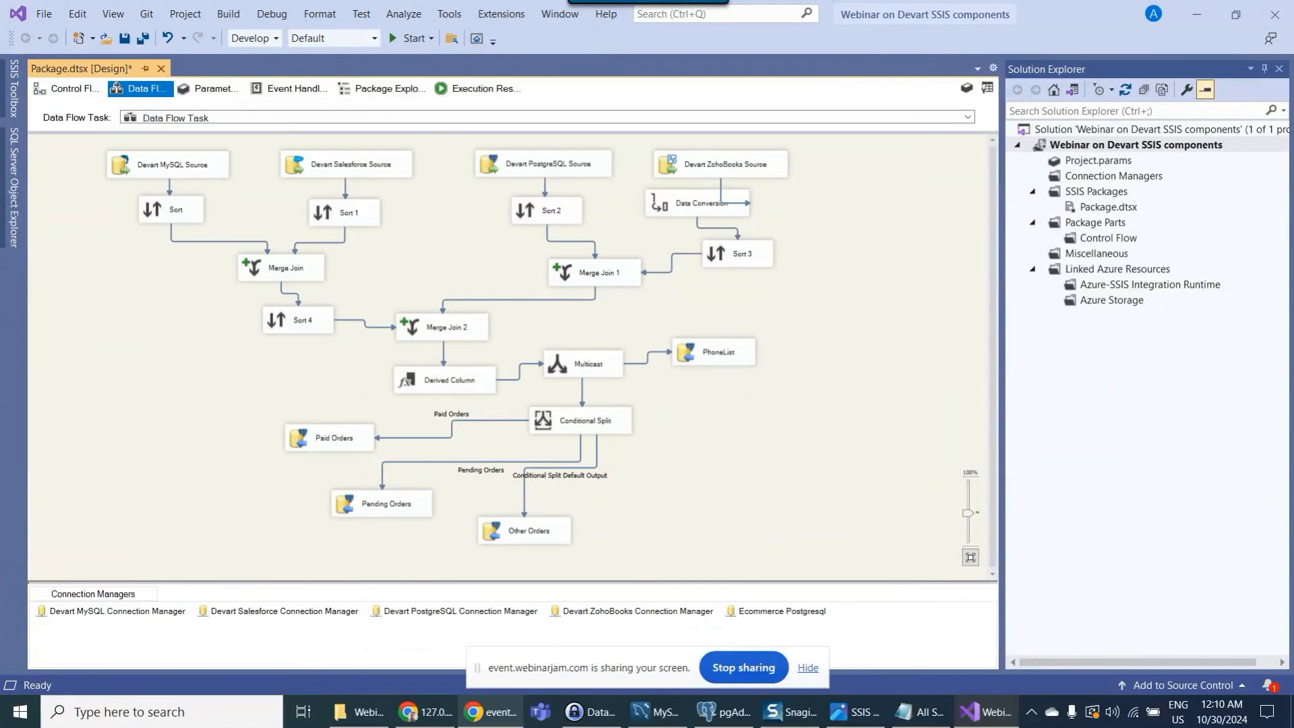
# - Switch to the Mailchimp page in Chrome and resume the expired session with the saved account password
pyautogui.click(441, 703)
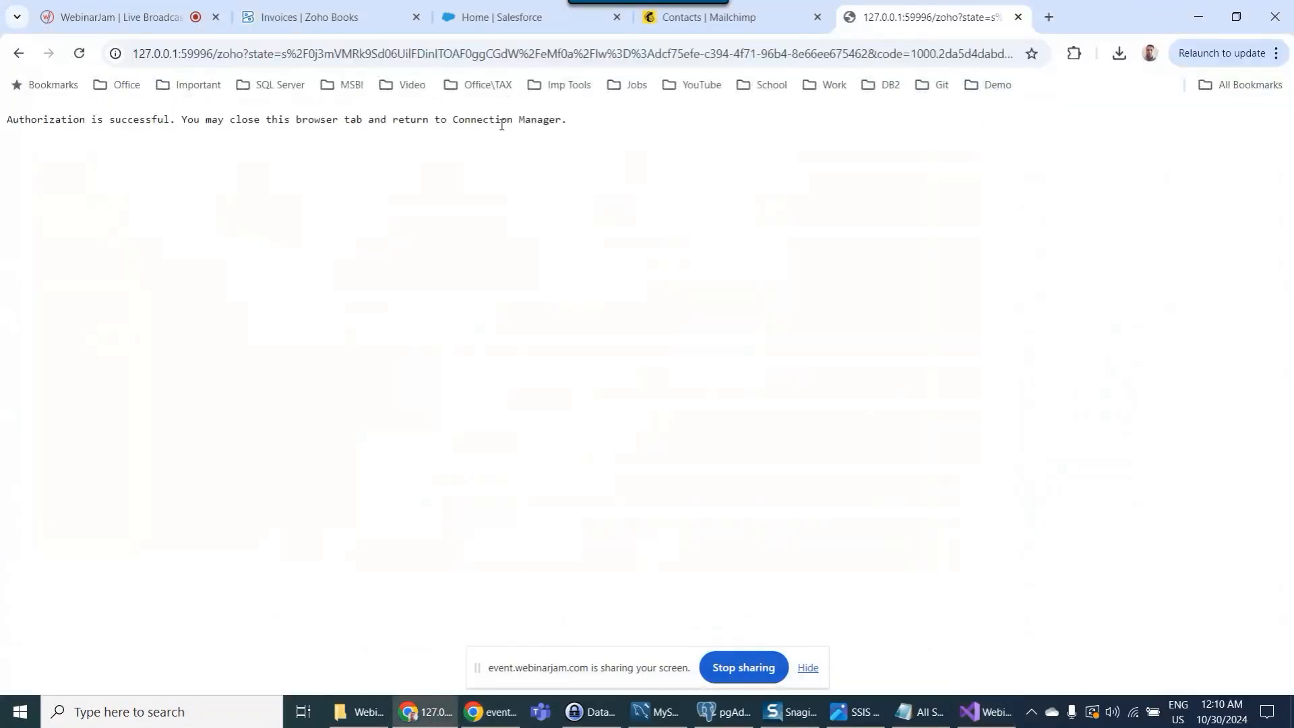
pyautogui.click(684, 19)
pyautogui.click(547, 343)
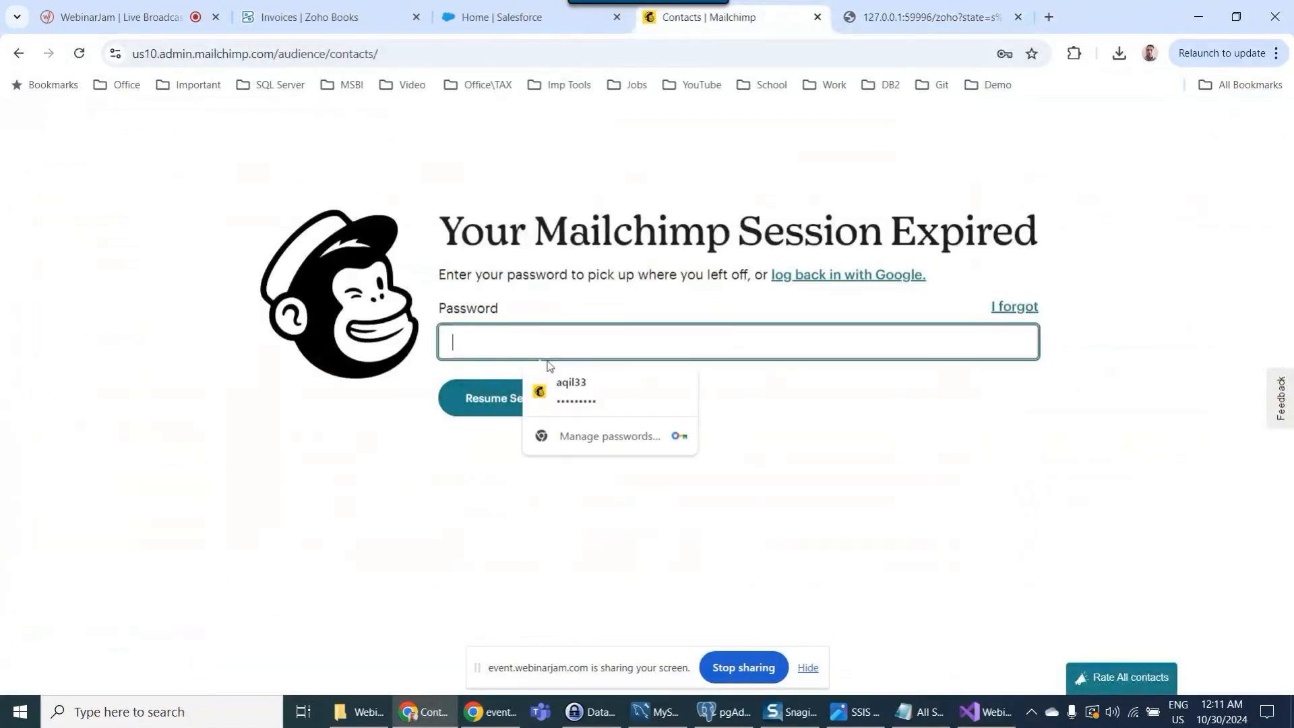
pyautogui.click(566, 396)
pyautogui.click(514, 406)
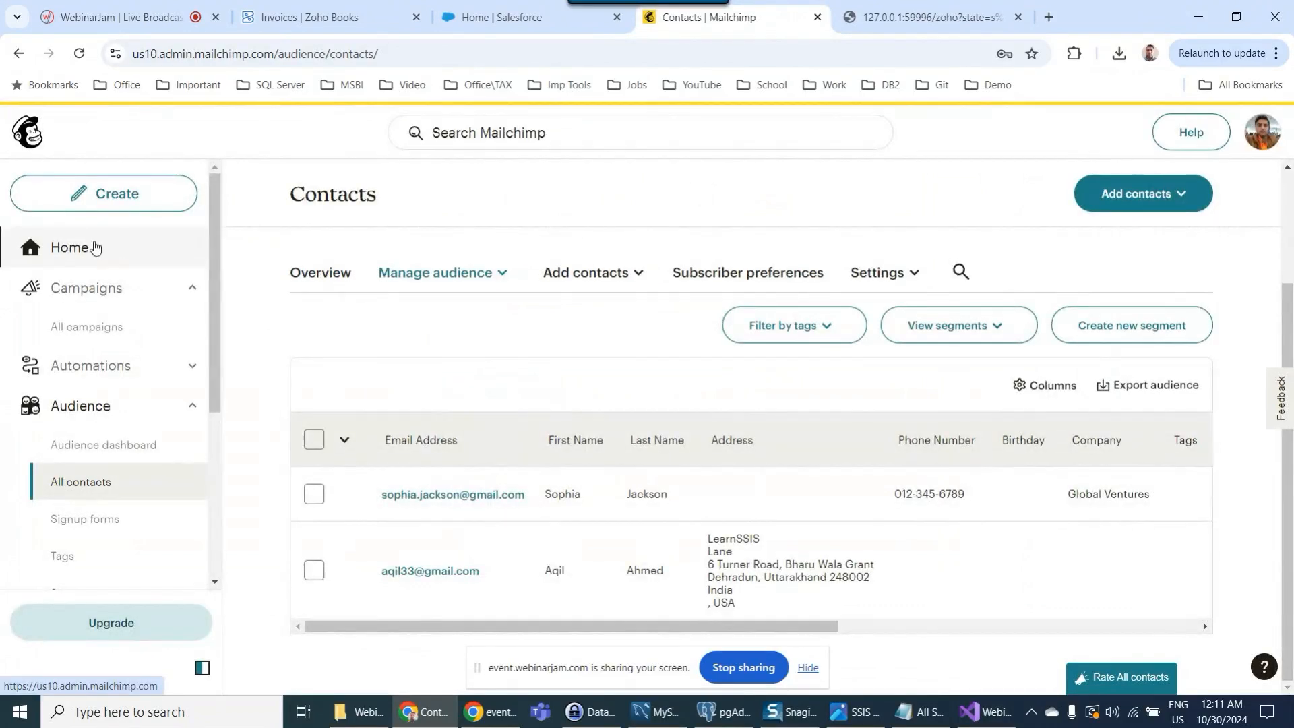
# - Open the Mailchimp audience's full contact list from Home and examine the existing contacts and their fields
pyautogui.click(94, 247)
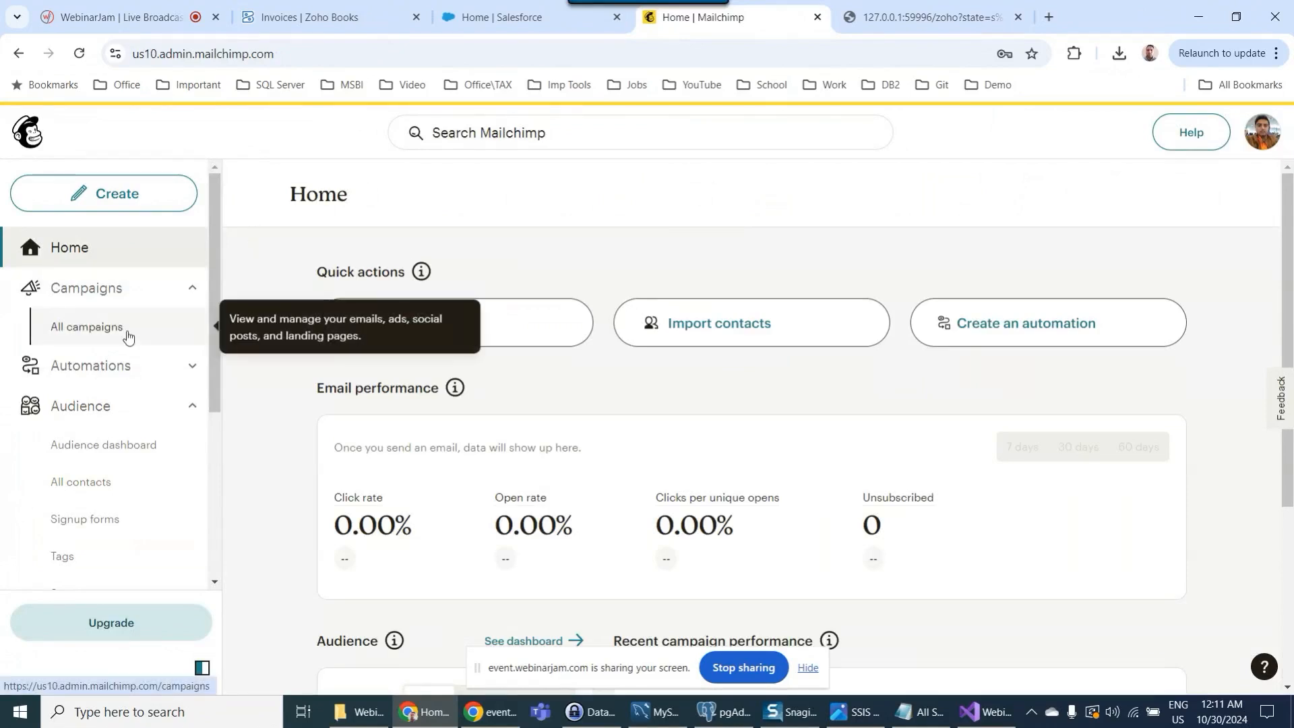
pyautogui.click(106, 407)
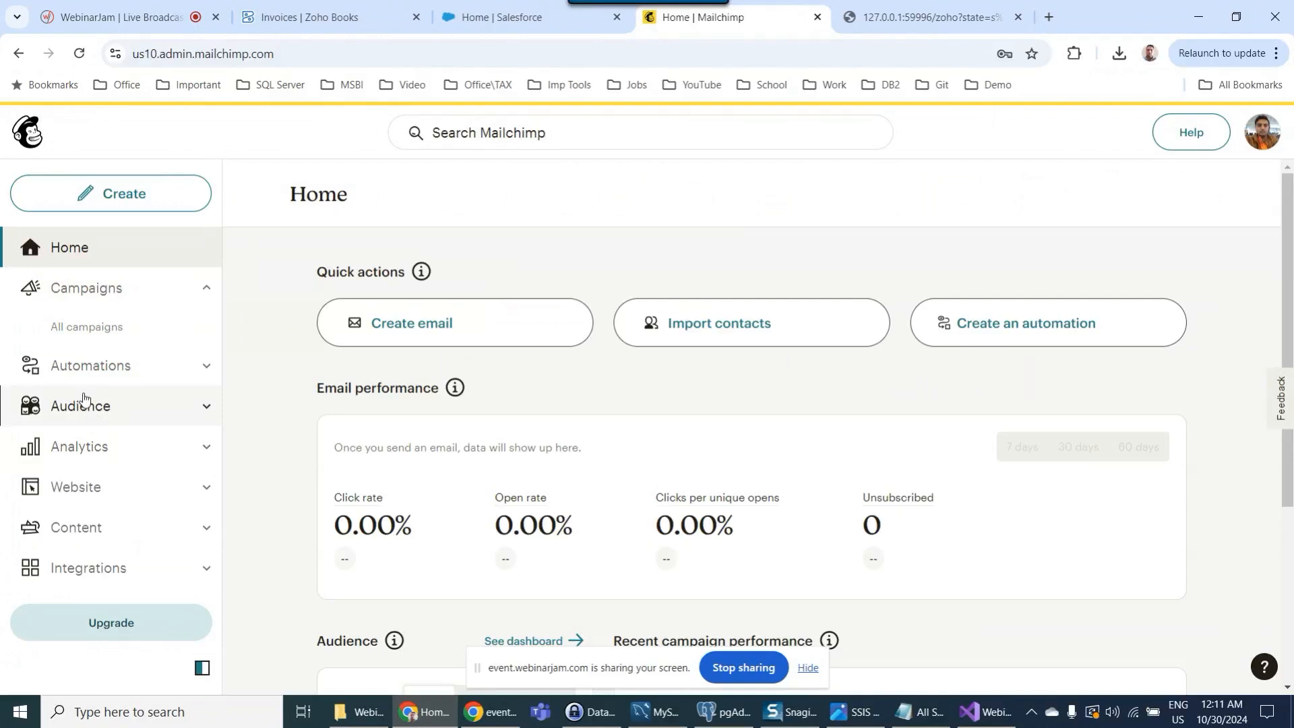
pyautogui.click(80, 406)
pyautogui.click(97, 483)
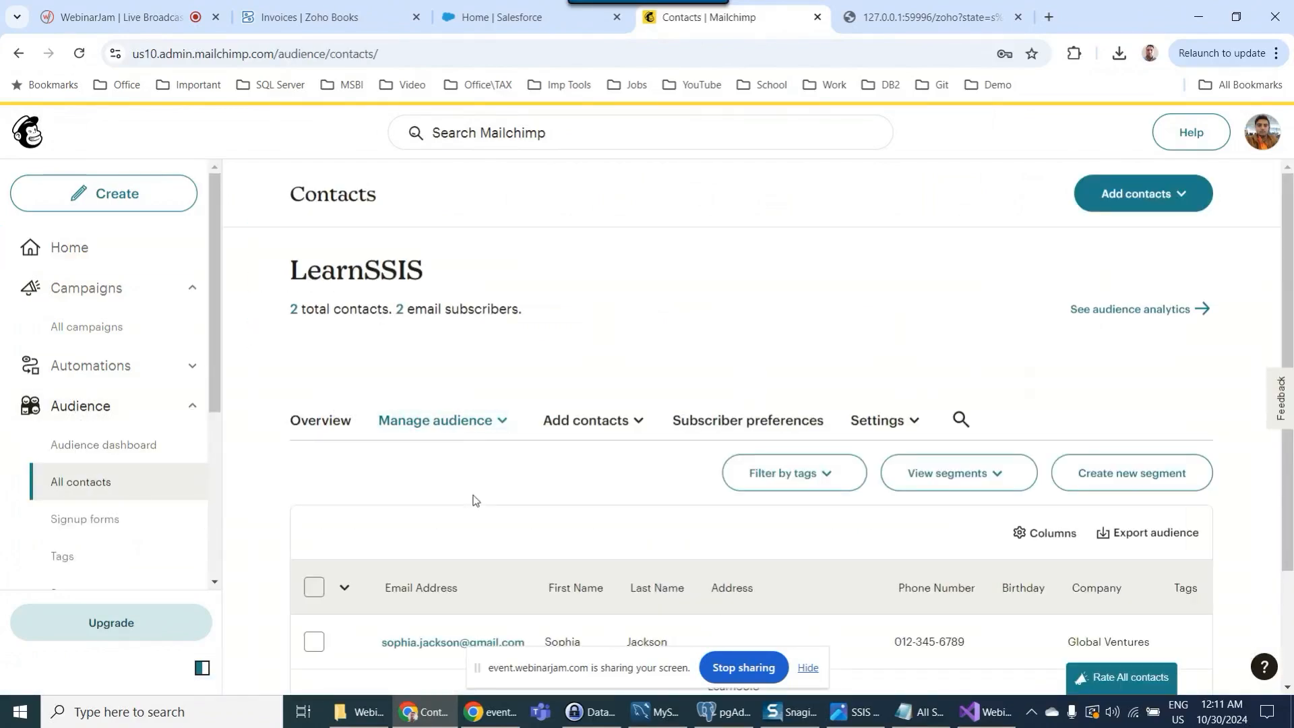
pyautogui.scroll(-1, 472, 492)
pyautogui.scroll(-1, 492, 448)
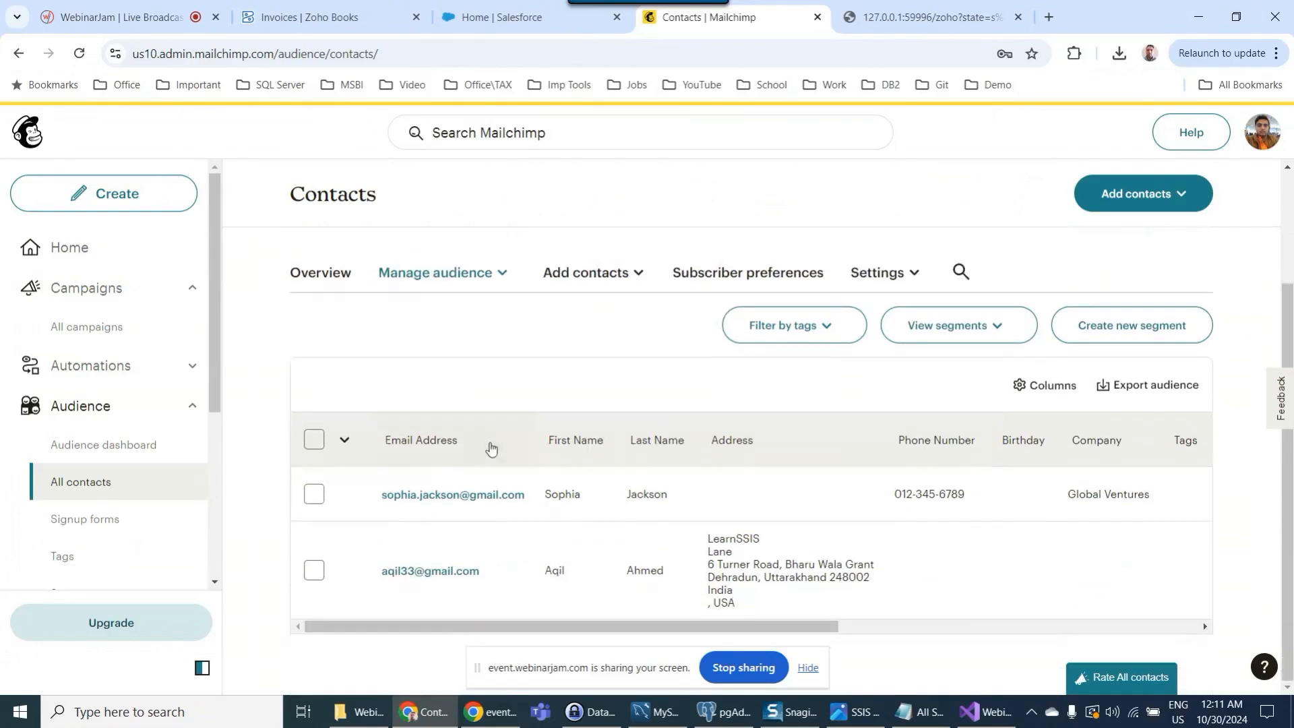
pyautogui.scroll(1, 471, 600)
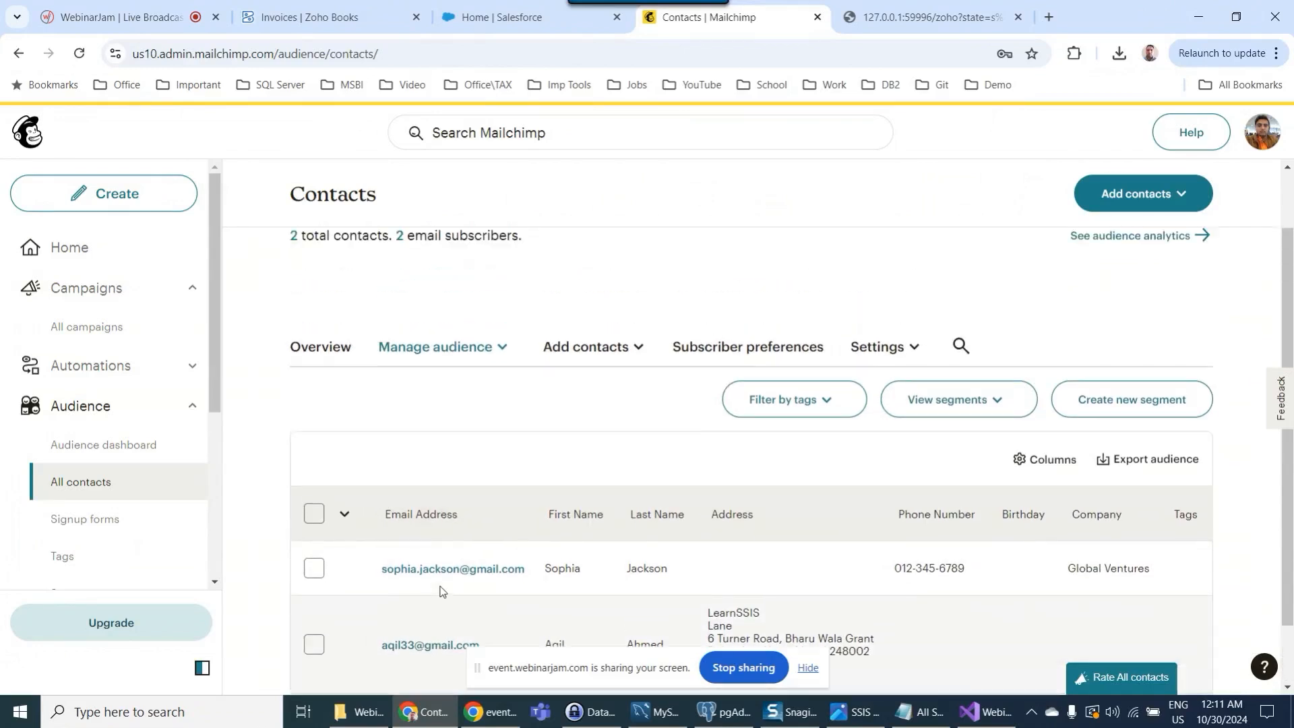
pyautogui.scroll(-1, 548, 623)
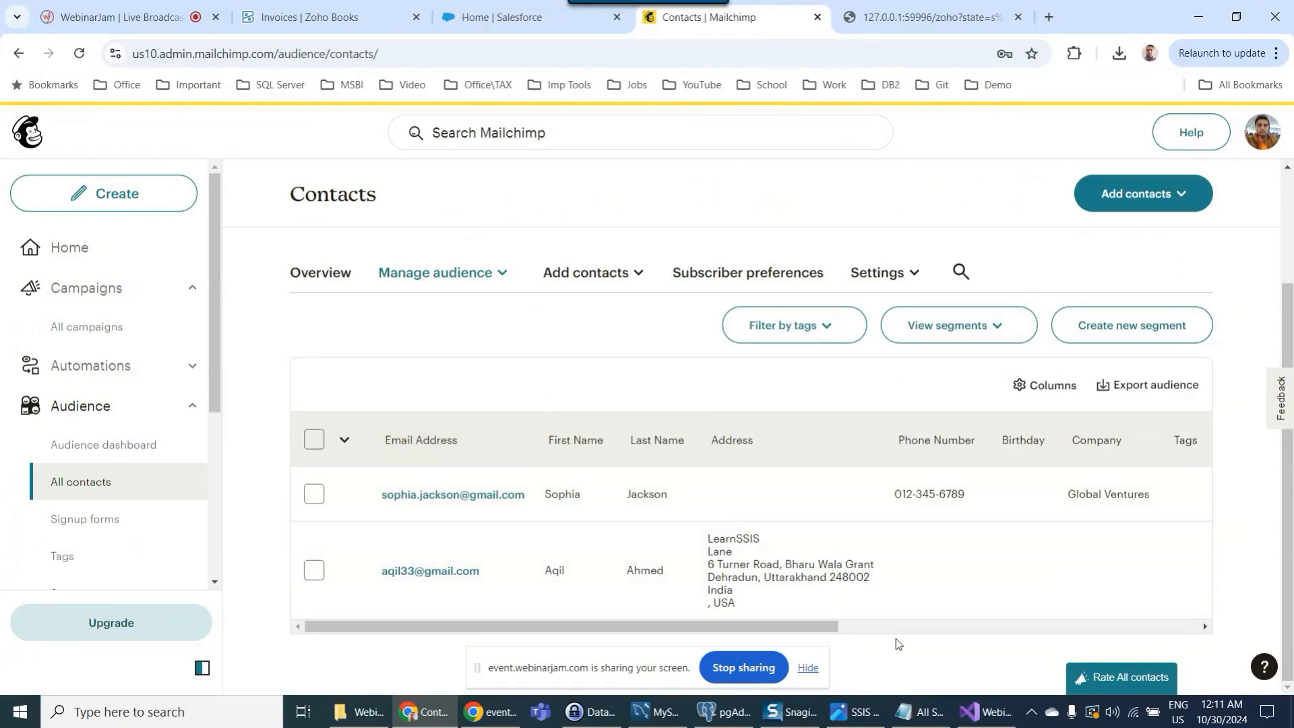
# - Switch to Visual Studio, search the SSIS Toolbox for "mail" and place a Devart Mailchimp Destination below the PhoneList destination
pyautogui.click(996, 720)
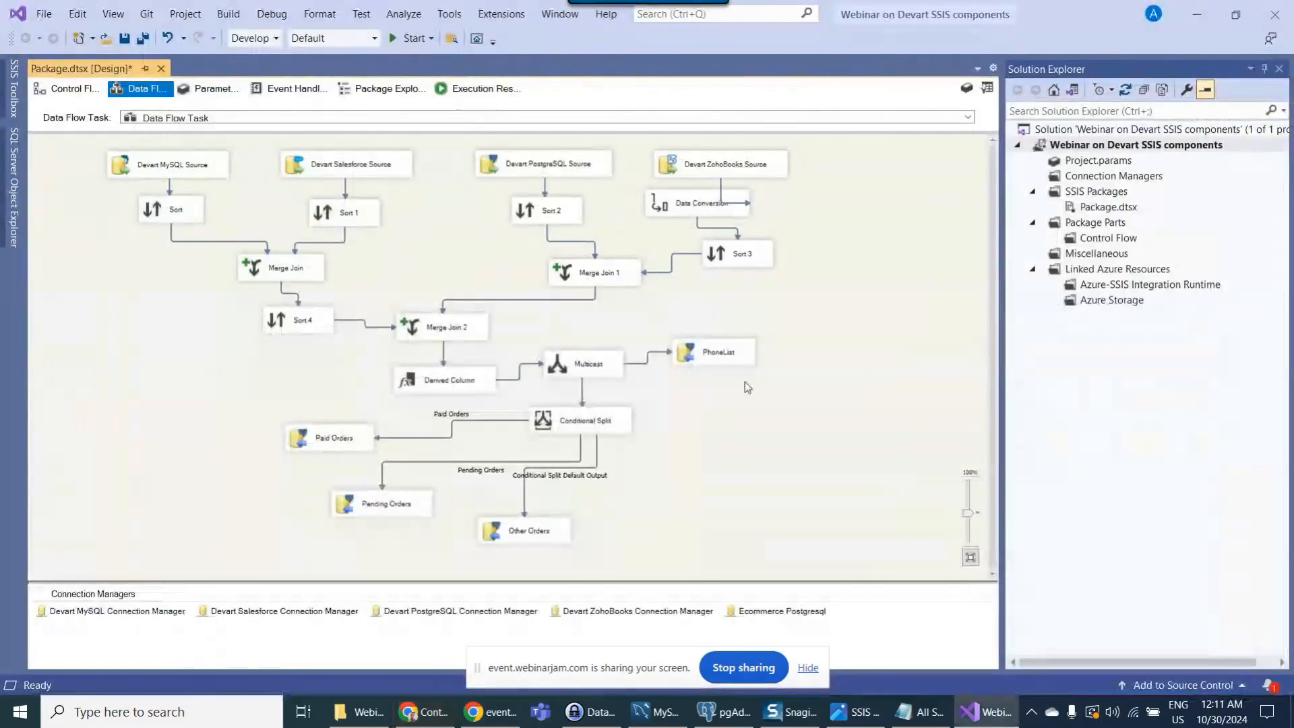
pyautogui.click(987, 89)
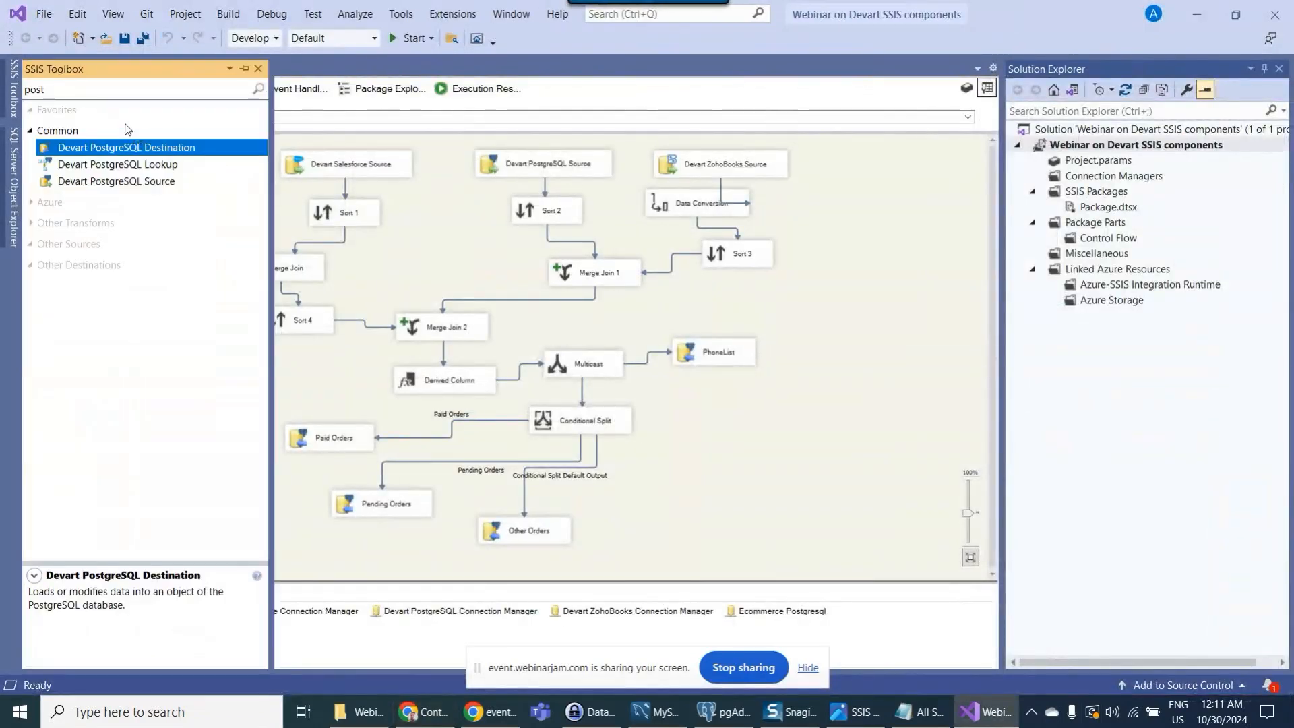
pyautogui.click(101, 96)
pyautogui.press('BackSpace')
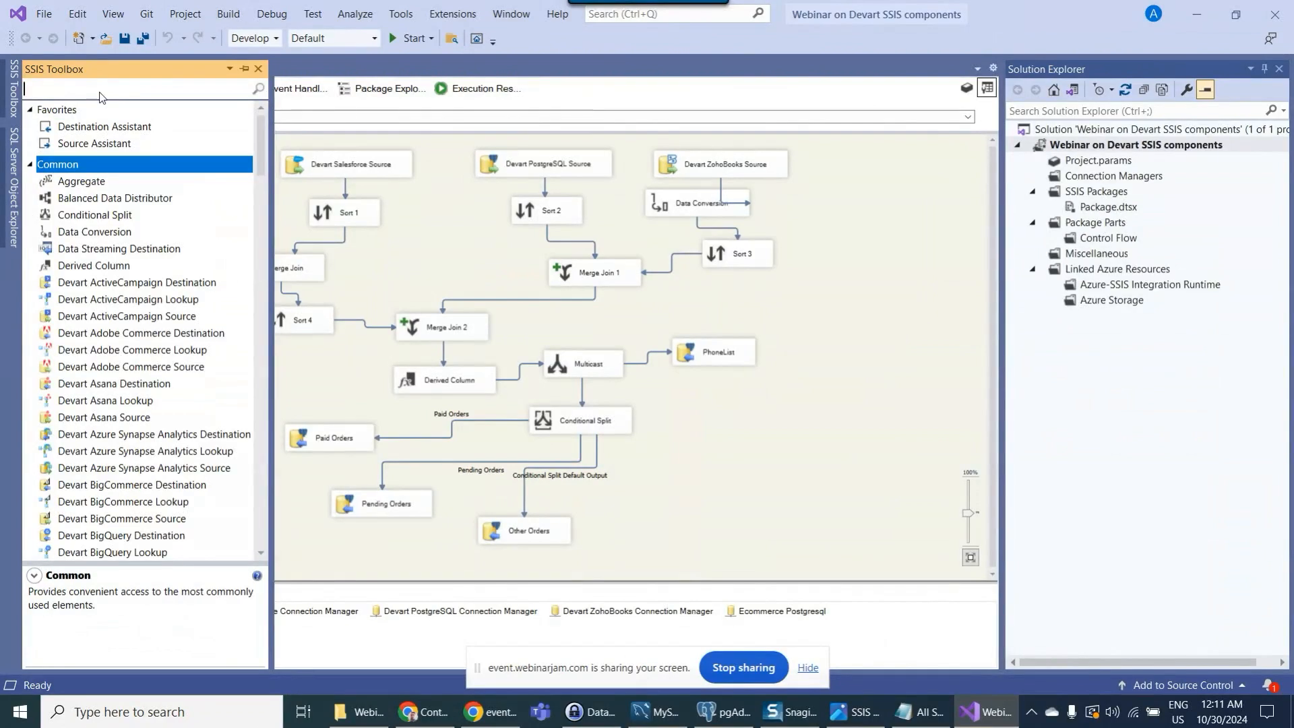
pyautogui.write('mail')
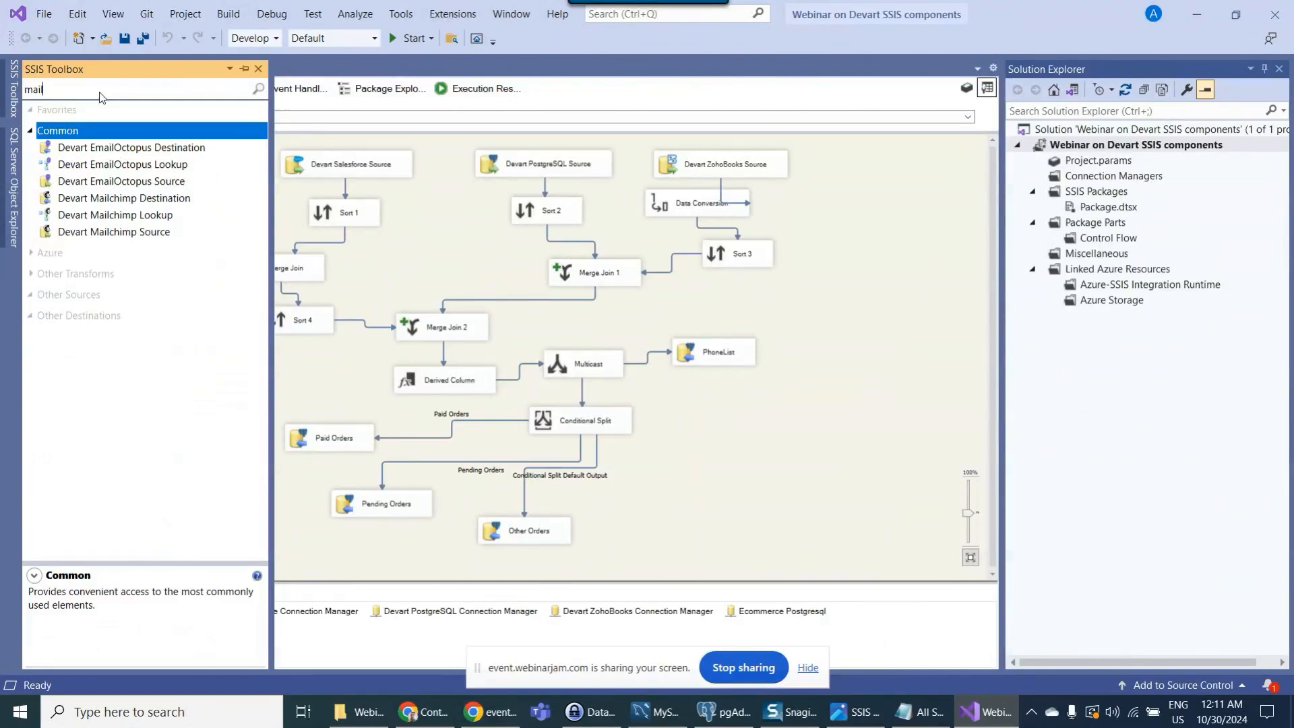
pyautogui.moveTo(132, 202); pyautogui.dragTo(761, 435)
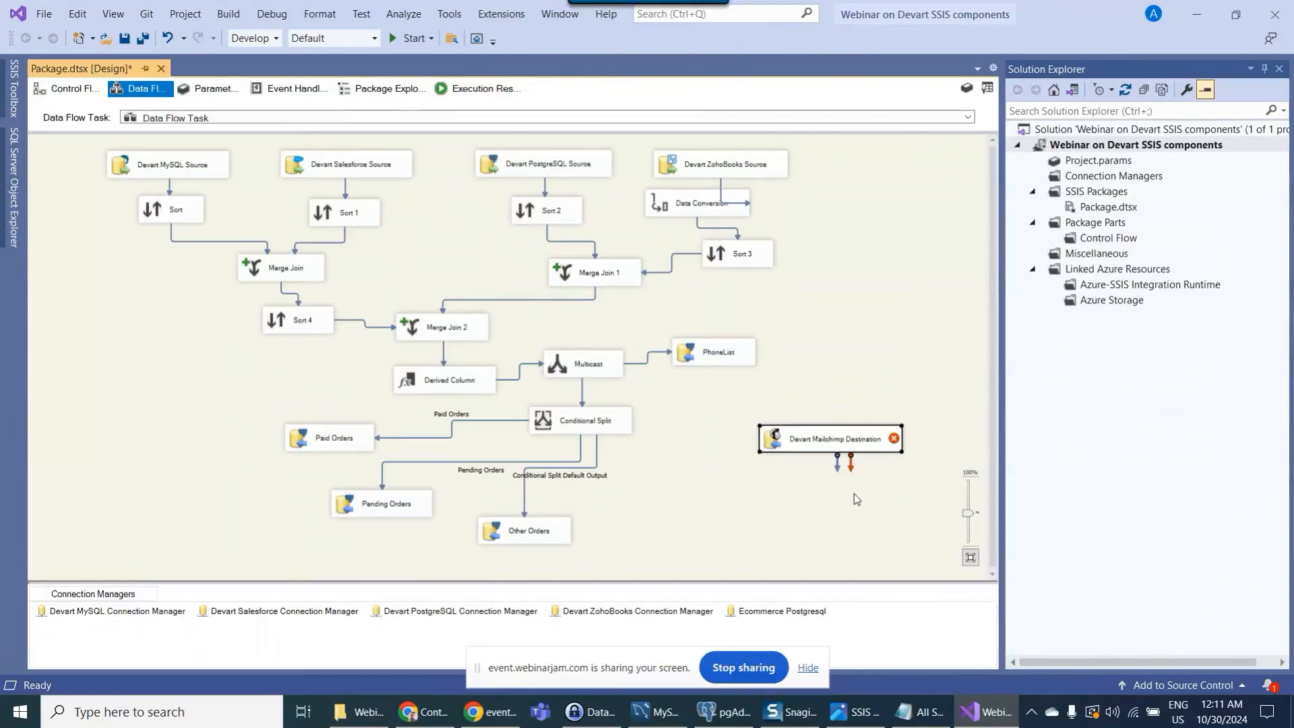
# - Add a new connection manager of type DevartMailChimp to the package
pyautogui.rightClick(872, 623)
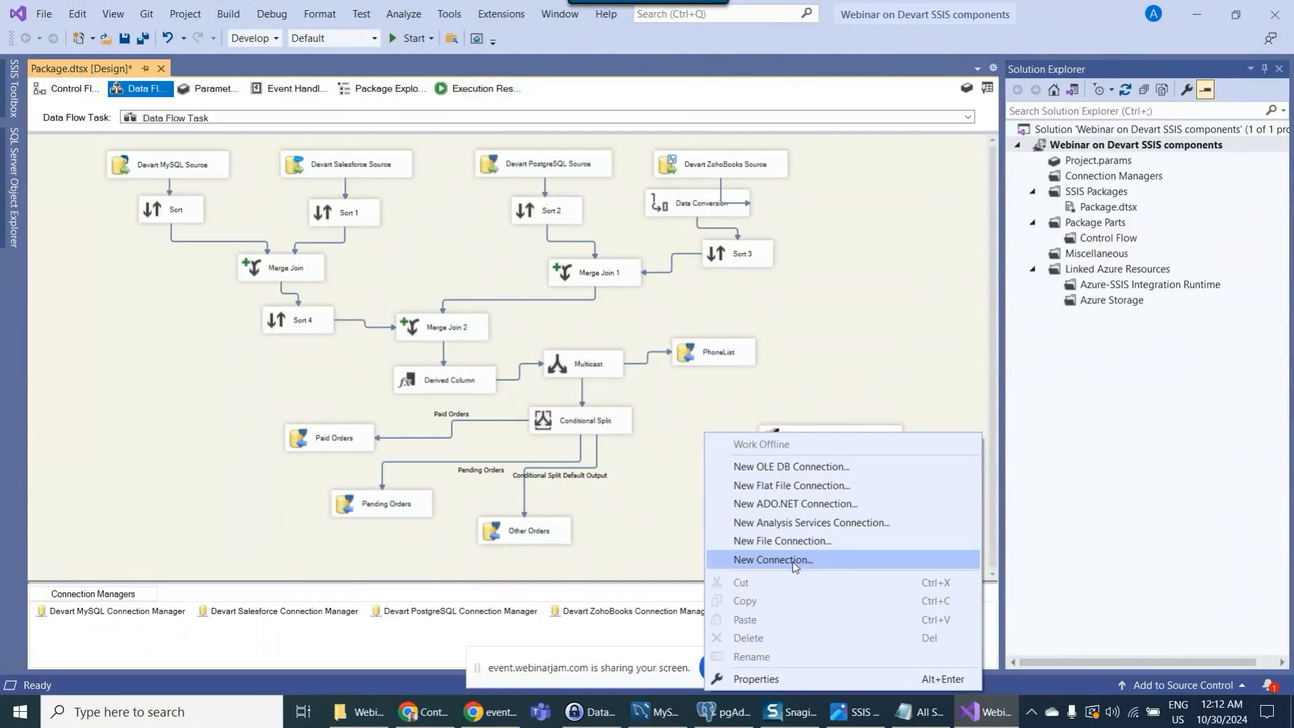
pyautogui.click(793, 560)
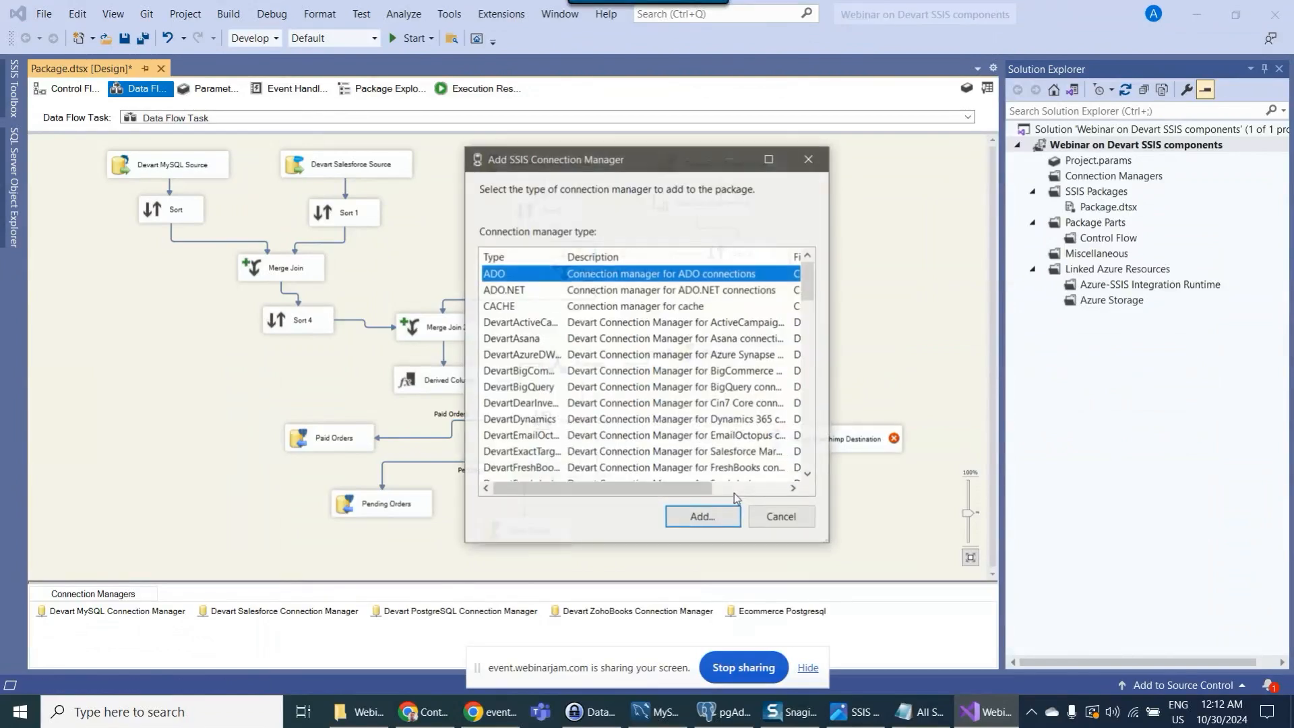
pyautogui.moveTo(828, 541); pyautogui.dragTo(938, 597)
pyautogui.moveTo(563, 259); pyautogui.dragTo(668, 259)
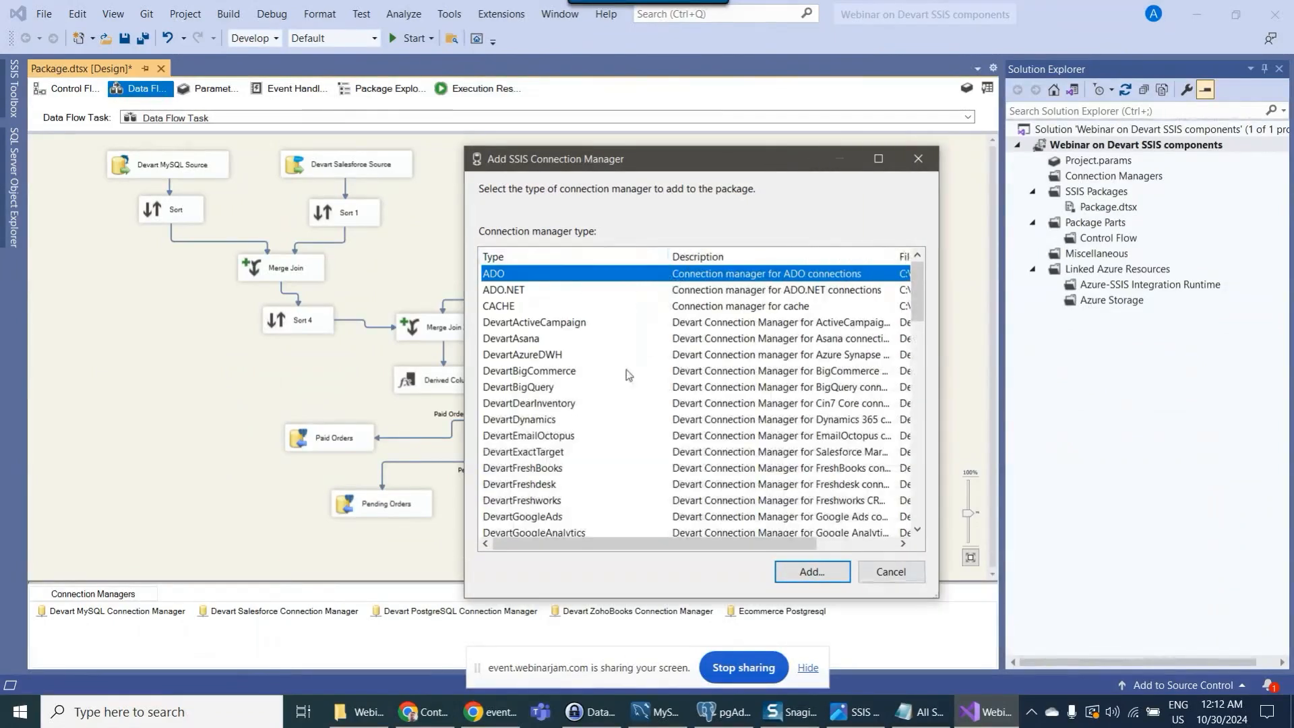
pyautogui.scroll(-3, 625, 369)
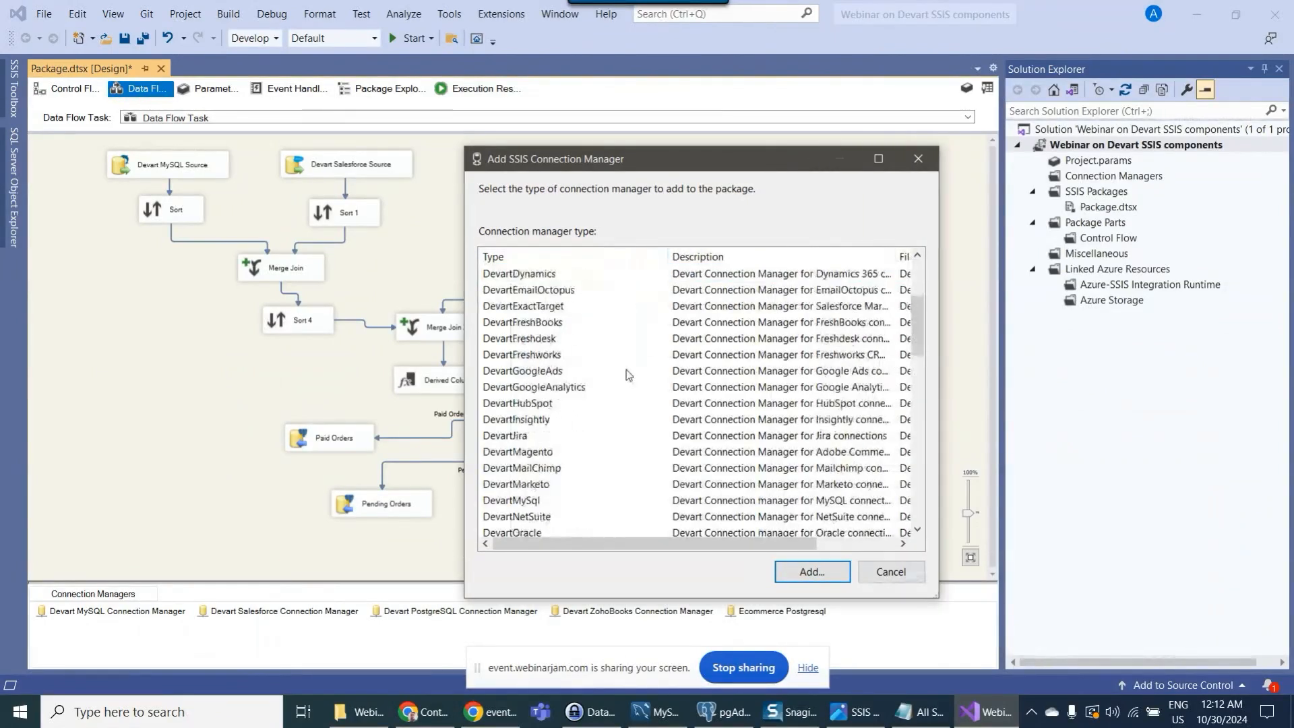
pyautogui.click(548, 469)
pyautogui.click(804, 573)
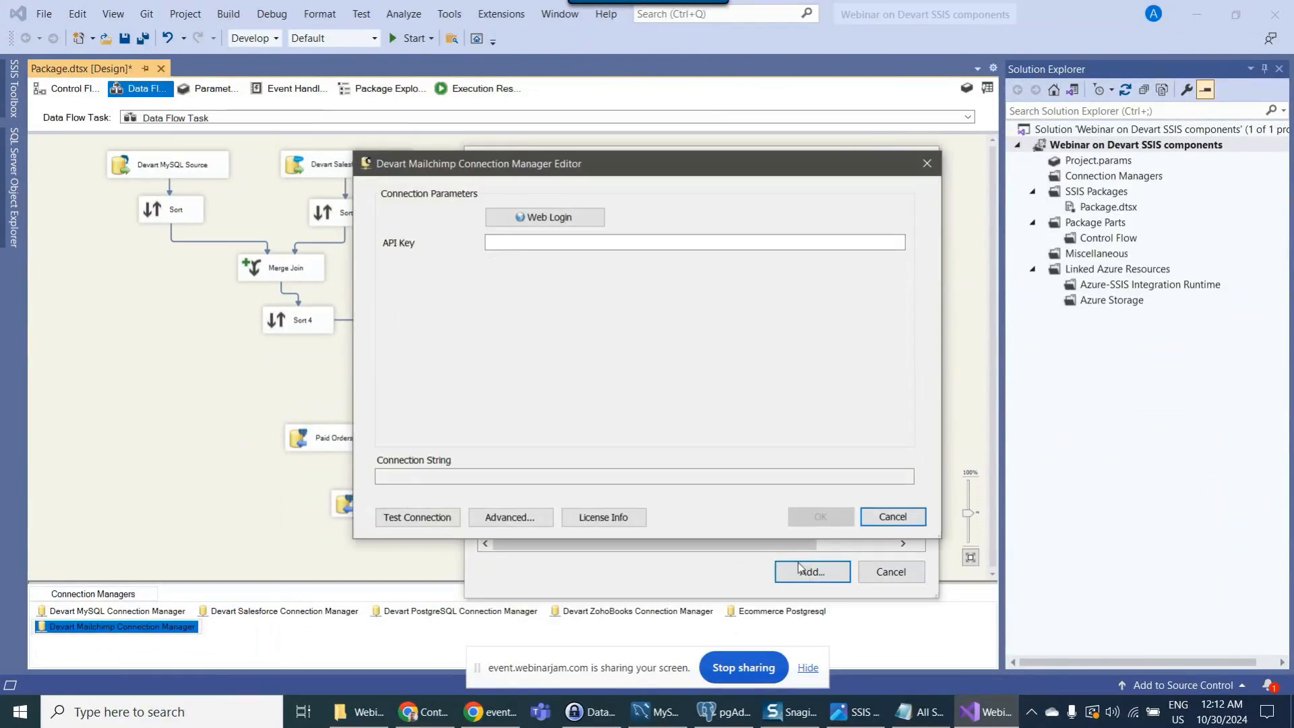
# - Authorize Devart SSIS Components for the Mailchimp account through web login with the saved username and password, and return to Visual Studio
pyautogui.click(540, 221)
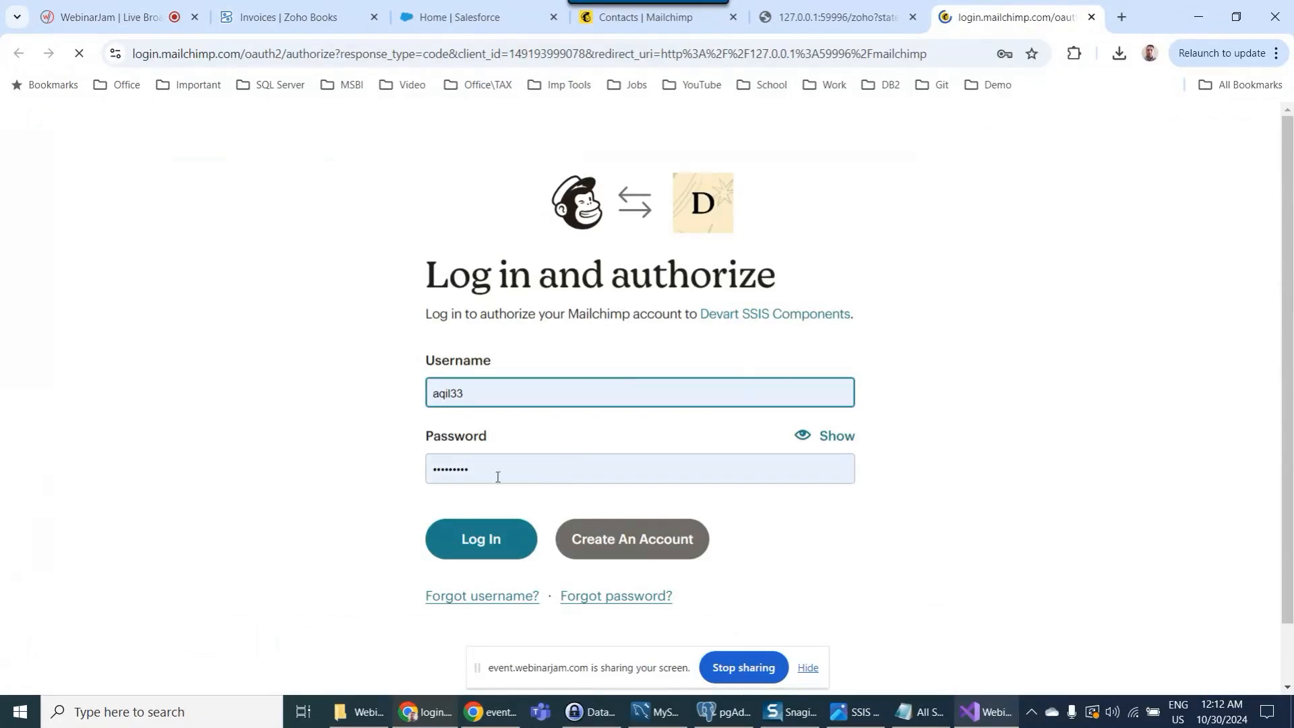
pyautogui.click(474, 549)
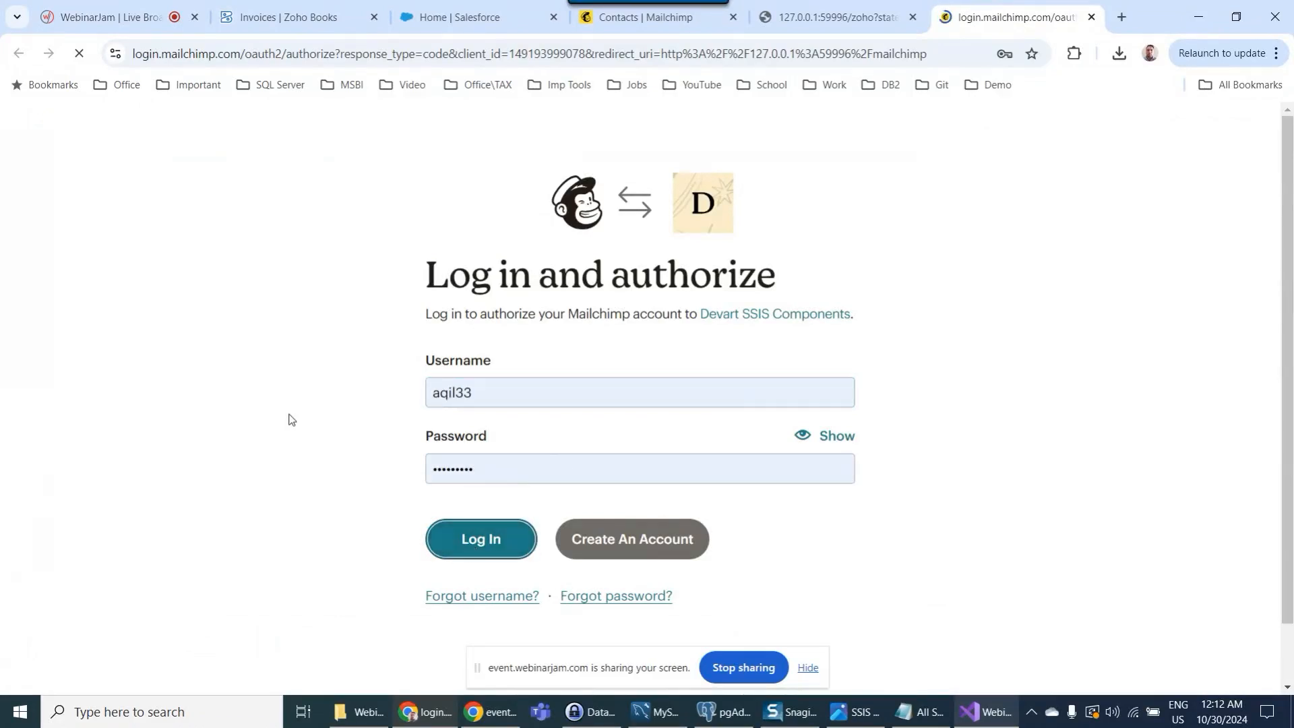
pyautogui.scroll(-1, 291, 420)
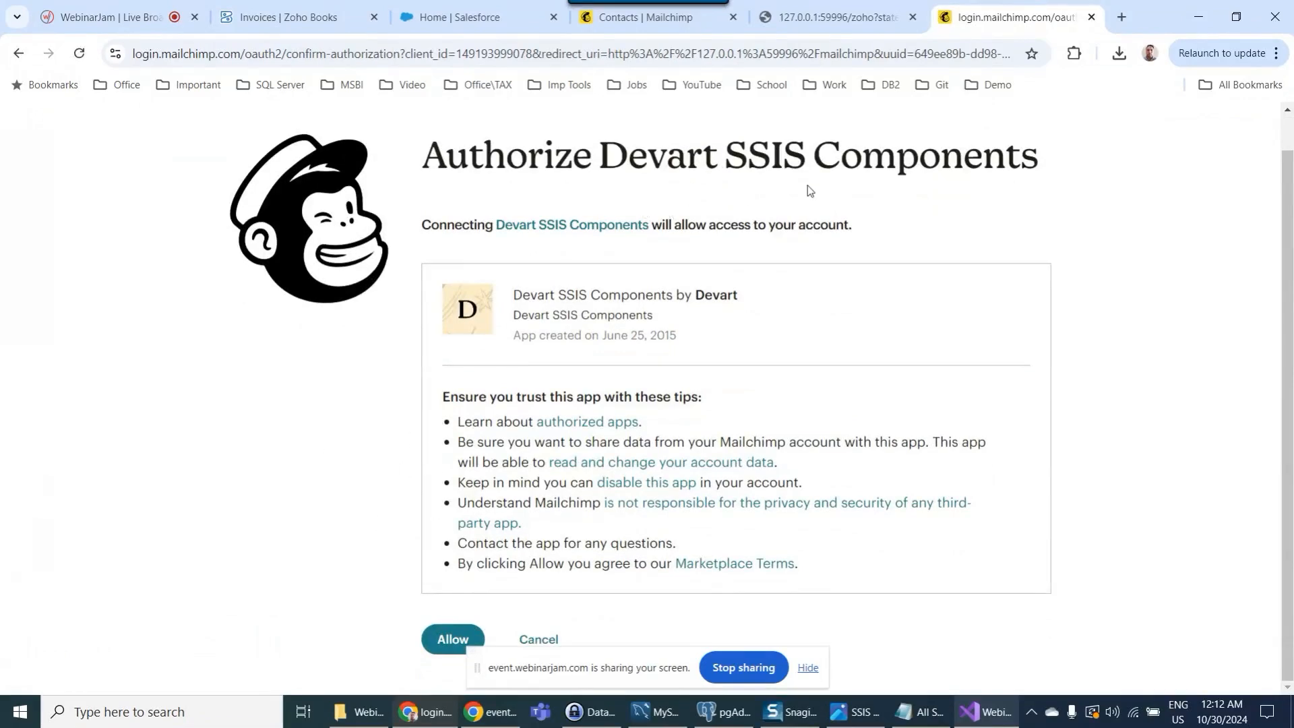
pyautogui.click(450, 642)
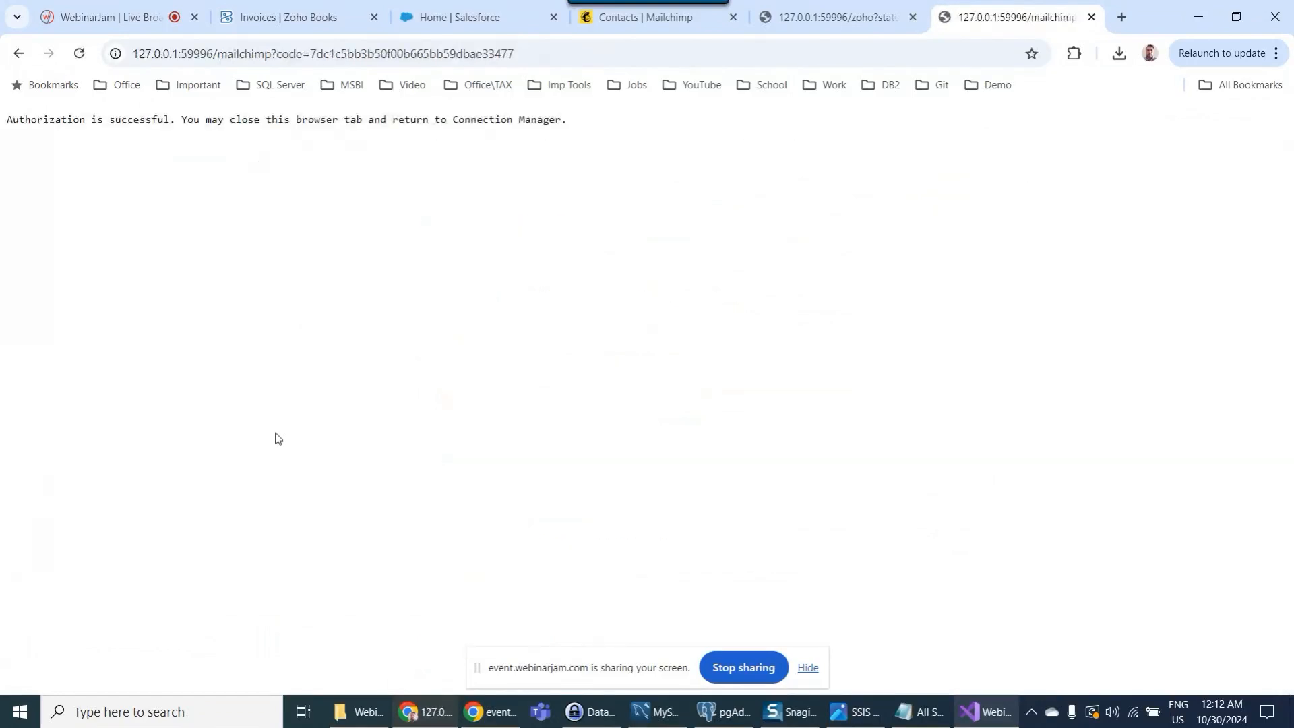
pyautogui.moveTo(43, 120); pyautogui.dragTo(127, 120)
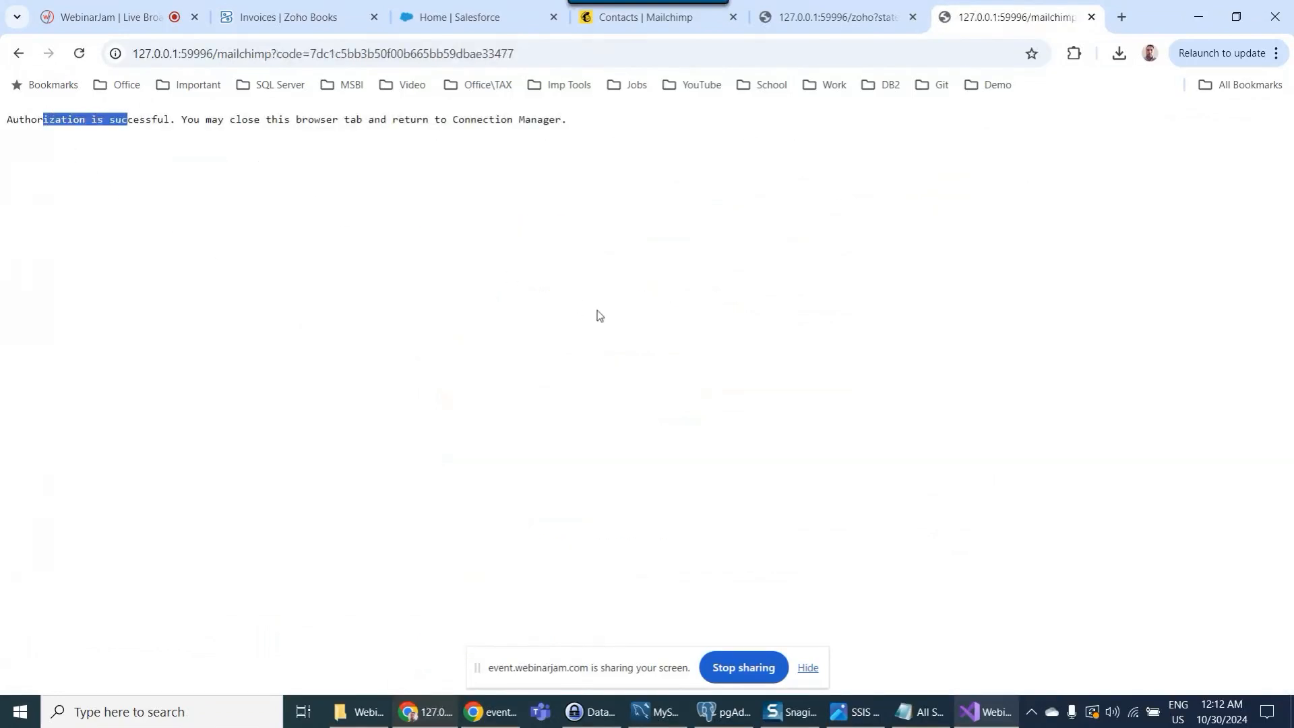
pyautogui.click(977, 698)
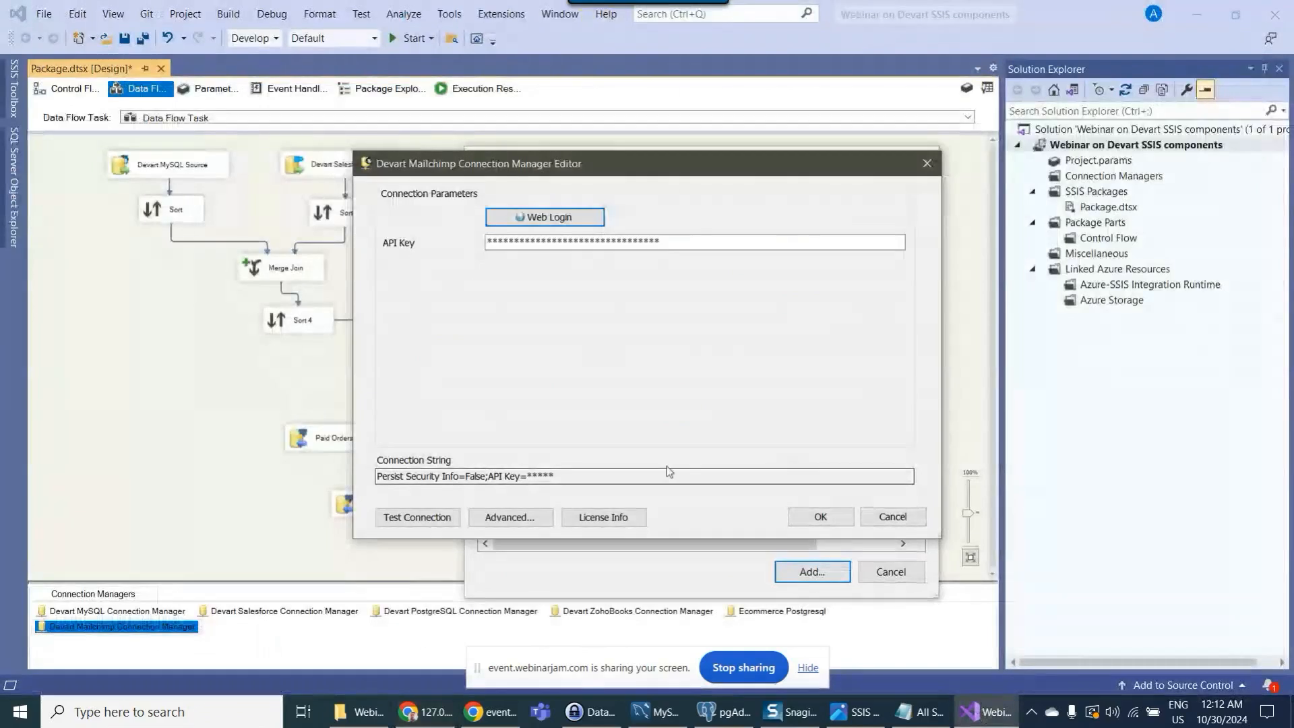
# - Test the Mailchimp connection and save the Devart Mailchimp Connection Manager
pyautogui.click(414, 517)
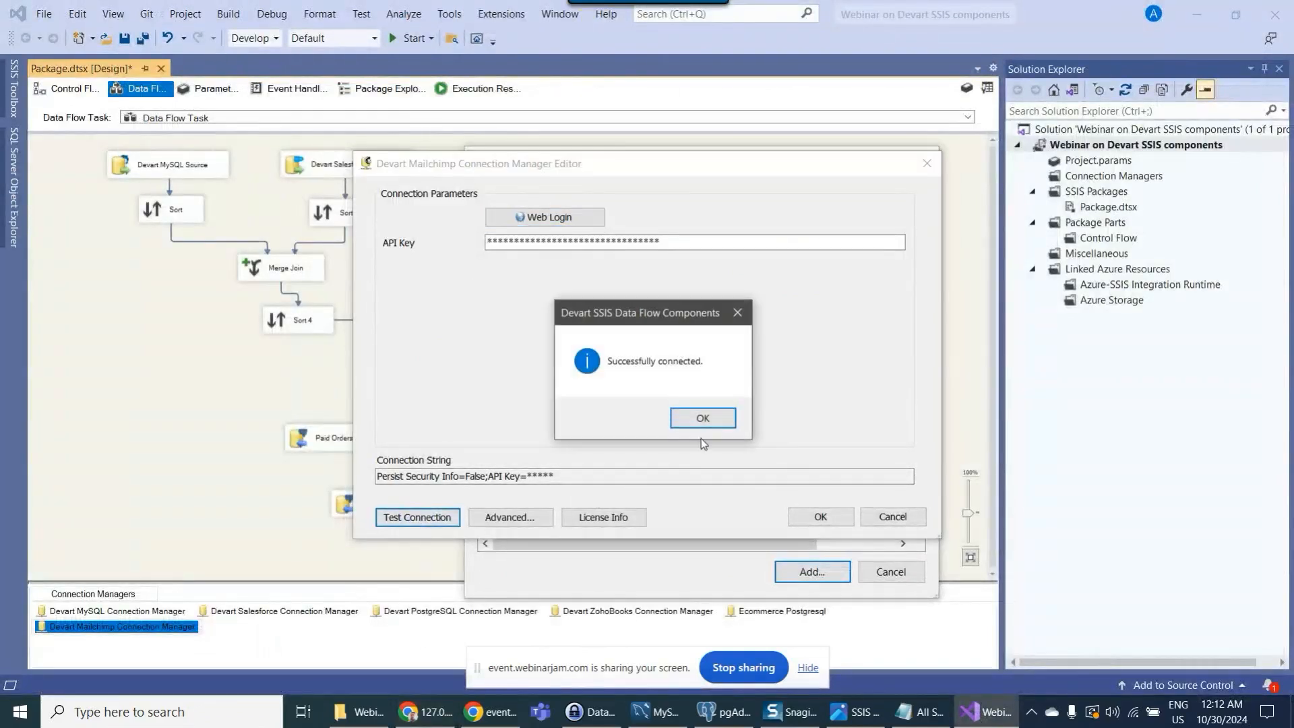
pyautogui.click(704, 419)
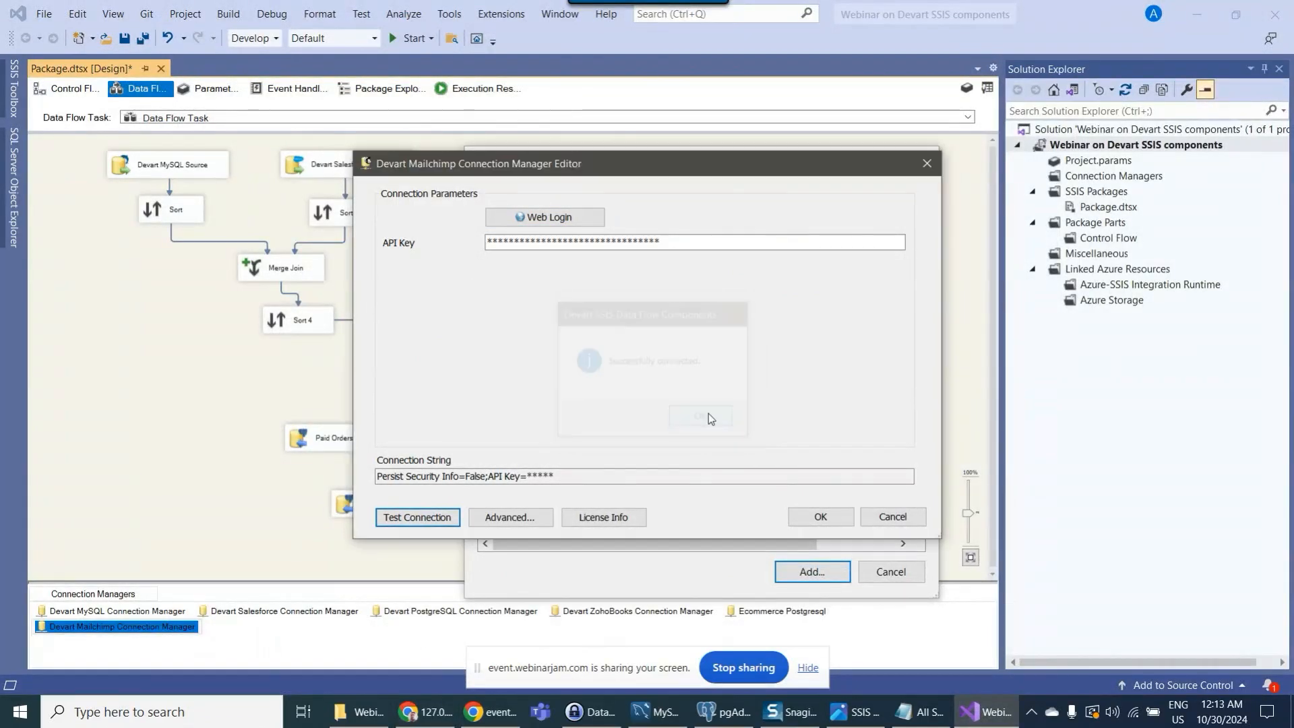
pyautogui.click(815, 518)
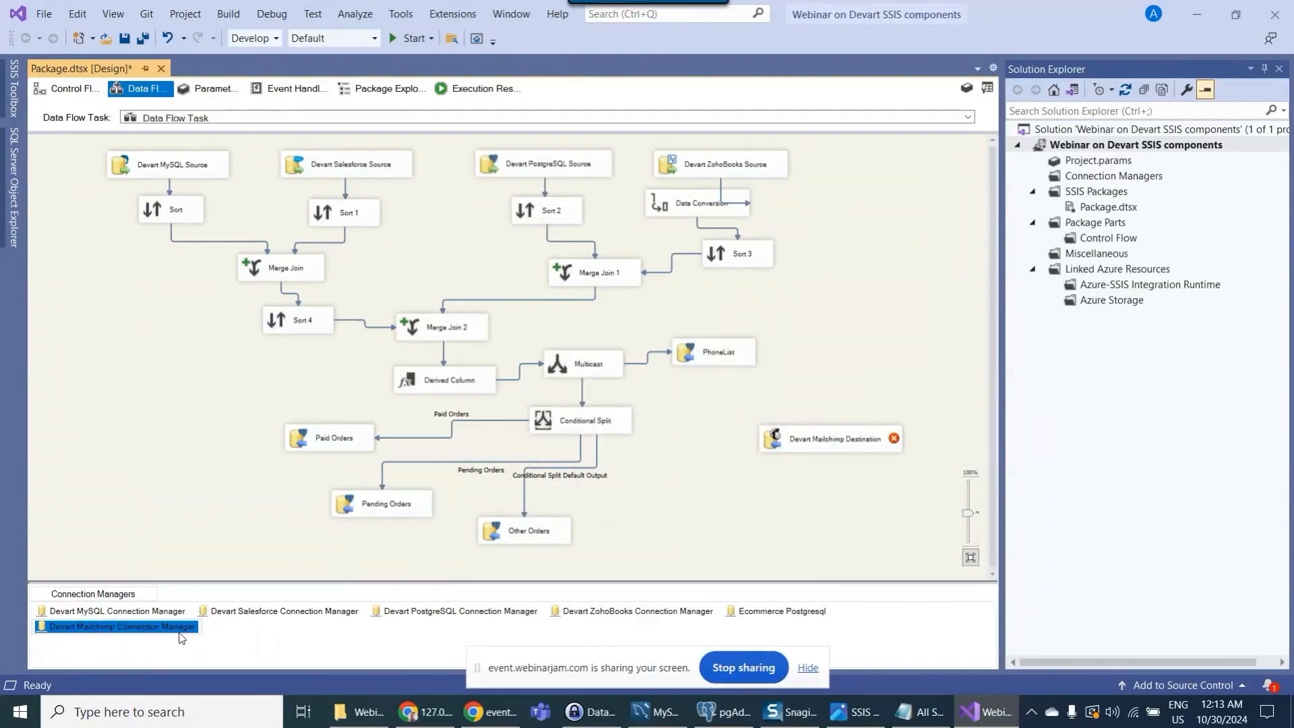
# - Connect an output of the Multicast to the Devart Mailchimp Destination
pyautogui.click(718, 484)
pyautogui.click(612, 369)
pyautogui.moveTo(591, 385); pyautogui.dragTo(793, 452)
# - Open the Devart Mailchimp Destination's advanced editor and assign the Devart Mailchimp Connection Manager to it
pyautogui.rightClick(782, 441)
pyautogui.click(846, 467)
pyautogui.click(638, 261)
pyautogui.click(638, 261)
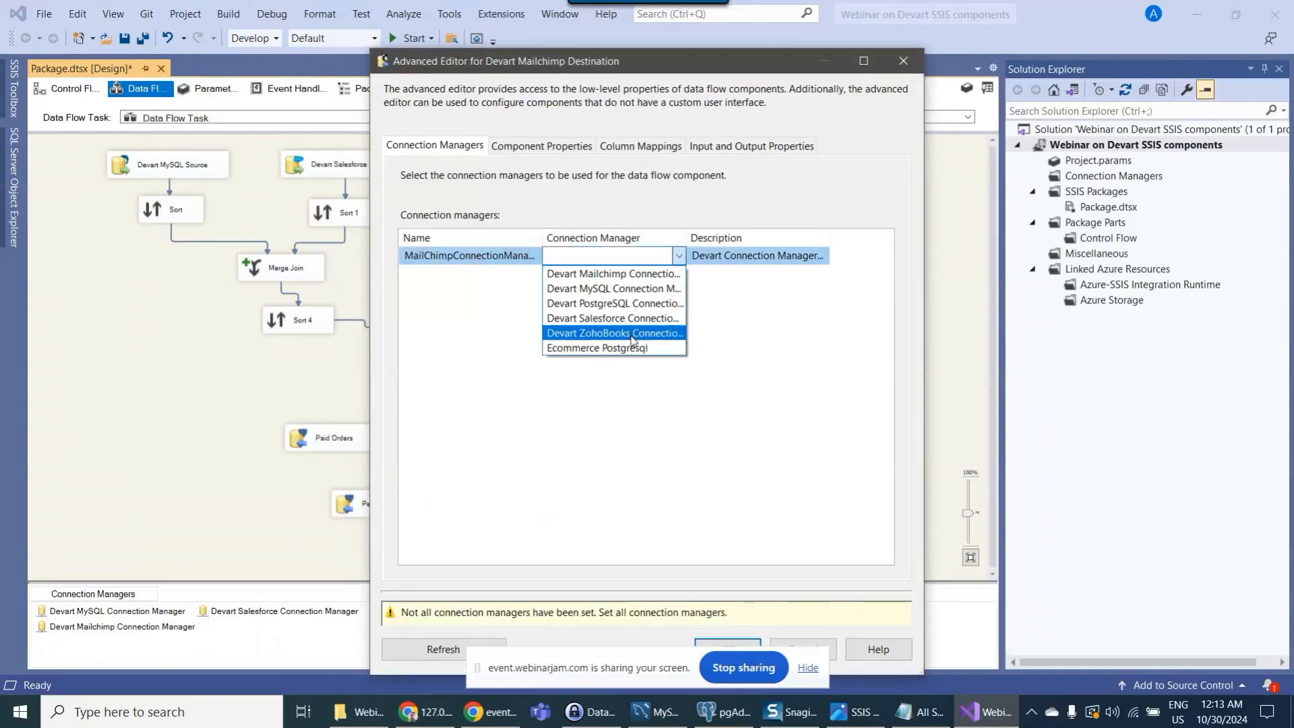
pyautogui.click(638, 273)
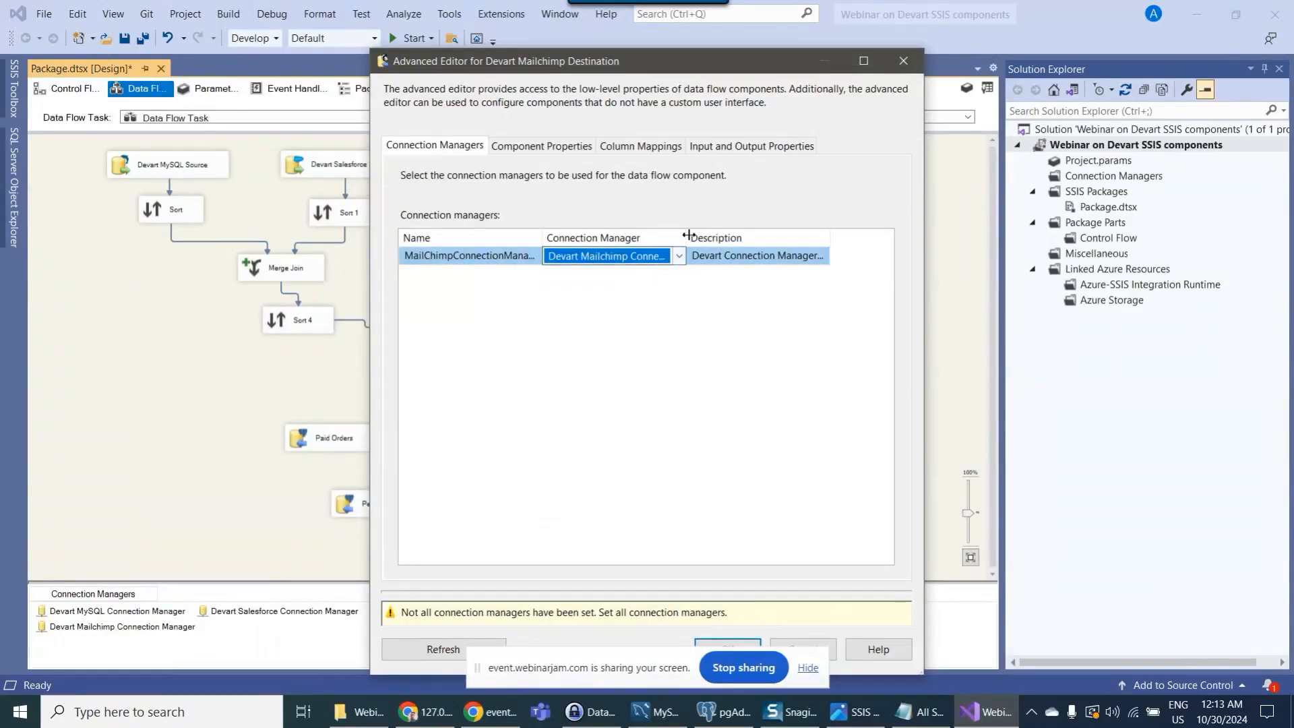
# - Set the Mailchimp destination's ObjectName property to ListMembers
pyautogui.click(571, 151)
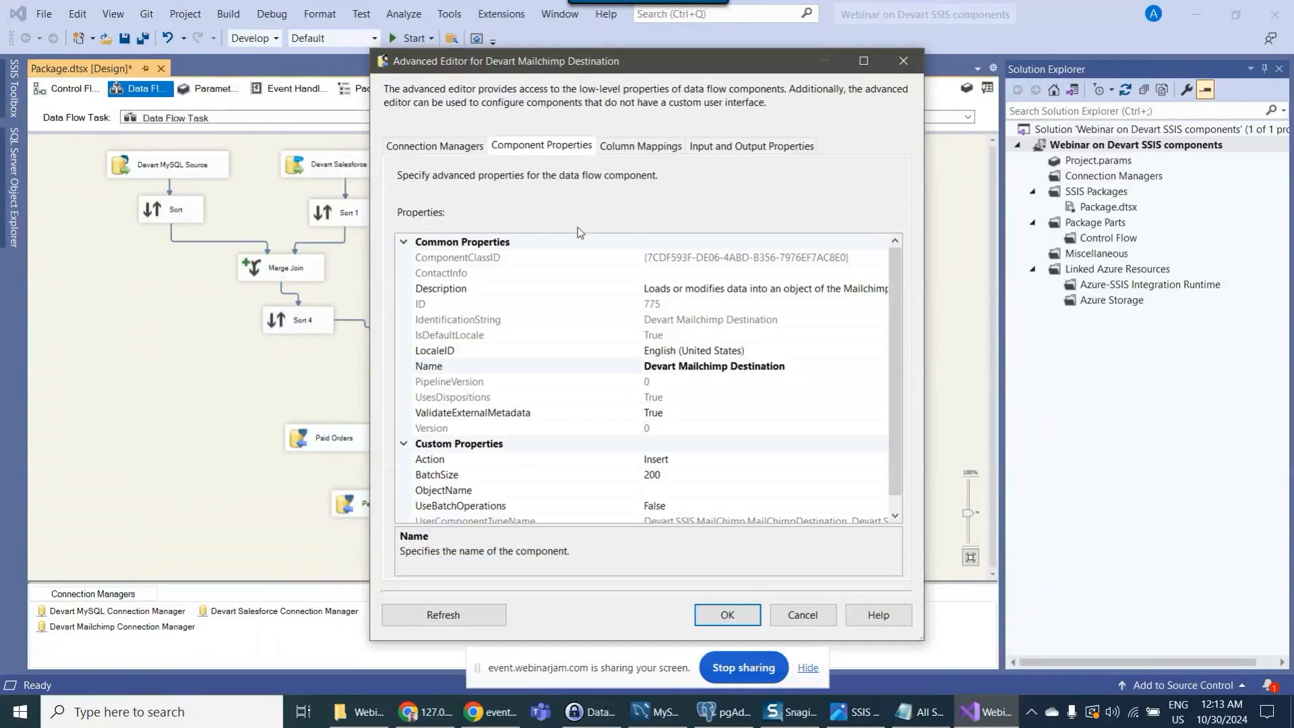
pyautogui.scroll(-1, 546, 283)
pyautogui.click(767, 474)
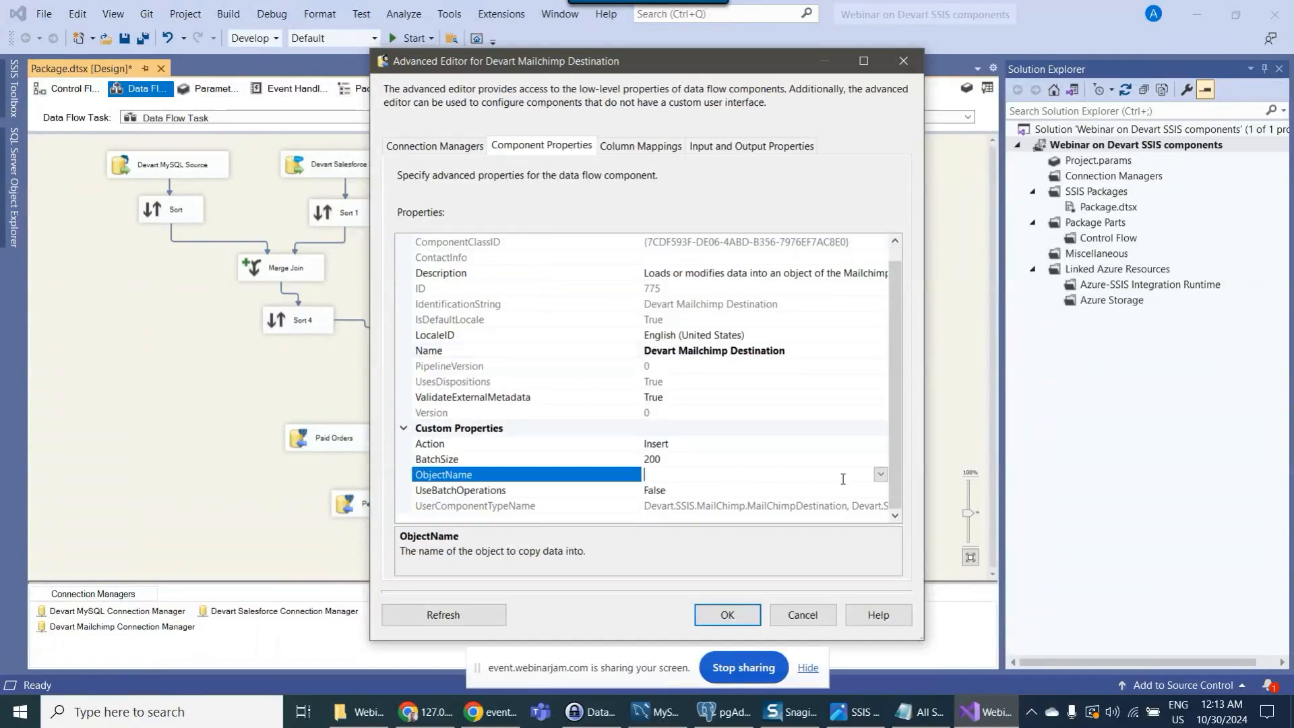
pyautogui.click(881, 475)
pyautogui.moveTo(878, 516); pyautogui.dragTo(880, 575)
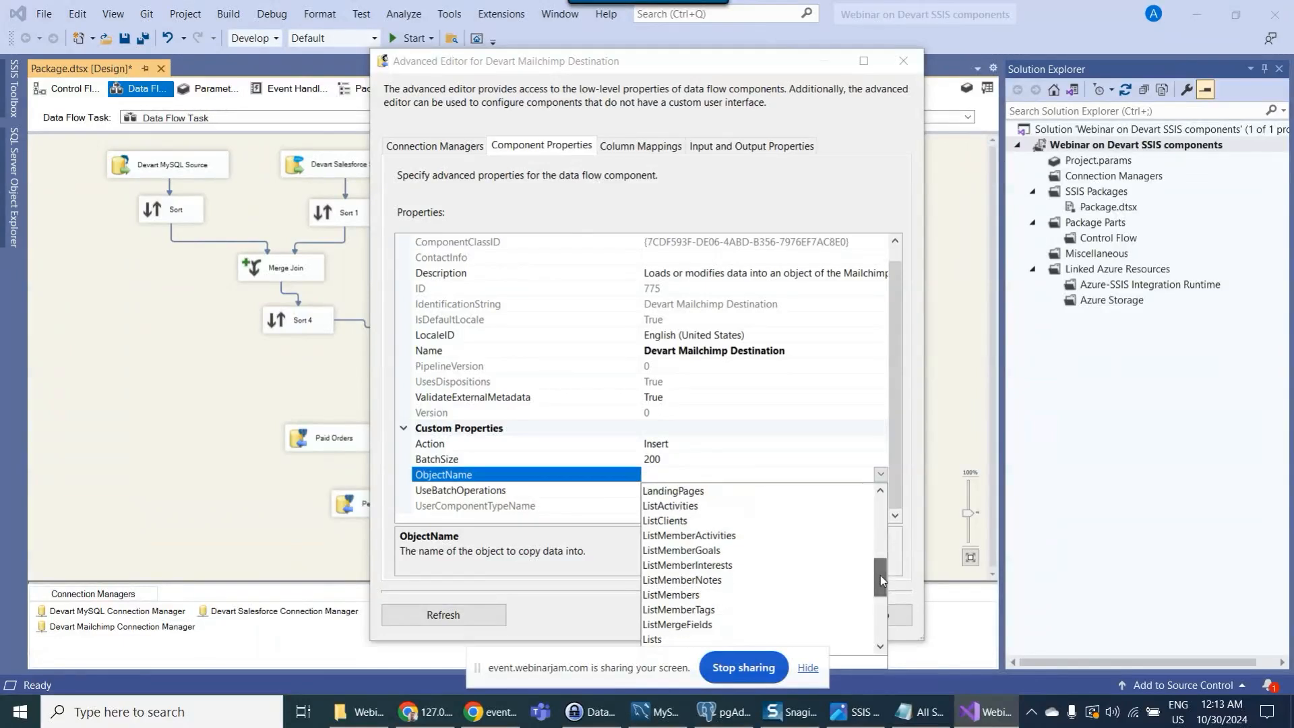
pyautogui.click(725, 610)
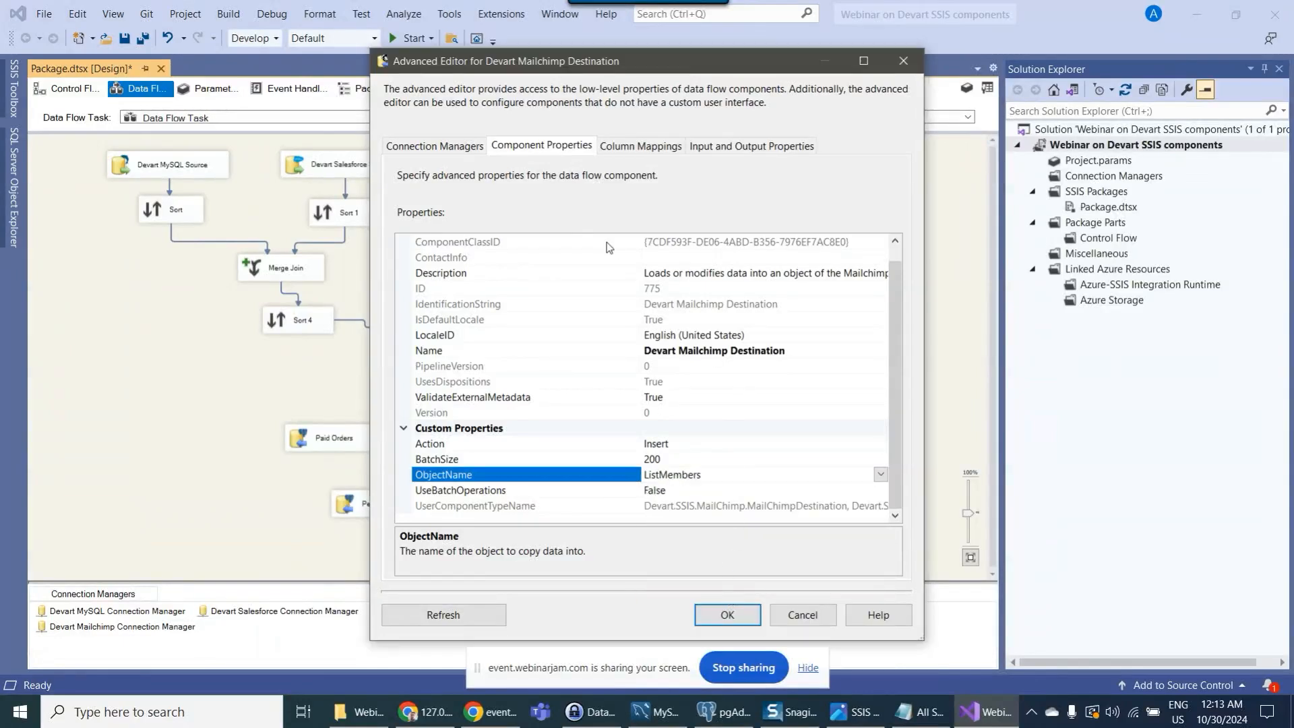
# - In the Mailchimp destination's column mappings, map FirstName to First Name and LastName to Last Name
pyautogui.click(639, 152)
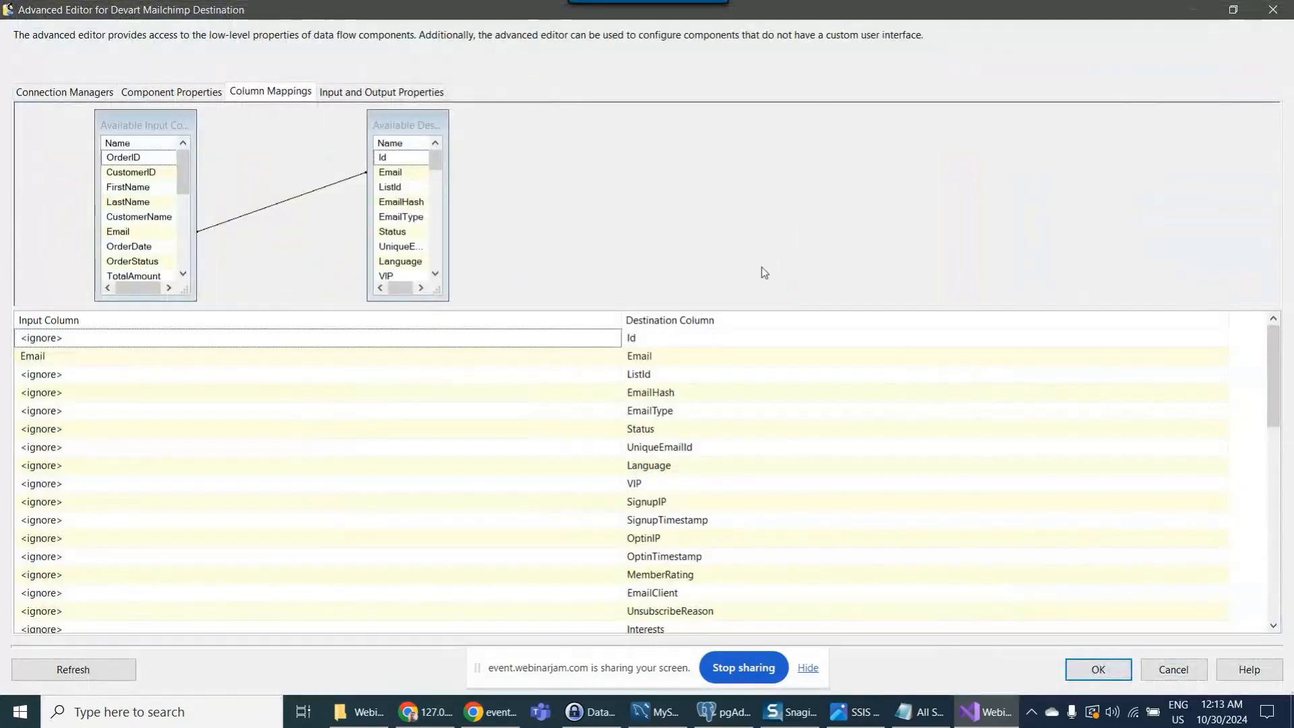
pyautogui.click(674, 357)
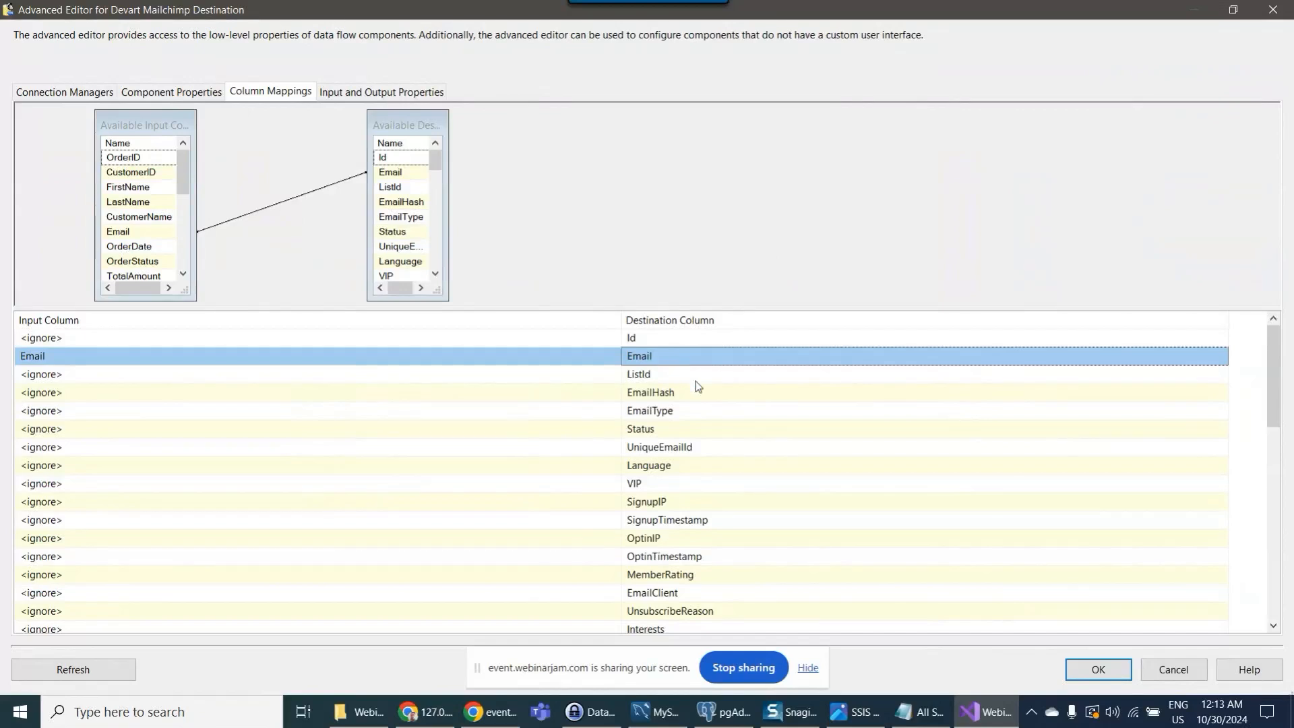
pyautogui.scroll(-10, 695, 381)
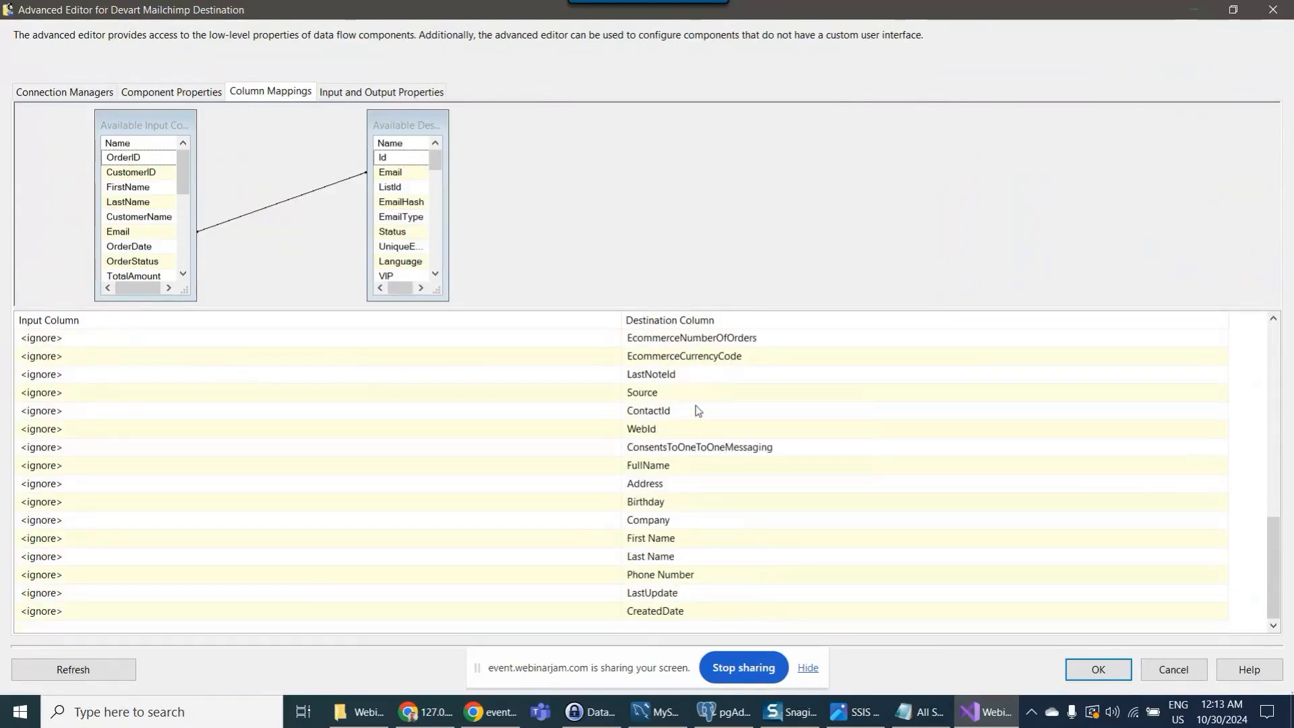
pyautogui.click(659, 538)
pyautogui.click(564, 539)
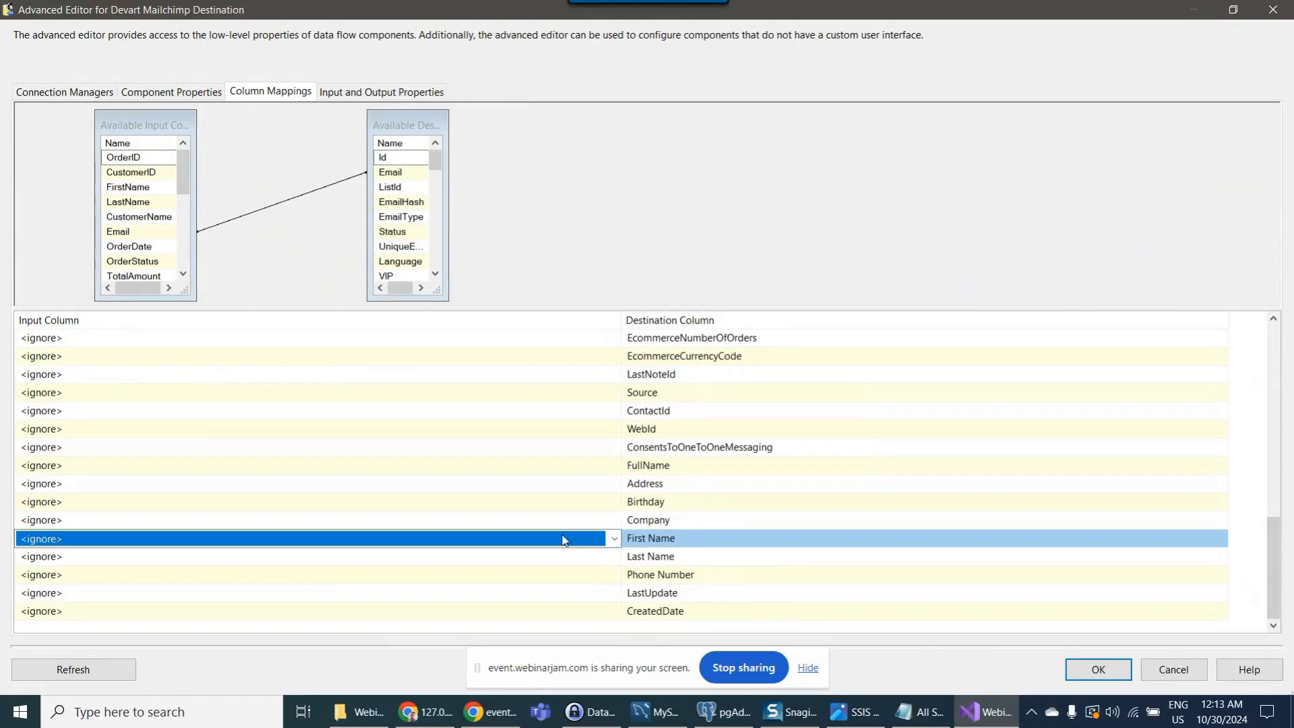
pyautogui.click(564, 540)
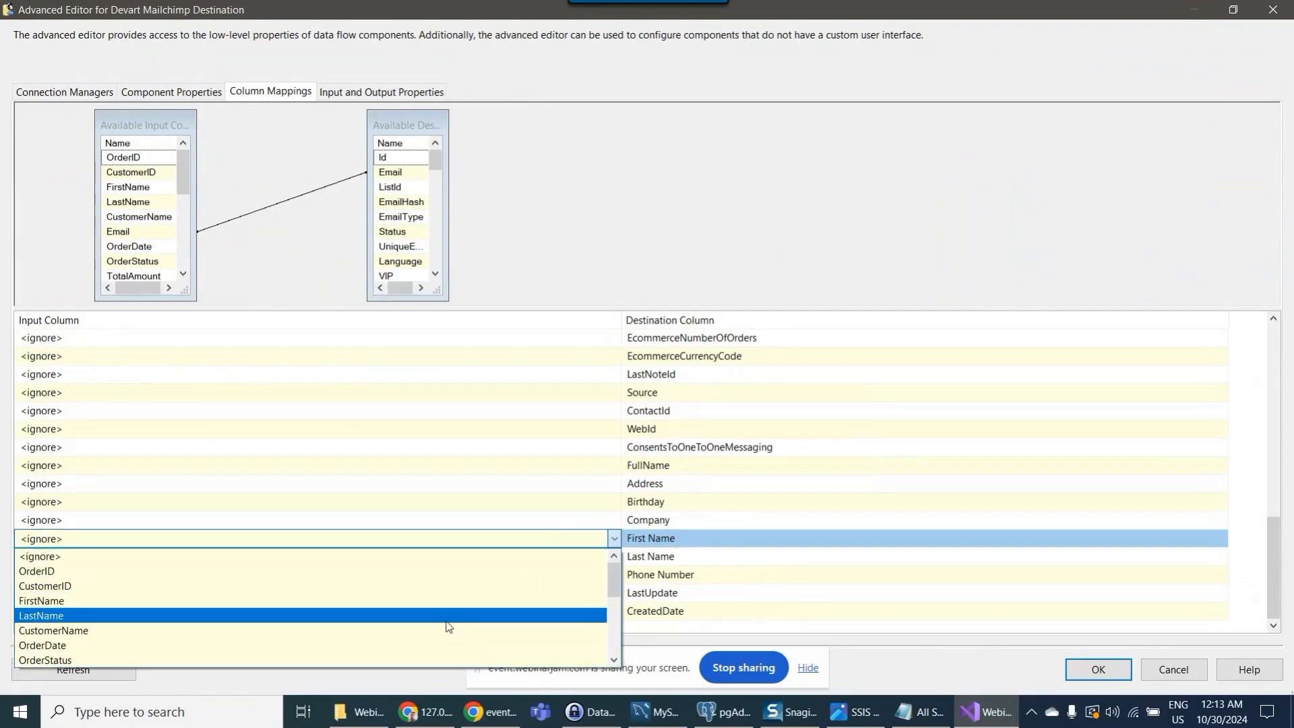
pyautogui.click(419, 602)
pyautogui.click(441, 558)
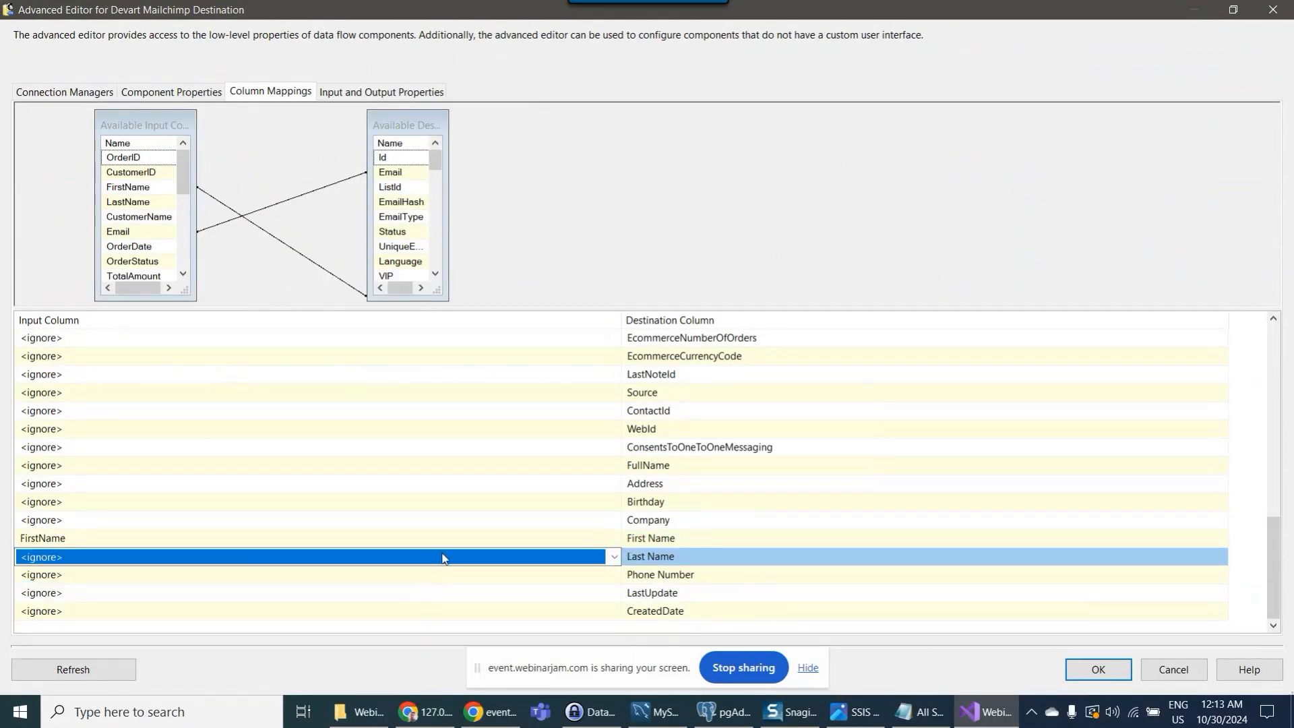
pyautogui.click(441, 558)
pyautogui.click(416, 618)
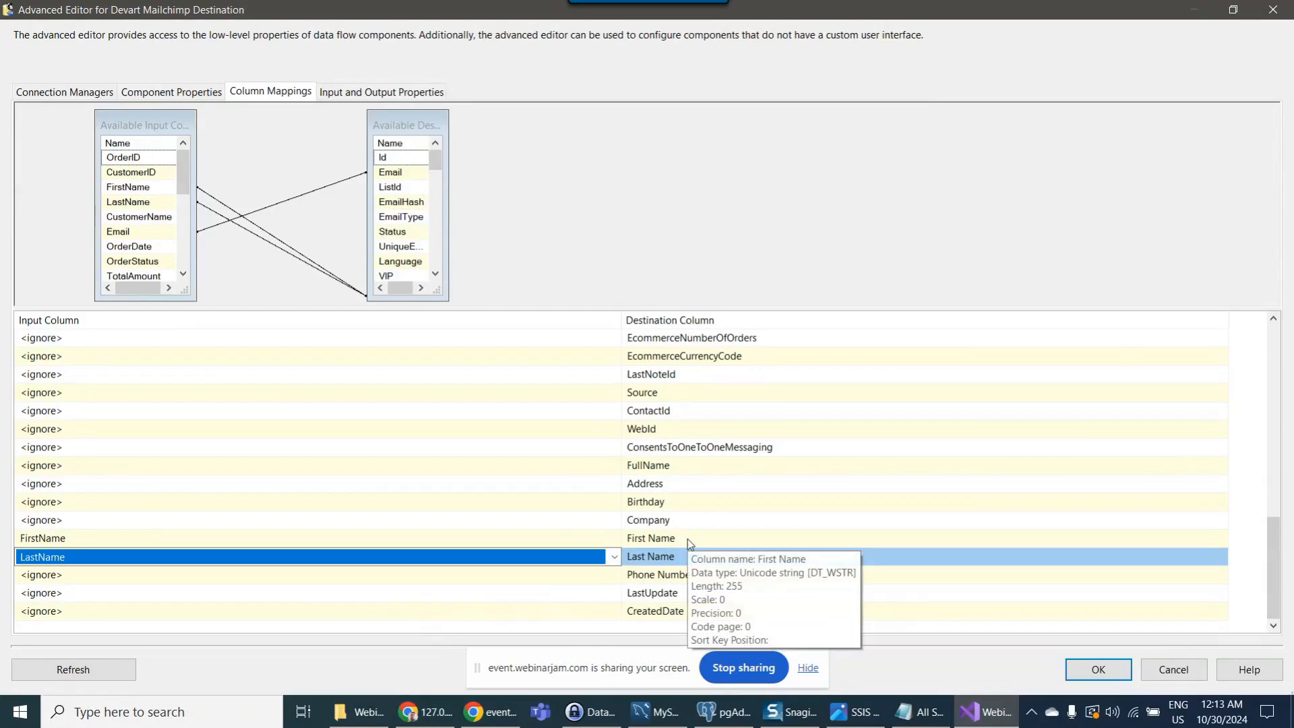
# - Map the Phone input column to Phone Number and CustomerName to FullName
pyautogui.click(634, 578)
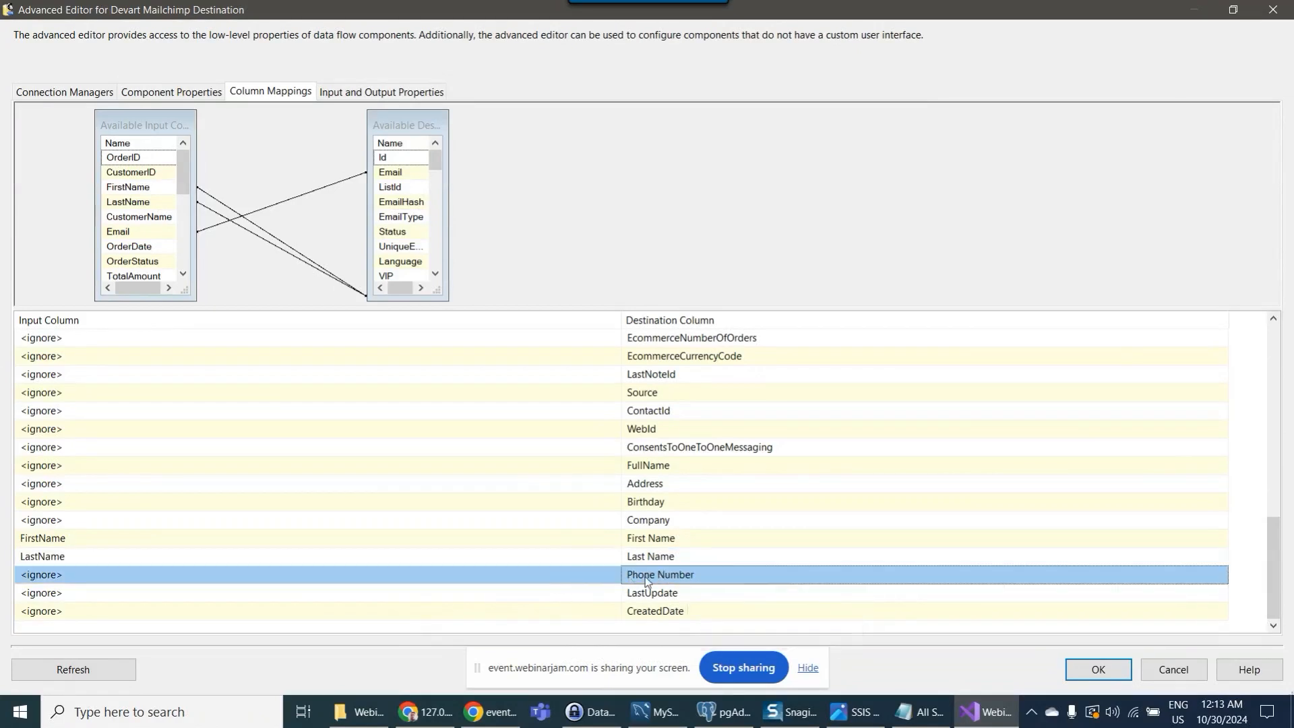
pyautogui.click(525, 574)
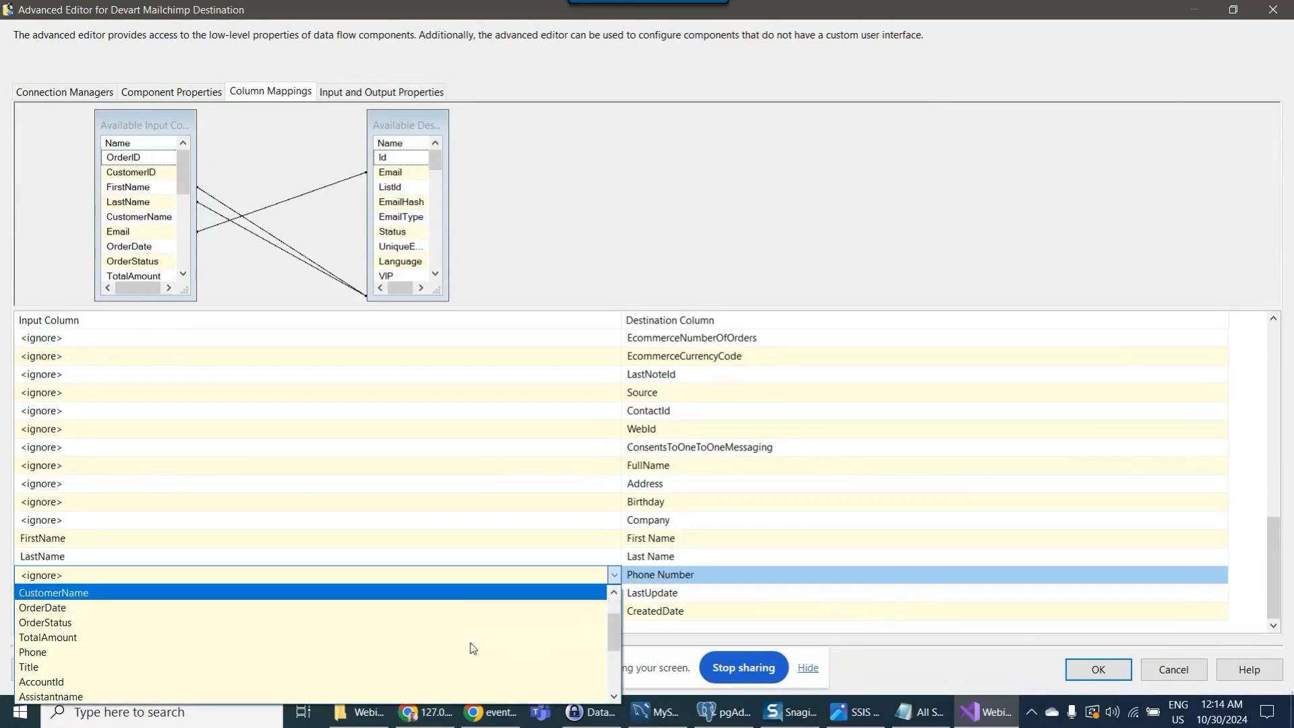
pyautogui.click(424, 652)
pyautogui.click(663, 522)
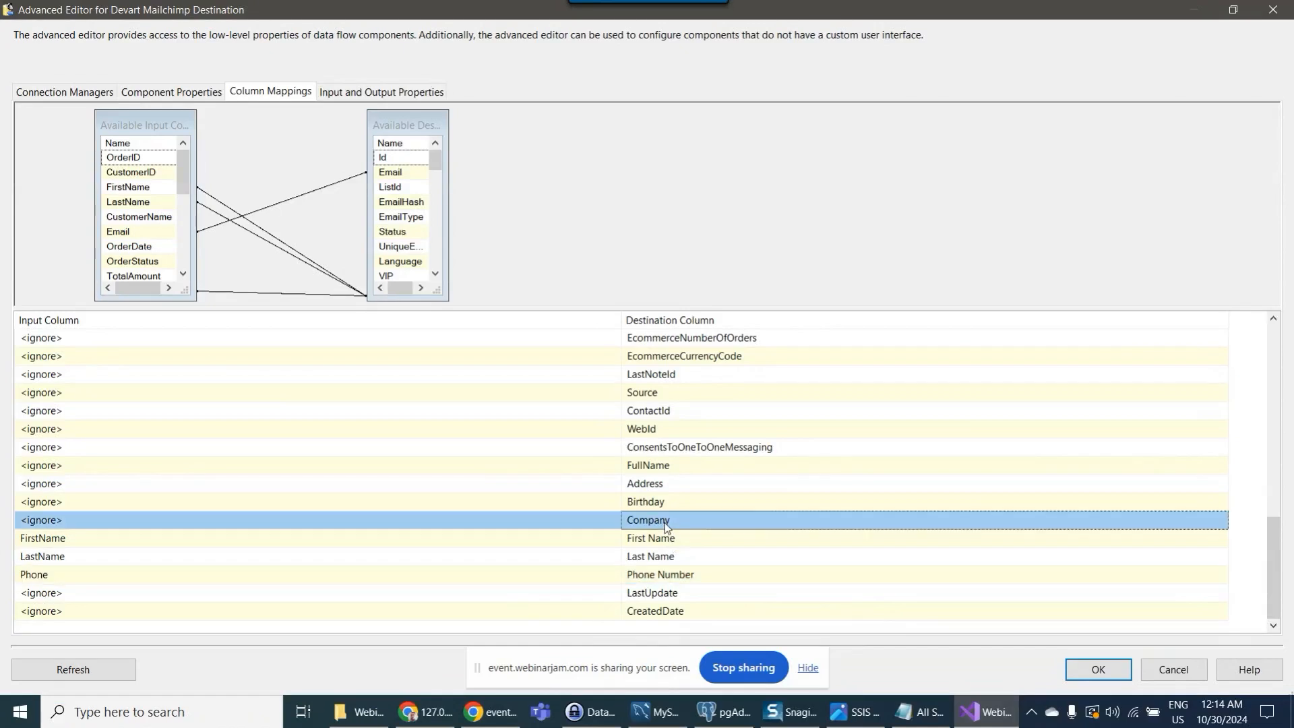
pyautogui.click(656, 469)
pyautogui.click(593, 464)
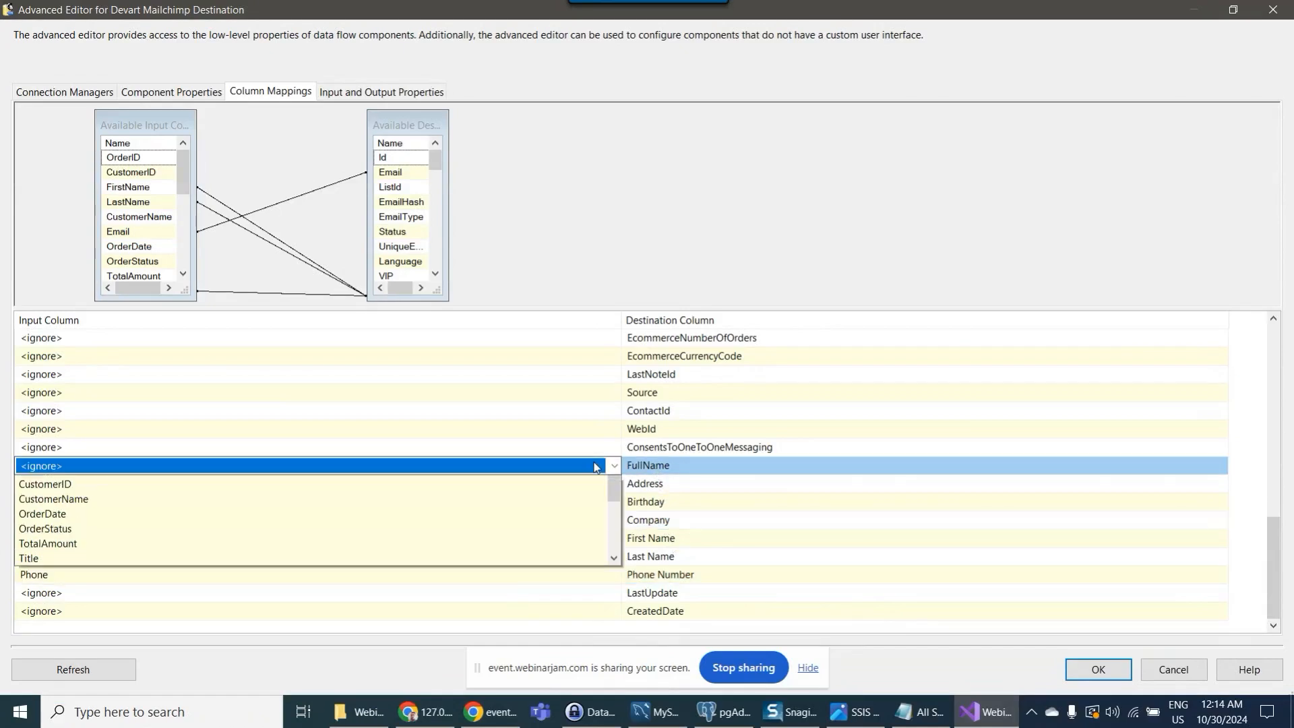
pyautogui.click(512, 531)
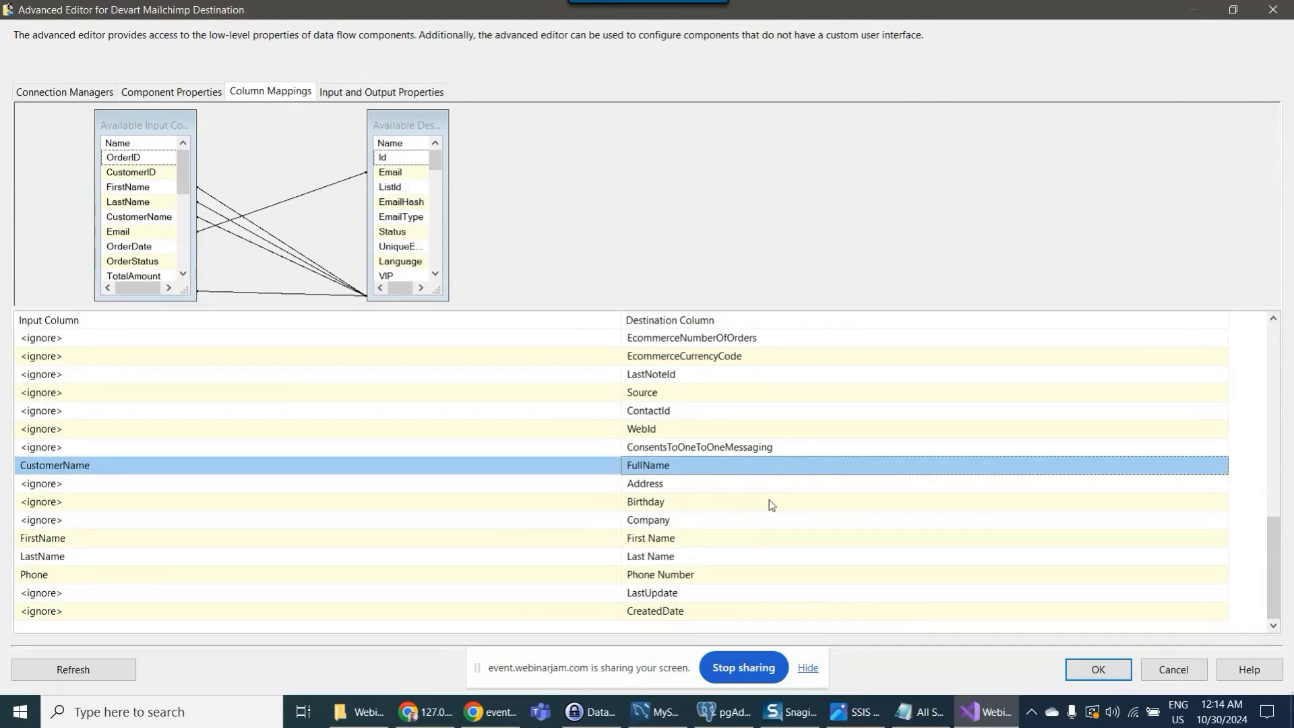
# - Examine the Id and ListId destination columns and their input mappings in the Mailchimp column list
pyautogui.scroll(2, 769, 499)
pyautogui.scroll(8, 770, 500)
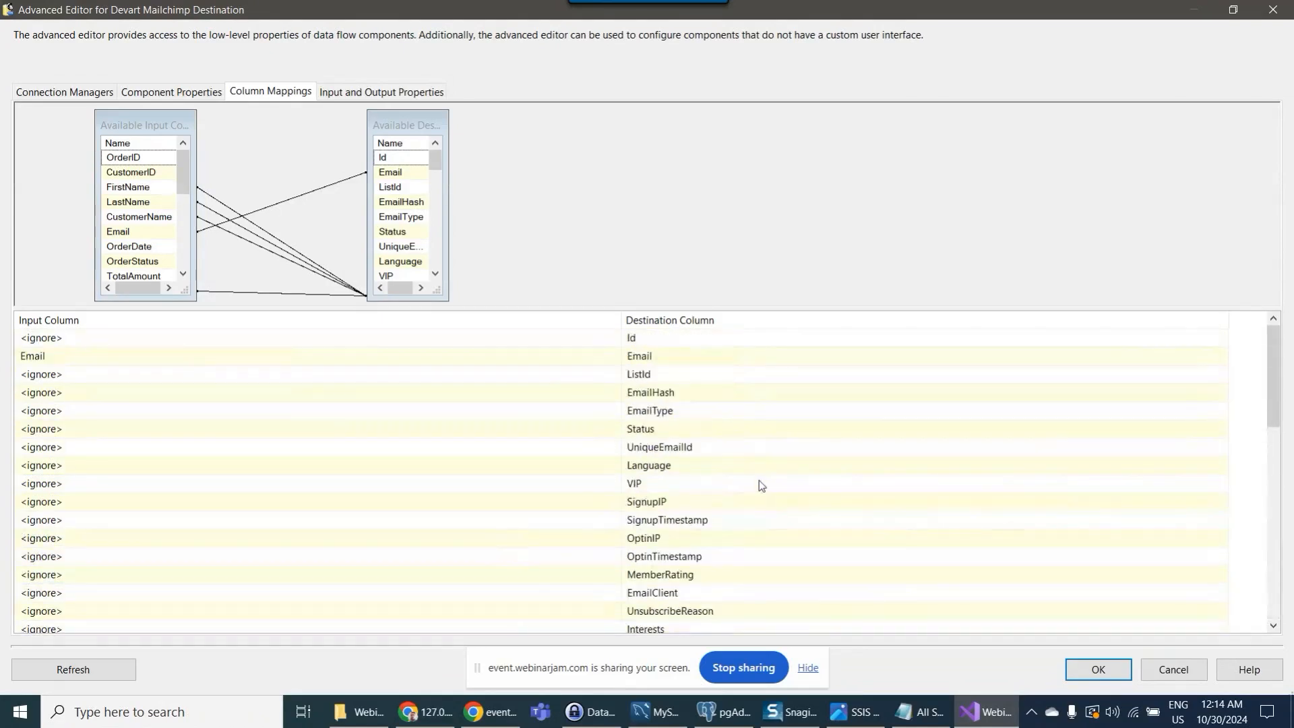
pyautogui.click(662, 340)
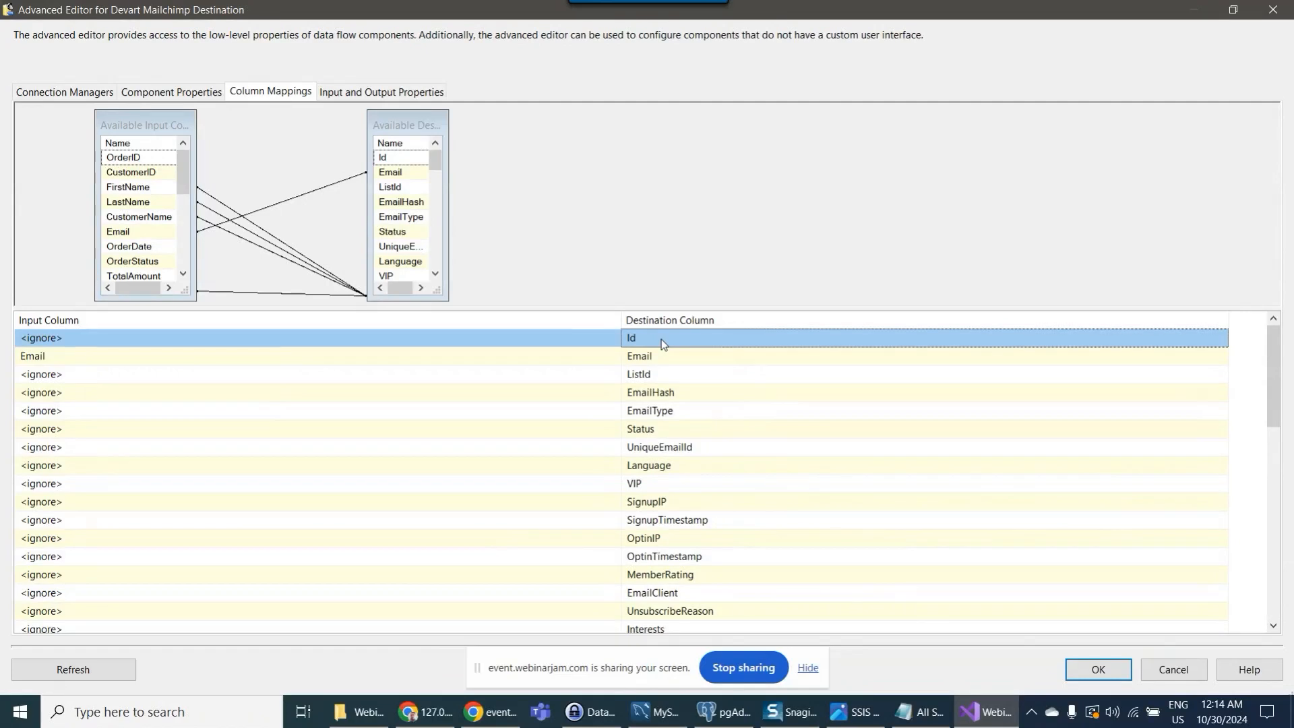
pyautogui.click(668, 375)
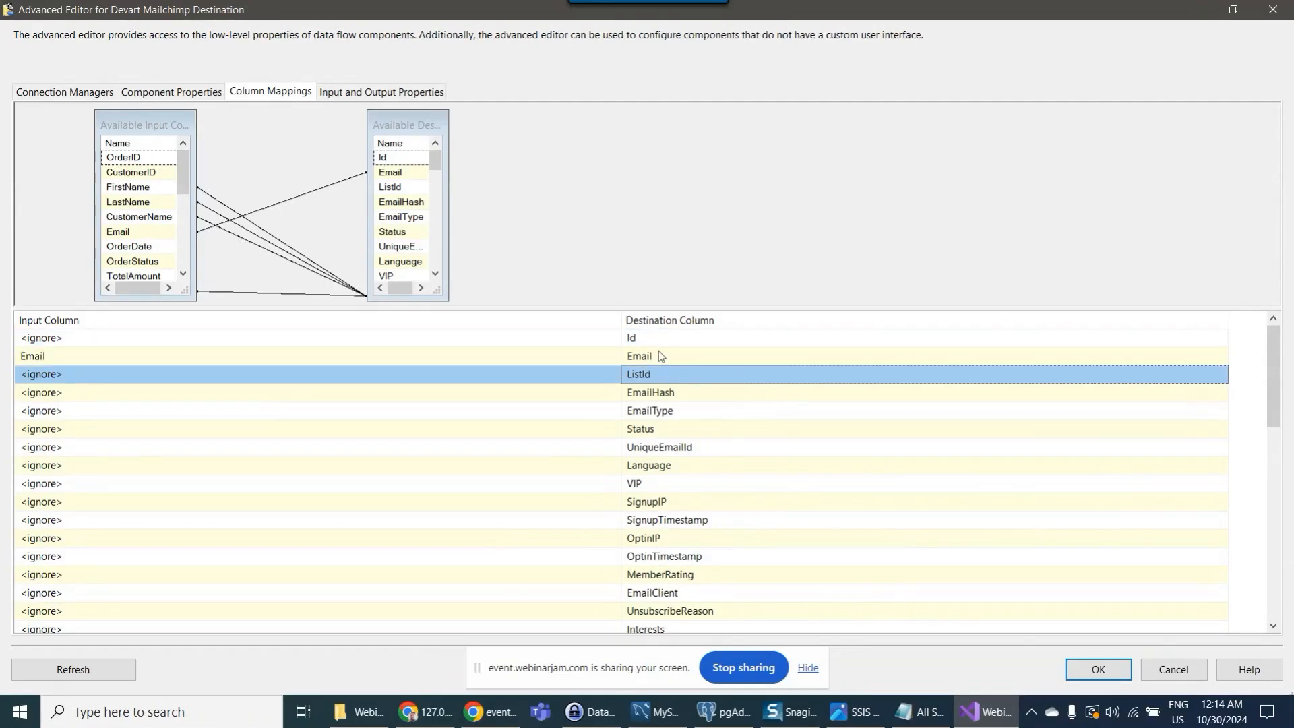
pyautogui.click(649, 336)
pyautogui.click(661, 374)
pyautogui.click(654, 337)
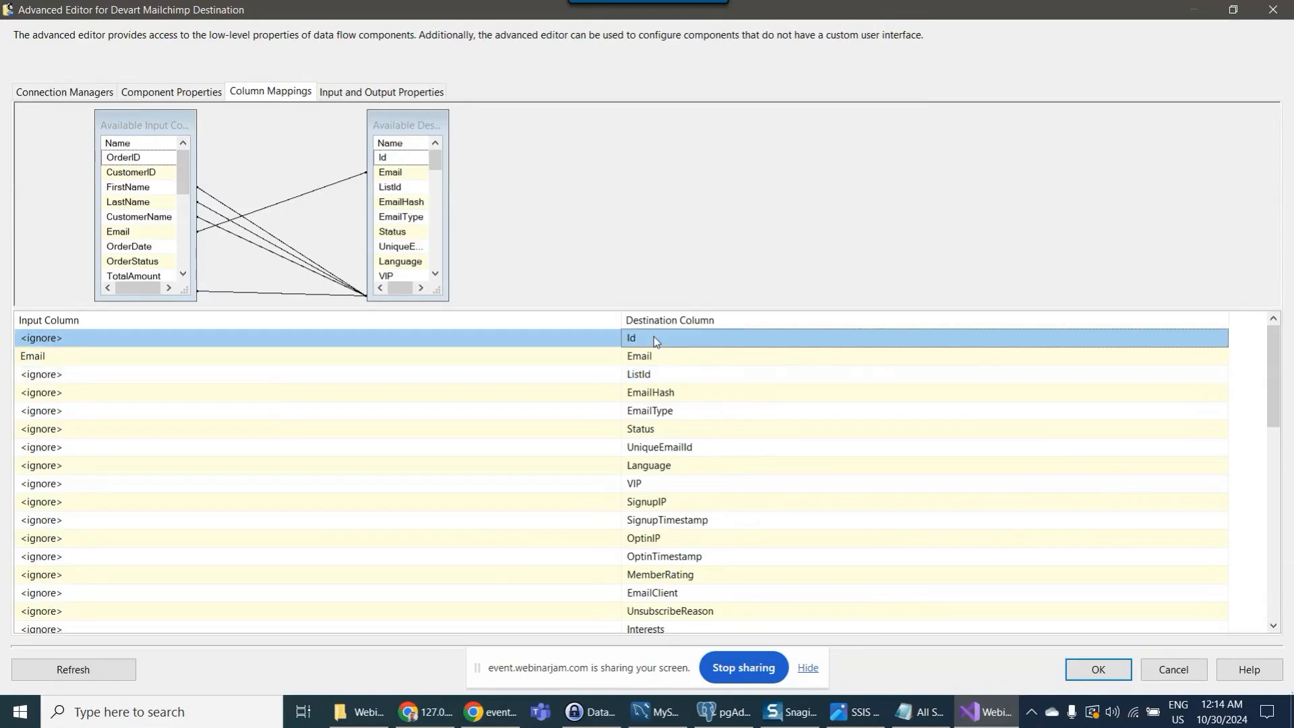
pyautogui.click(652, 374)
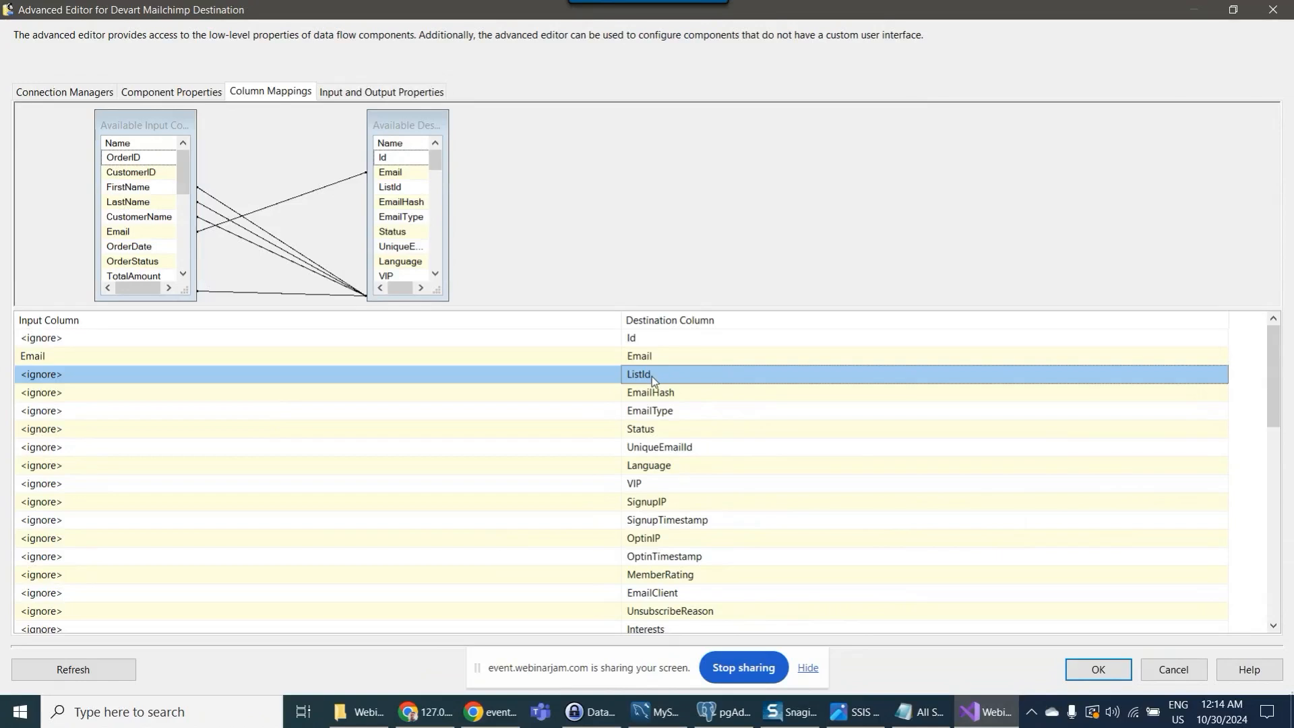
pyautogui.click(647, 337)
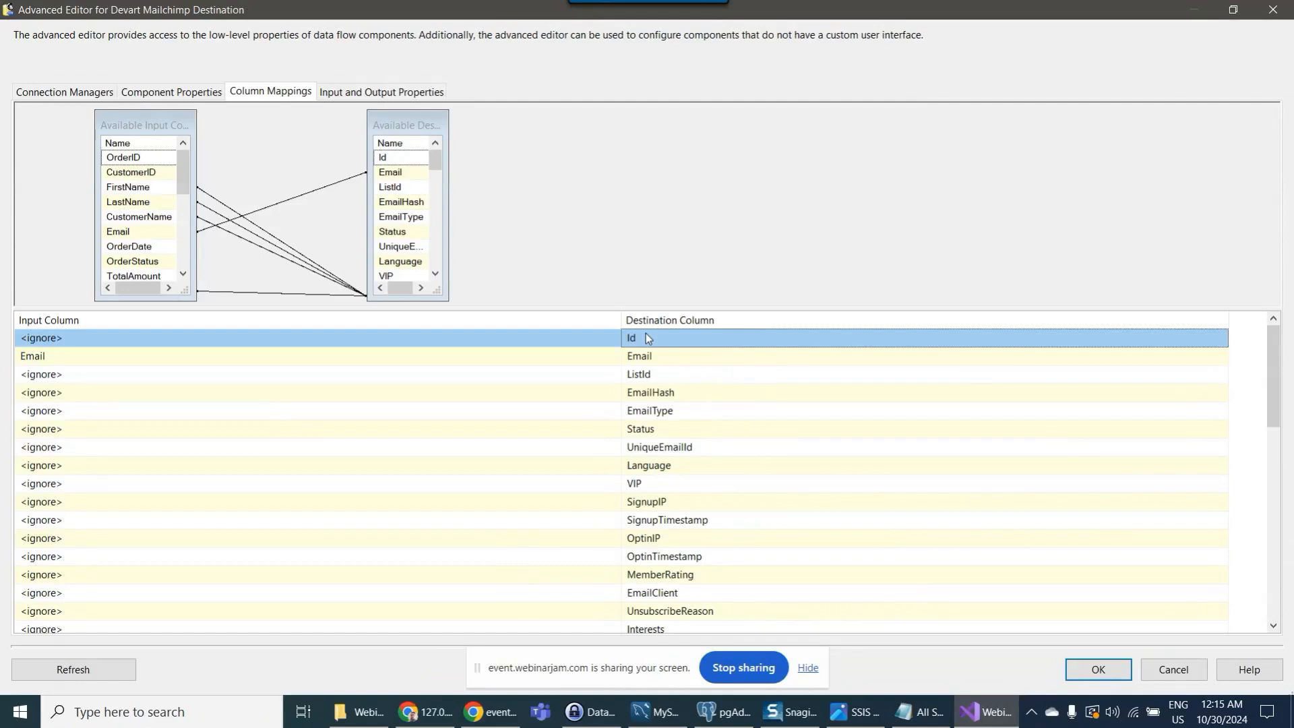
pyautogui.click(664, 375)
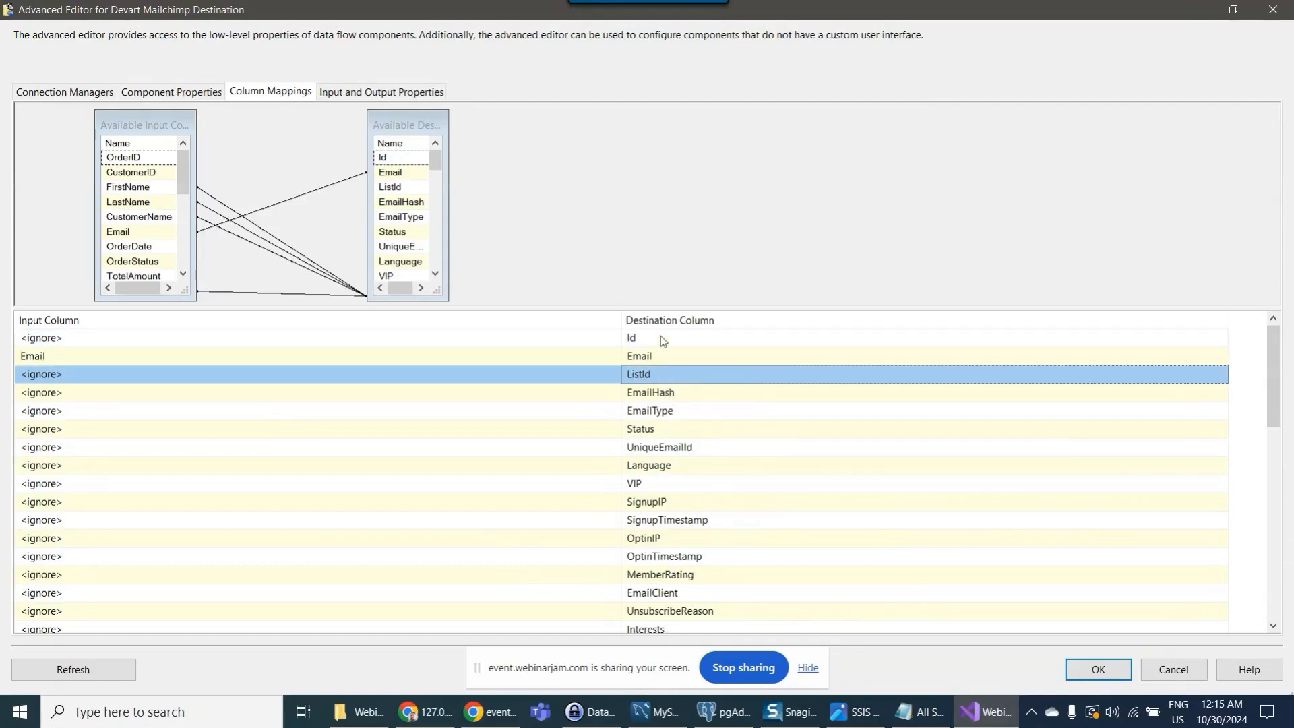
pyautogui.click(662, 340)
pyautogui.click(665, 377)
pyautogui.click(652, 341)
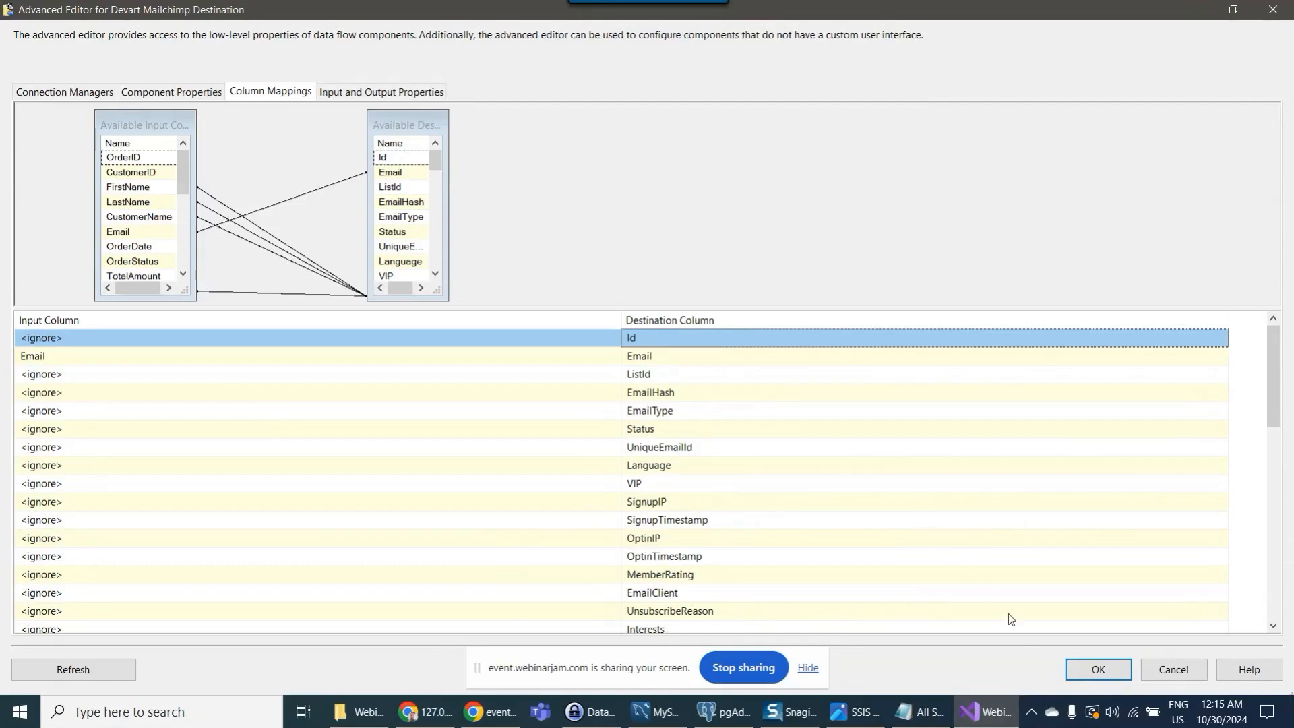
# - Save the Mailchimp destination's column mappings and delete the data path between Multicast and the Mailchimp destination
pyautogui.click(648, 375)
pyautogui.click(648, 345)
pyautogui.click(1097, 669)
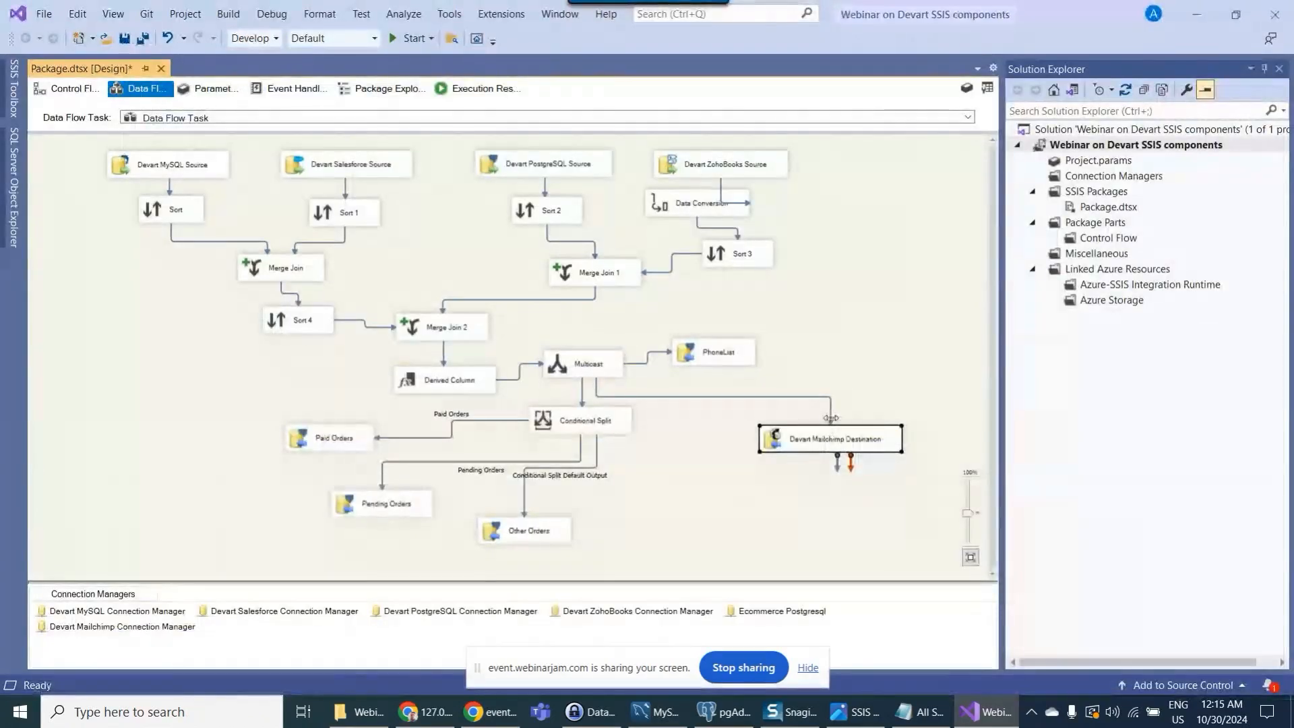
pyautogui.click(830, 418)
pyautogui.press('Delete')
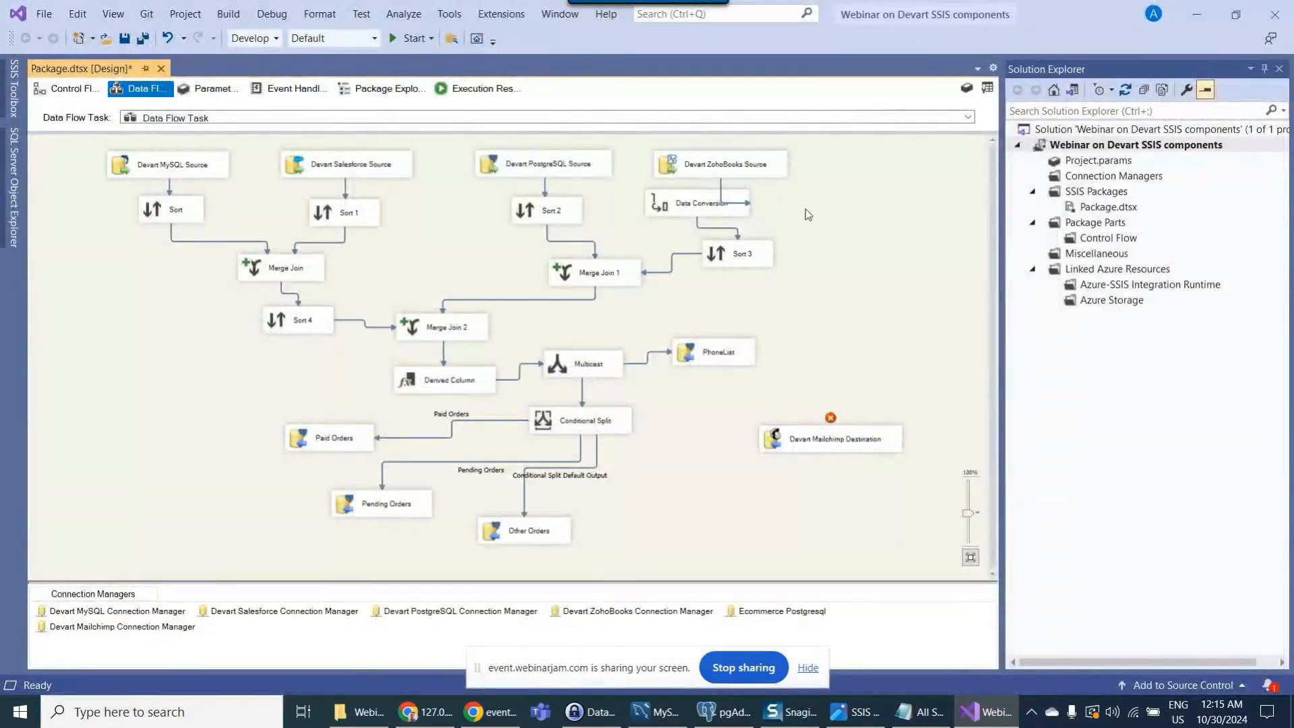
# - Find the Derived Column transformation, add it below PhoneList, and connect a Multicast output to it
pyautogui.click(988, 89)
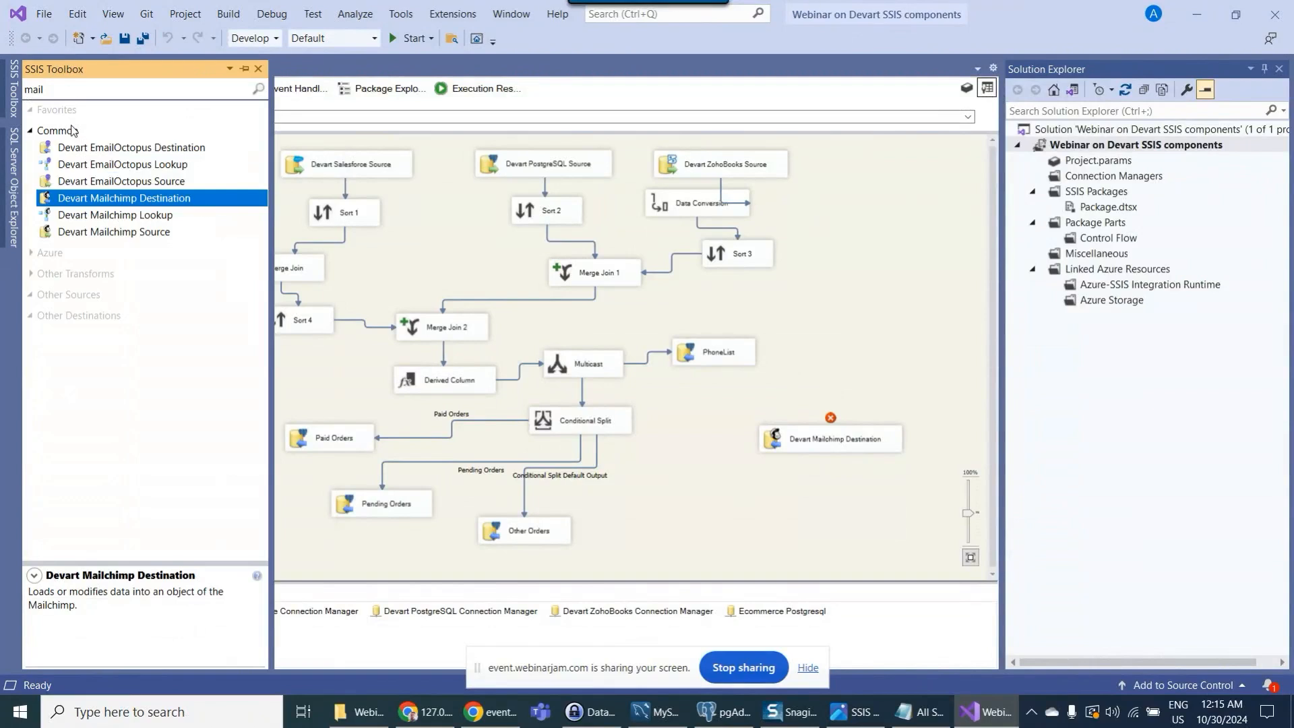
pyautogui.click(76, 95)
pyautogui.write('der')
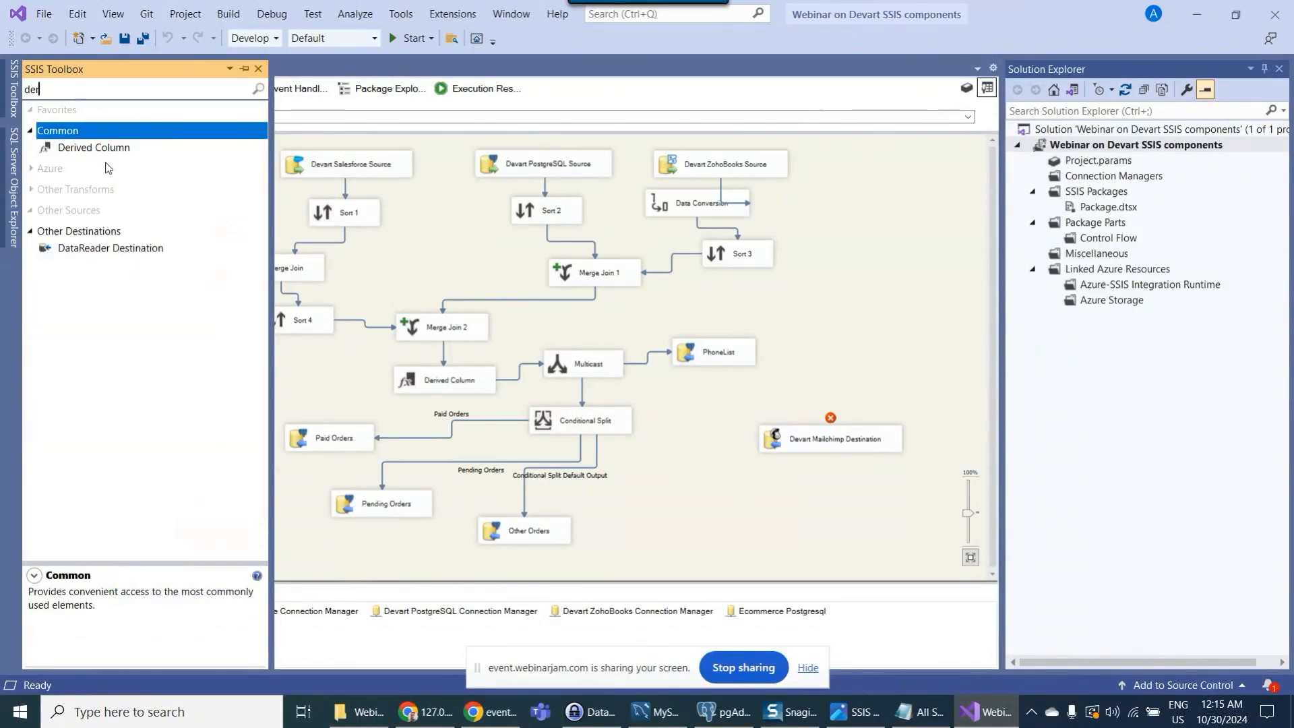
pyautogui.moveTo(86, 148); pyautogui.dragTo(671, 389)
pyautogui.click(602, 372)
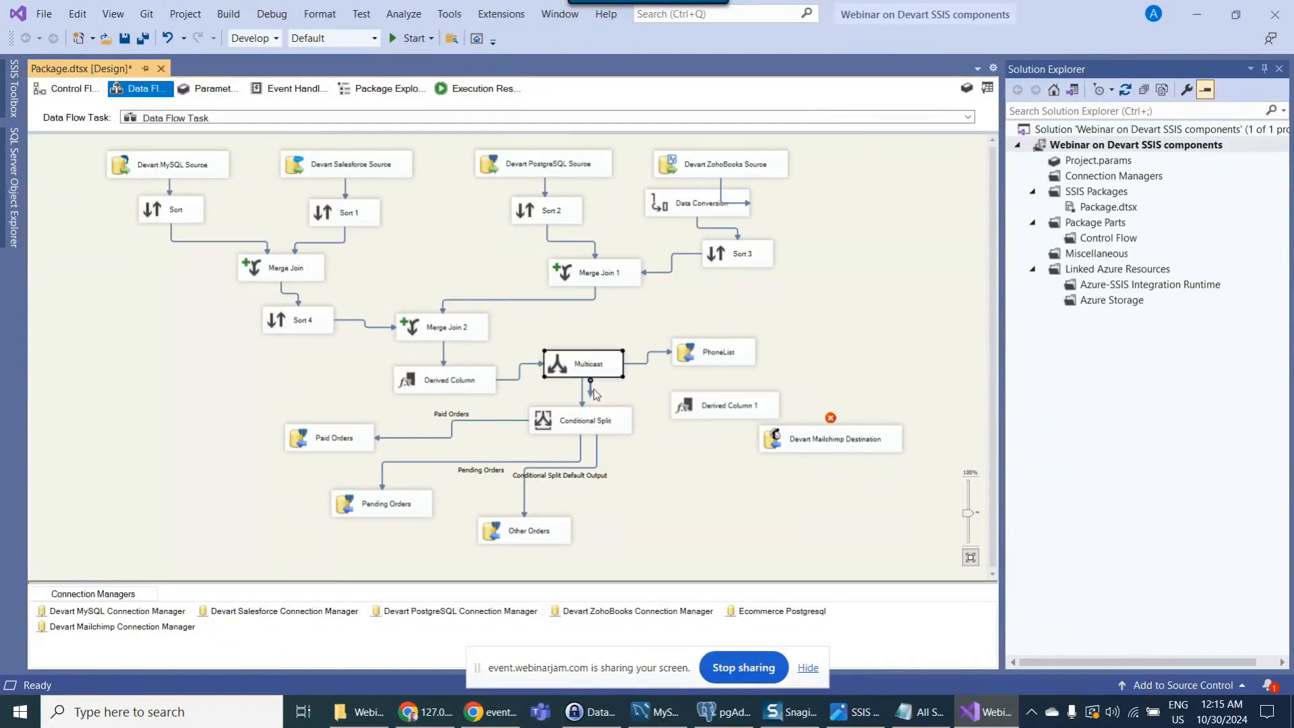
pyautogui.moveTo(590, 385)
pyautogui.mouseDown()
pyautogui.moveTo(700, 414)
pyautogui.moveTo(687, 408)
pyautogui.mouseUp()
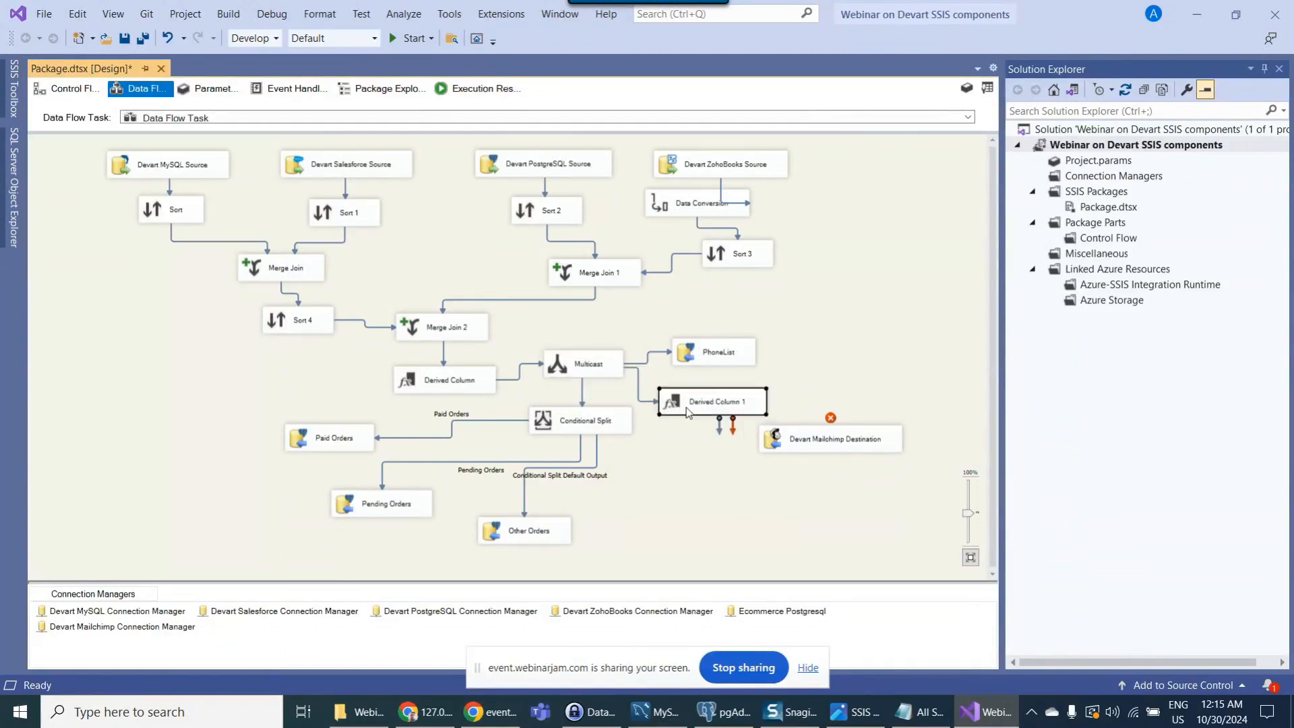
# - In Derived Column 1, add a new column using the MailChimpId expression copied from All Select queries.txt in Notepad, with the Expression column widened
pyautogui.doubleClick(685, 406)
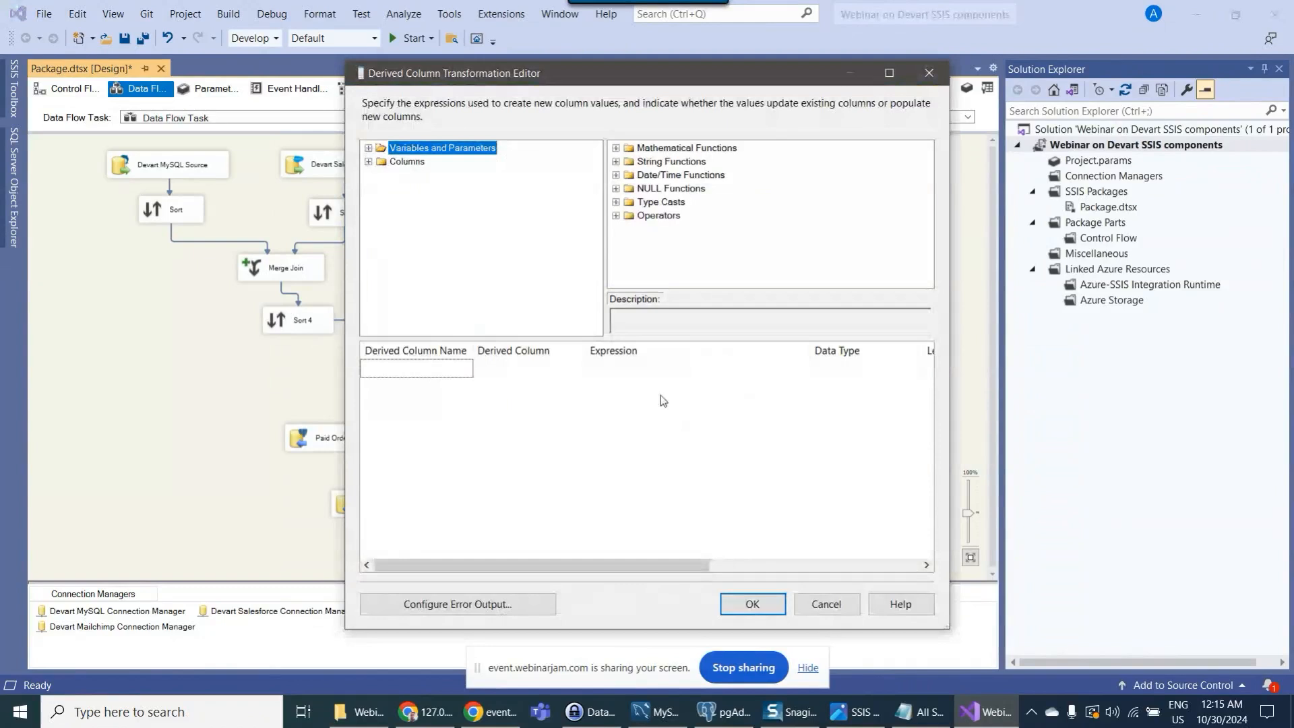
pyautogui.click(920, 711)
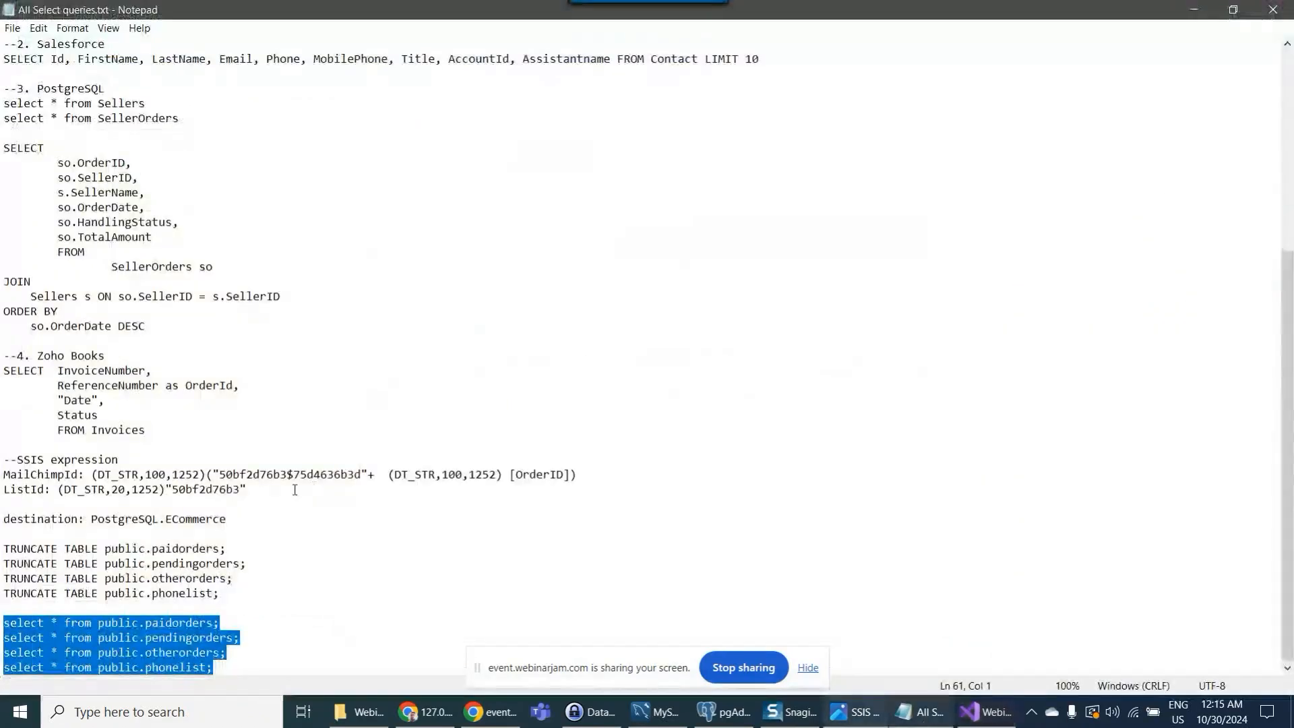
pyautogui.click(93, 519)
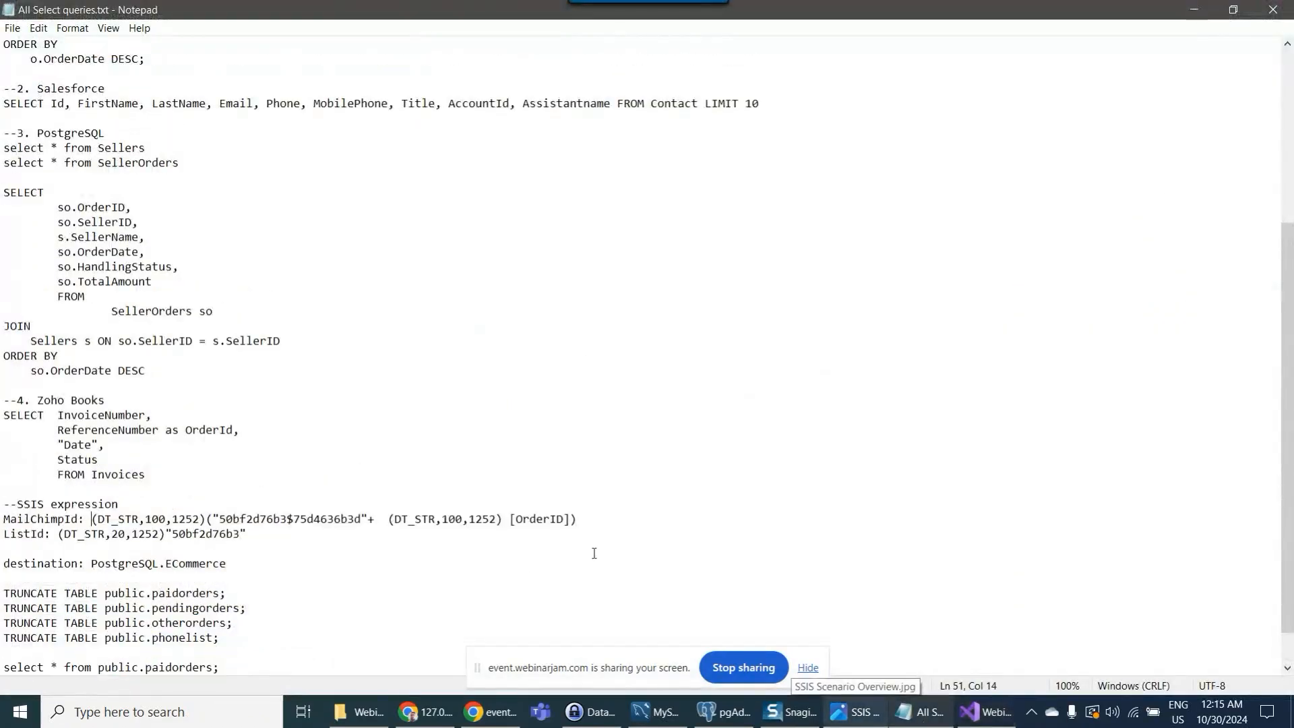
pyautogui.keyDown('shift'); pyautogui.click(596, 519); pyautogui.keyUp('shift')
pyautogui.hotkey('ctrl', 'c')
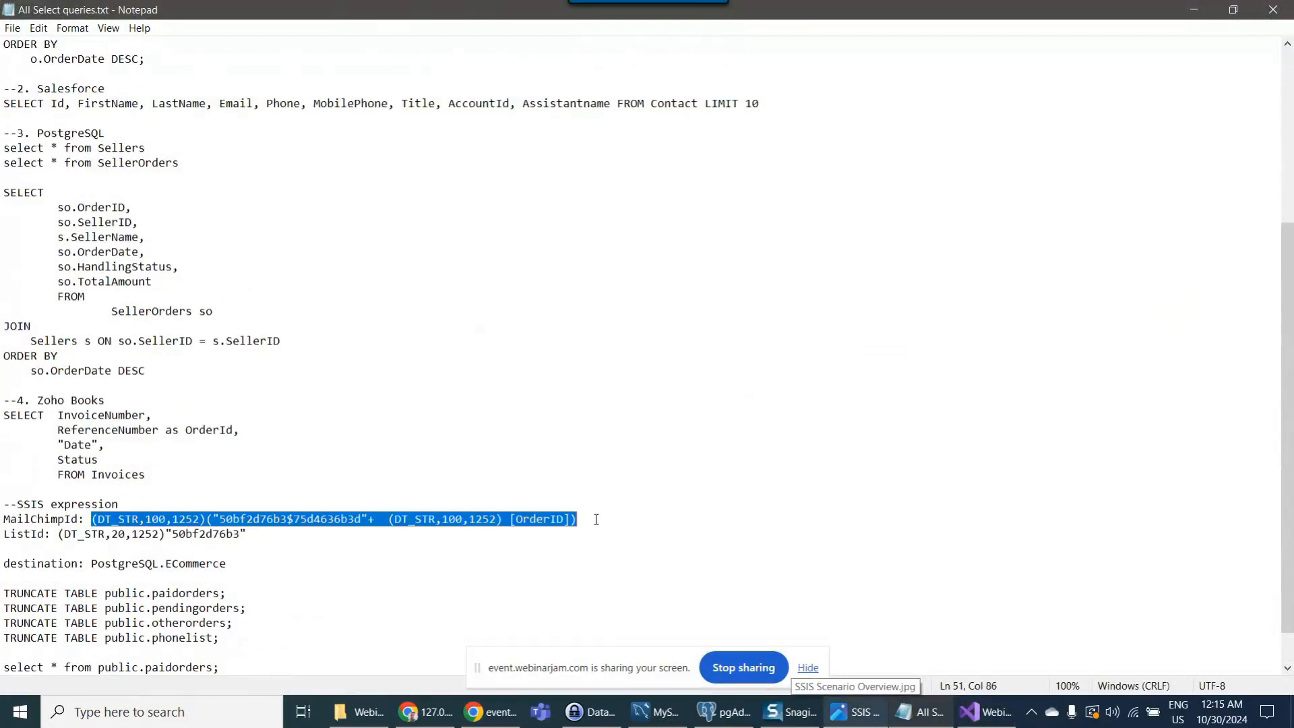
pyautogui.click(1190, 20)
pyautogui.hotkey('ctrl', 'v')
pyautogui.doubleClick(886, 65)
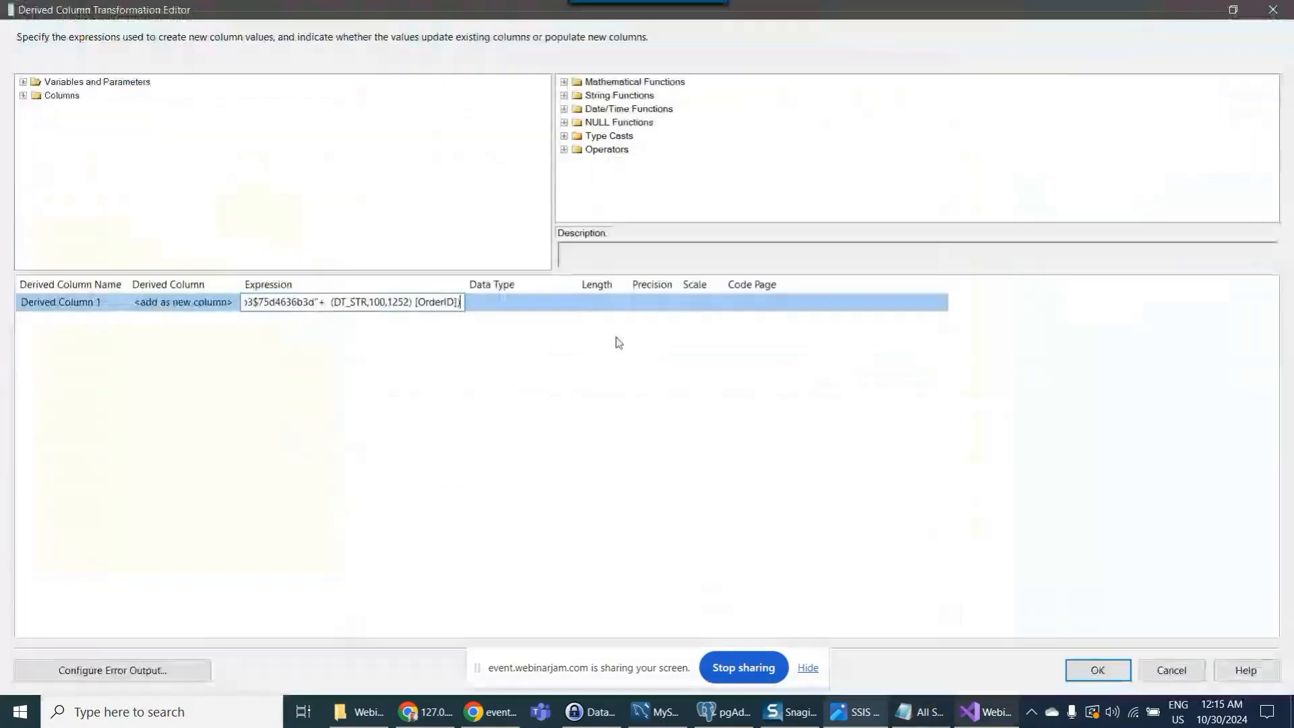
pyautogui.moveTo(467, 284); pyautogui.dragTo(626, 284)
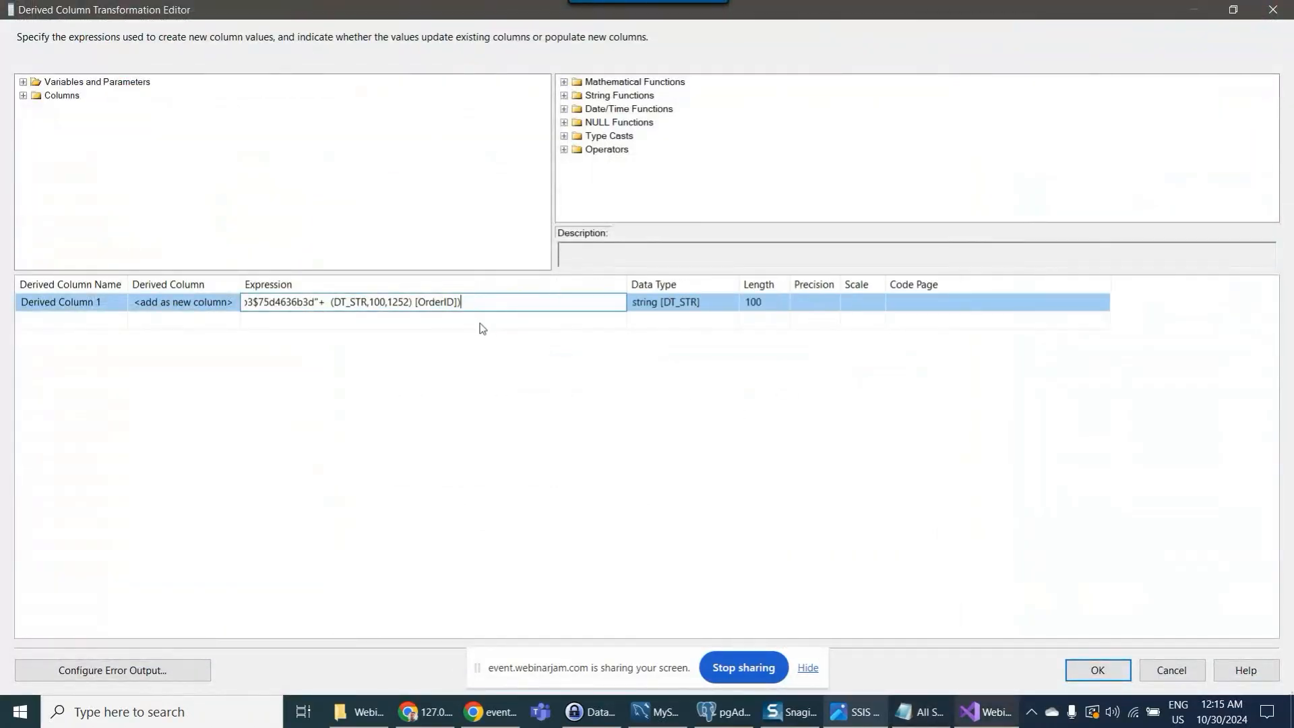
pyautogui.click(482, 328)
pyautogui.click(335, 302)
pyautogui.moveTo(335, 302); pyautogui.dragTo(597, 303)
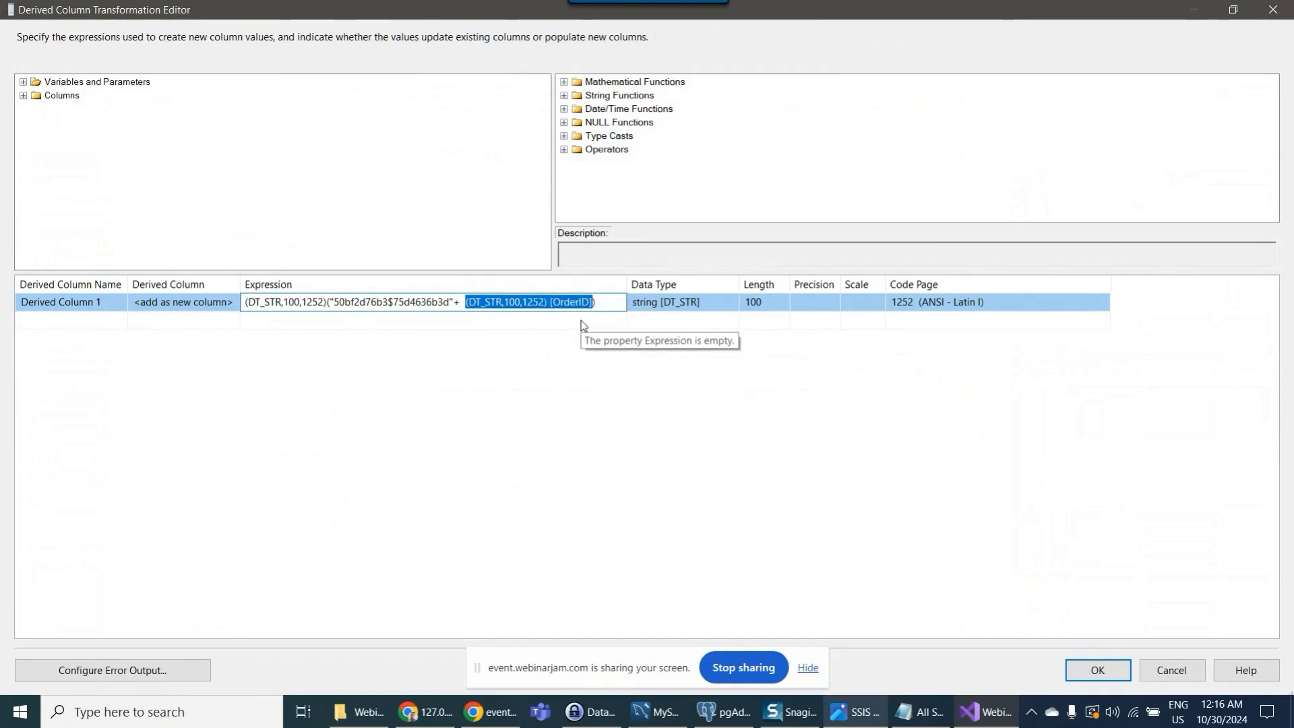
# - Name the derived column holding the MailChimpId expression Id
pyautogui.click(106, 302)
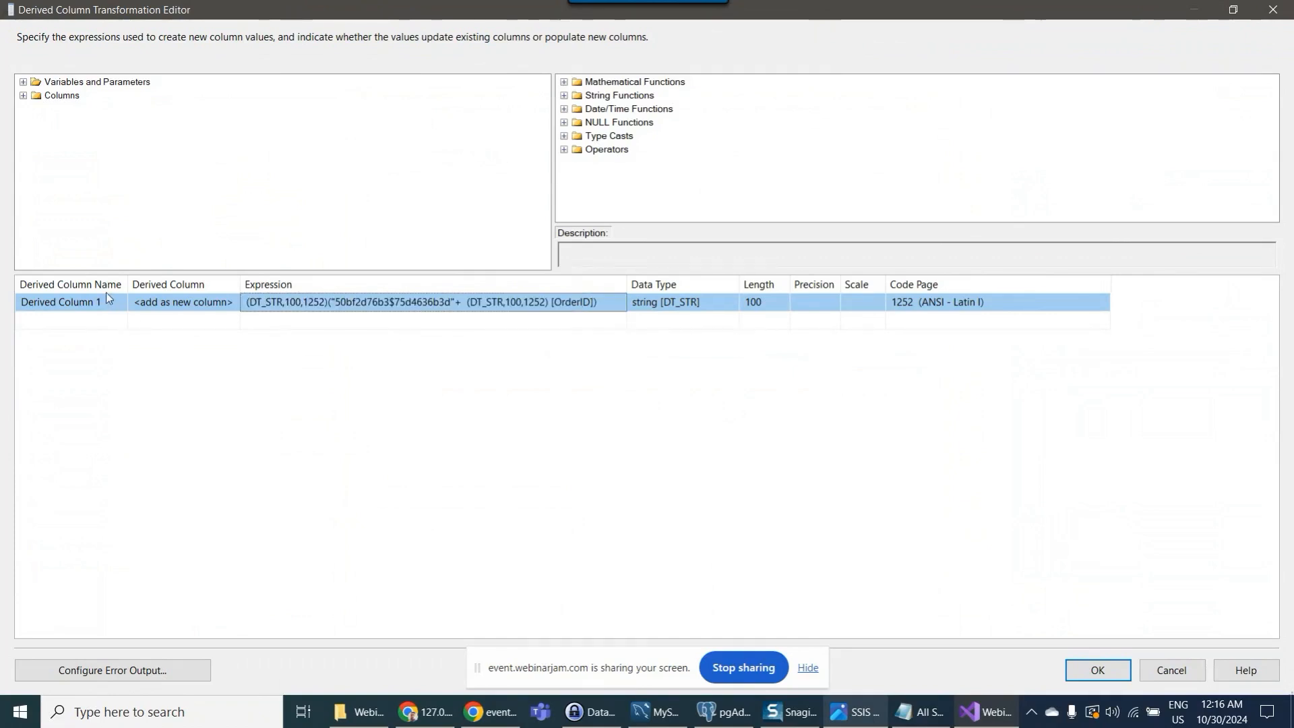
pyautogui.click(106, 304)
pyautogui.write('Id')
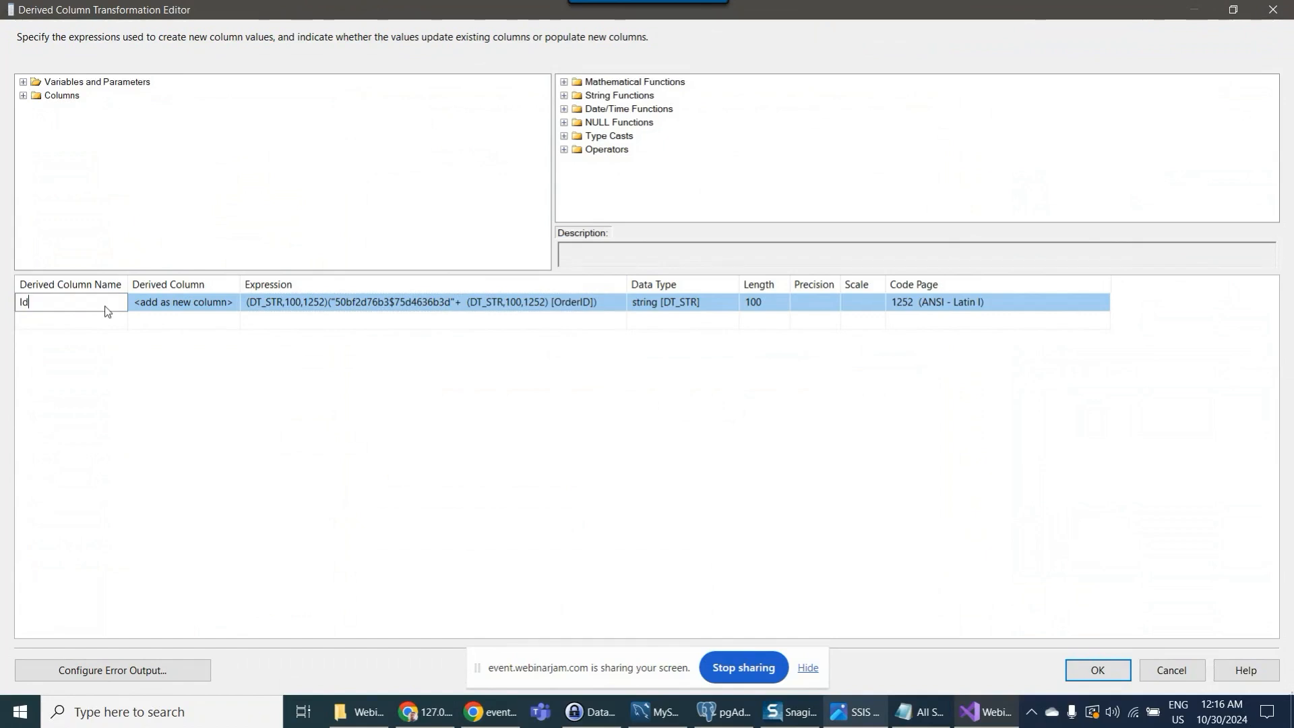
pyautogui.press('Return')
# - Add a second derived column using the ListId expression copied from All Select queries.txt in Notepad
pyautogui.click(914, 713)
pyautogui.moveTo(58, 533); pyautogui.dragTo(247, 533)
pyautogui.hotkey('ctrl', 'c')
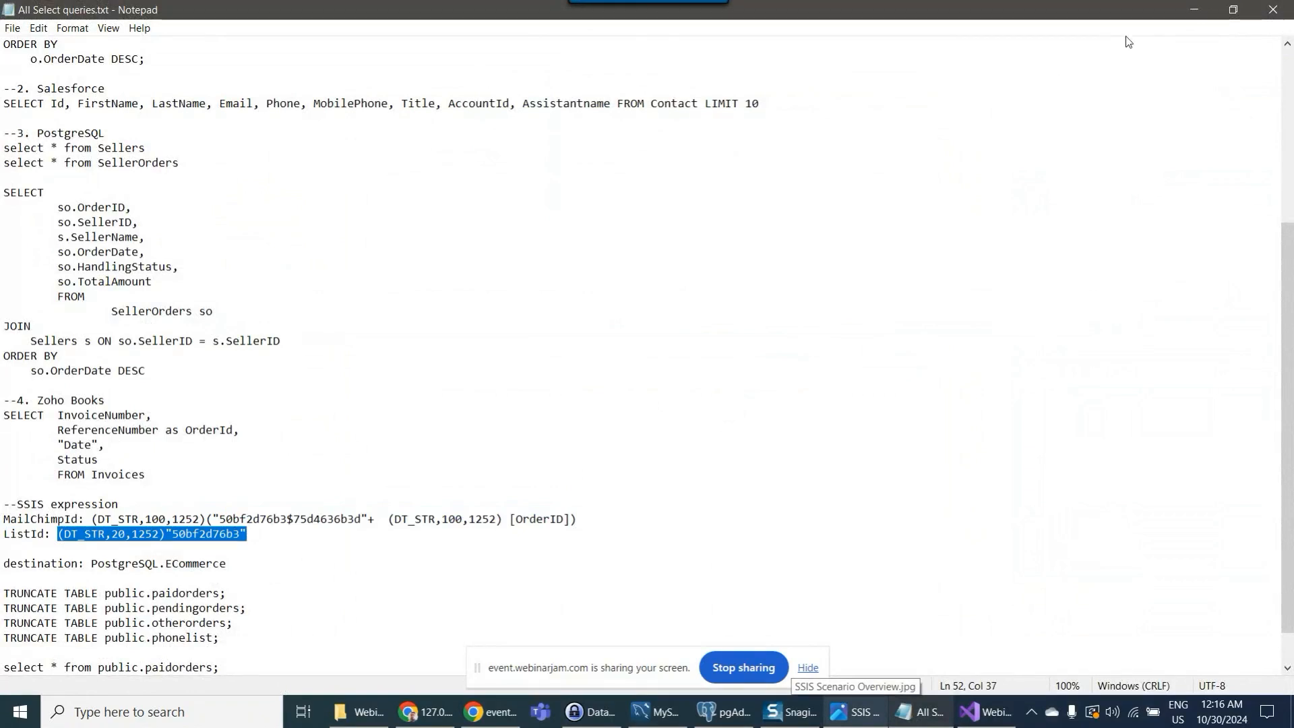
pyautogui.click(1185, 3)
pyautogui.click(370, 321)
pyautogui.hotkey('ctrl', 'v')
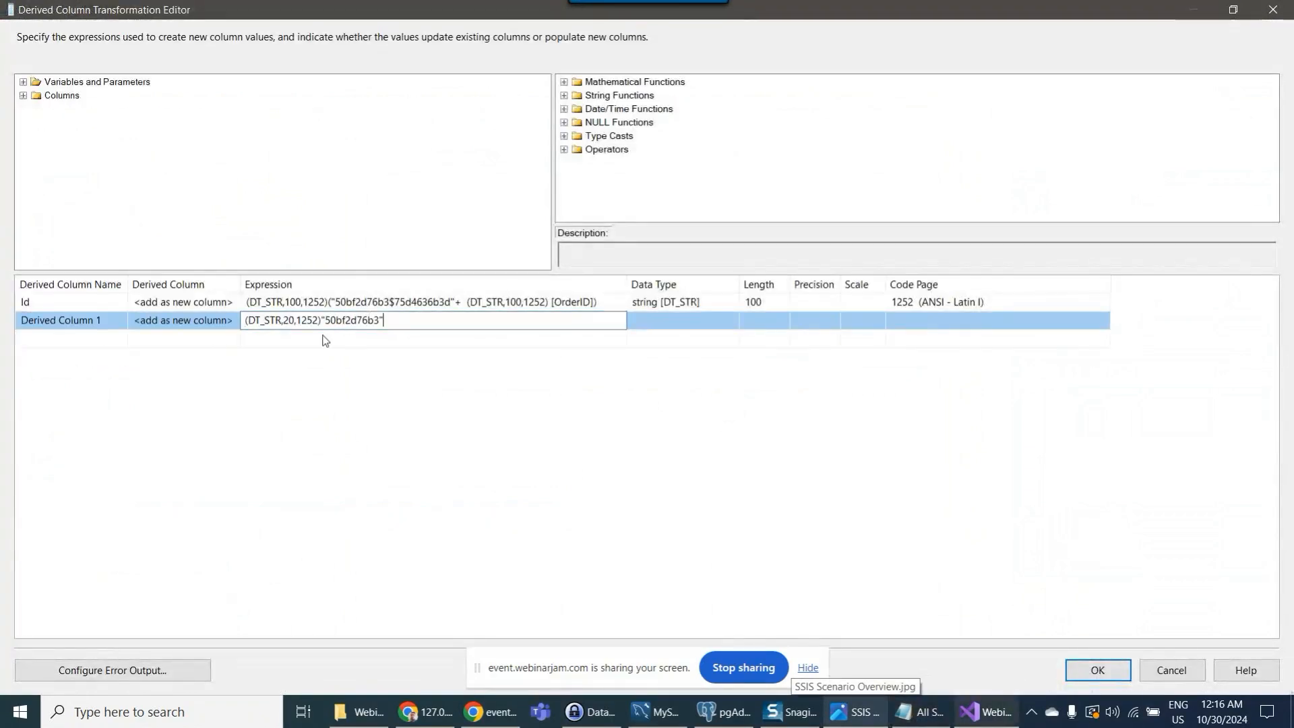
# - Name the second derived column ListId and save the Derived Column 1 transformation
pyautogui.click(119, 321)
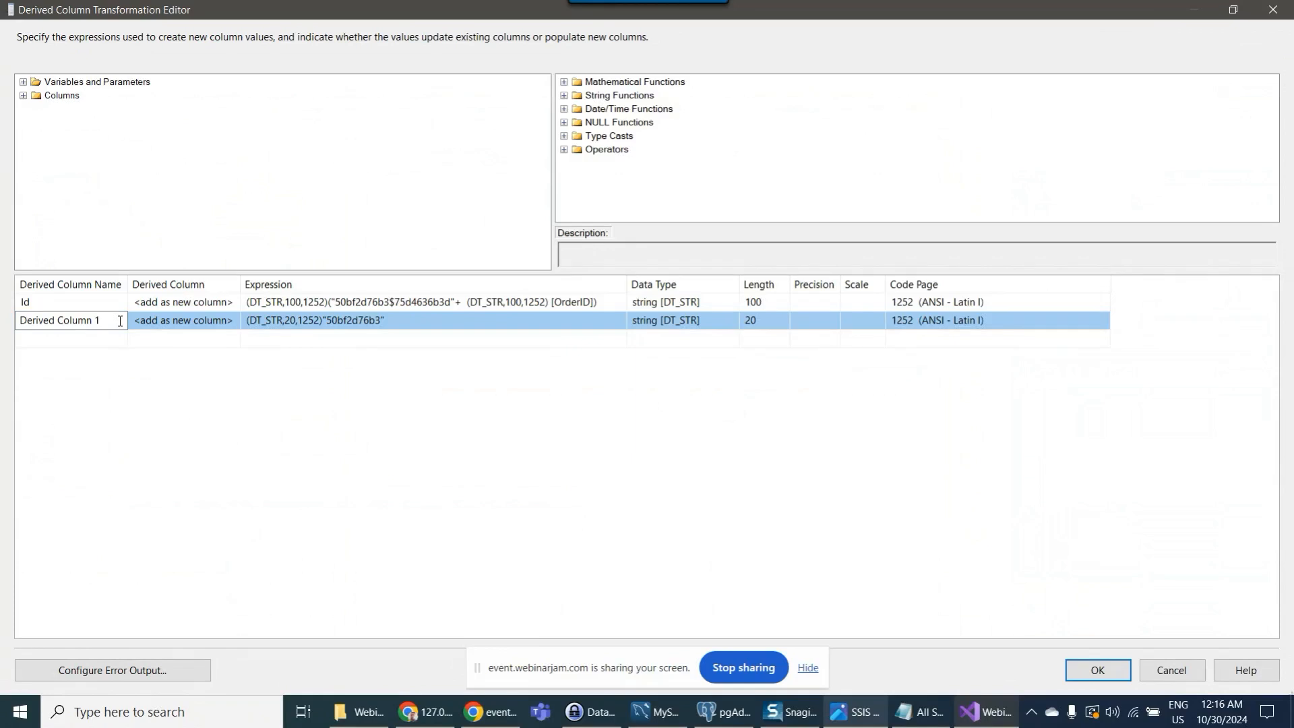
pyautogui.hotkey('ctrl', 'a')
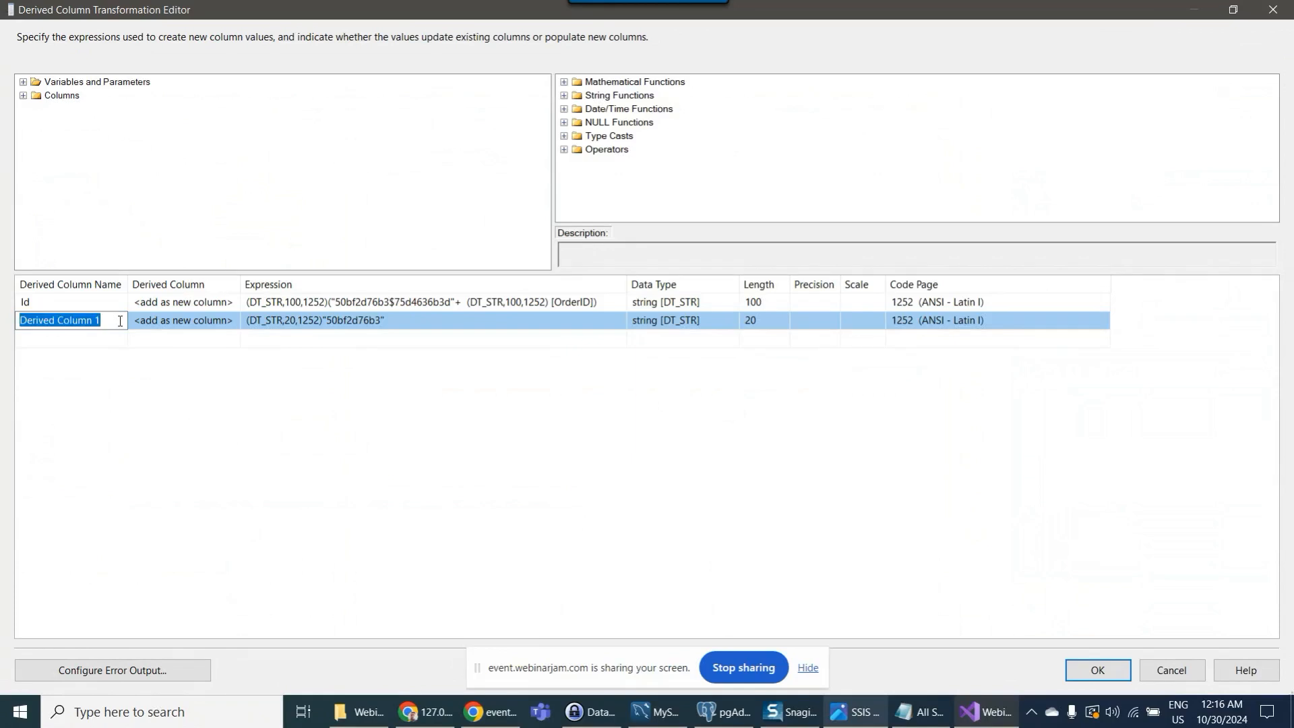
pyautogui.click(326, 320)
pyautogui.moveTo(325, 321)
pyautogui.mouseDown()
pyautogui.moveTo(382, 320)
pyautogui.moveTo(328, 325)
pyautogui.mouseUp()
pyautogui.click(384, 320)
pyautogui.click(326, 325)
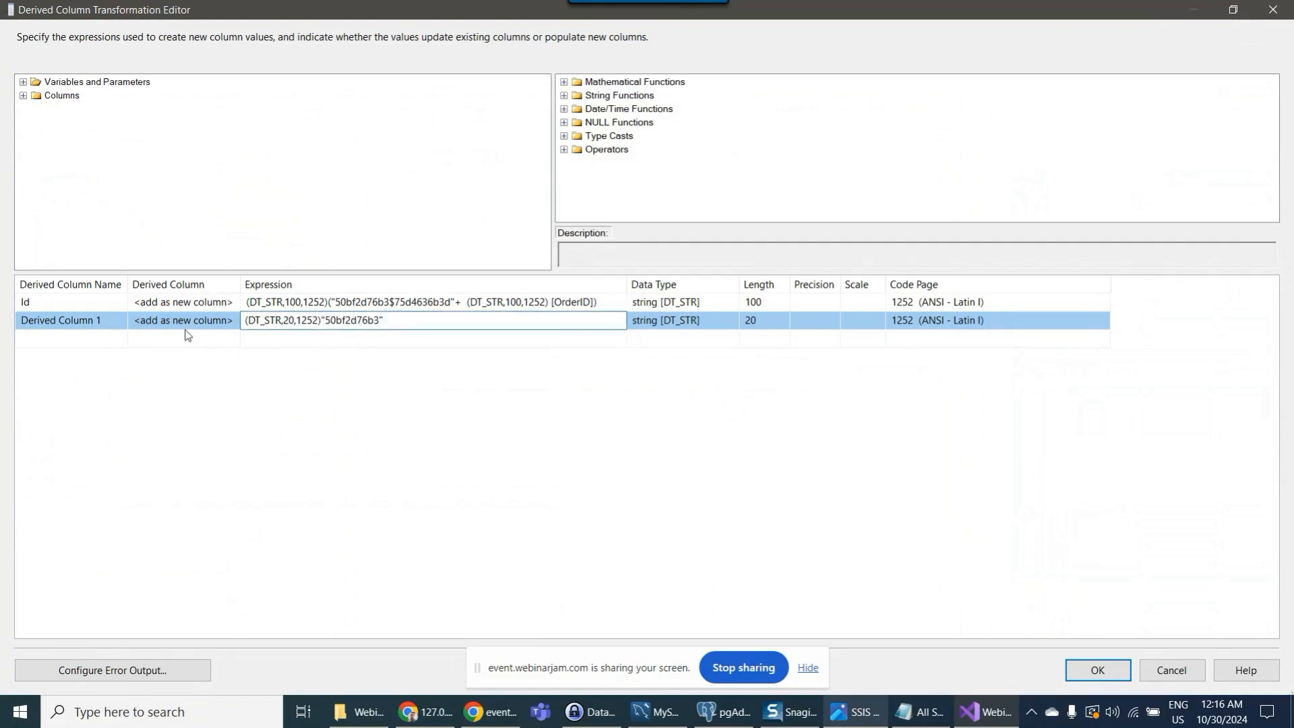
pyautogui.click(115, 322)
pyautogui.hotkey('ctrl', 'a')
pyautogui.write('List')
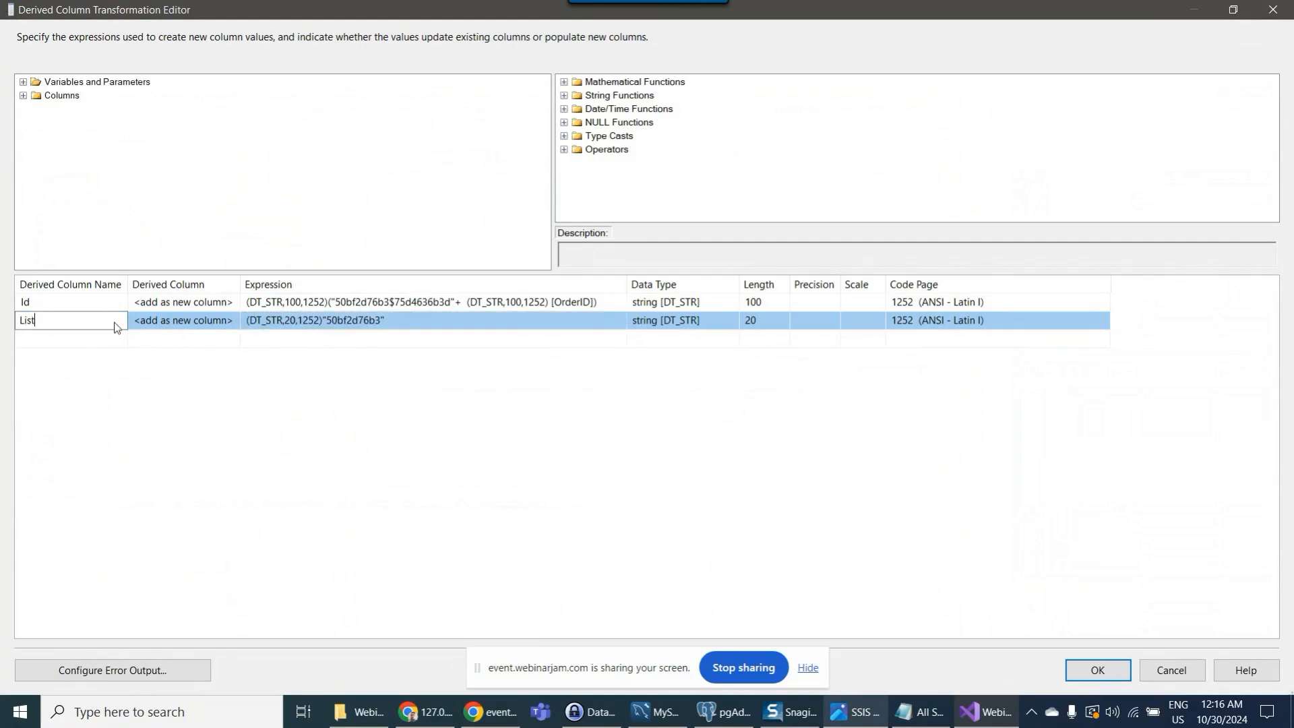
pyautogui.write('Id')
pyautogui.press('Return')
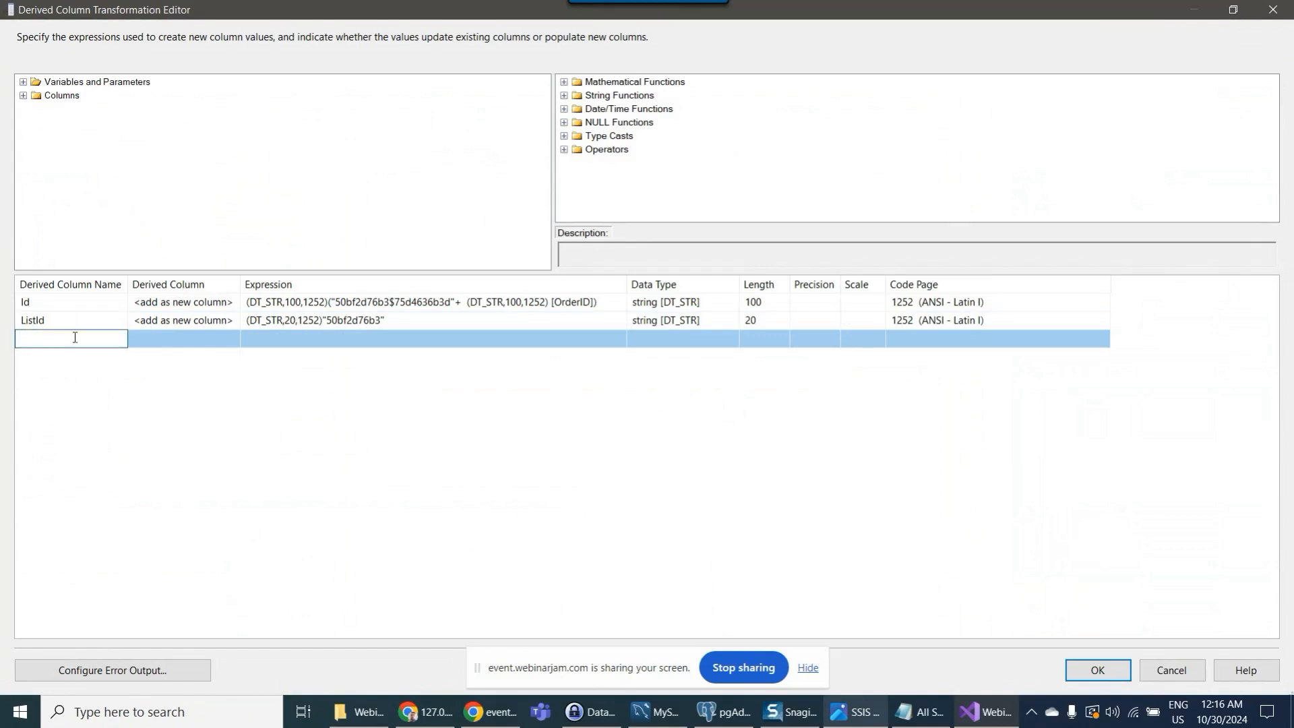
pyautogui.click(1100, 670)
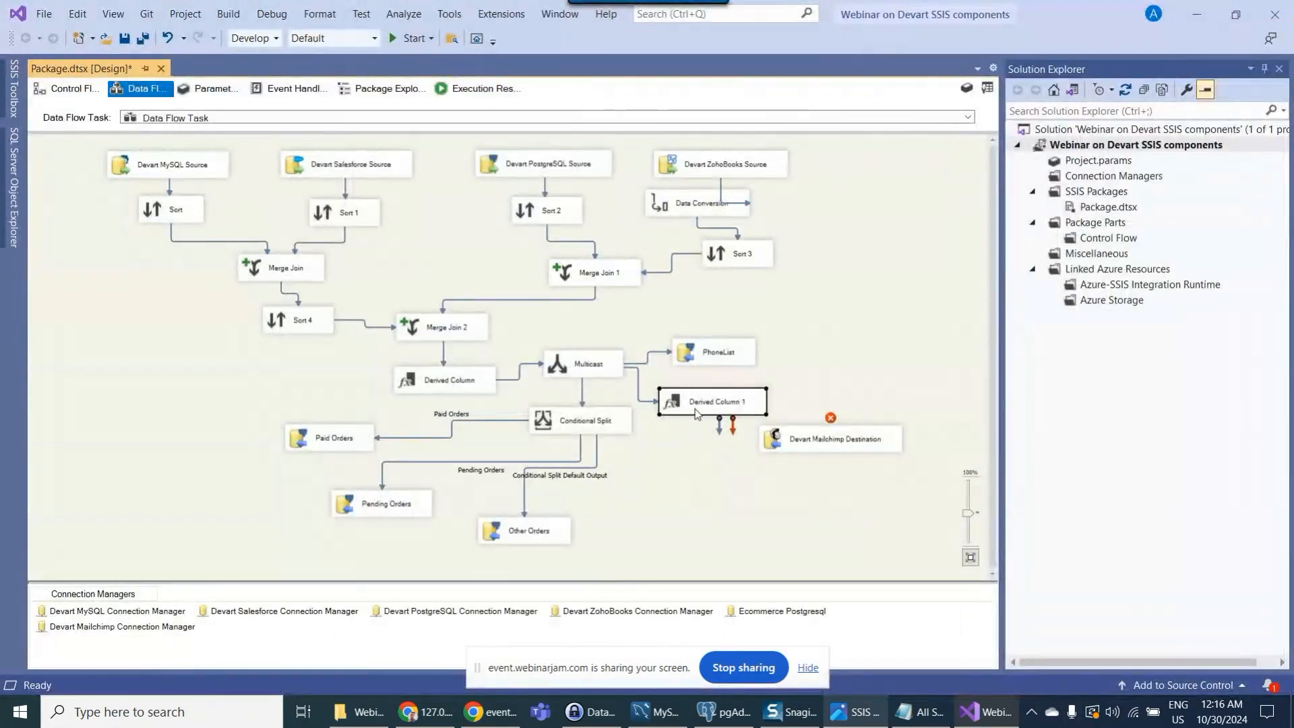
# - Connect Derived Column 1 to the Mailchimp destination and open the destination's column mappings
pyautogui.moveTo(719, 427); pyautogui.dragTo(795, 444)
pyautogui.doubleClick(786, 443)
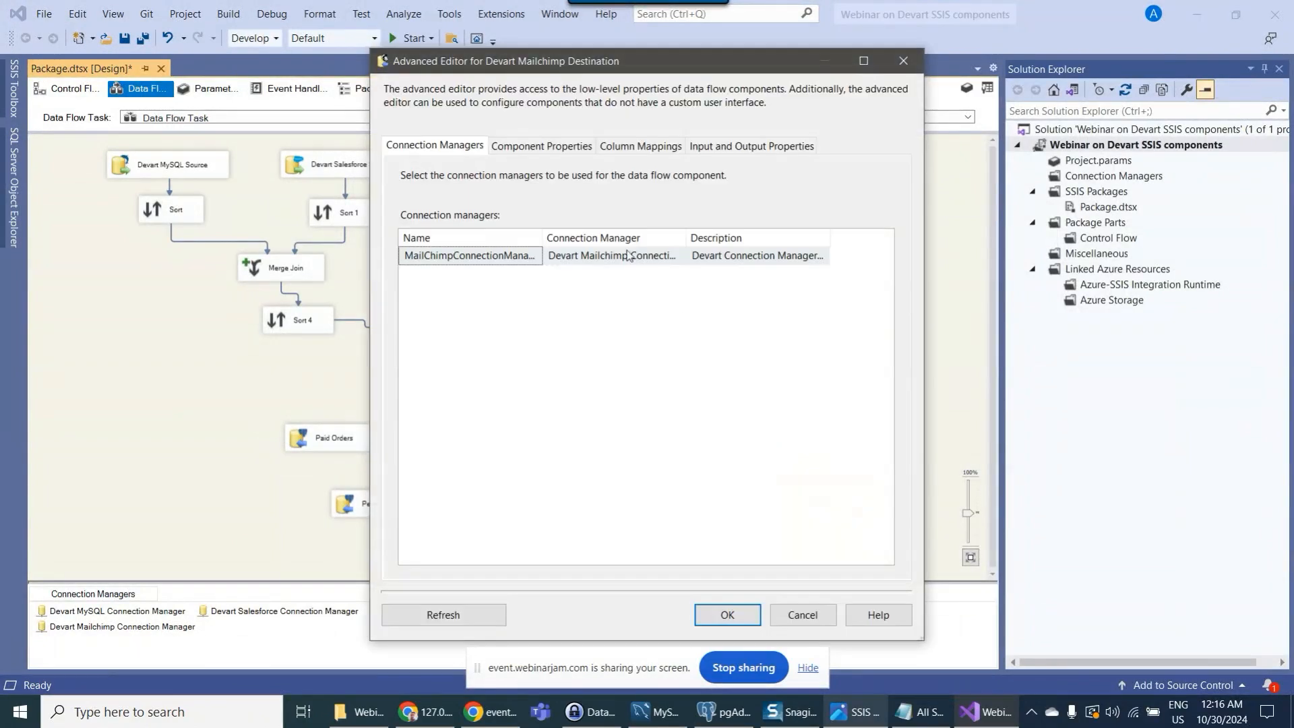
pyautogui.click(568, 148)
pyautogui.click(664, 148)
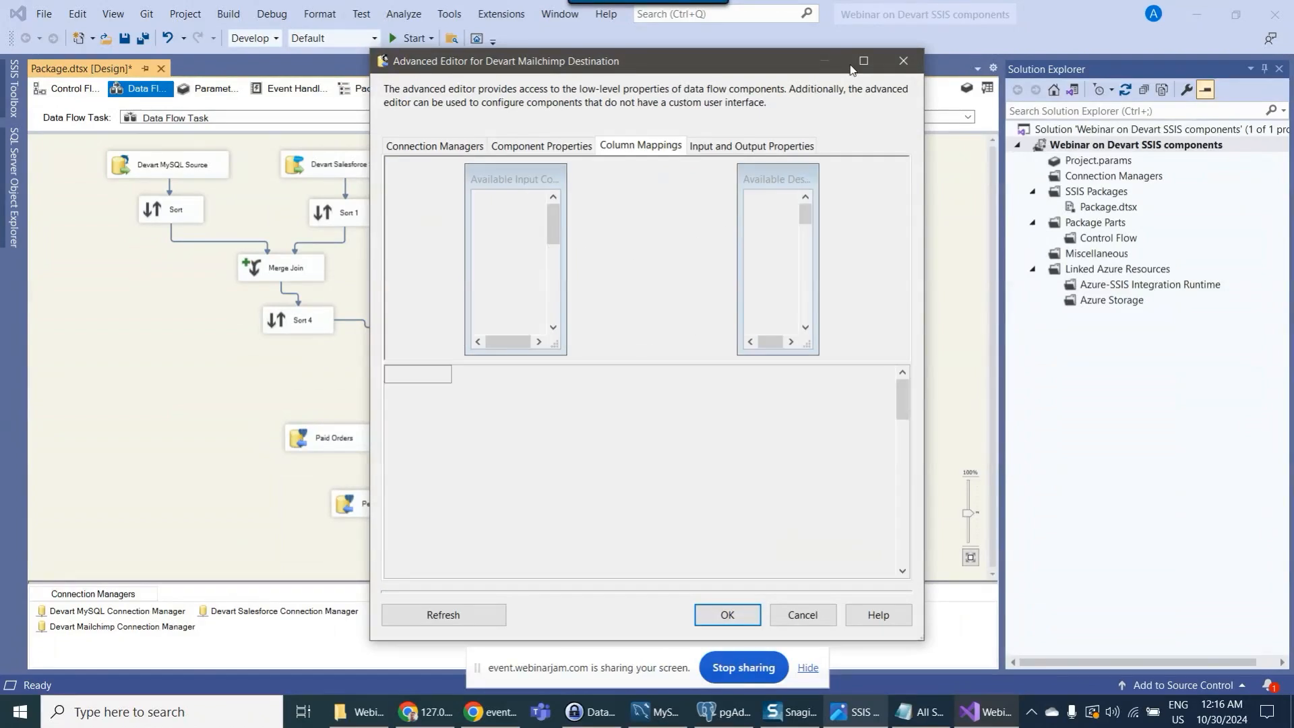
# - Map the Id input column to the Id destination column and the ListId input column to ListId
pyautogui.click(590, 396)
pyautogui.click(590, 397)
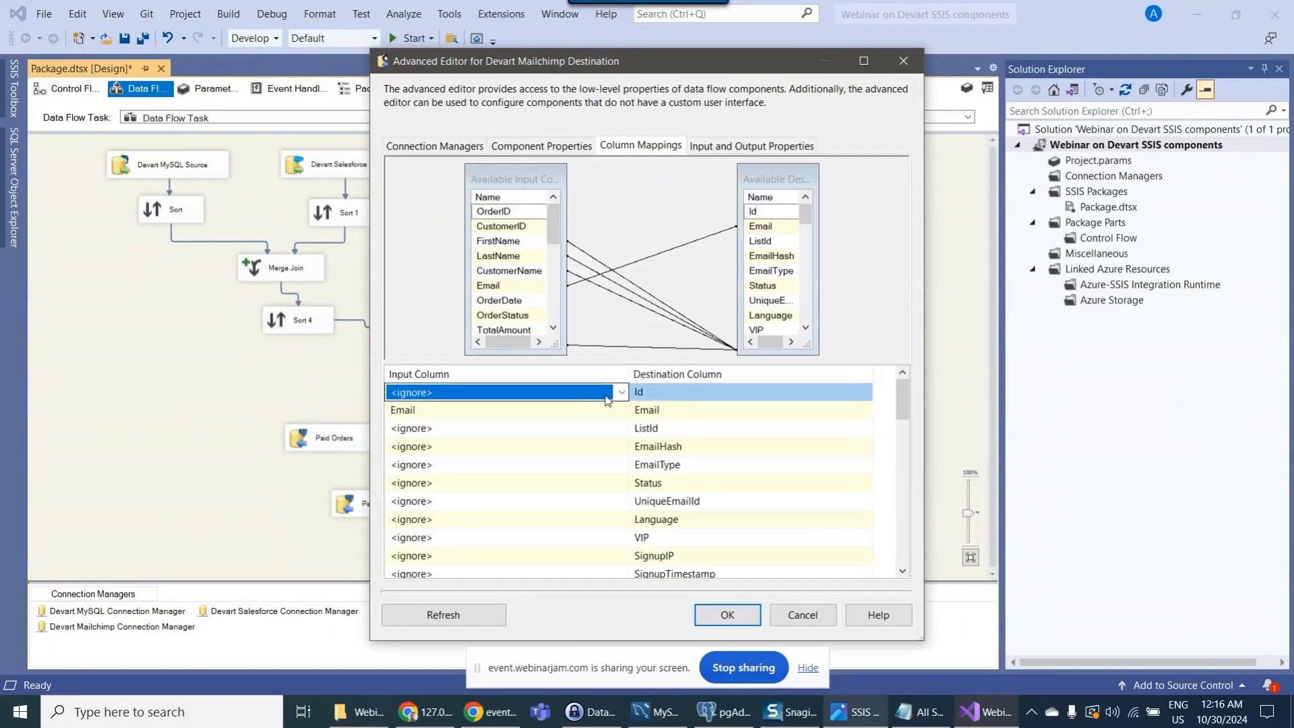
pyautogui.click(621, 392)
pyautogui.scroll(-5, 546, 472)
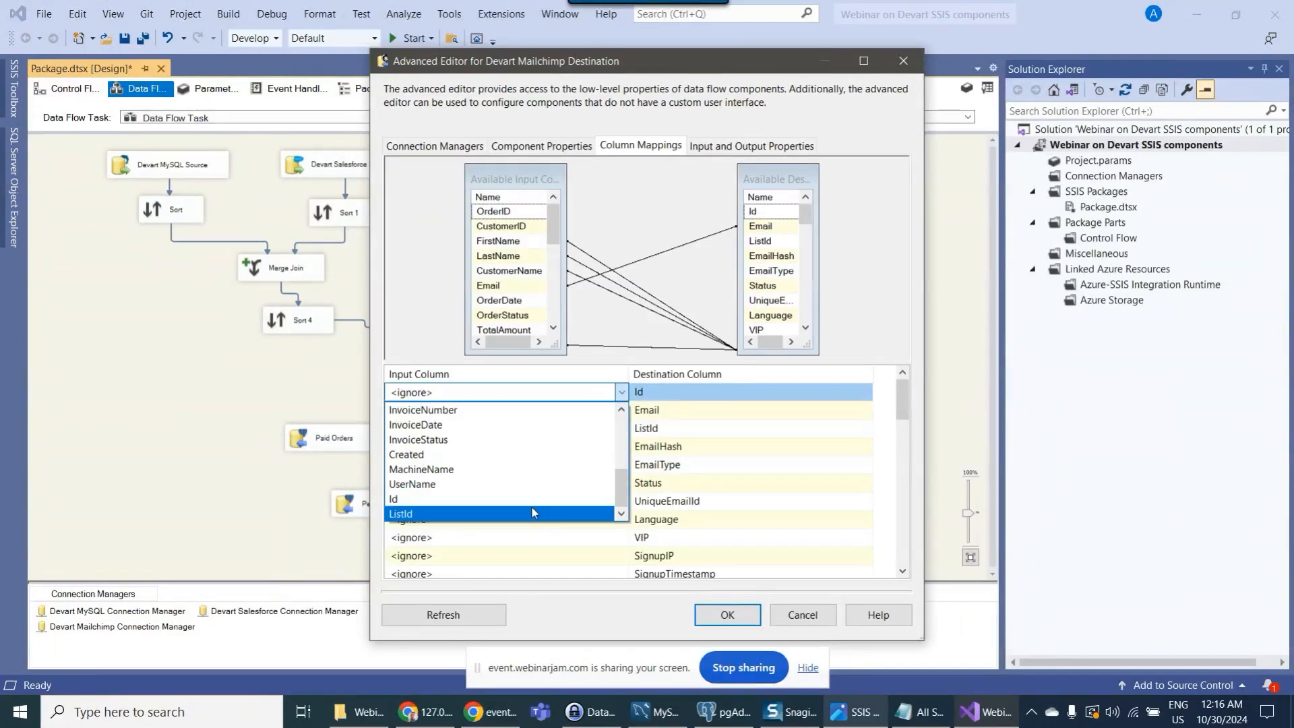
pyautogui.click(539, 499)
pyautogui.click(565, 431)
pyautogui.click(565, 429)
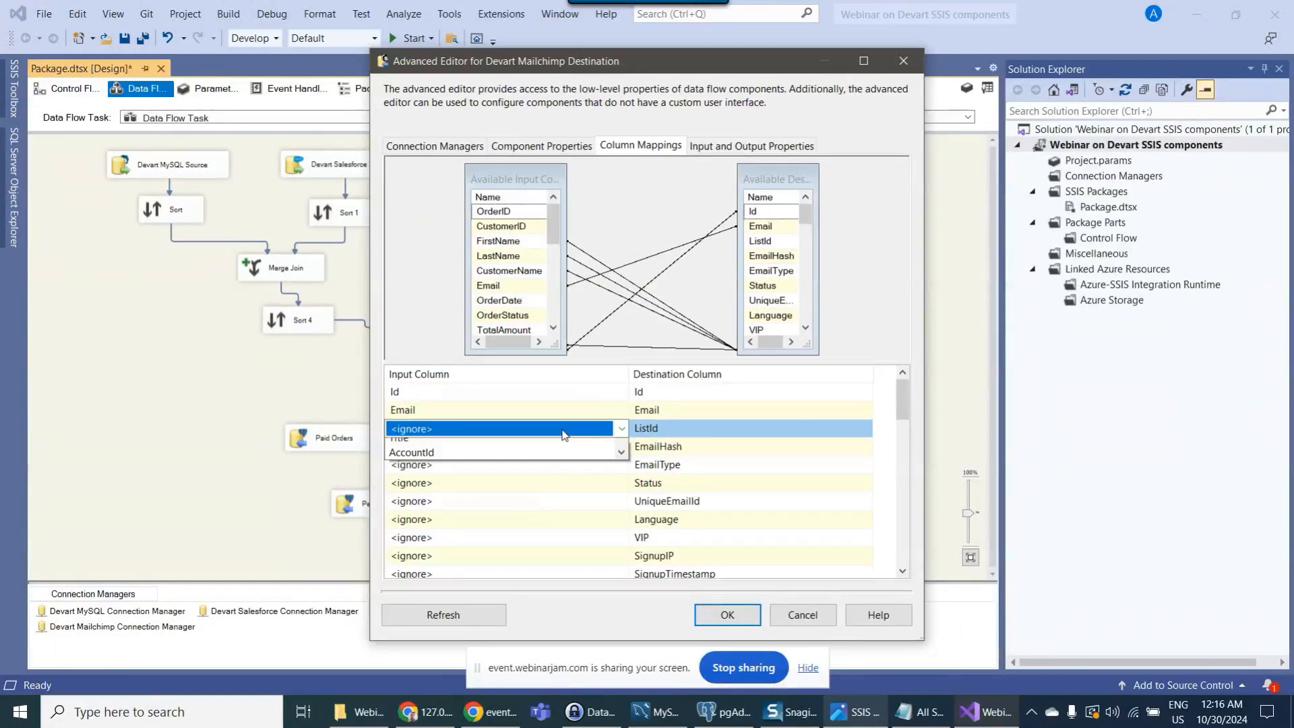
pyautogui.scroll(-5, 471, 512)
pyautogui.click(461, 551)
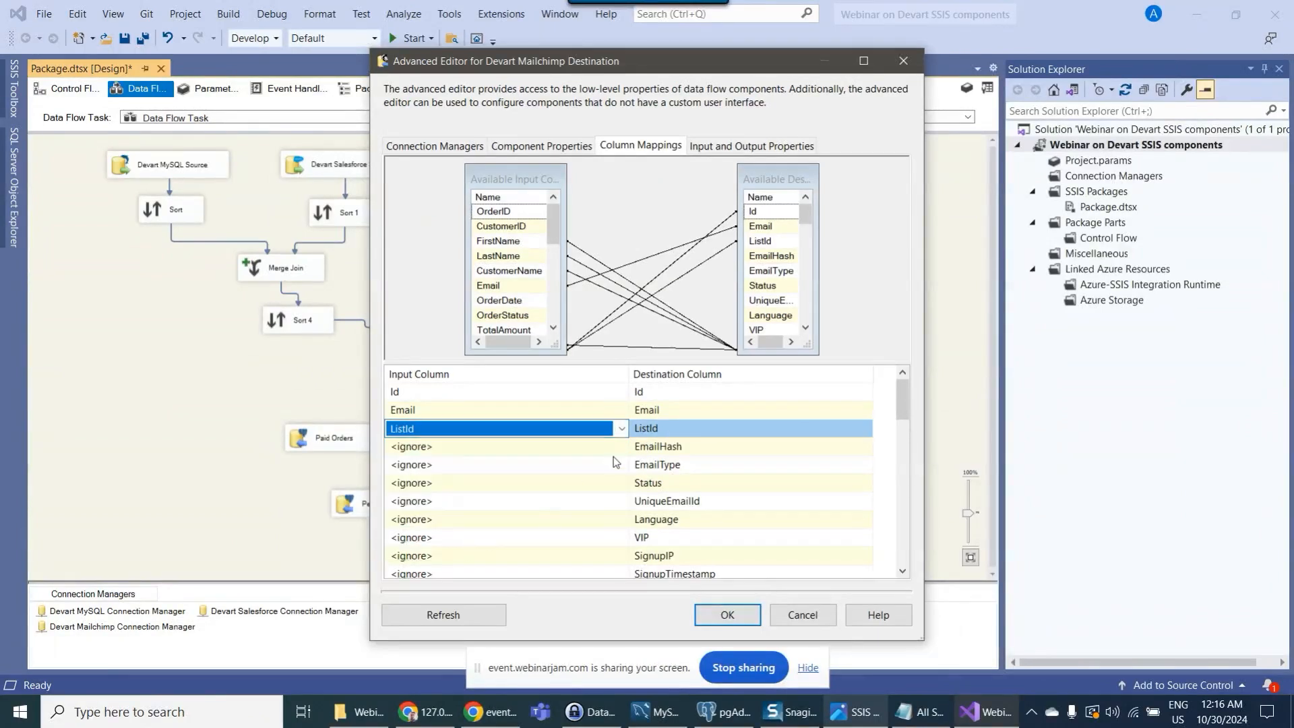
# - Review the mappings for FullName, First Name, Last Name and Phone Number, and save the Mailchimp destination's settings
pyautogui.click(670, 427)
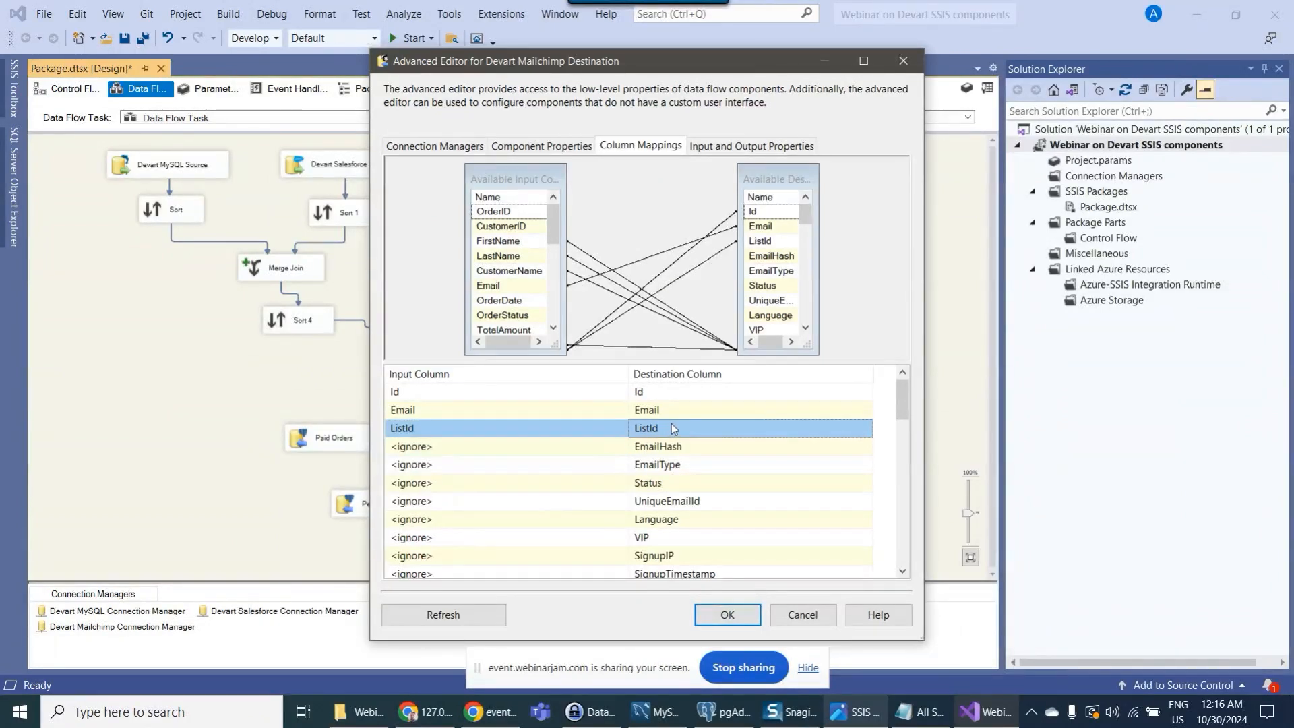
pyautogui.scroll(-7, 682, 410)
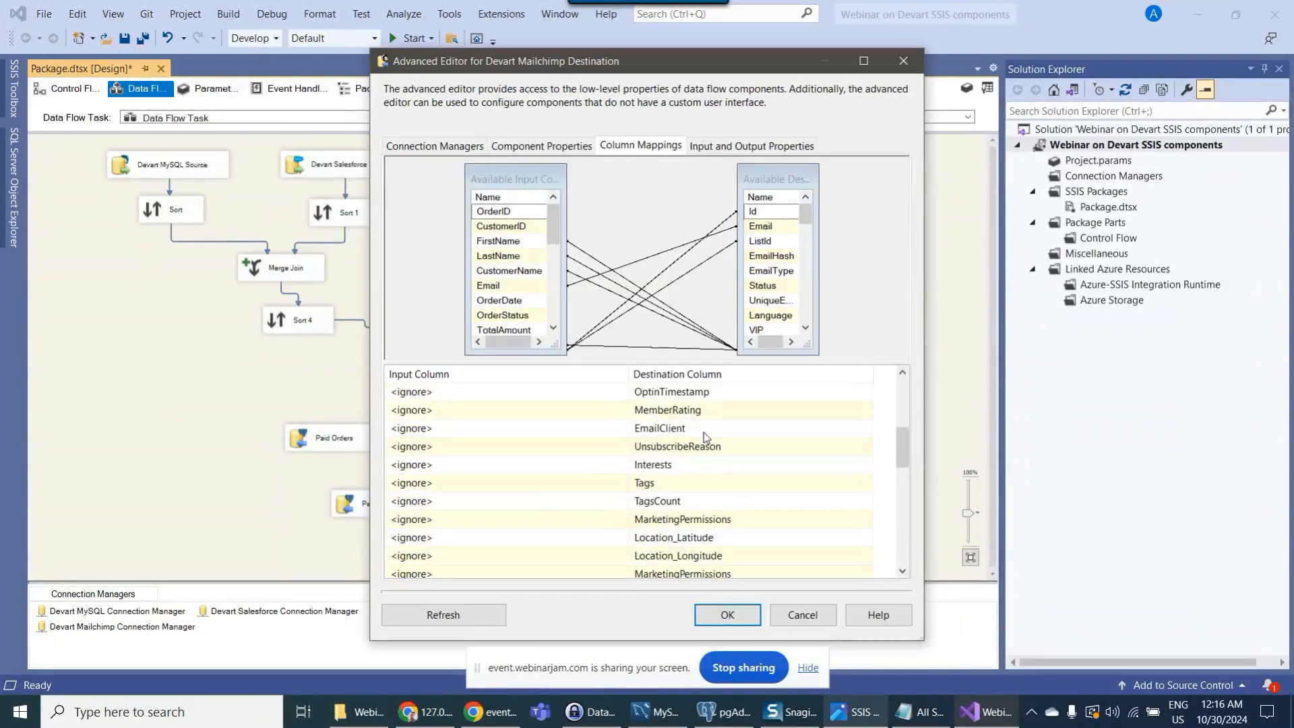
pyautogui.scroll(-1, 718, 451)
pyautogui.click(669, 524)
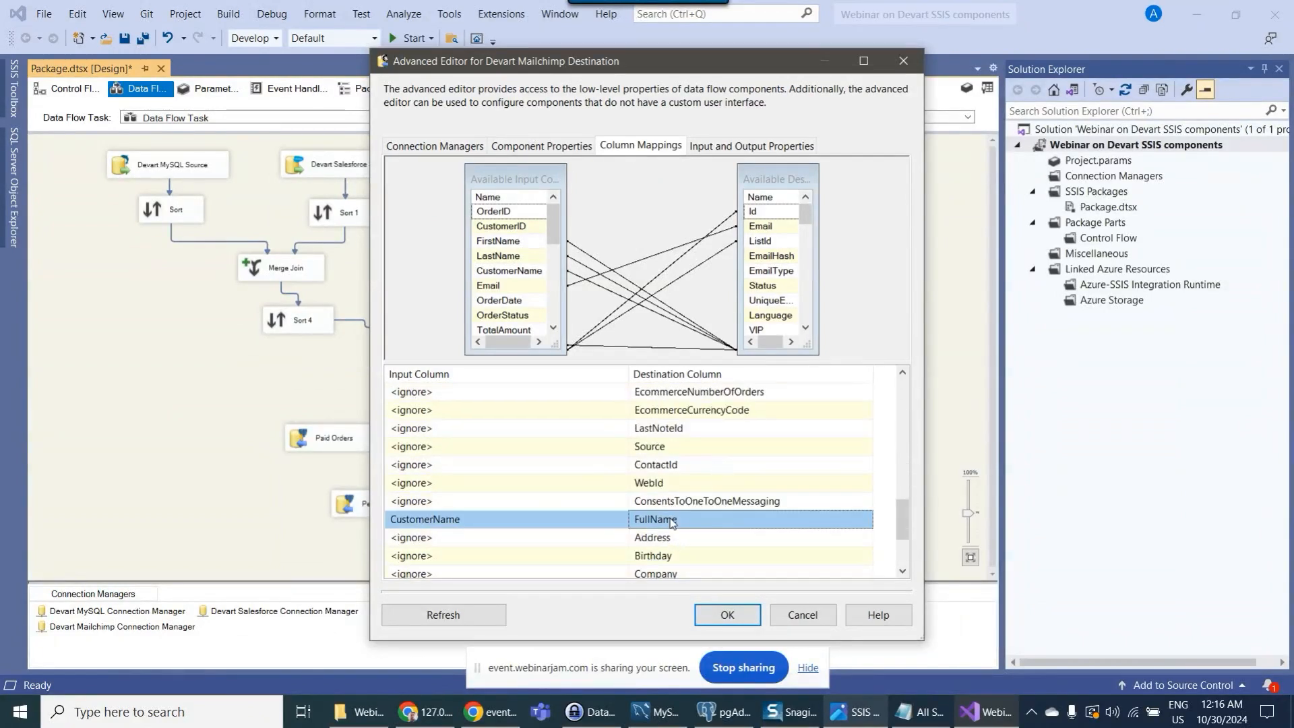
pyautogui.scroll(-1, 683, 532)
pyautogui.click(682, 539)
pyautogui.click(680, 555)
pyautogui.scroll(-1, 680, 555)
pyautogui.click(678, 524)
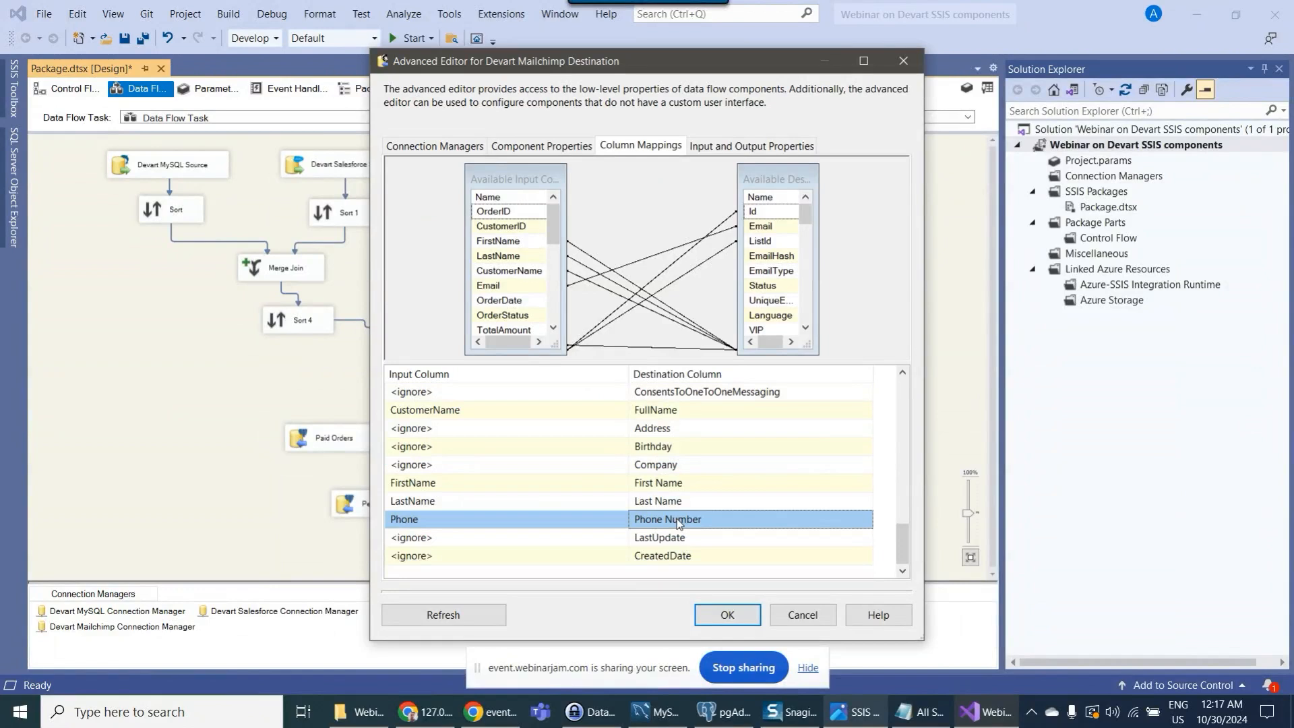
pyautogui.click(730, 614)
# - Switch to the browser, reload the Mailchimp contacts page and examine the contacts in the LearnSSIS audience
pyautogui.click(425, 712)
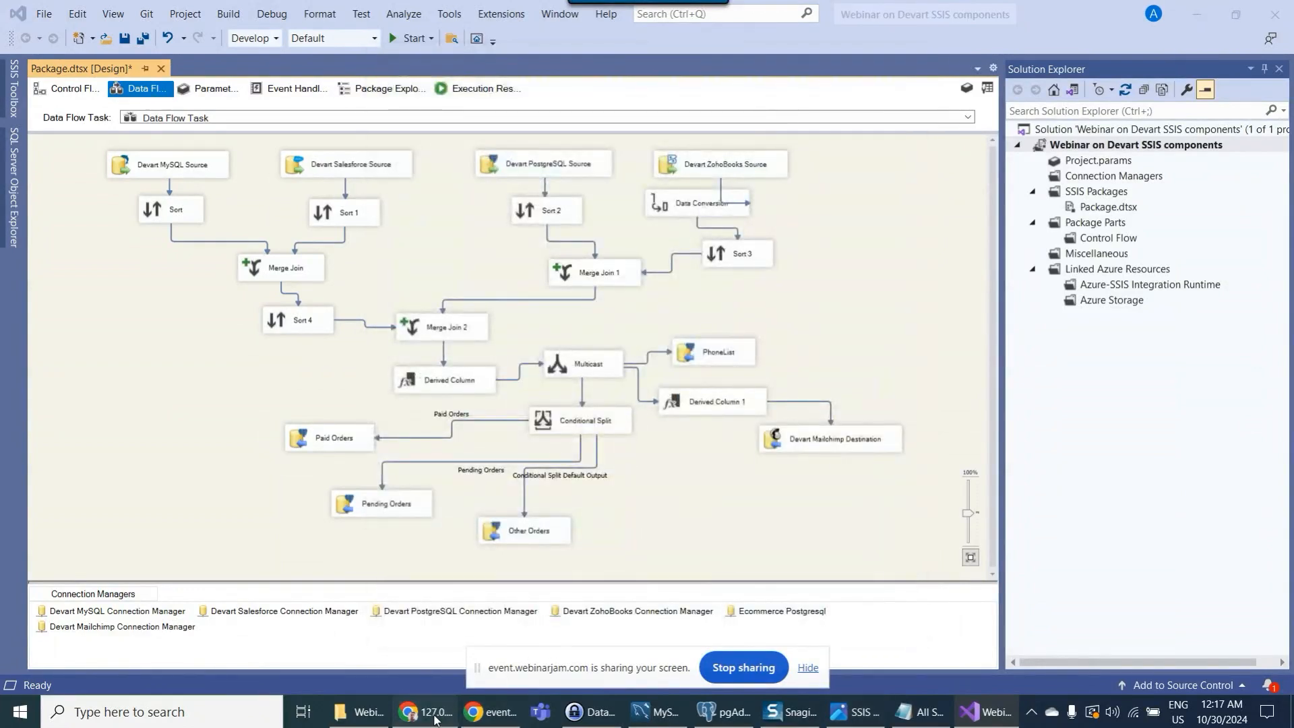
pyautogui.click(674, 26)
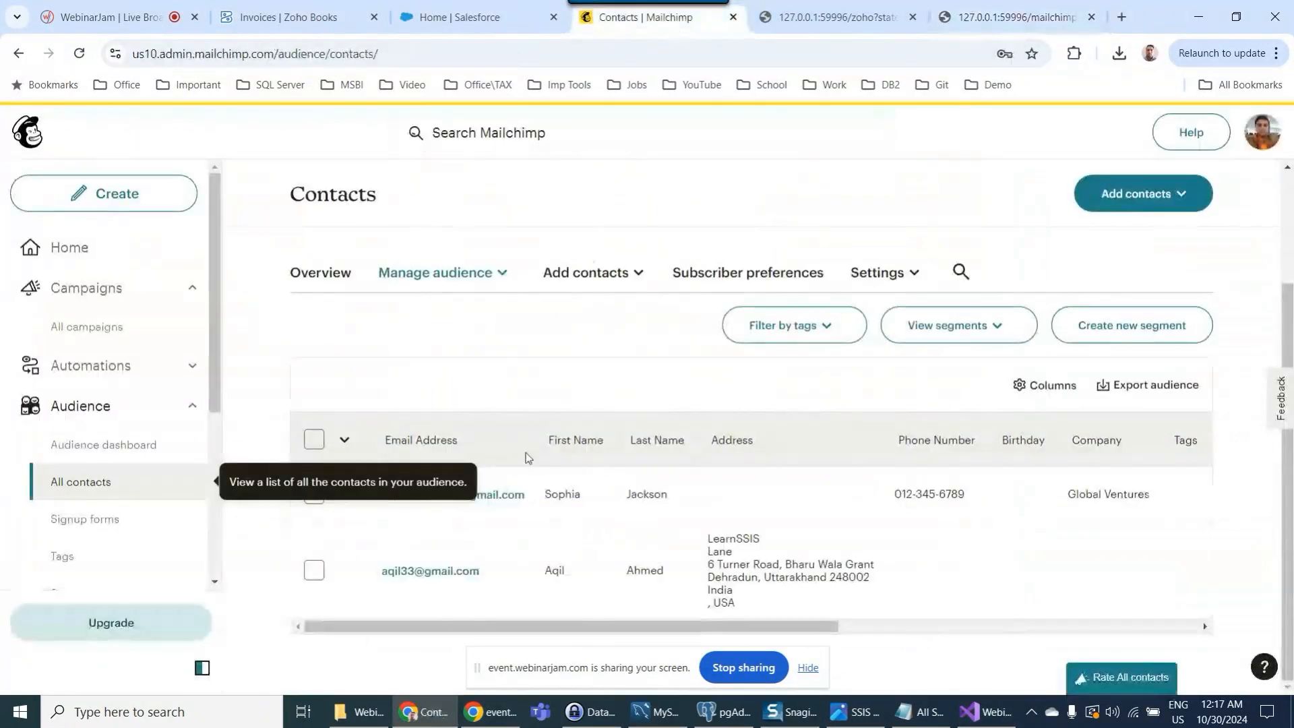
pyautogui.click(78, 53)
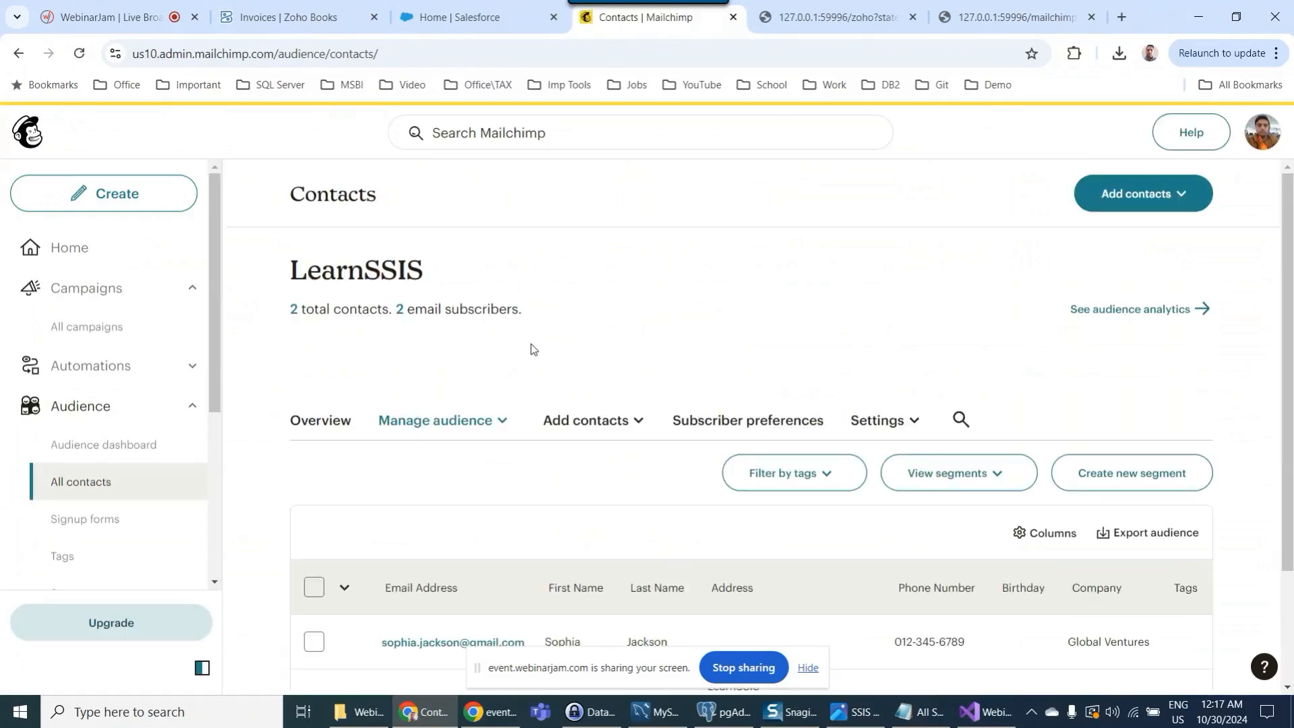
pyautogui.scroll(-2, 540, 376)
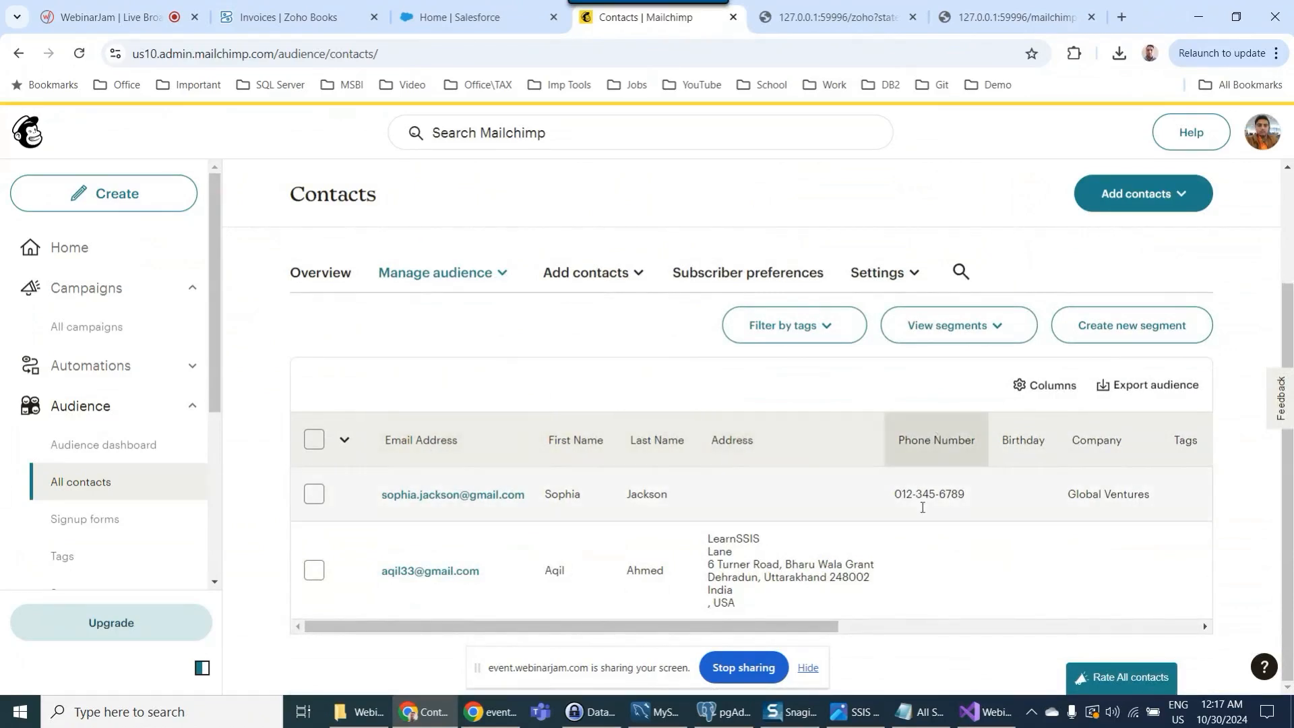
# - Switch back to Visual Studio, save the package, build the Webinar on Devart SSIS components project and close the build output
pyautogui.click(977, 712)
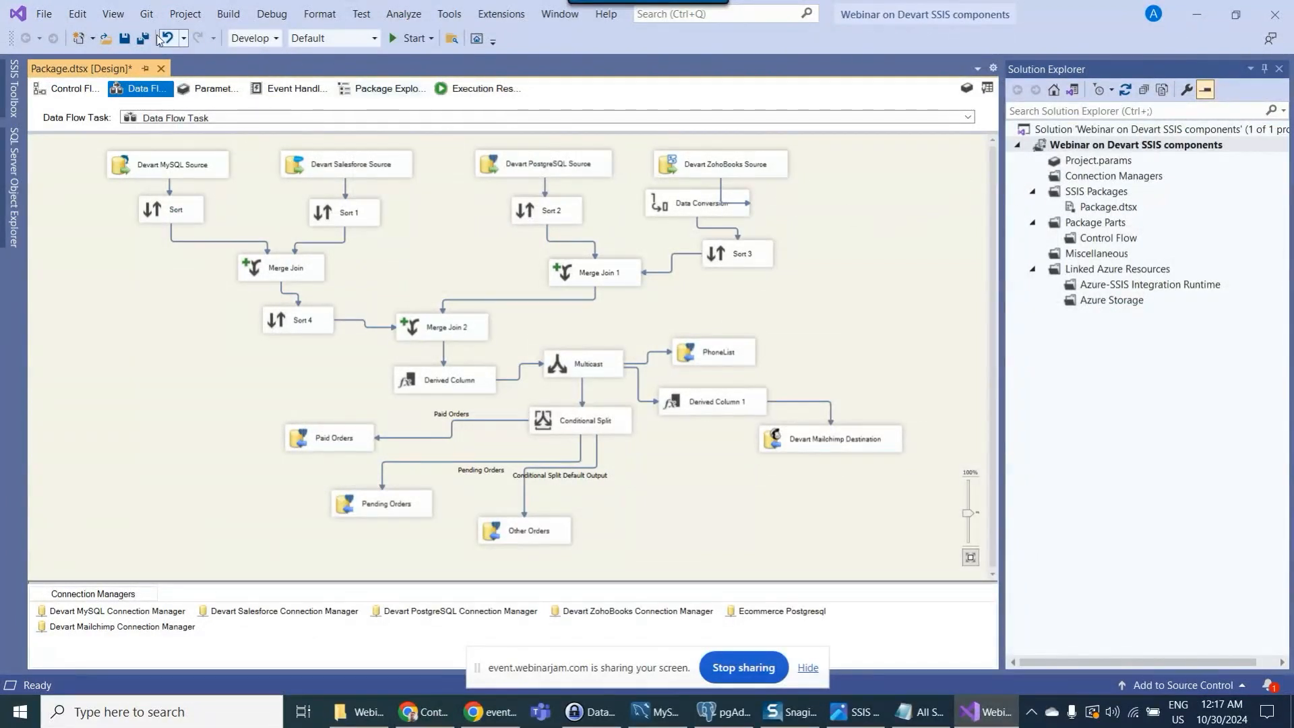
pyautogui.click(124, 39)
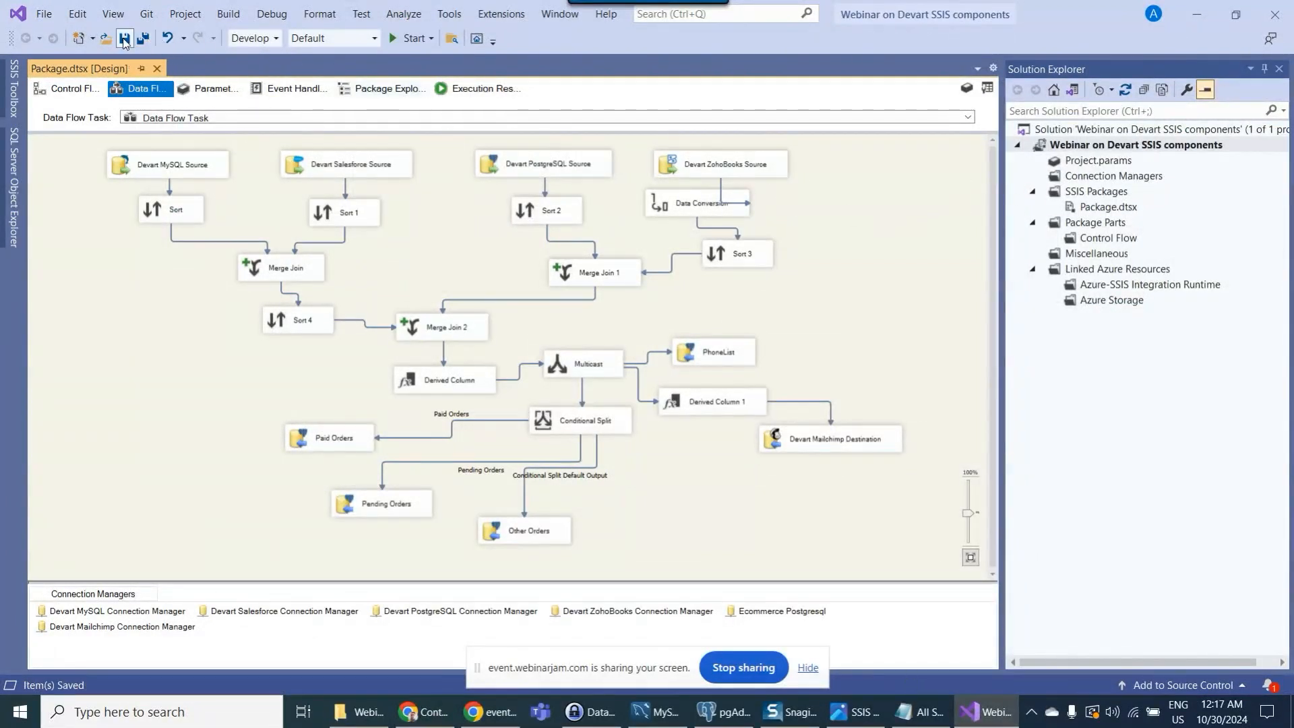
pyautogui.rightClick(1093, 141)
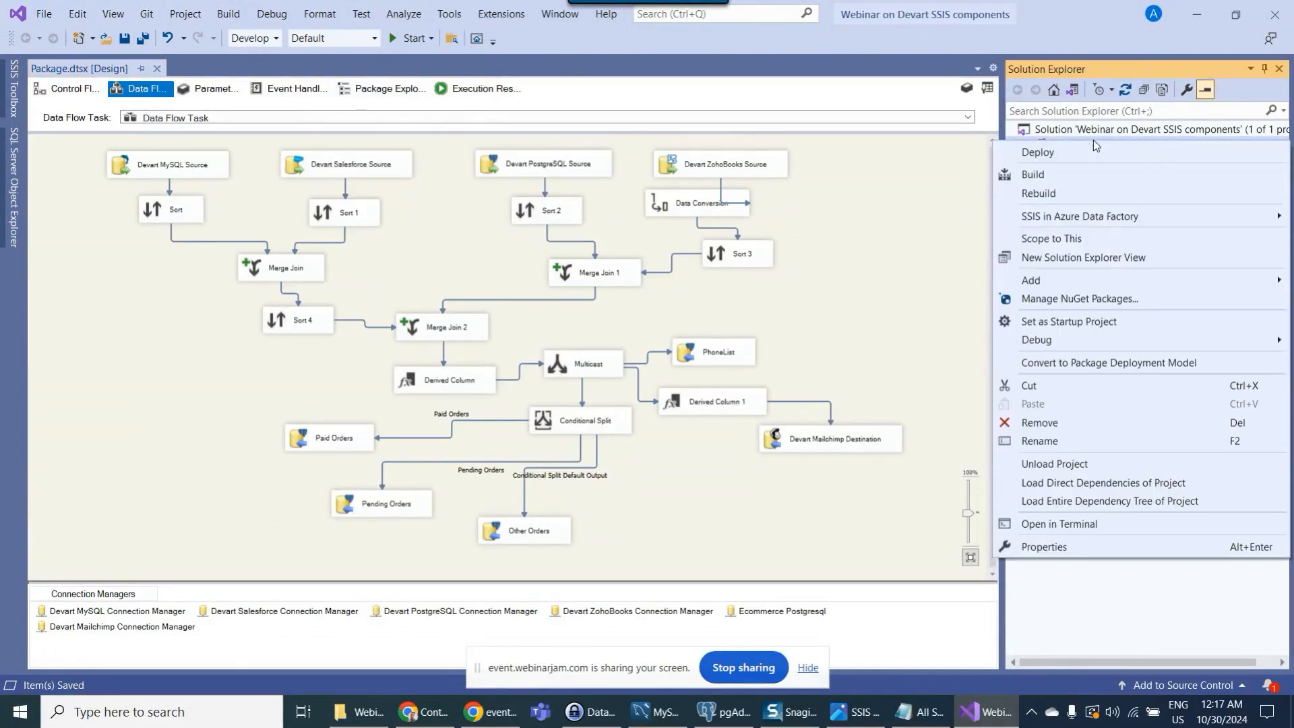
pyautogui.click(1065, 176)
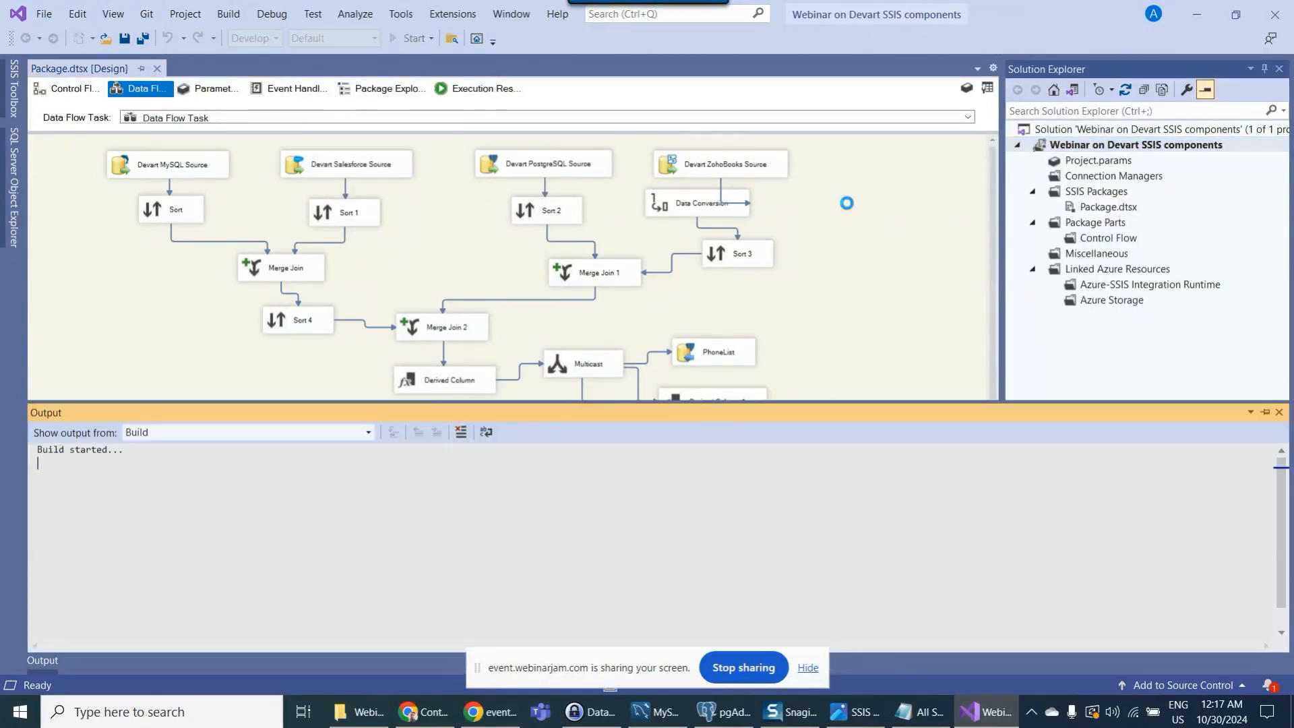
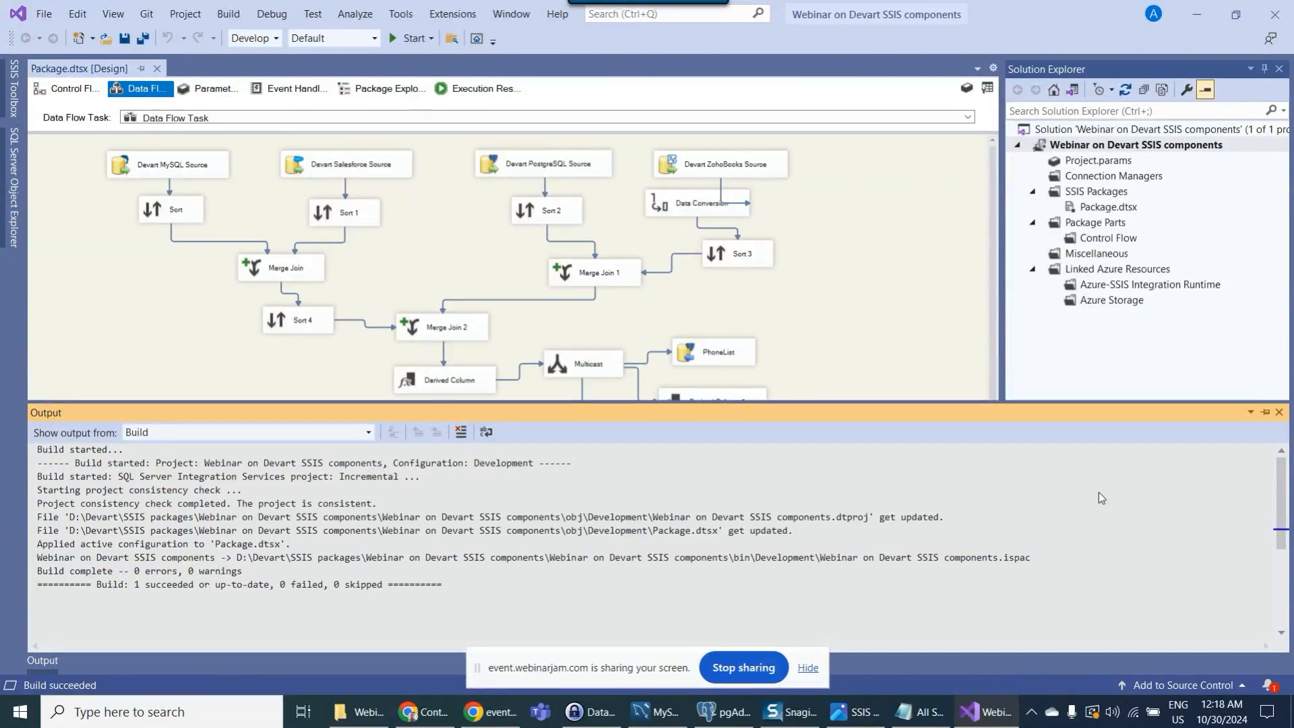
pyautogui.click(1279, 412)
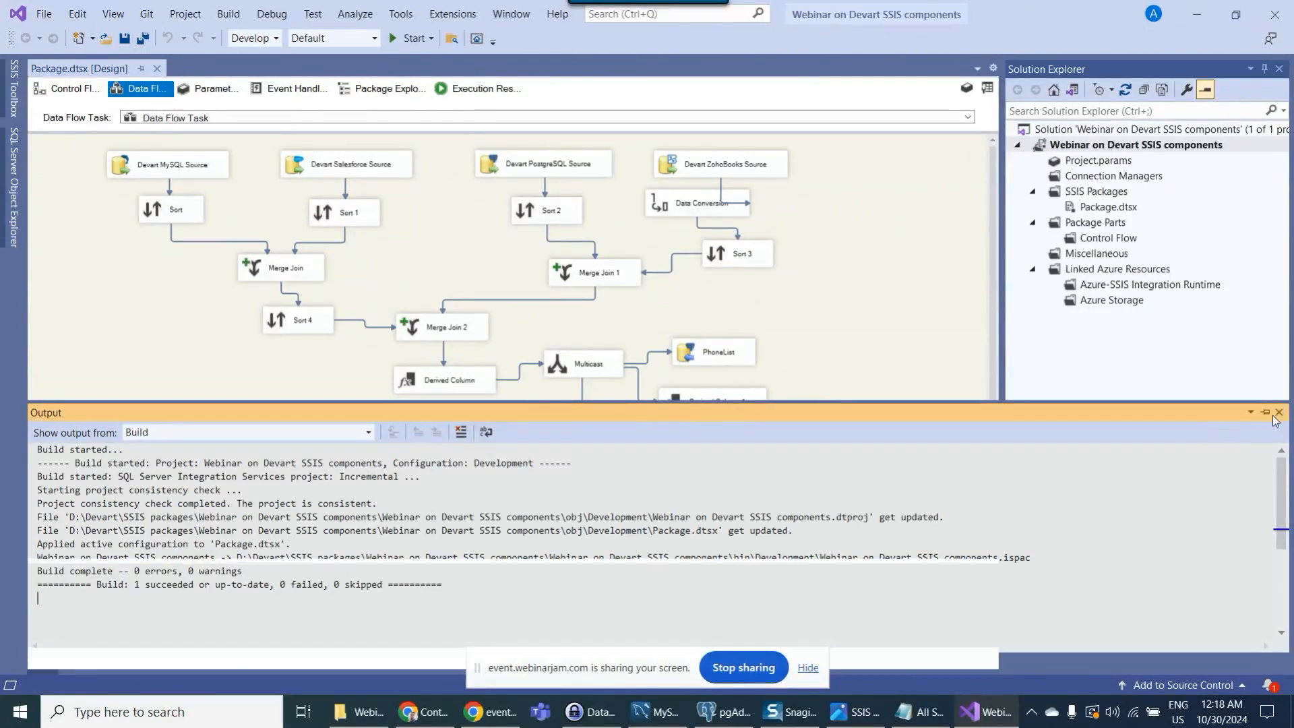
# - Review the data flow from the sources through the merge joins, Derived Column and Multicast to PhoneList and the Conditional Split
pyautogui.click(819, 321)
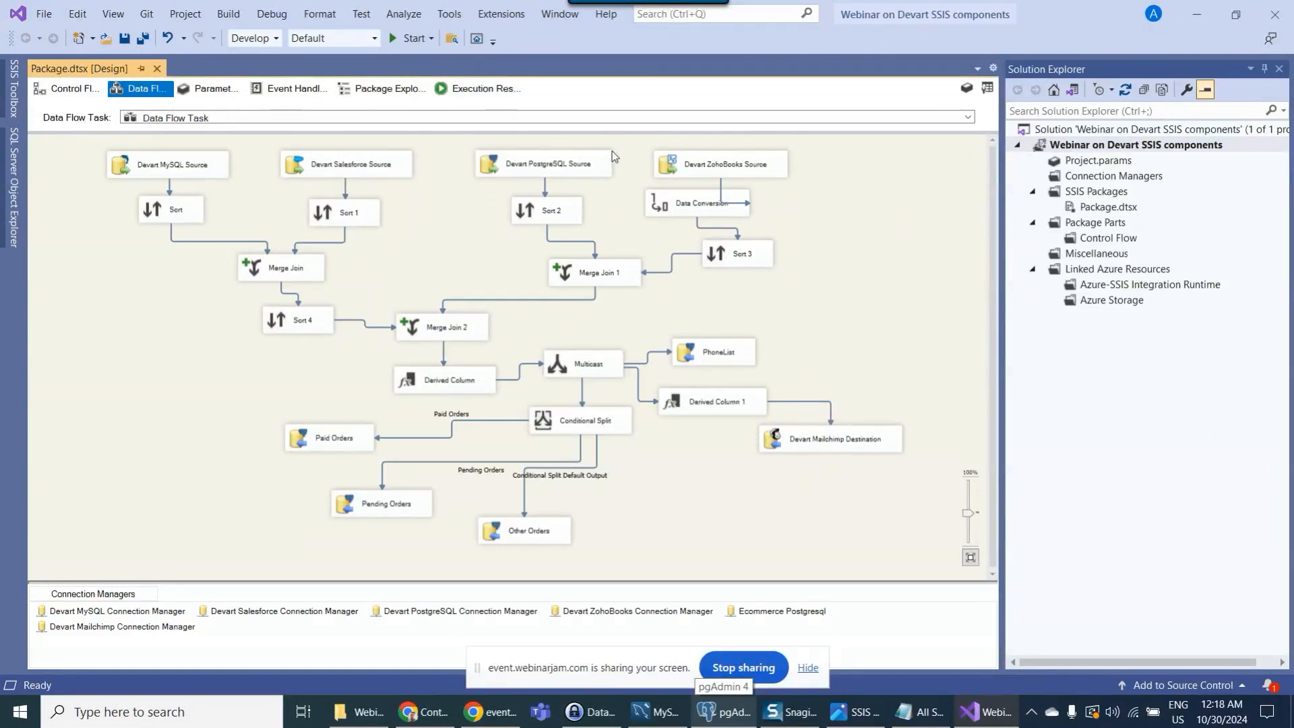
pyautogui.click(338, 169)
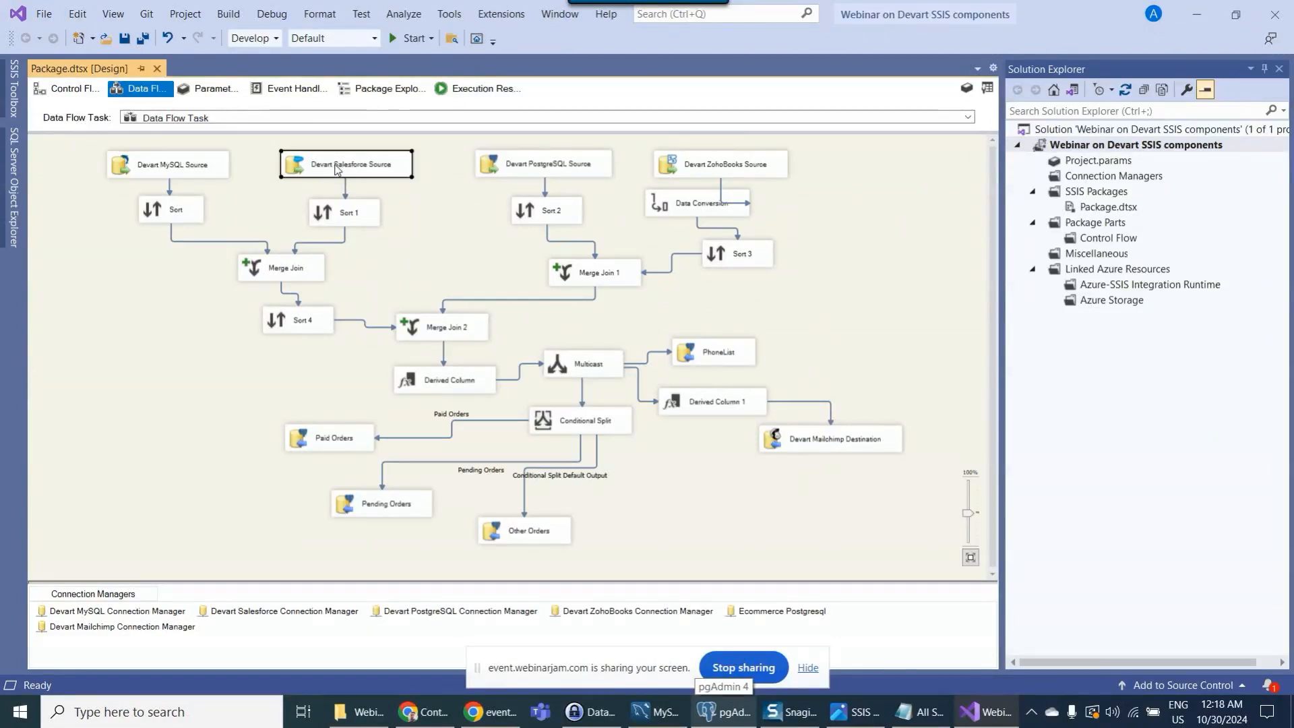
pyautogui.click(292, 279)
pyautogui.click(299, 323)
pyautogui.click(566, 168)
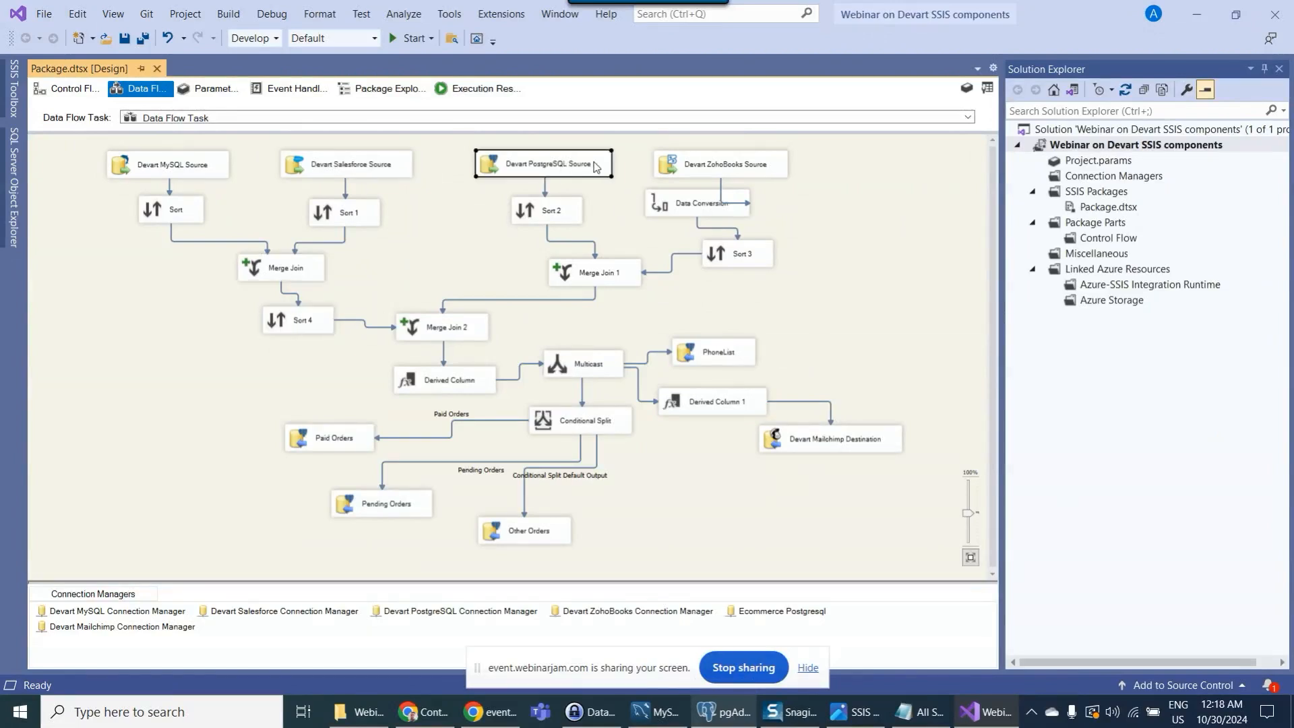
pyautogui.click(686, 164)
pyautogui.click(597, 278)
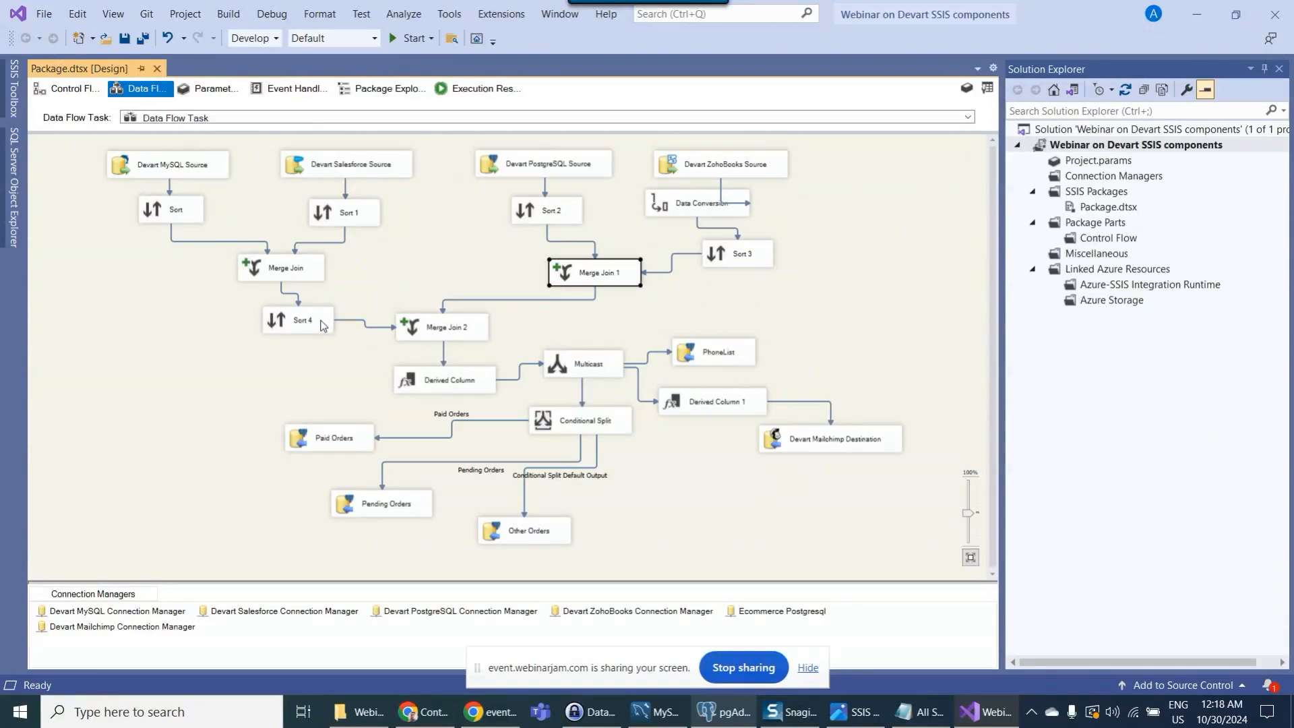
pyautogui.click(427, 328)
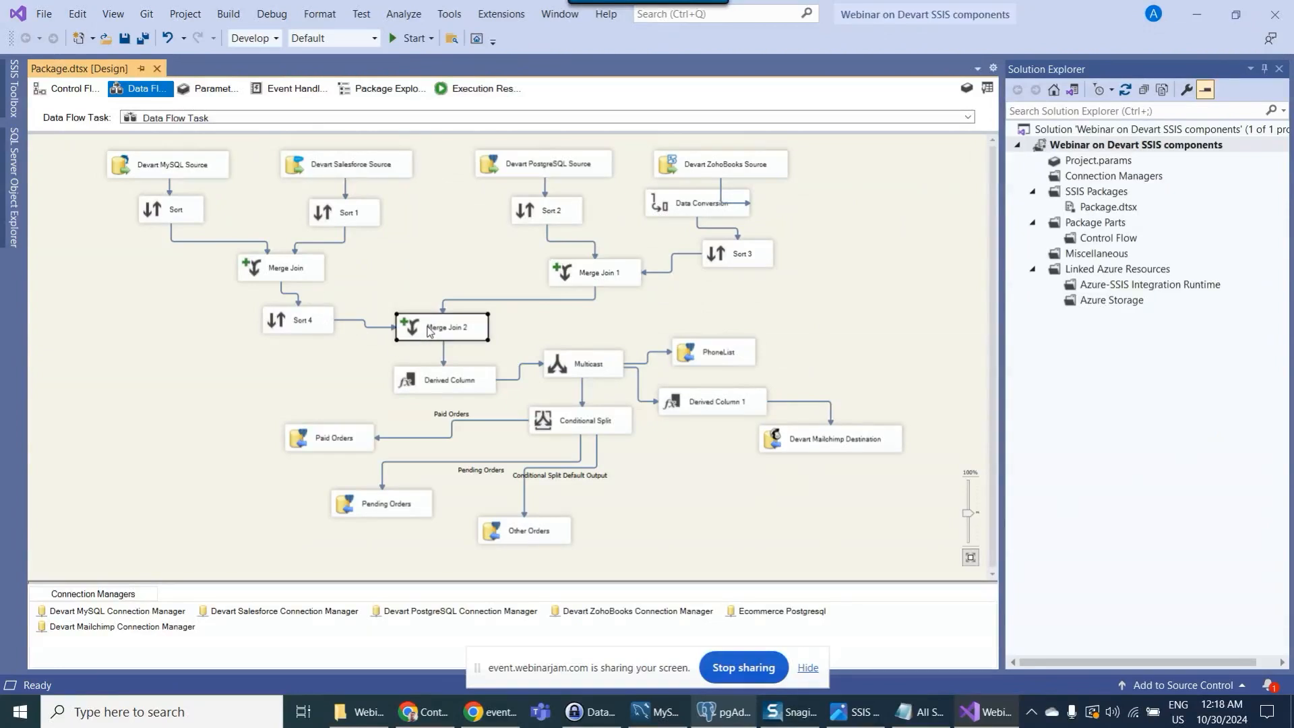
pyautogui.click(461, 384)
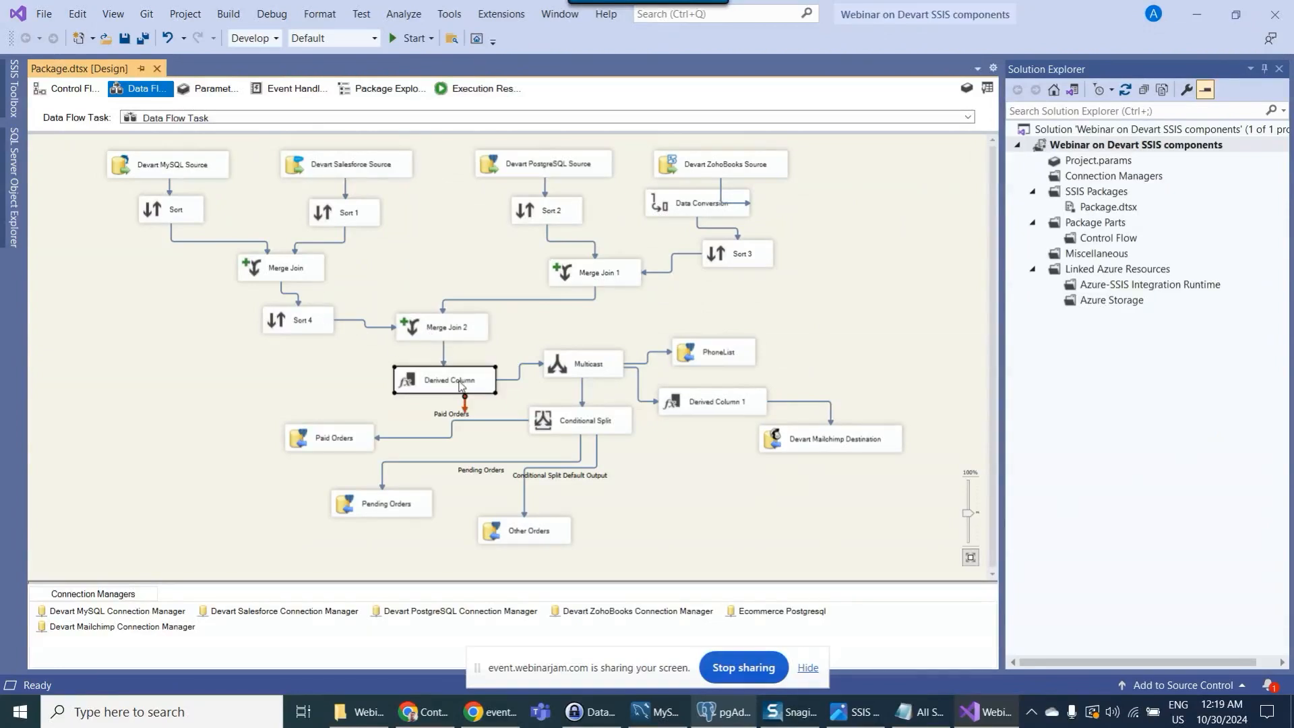
pyautogui.click(588, 367)
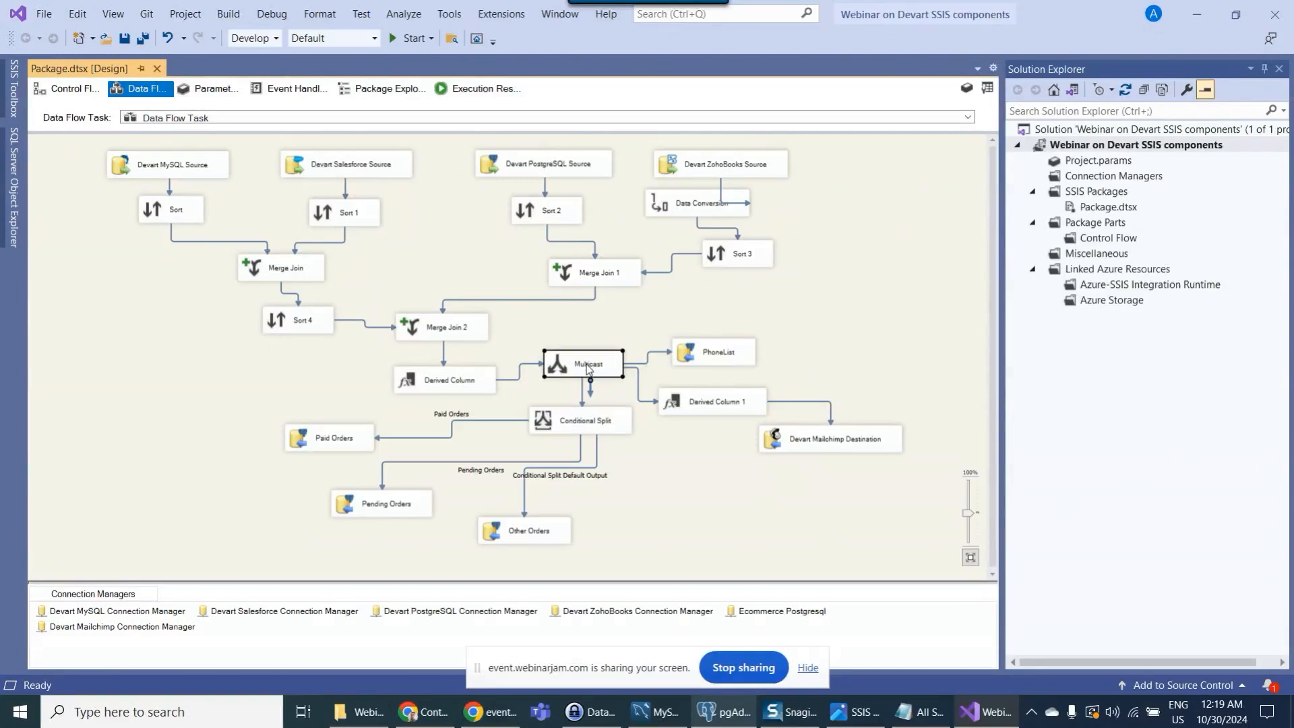
pyautogui.click(721, 355)
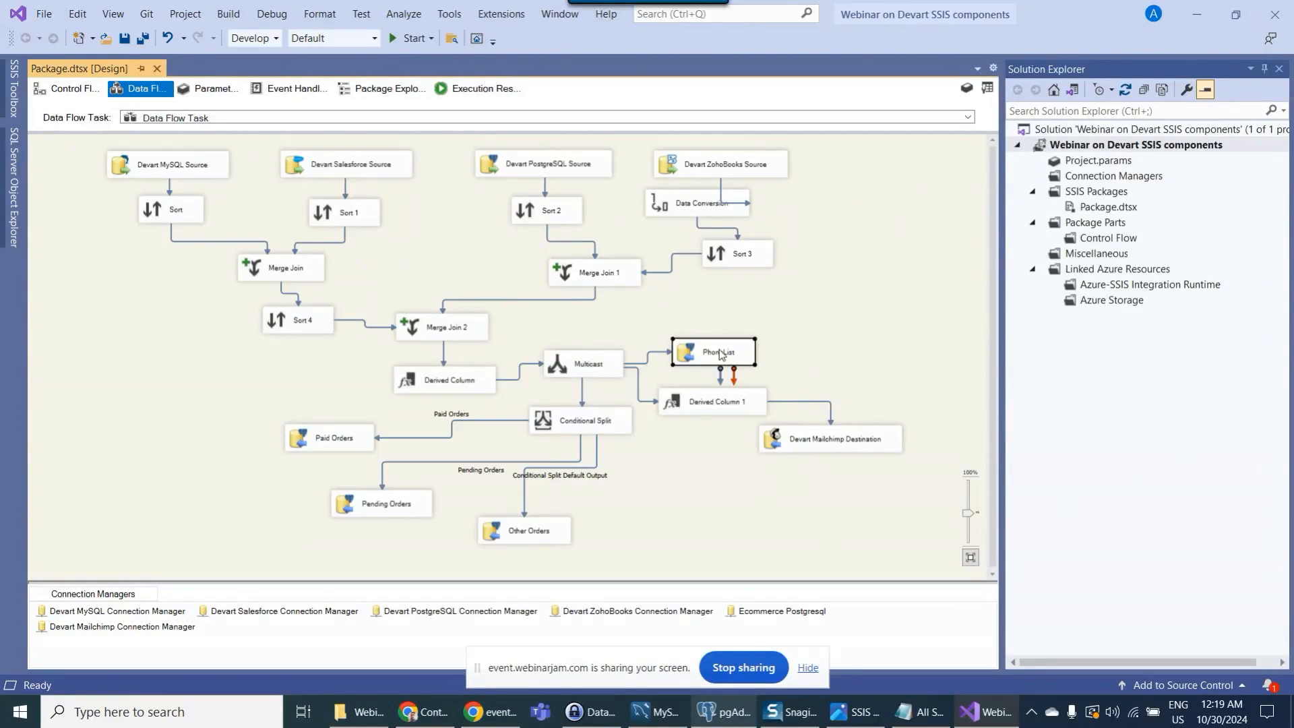
pyautogui.click(791, 355)
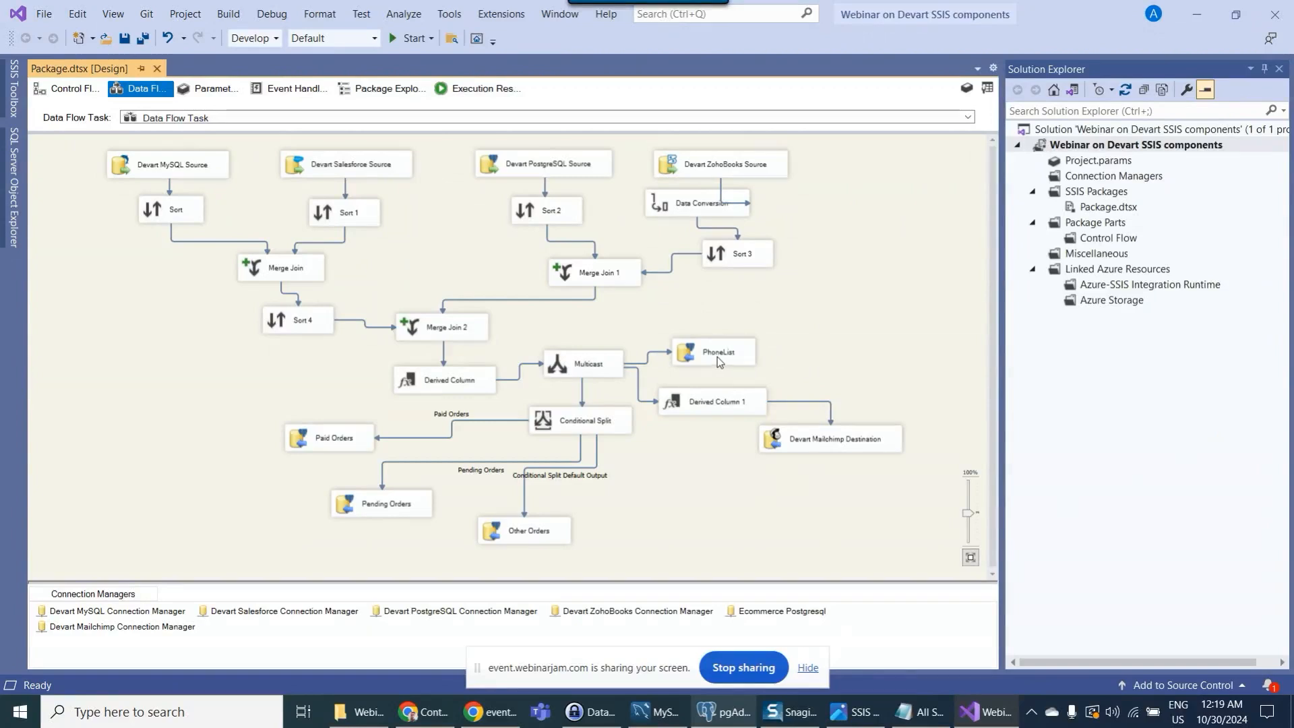
pyautogui.click(582, 432)
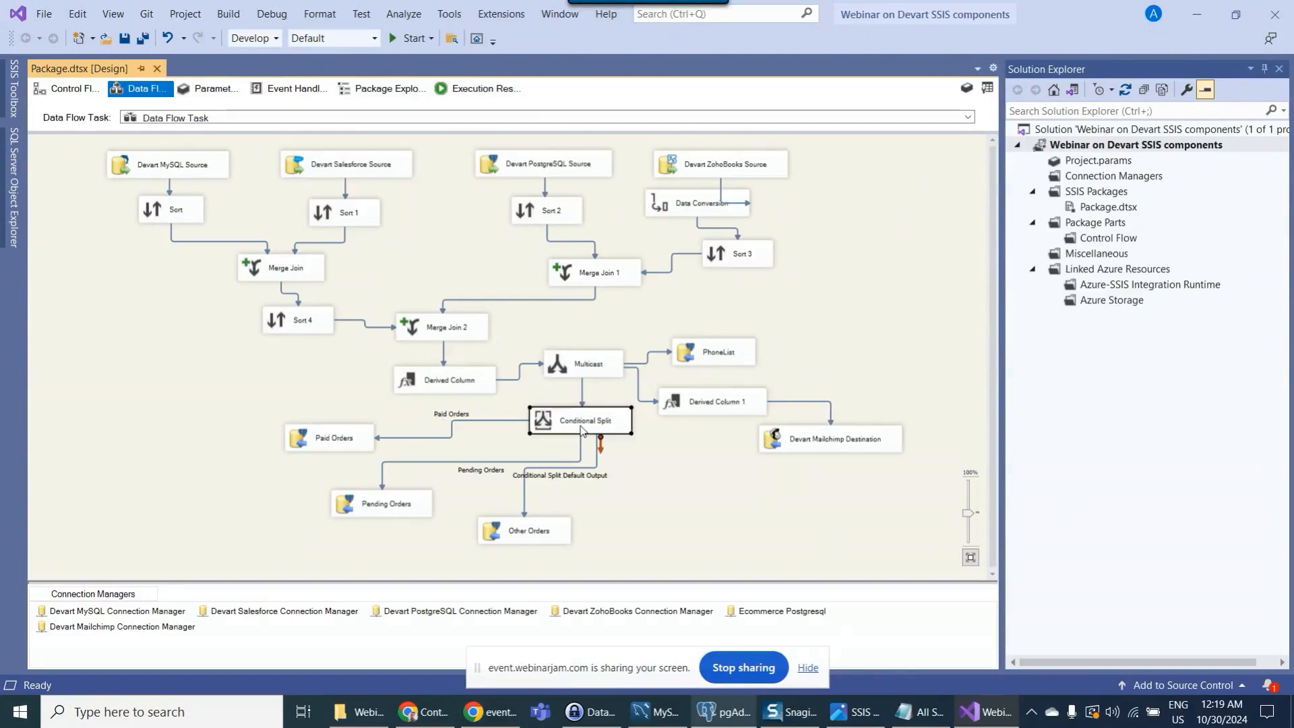
# - Examine the invoice statuses in Zoho Books in the browser and return to the package in Visual Studio
pyautogui.click(435, 713)
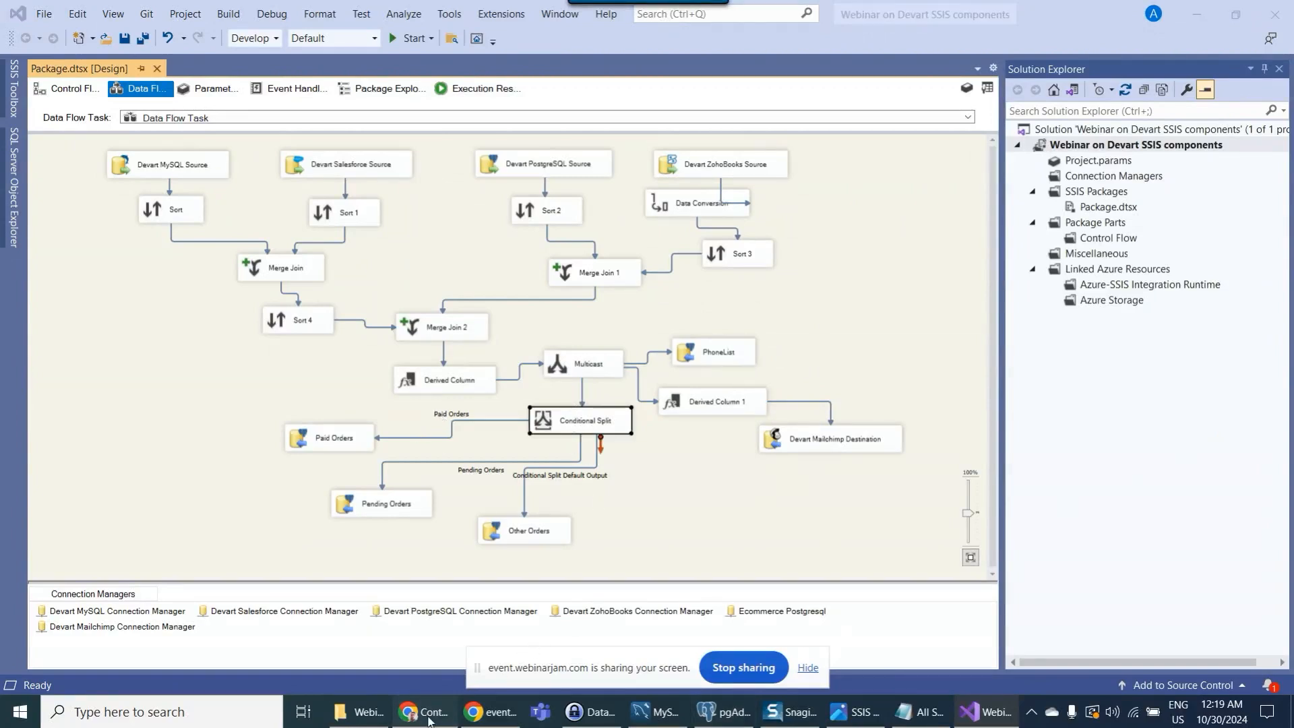
pyautogui.click(296, 16)
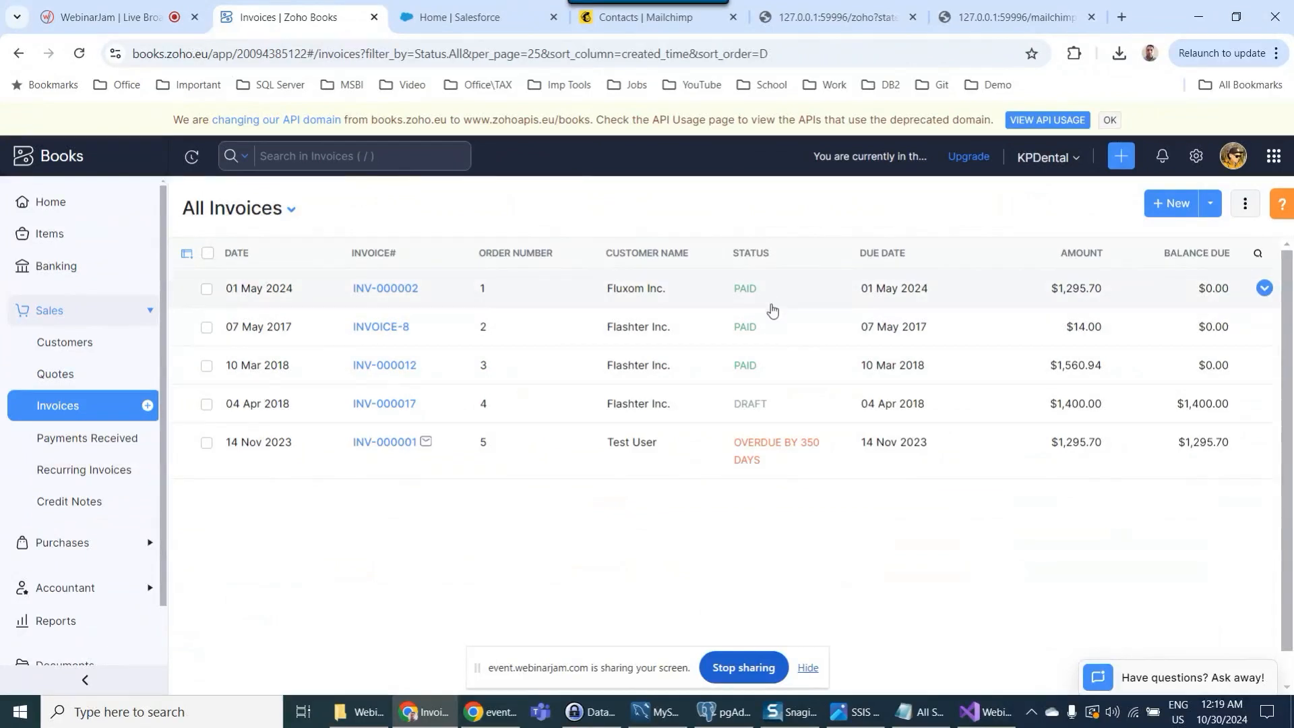
pyautogui.click(987, 712)
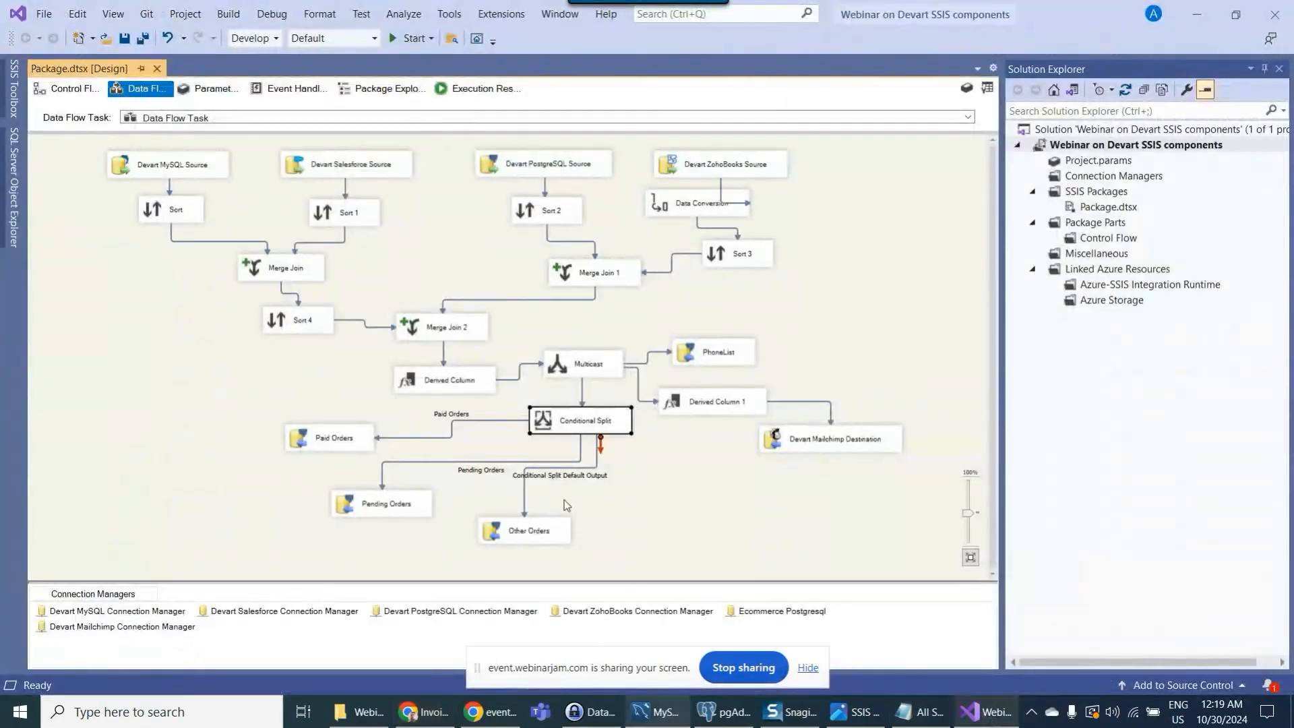
# - Switch to pgAdmin and run only the select query on public.paidorders to check the table's contents
pyautogui.click(744, 718)
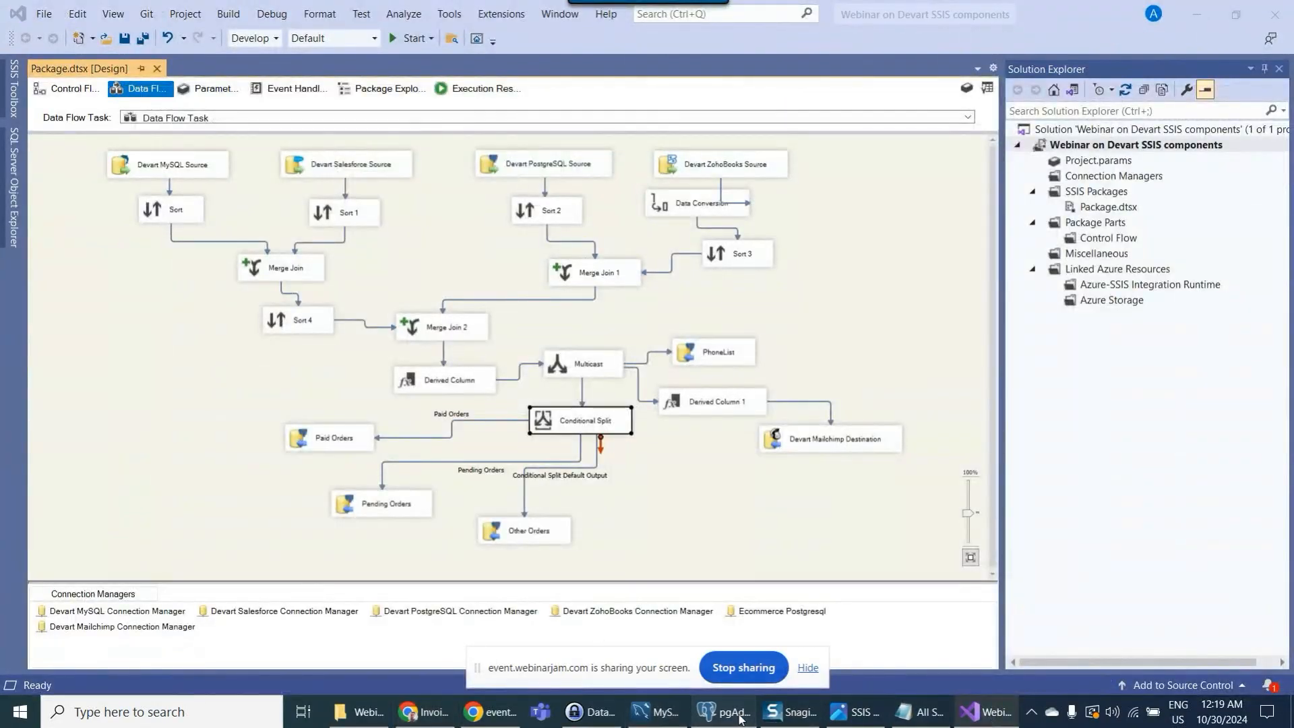
pyautogui.moveTo(527, 163); pyautogui.dragTo(295, 161)
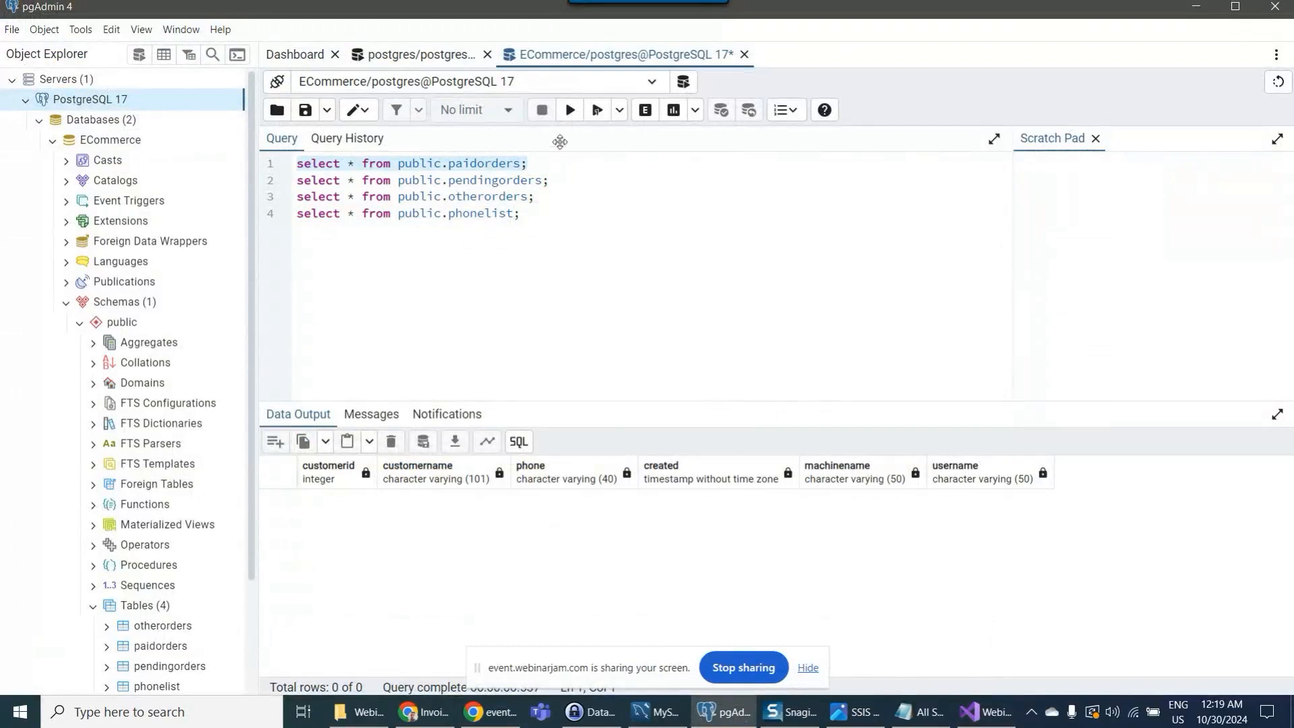
pyautogui.click(570, 110)
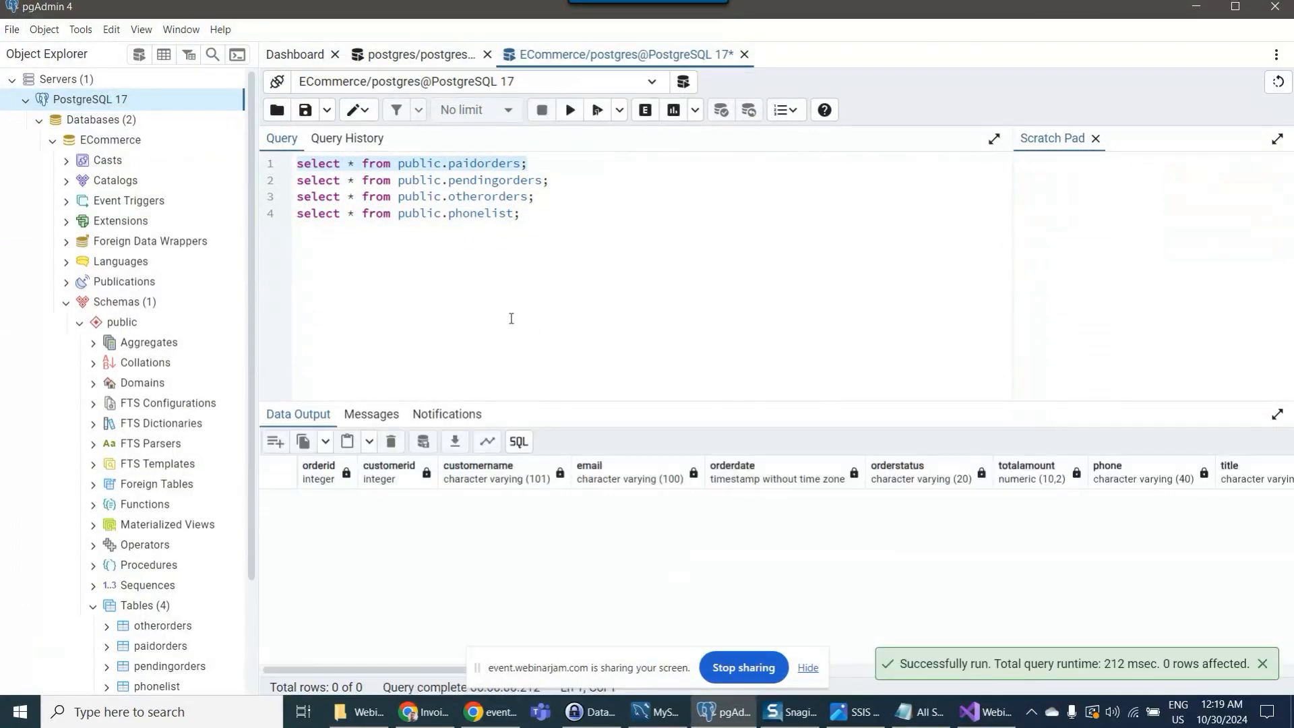
pyautogui.click(527, 163)
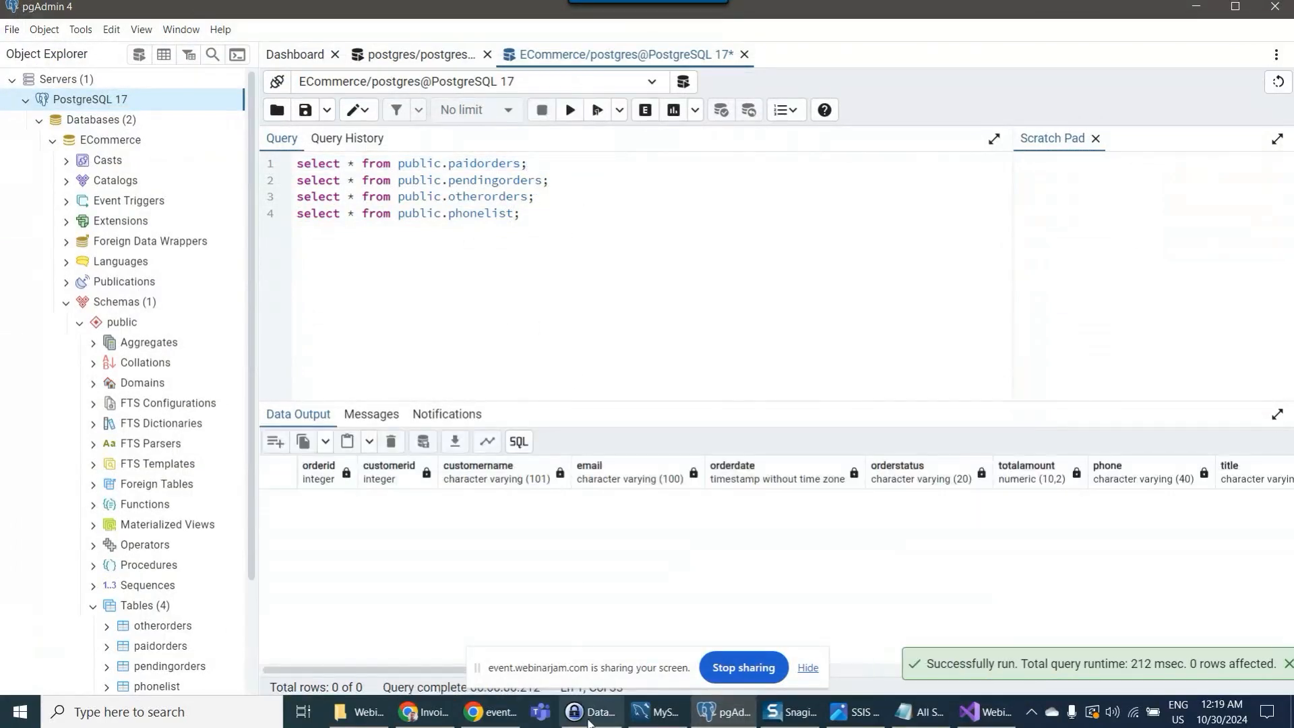
# - Run only the select query on public.phonelist in pgAdmin to check the table's contents
pyautogui.click(426, 711)
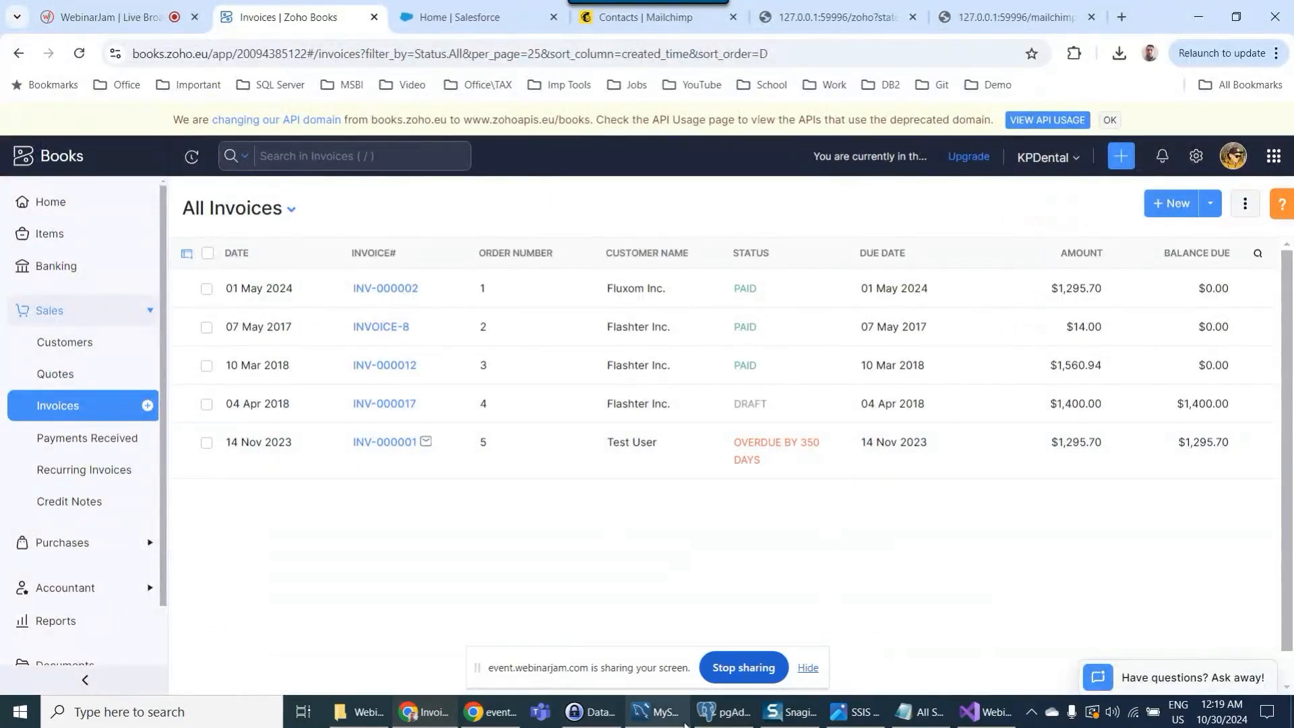
pyautogui.click(725, 715)
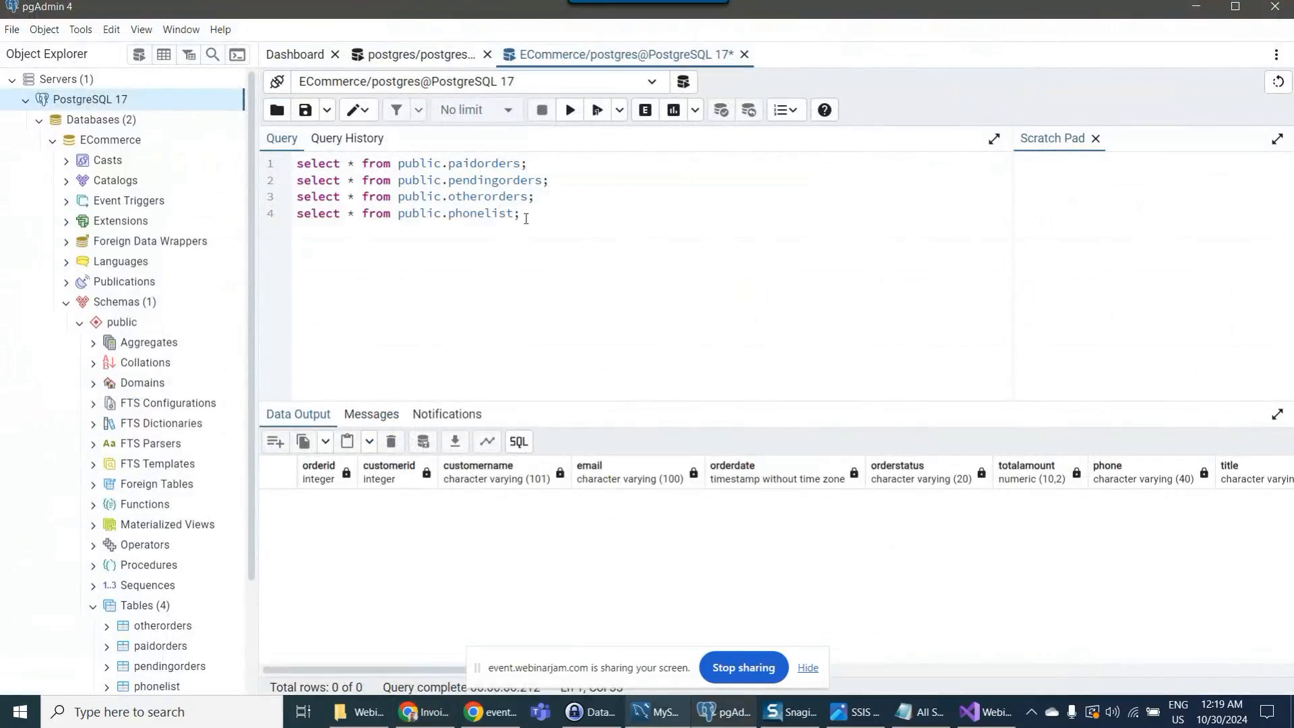
pyautogui.moveTo(526, 219); pyautogui.dragTo(264, 217)
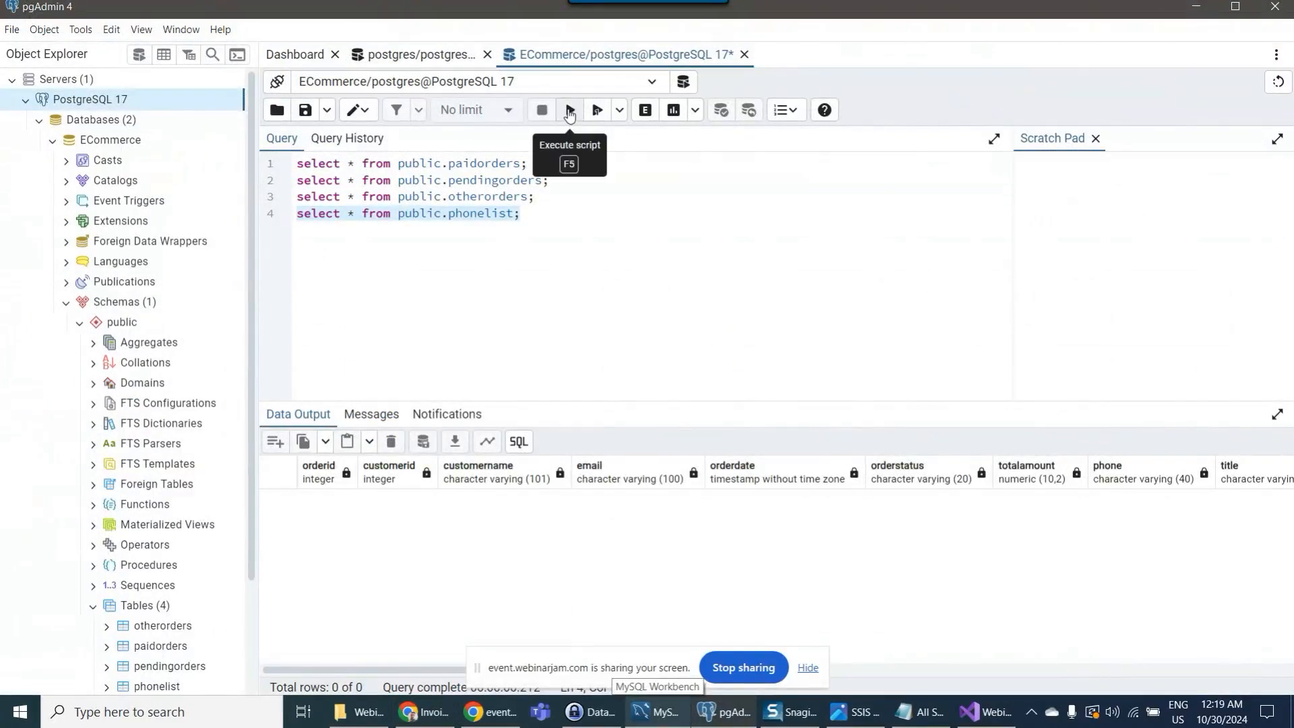
pyautogui.click(569, 113)
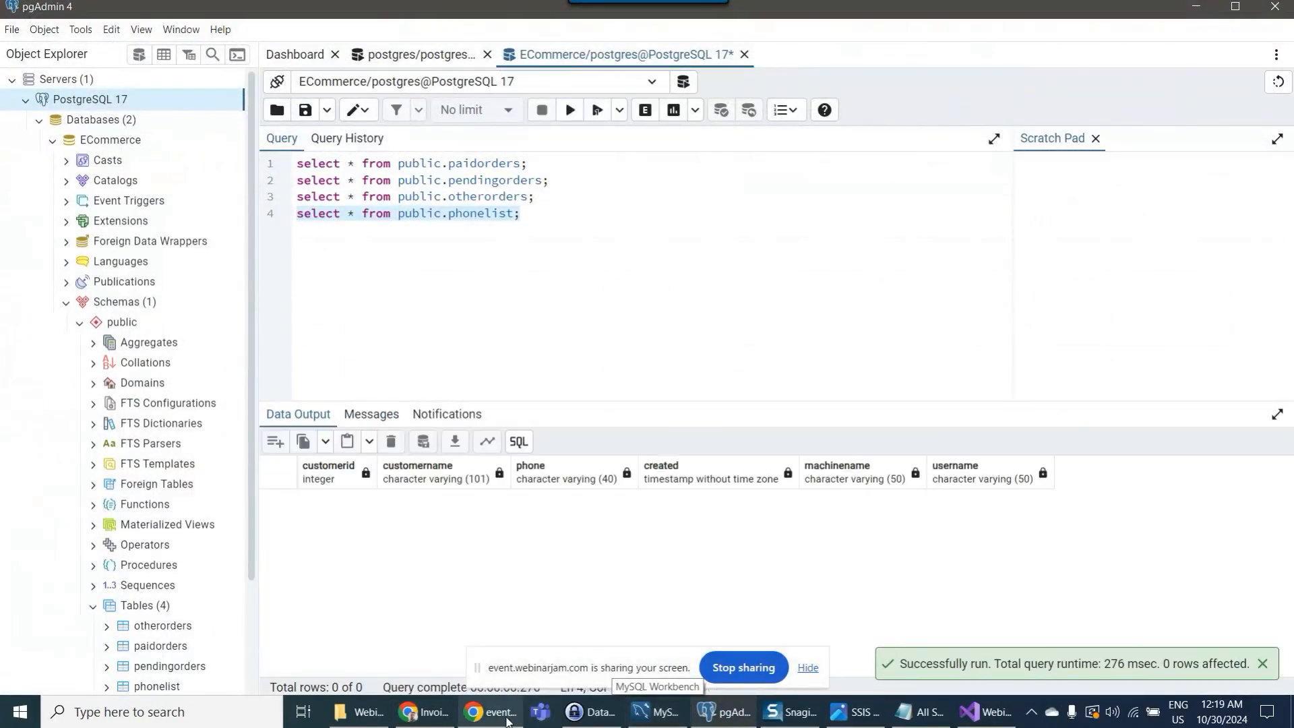
# - Examine the Mailchimp contacts list in the browser once more and switch back to the package in Visual Studio
pyautogui.click(425, 711)
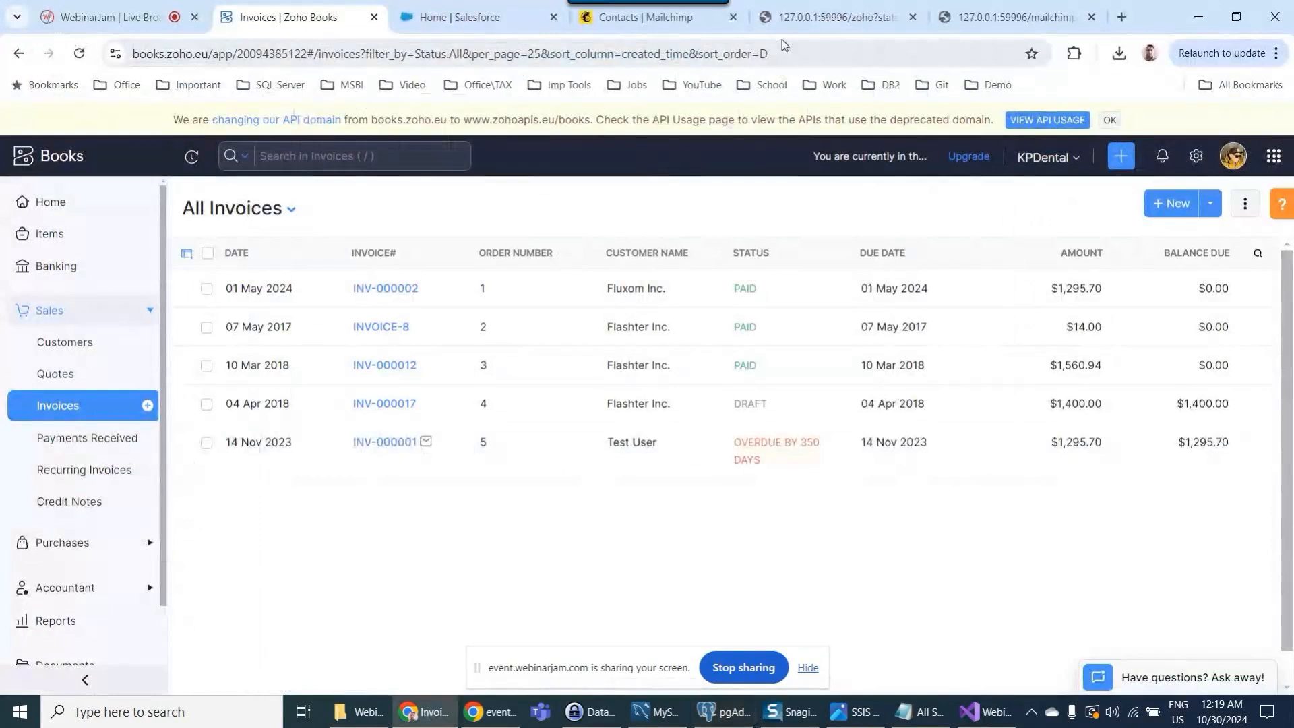
pyautogui.click(658, 27)
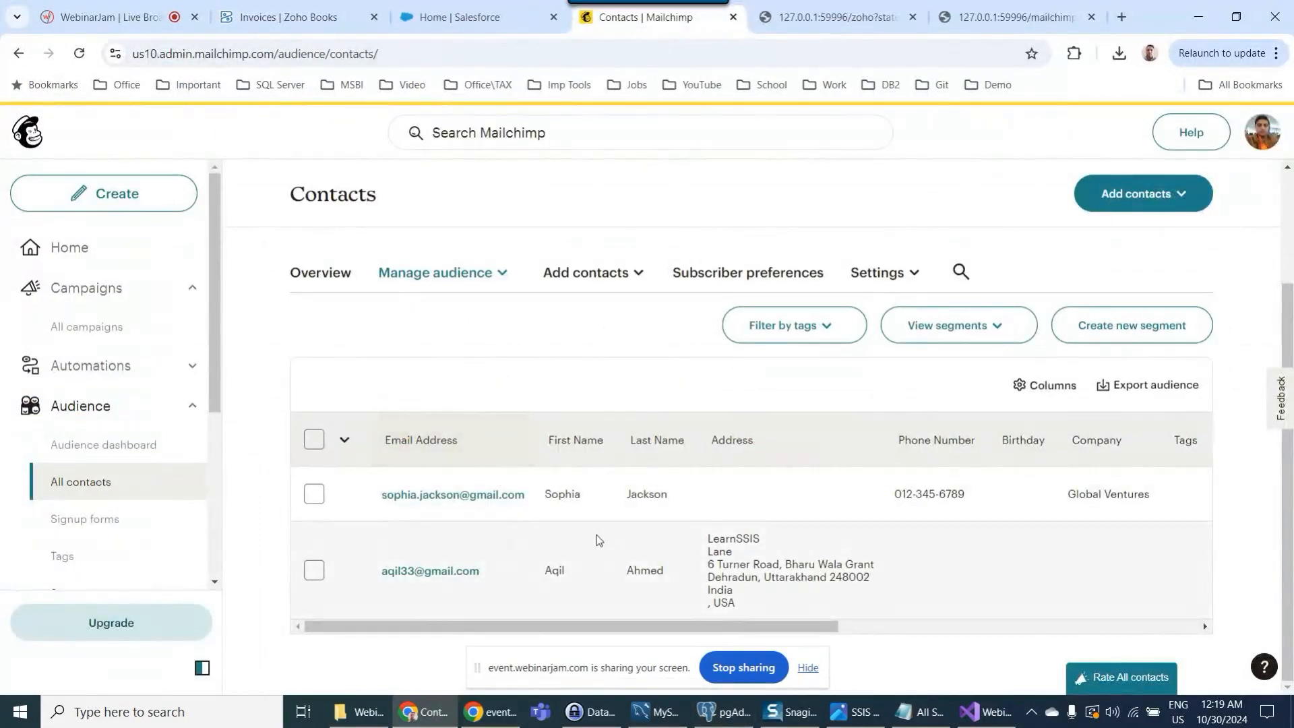
pyautogui.hotkey('alt', 'Tab')
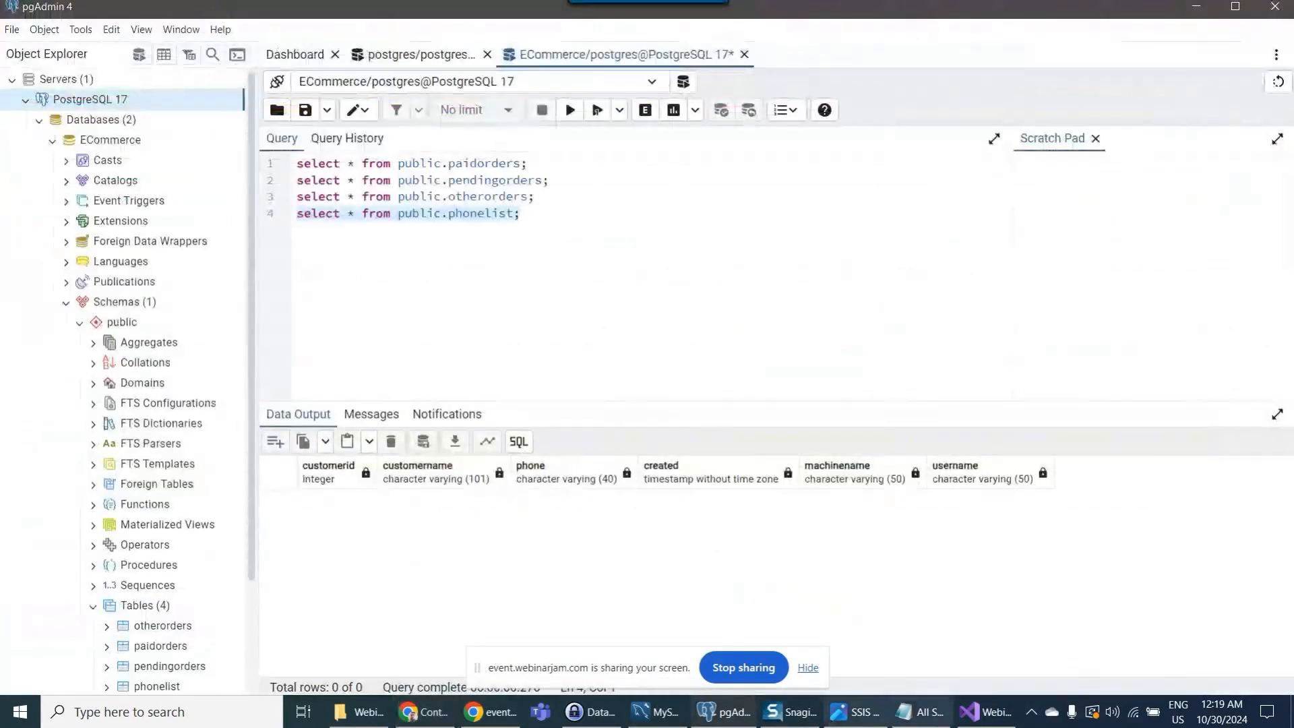
pyautogui.click(988, 712)
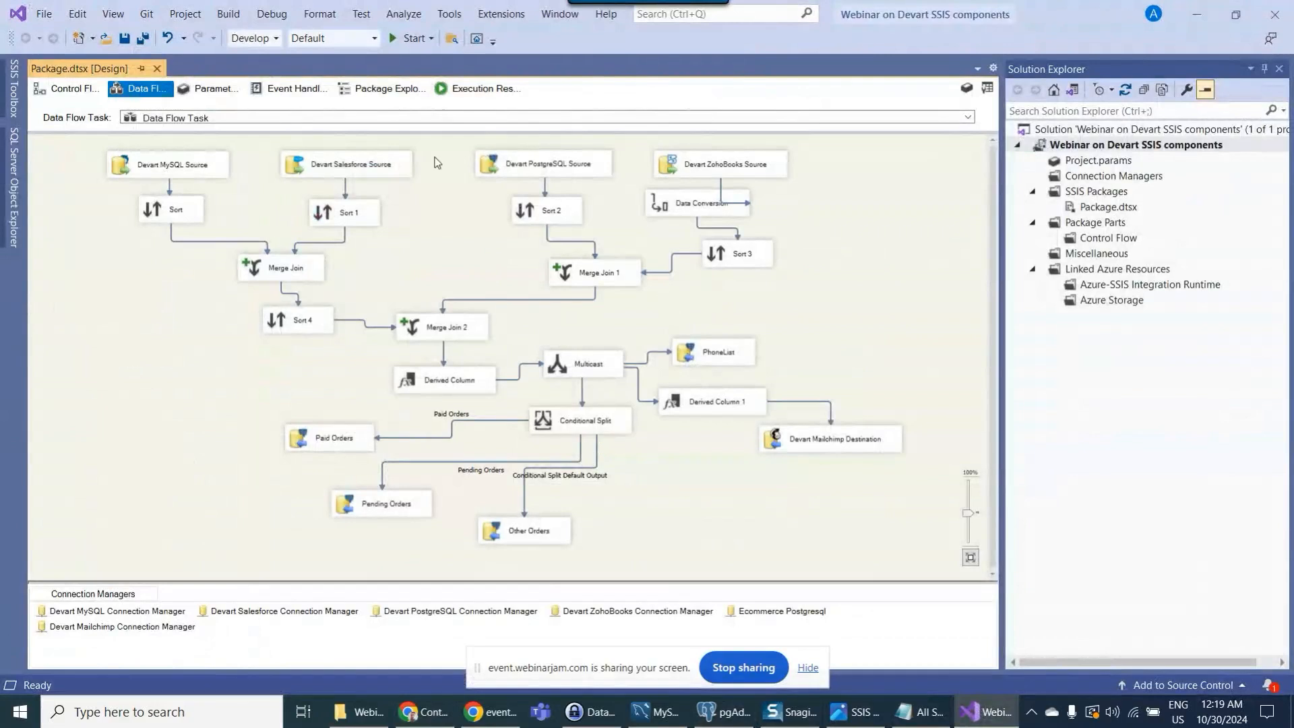
# - Run the package in debug mode and review the executed data flow down to the Other Orders destination
pyautogui.click(409, 38)
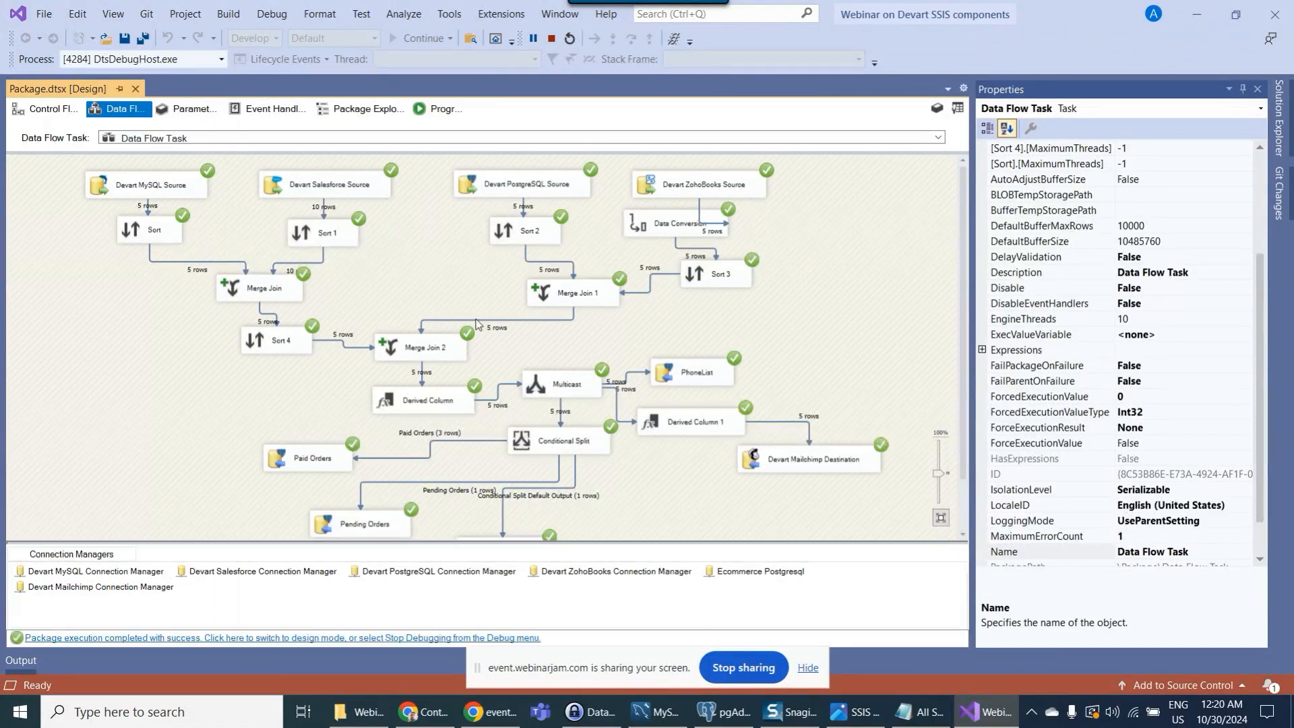
pyautogui.scroll(-1, 485, 316)
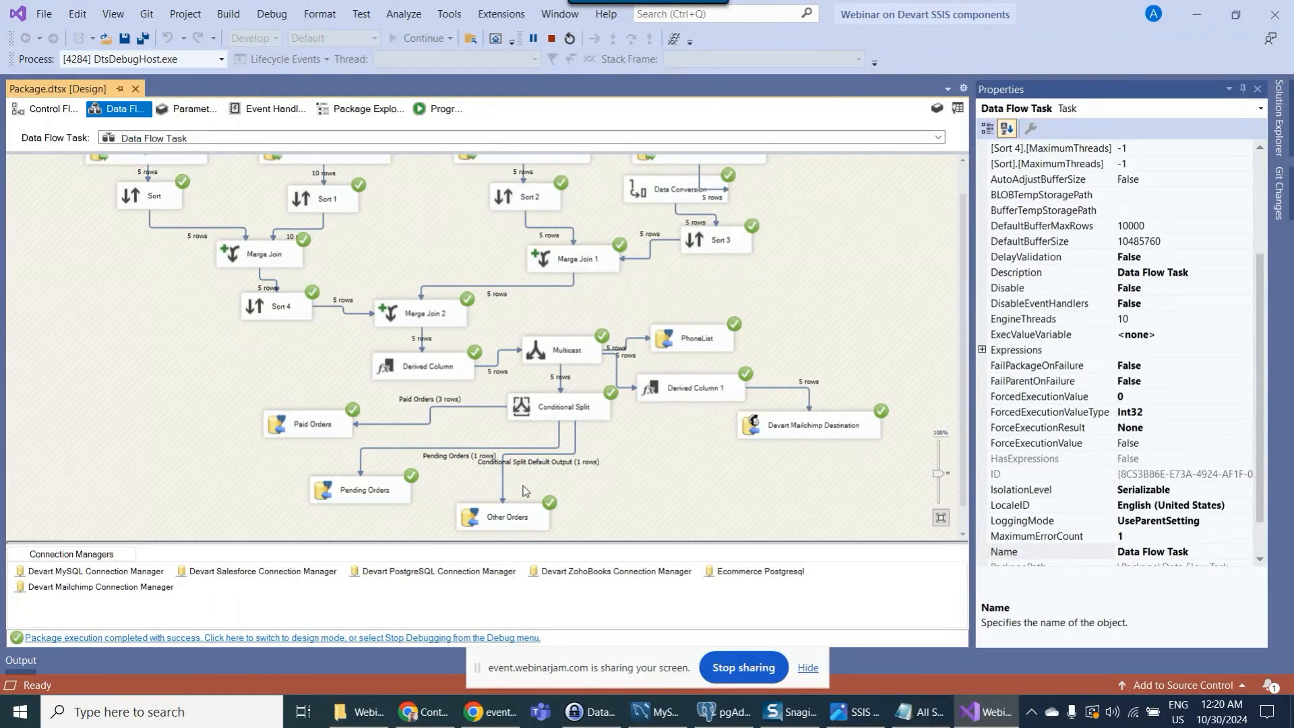
# - Switch to pgAdmin, run only the select query on public.paidorders, and check the invoicestatus column of the returned rows
pyautogui.click(725, 712)
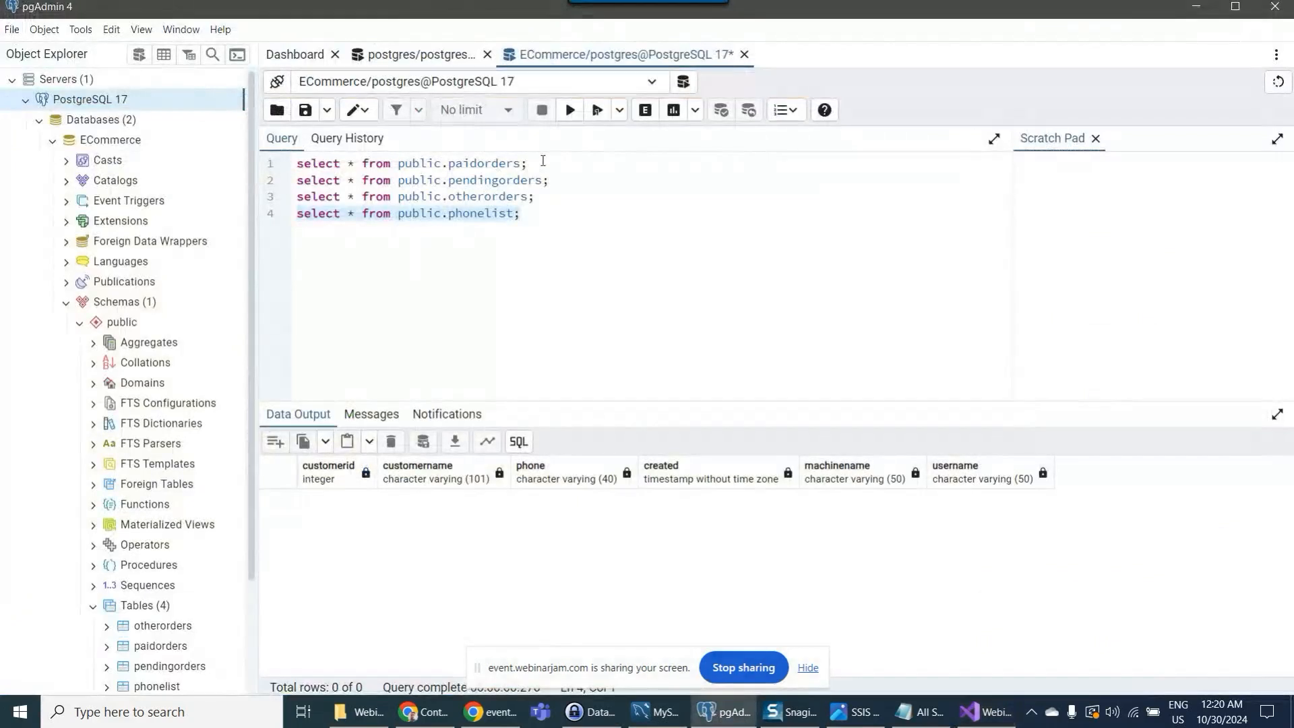
pyautogui.click(525, 166)
pyautogui.moveTo(525, 165); pyautogui.dragTo(287, 165)
pyautogui.click(571, 111)
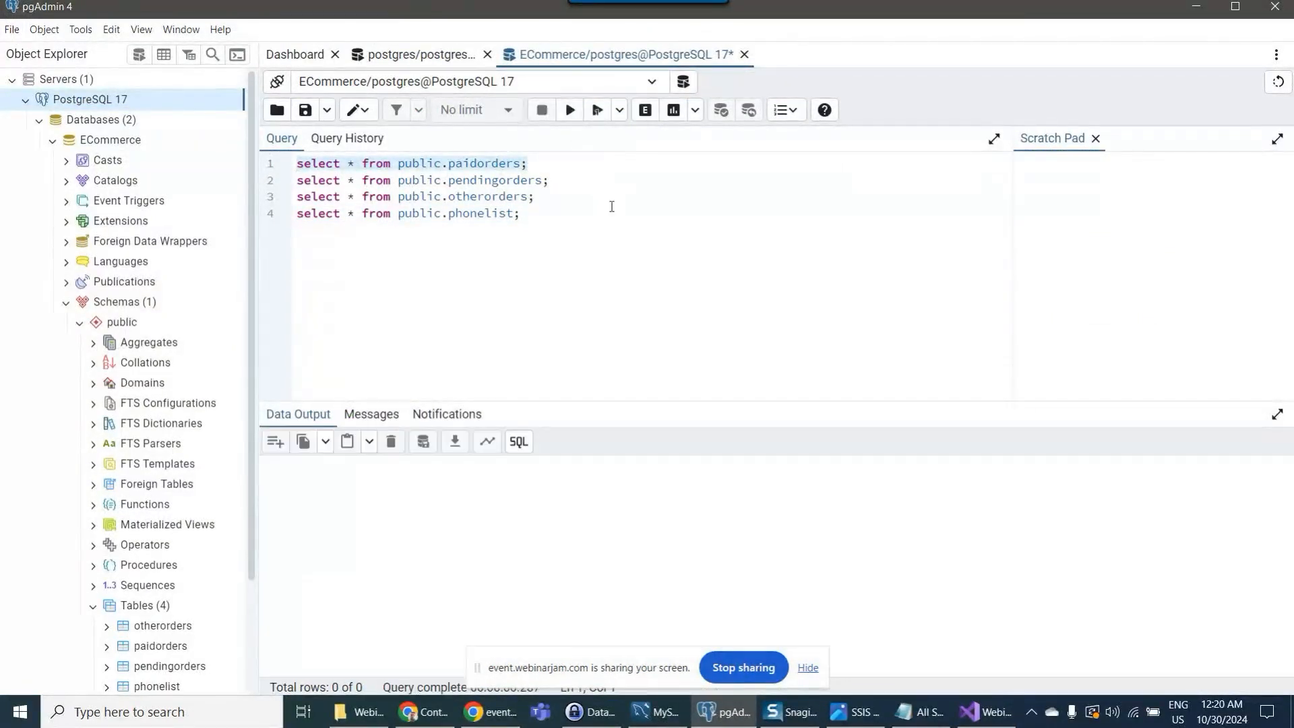
pyautogui.moveTo(444, 676); pyautogui.dragTo(941, 638)
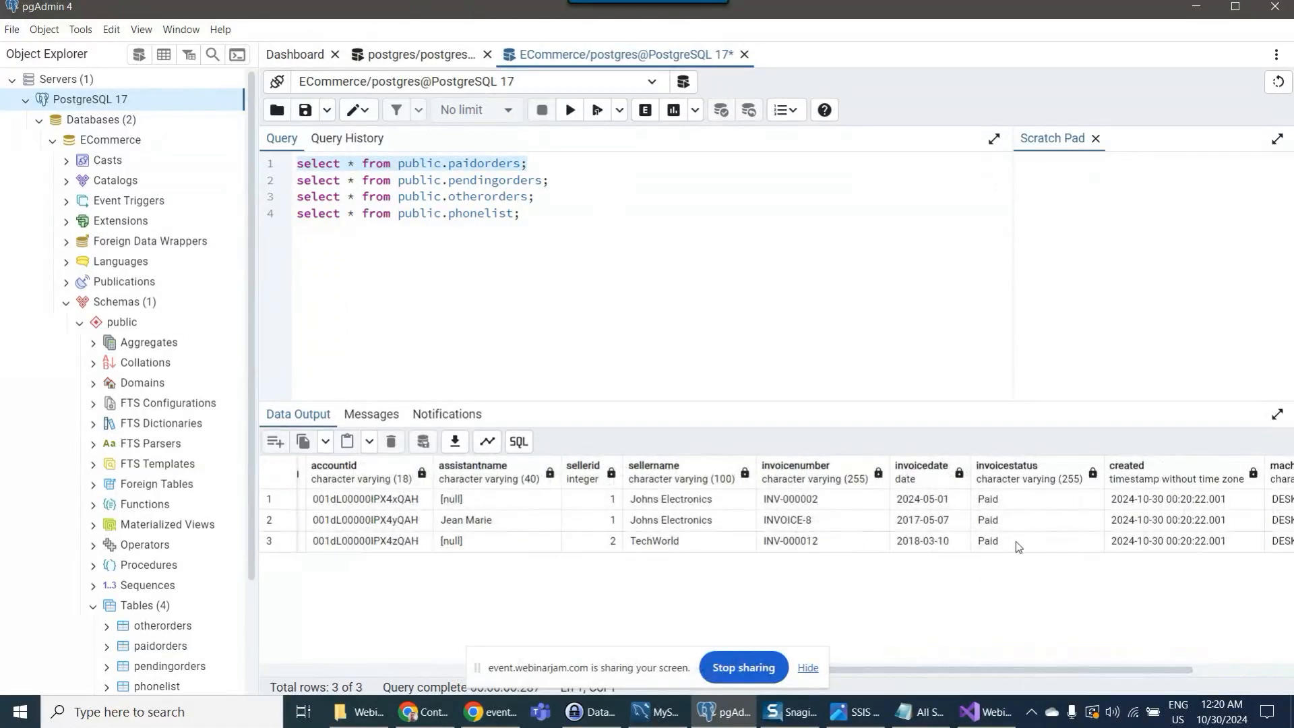
# - Look at the Pending Orders destination in Visual Studio, then run only the public.pendingorders query in pgAdmin and check its invoicestatus column
pyautogui.click(987, 712)
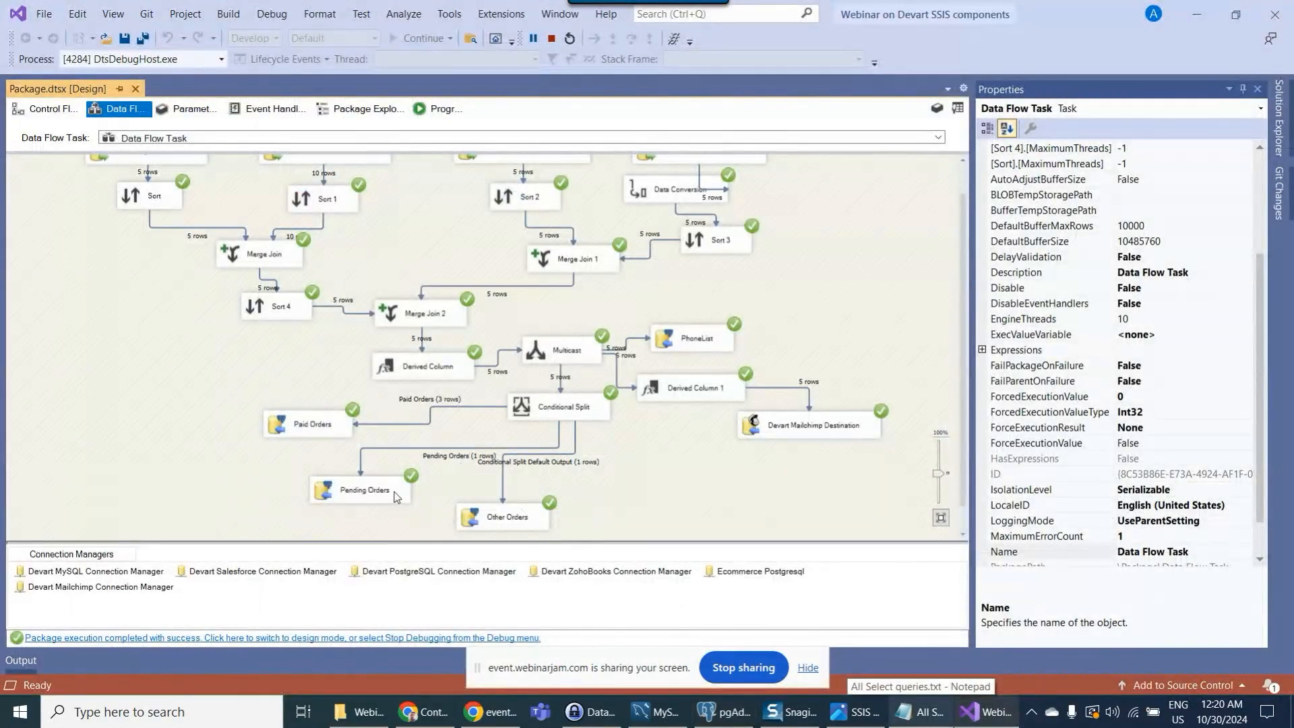
pyautogui.click(723, 712)
pyautogui.moveTo(550, 180); pyautogui.dragTo(296, 181)
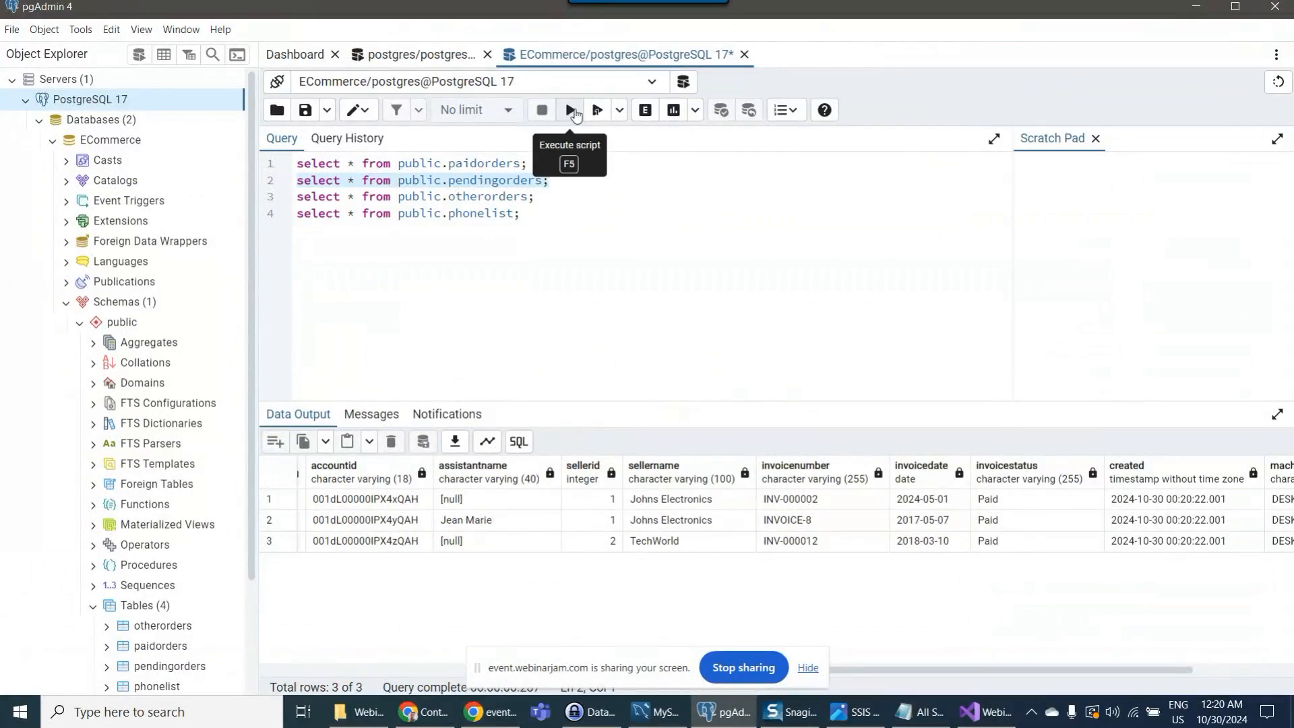
pyautogui.click(571, 111)
pyautogui.moveTo(422, 671); pyautogui.dragTo(869, 684)
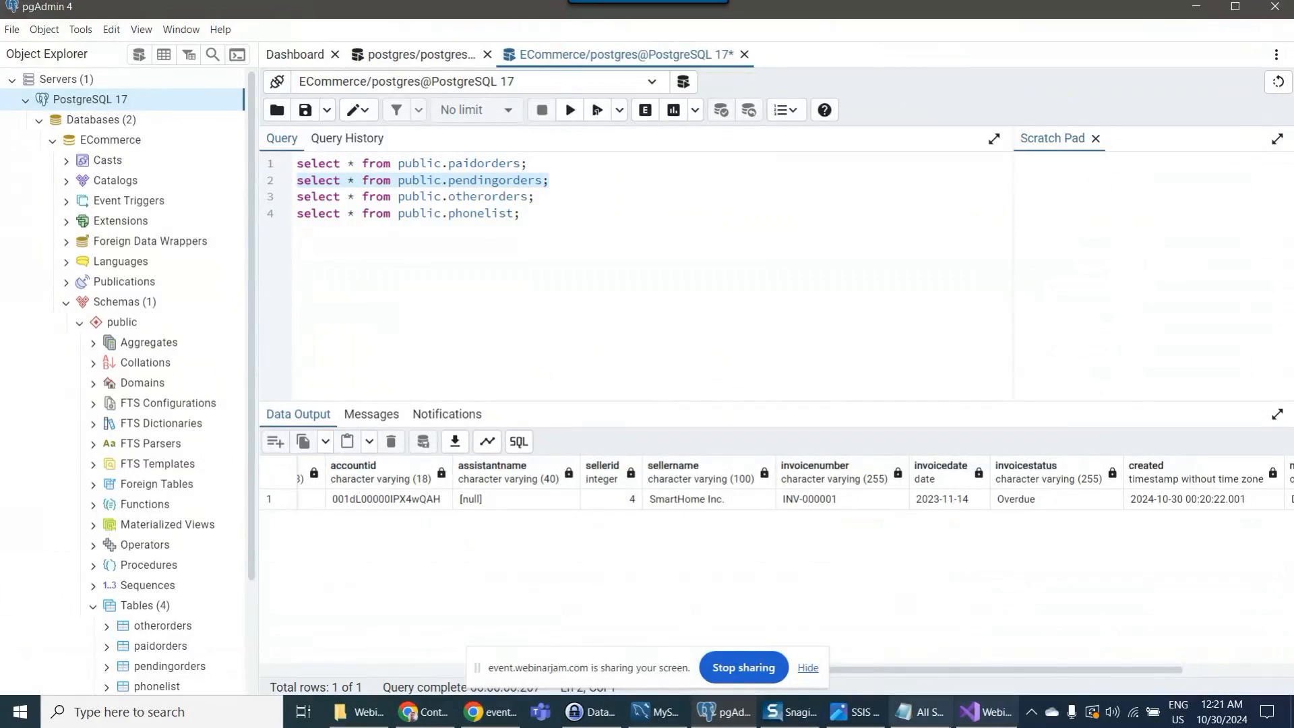
# - Run only the select query on public.otherorders and check the invoice status and audit columns of its output
pyautogui.moveTo(550, 197); pyautogui.dragTo(297, 196)
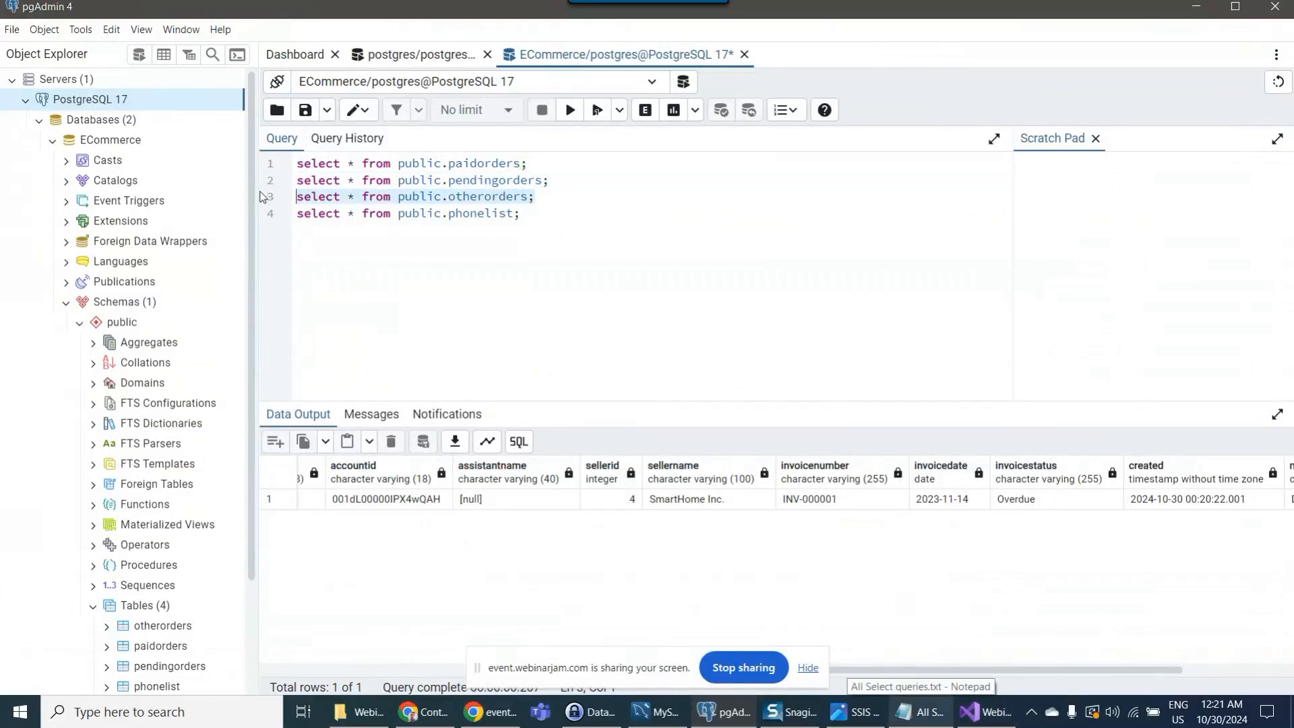
pyautogui.click(570, 110)
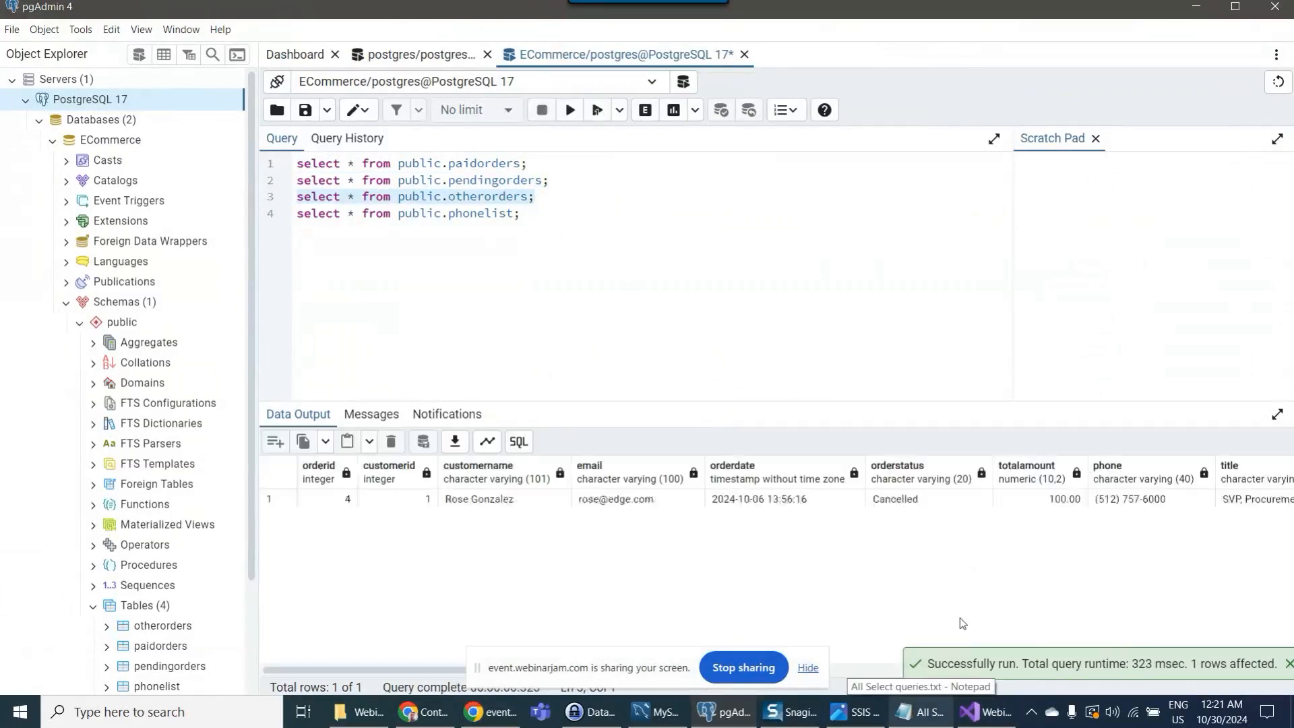
pyautogui.hscroll(10, 865, 644)
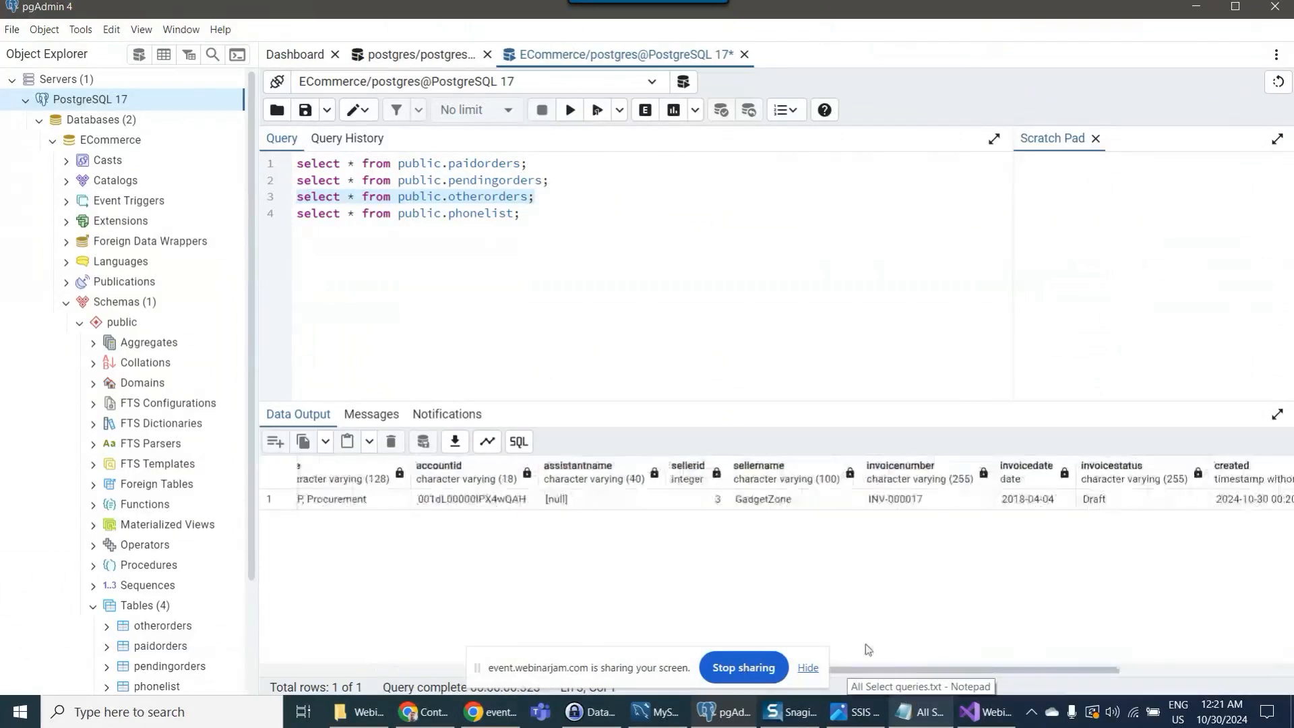
pyautogui.hscroll(2, 964, 657)
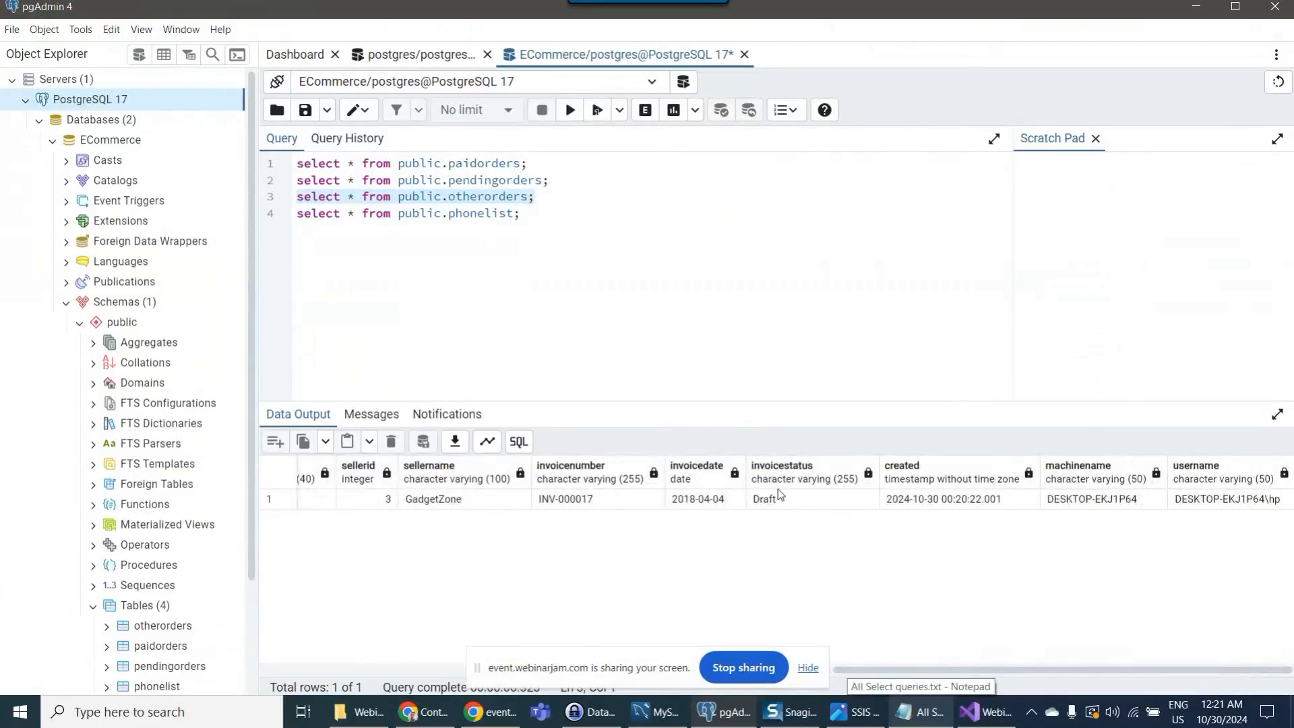
# - Run only the select query on public.phonelist to check the loaded contacts and return to the package in Visual Studio
pyautogui.moveTo(535, 214); pyautogui.dragTo(297, 213)
pyautogui.click(570, 110)
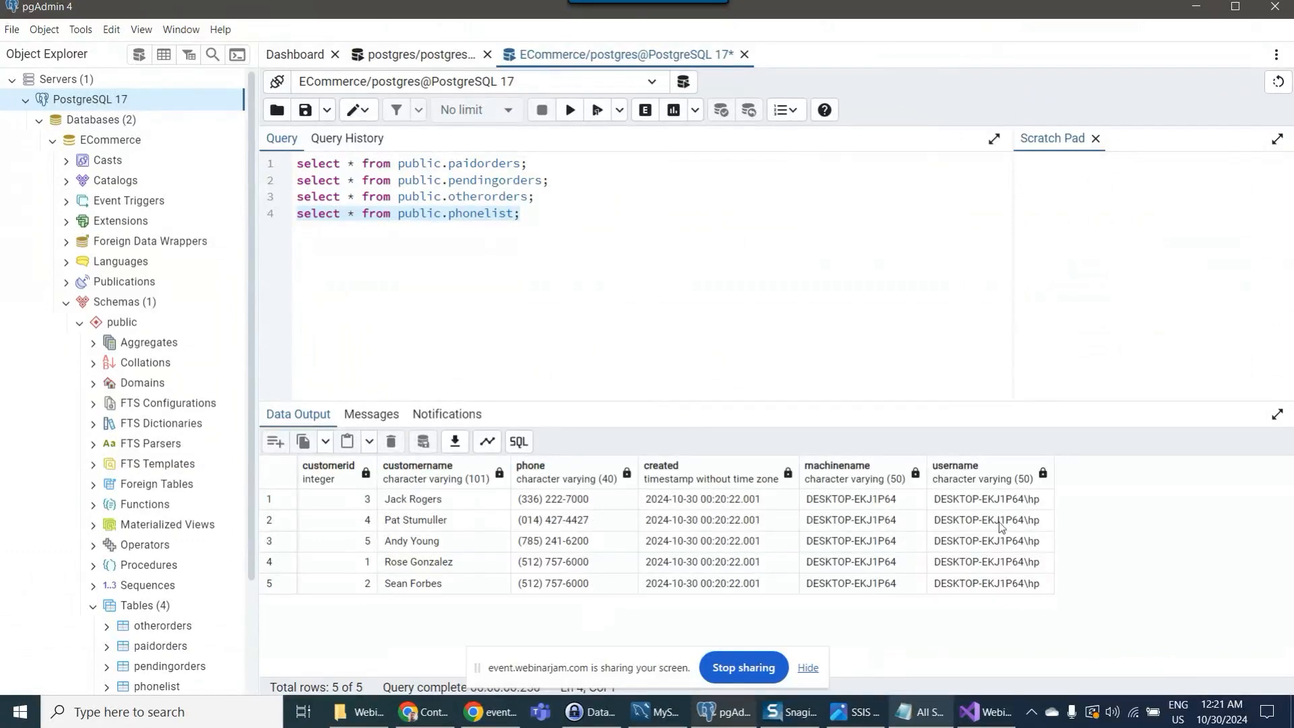
pyautogui.click(987, 711)
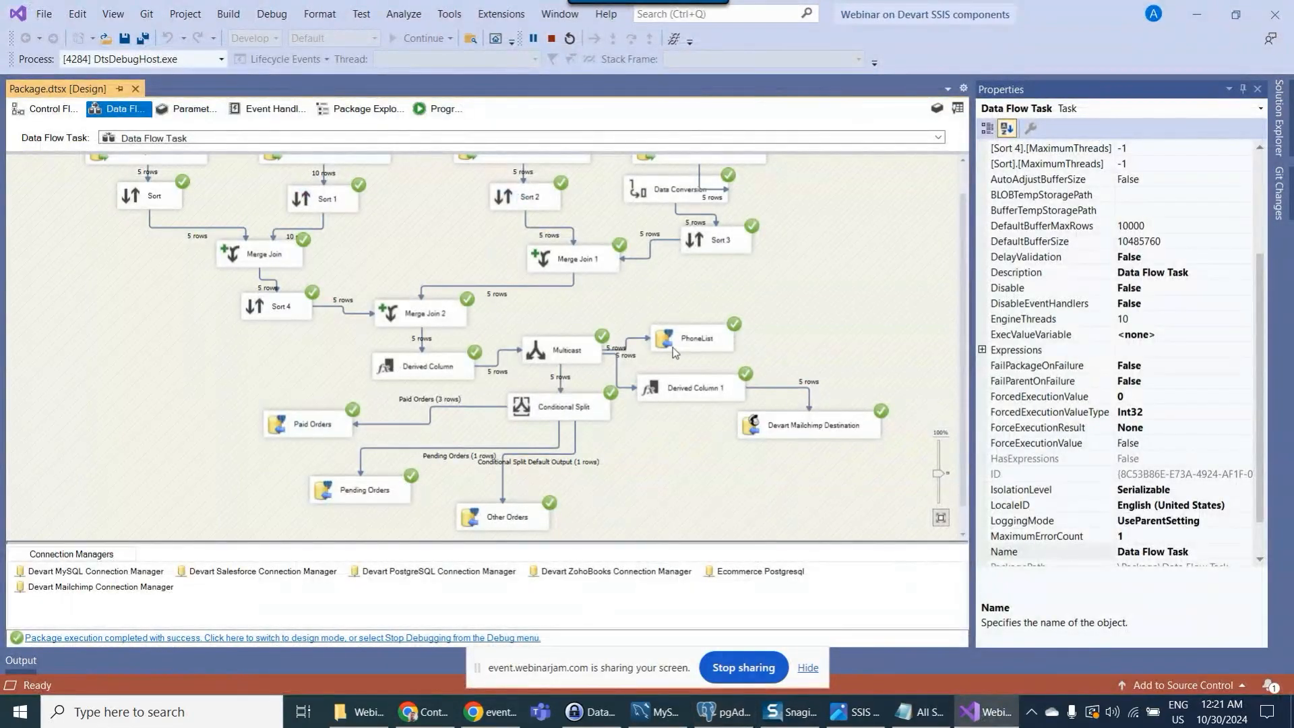
# - Select the Devart Mailchimp Destination, then switch to the browser, reload the Mailchimp contacts page and examine the contacts list
pyautogui.click(775, 430)
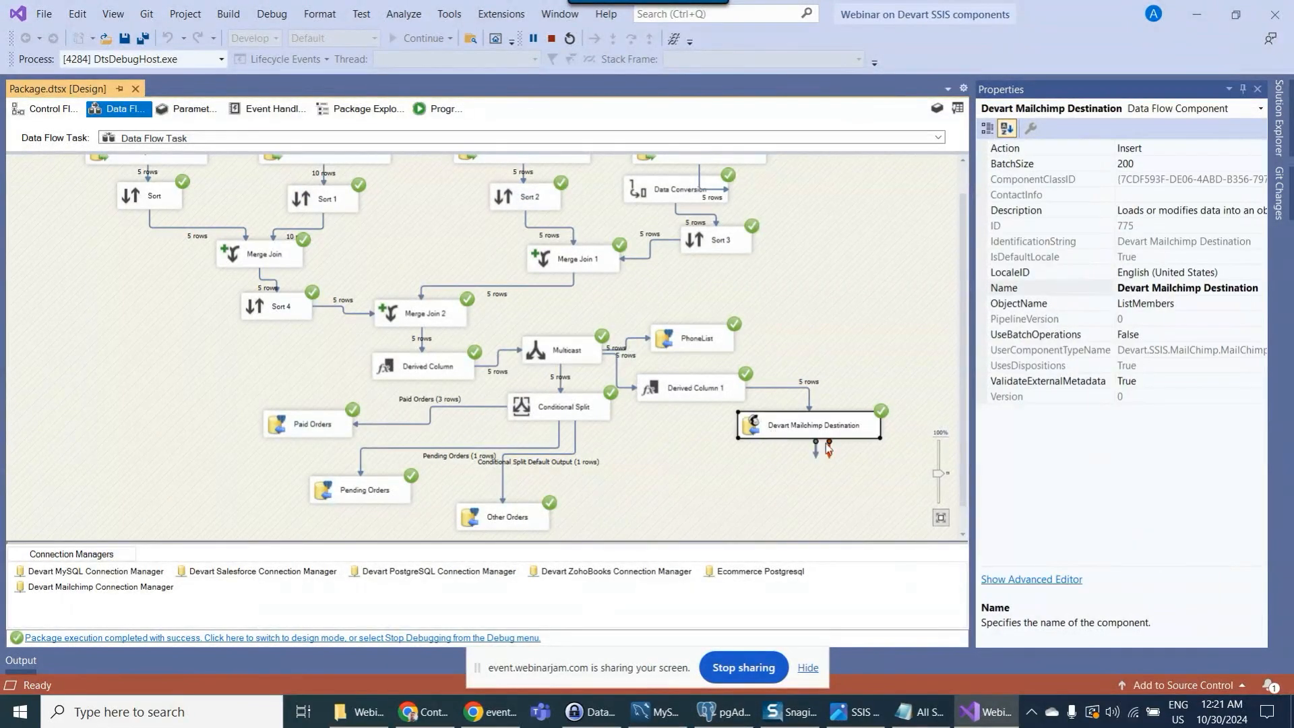
pyautogui.click(423, 712)
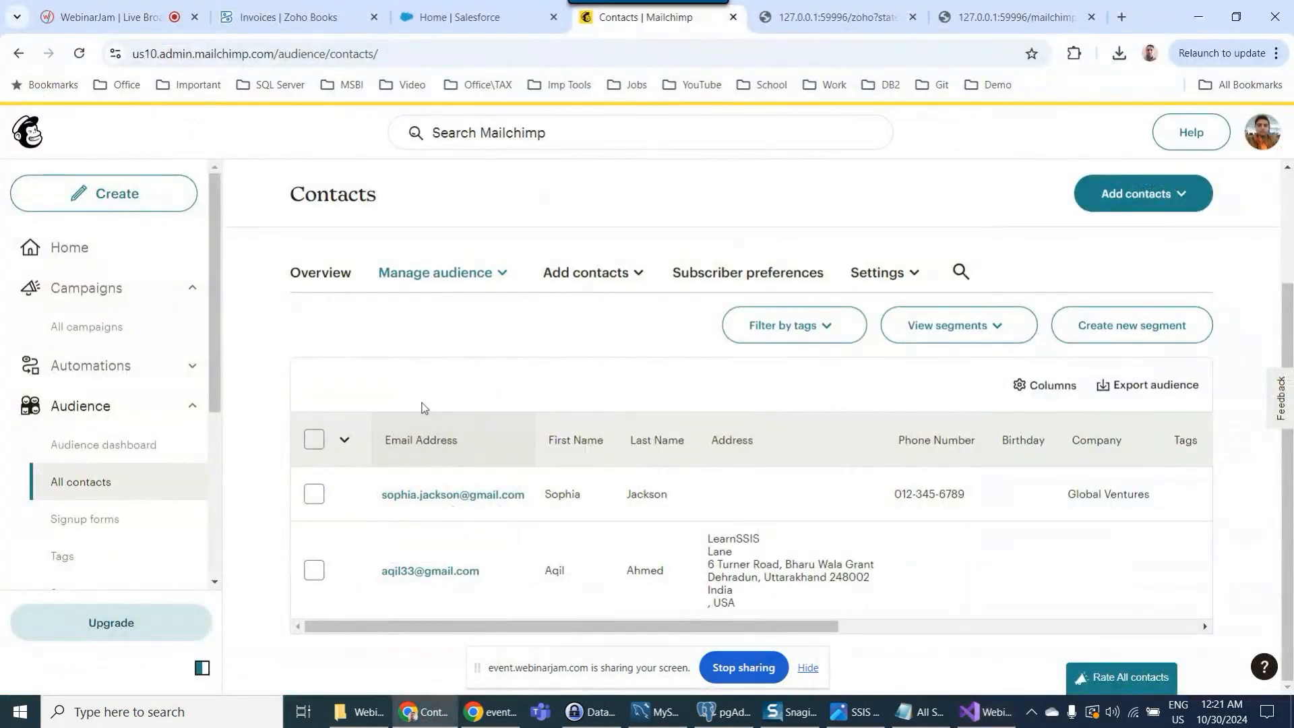
pyautogui.click(79, 53)
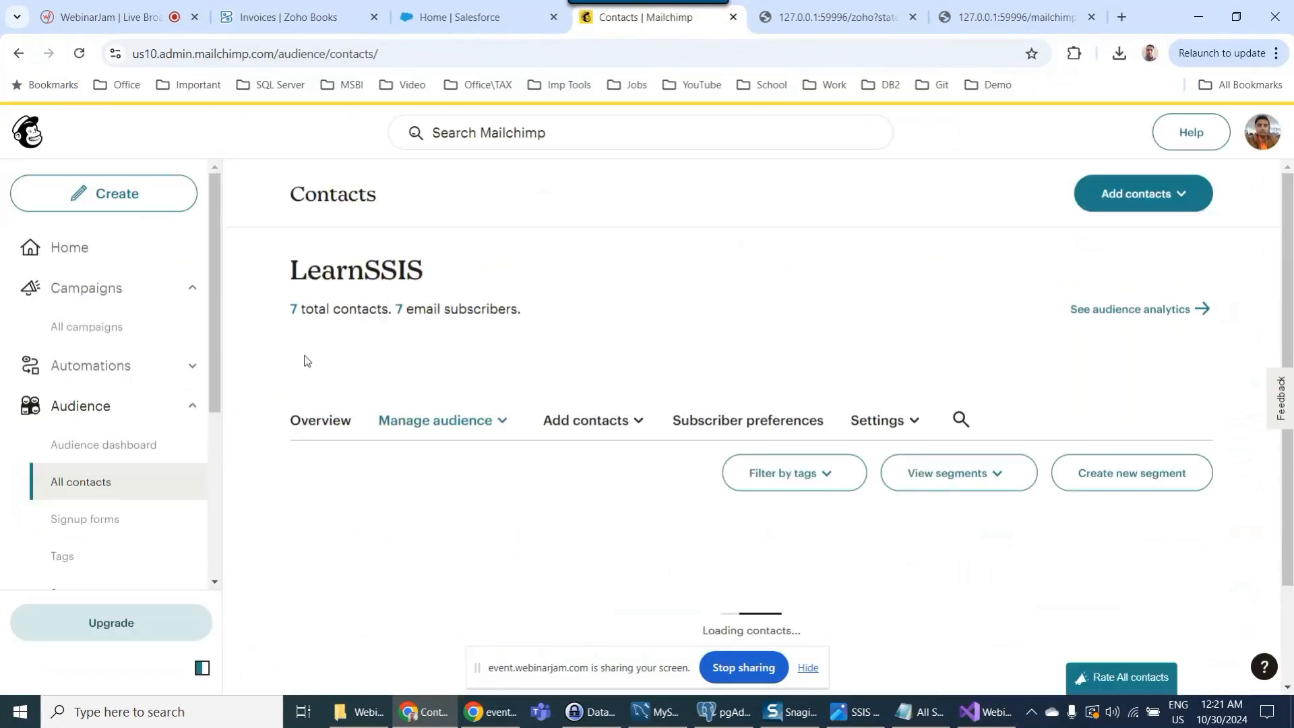
pyautogui.scroll(-1, 299, 364)
pyautogui.scroll(-3, 300, 364)
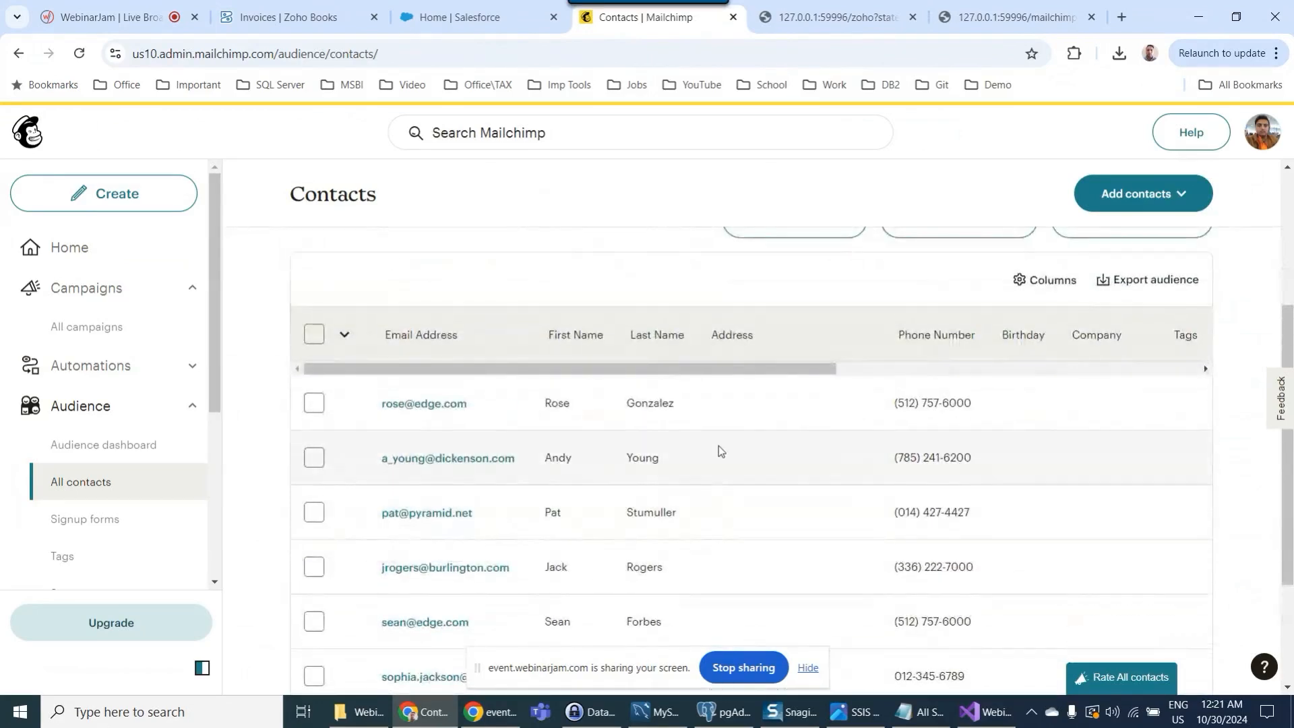
pyautogui.scroll(-1, 733, 475)
pyautogui.scroll(-1, 734, 477)
pyautogui.scroll(3, 733, 477)
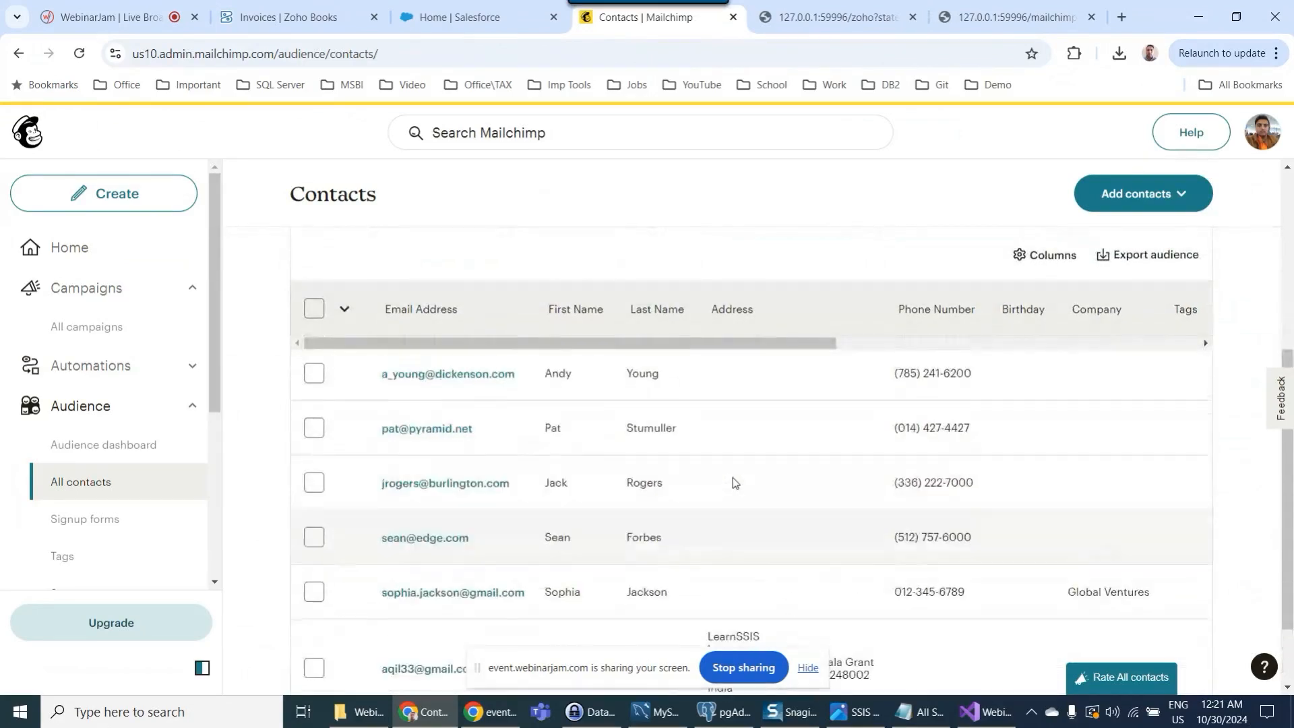
# - Return to Visual Studio, review the sources in the executed data flow, and stop debugging the package
pyautogui.click(987, 712)
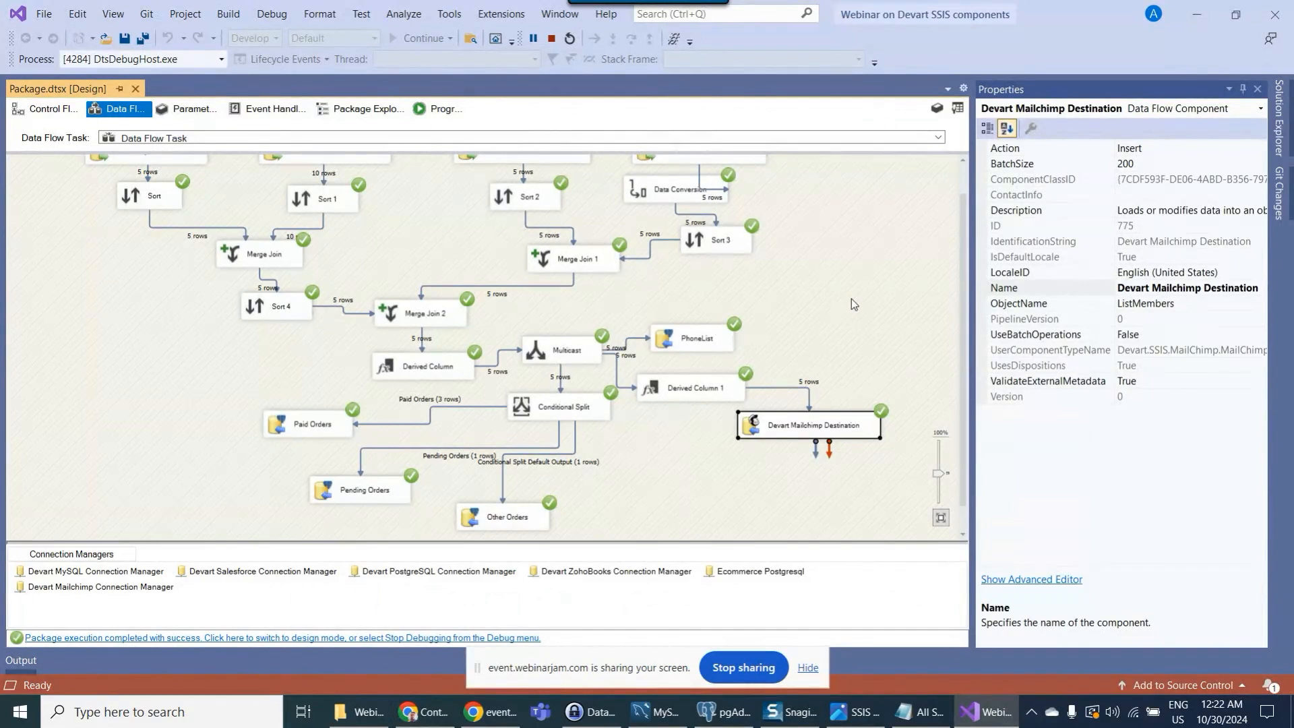
pyautogui.scroll(1, 851, 298)
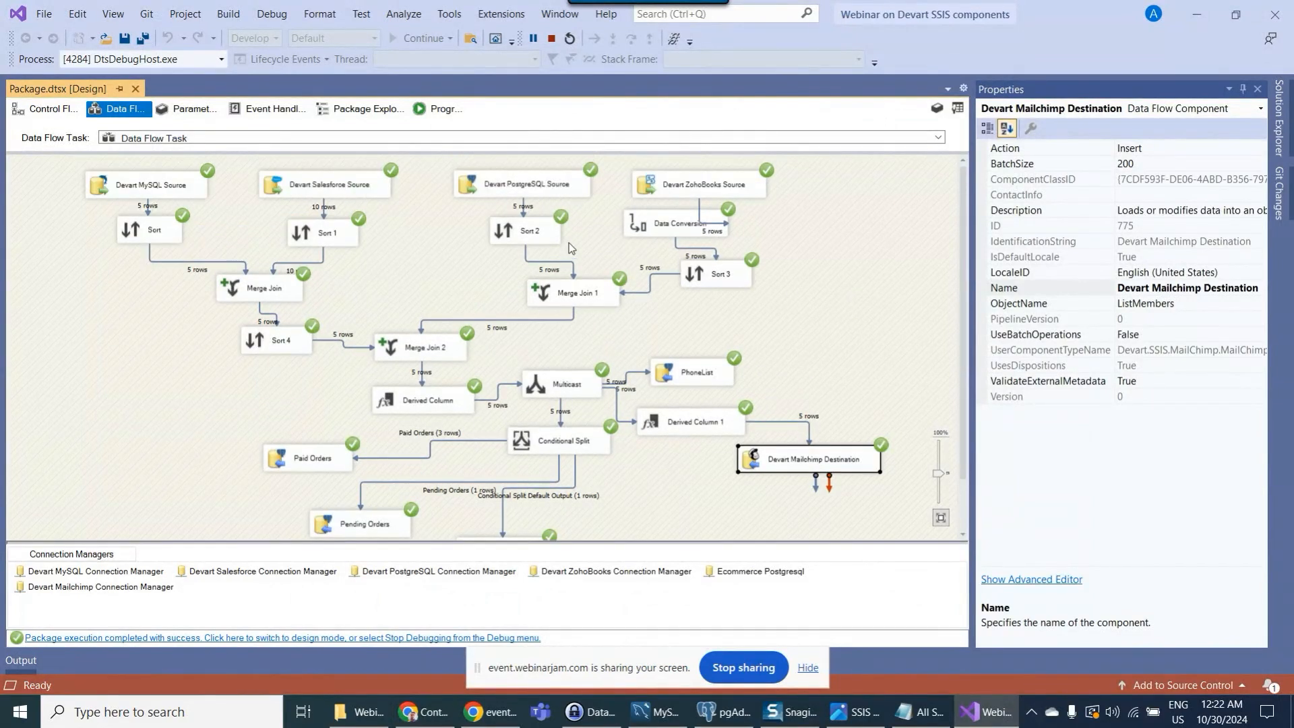
pyautogui.click(324, 188)
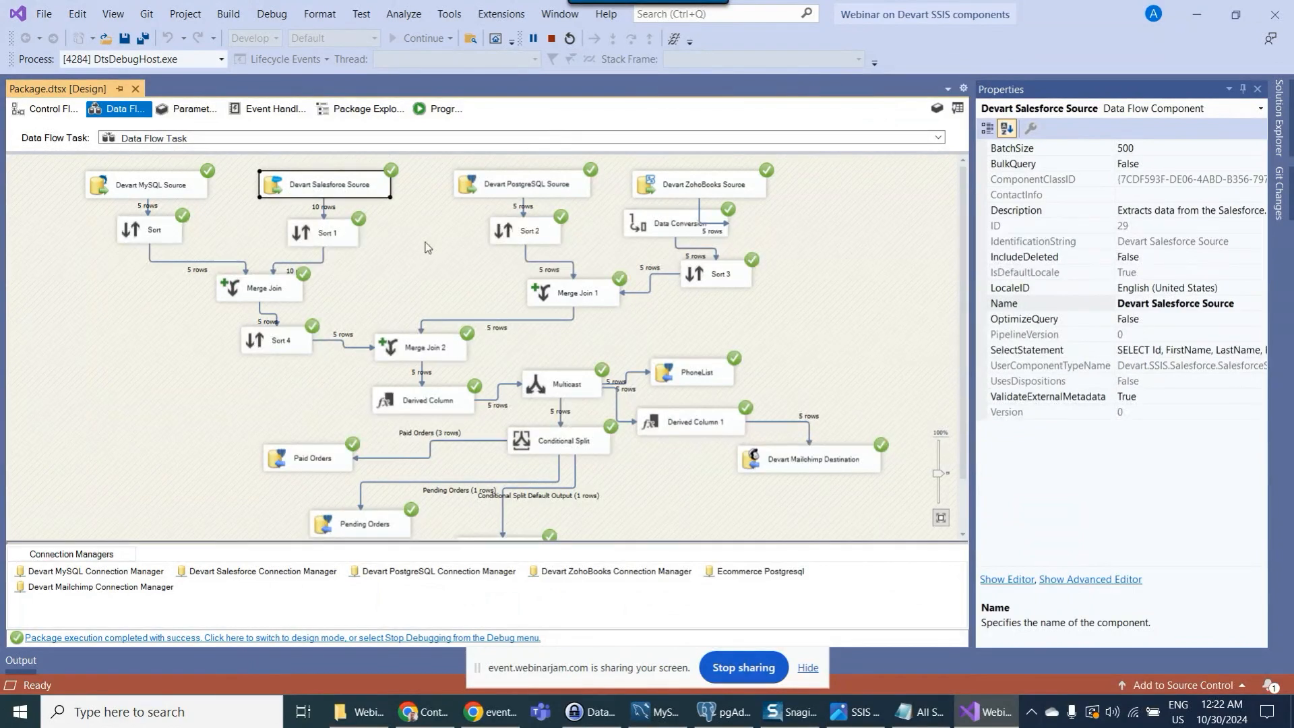
pyautogui.click(551, 38)
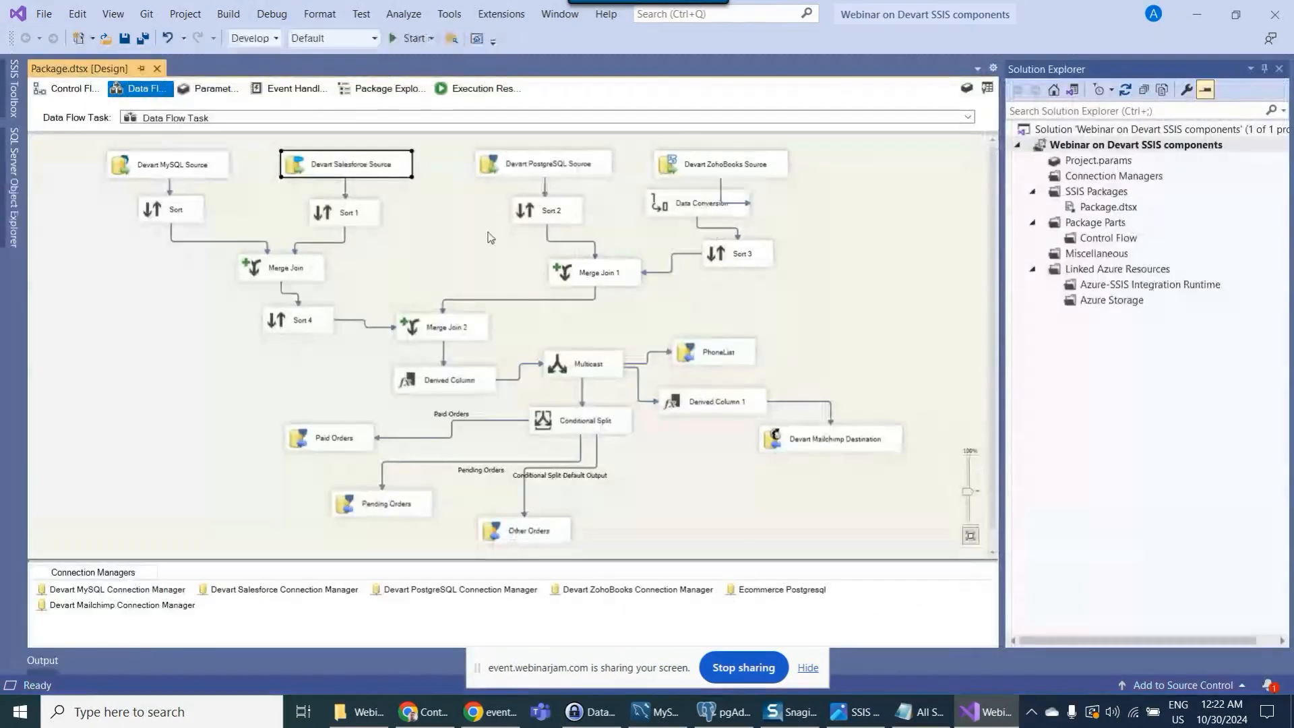
# - Open the Devart MySQL Source editor, examine its query and variables, and close it without saving changes
pyautogui.doubleClick(202, 165)
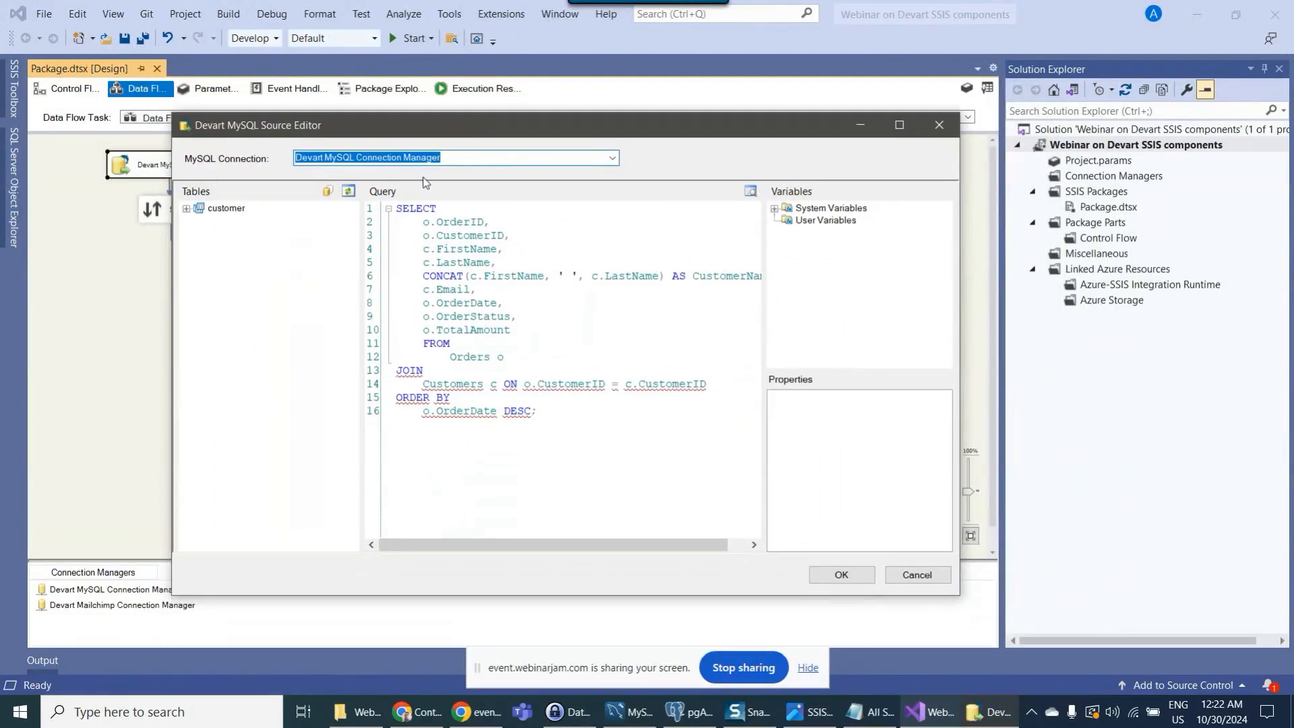
pyautogui.click(630, 212)
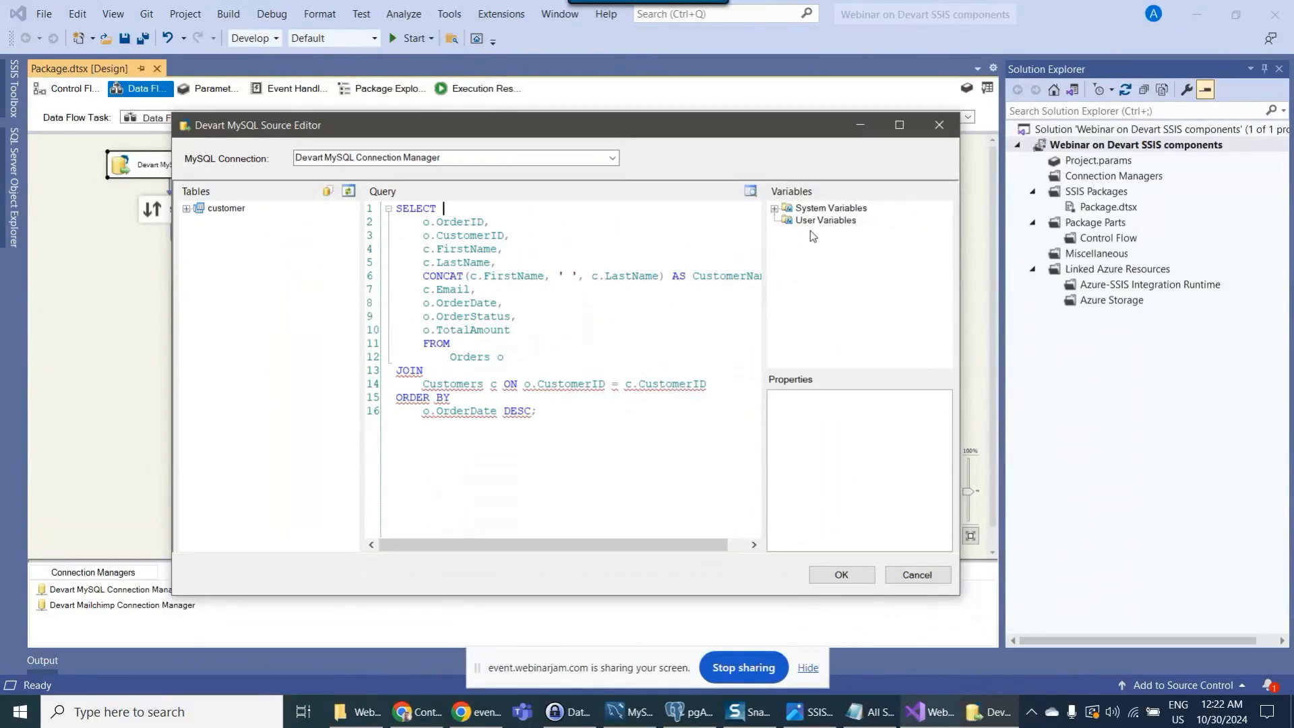
pyautogui.click(620, 412)
pyautogui.click(918, 575)
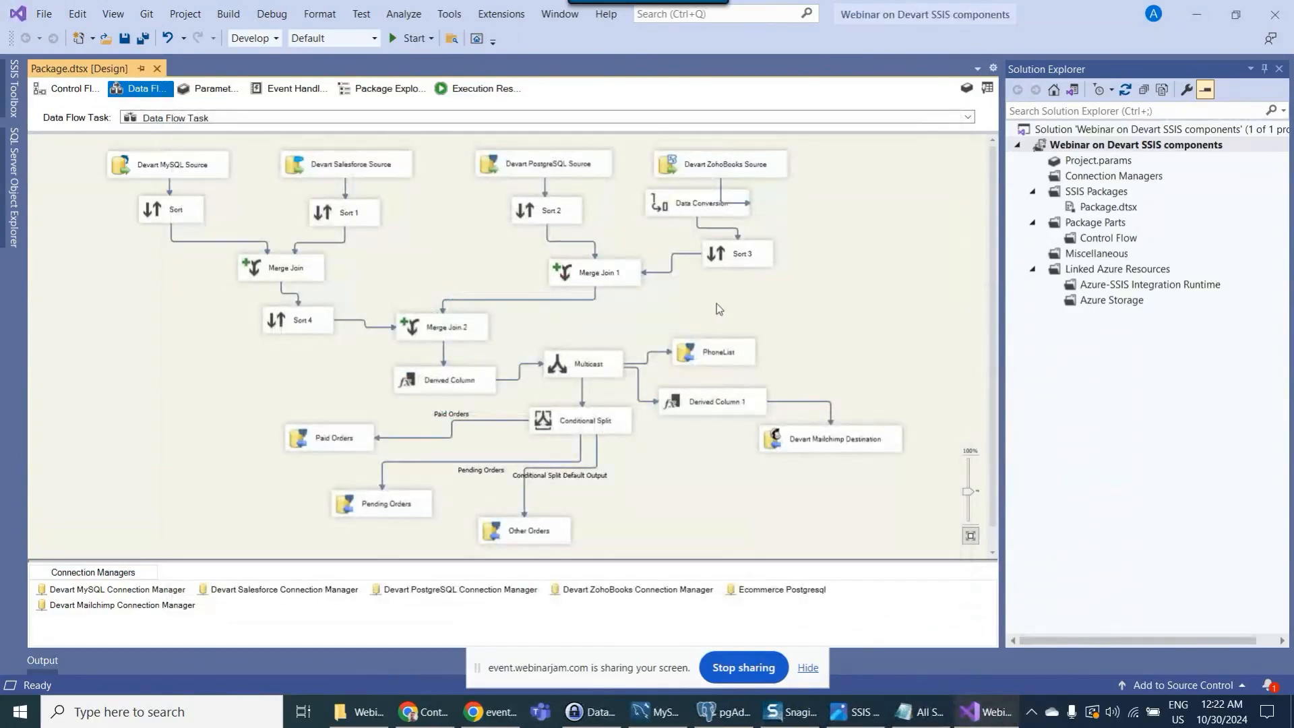